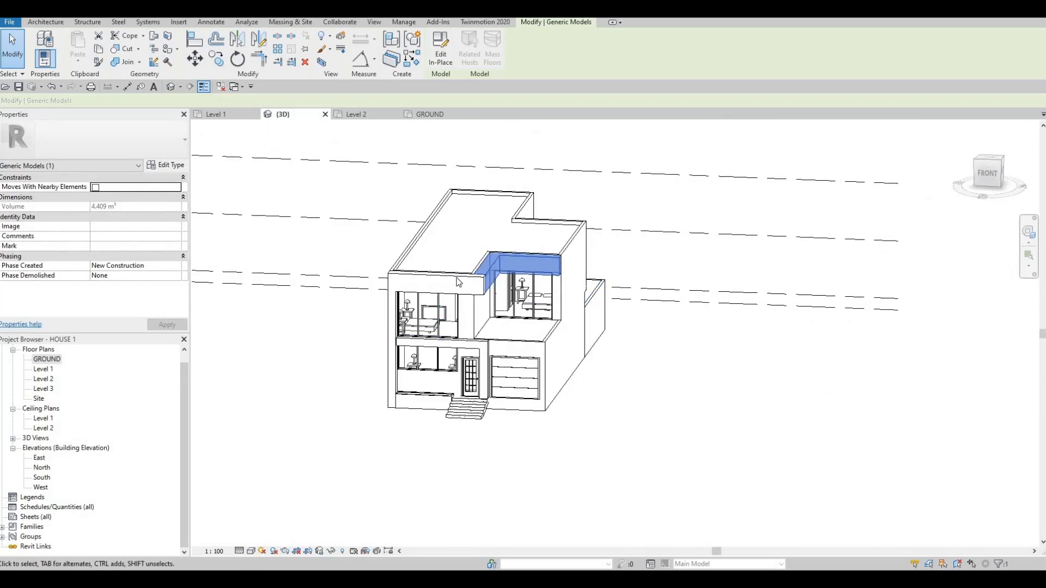
Step: Edit the front frame's upper L-shaped extrusion in place and trim its vertical leg's outline closed at the beam's lower line
left_click(395, 288)
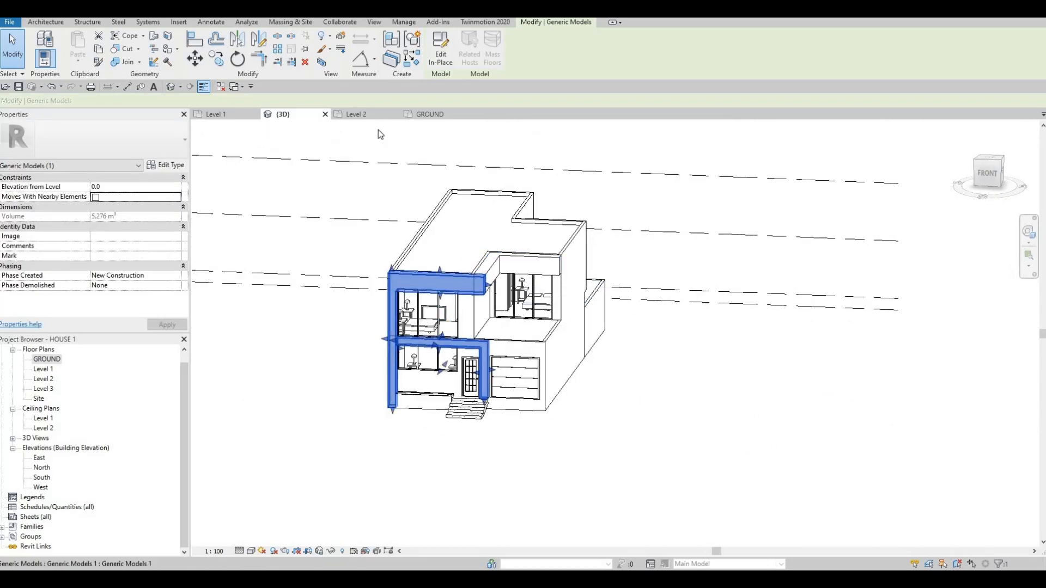
left_click(438, 60)
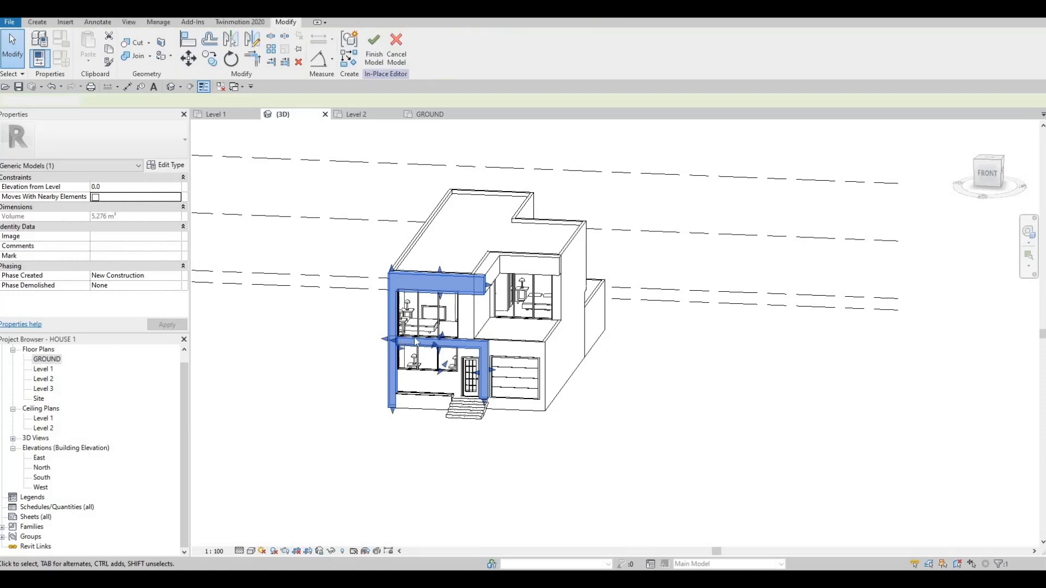
left_click(438, 282)
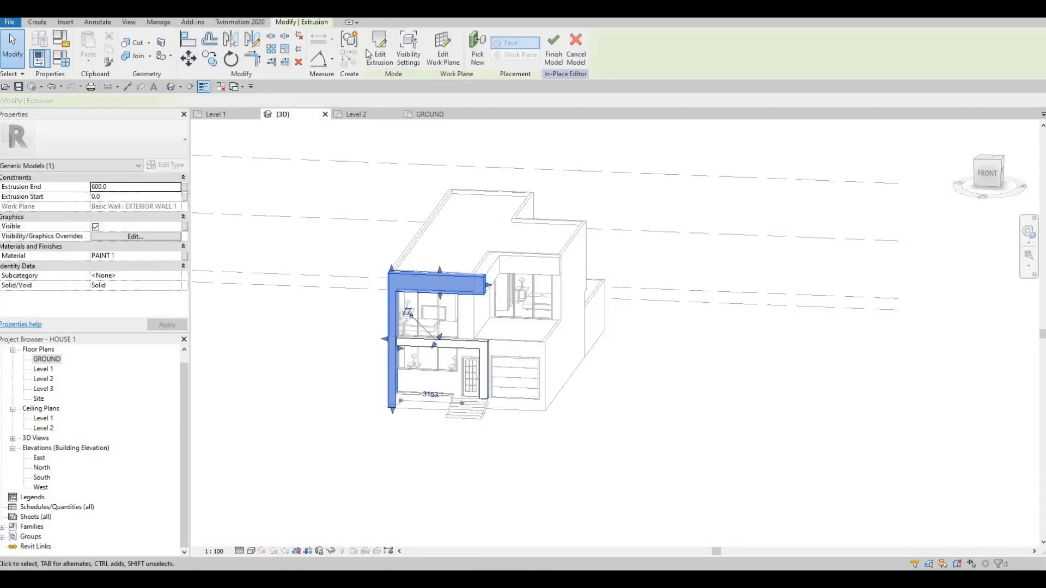
left_click(380, 48)
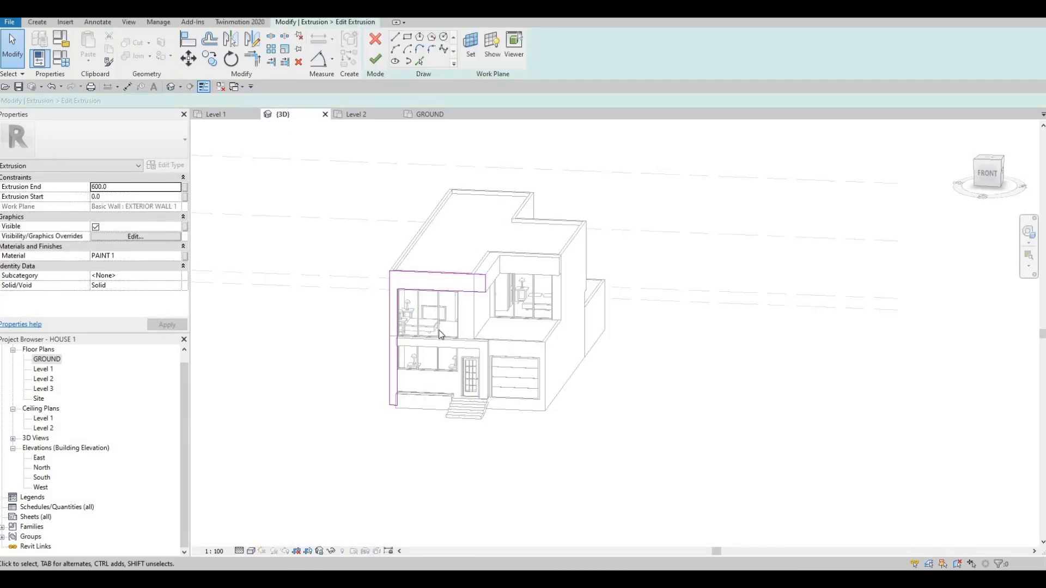
scroll(446, 316, "up", 5)
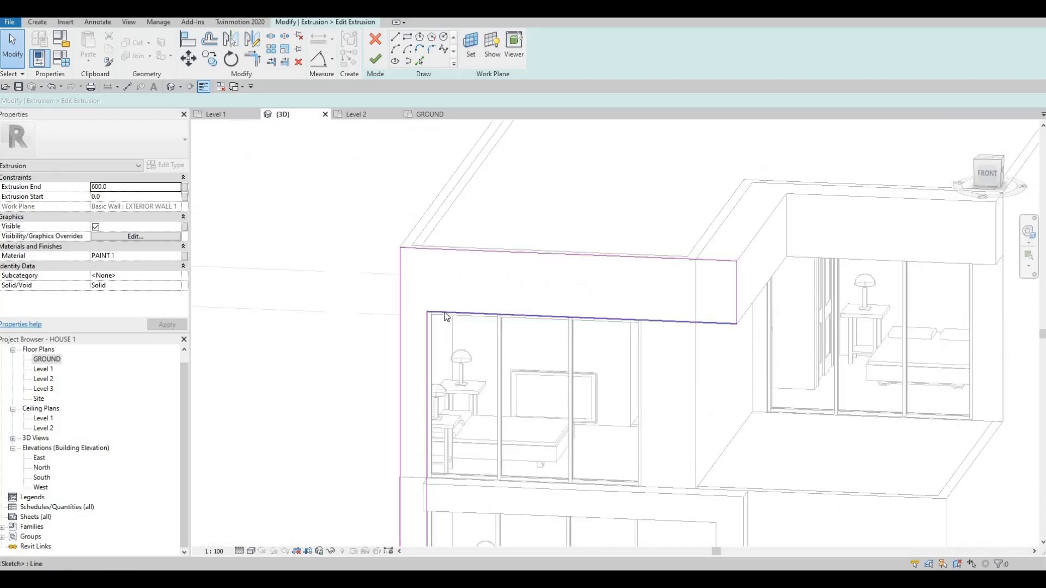
key("t")
key("r")
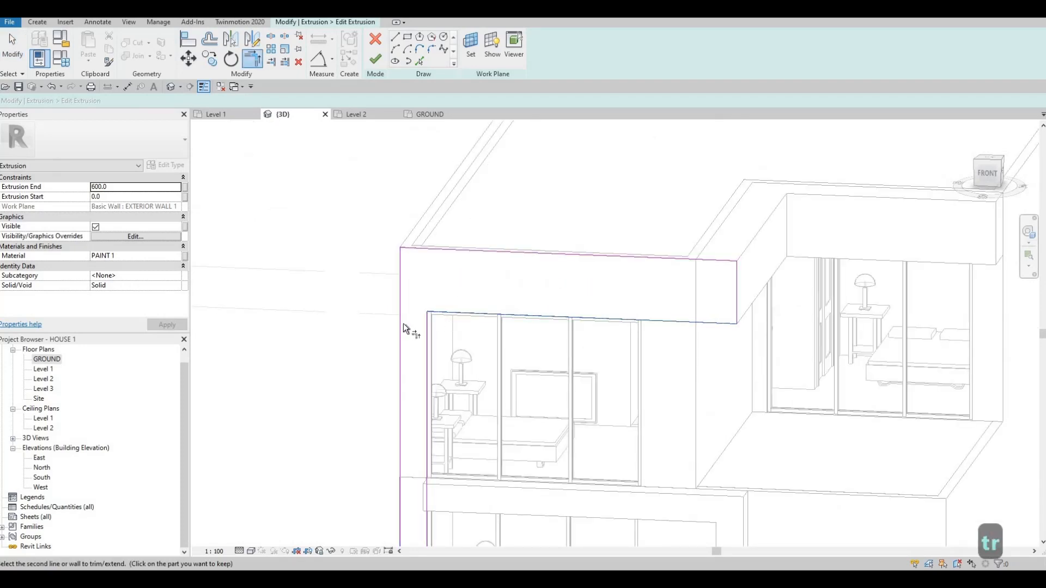
left_click(419, 309)
left_click(427, 320)
left_click(419, 311)
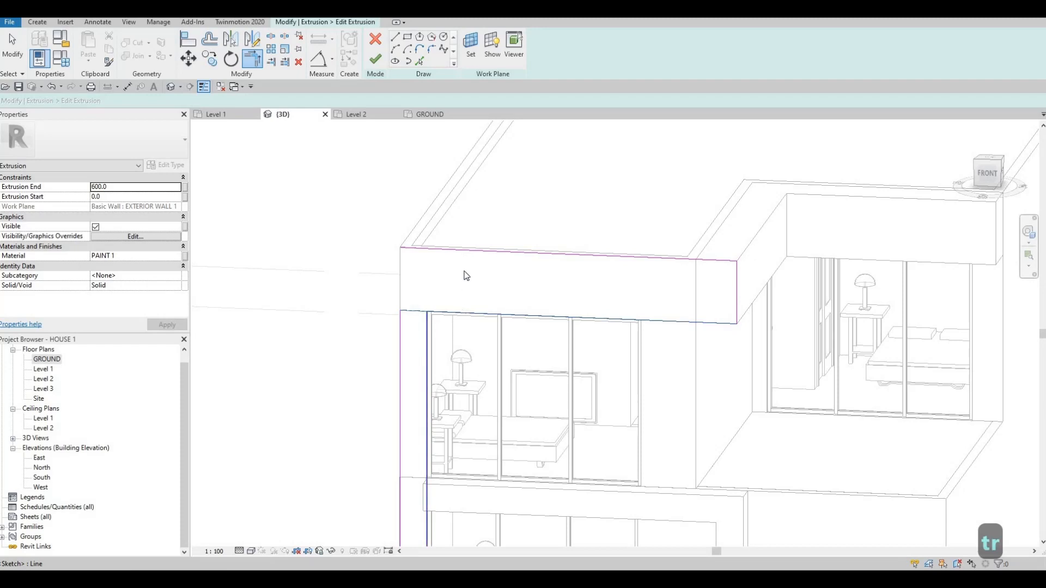
Step: Delete the leftover outline of the upper beam and finish the extrusion sketch and the in-place model
key("Escape")
key("Escape")
key("Tab")
left_click(473, 256)
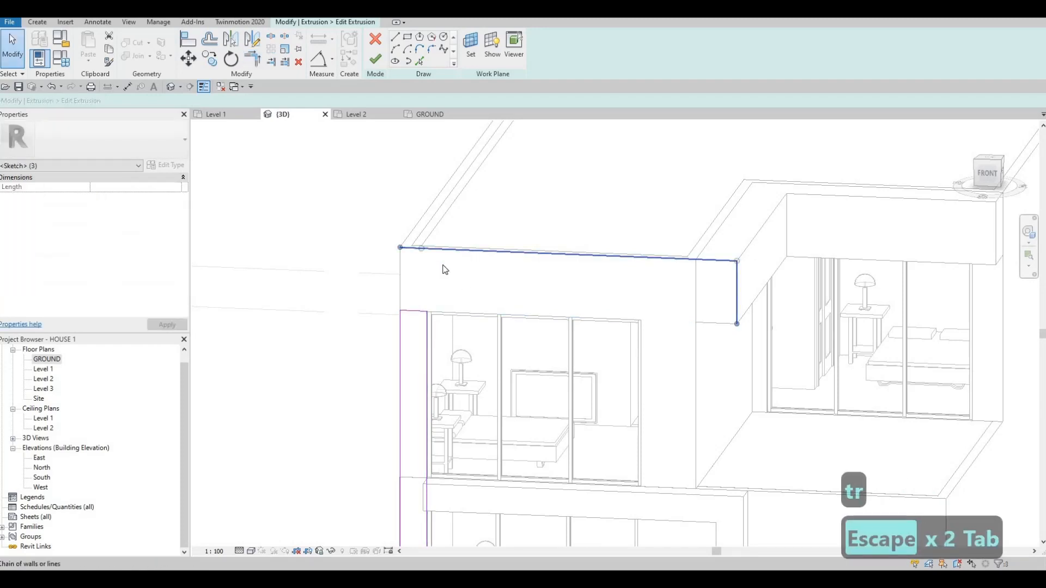
key("Delete")
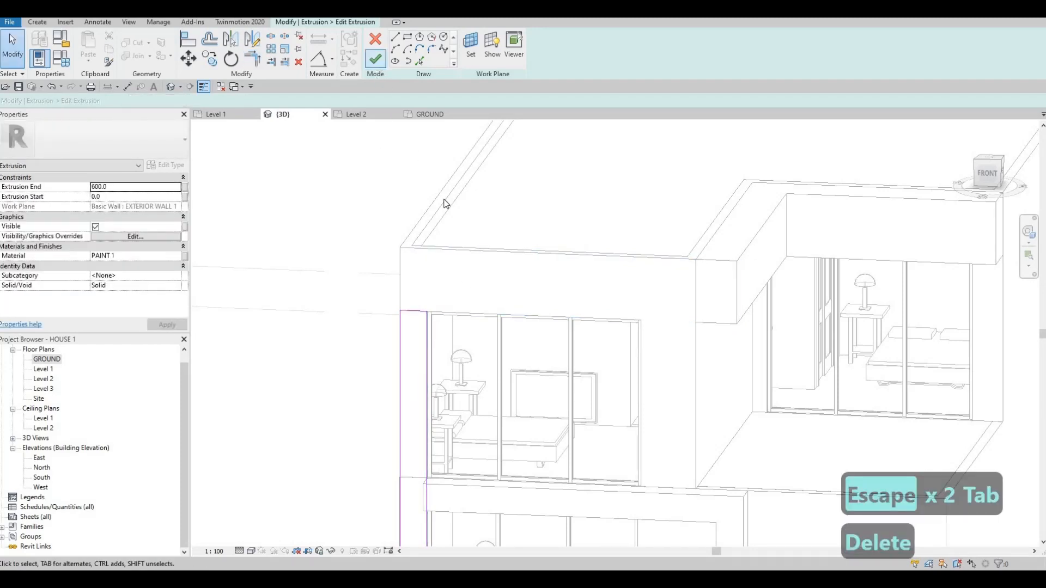
key("Escape")
key("Escape")
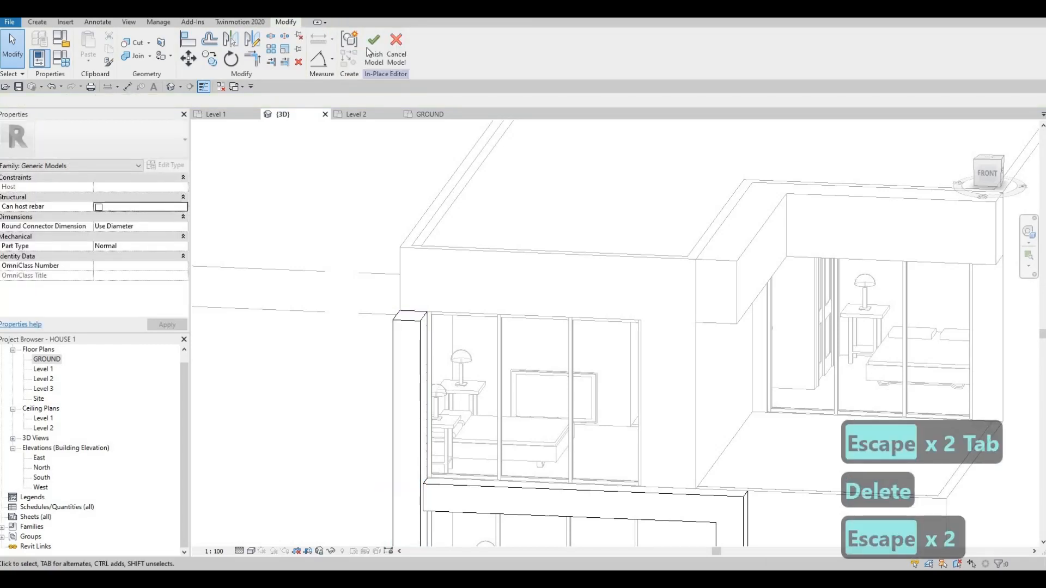
left_click(373, 48)
key("Escape")
key("Escape")
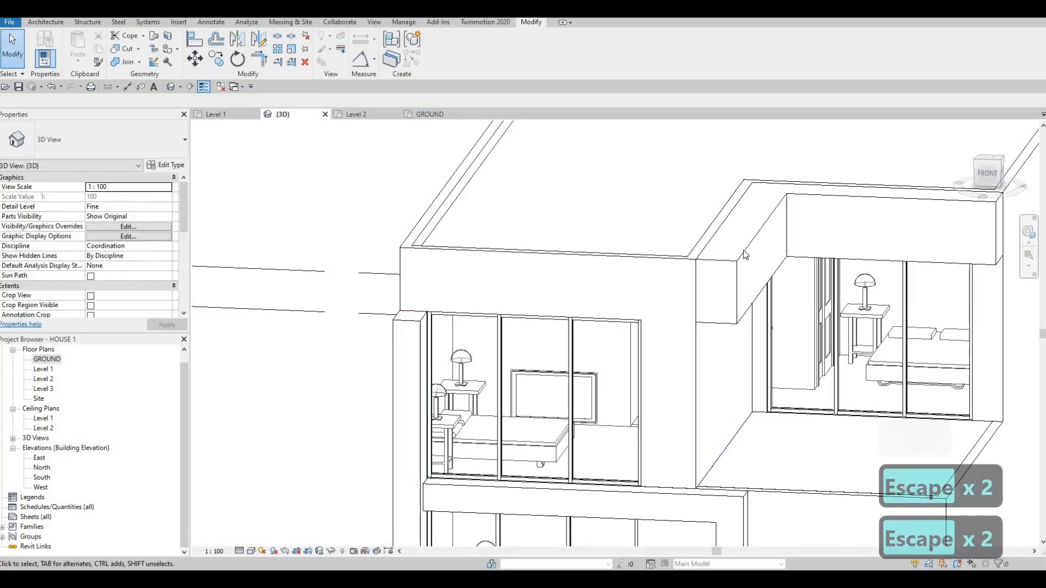
Step: Reopen the roof fascia sweep's path in place and add the front roof edge above the upper-floor windows to it
left_click(745, 255)
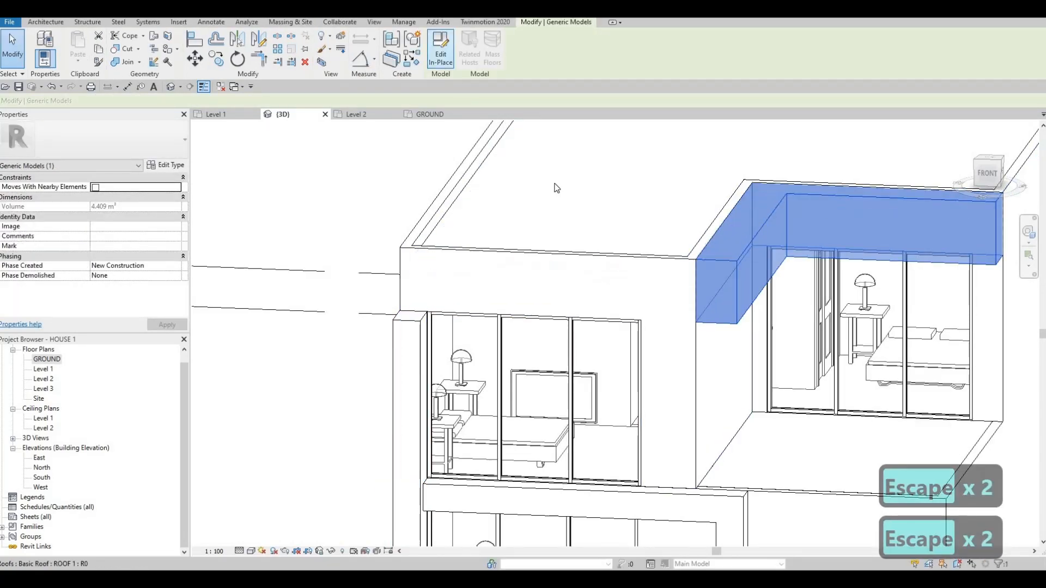
left_click(441, 49)
left_click(723, 260)
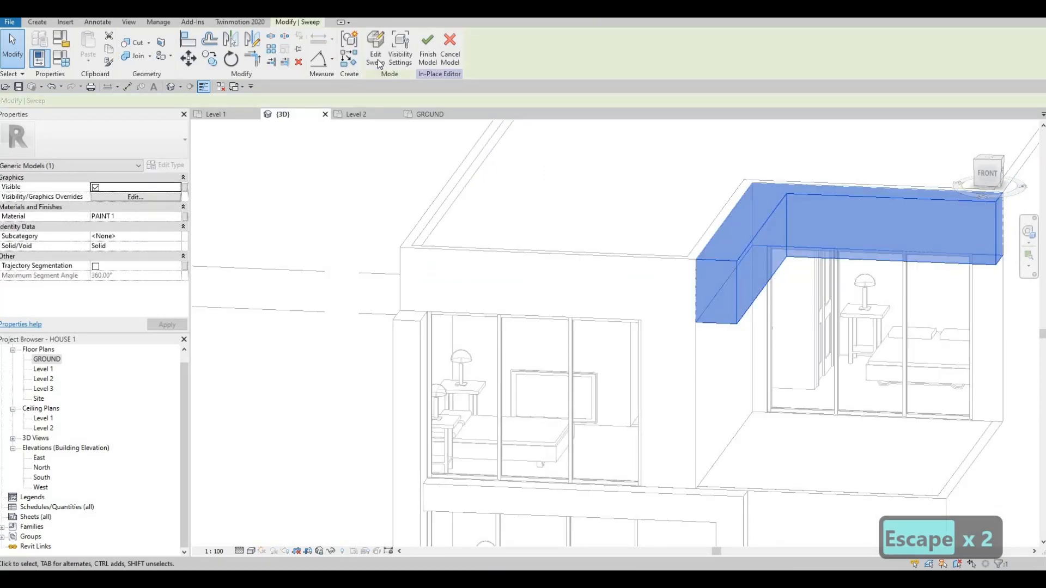
left_click(377, 61)
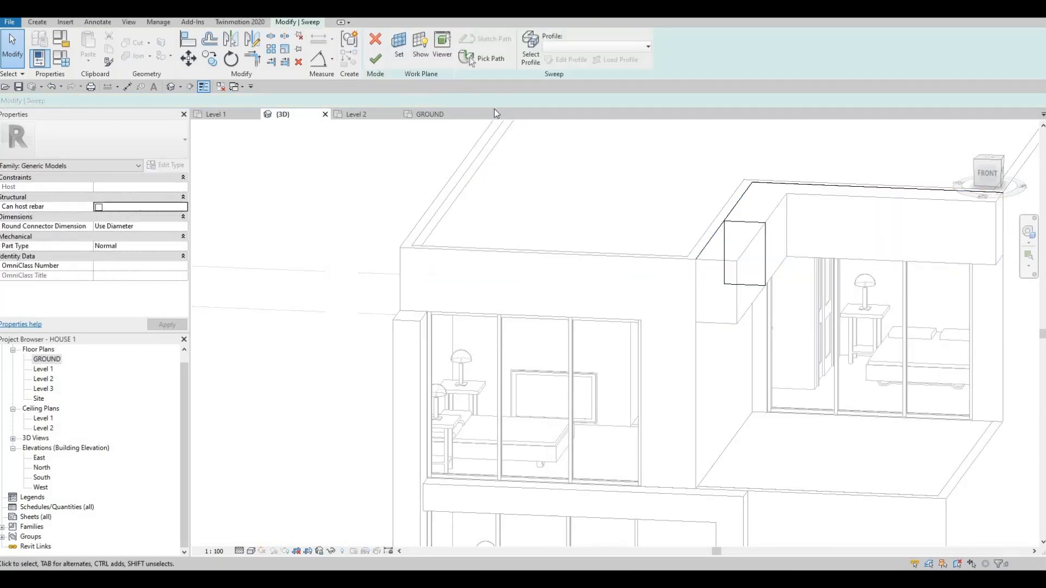
left_click(482, 64)
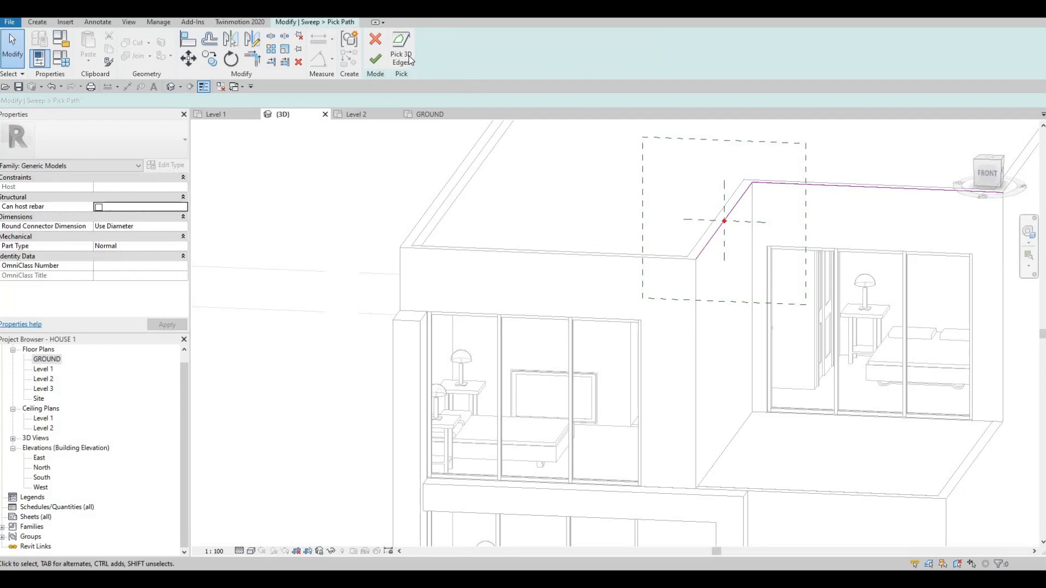
left_click(709, 249)
scroll(665, 289, "up", 5)
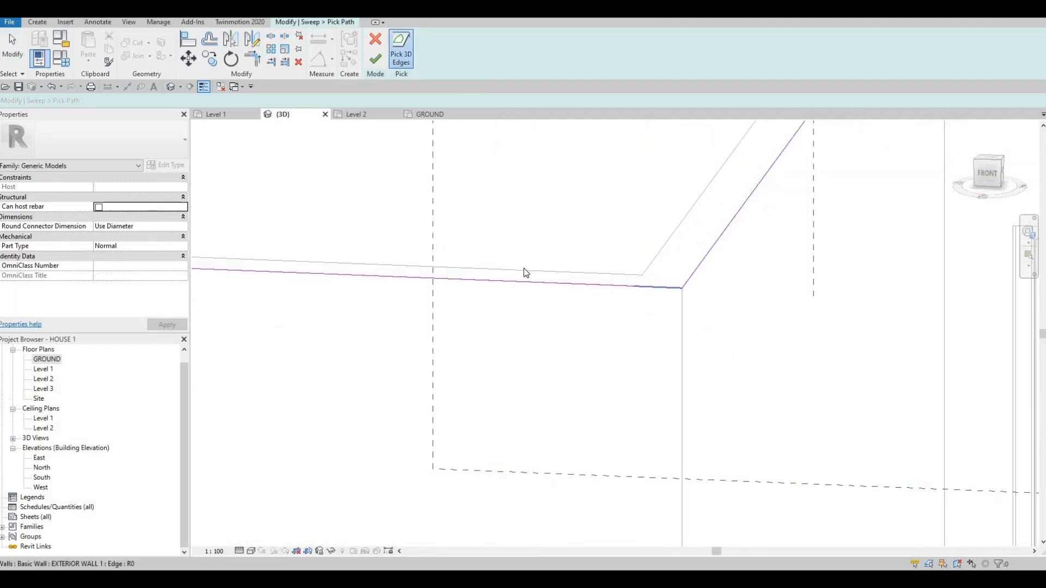
scroll(628, 293, "down", 7)
middle_click_drag(868, 329, 904, 284, "shift")
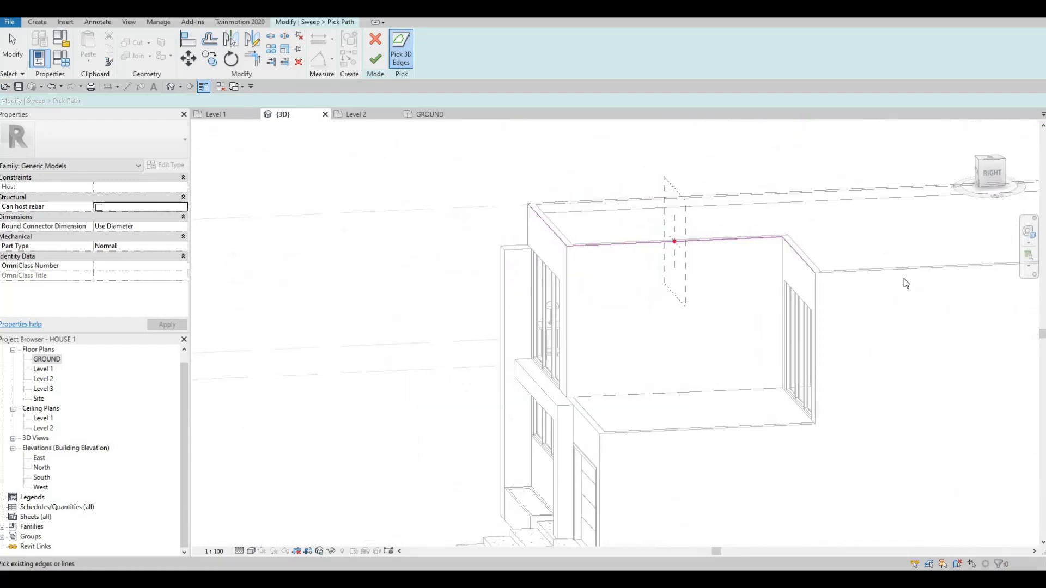
Step: Add the long side roof edge and the edges of the rear roof recess to the sweep path
left_click(839, 270)
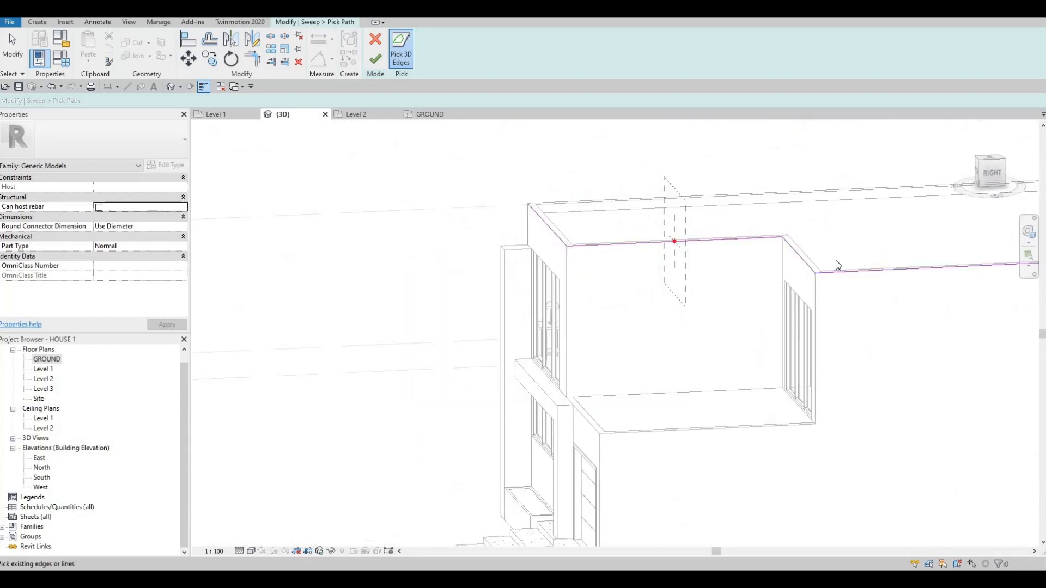
scroll(763, 292, "up", 5)
scroll(769, 283, "up", 3)
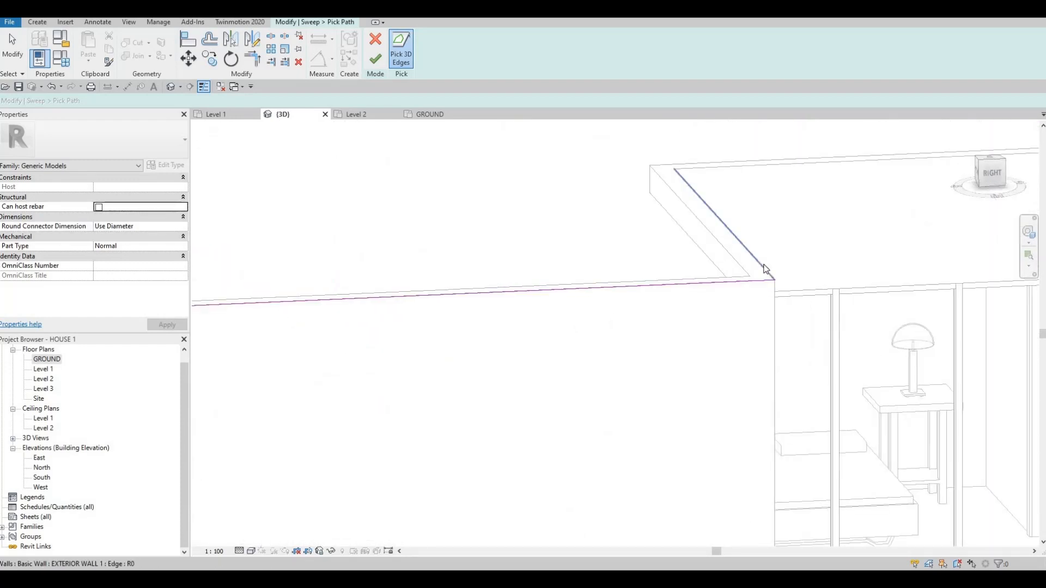
middle_click_drag(716, 296, 547, 339)
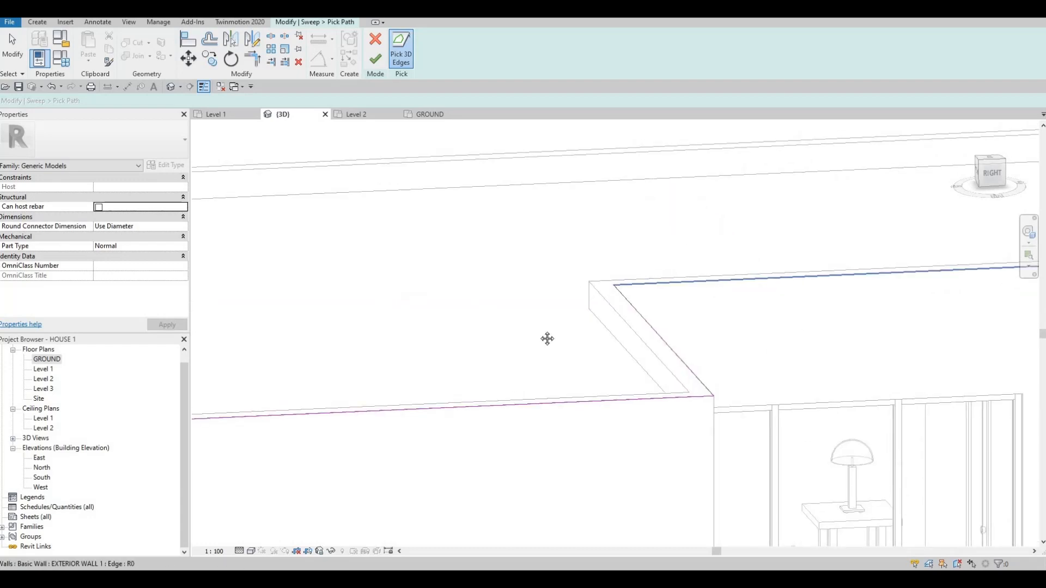
middle_click_drag(969, 288, 583, 298)
middle_click_drag(996, 262, 880, 287)
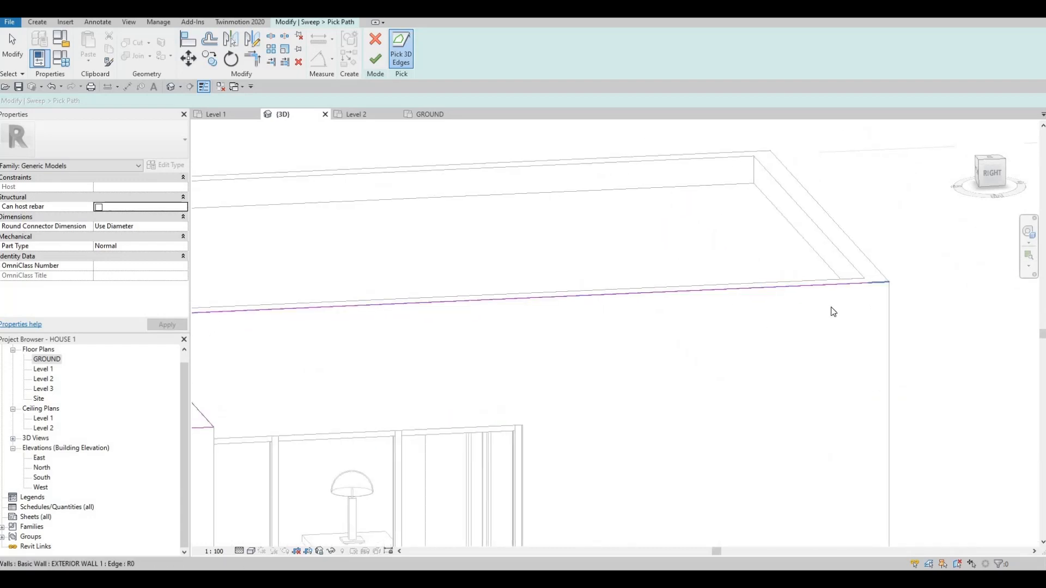
middle_click_drag(806, 314, 648, 313)
key("Escape")
key("Escape")
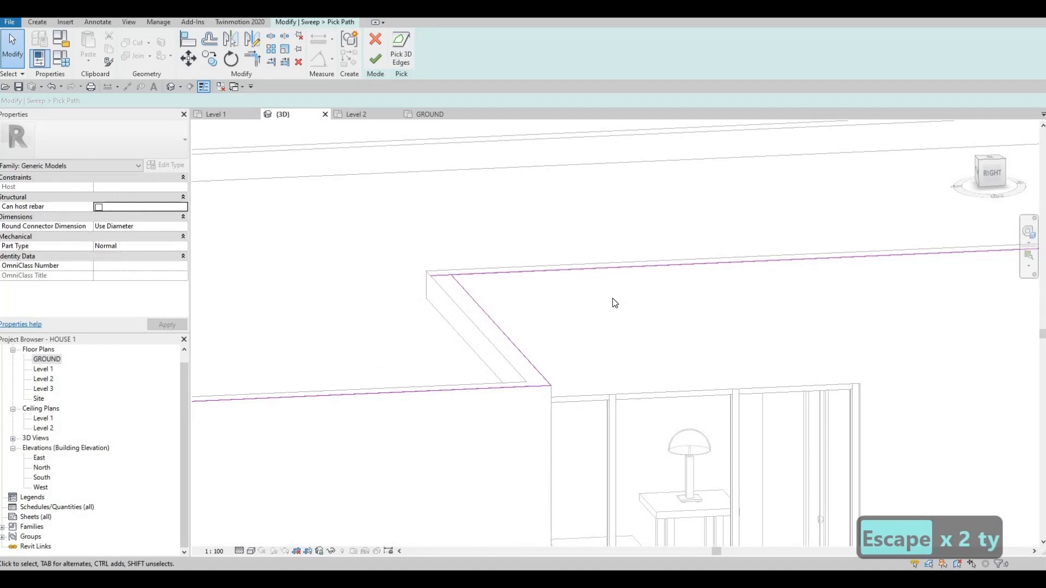
Step: Trim the overlapping path lines to a clean corner at the inner corner of the rear roof recess
key("t")
key("r")
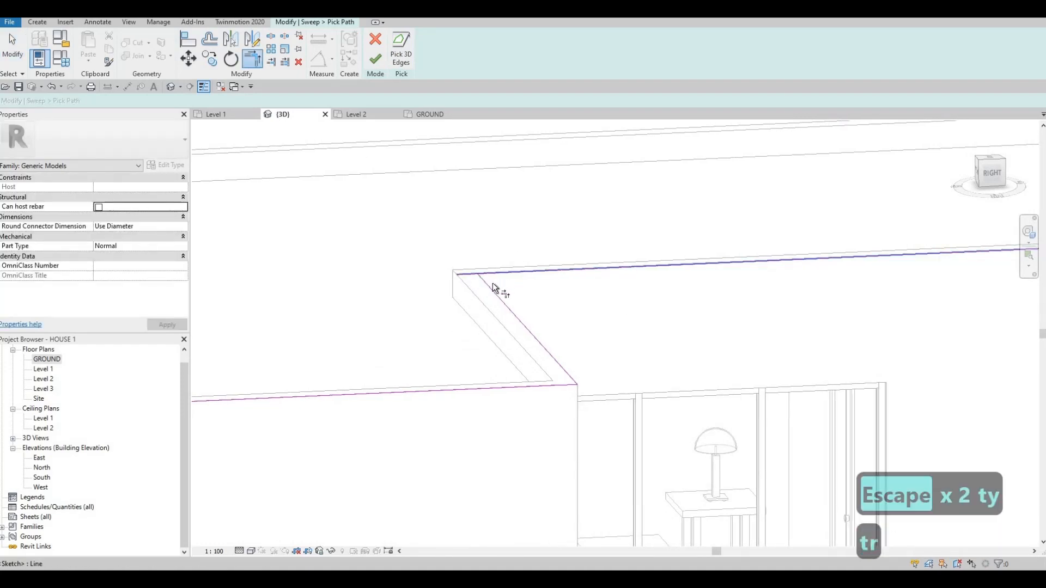
left_click(490, 288)
left_click(501, 274)
key("Escape")
Step: Finish the picked path and the sweep so the fascia follows the extended roof edges
middle_click_drag(682, 369, 707, 339, "shift")
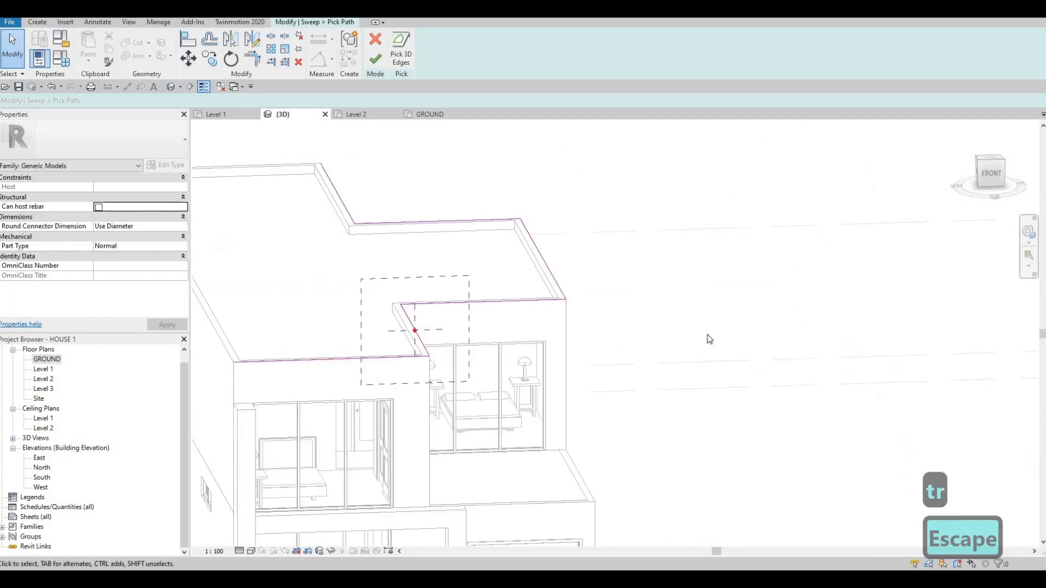
middle_click_drag(559, 335, 707, 334)
scroll(708, 334, "up", 3)
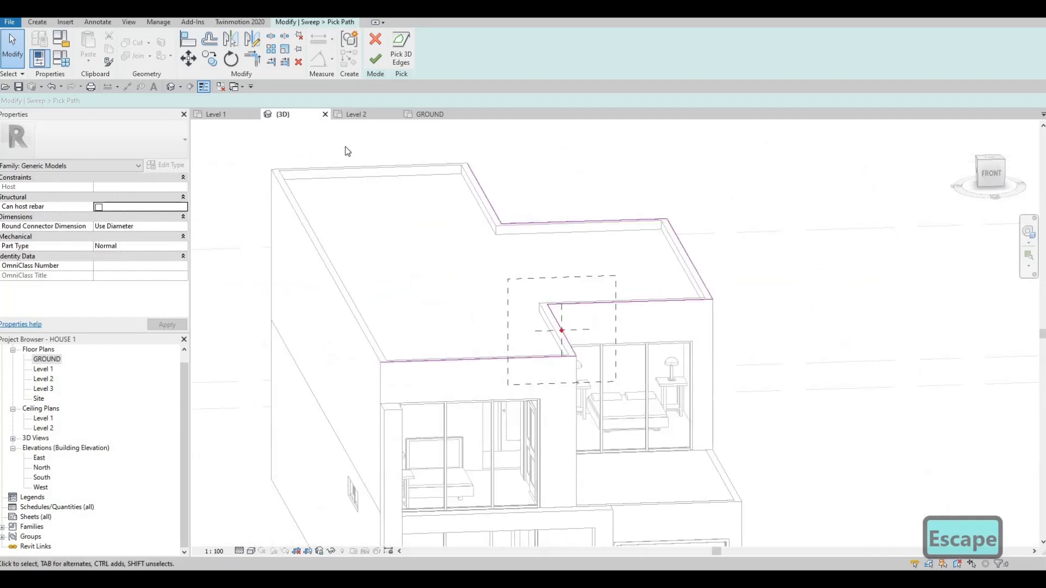
left_click(378, 63)
left_click(378, 63)
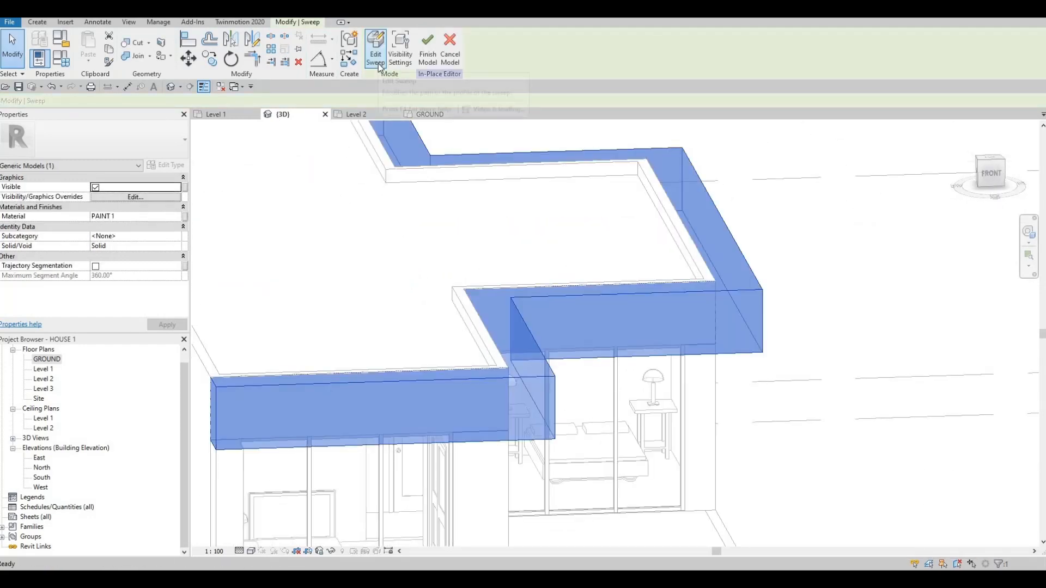
left_click(393, 66)
key("Escape")
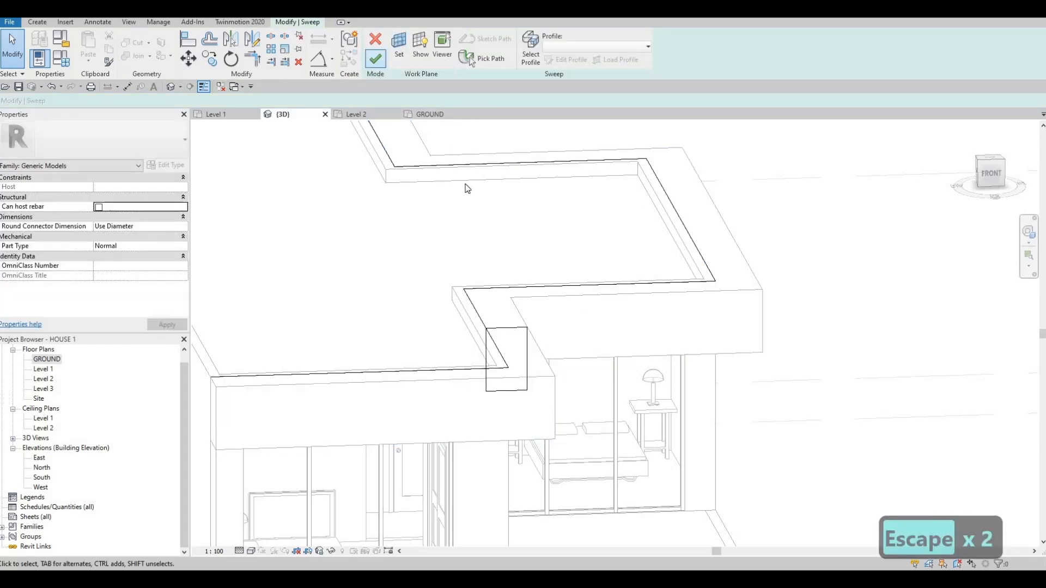
left_click(376, 60)
key("Escape")
key("Escape")
Step: Open the profile sketch of the roof fascia sweep for editing
scroll(565, 289, "down", 4)
middle_click_drag(553, 346, 625, 203, "shift")
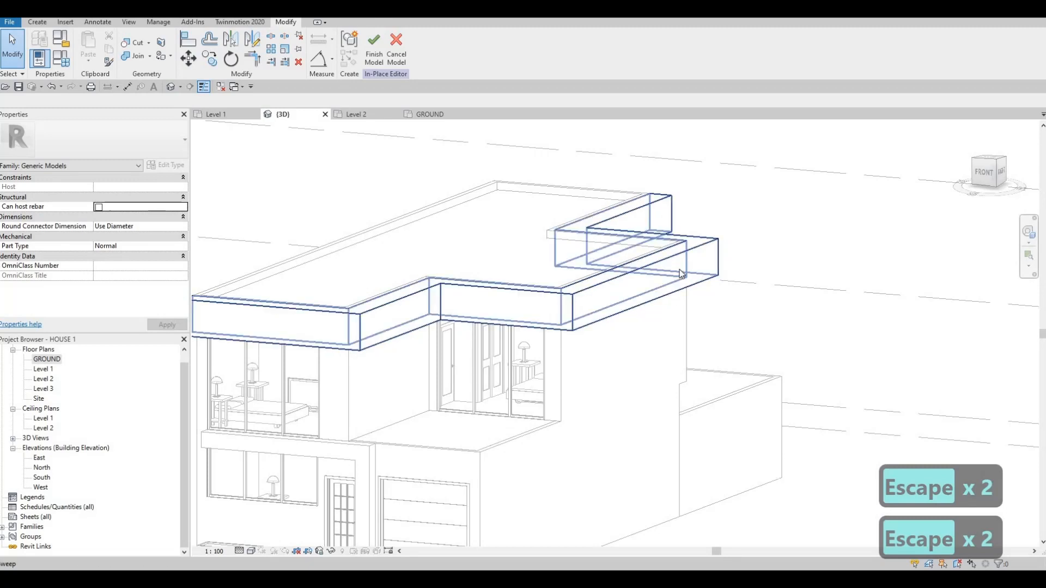
middle_click_drag(439, 183, 581, 149)
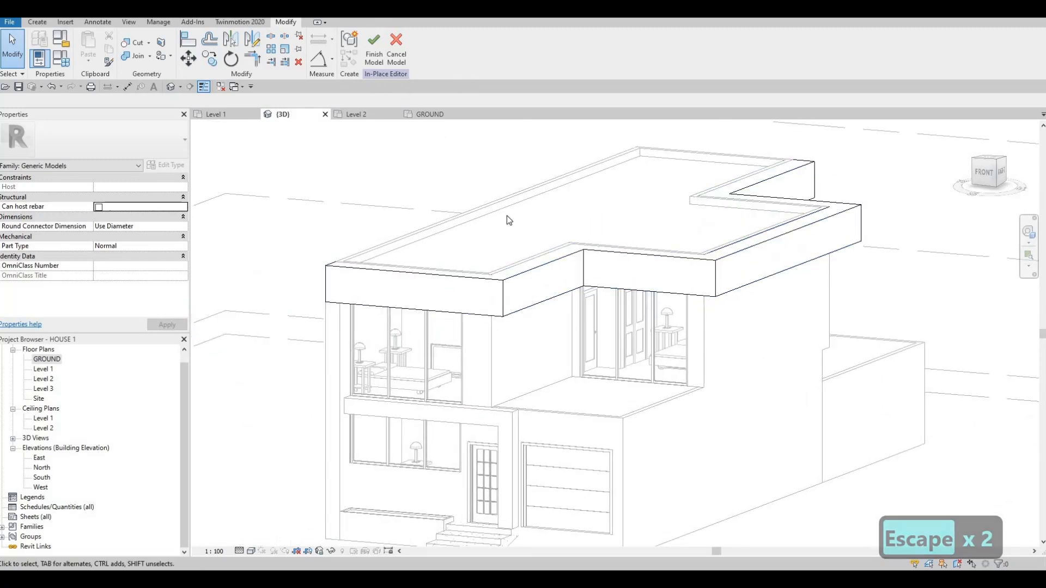
left_click(539, 277)
left_click(375, 49)
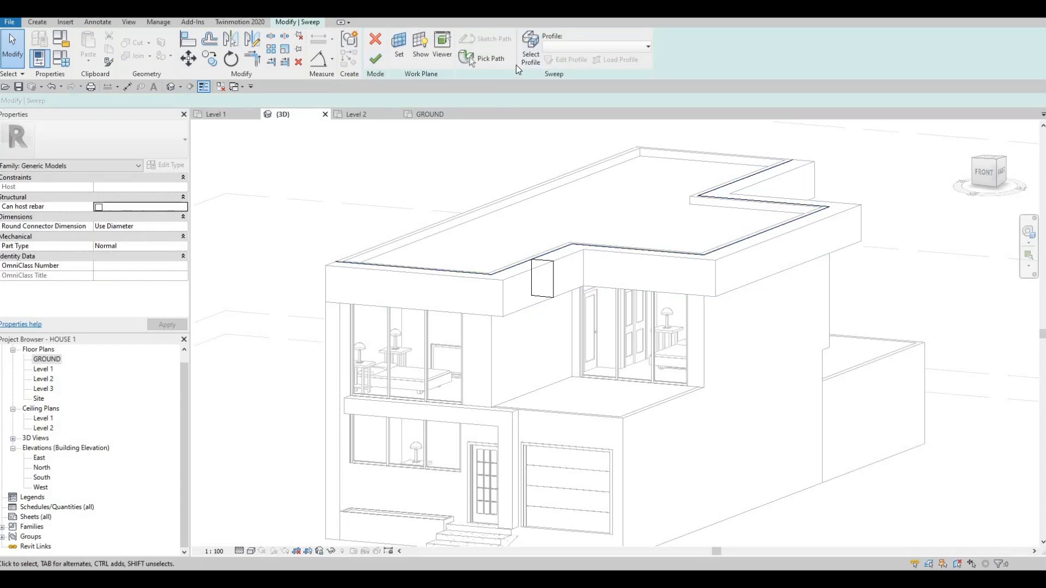
left_click(531, 59)
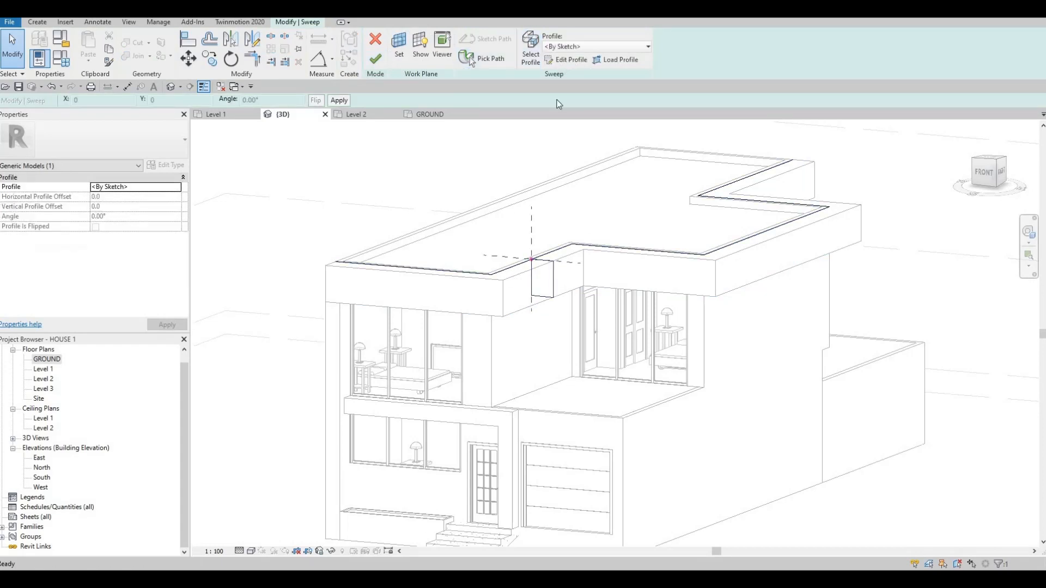
scroll(553, 243, "up", 6)
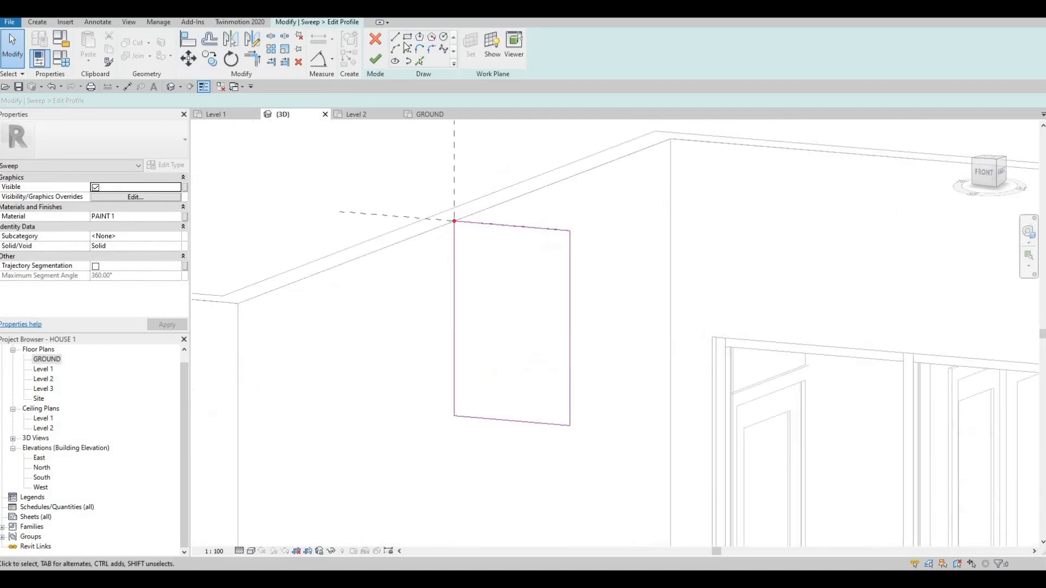
Step: Draw a small rectangle about 40 mm high against the profile's outer vertical line, just below its upper corner
scroll(581, 227, "up", 2)
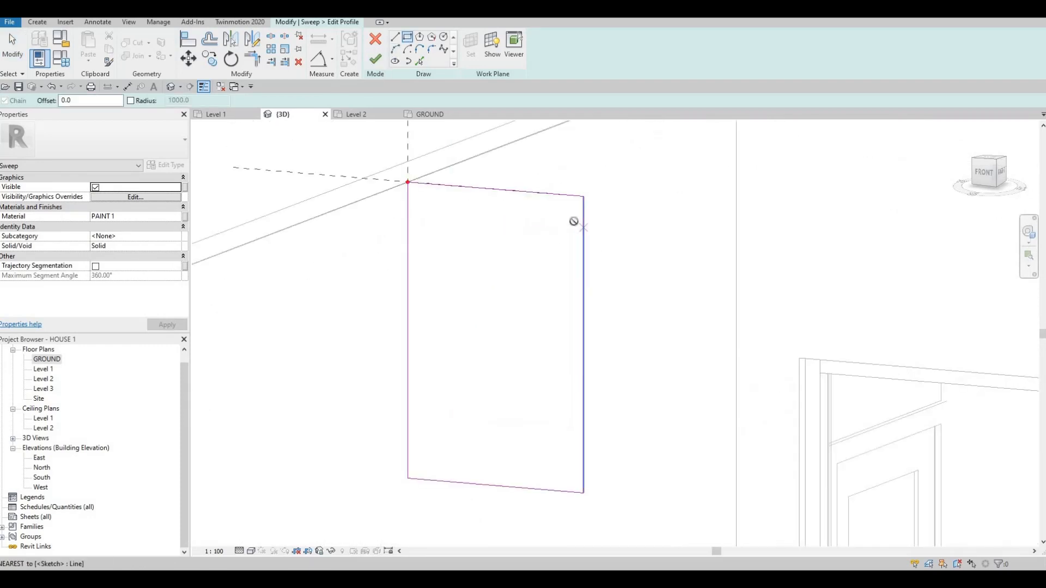
left_click(554, 218)
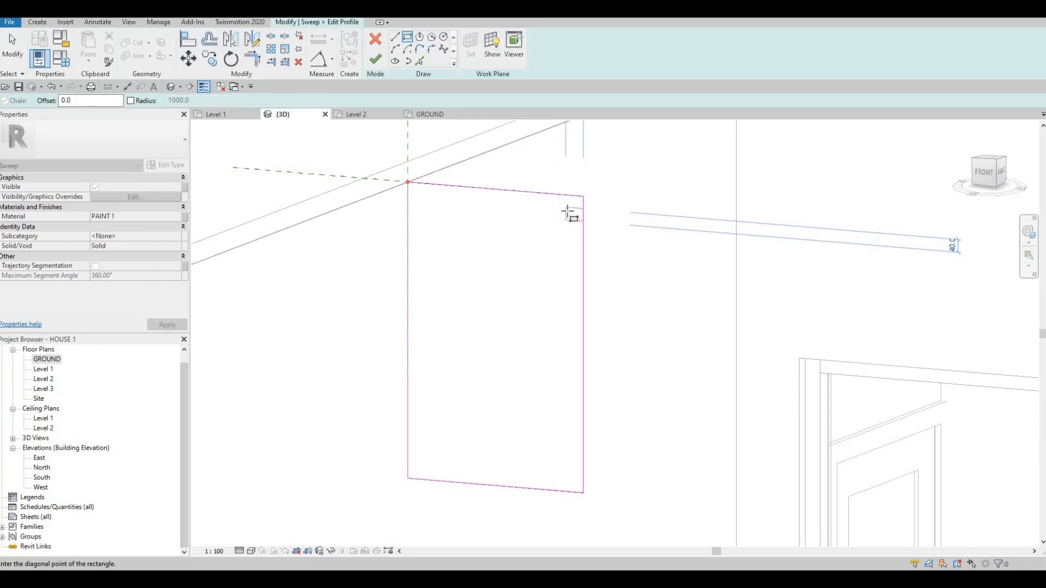
left_click(571, 214)
scroll(581, 220, "up", 2)
key("Escape")
key("Escape")
key("Escape")
key("Escape")
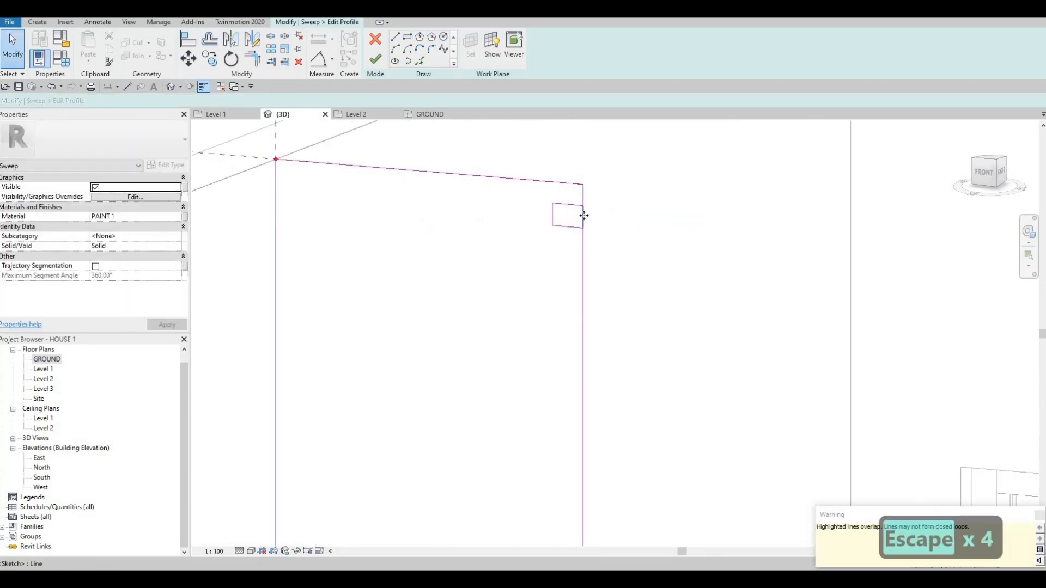
Step: Delete the small rectangle's side overlapping the fascia profile's outer vertical line, and split that line between the rectangle's horizontal edges
left_click(583, 217)
key("Delete")
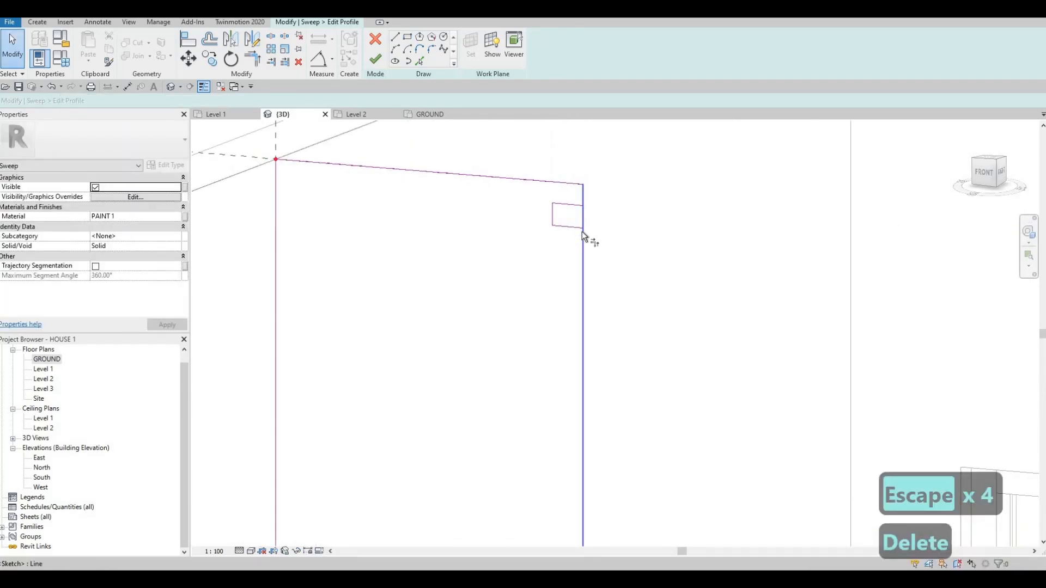
key("t")
key("r")
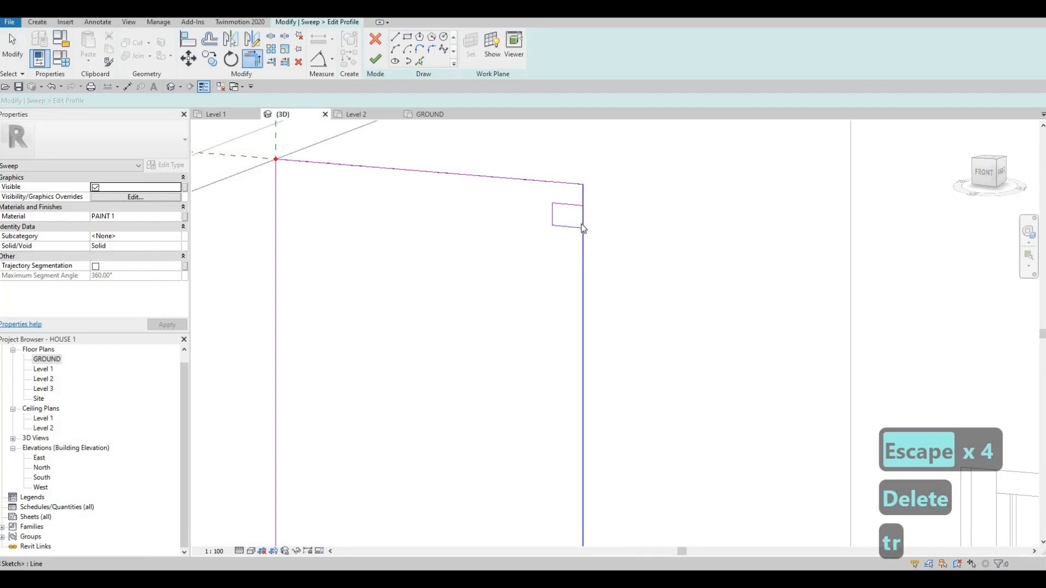
key("Escape")
key("Escape")
key("s")
key("l")
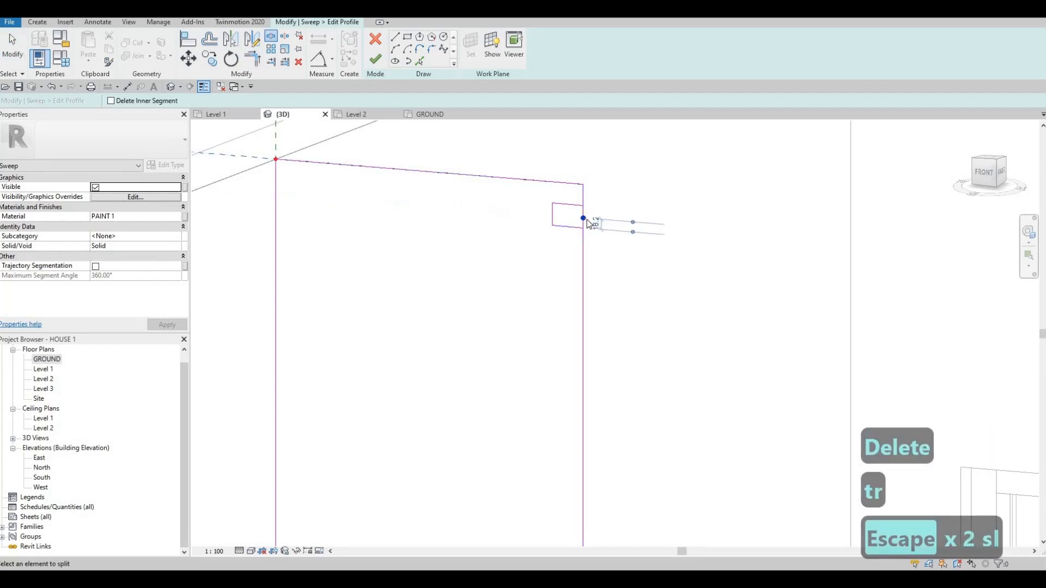
key("Escape")
key("Escape")
Step: Trim the profile's outer line to the small rectangle's edges to form a notch, and finish the profile and the sweep
key("t")
key("r")
left_click(584, 225)
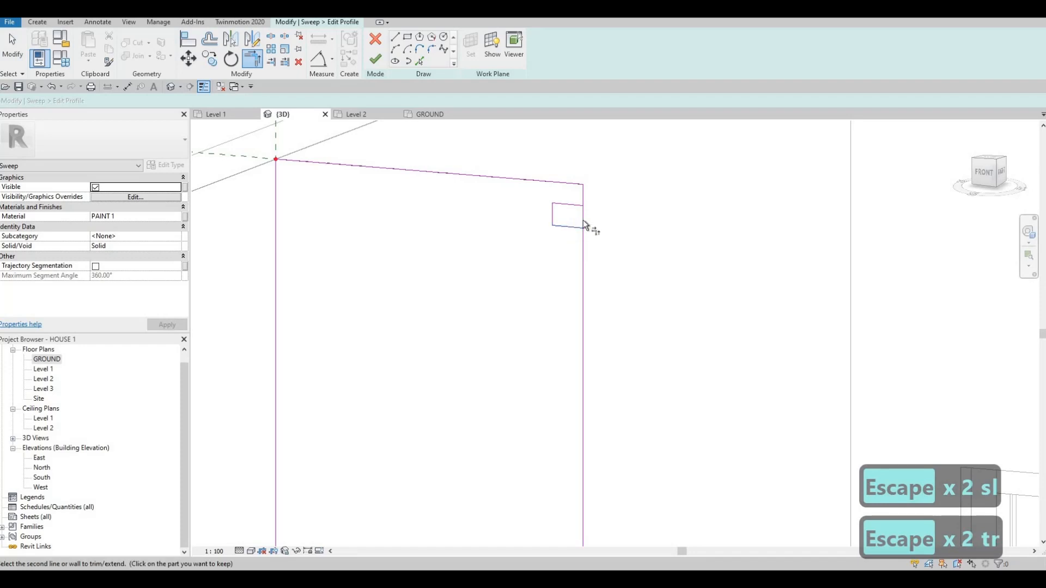
left_click(581, 202)
left_click(376, 61)
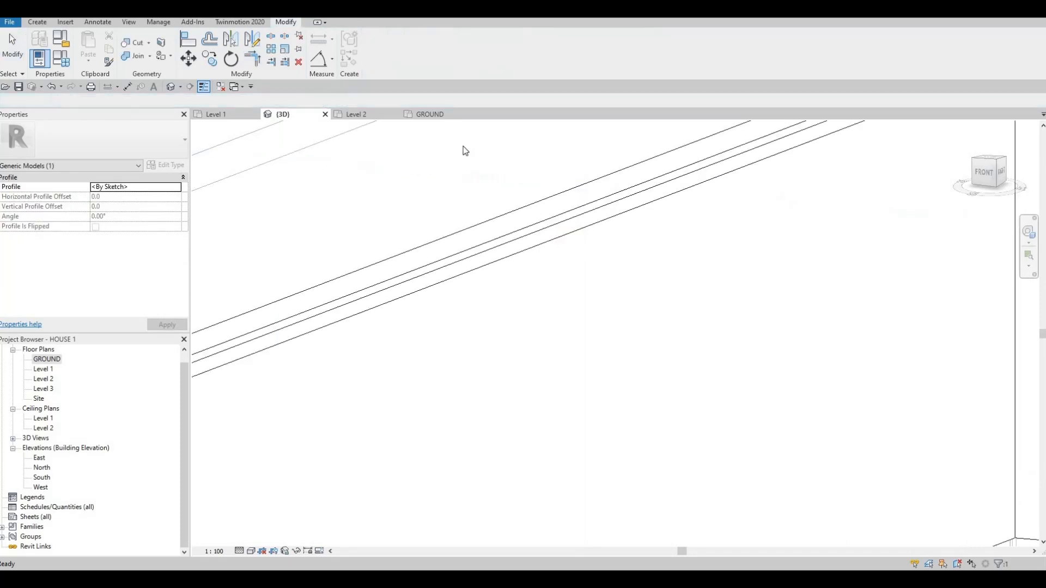
scroll(463, 148, "down", 3)
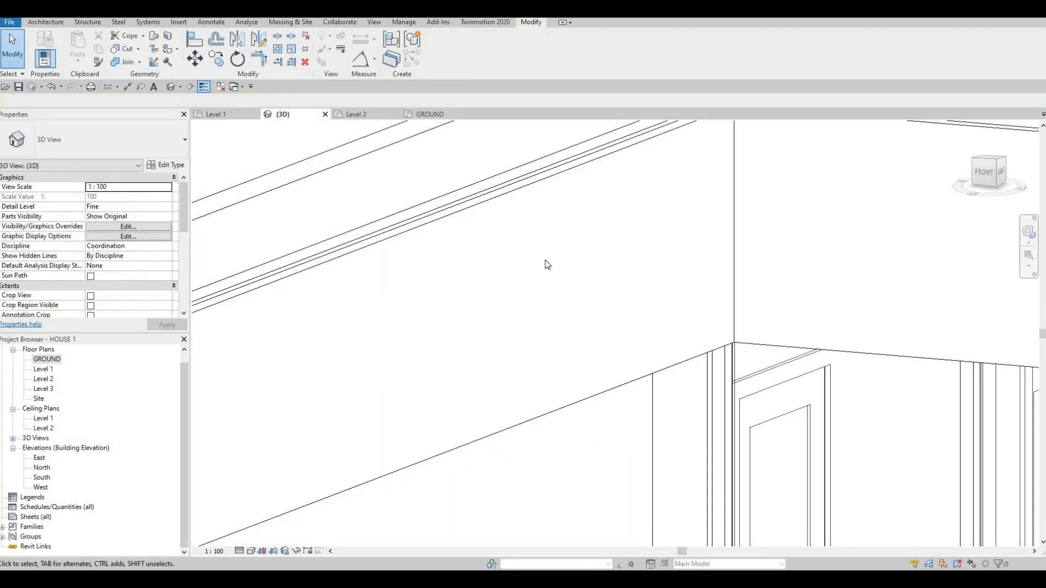
key("Escape")
Step: Inspect the notched roof fascia from the front, both sides, above and below, checking its corners and ends
scroll(545, 261, "down", 4)
mouse_move(588, 248)
middle_mouse_down()
mouse_move(646, 237)
mouse_move(596, 251)
middle_mouse_up()
scroll(646, 237, "down", 3)
scroll(435, 211, "up", 7)
scroll(597, 250, "down", 10)
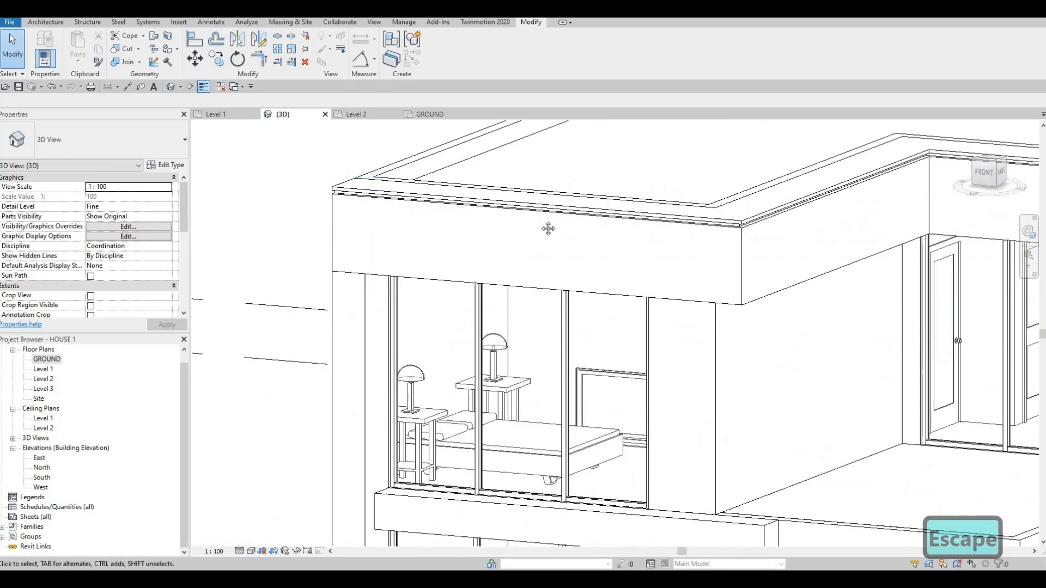
scroll(688, 219, "down", 1)
middle_click_drag(844, 210, 546, 238)
middle_click_drag(817, 220, 678, 215, "shift")
middle_click_drag(906, 257, 686, 201)
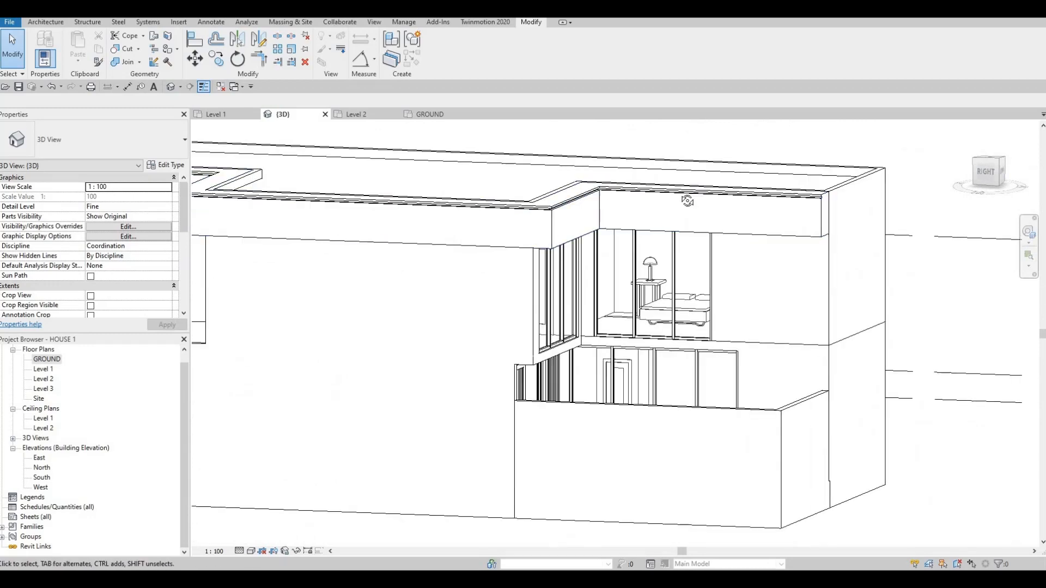
scroll(685, 197, "up", 2)
middle_click_drag(661, 236, 744, 270, "shift")
scroll(674, 282, "up", 2)
scroll(727, 272, "down", 2)
middle_click_drag(798, 238, 915, 242, "shift")
middle_click_drag(233, 252, 626, 254)
scroll(568, 237, "up", 4)
middle_click_drag(683, 182, 762, 155, "shift")
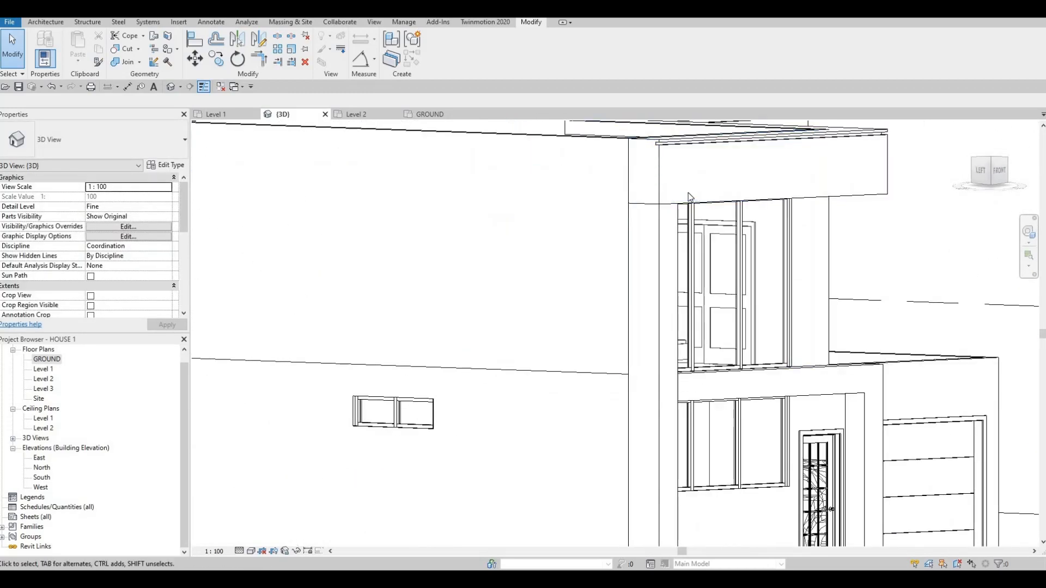
middle_click_drag(619, 203, 632, 179, "shift")
scroll(602, 191, "down", 2)
middle_click_drag(555, 267, 413, 245)
middle_click_drag(526, 261, 542, 327)
scroll(542, 327, "down", 1)
middle_click_drag(561, 267, 570, 311, "shift")
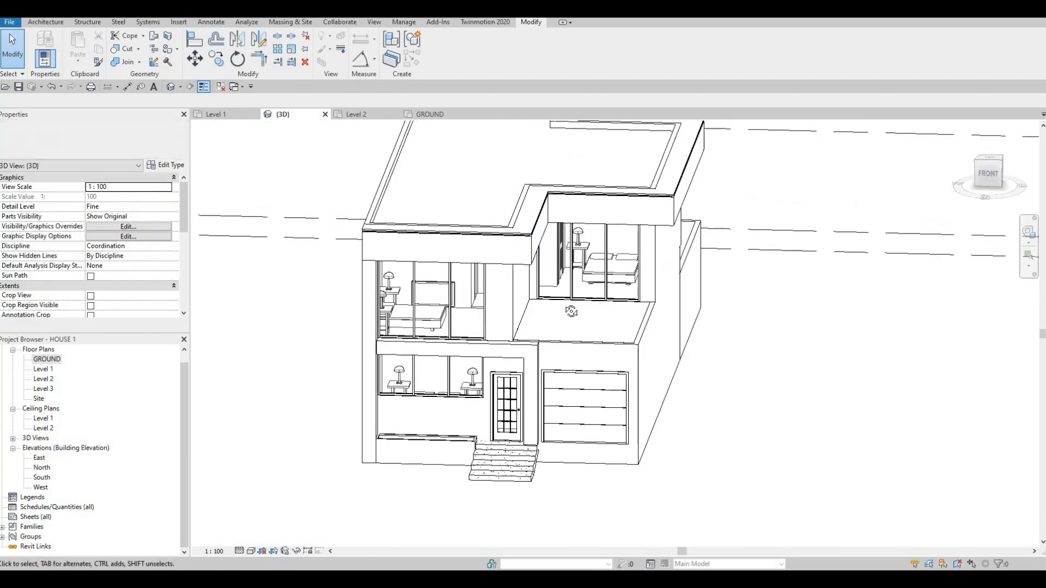
middle_click_drag(465, 261, 376, 180, "shift")
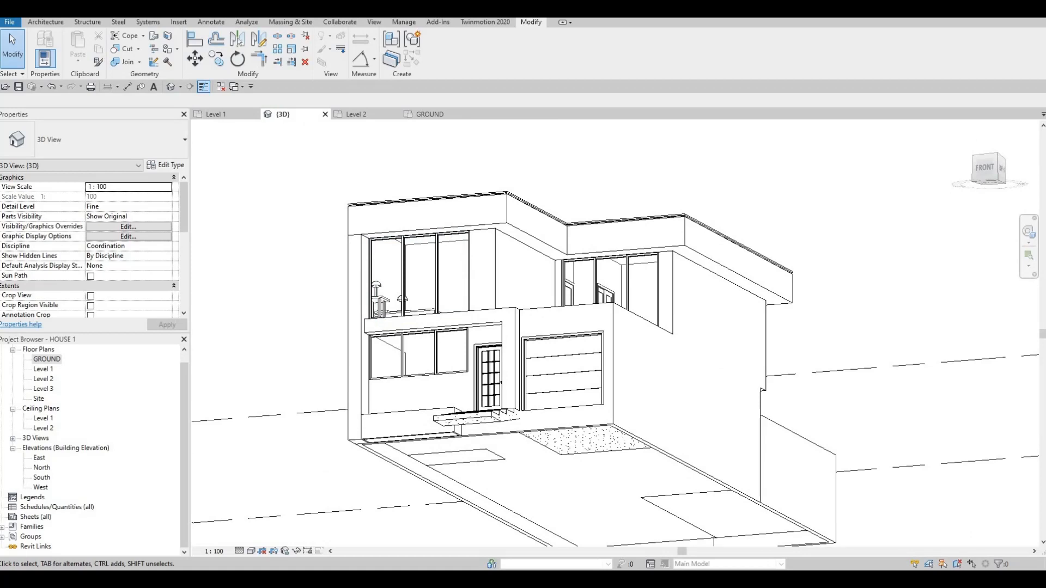
key("alt+Tab")
key("F1")
key("F1")
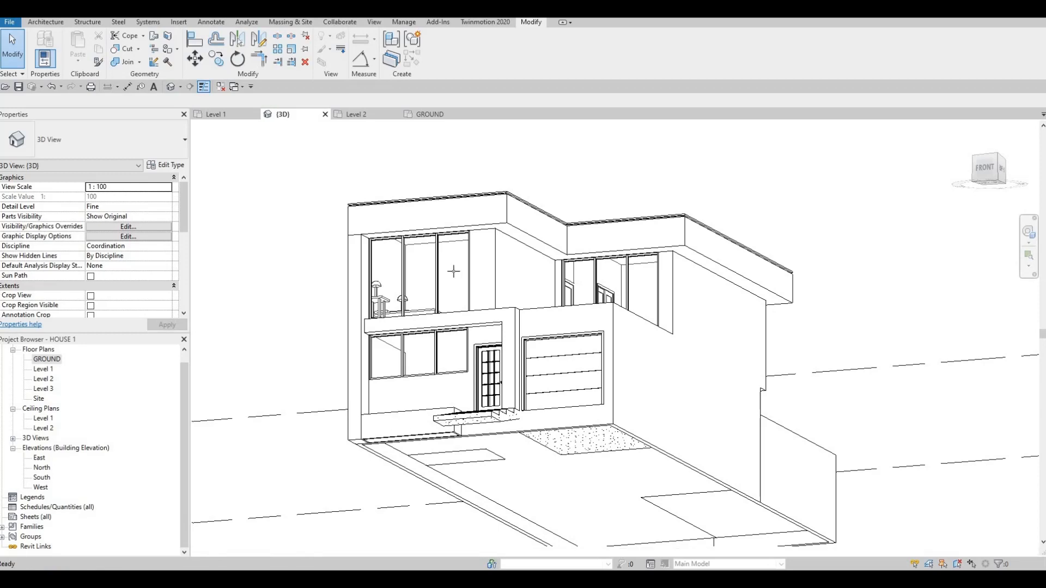
Step: Place a pot light face base circle component on the underside of the roof overhang, near its outer end above the upper front windows
key("c")
key("m")
scroll(463, 228, "up", 2)
scroll(405, 244, "up", 4)
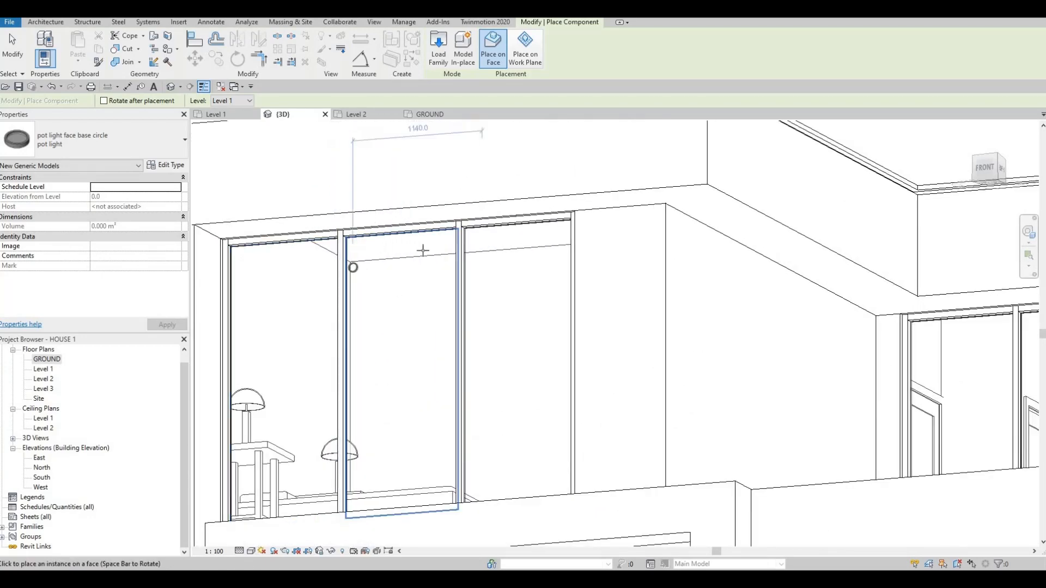
scroll(423, 245, "up", 4)
scroll(389, 273, "up", 2)
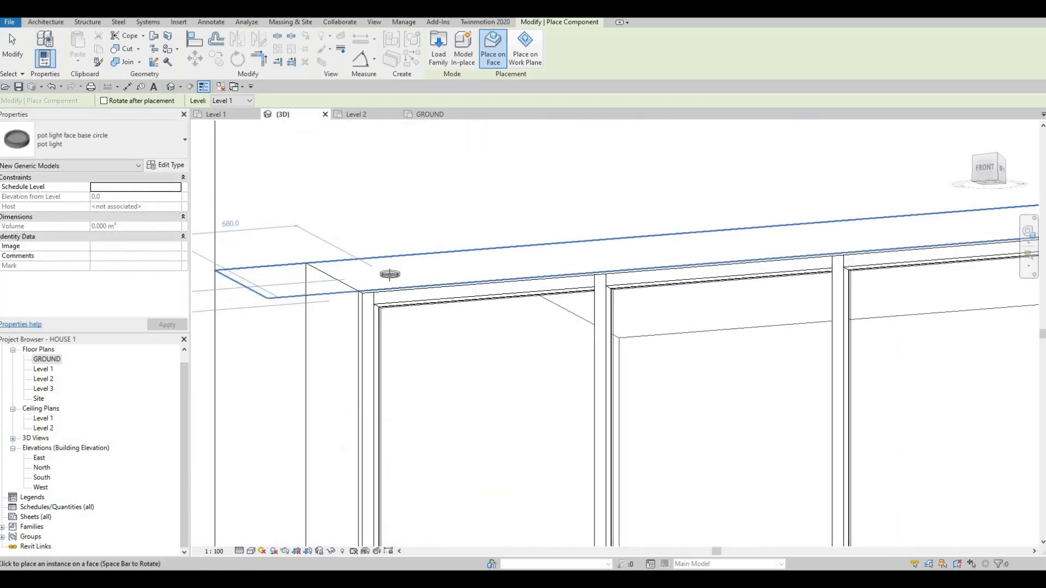
scroll(395, 274, "down", 1)
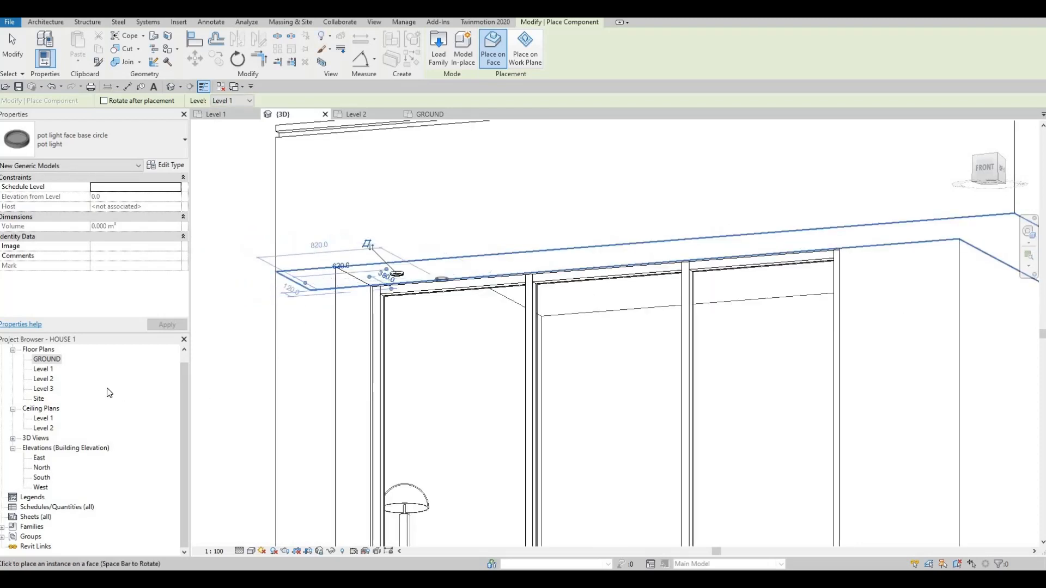
Step: Open the Level 2 and Level 3 floor plans and examine the front roof overhang for the placed pot light
double_click(43, 378)
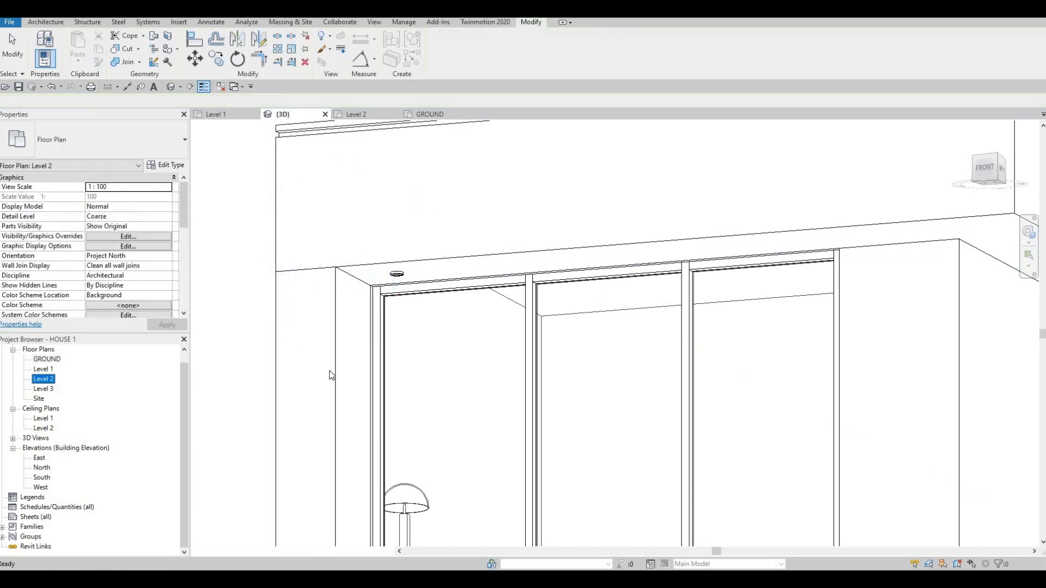
scroll(515, 312, "down", 2)
scroll(518, 350, "up", 2)
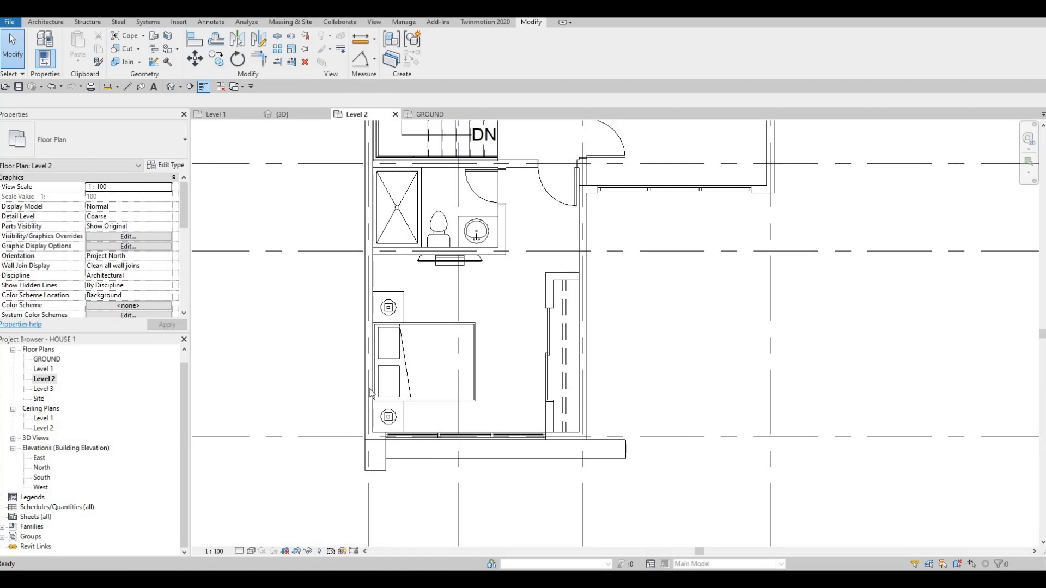
double_click(43, 388)
middle_click_drag(485, 390, 489, 412)
scroll(489, 412, "down", 4)
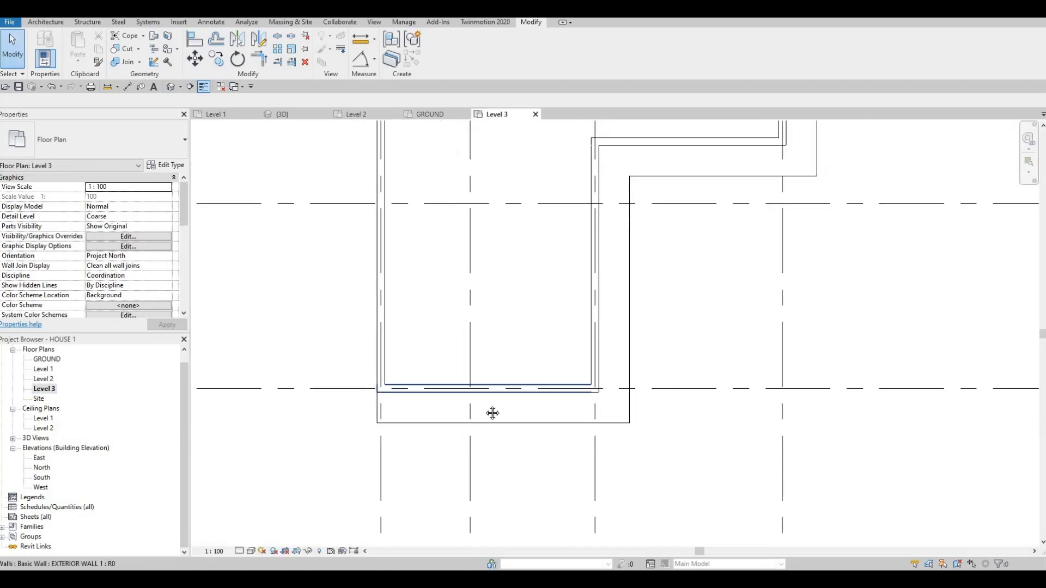
Step: Set the view depth level in the Level 3 floor plan's view range to Unlimited
scroll(120, 279, "down", 5)
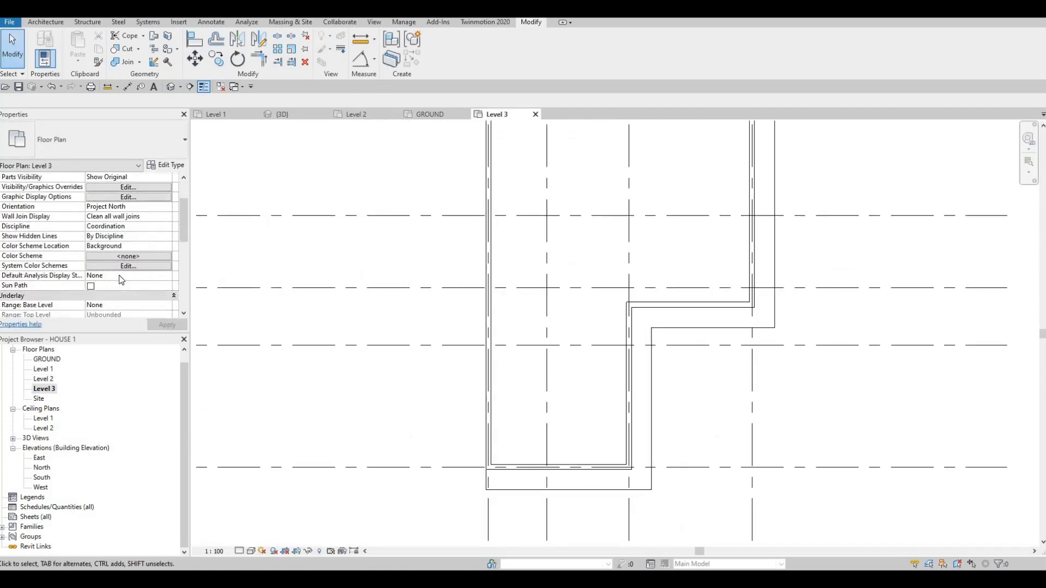
scroll(119, 280, "down", 3)
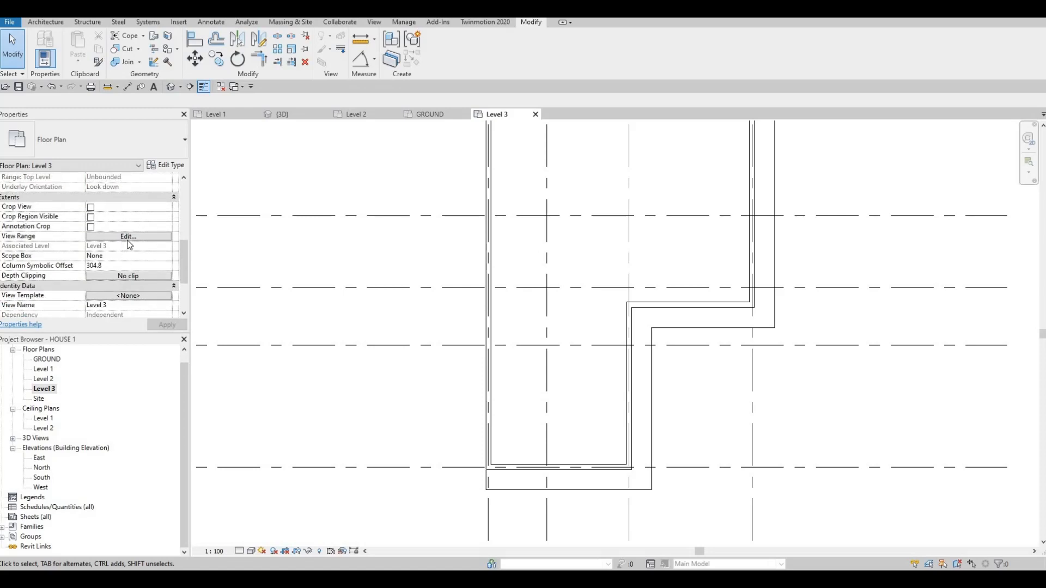
left_click(128, 236)
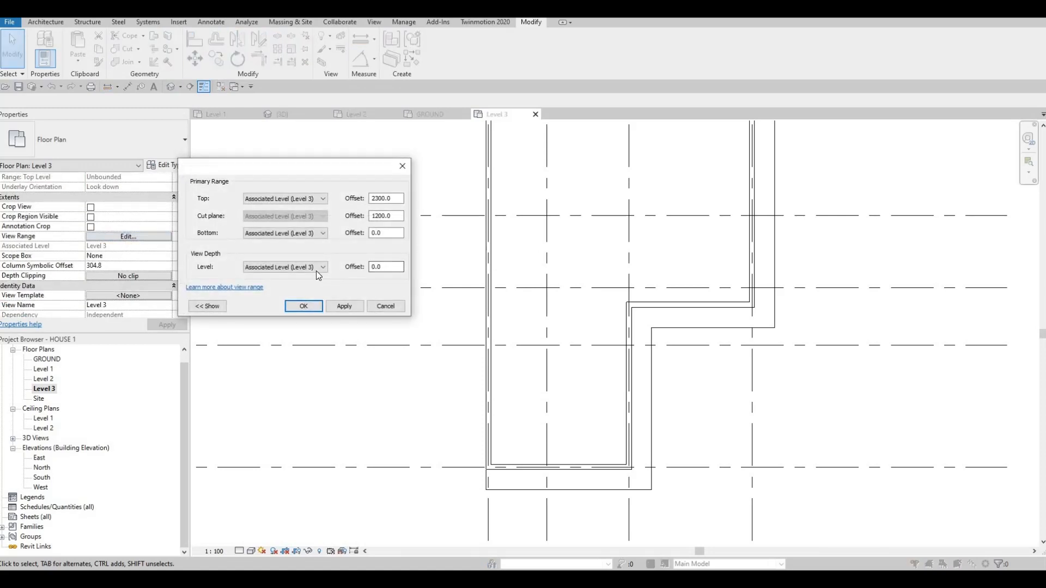
left_click(297, 267)
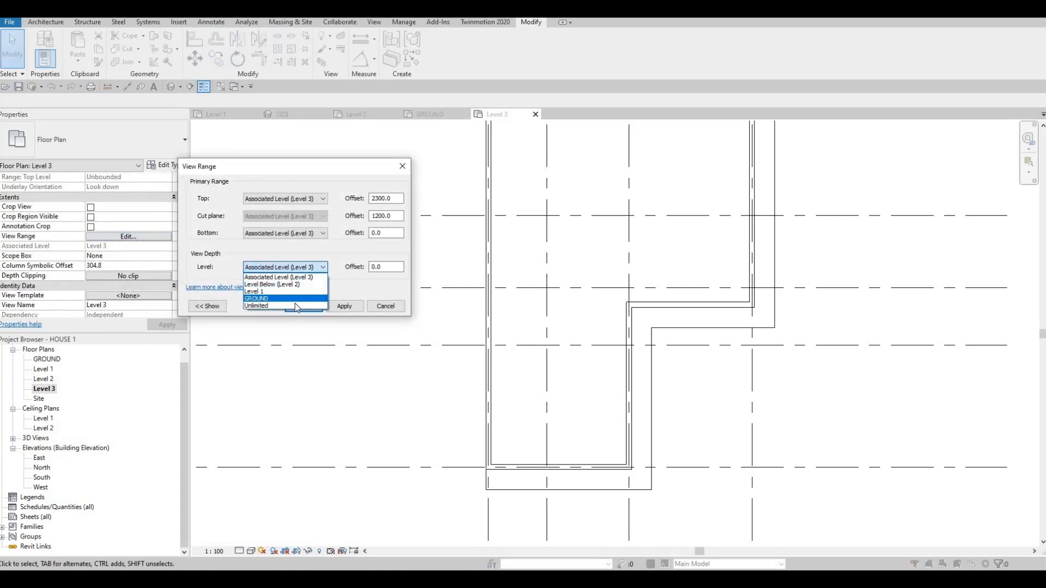
left_click(297, 306)
left_click(345, 306)
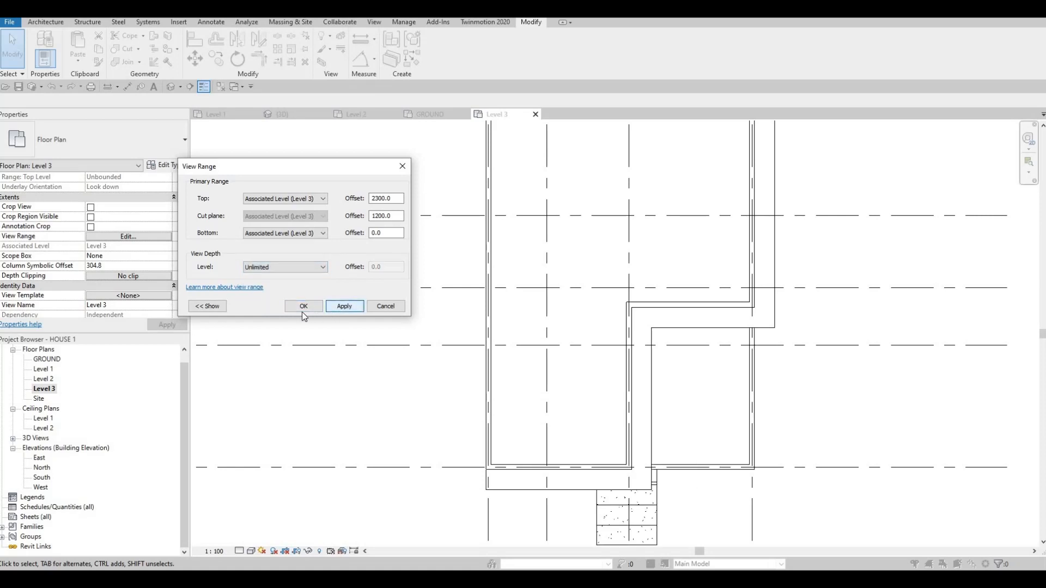
left_click(304, 306)
scroll(562, 402, "down", 1)
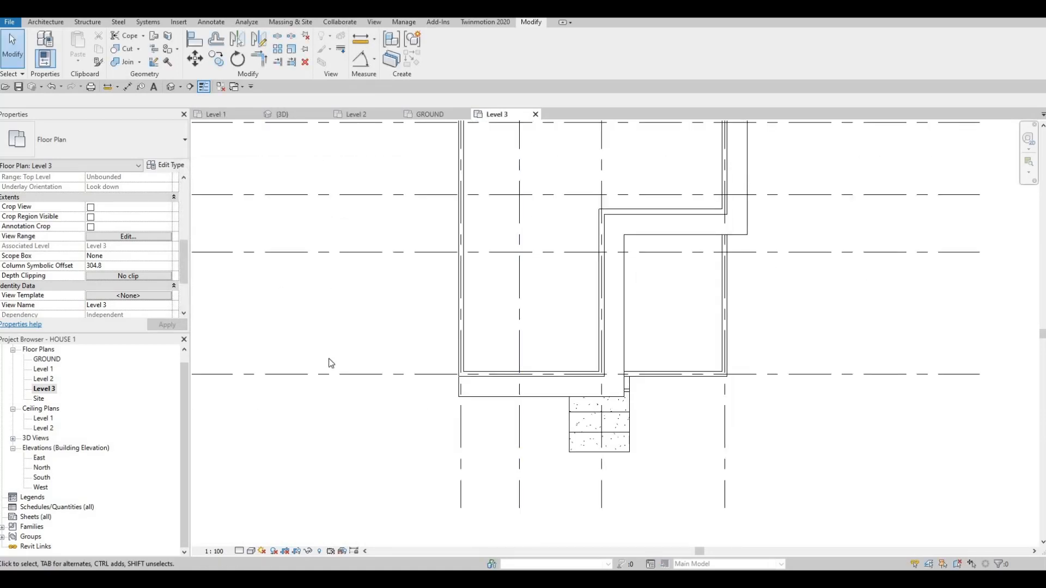
key("Escape")
Step: Examine the front of the Level 3 plan, and check the placed pot light's properties in the 3D view
middle_click_drag(456, 325, 440, 409)
scroll(440, 408, "down", 1)
left_click(288, 114)
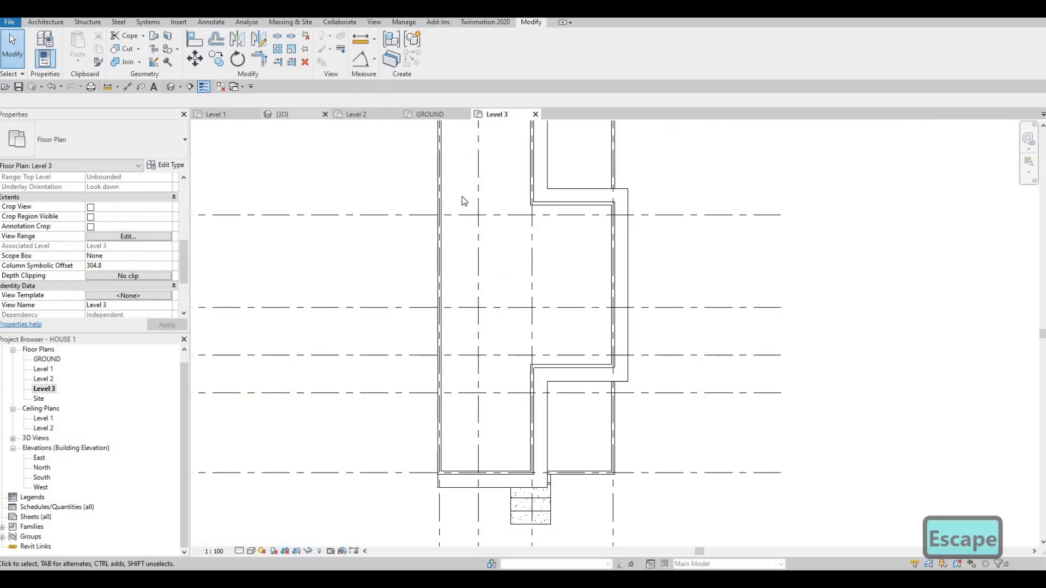
left_click(380, 278)
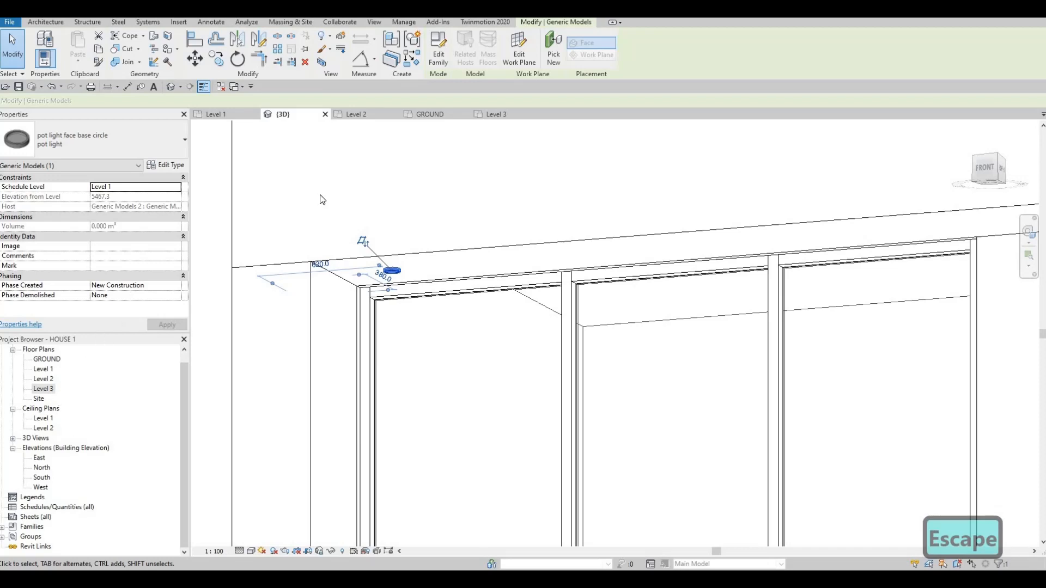
key("Escape")
Step: Review the Level 3 floor plan's view range and its other view properties for settings that control the pot light's visibility
left_click(492, 117)
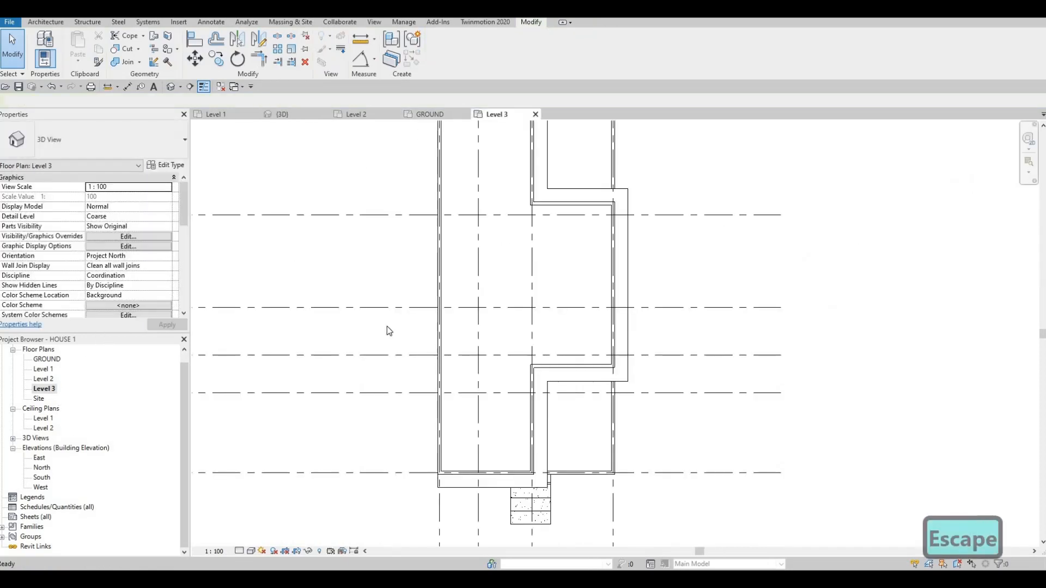
scroll(456, 444, "up", 2)
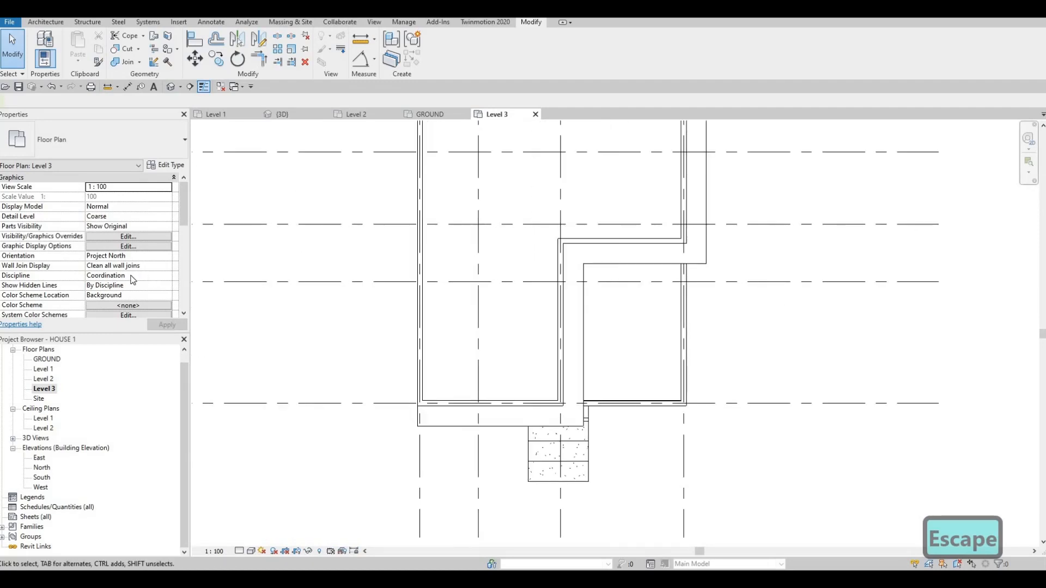
scroll(112, 286, "down", 3)
scroll(112, 286, "down", 2)
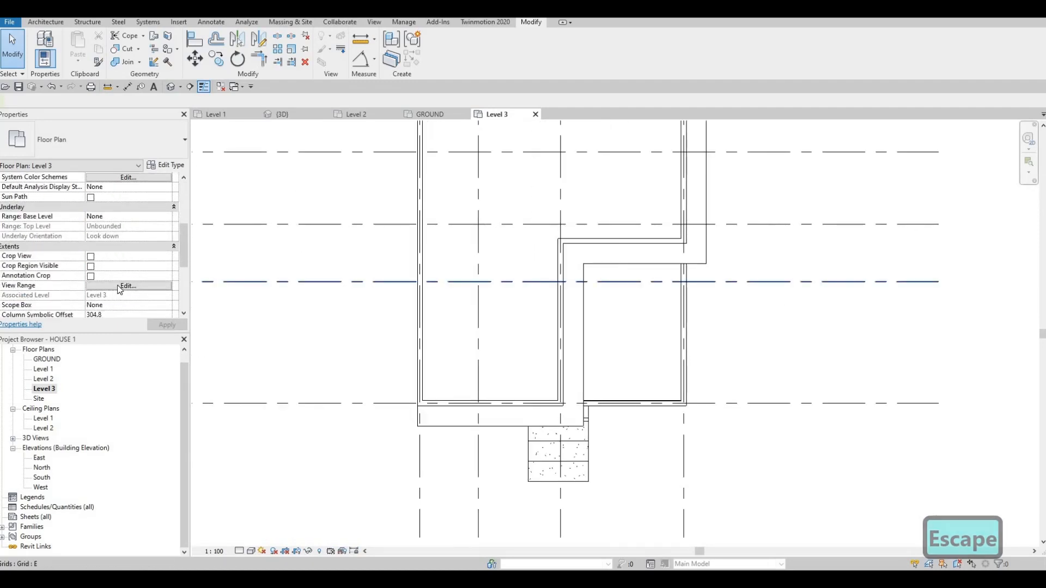
left_click(115, 285)
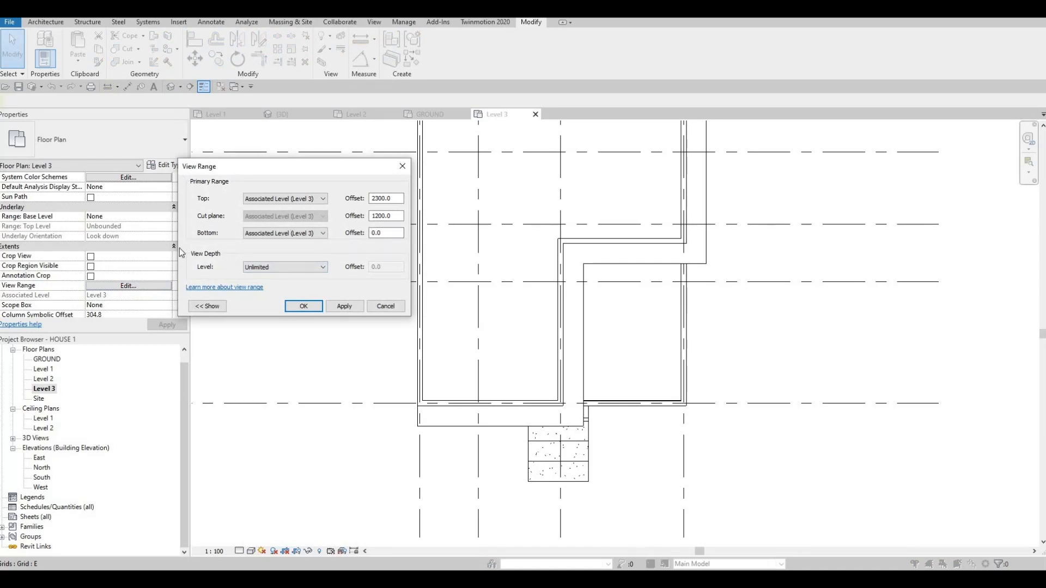
key("Escape")
scroll(111, 298, "down", 1)
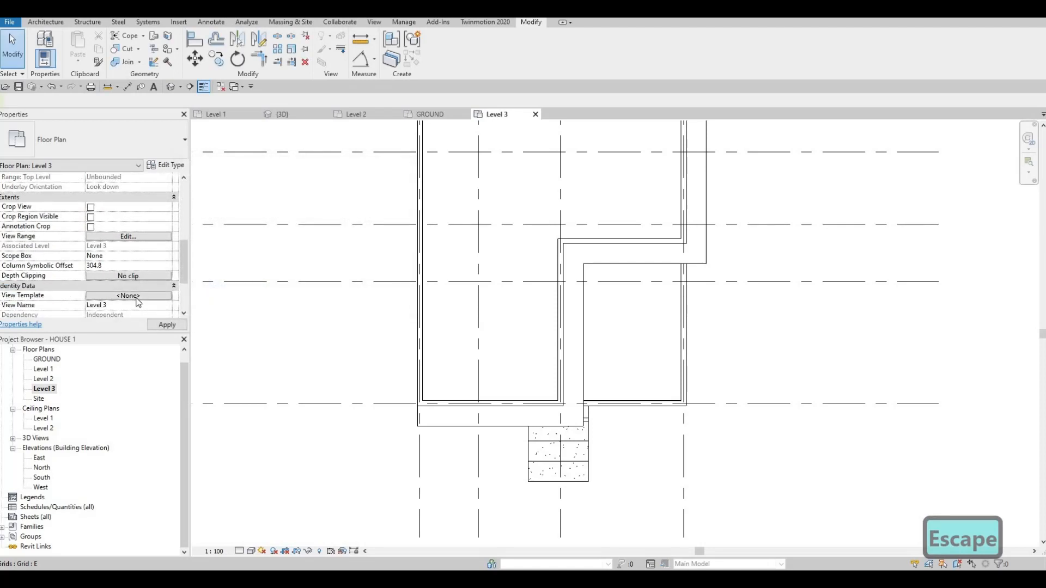
key("Escape")
scroll(130, 272, "up", 4)
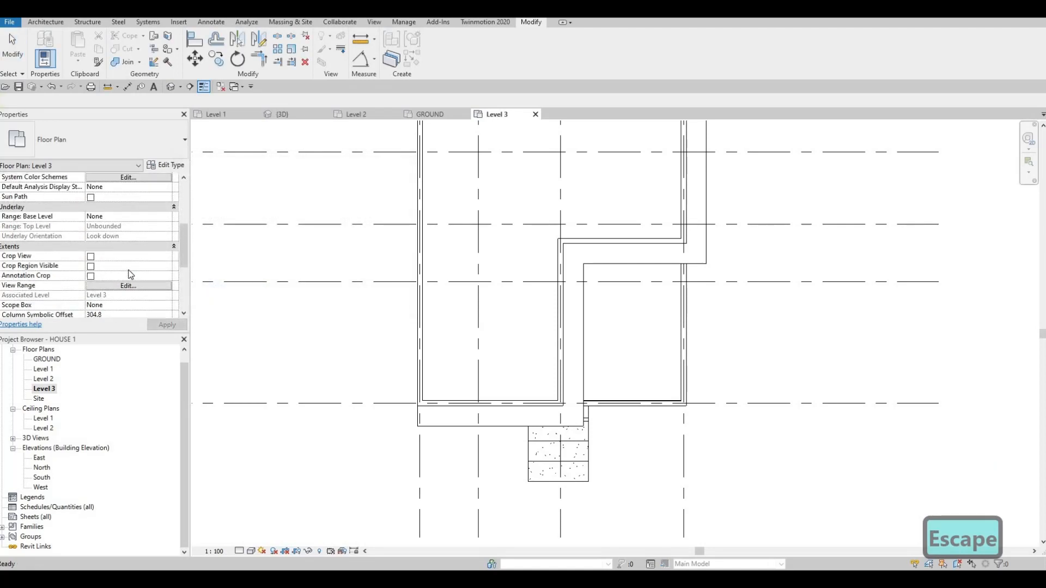
scroll(130, 271, "up", 3)
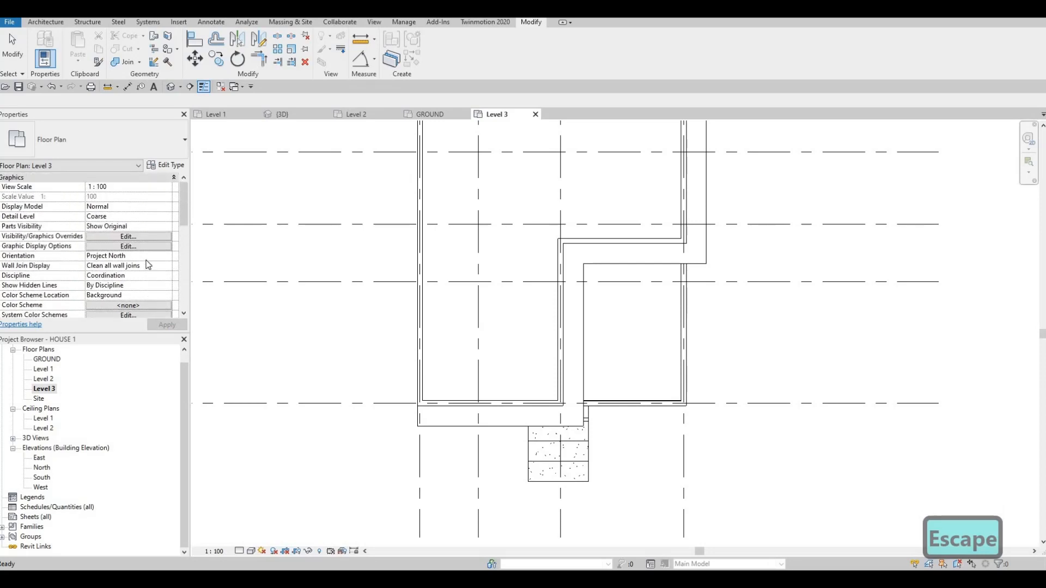
scroll(146, 265, "down", 10)
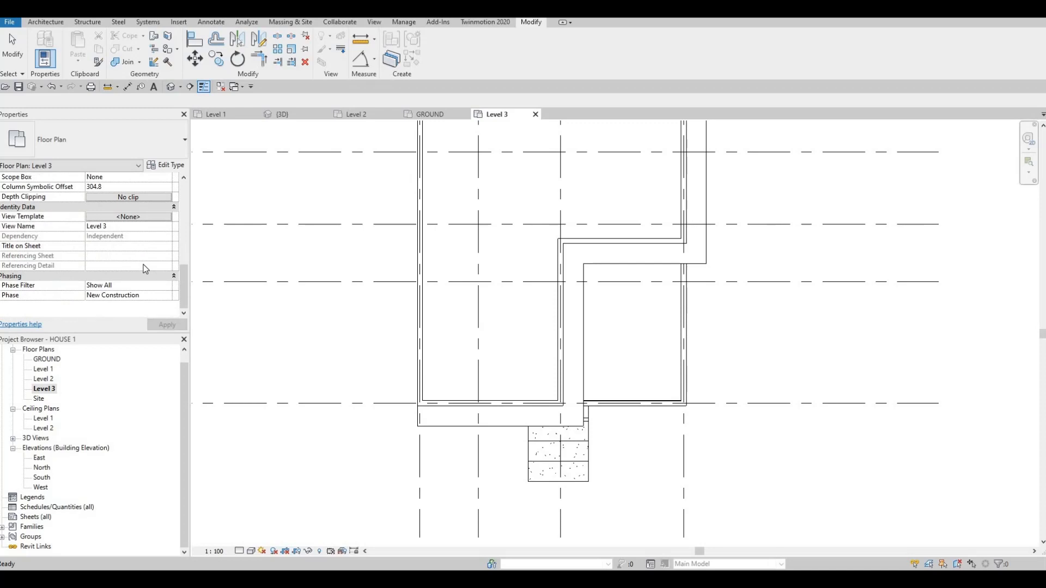
scroll(146, 269, "up", 3)
scroll(145, 269, "up", 2)
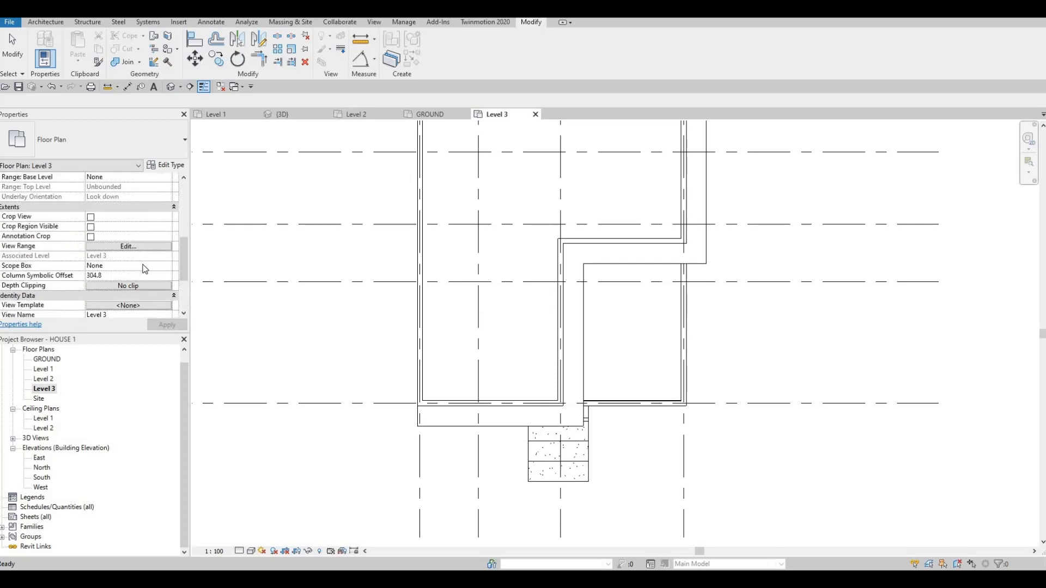
Step: Review the Level 3 floor plan's graphics, underlay and extents properties for a setting that controls the pot light's visibility
scroll(144, 268, "up", 4)
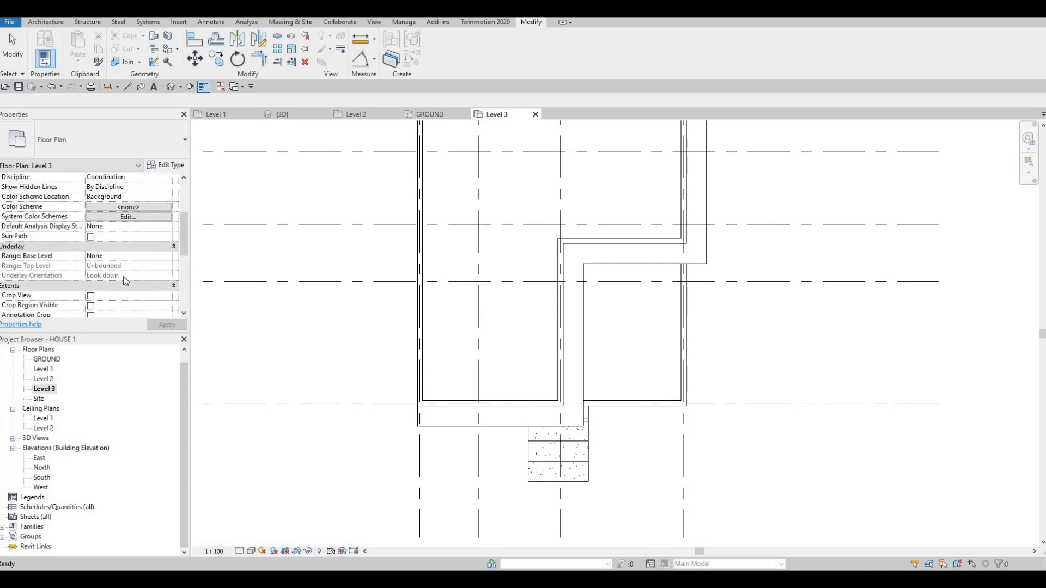
key("Escape")
key("Escape")
middle_click_drag(230, 283, 264, 290)
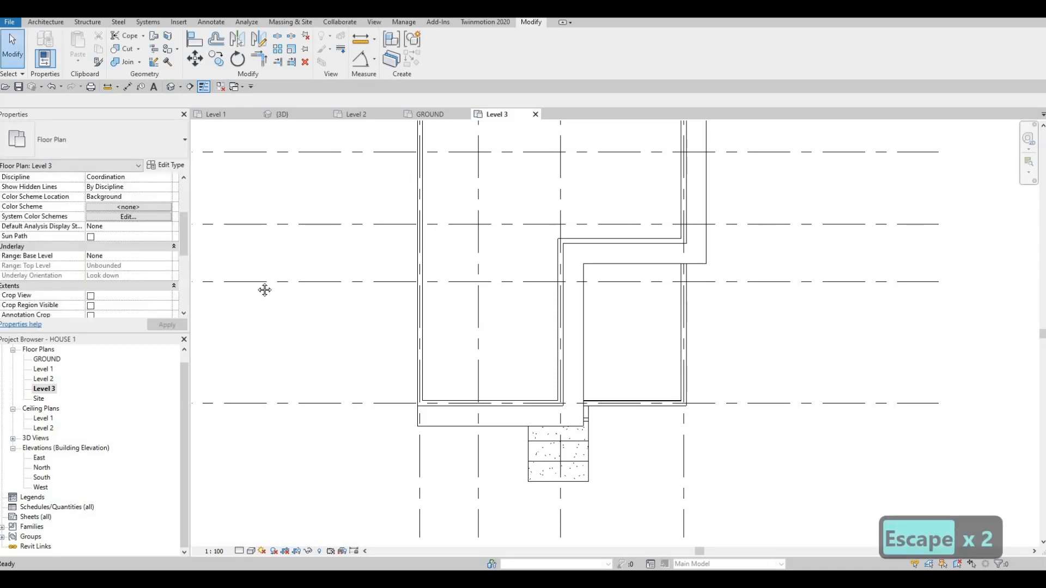
scroll(112, 266, "up", 4)
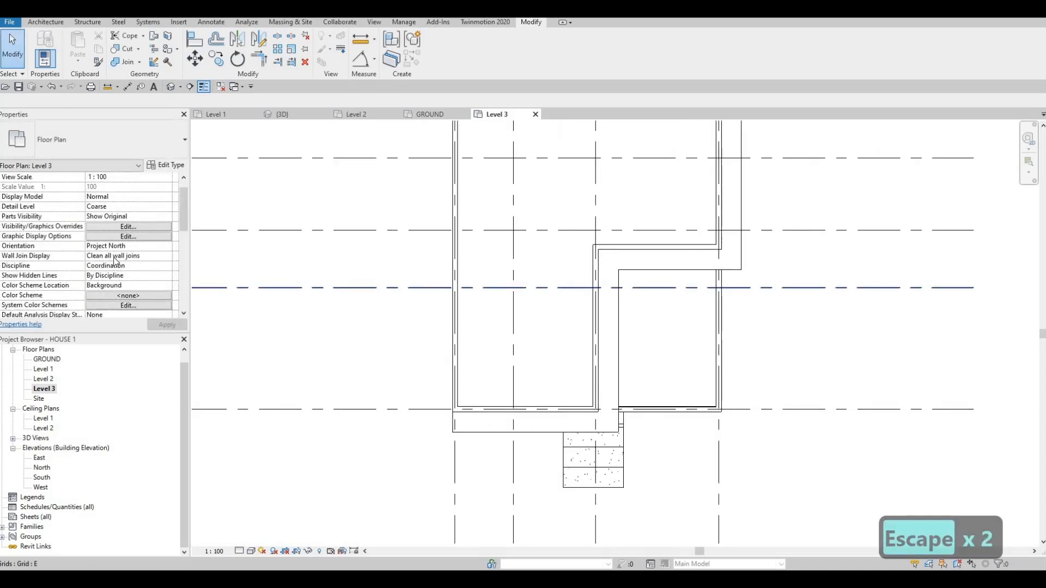
scroll(114, 262, "down", 10)
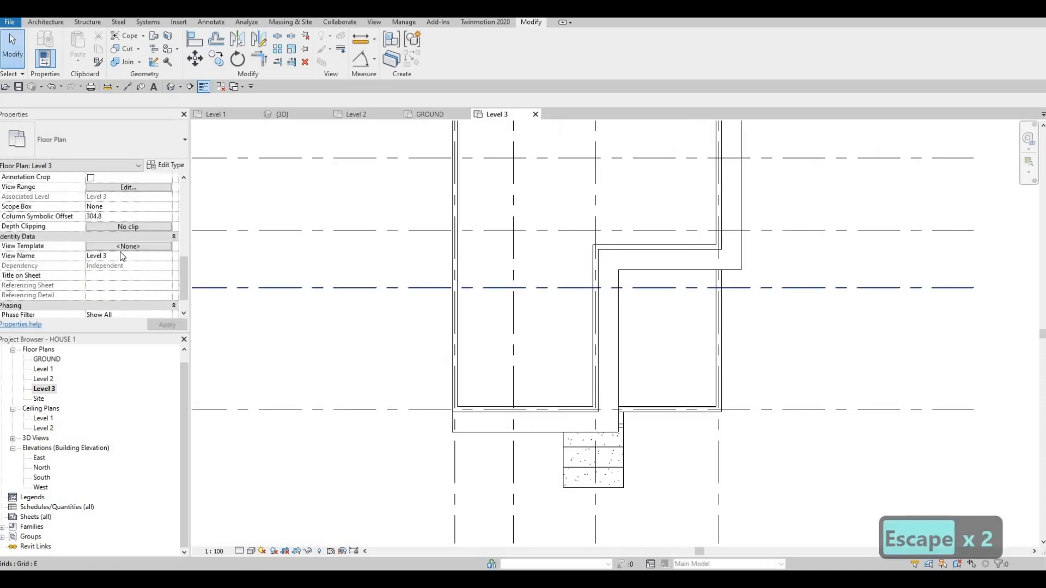
scroll(123, 256, "down", 1)
scroll(121, 259, "up", 4)
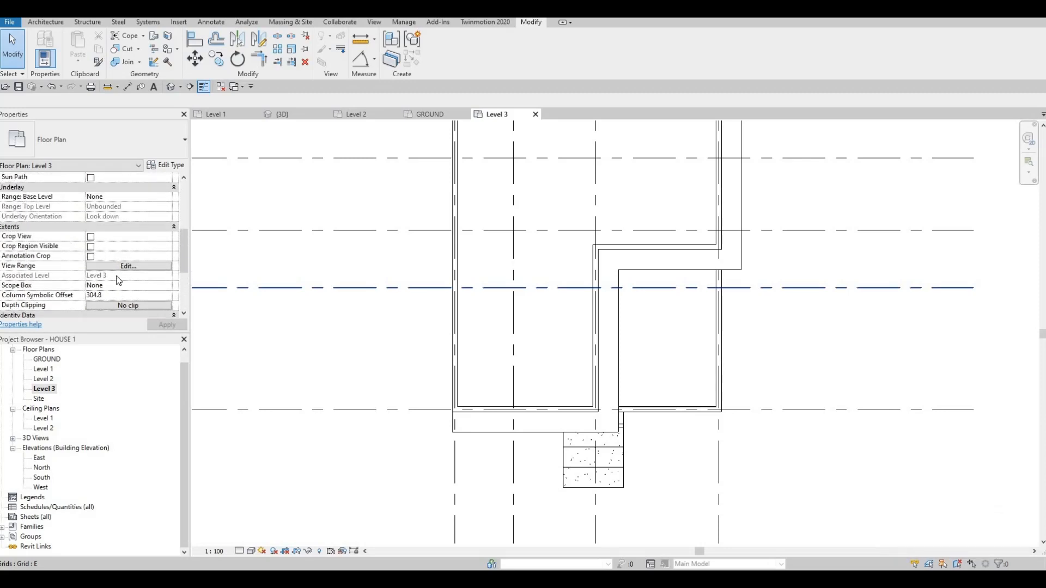
key("Escape")
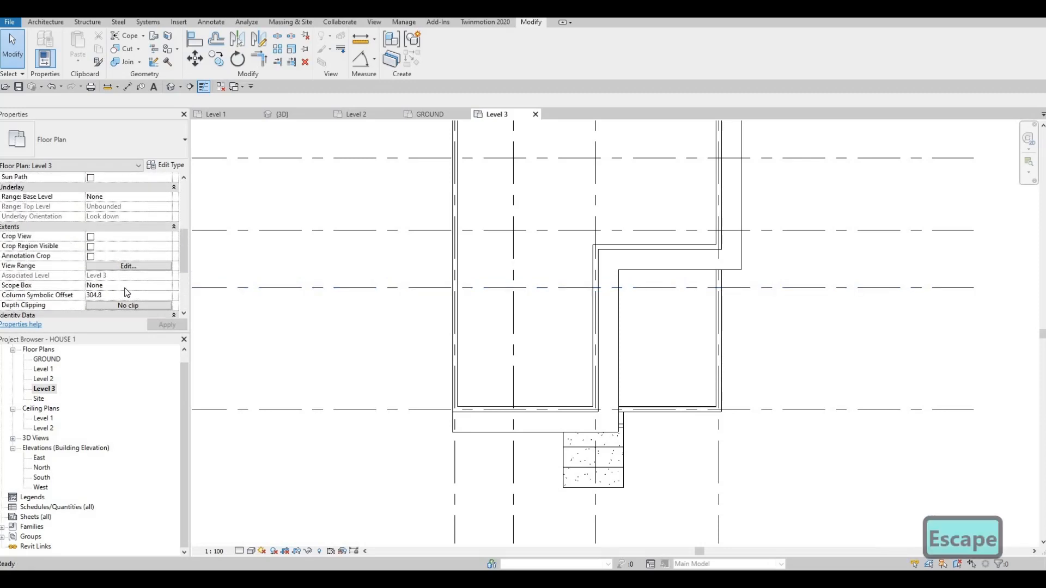
Step: Check the Level 3 plan's visibility/graphics overrides, phasing and view template for a setting that hides the pot light
key("v")
key("g")
key("Escape")
key("Escape")
scroll(134, 270, "down", 2)
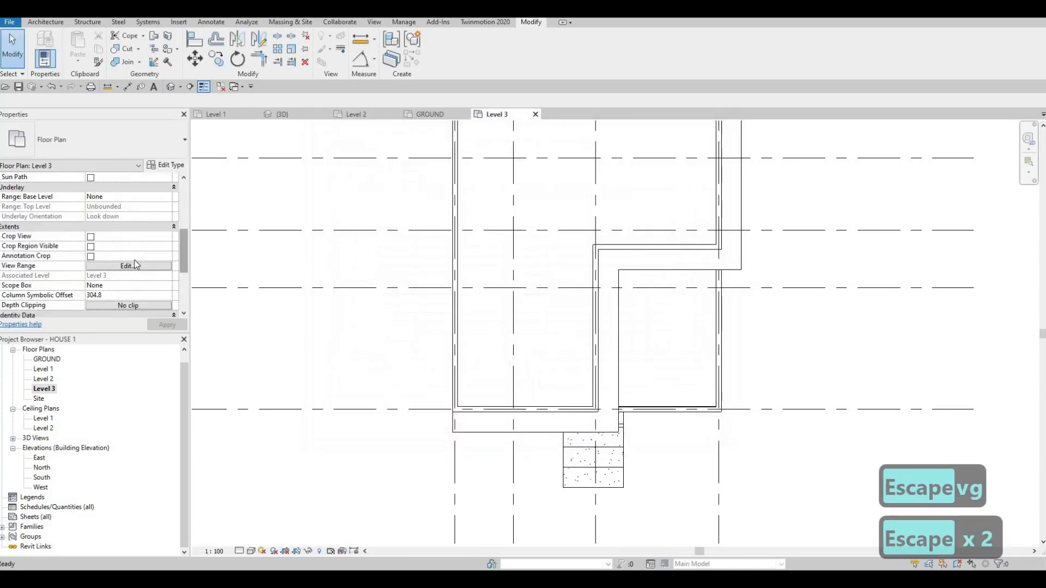
scroll(129, 278, "down", 2)
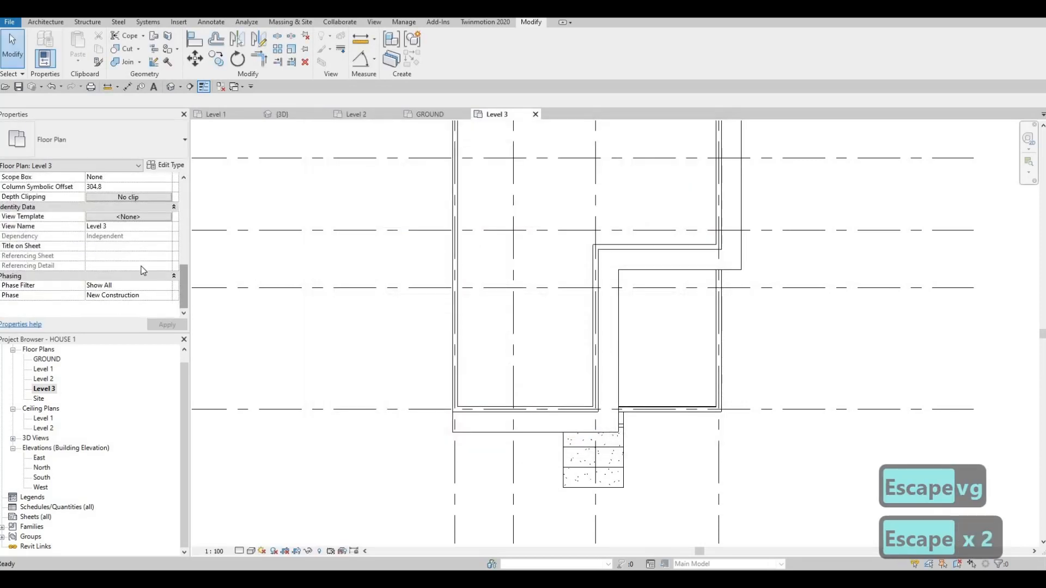
scroll(141, 270, "up", 5)
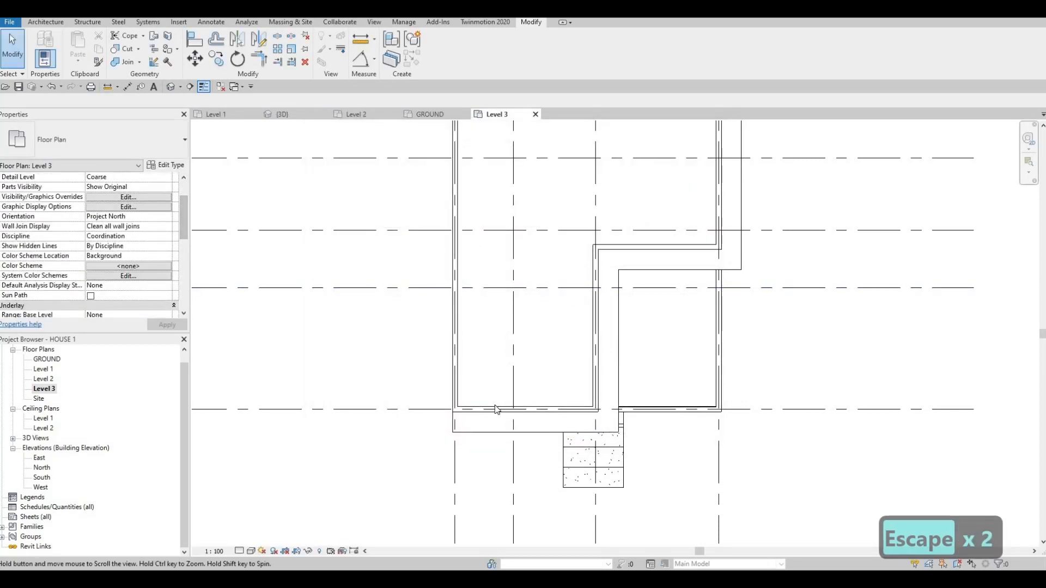
middle_click_drag(496, 410, 494, 390)
key("Escape")
scroll(131, 265, "down", 6)
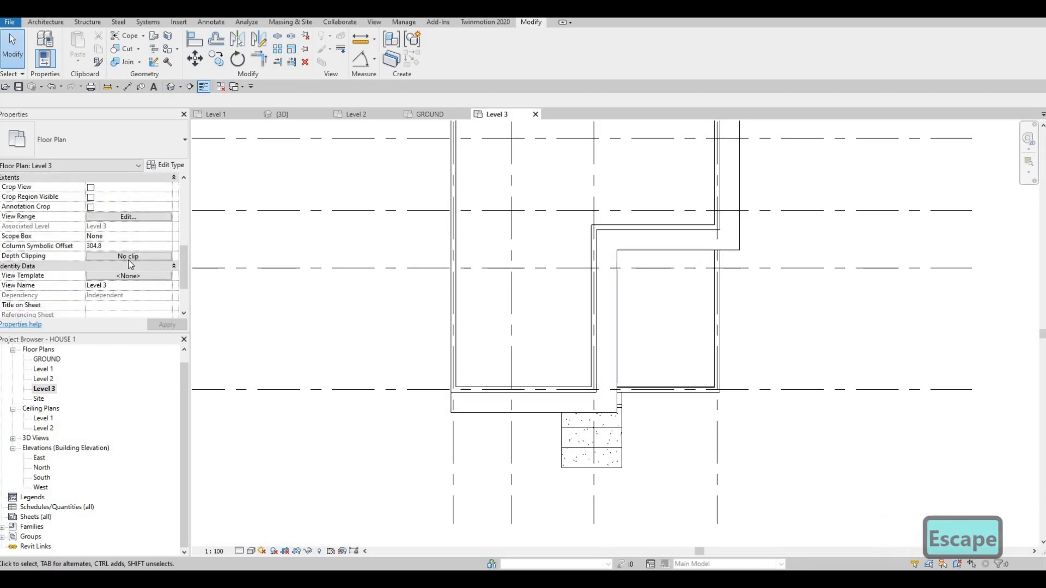
scroll(126, 262, "down", 1)
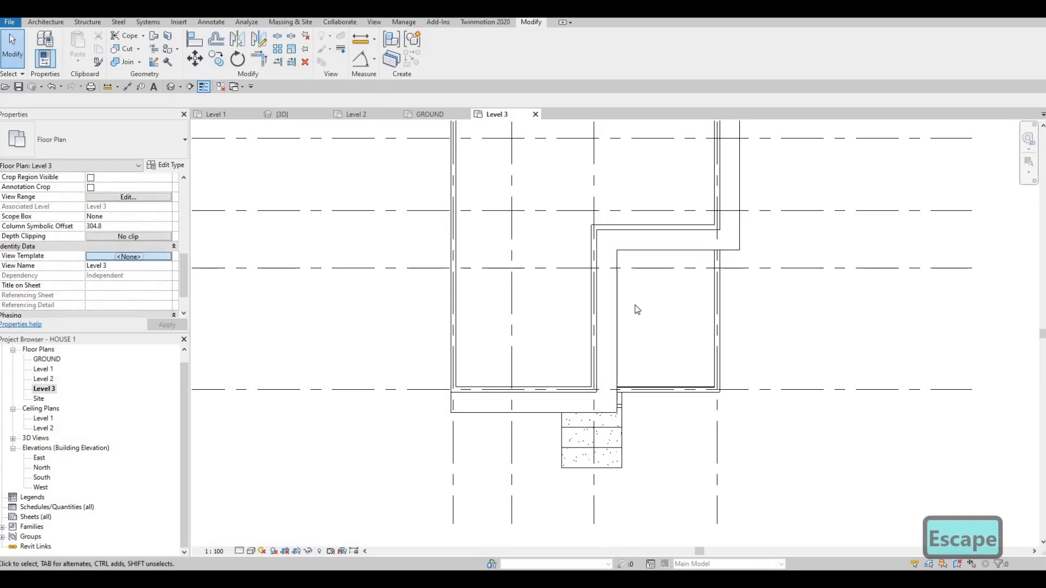
left_click(116, 256)
key("Escape")
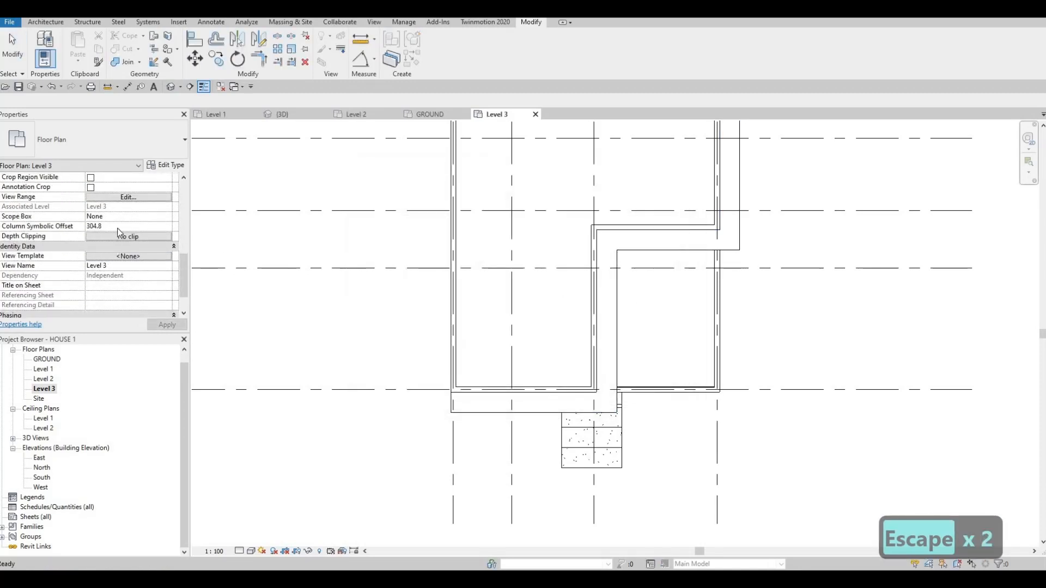
scroll(117, 231, "up", 5)
scroll(119, 235, "up", 2)
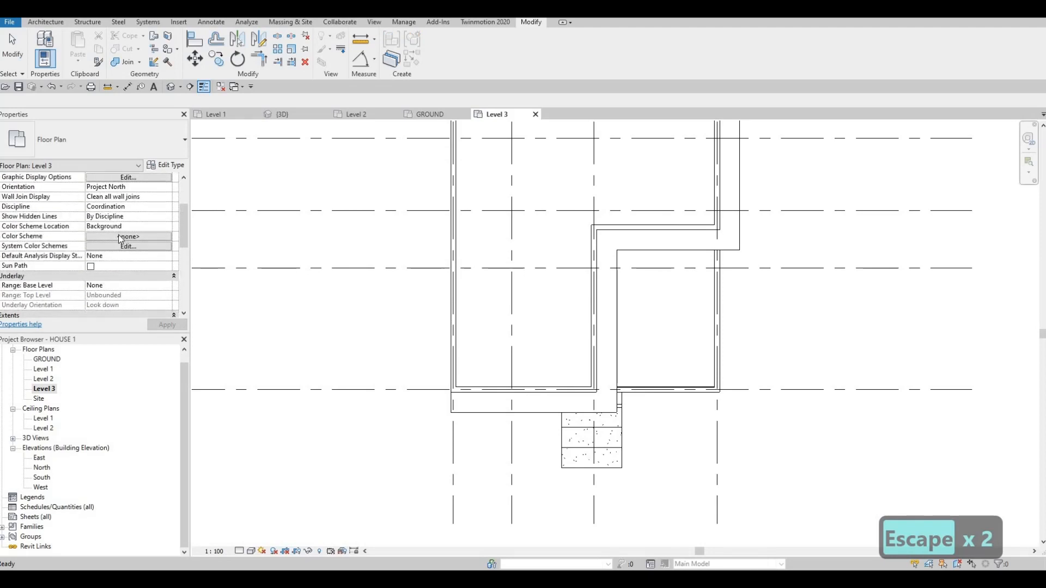
Step: Set both the cut plane offset and the top offset in the Level 3 view range to 3000
scroll(119, 240, "down", 4)
left_click(145, 247)
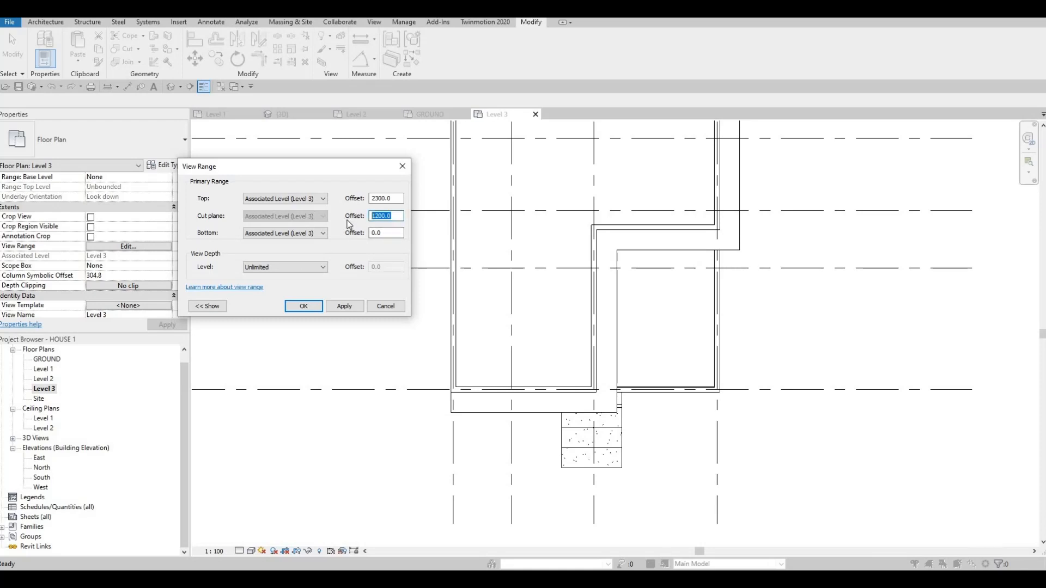
type("3")
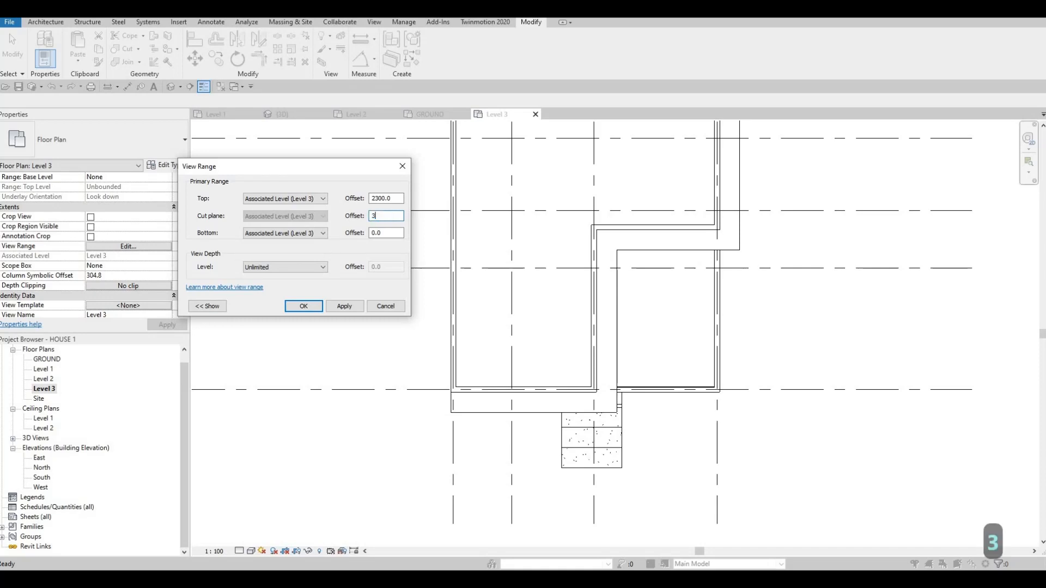
type("000")
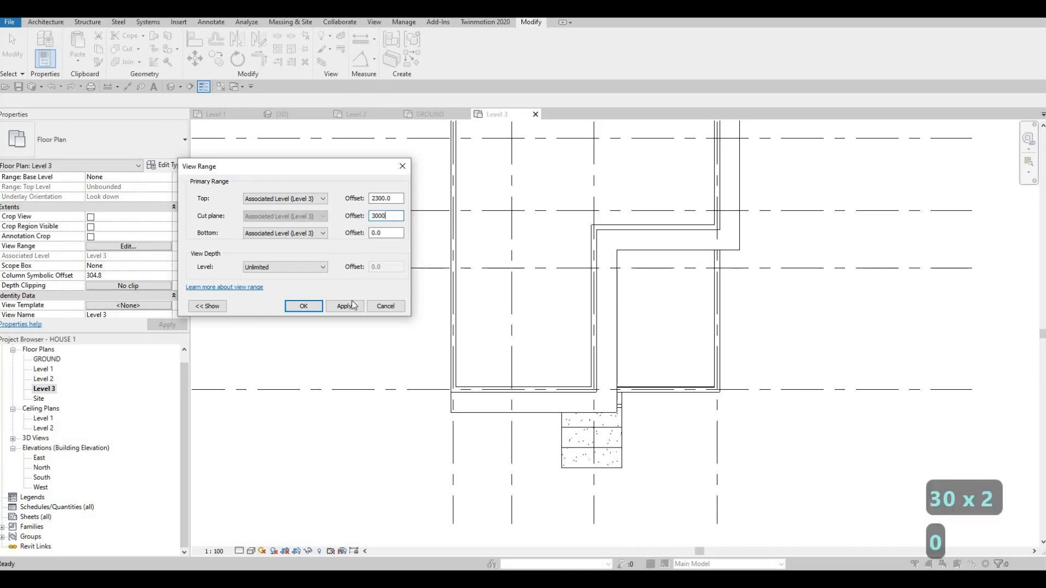
left_click(345, 306)
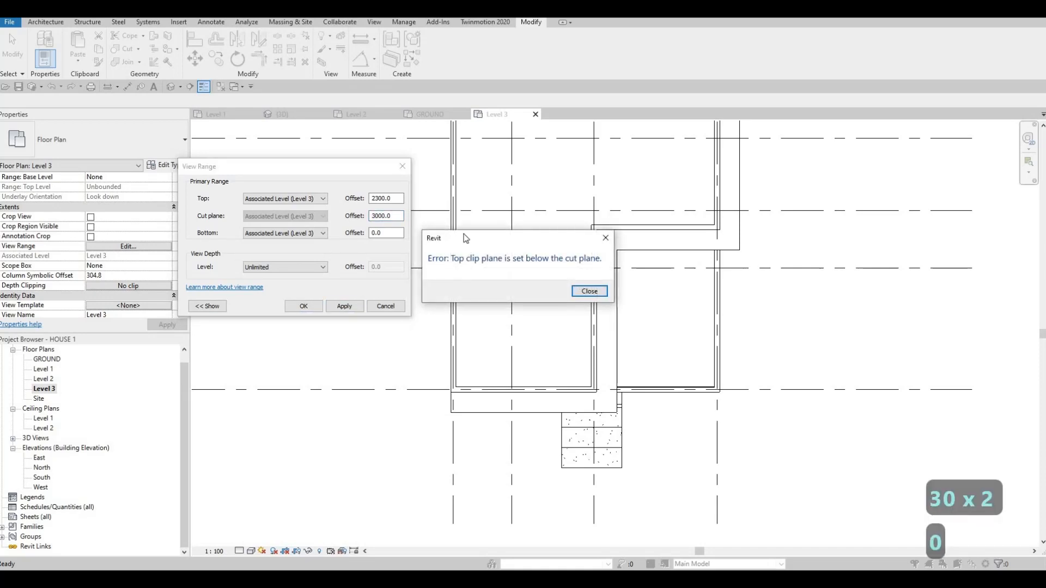
left_click(590, 292)
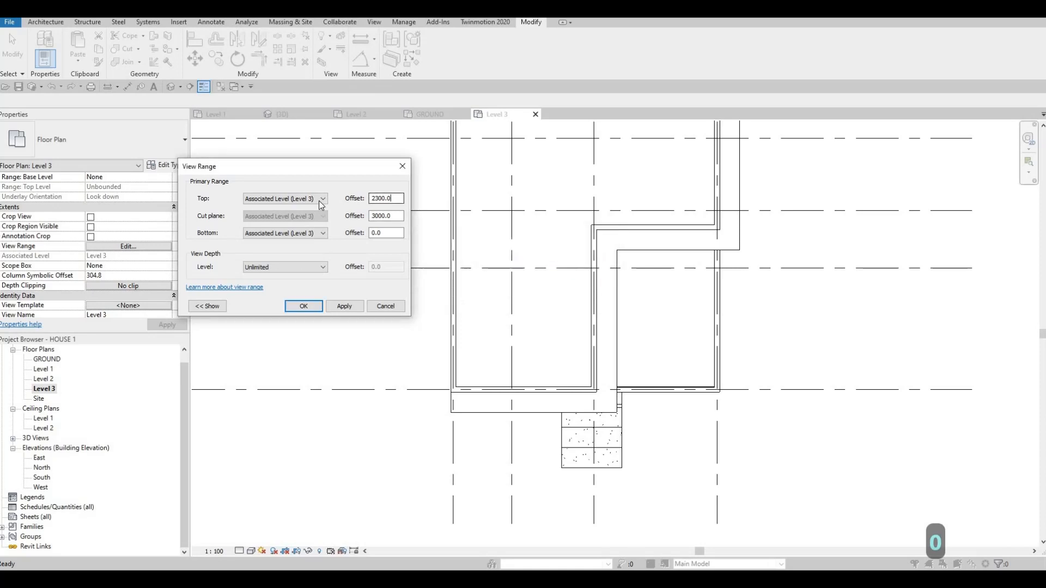
type("300")
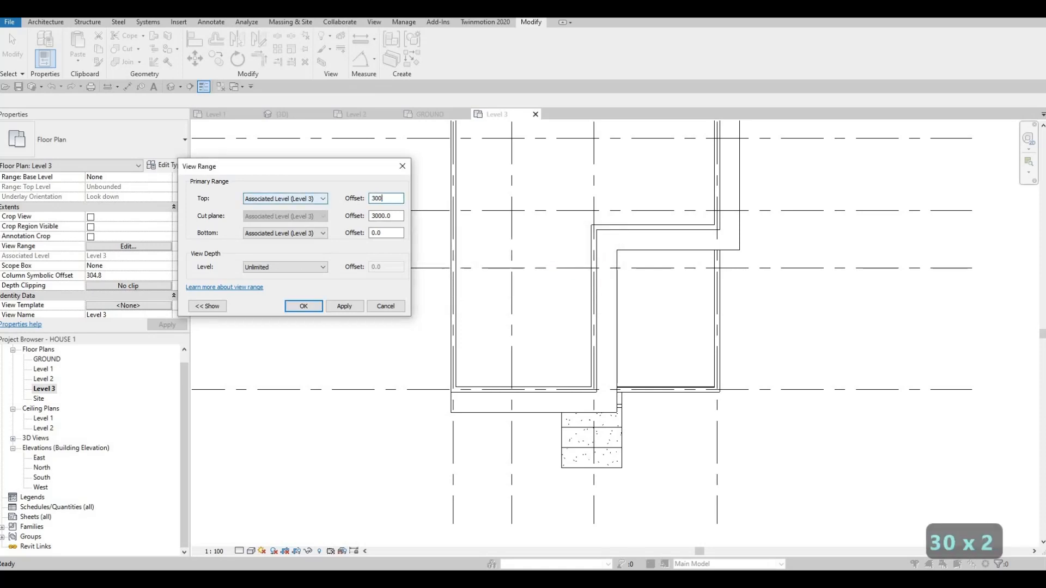
left_click(345, 306)
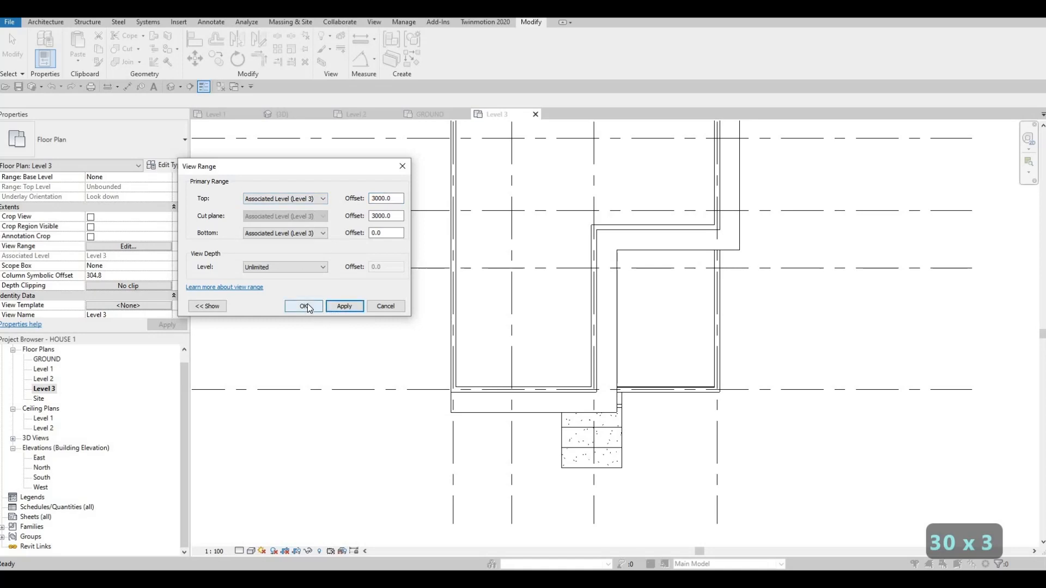
left_click(306, 307)
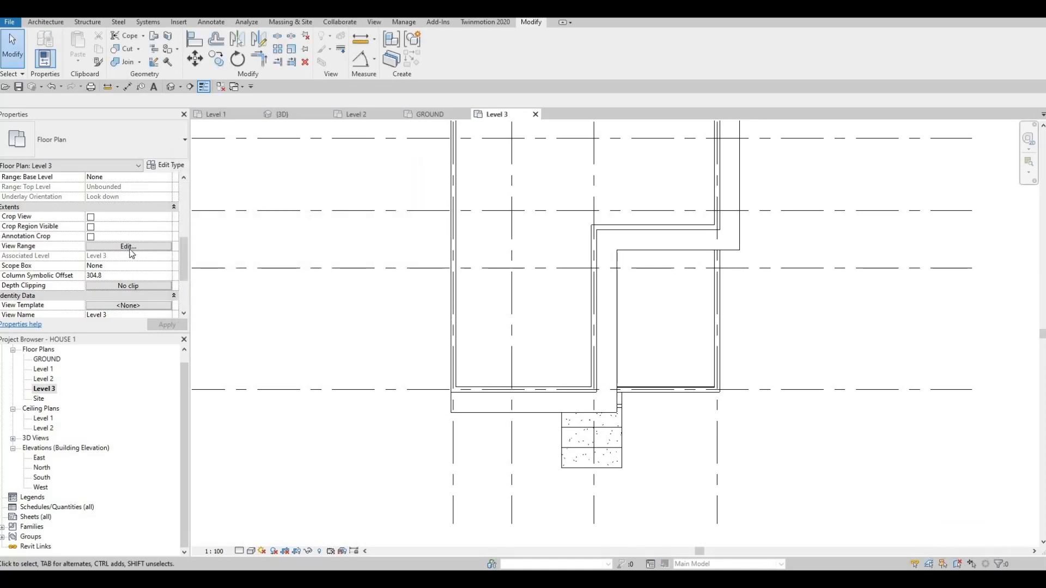
Step: Undo the Level 3 view range changes, including the Unlimited view depth, and check the view range settings
left_click(128, 247)
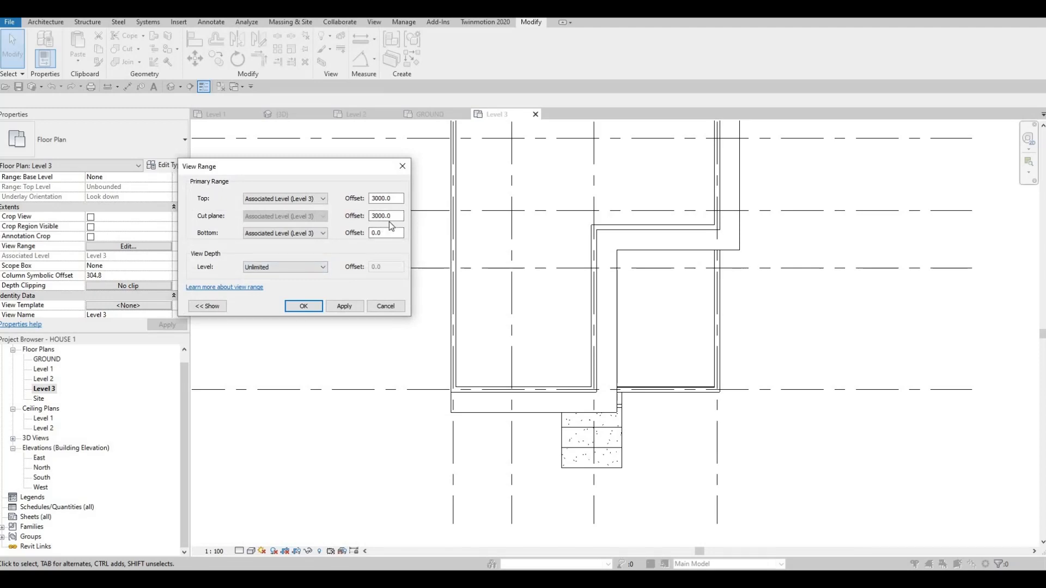
key("ctrl+z")
key("Escape")
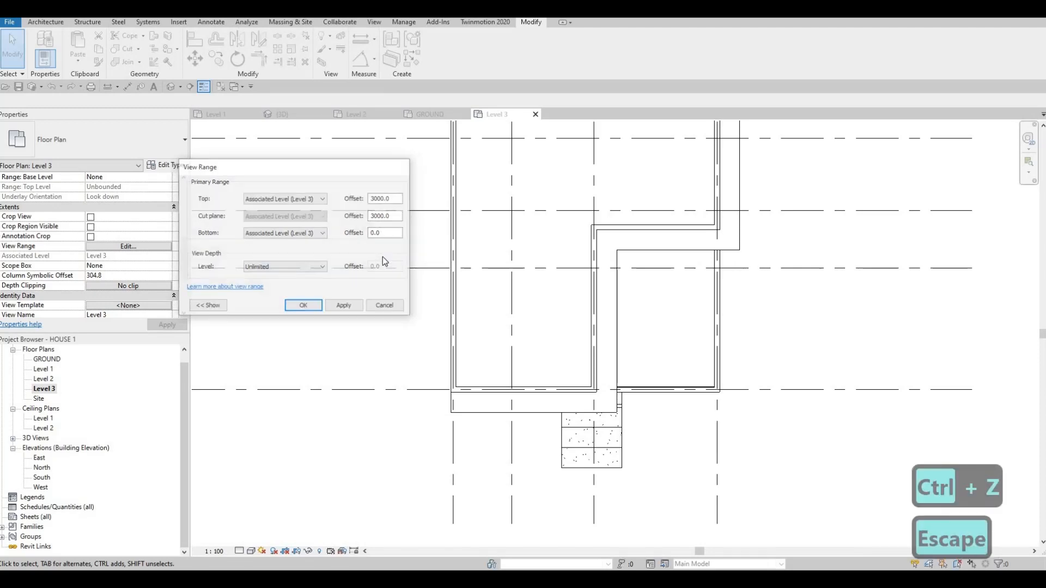
key("Escape")
key("ctrl+z")
key("ctrl+z")
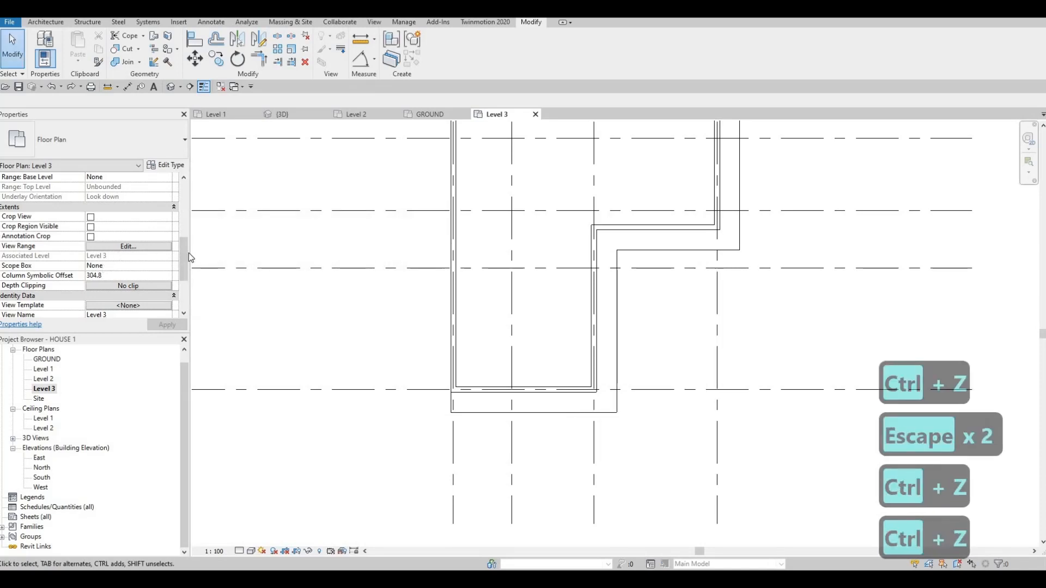
left_click(128, 246)
key("Escape")
key("Escape")
key("Escape")
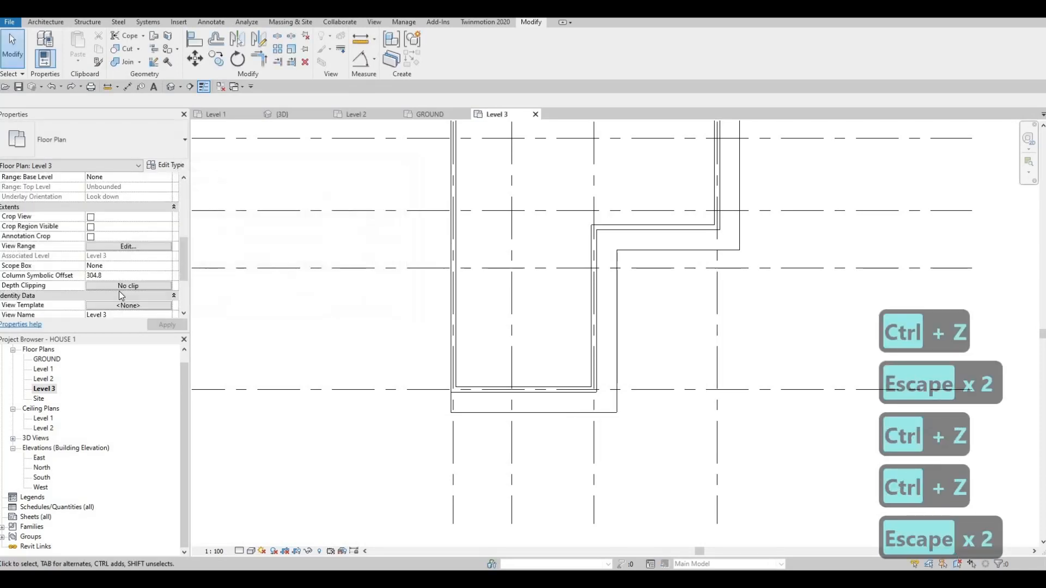
Step: Open the Level 2 ceiling plan and locate the pot light under the front roof overhang
double_click(43, 430)
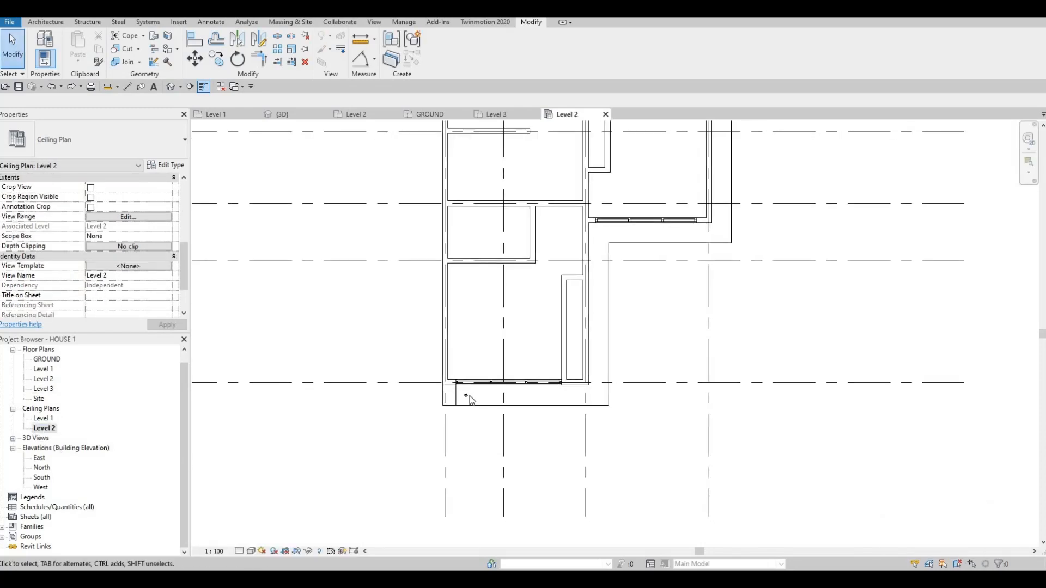
scroll(469, 399, "up", 5)
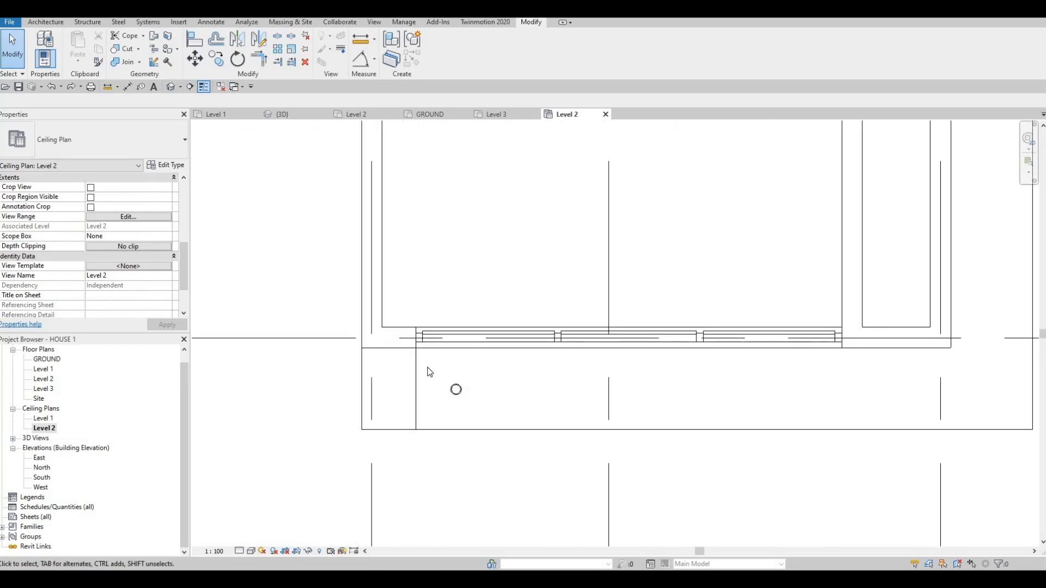
scroll(467, 398, "up", 3)
Step: Copy the pot light twice in a horizontal row along the front overhang, with about 1040 mm between the two copies
left_click_drag(427, 367, 483, 416)
middle_click_drag(550, 412, 468, 375)
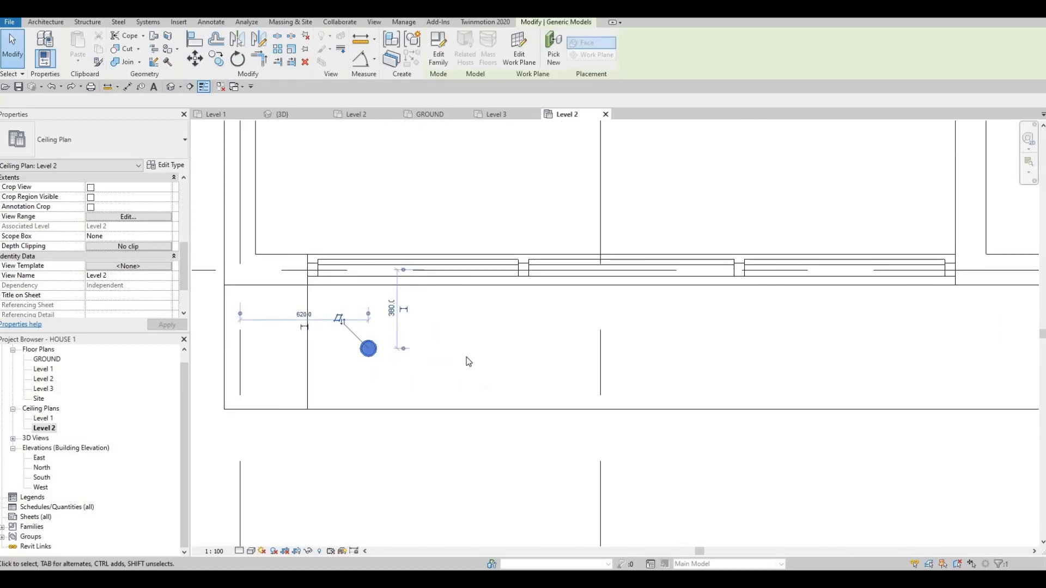
scroll(523, 381, "down", 3)
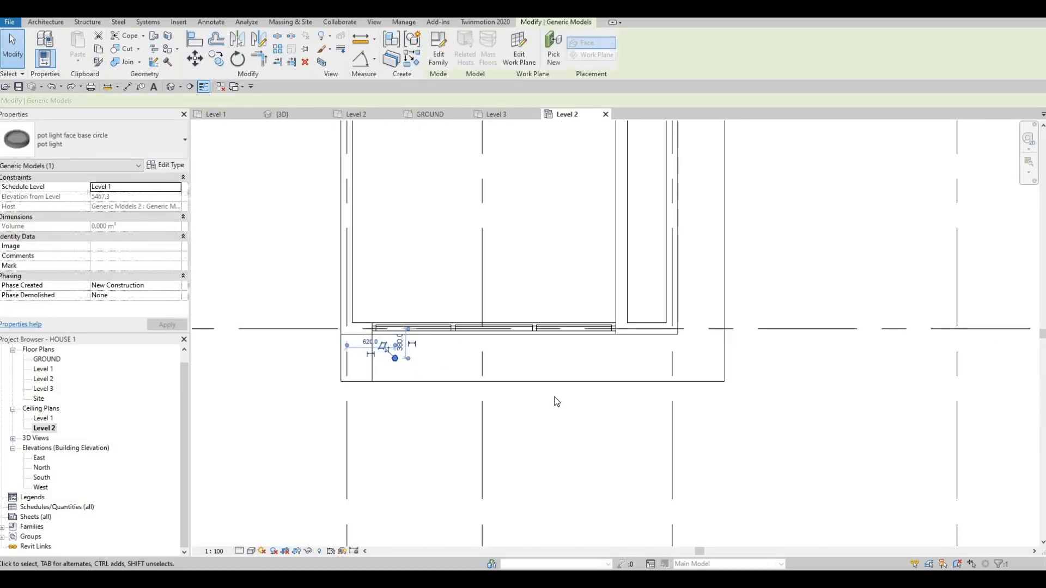
scroll(556, 401, "down", 4)
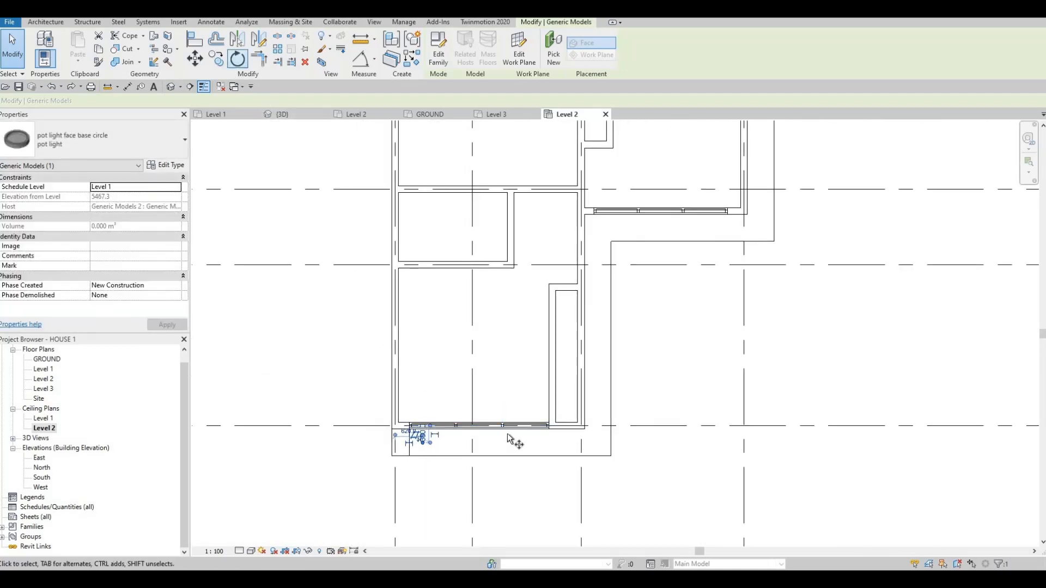
key("c")
key("o")
scroll(351, 434, "up", 5)
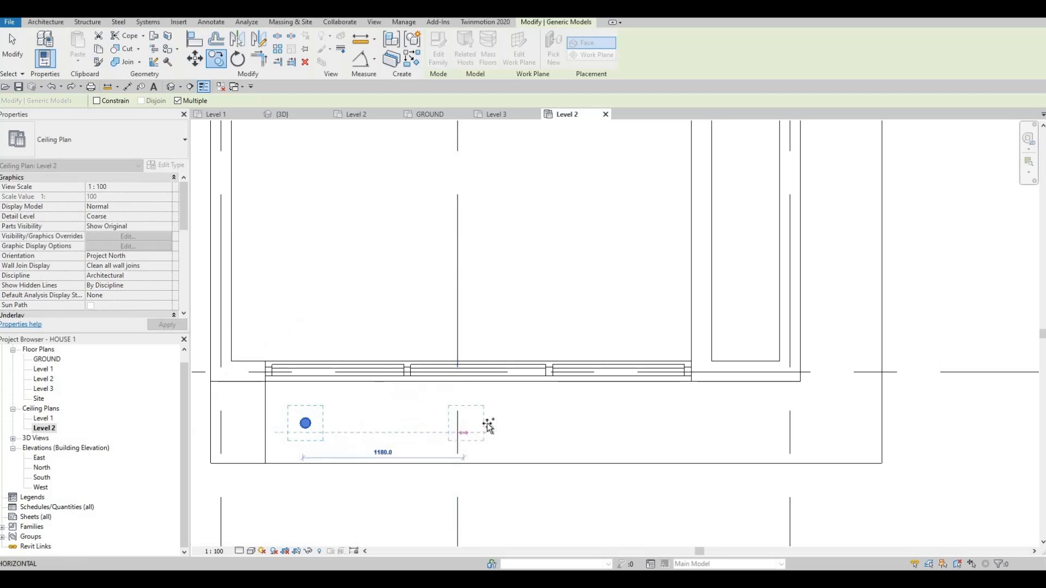
scroll(481, 429, "down", 1)
left_click(597, 428)
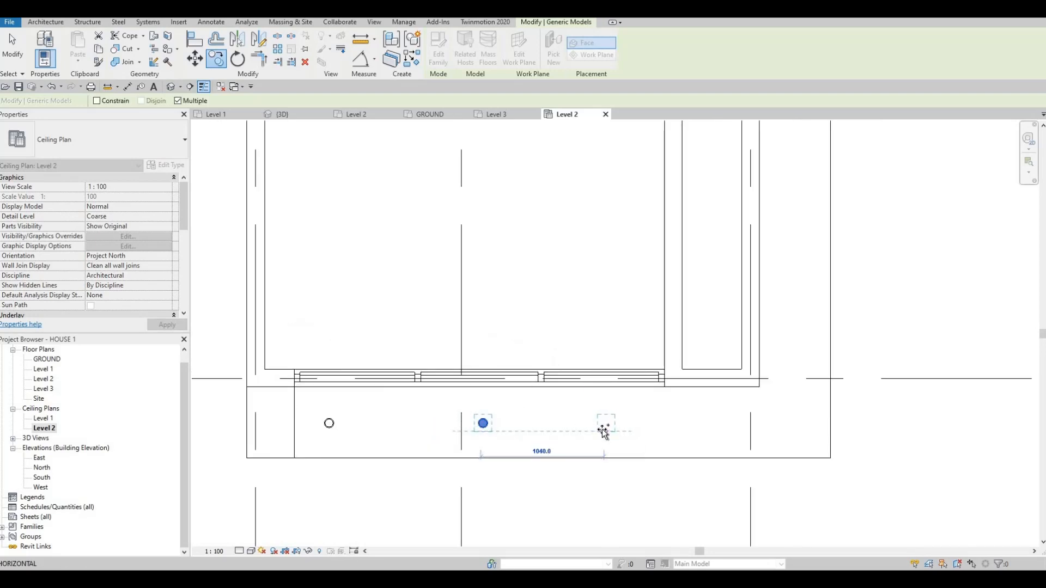
left_click(602, 430)
key("Escape")
key("Escape")
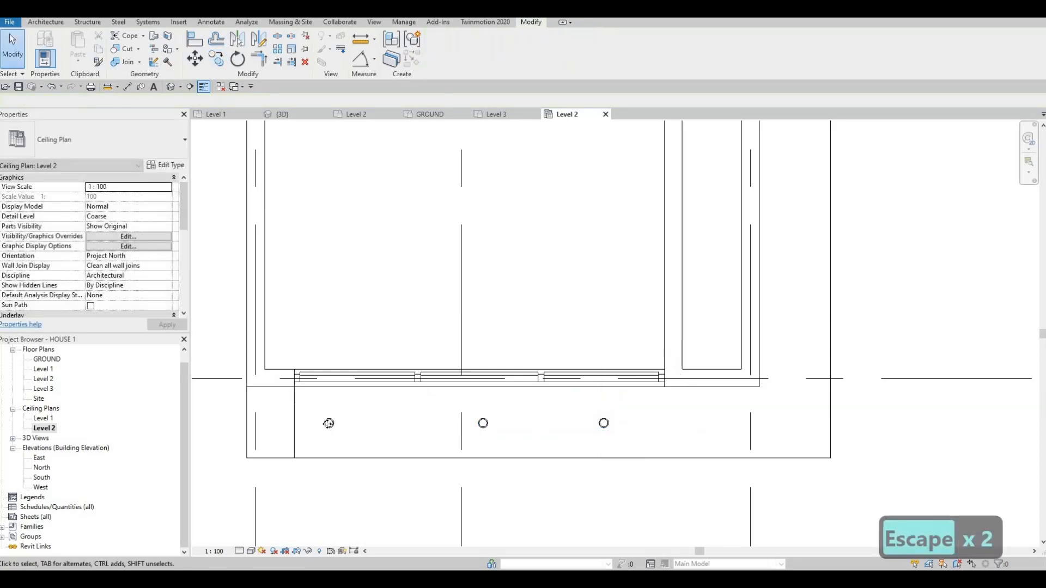
Step: Move the first front-overhang pot light to about 800 mm from the left grid line and nudge it four increments closer to its neighbour
left_click_drag(328, 423, 350, 427)
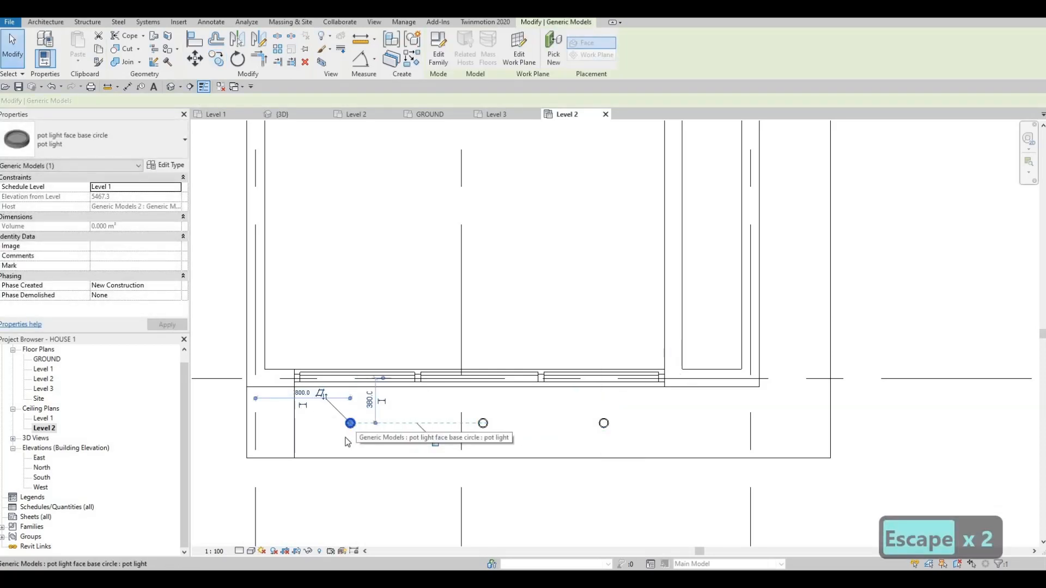
key("Escape")
scroll(382, 423, "up", 2)
left_click(376, 412)
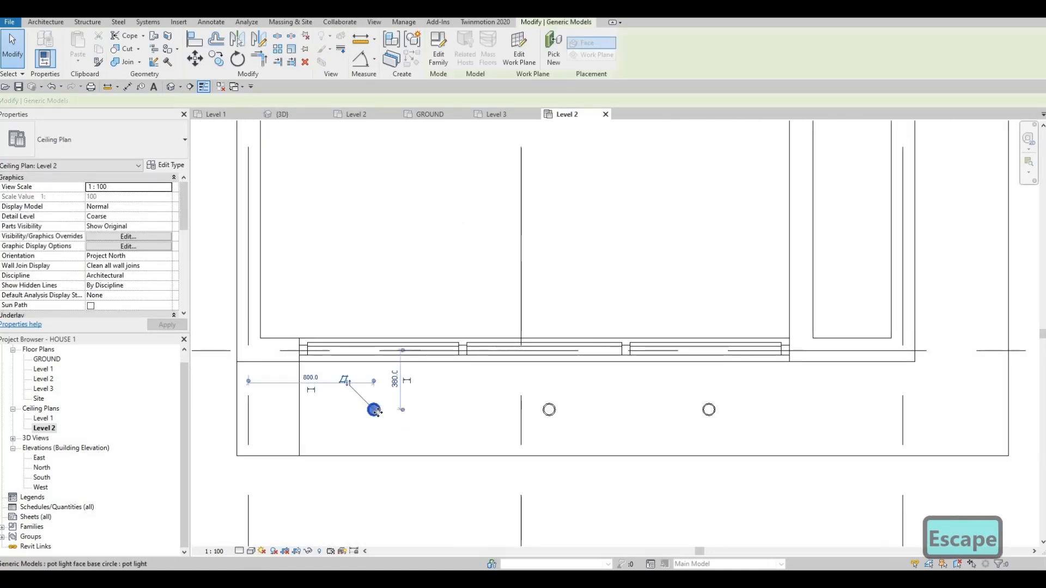
key("Right")
key("Right")
key("Right")
key("Right")
key("Escape")
key("Escape")
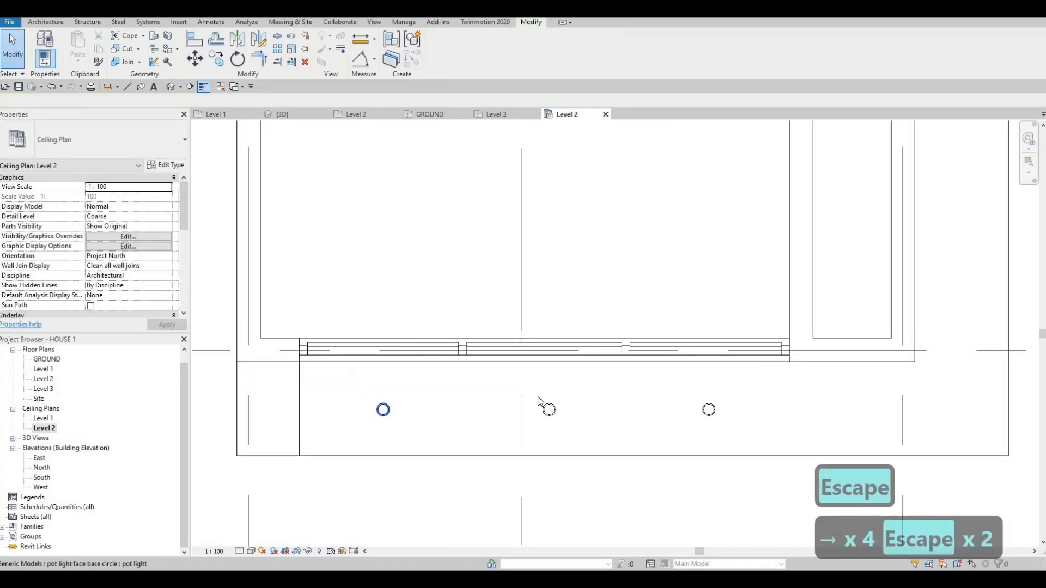
middle_click_drag(550, 414, 417, 413)
scroll(416, 413, "down", 1)
left_click(552, 409)
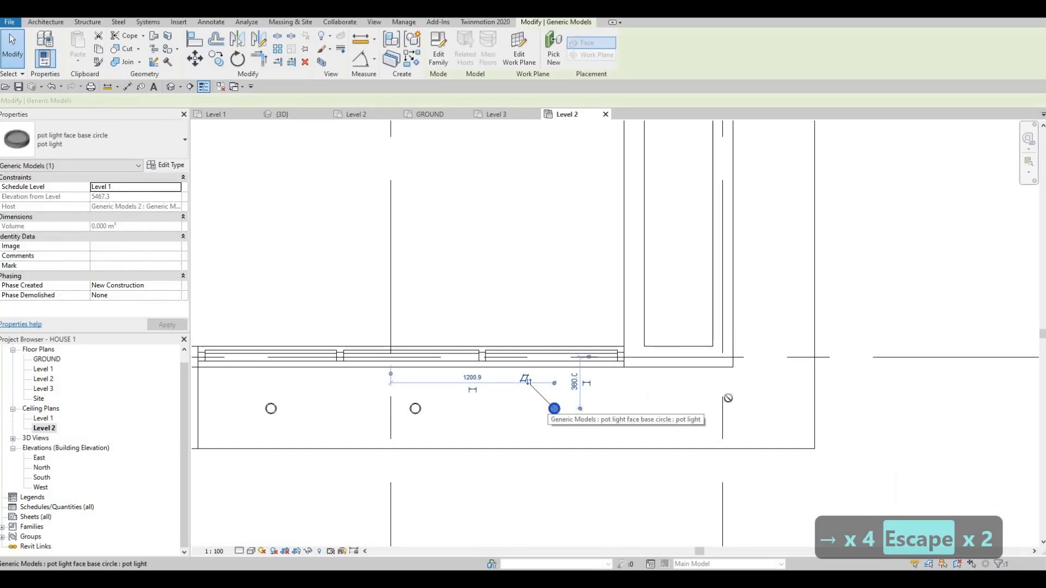
key("c")
key("s")
middle_click_drag(735, 331, 701, 336)
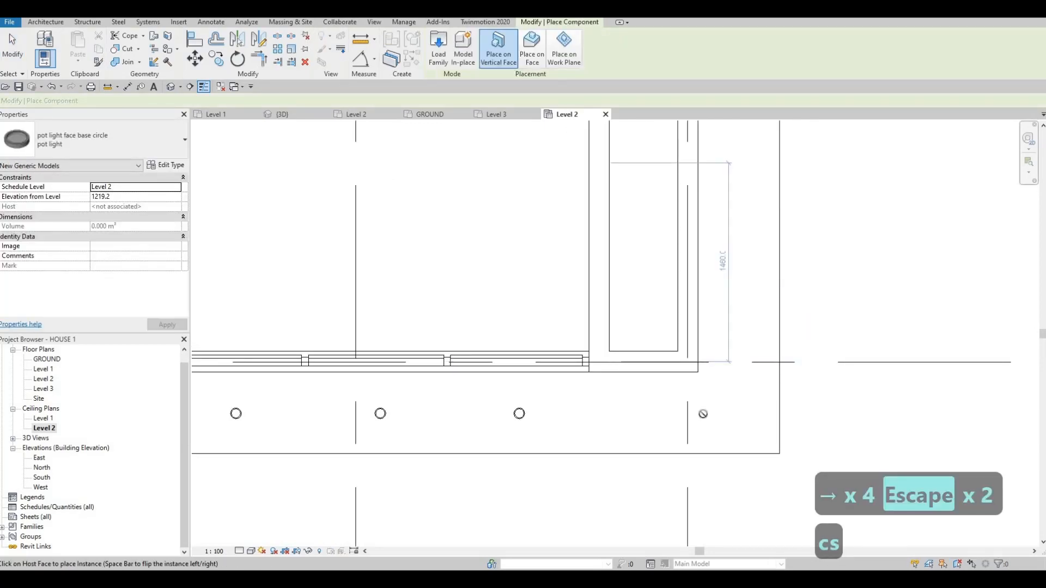
key("Escape")
key("Escape")
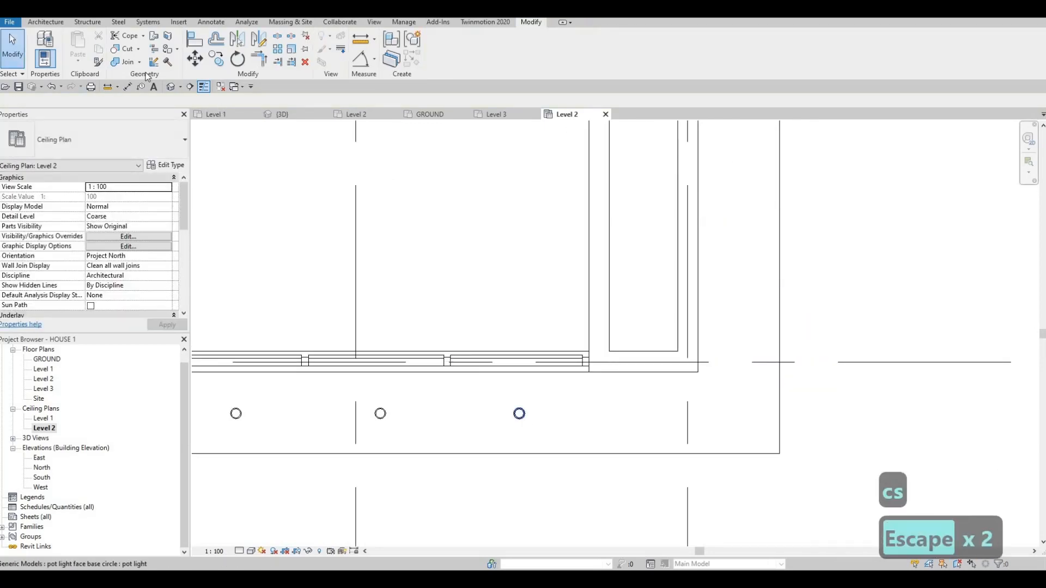
Step: Copy the last front-row pot light horizontally at about 920 mm and again about 700 mm further at the overhang's outer corner
left_click(519, 415)
key("c")
key("o")
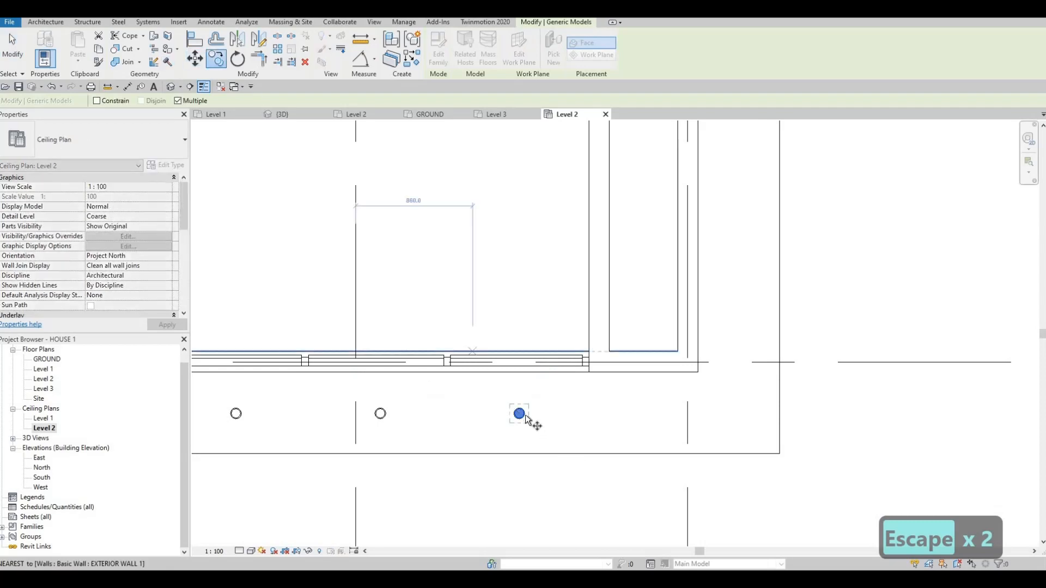
left_click(519, 413)
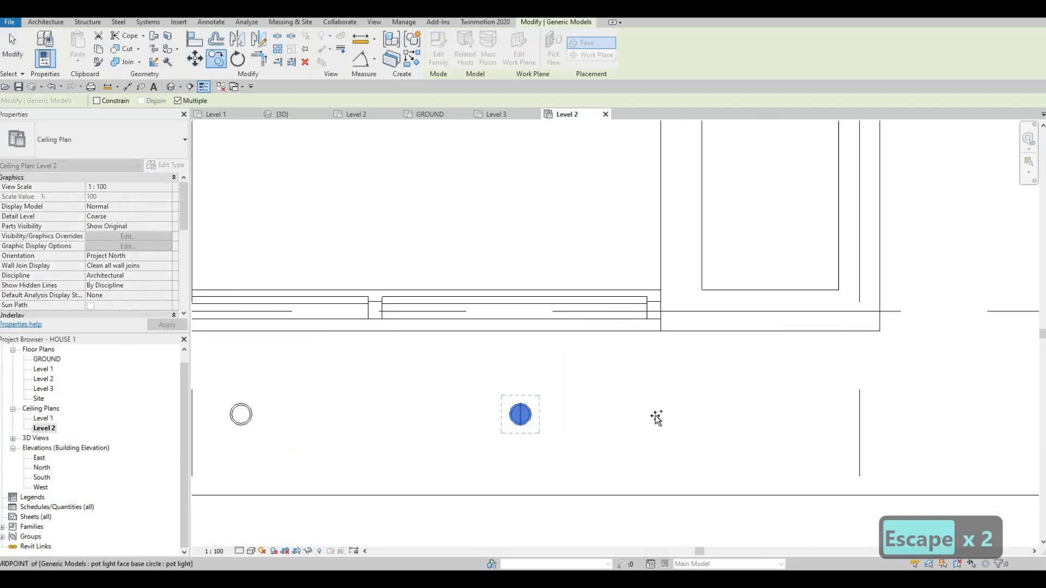
scroll(765, 420, "up", 1)
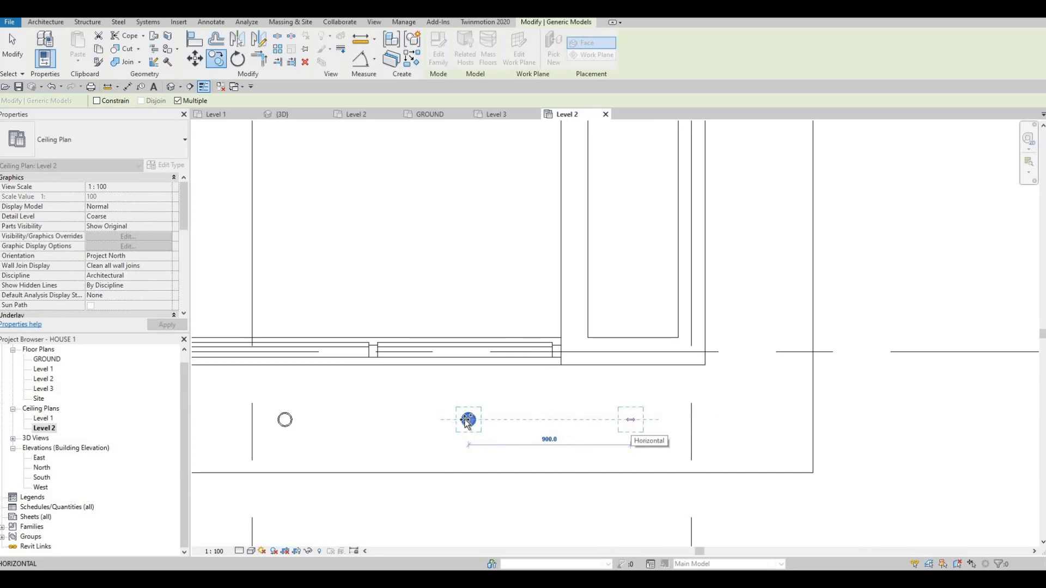
left_click(283, 420)
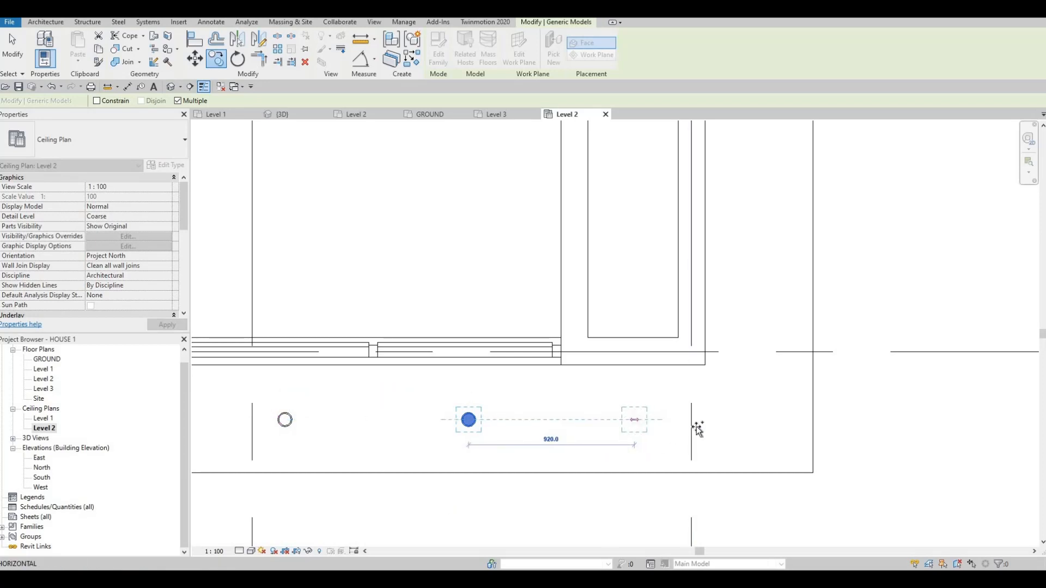
left_click(634, 420)
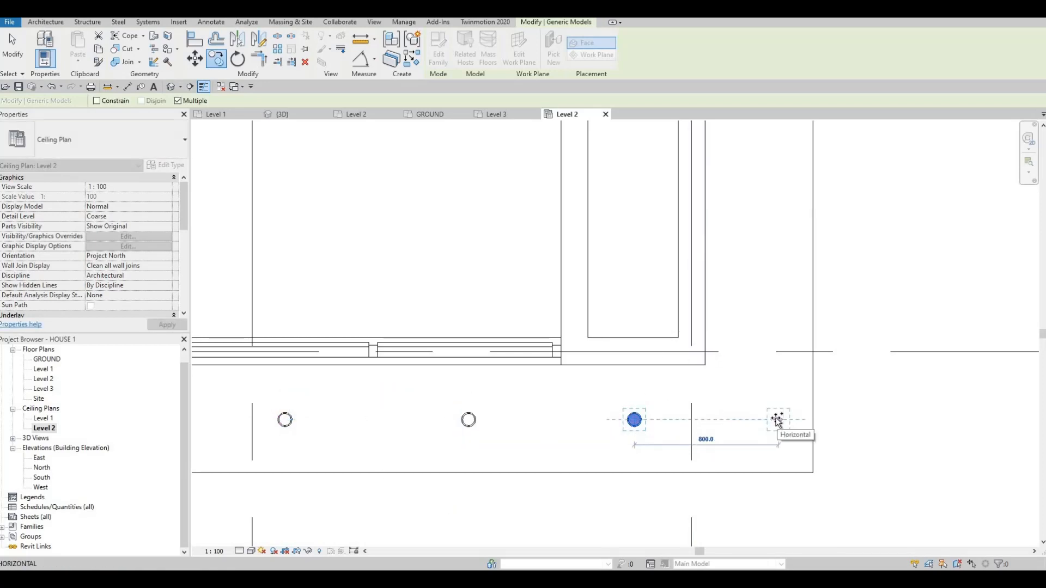
left_click(760, 419)
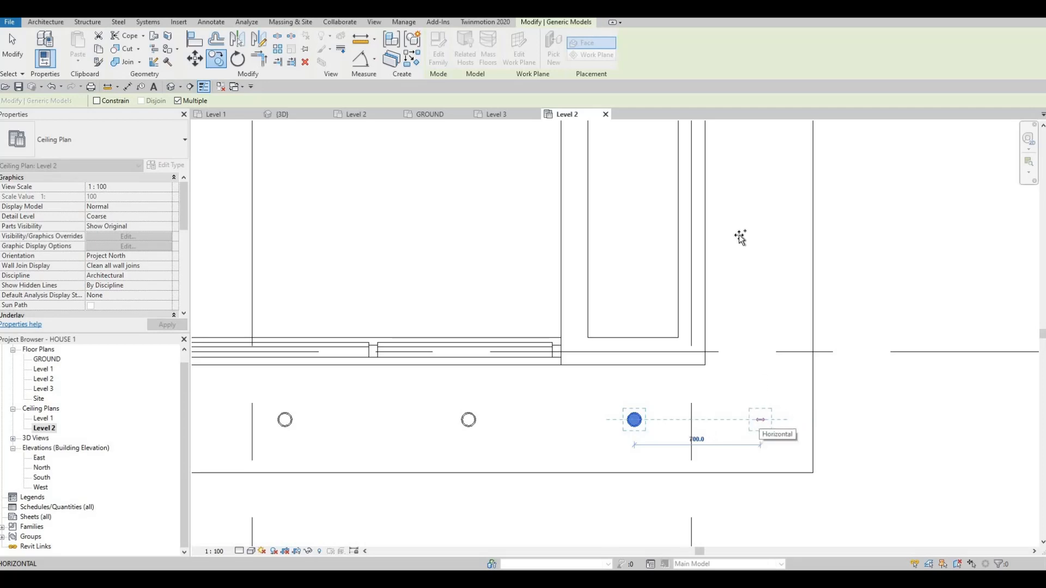
Step: Copy the corner pot light vertically four times along the side overhang at about 1000 mm spacing, placing the last on grid E
middle_click_drag(742, 251, 745, 359)
scroll(744, 342, "down", 3)
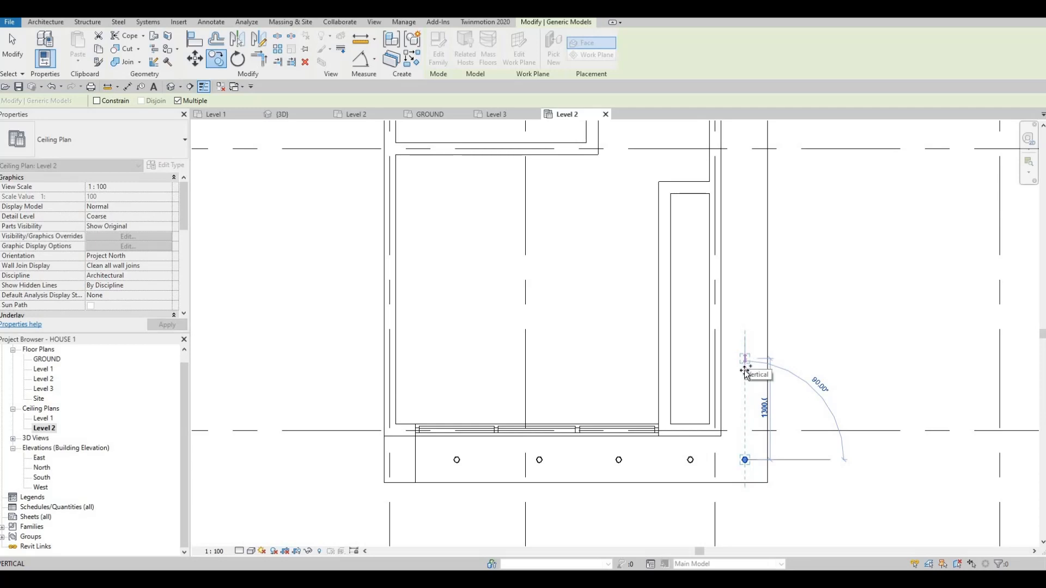
left_click(744, 382)
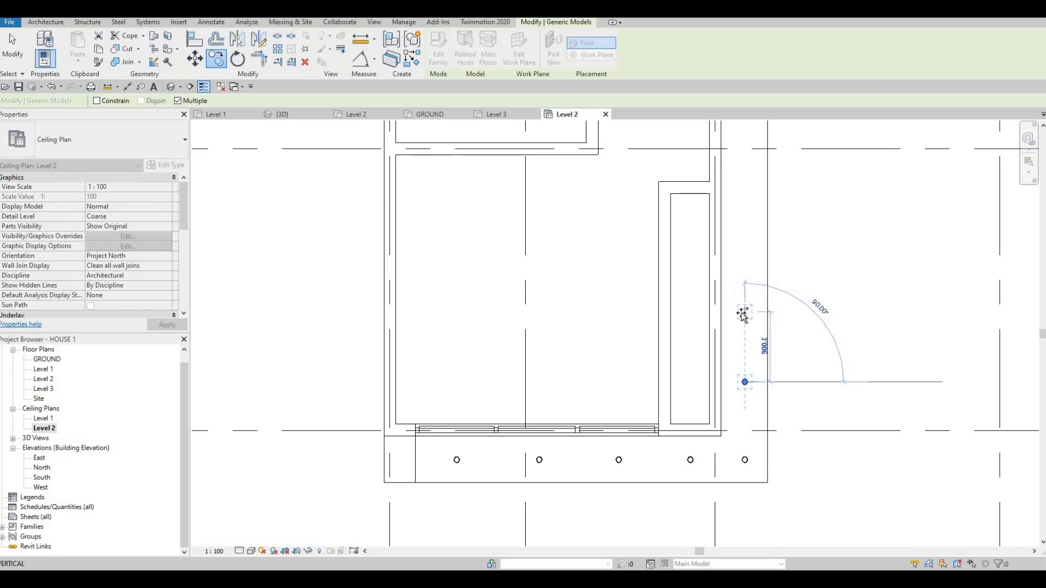
left_click(738, 232)
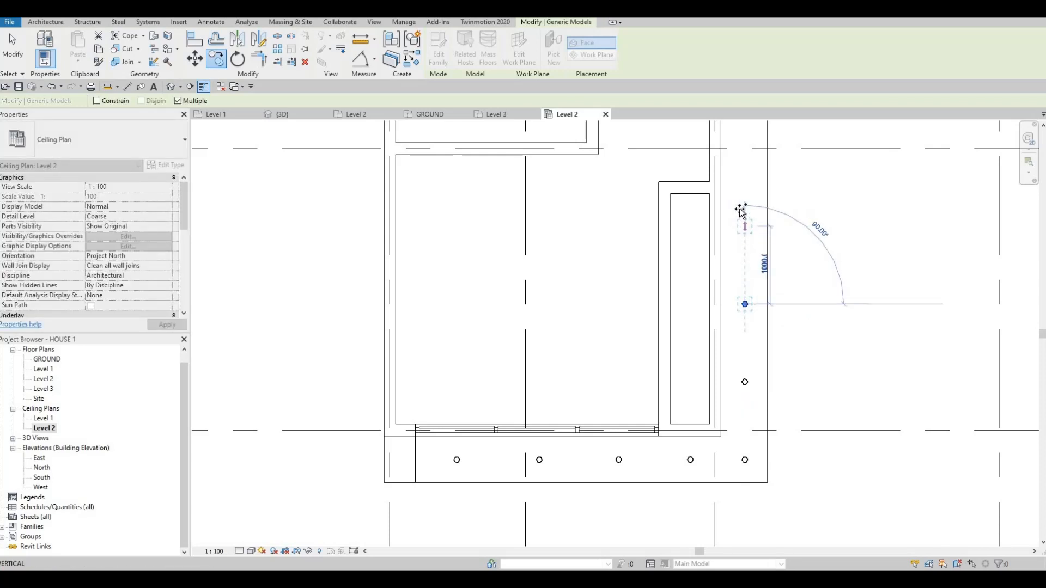
left_click(743, 220)
middle_click_drag(726, 238, 715, 385)
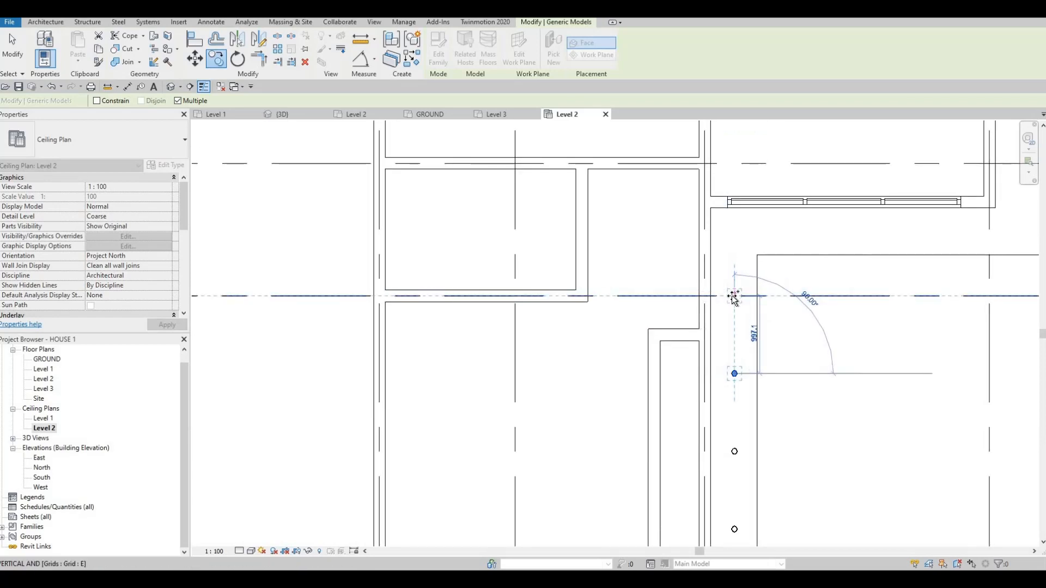
scroll(733, 296, "up", 5)
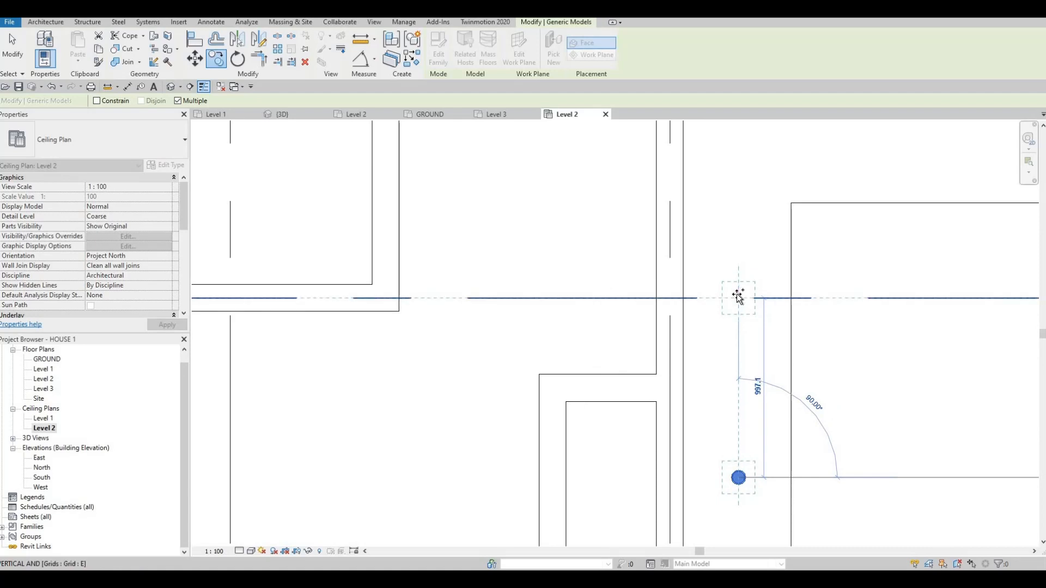
left_click(737, 298)
Step: Copy the pot light diagonally about 940 mm past the inner corner, twice horizontally at 1000 mm, and about 1200 mm to the outer corner
middle_click_drag(737, 215, 717, 357)
scroll(717, 352, "down", 1)
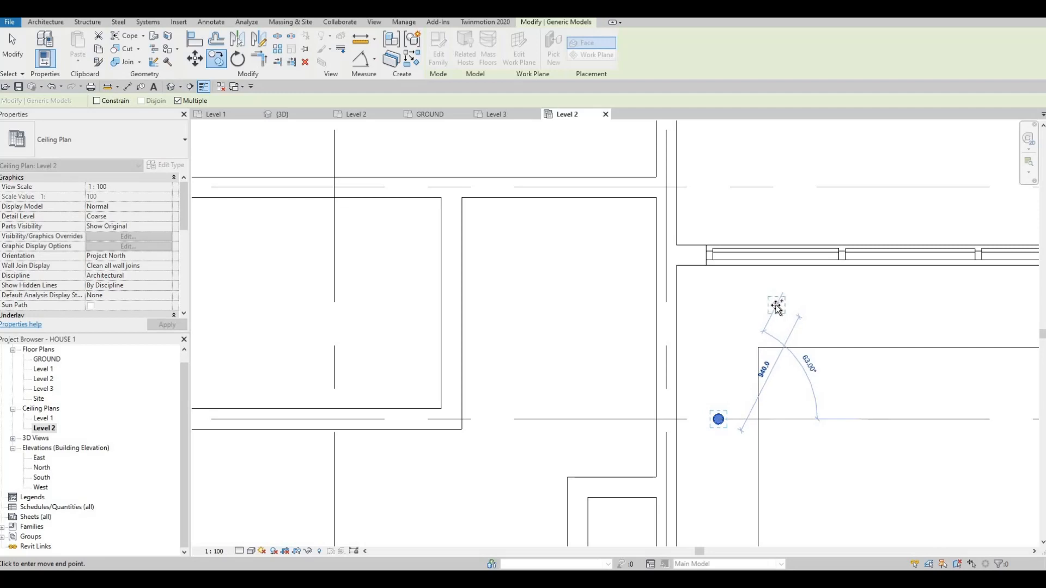
left_click(909, 306)
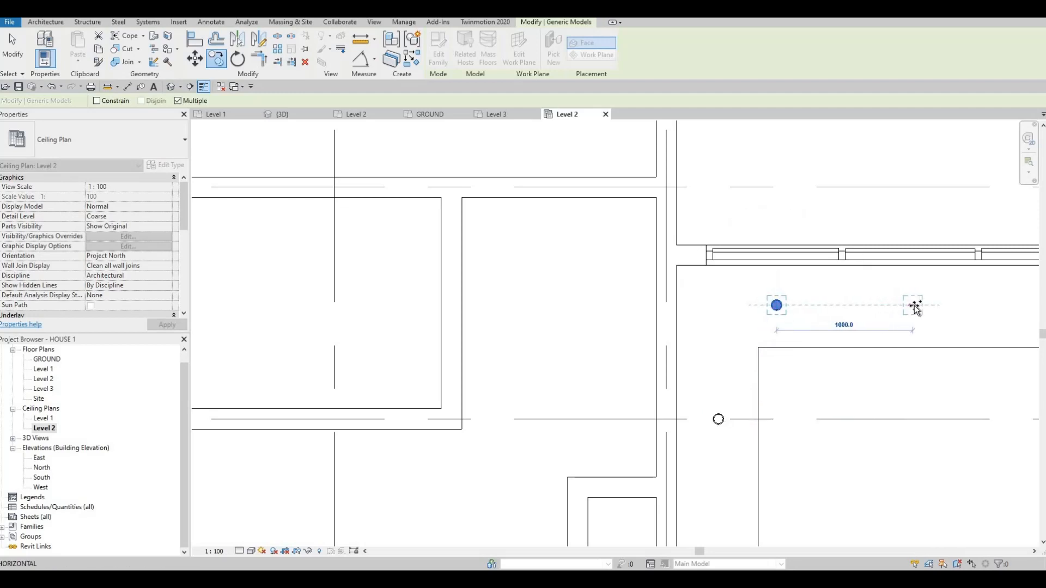
left_click(912, 306)
middle_click_drag(1003, 321, 609, 330)
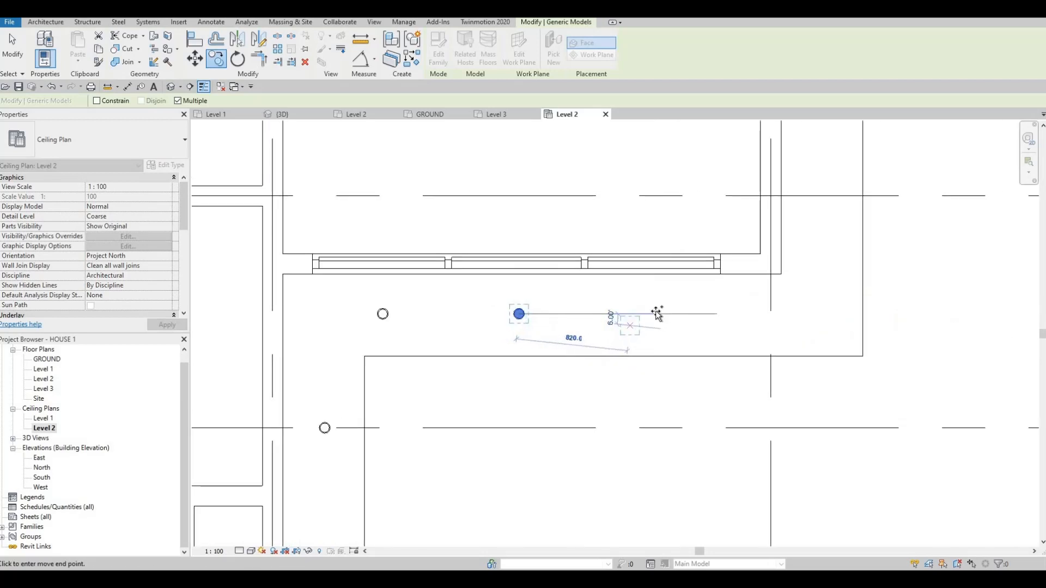
left_click(801, 310)
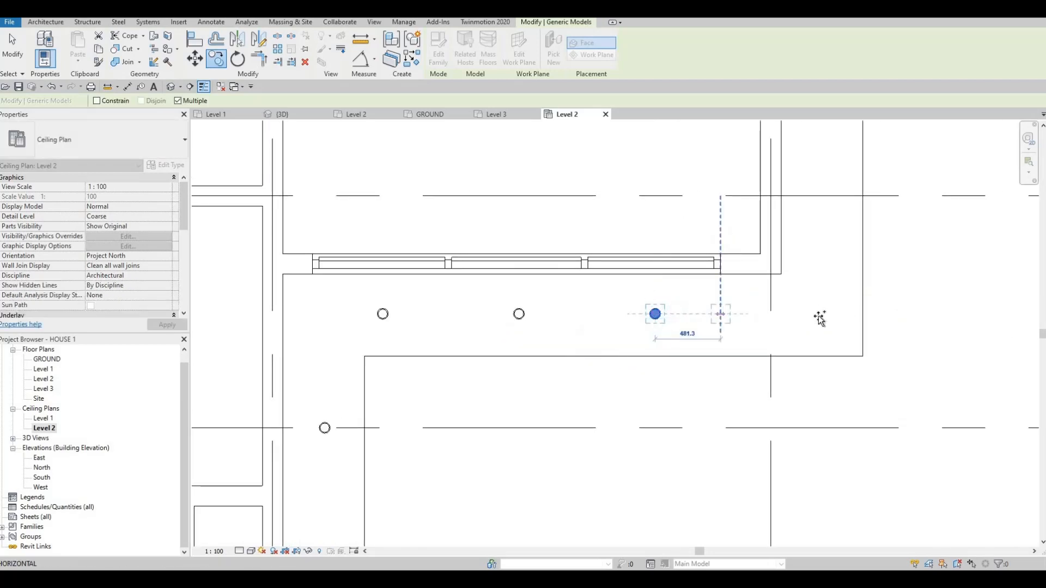
Step: Copy the outer corner pot light vertically three times along the long side overhang up to near grid C, about 1000 to 1100 mm apart
middle_click_drag(797, 150, 775, 374)
scroll(781, 354, "down", 3)
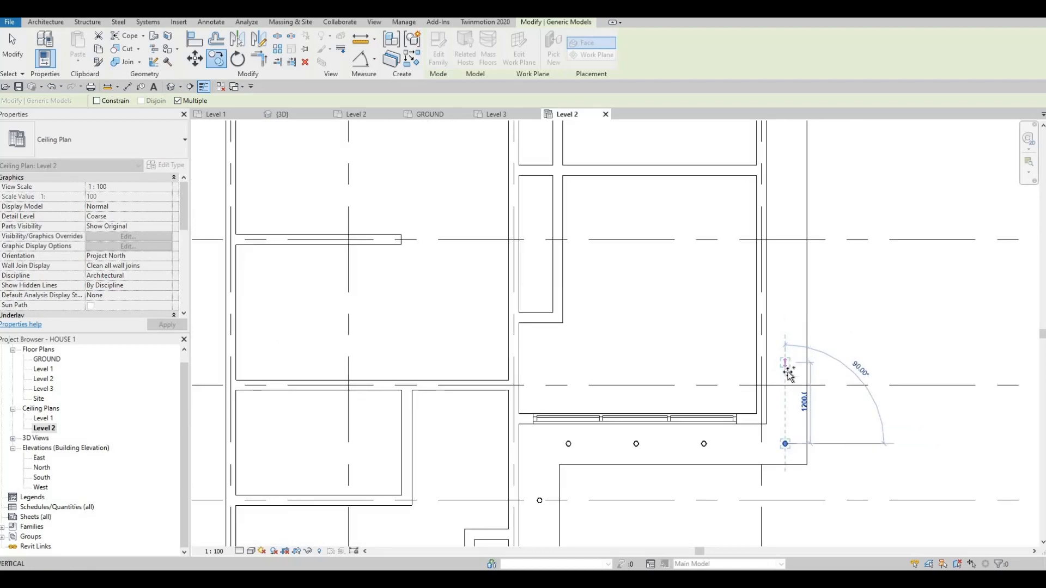
left_click(782, 303)
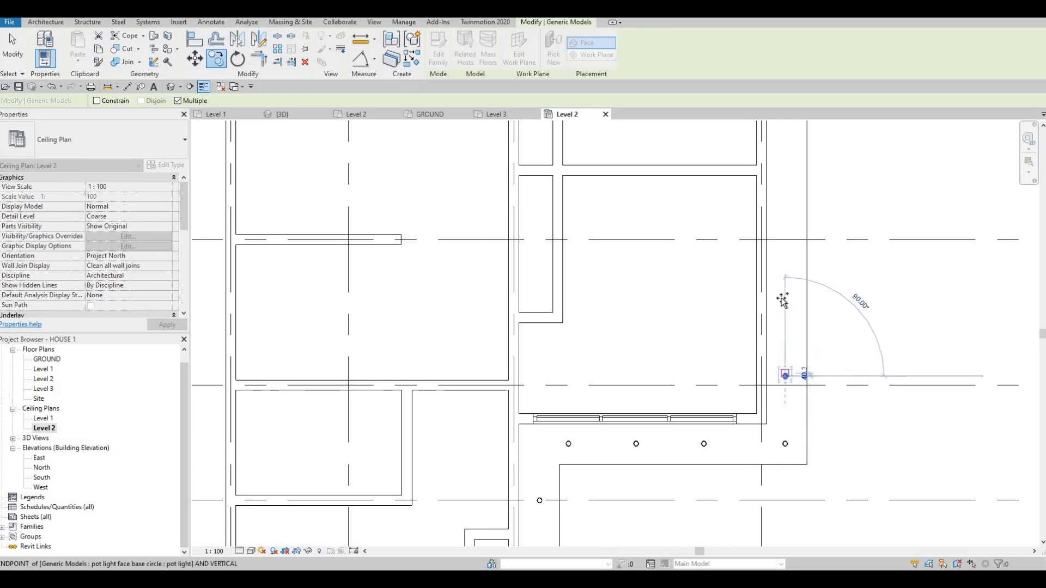
left_click(781, 245)
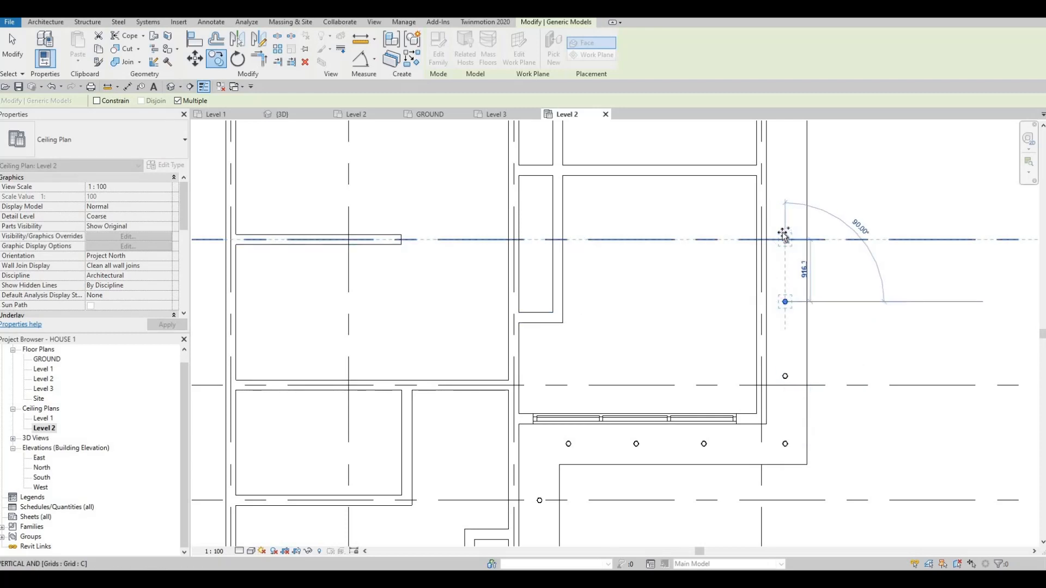
left_click(782, 228)
Step: Copy pot lights vertically from grid C at about 1100 and 1000 mm, exactly 1000 mm, and about 890 mm to the overhang's upper corner
middle_click_drag(785, 182, 782, 330)
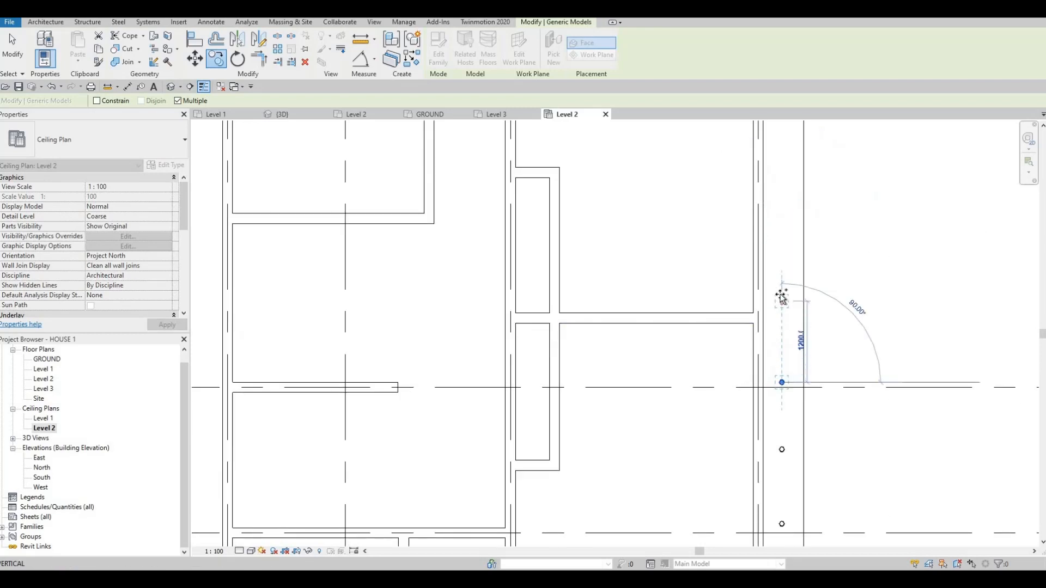
left_click(782, 242)
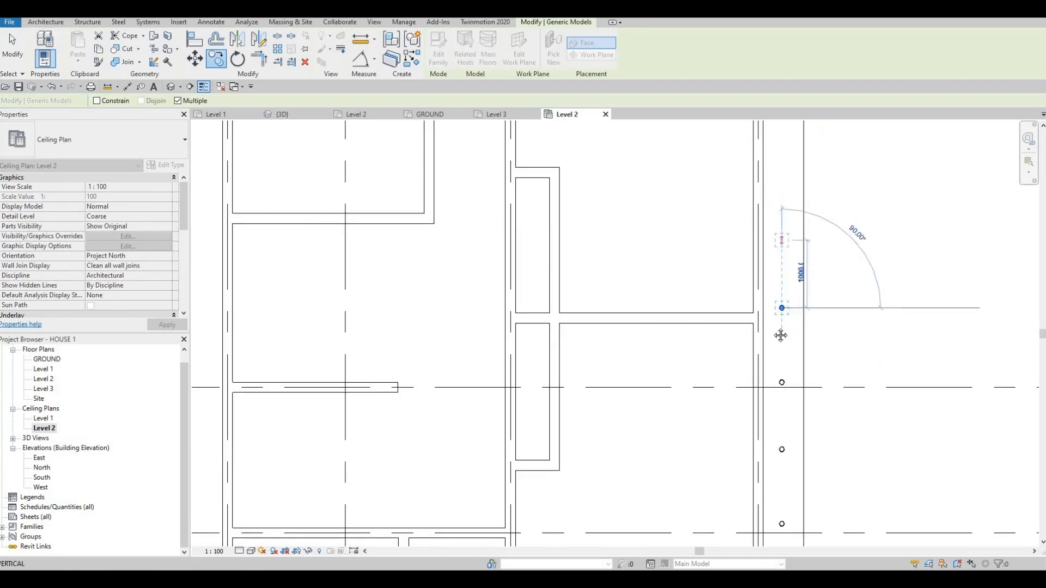
left_click(782, 241)
middle_click_drag(781, 169, 767, 336)
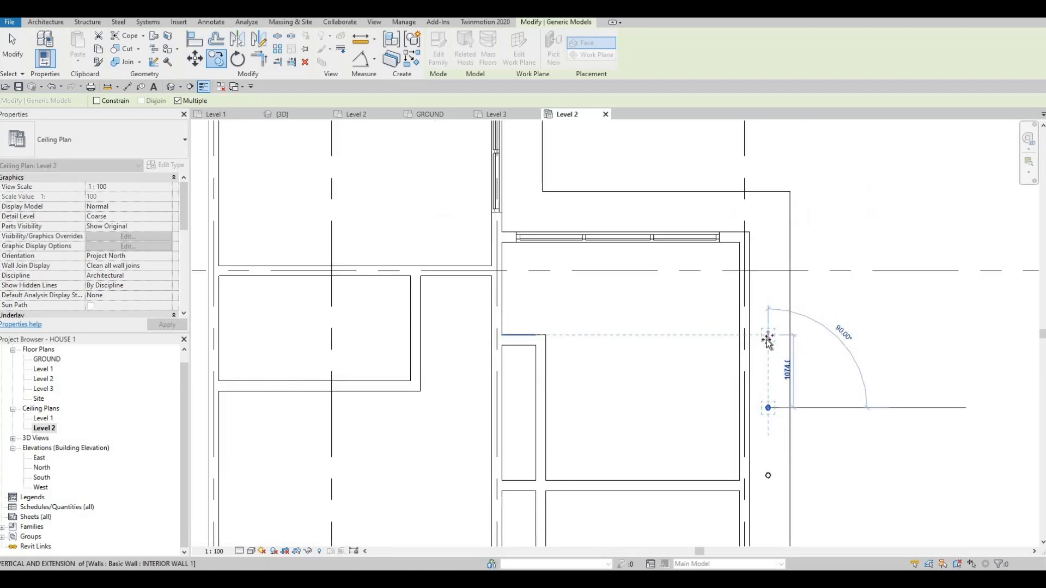
middle_click_drag(763, 352, 764, 429)
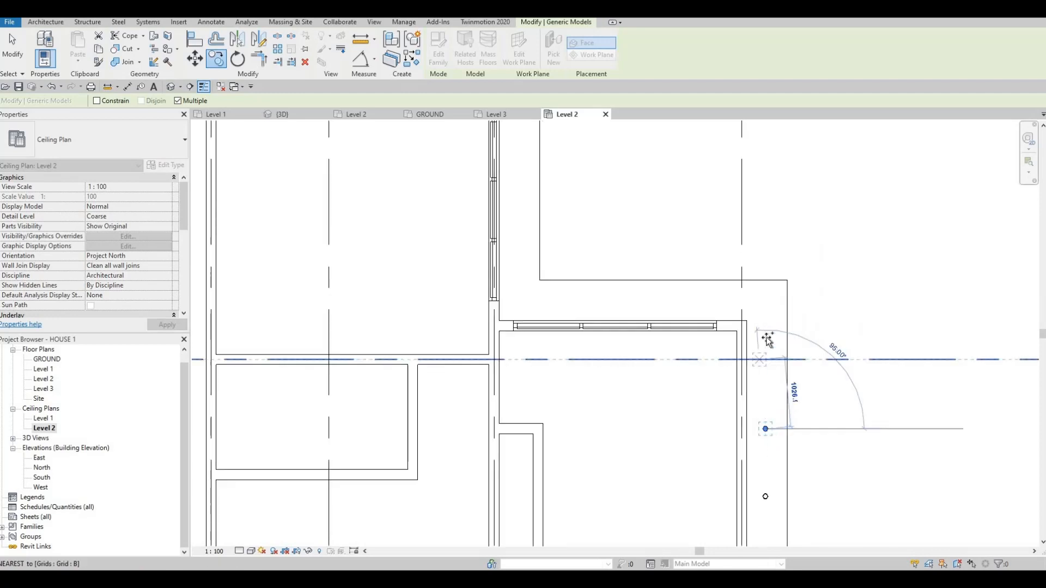
type("1000")
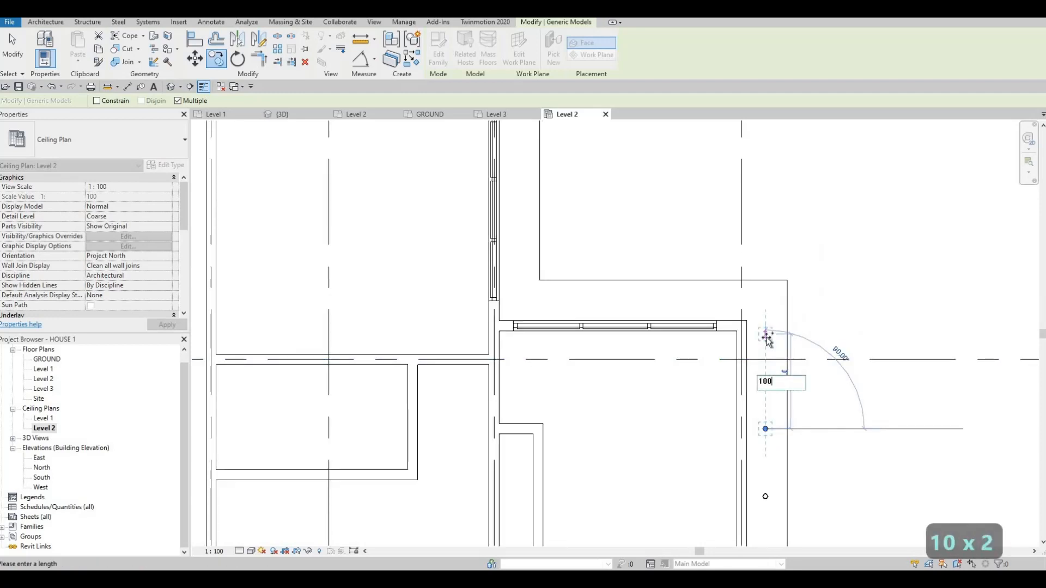
key("Return")
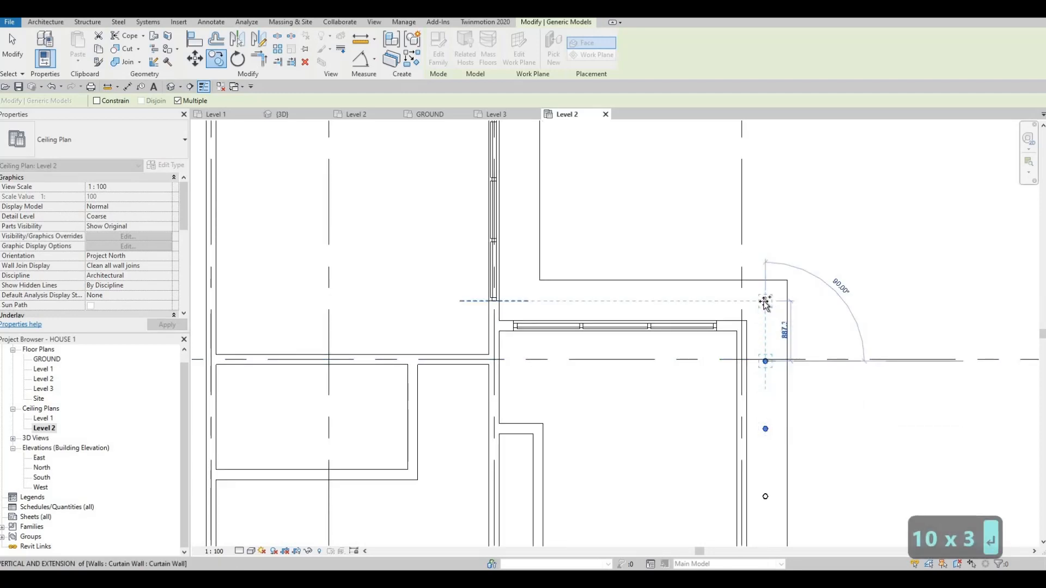
left_click(714, 305)
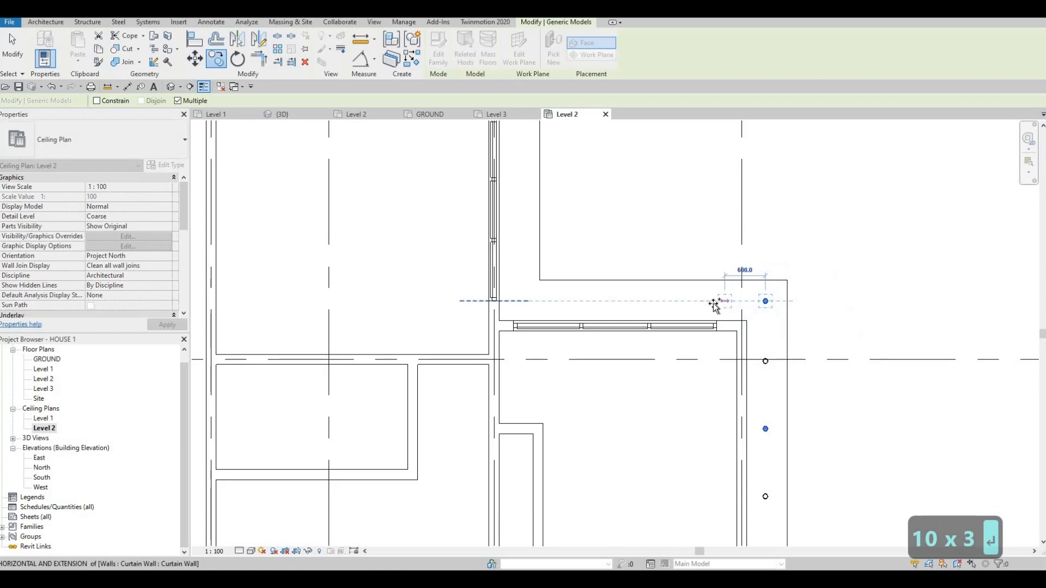
Step: Copy pot lights back along the upper overhang at about 1220, 960 and 1000 mm, plus one diagonally around the inner corner beside the curtain wall
scroll(678, 305, "up", 2)
left_click(678, 303)
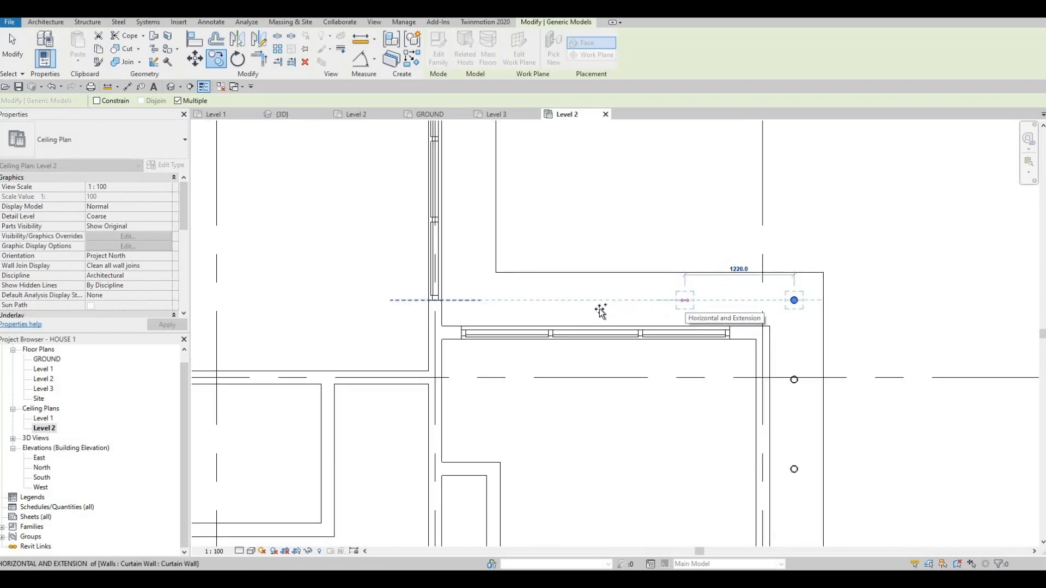
left_click(597, 300)
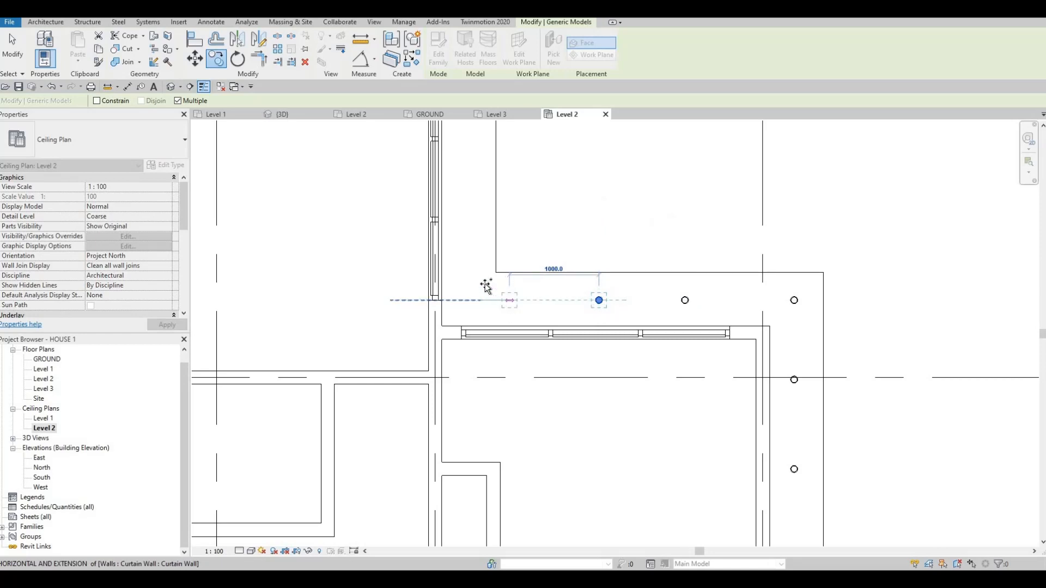
left_click(486, 287)
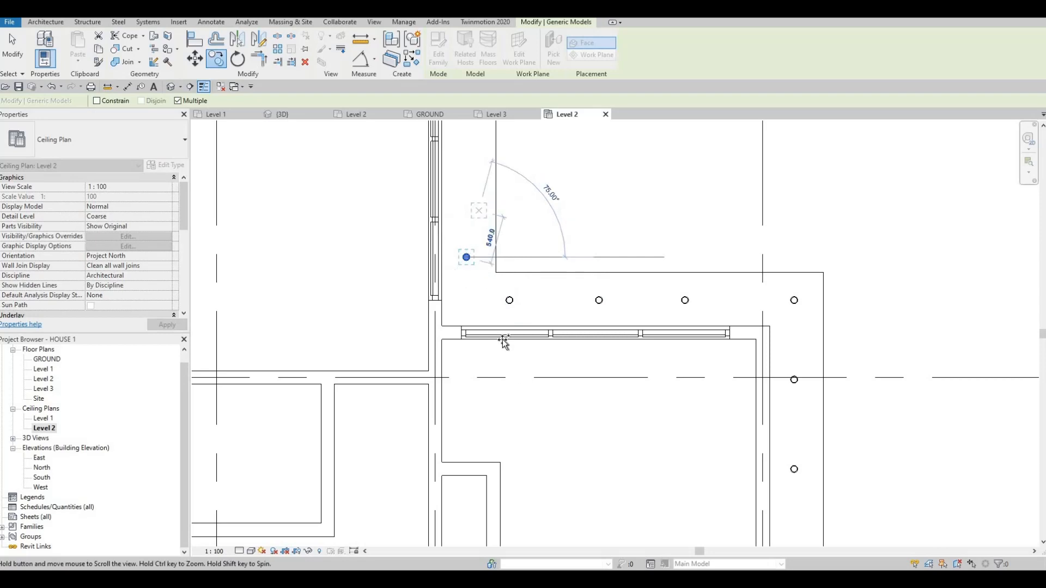
middle_click_drag(468, 183, 507, 347)
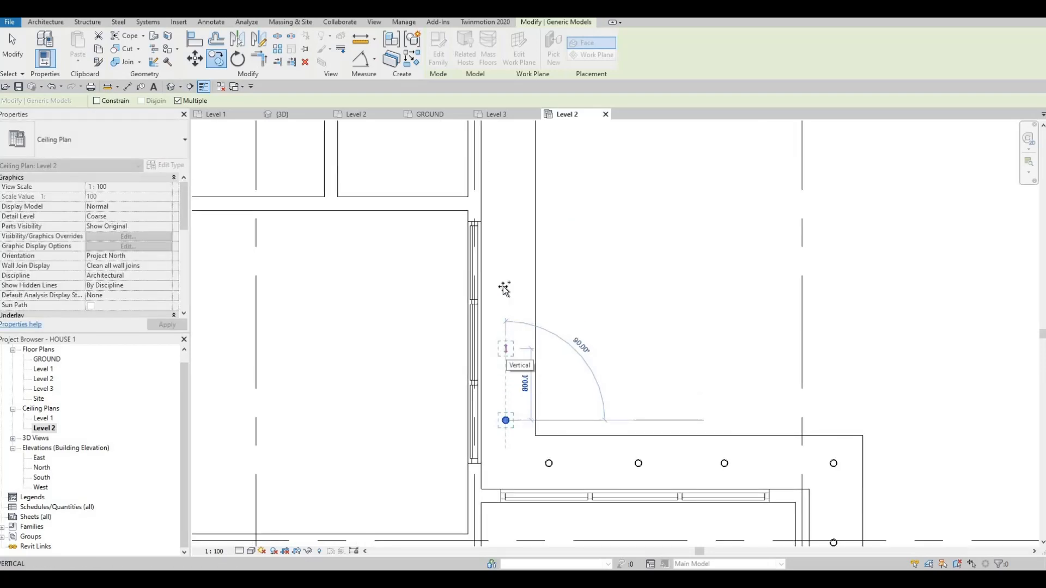
Step: Copy pot lights vertically beside the curtain wall at about 800, 1020, 1060 and 920 mm, continuing to the overhang's upper end
left_click(506, 261)
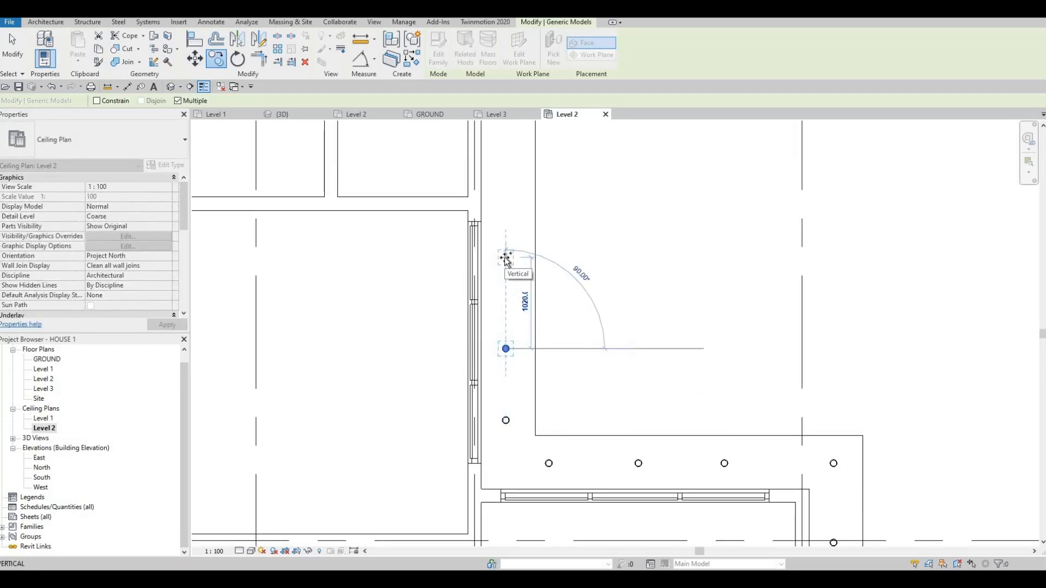
left_click(505, 260)
middle_click_drag(501, 151, 513, 299)
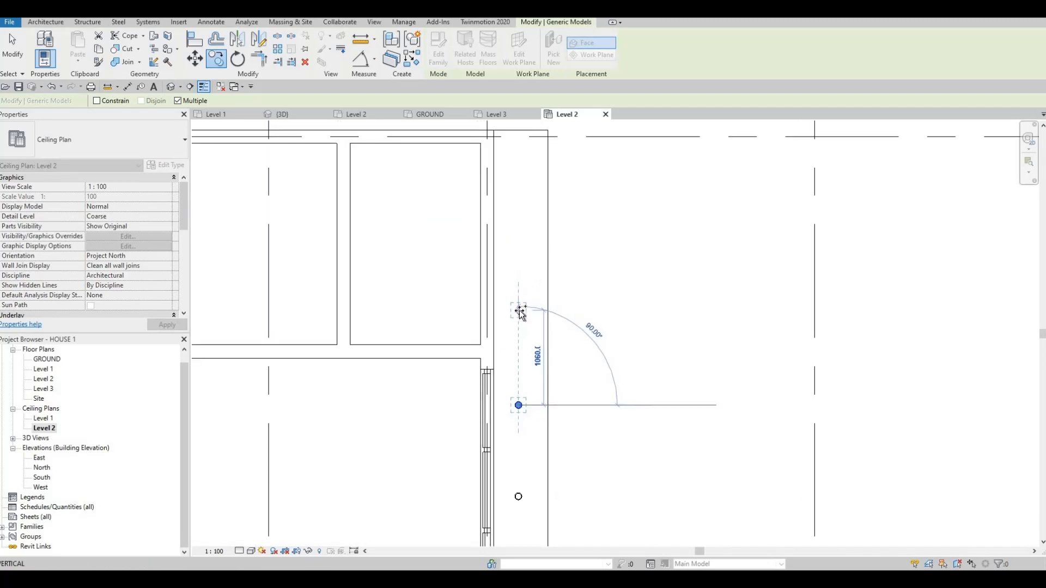
left_click(519, 231)
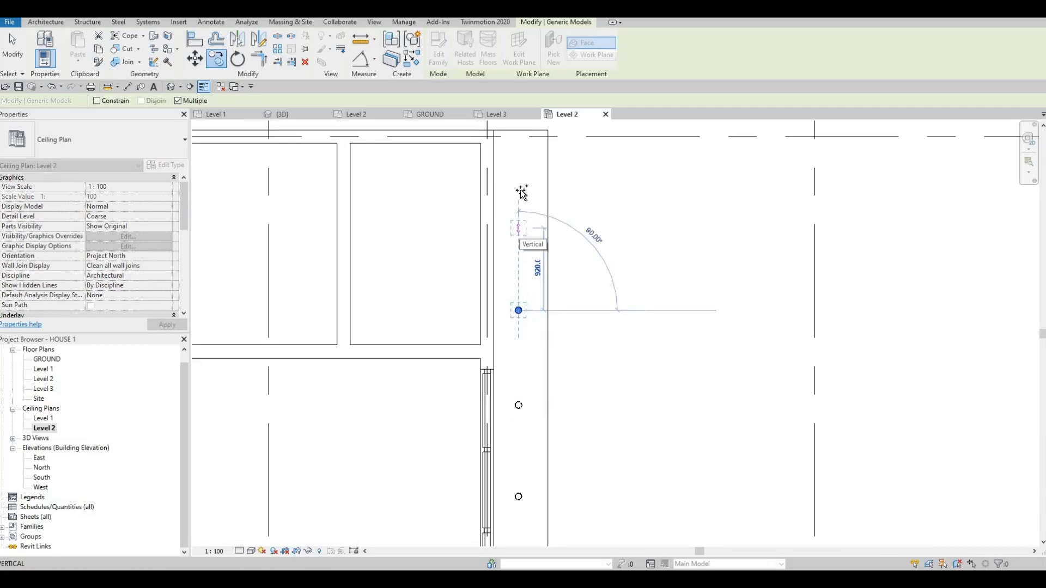
left_click(519, 227)
middle_click_drag(521, 154, 535, 267)
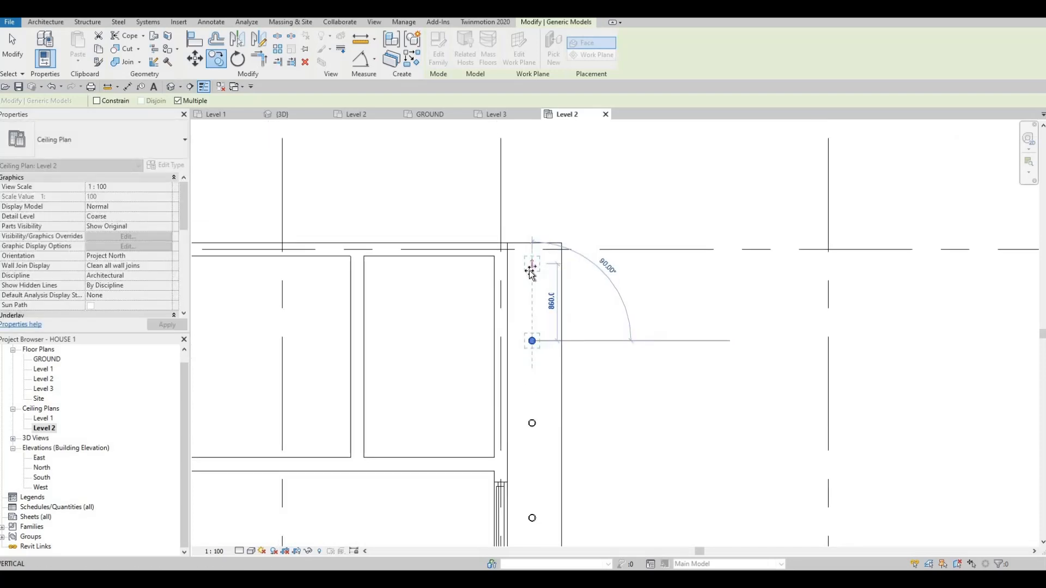
key("Escape")
key("Escape")
scroll(392, 196, "down", 5)
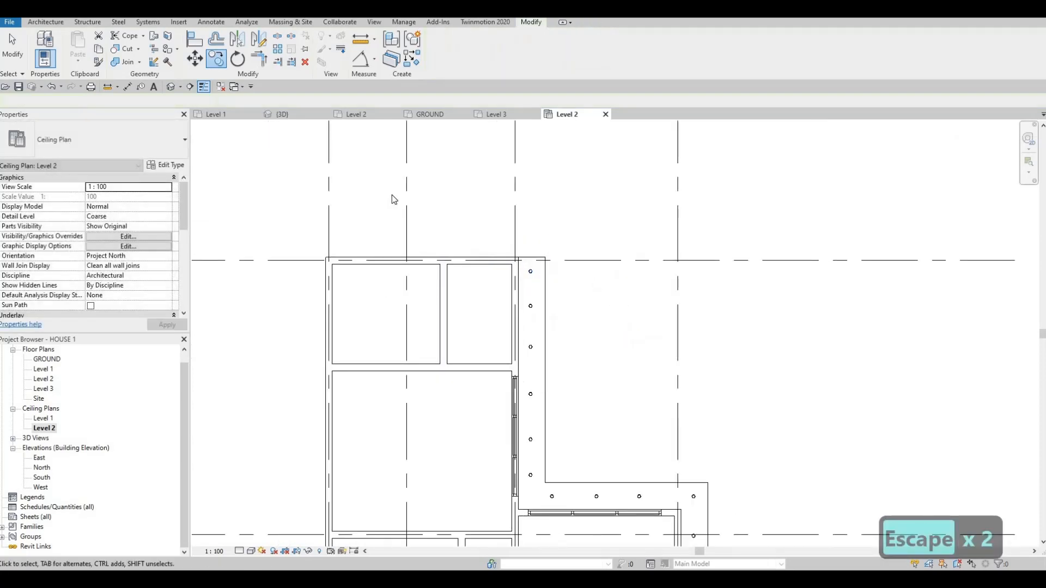
Step: In the 3D view, create a matching pot light on the underside of the lower front beam near the corner column
left_click(282, 114)
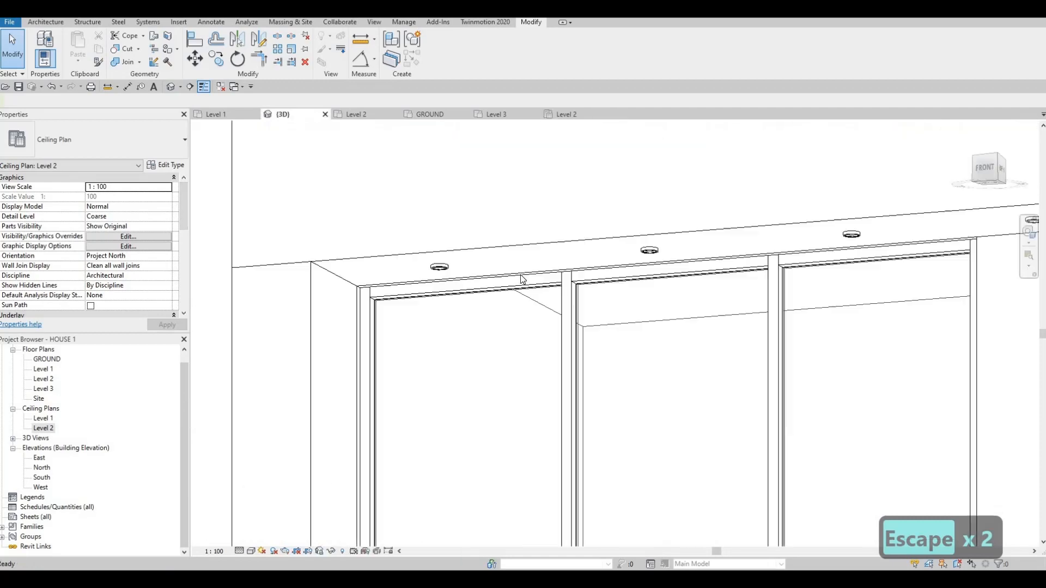
mouse_move(699, 321)
middle_mouse_down("shift")
mouse_move(656, 284)
mouse_move(544, 282)
mouse_move(493, 361)
mouse_move(675, 420)
mouse_move(730, 284)
mouse_move(606, 299)
mouse_move(535, 289)
middle_mouse_up("shift")
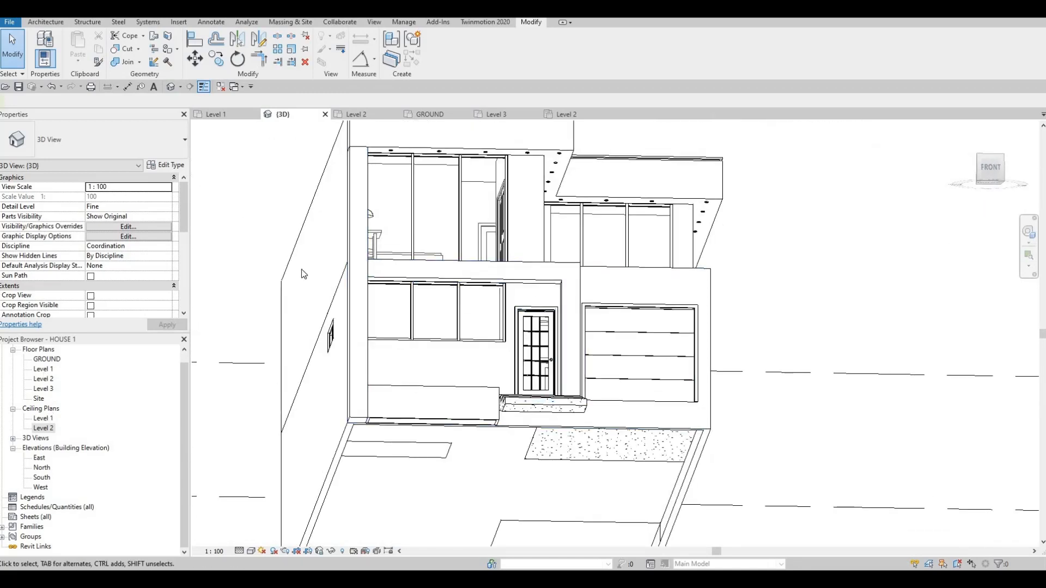
scroll(482, 163, "up", 5)
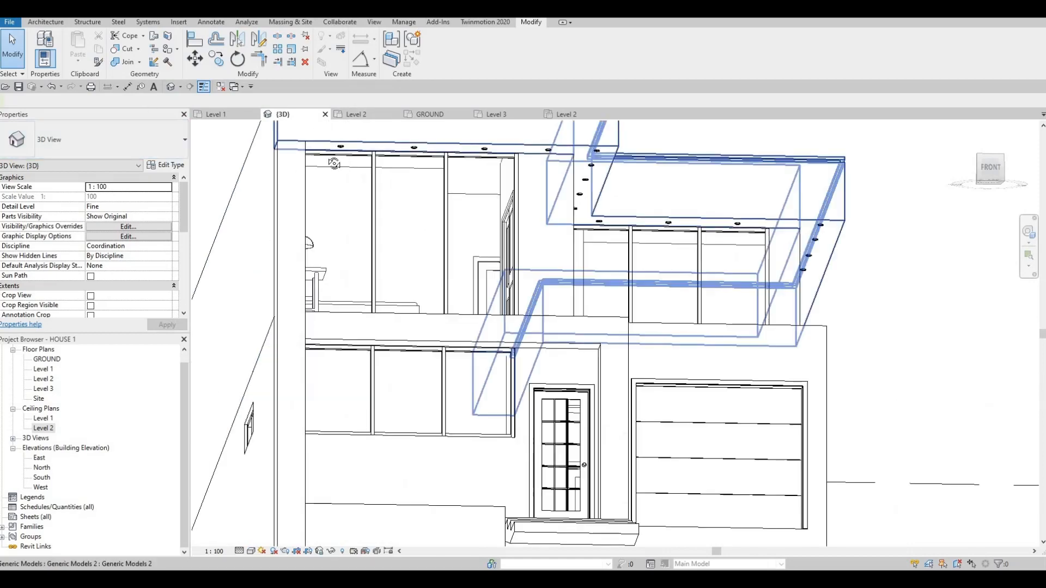
key("Escape")
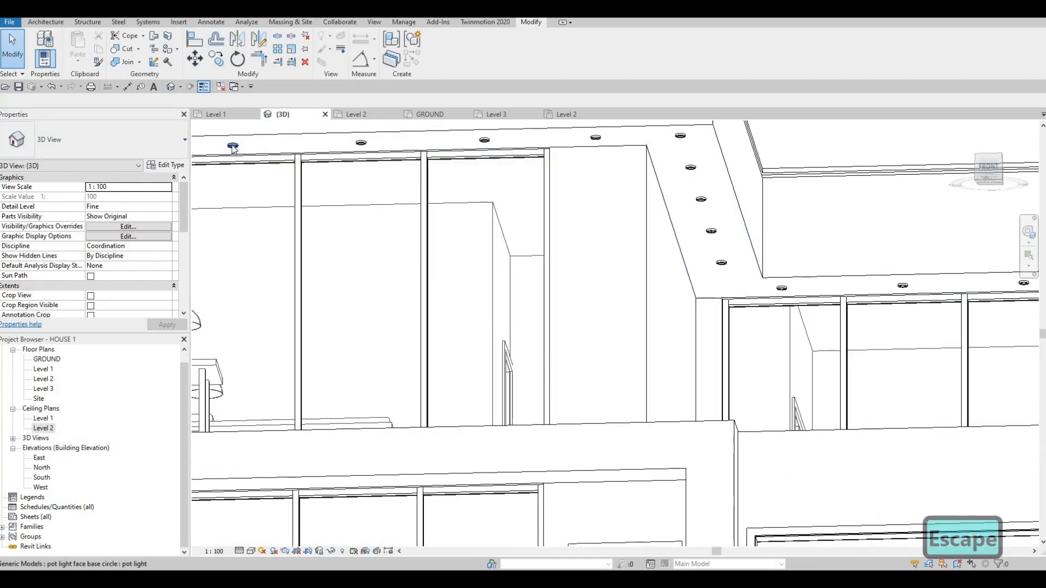
left_click(232, 146)
key("c")
key("s")
middle_click_drag(305, 350, 403, 248)
scroll(356, 397, "up", 5)
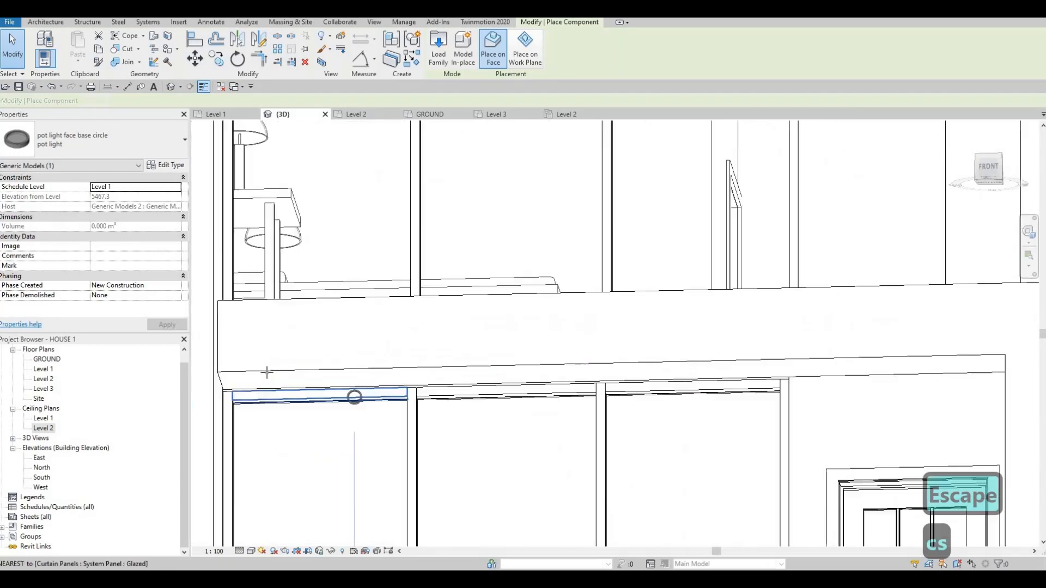
left_click(260, 363)
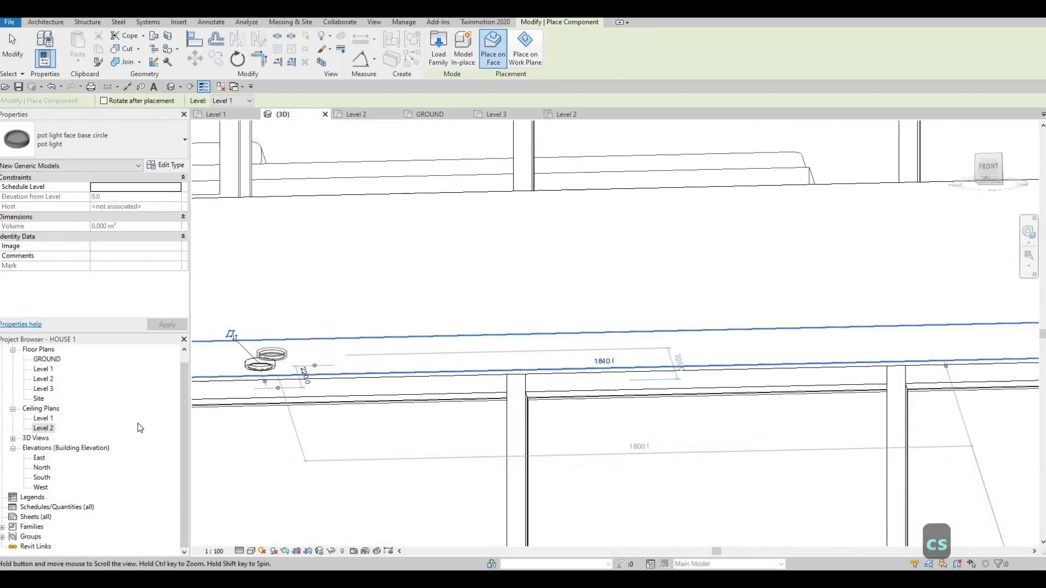
scroll(337, 283, "down", 3)
key("Escape")
key("Escape")
Step: In the Level 1 ceiling plan, nudge the new pot light to about 250 mm from the wall's grid line and 2668 mm from the far wall
double_click(43, 418)
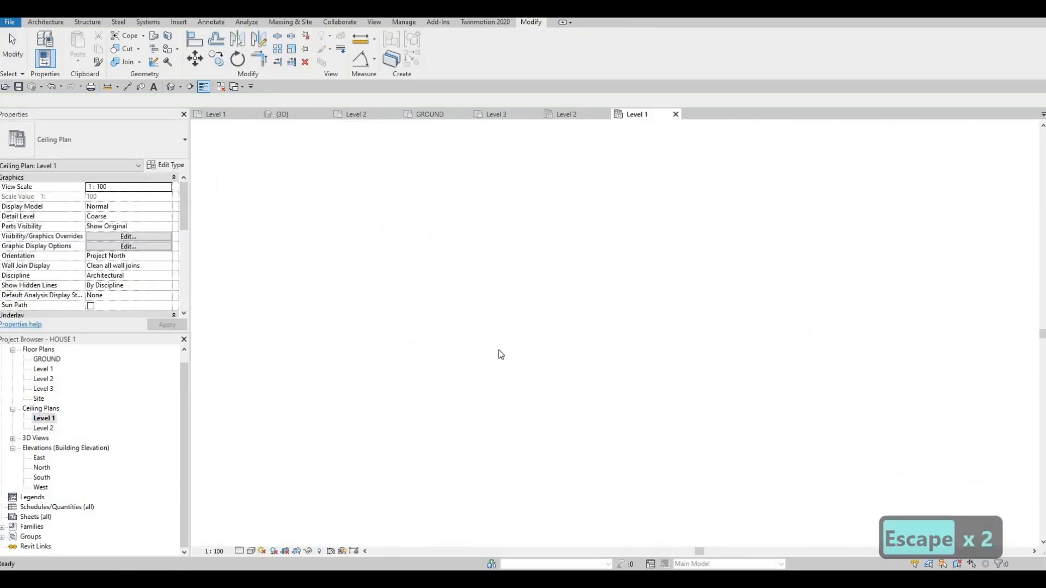
middle_click_drag(653, 369, 606, 352)
scroll(572, 353, "up", 5)
scroll(570, 366, "up", 6)
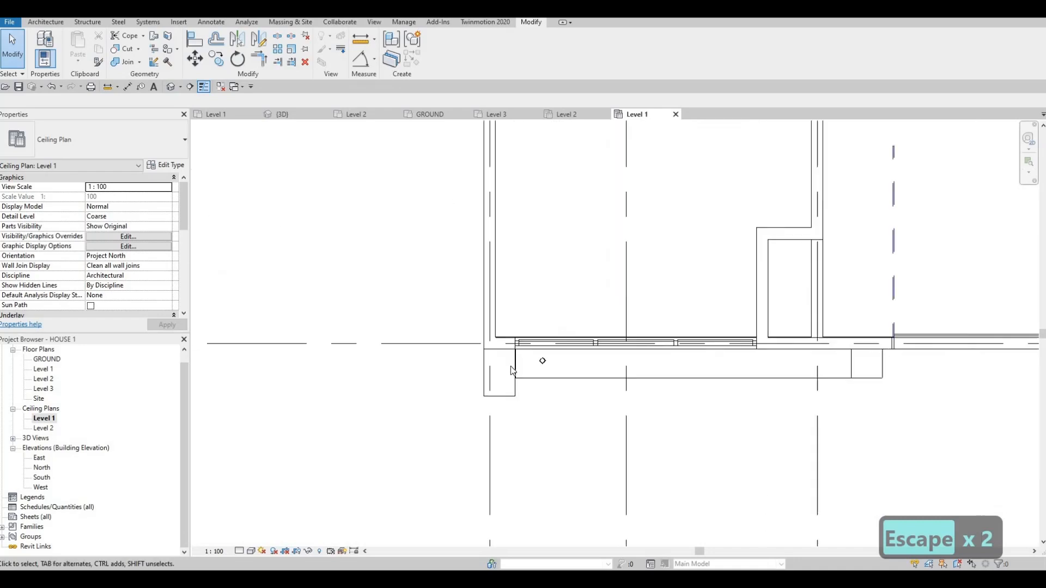
left_click(516, 360)
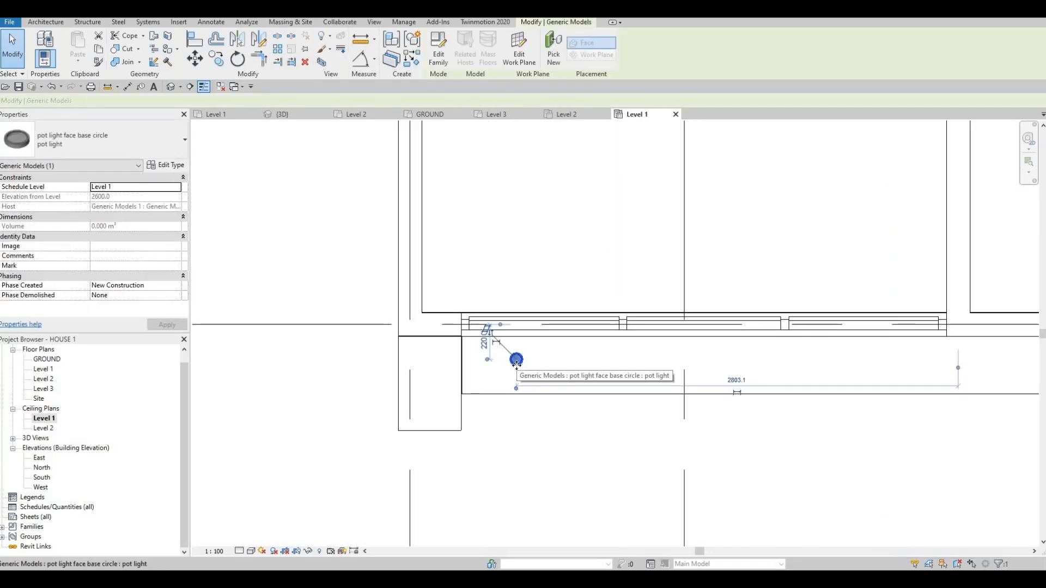
key("Down")
key("Down")
key("Down")
key("Down")
key("Right")
key("Right")
key("Right")
key("Right")
key("Right")
key("Right")
key("Right")
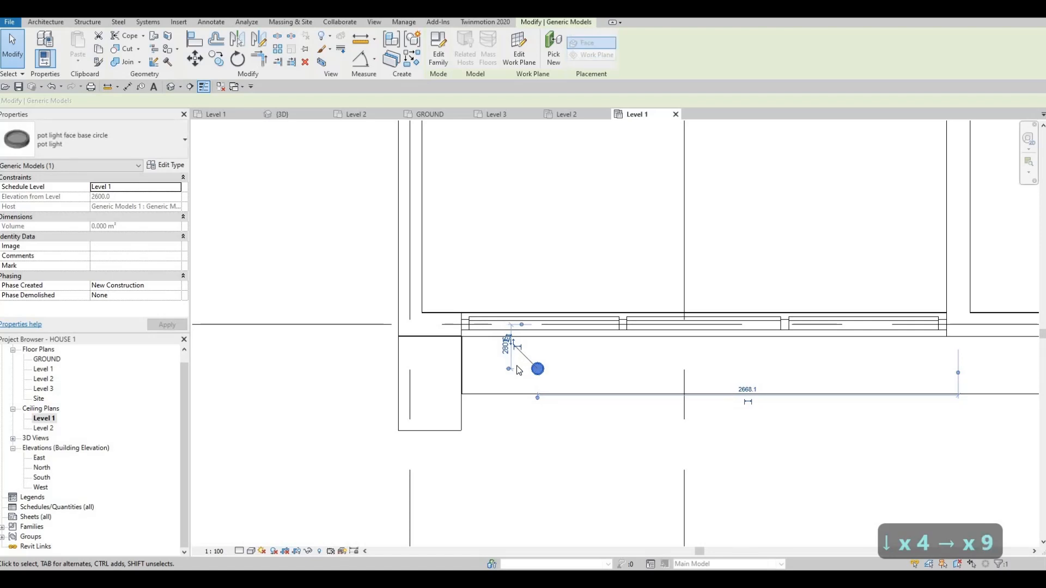
key("Up")
key("Up")
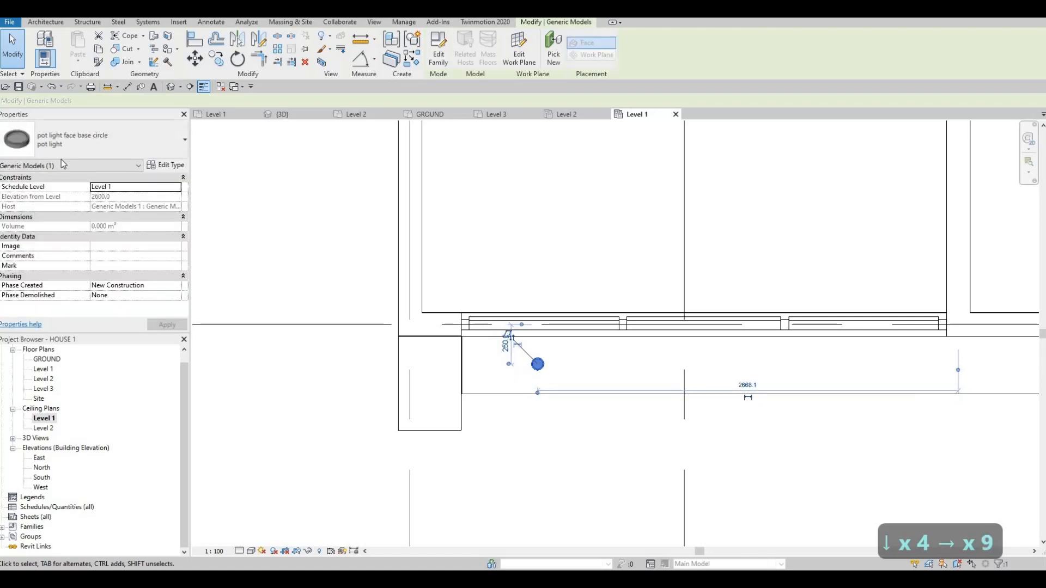
Step: Copy the pot light horizontally along the lower front beam at about 1000 mm spacing, adding a closer copy just past the grid line
left_click(224, 63)
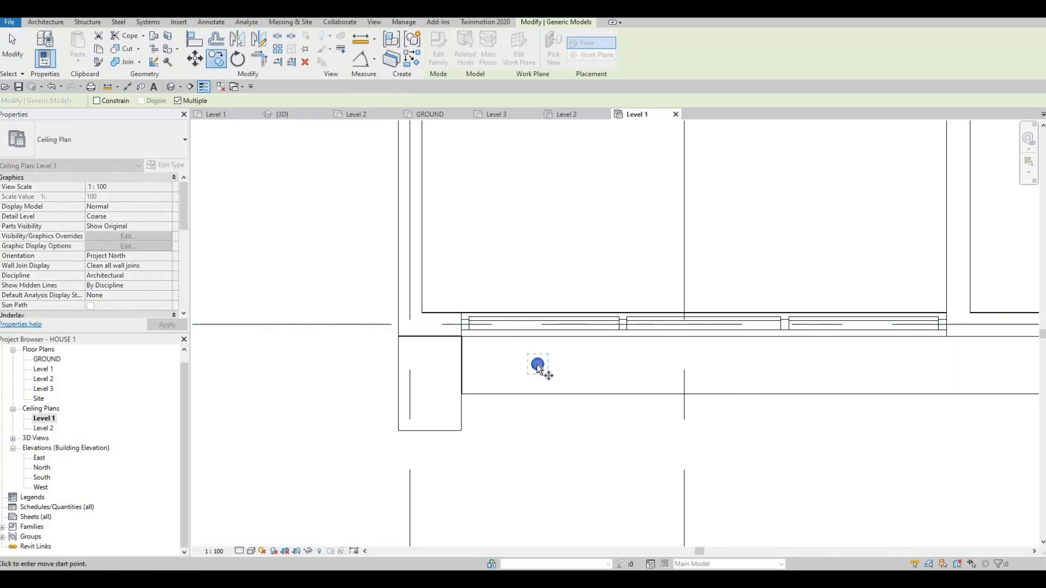
left_click(698, 364)
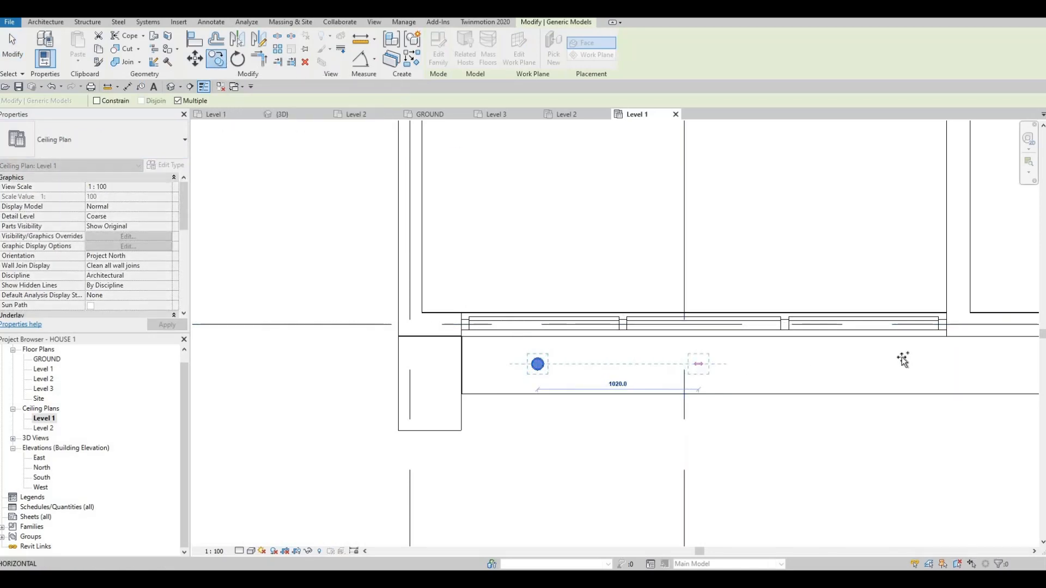
left_click(861, 365)
scroll(381, 345, "down", 2)
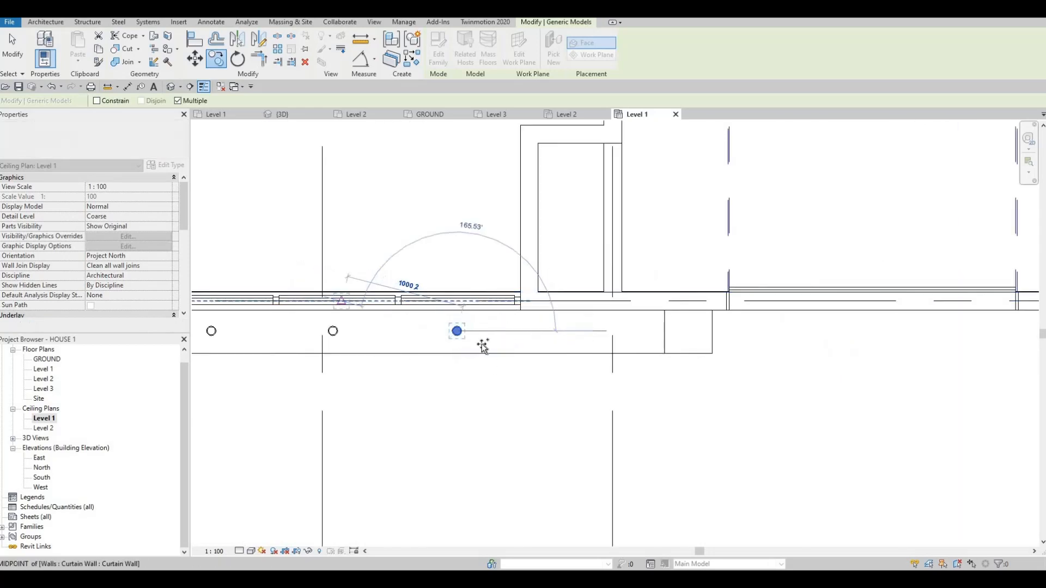
scroll(490, 354, "down", 3)
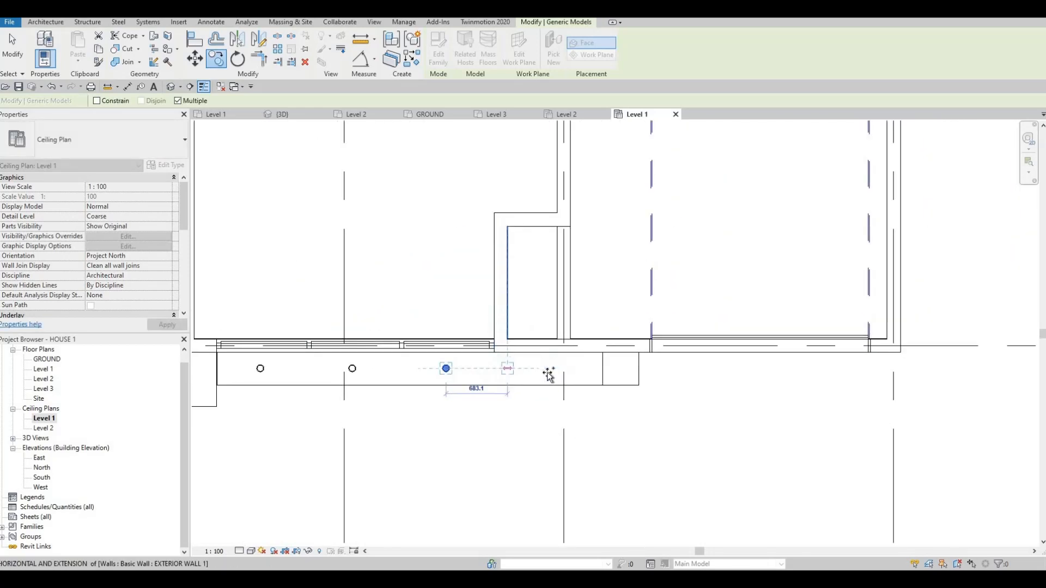
scroll(539, 372, "up", 1)
scroll(524, 368, "up", 2)
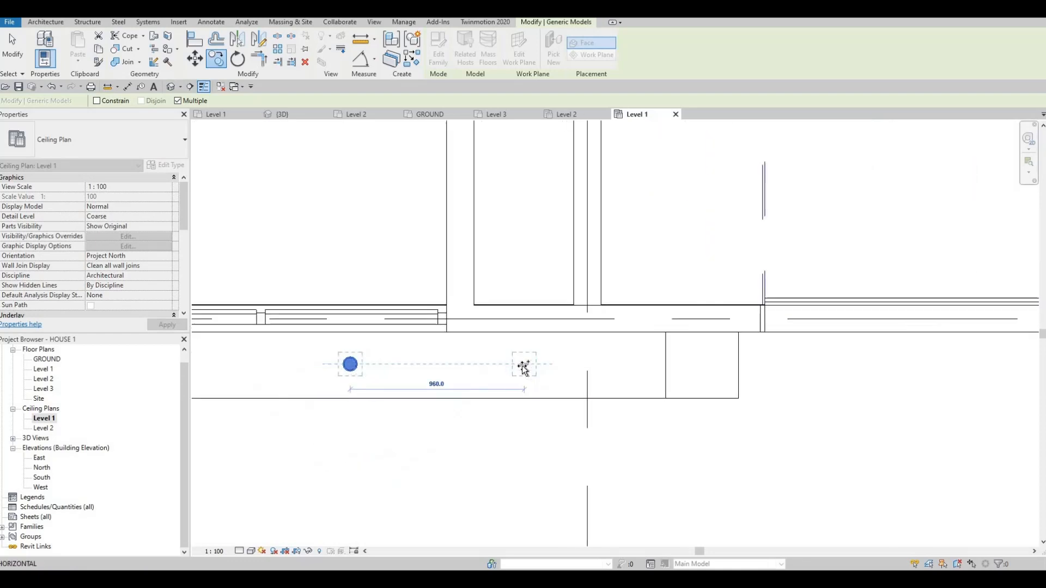
left_click(614, 367)
left_click(611, 364)
key("Escape")
key("Escape")
key("Escape")
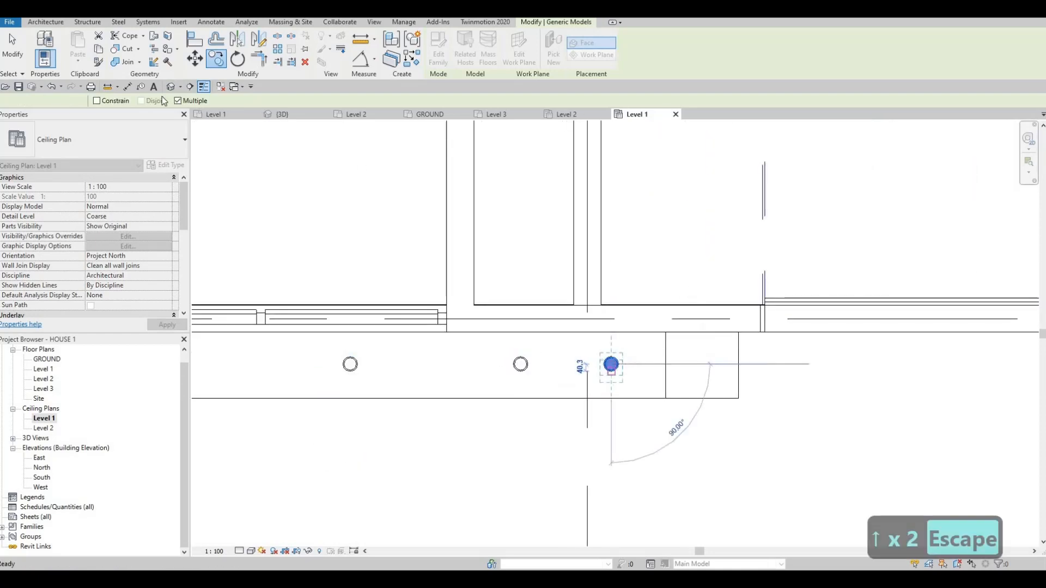
Step: Examine the pot lights under the lower beam and roof overhang, and the house front and roof edge, in the 3D view
left_click(171, 86)
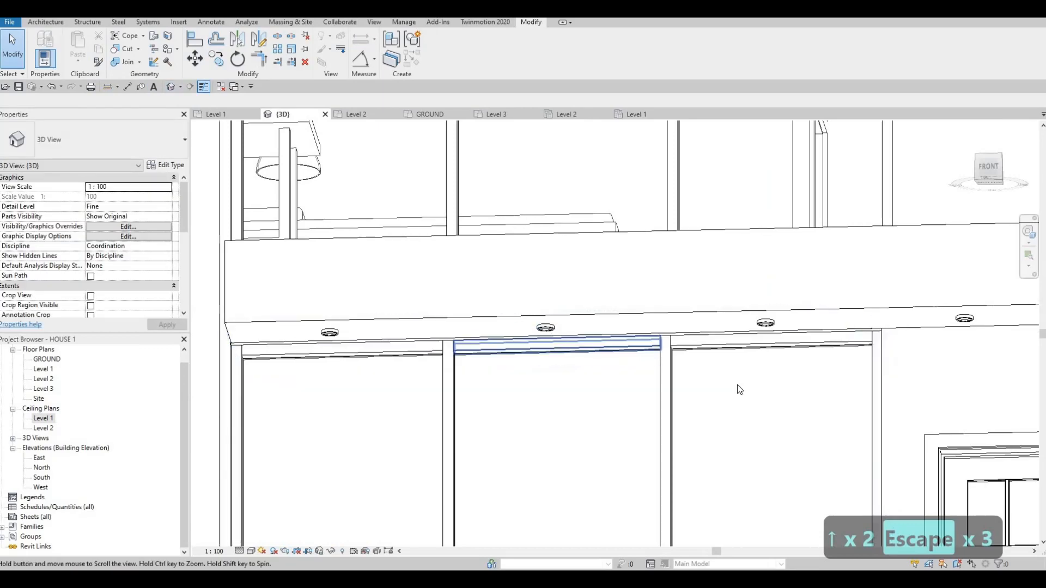
middle_click_drag(740, 390, 630, 342)
scroll(631, 342, "down", 3)
middle_click_drag(782, 356, 576, 360, "shift")
middle_click_drag(622, 329, 550, 290, "shift")
scroll(550, 290, "down", 2)
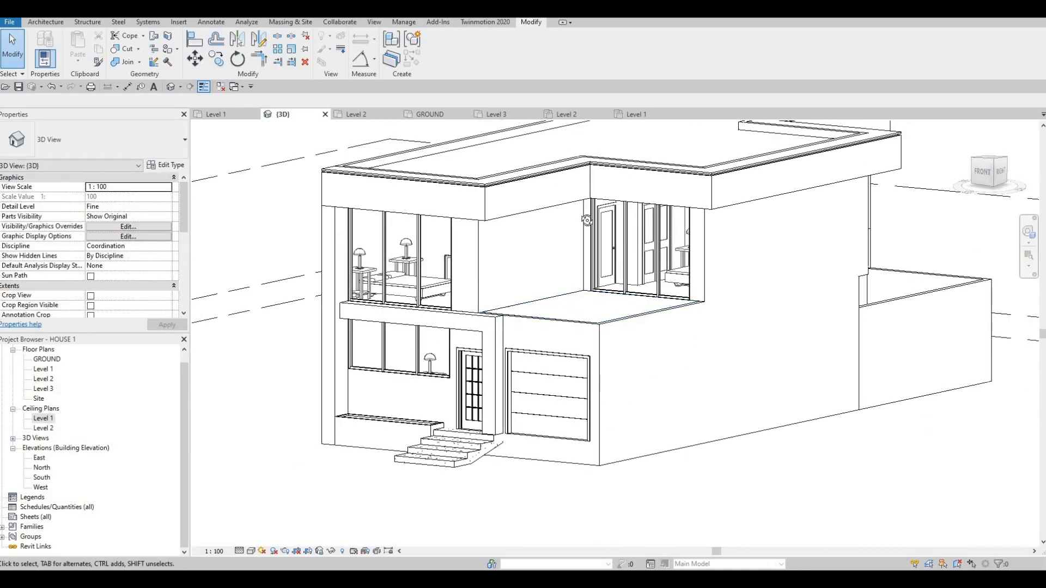
middle_click_drag(586, 220, 443, 201, "shift")
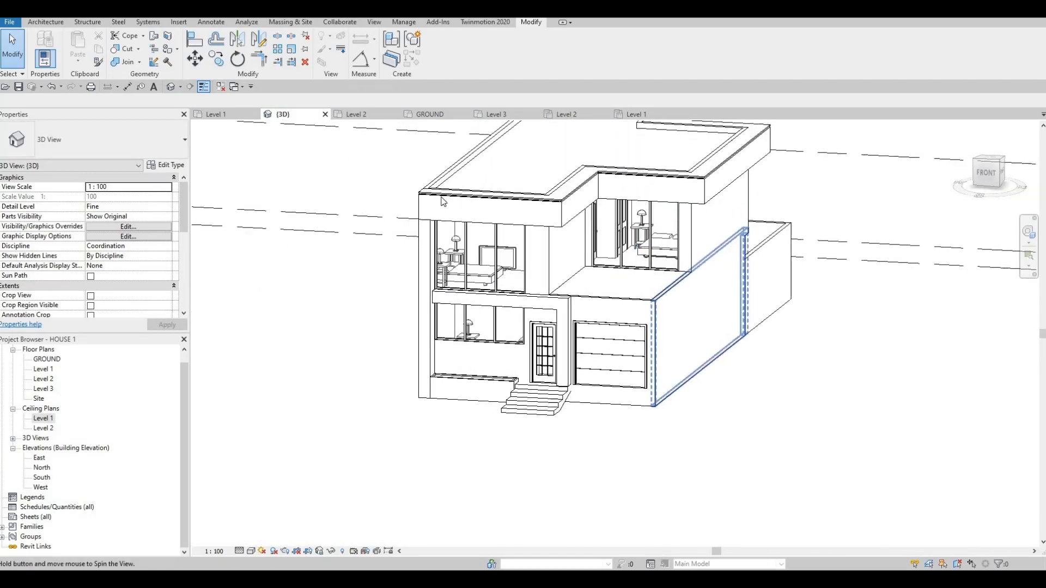
scroll(468, 195, "up", 5)
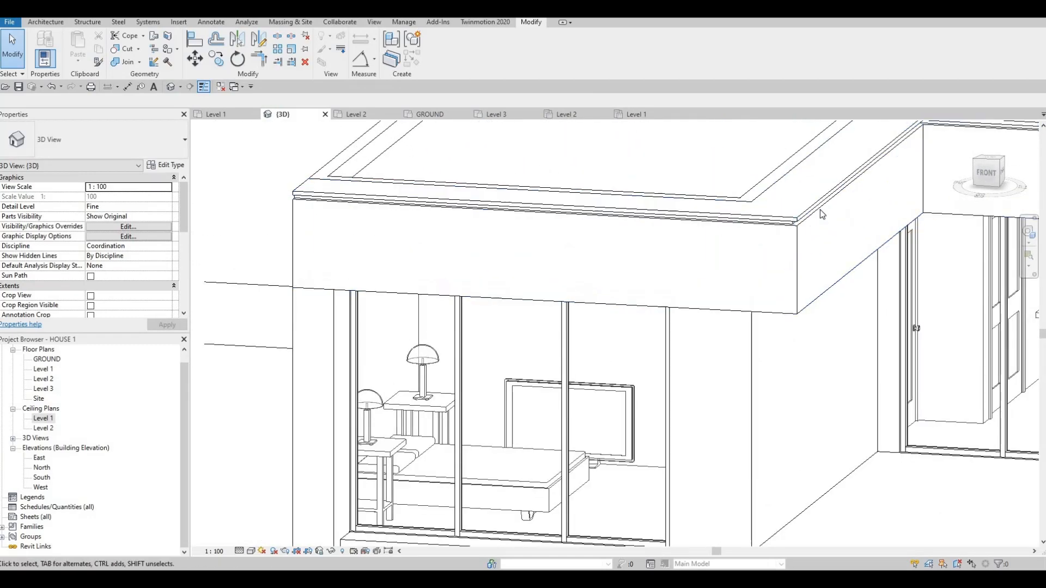
middle_click_drag(765, 212, 566, 207, "shift")
scroll(566, 204, "down", 3)
middle_click_drag(479, 214, 458, 157)
middle_click_drag(507, 275, 389, 227, "shift")
scroll(387, 225, "up", 1)
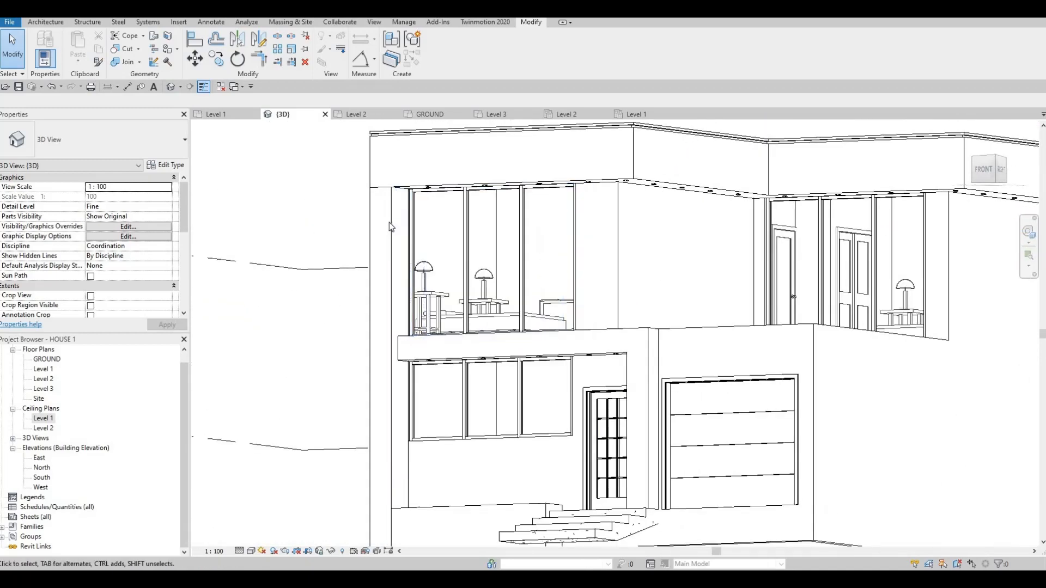
Step: Open the generic model containing the front corner column and entrance frame for in-place editing
left_click(389, 222)
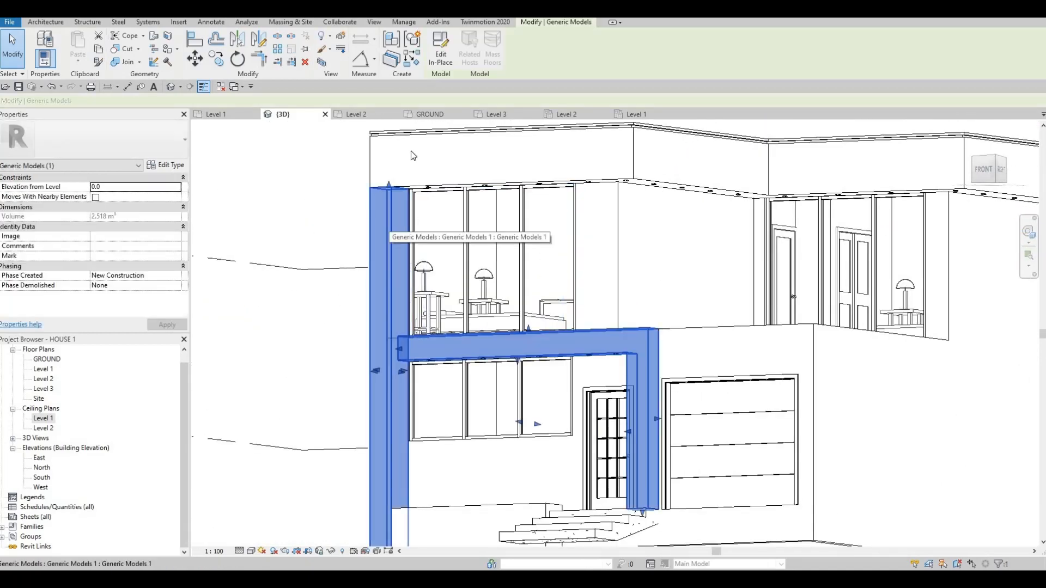
left_click(439, 57)
scroll(389, 190, "up", 3)
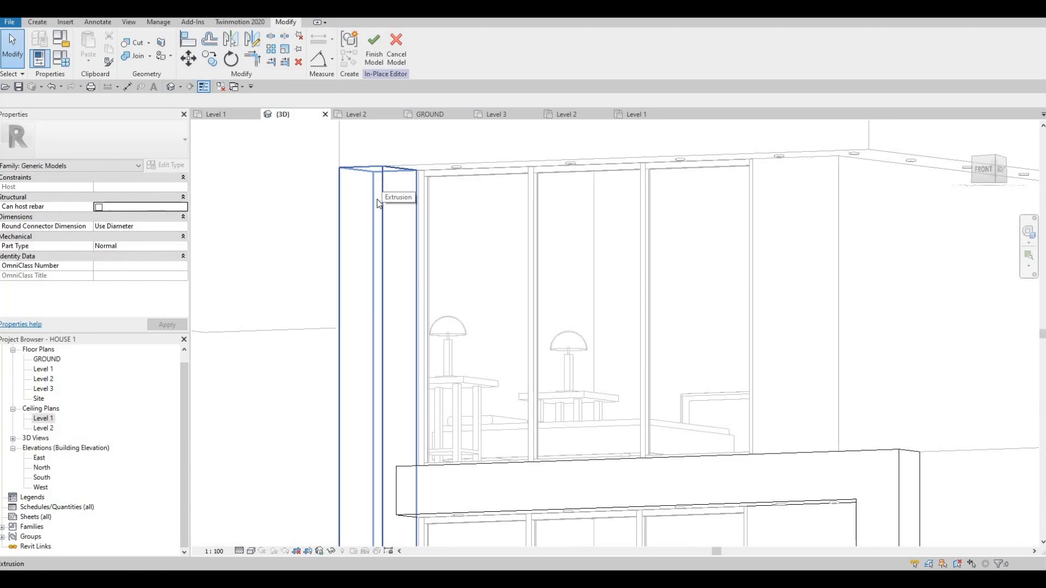
left_click(379, 204)
double_click(410, 176)
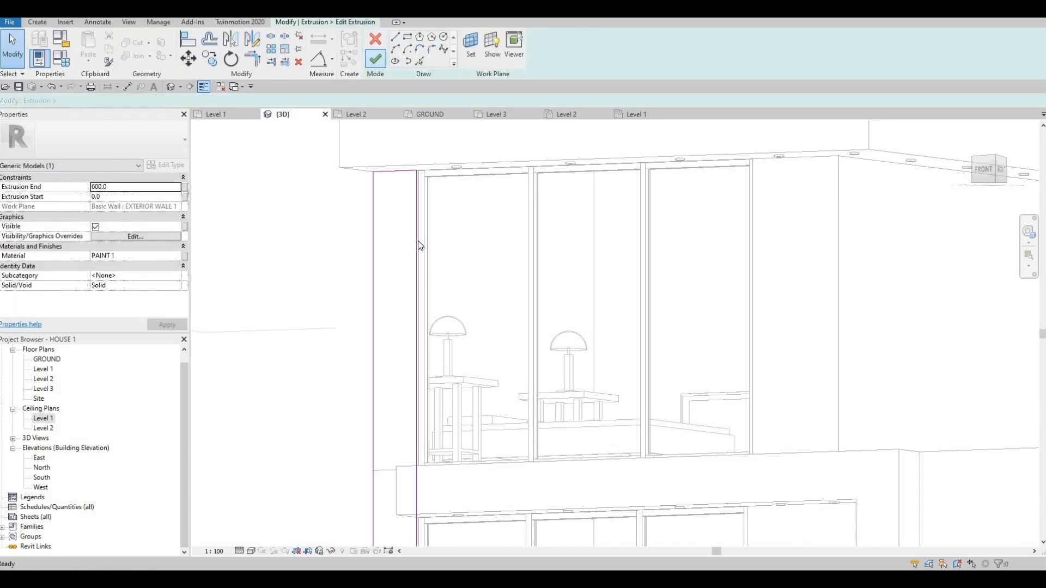
left_click(376, 58)
key("Escape")
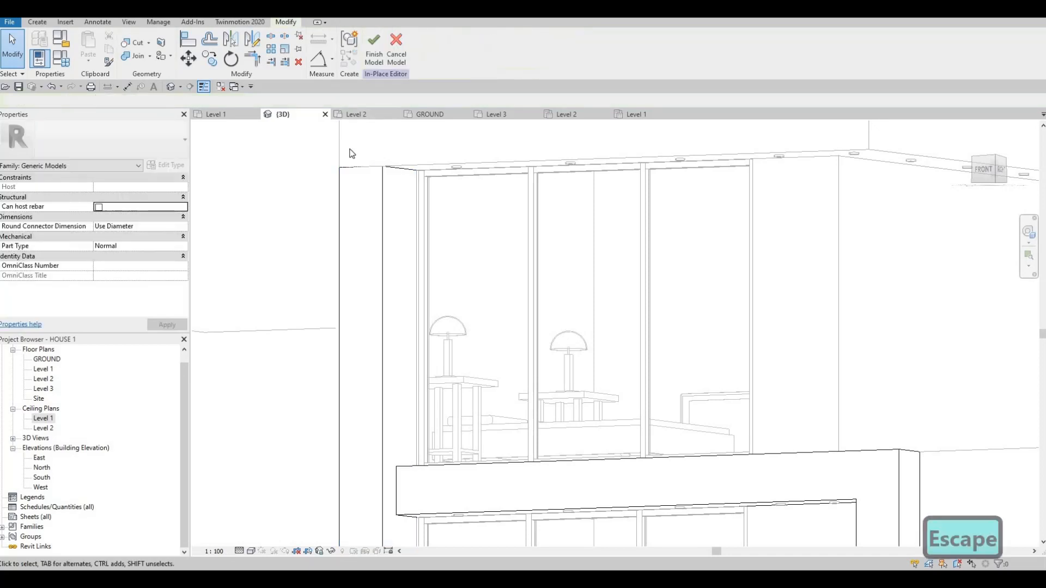
left_click(384, 195)
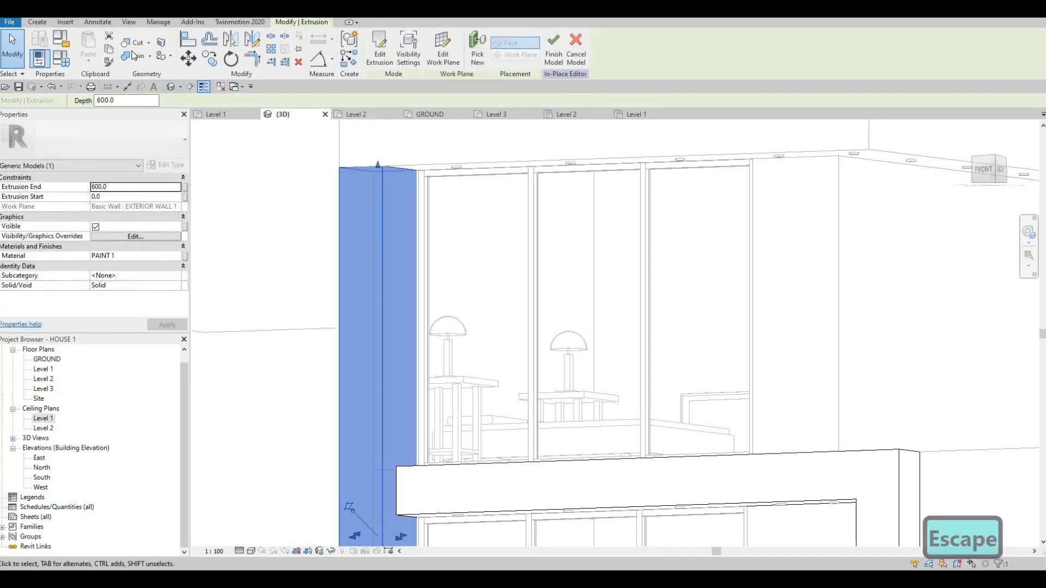
left_click(66, 22)
left_click(37, 22)
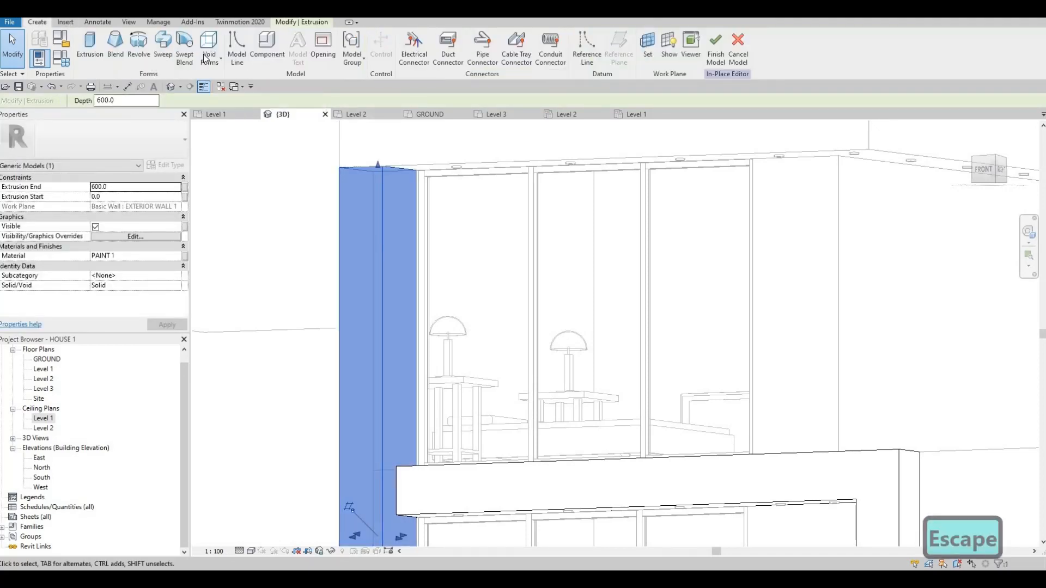
left_click(209, 49)
left_click(233, 74)
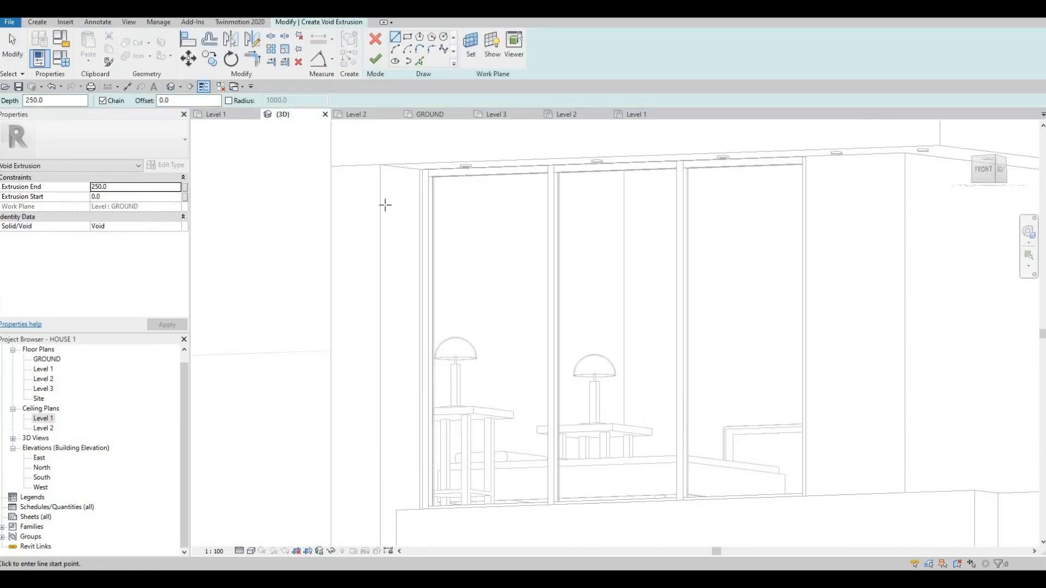
key("Tab")
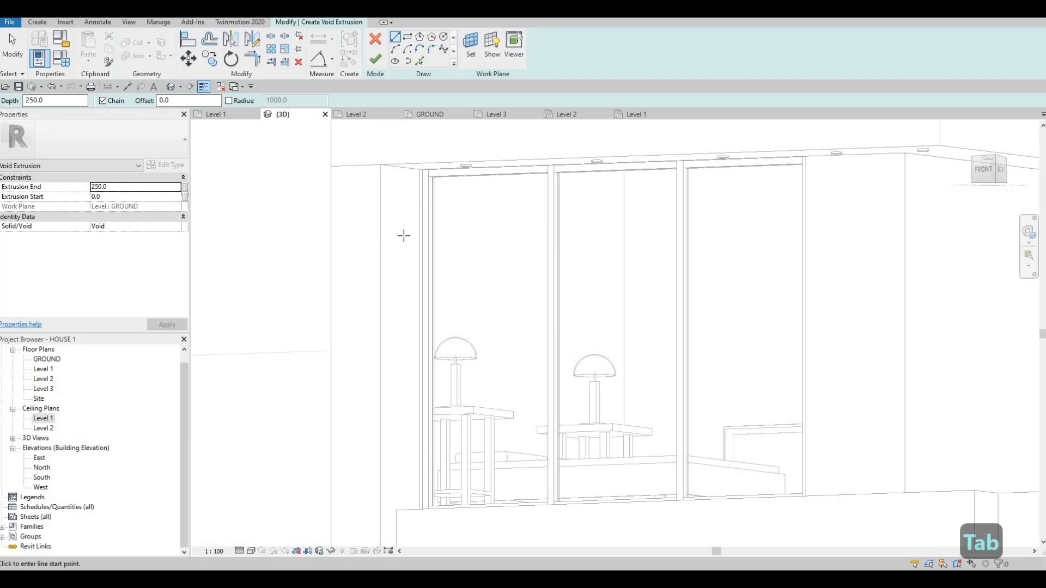
middle_click_drag(404, 236, 401, 115)
scroll(403, 175, "down", 5)
middle_click_drag(405, 272, 397, 219)
scroll(393, 201, "down", 1)
key("Escape")
key("Escape")
key("Escape")
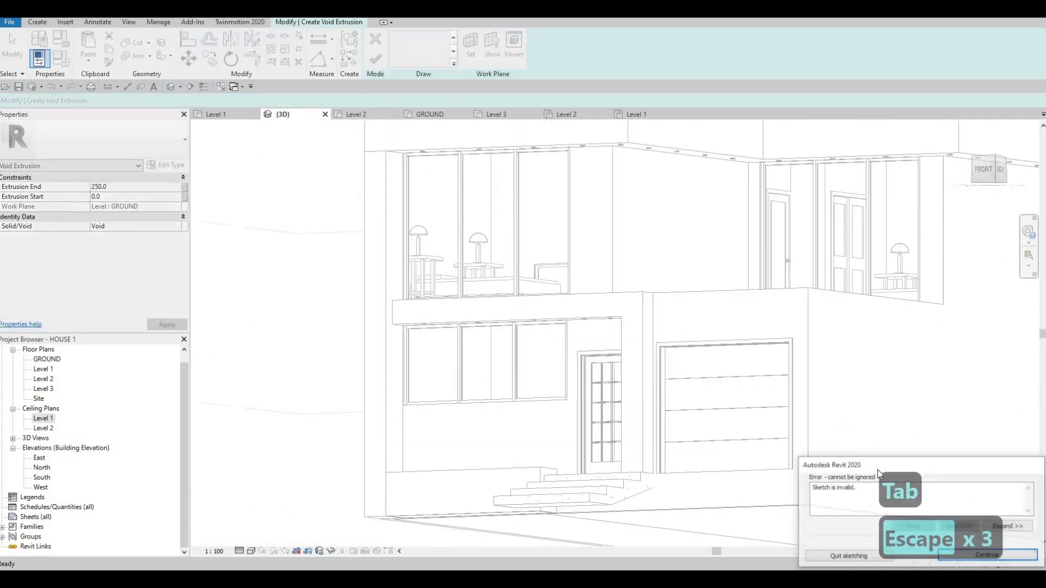
key("Escape")
key("Escape")
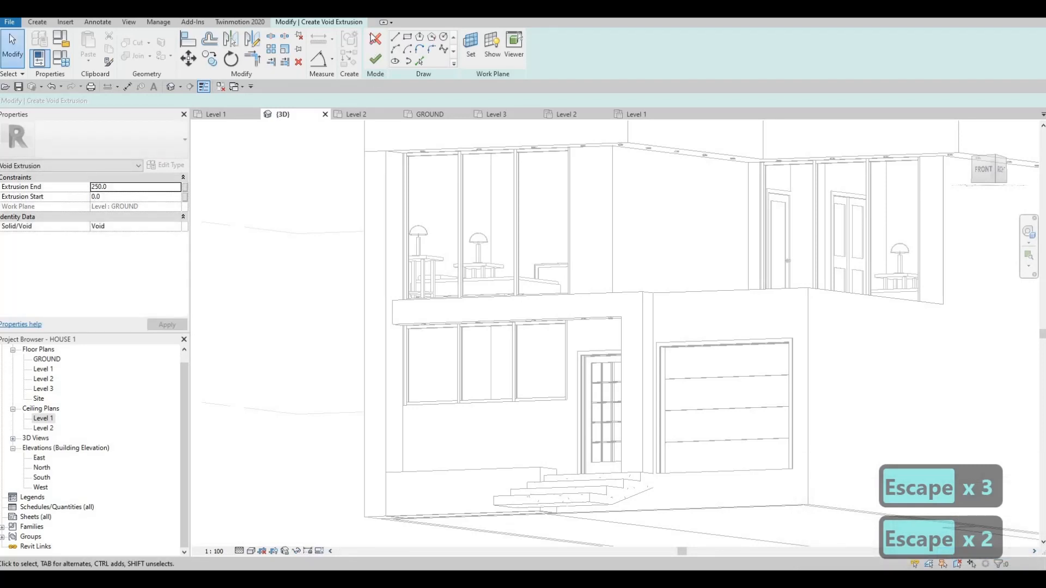
left_click(375, 59)
scroll(368, 239, "up", 3)
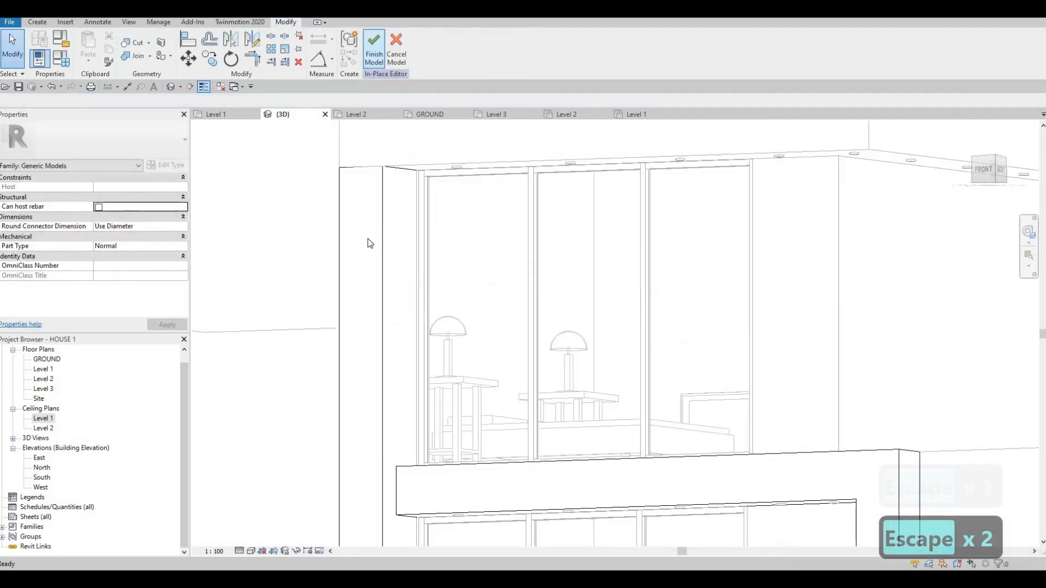
left_click(383, 216)
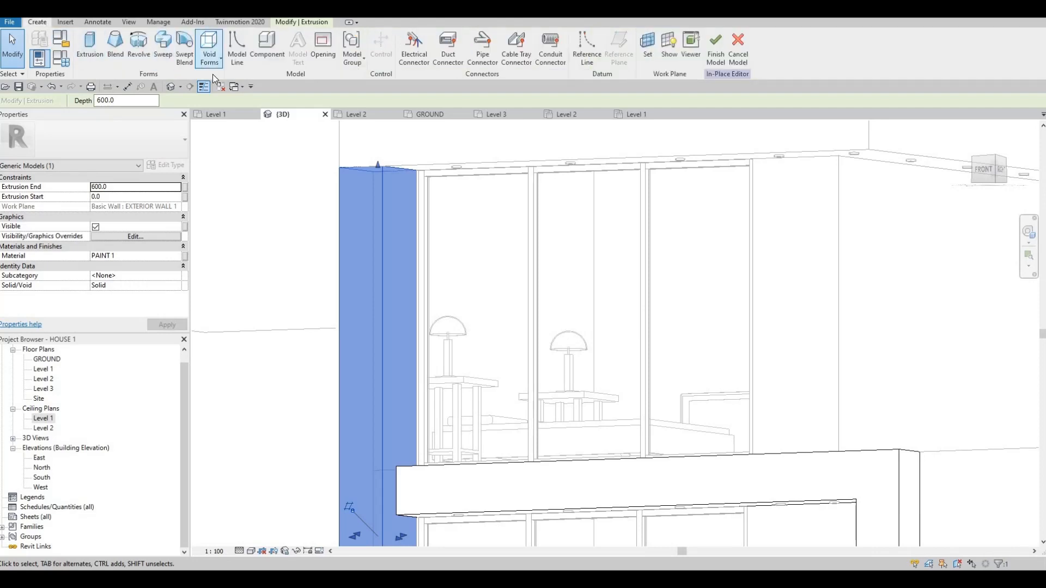
left_click(211, 64)
left_click(246, 80)
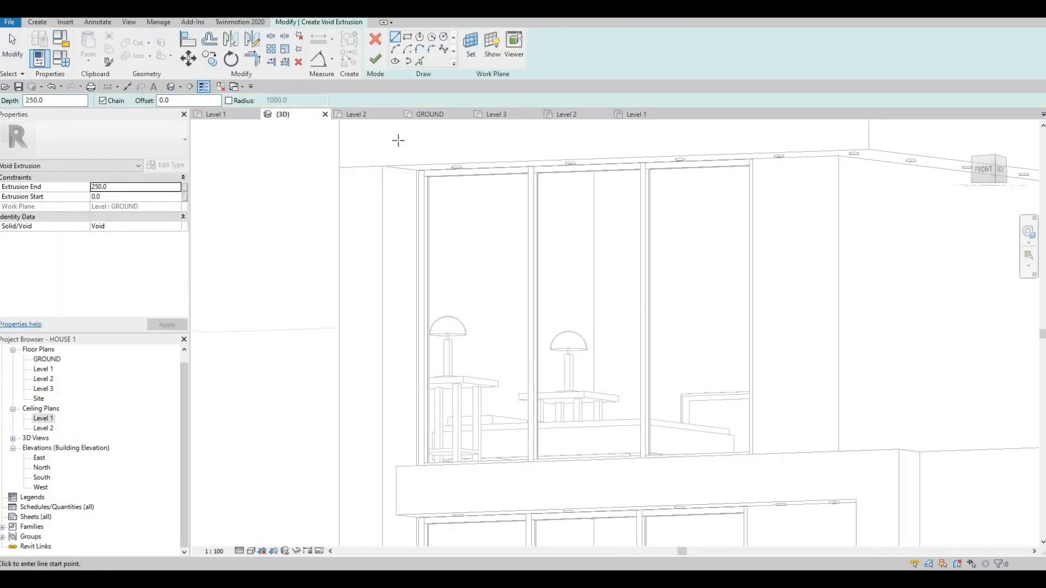
scroll(367, 197, "down", 8)
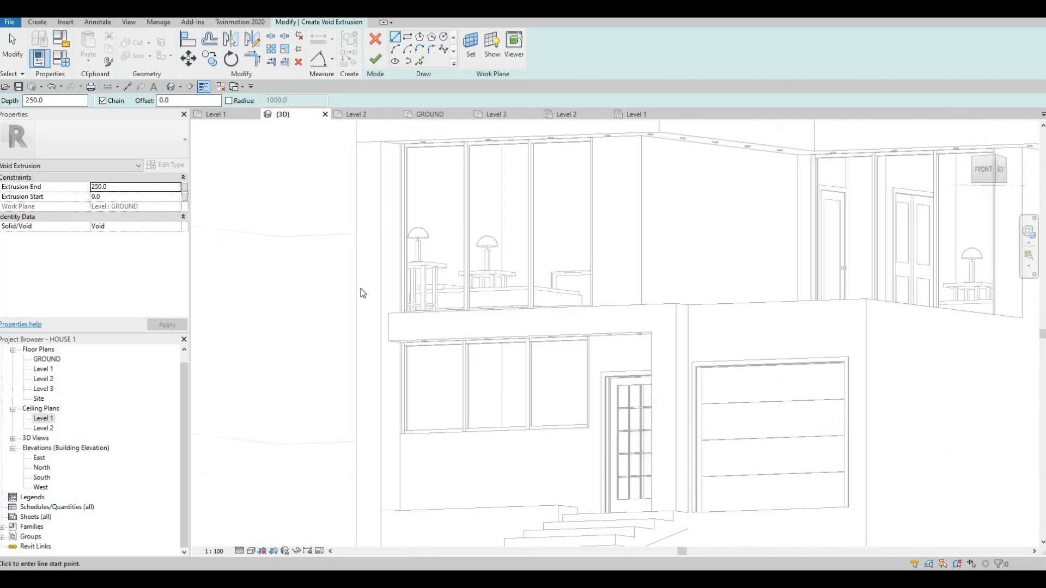
key("Escape")
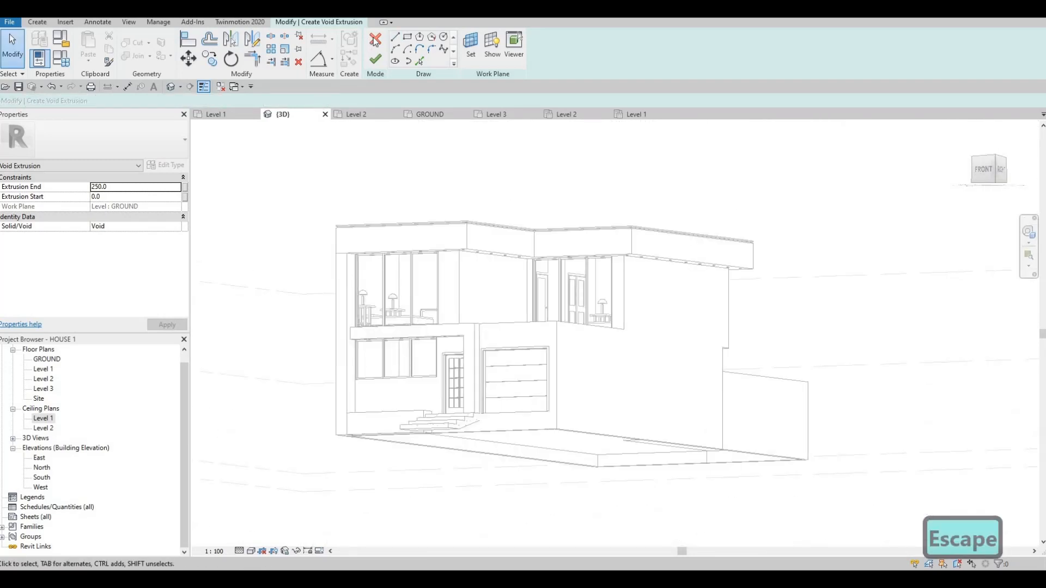
left_click(382, 43)
left_click(398, 48)
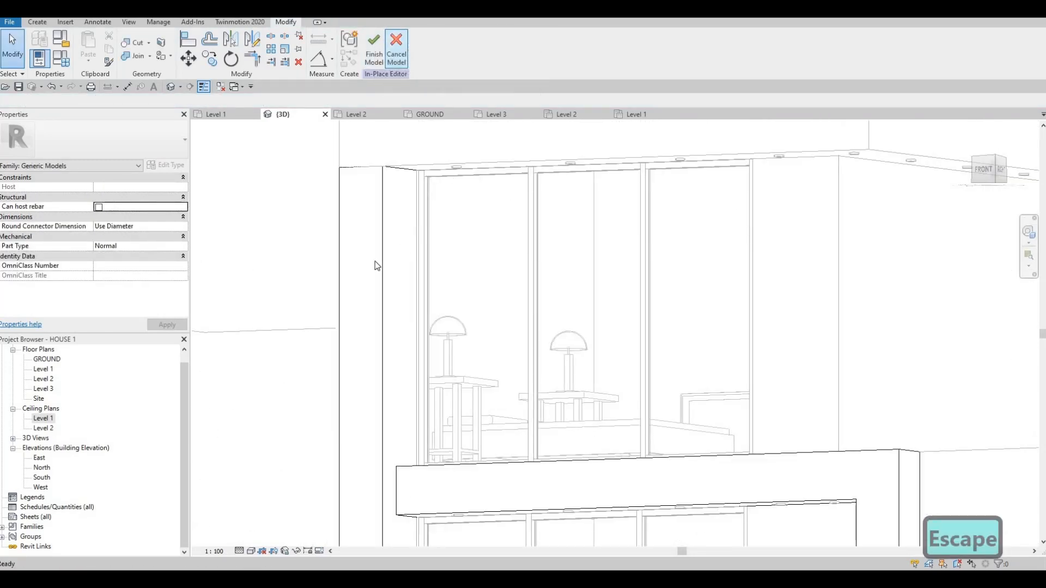
key("Escape")
Step: Examine the front corner column and entrance frame from several angles in the 3D view
mouse_move(343, 365)
middle_mouse_down("shift")
mouse_move(318, 387)
mouse_move(336, 360)
mouse_move(348, 381)
middle_mouse_up("shift")
middle_click_drag(481, 524, 468, 421, "shift")
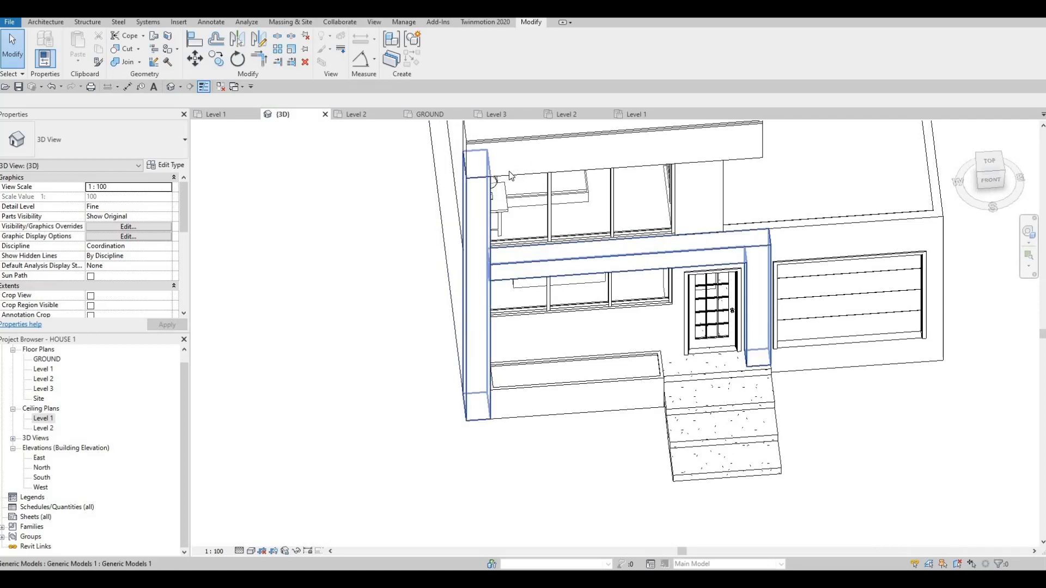
middle_click_drag(486, 400, 444, 357, "shift")
middle_click_drag(390, 166, 393, 256)
middle_click_drag(490, 340, 453, 323, "shift")
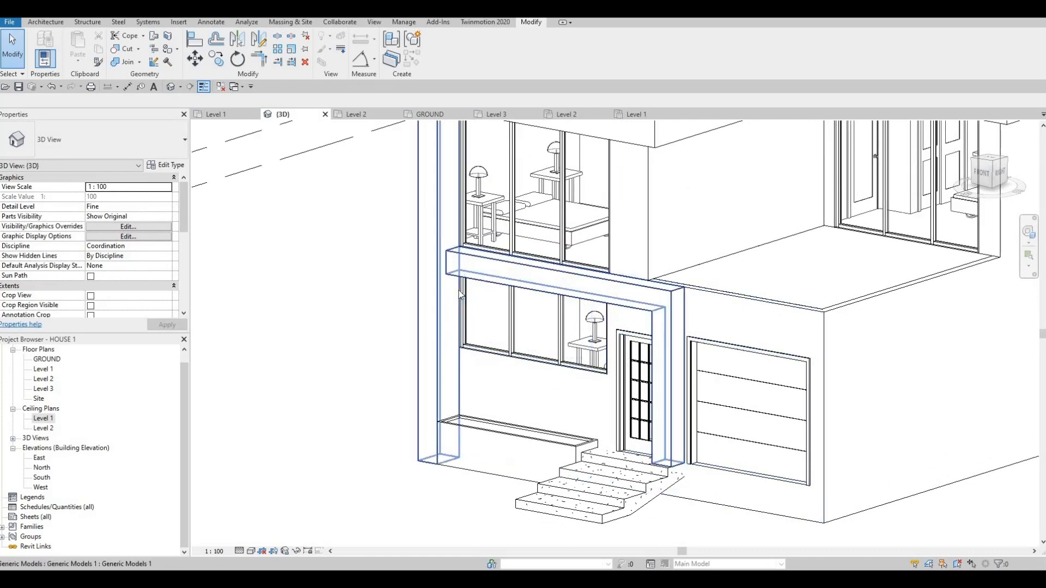
middle_click_drag(390, 286, 427, 338, "shift")
key("Escape")
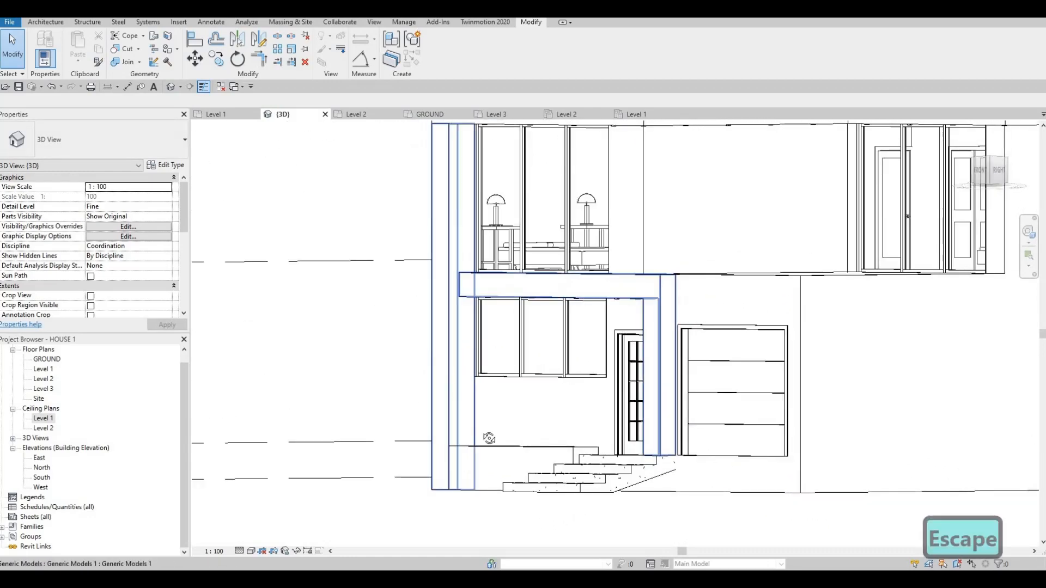
key("Escape")
middle_click_drag(664, 335, 632, 292, "shift")
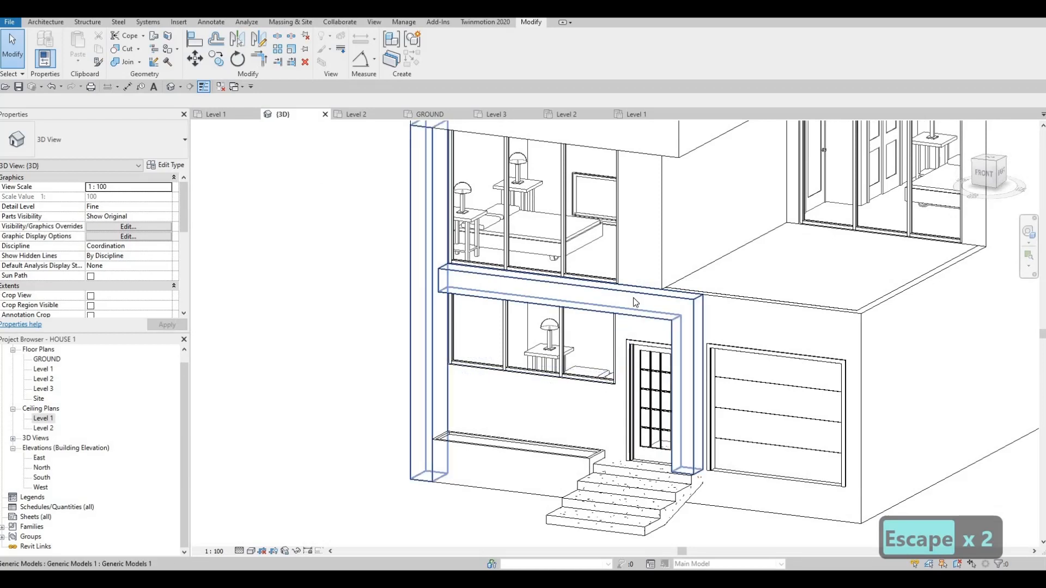
Step: Open the generic model of the corner column and entrance frame for in-place editing and start a void extrusion
left_click(632, 298)
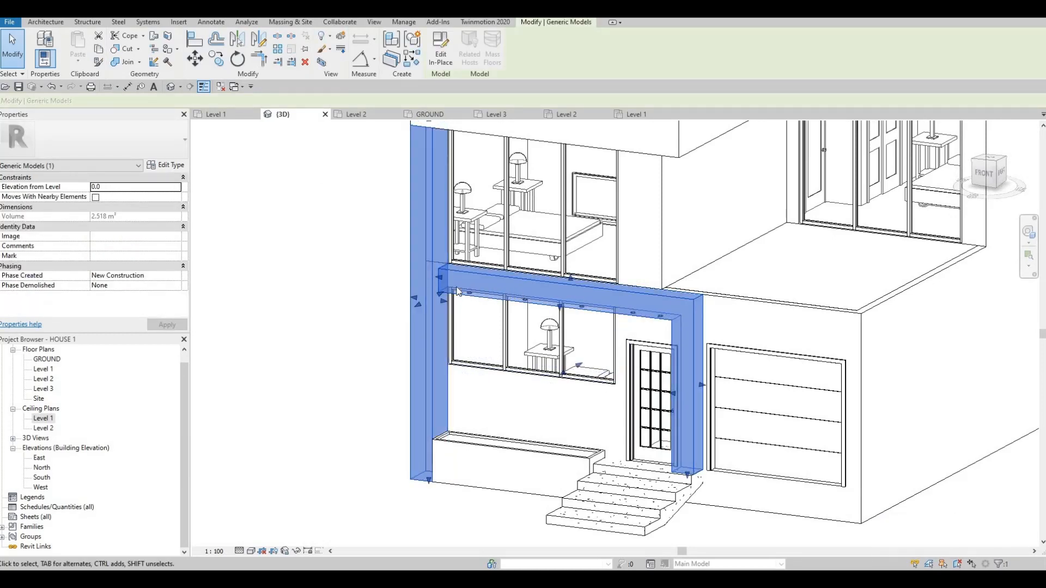
double_click(517, 287)
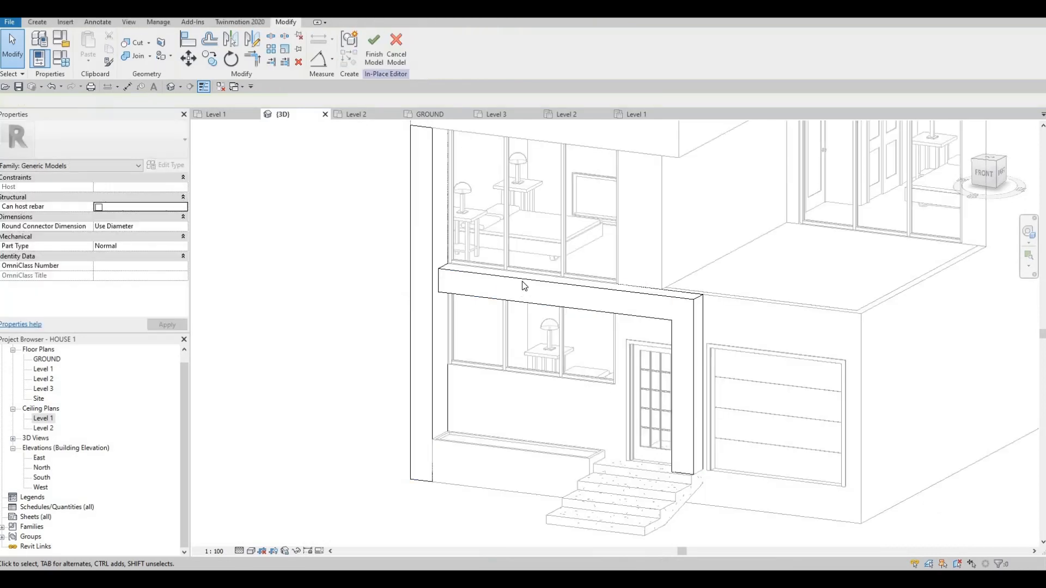
left_click(37, 22)
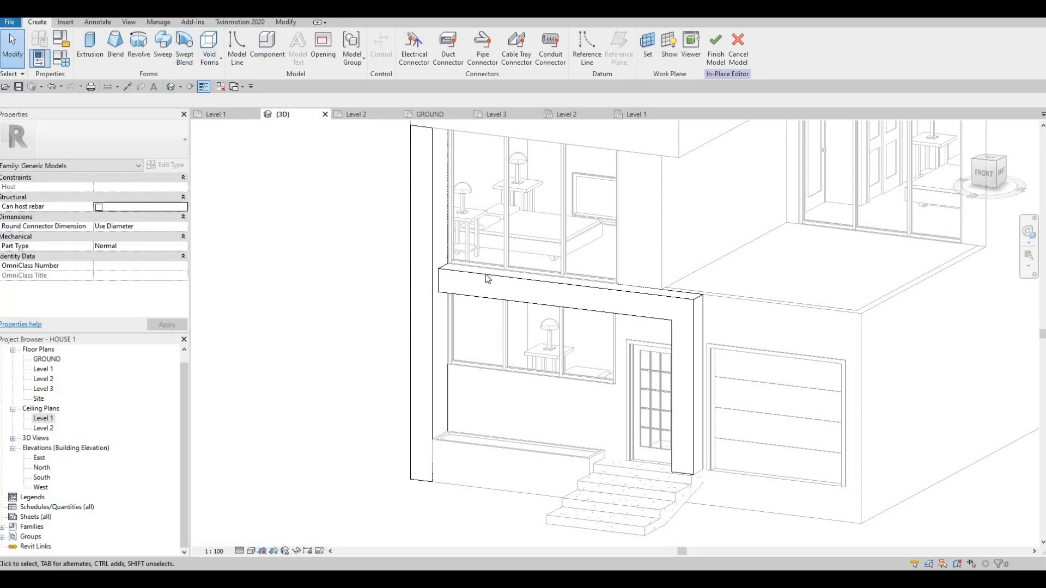
left_click(486, 274)
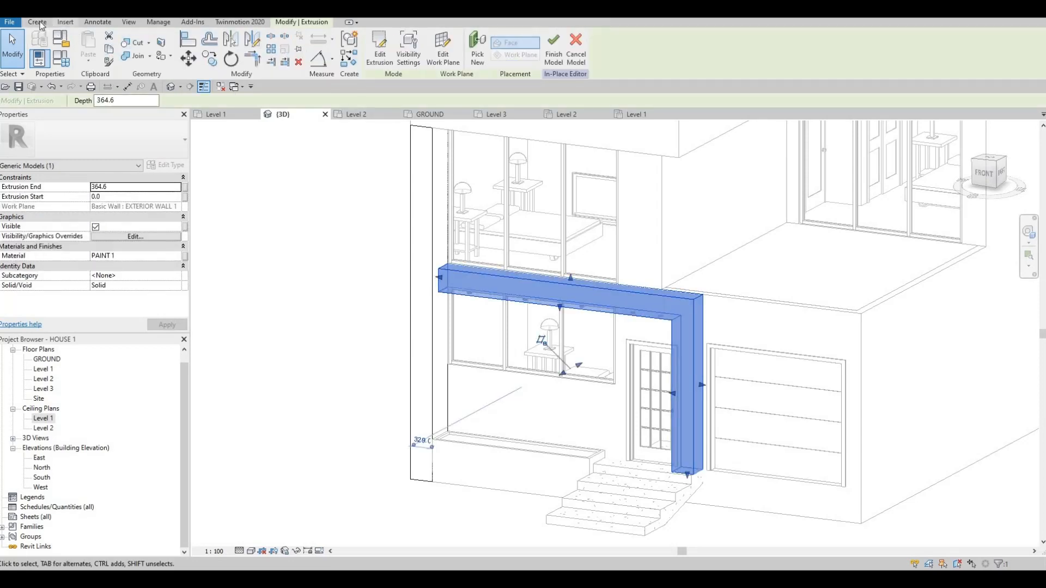
scroll(219, 59, "up", 7)
left_click(210, 58)
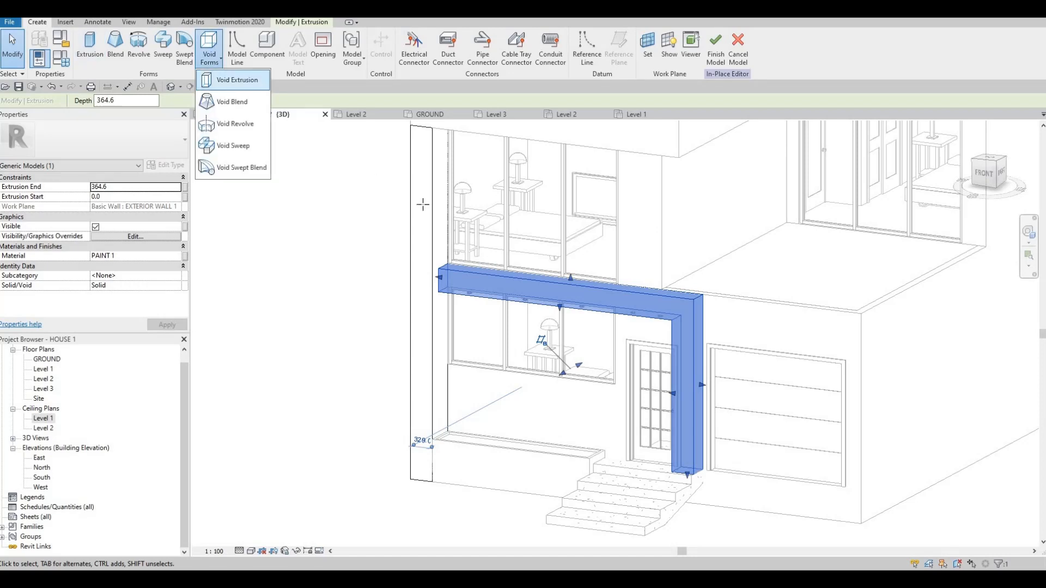
left_click(229, 76)
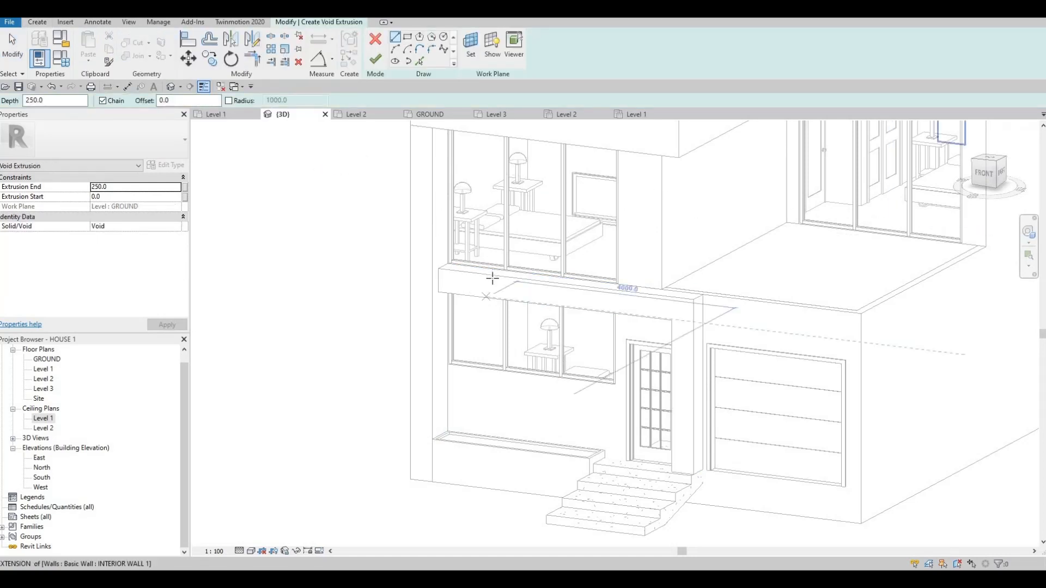
Step: Set the void extrusion's work plane by picking the face of the lower front beam in the 3D view
key("Tab")
key("Tab")
key("Tab")
scroll(585, 357, "down", 3)
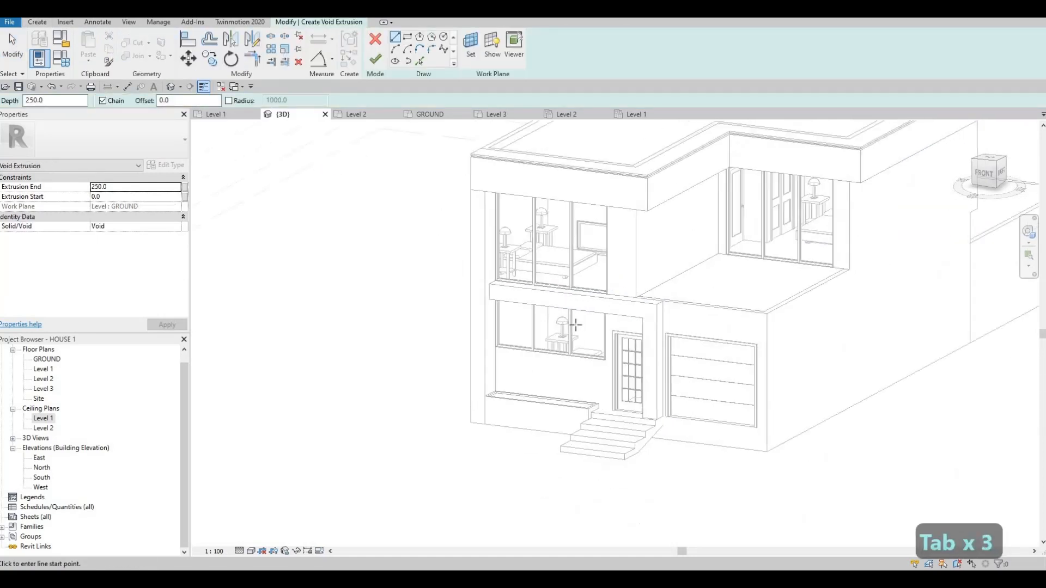
middle_click_drag(576, 324, 557, 333)
scroll(568, 326, "up", 2)
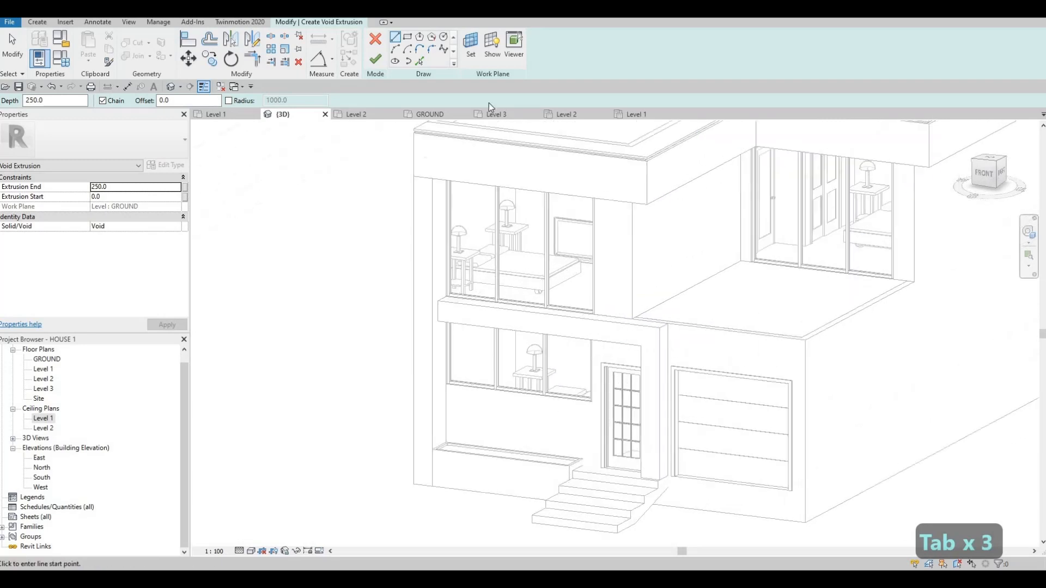
left_click(472, 58)
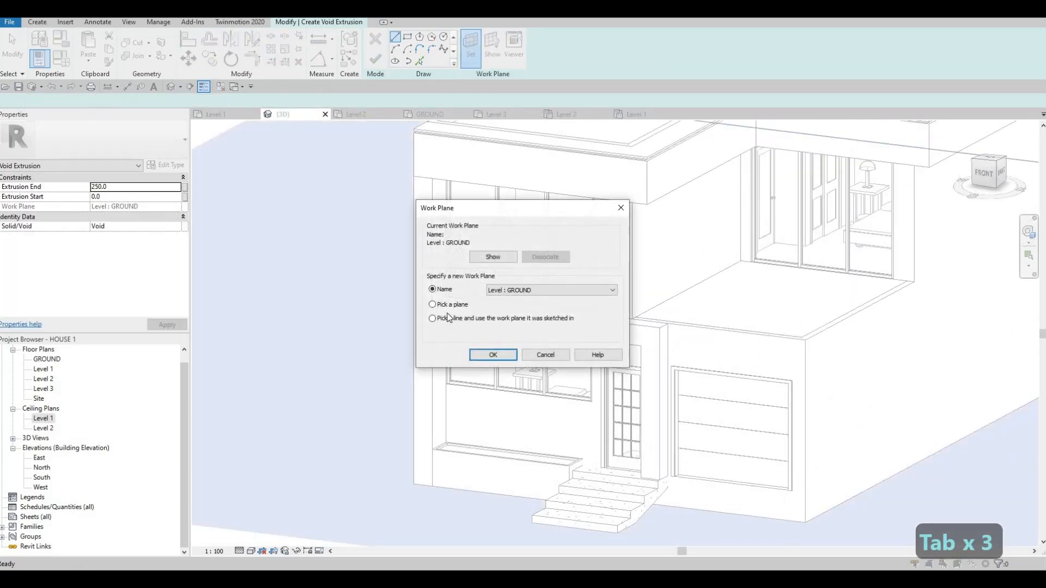
key("Return")
left_click(509, 314)
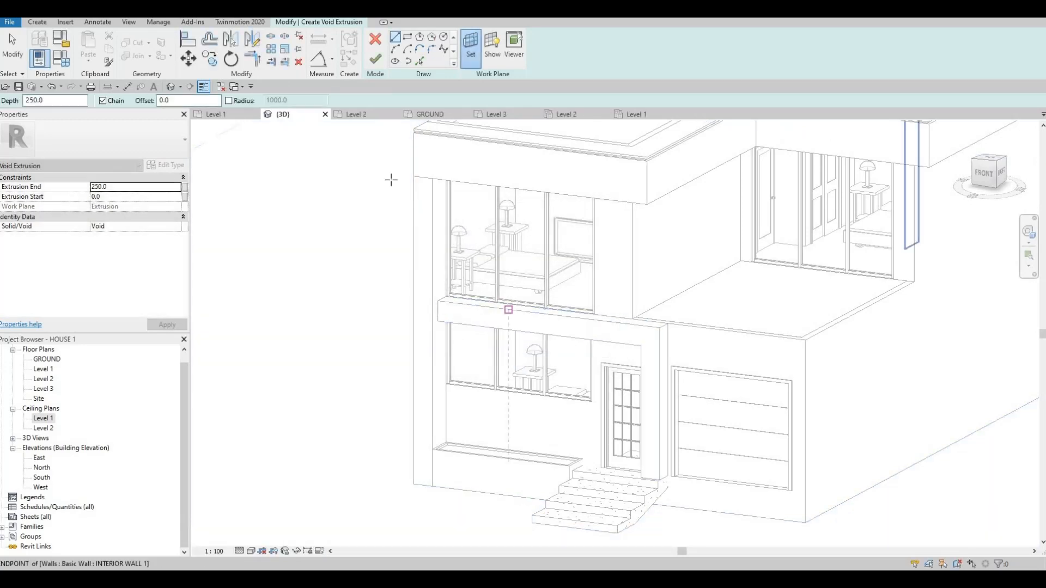
Step: Keep the void extrusion sketch active and open the South elevation at the house front
left_click(374, 58)
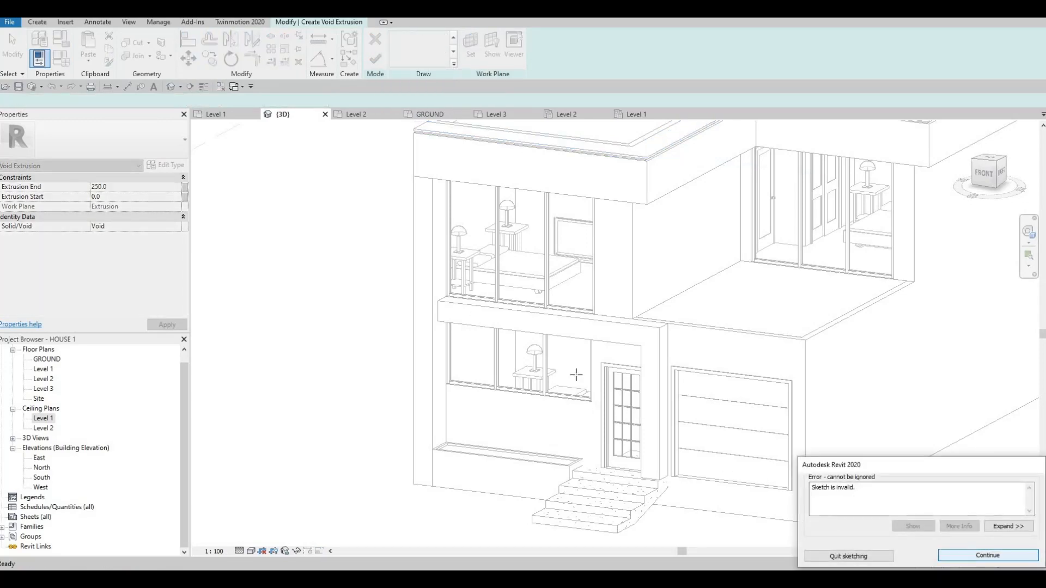
key("Return")
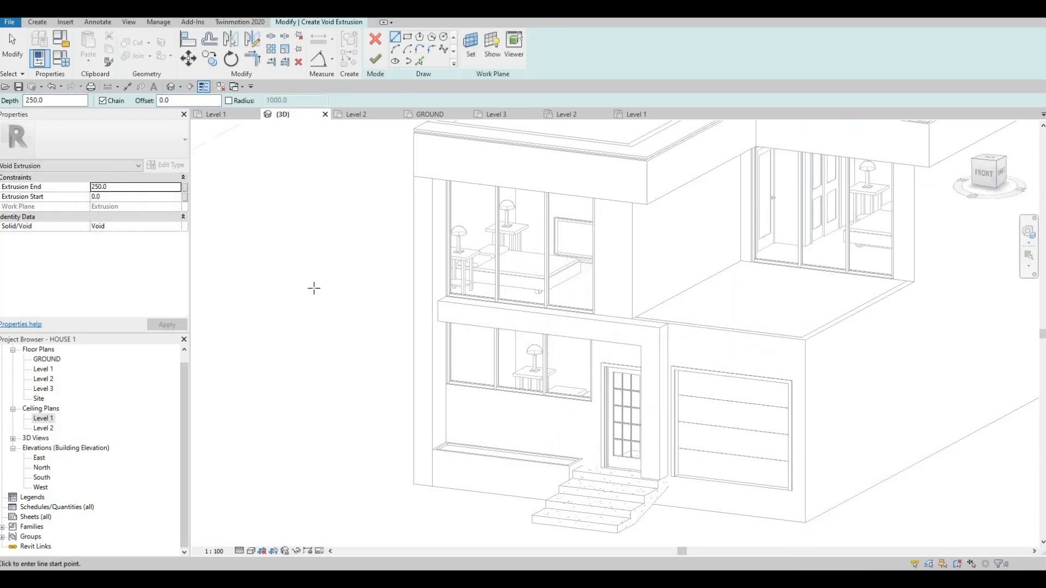
double_click(43, 477)
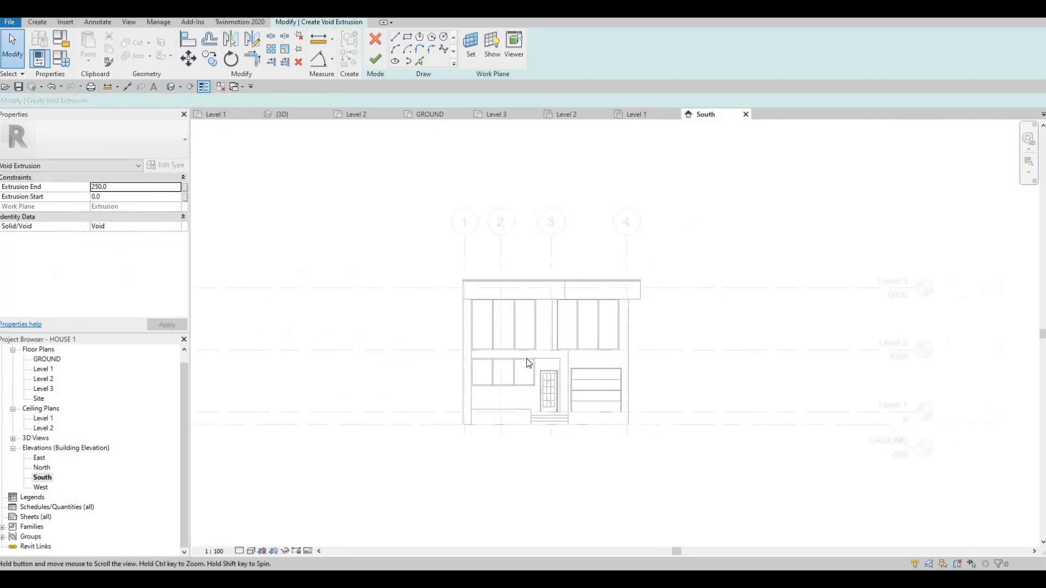
scroll(530, 383, "up", 2)
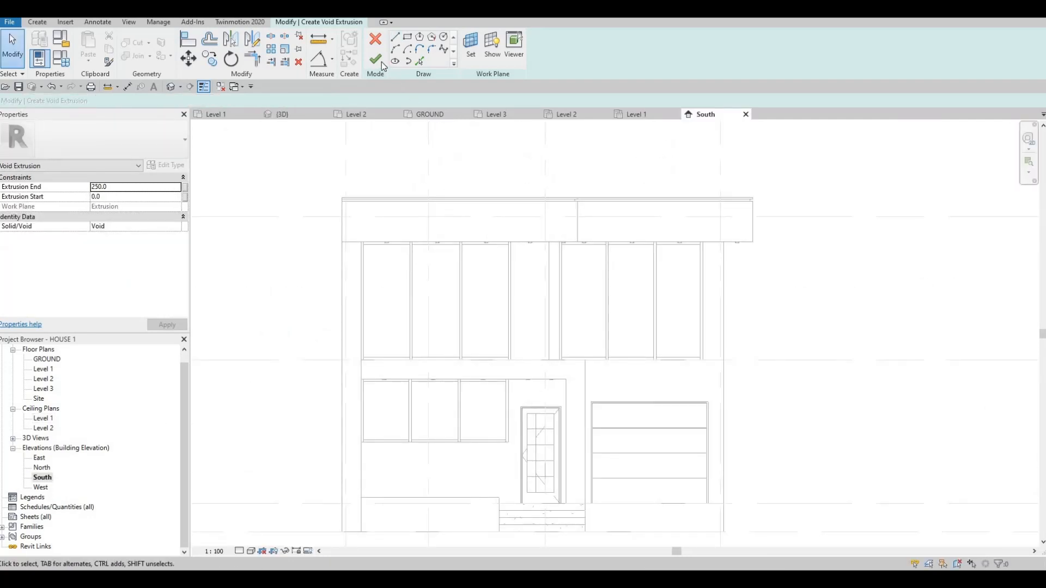
Step: Pick the front face of the entrance frame's beam as the void sketch's work plane in the South elevation
key("Escape")
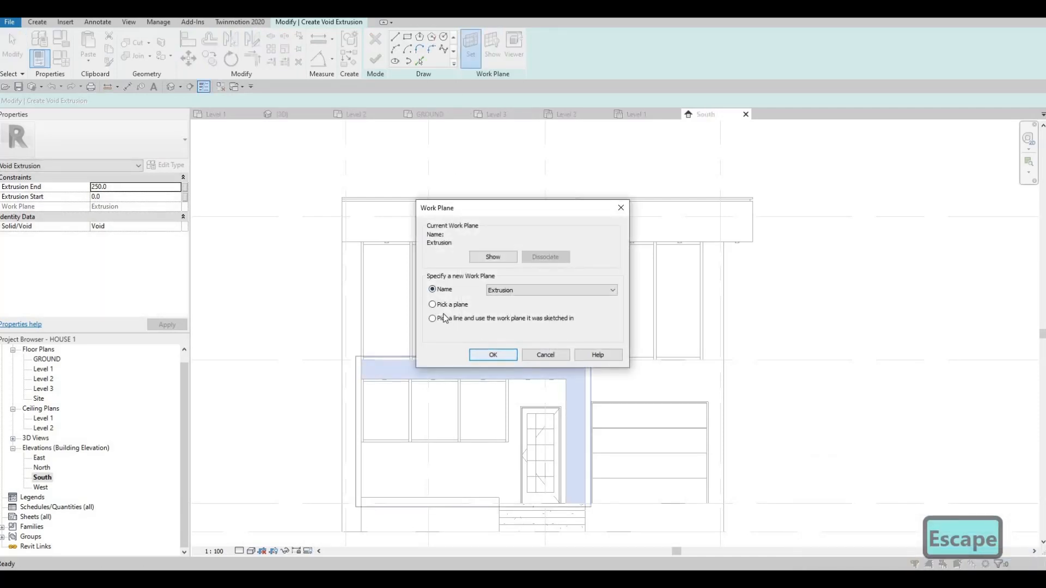
left_click(432, 304)
left_click(492, 354)
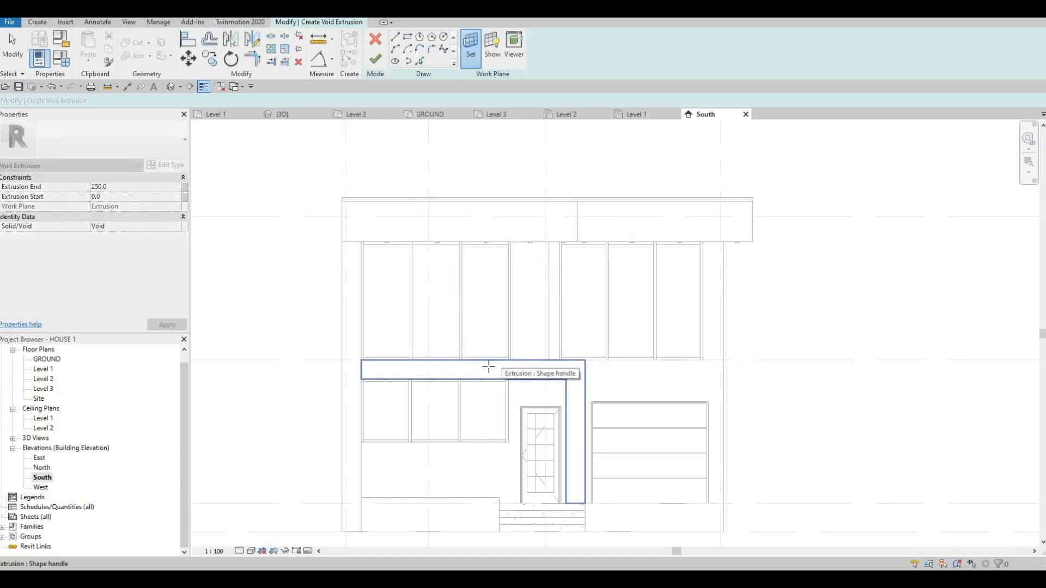
left_click(488, 366)
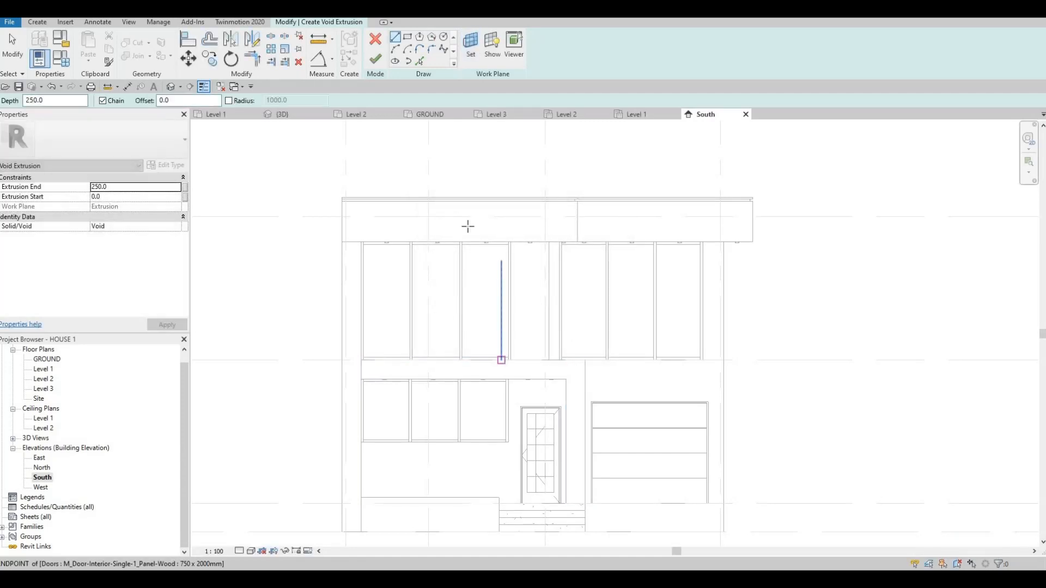
Step: Try to finish the void extrusion without a sketched profile
left_click(378, 72)
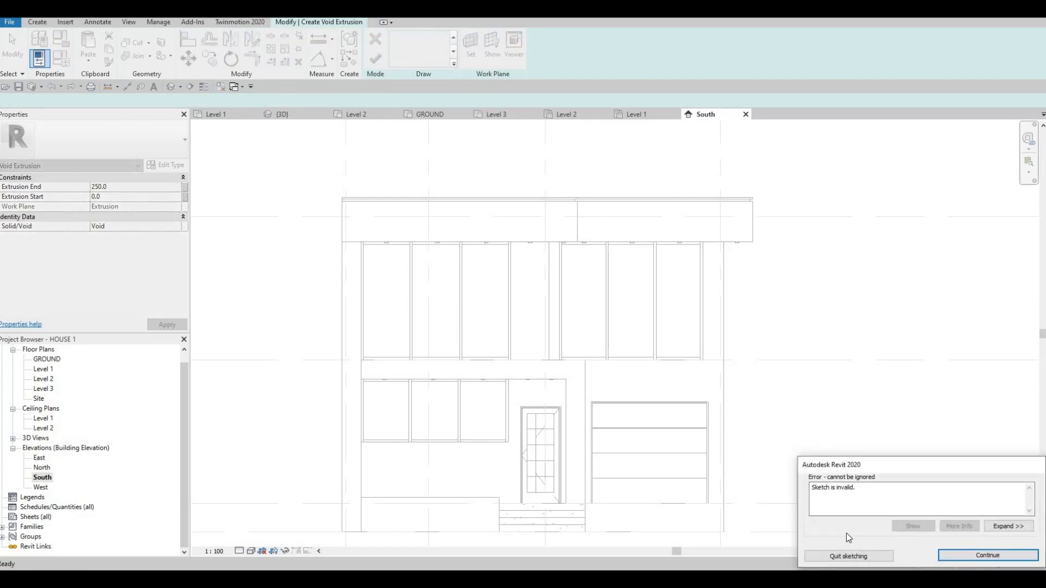
key("Escape")
key("Escape")
key("Escape")
left_click(373, 60)
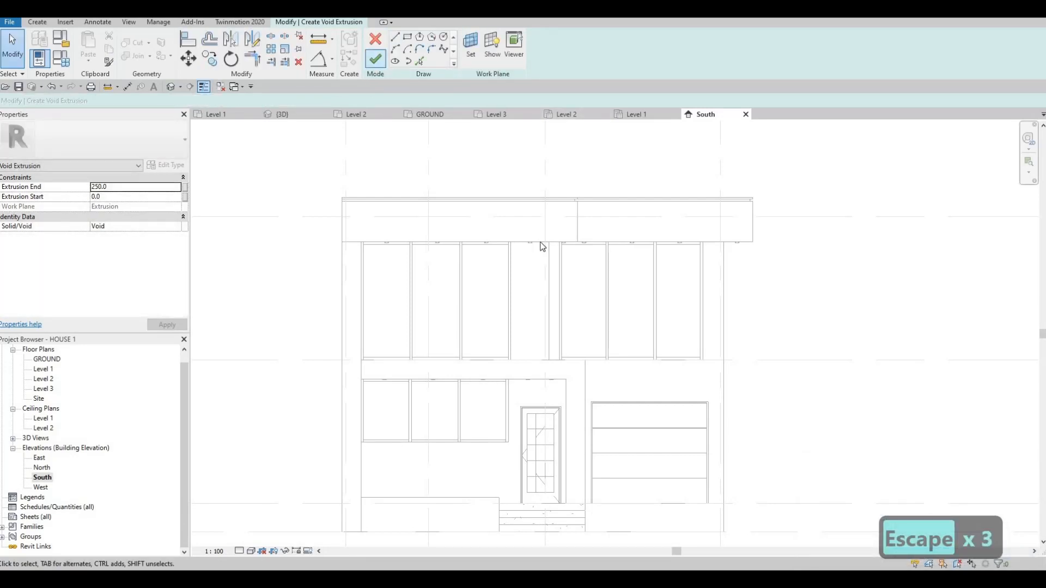
Step: Discard the void extrusion sketch and finish editing the in-place model
key("Escape")
left_click(375, 38)
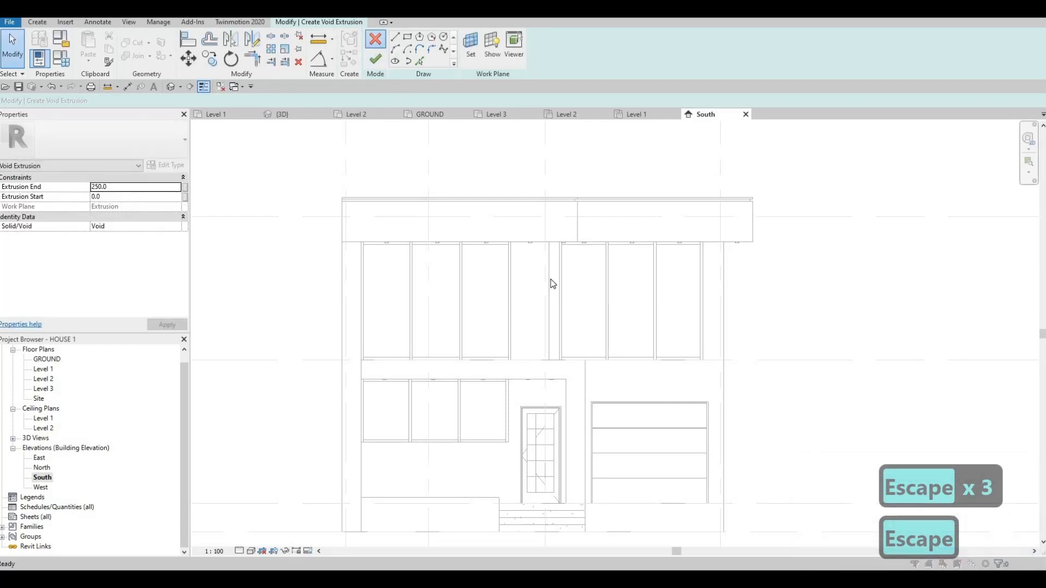
key("Escape")
key("Escape")
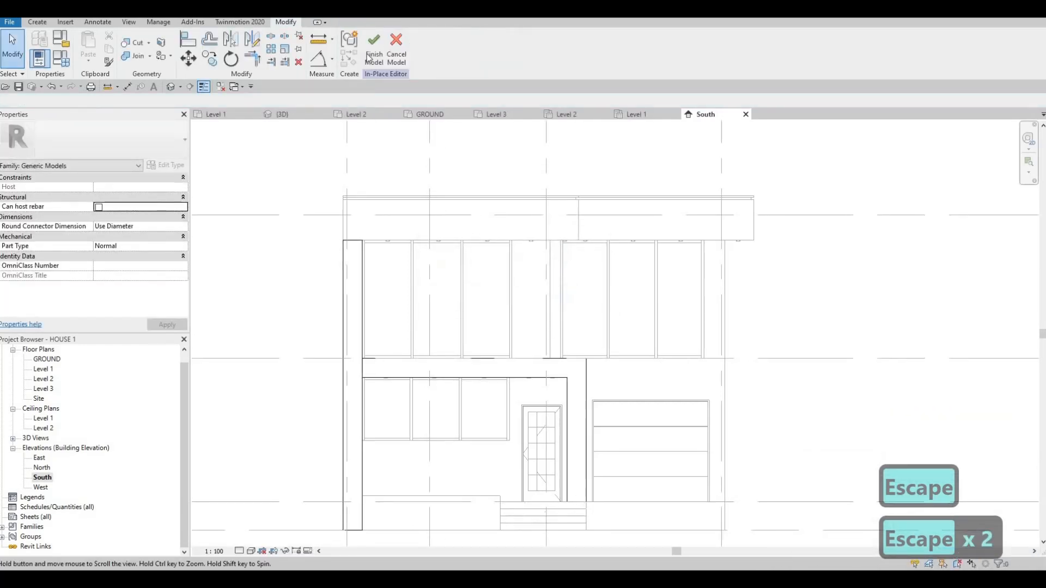
scroll(523, 287, "down", 2)
key("Escape")
key("Escape")
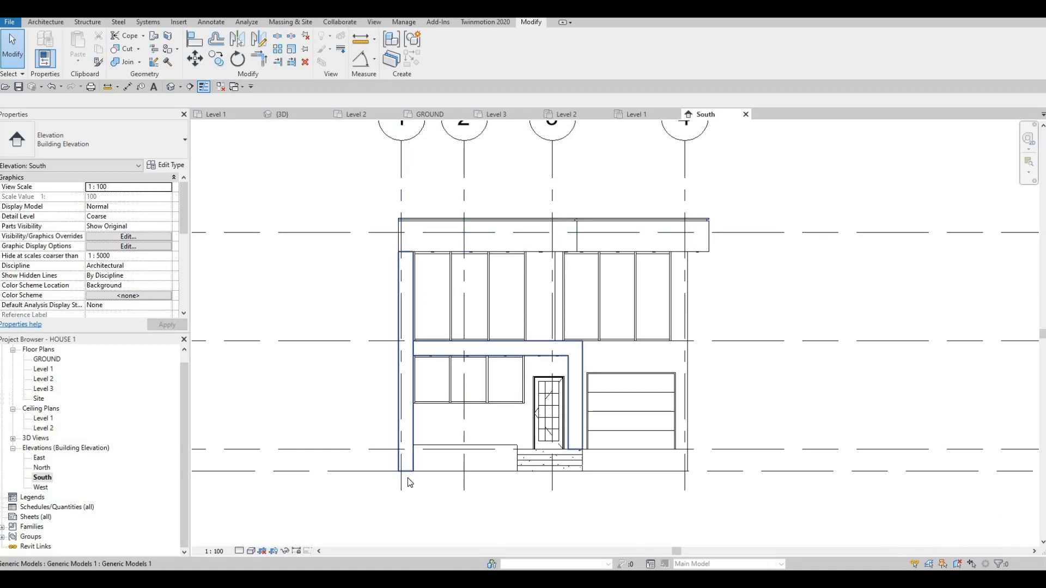
Step: Reopen the in-place column and entrance frame model in the 3D view and edit the tall front column's extrusion sketch
middle_click_drag(463, 458, 443, 490)
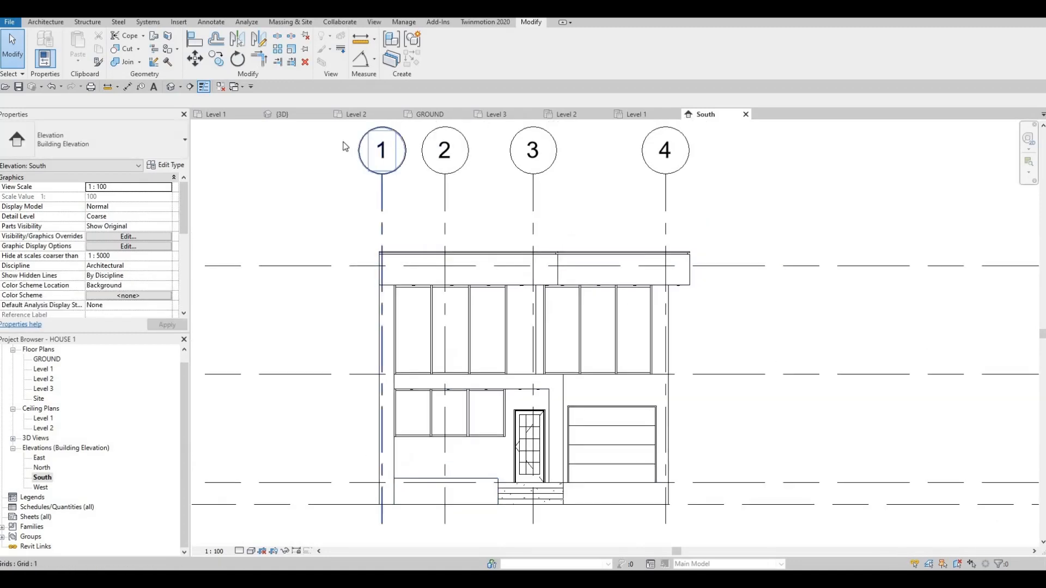
left_click(285, 114)
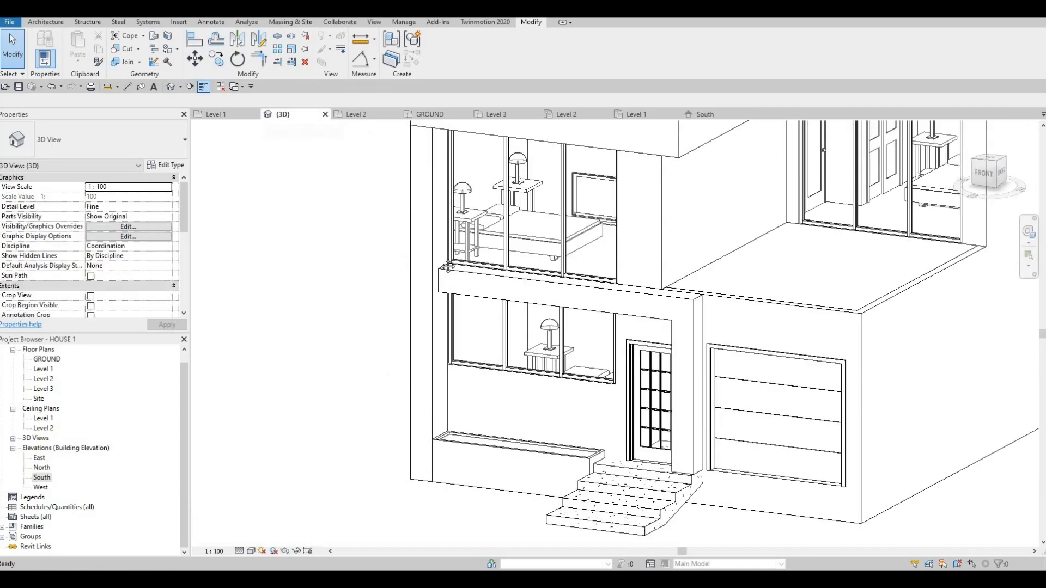
double_click(452, 268)
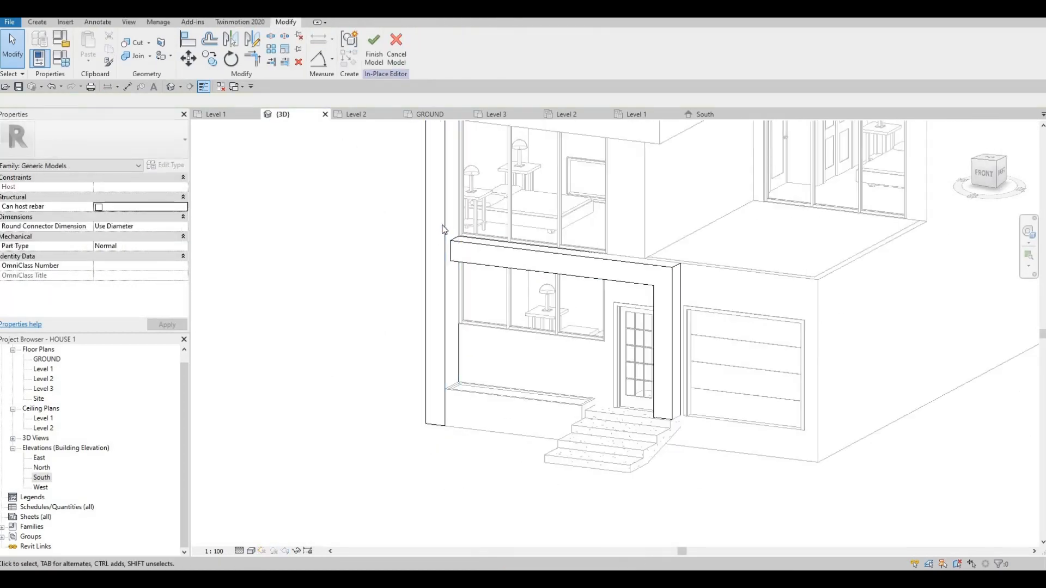
left_click(428, 129)
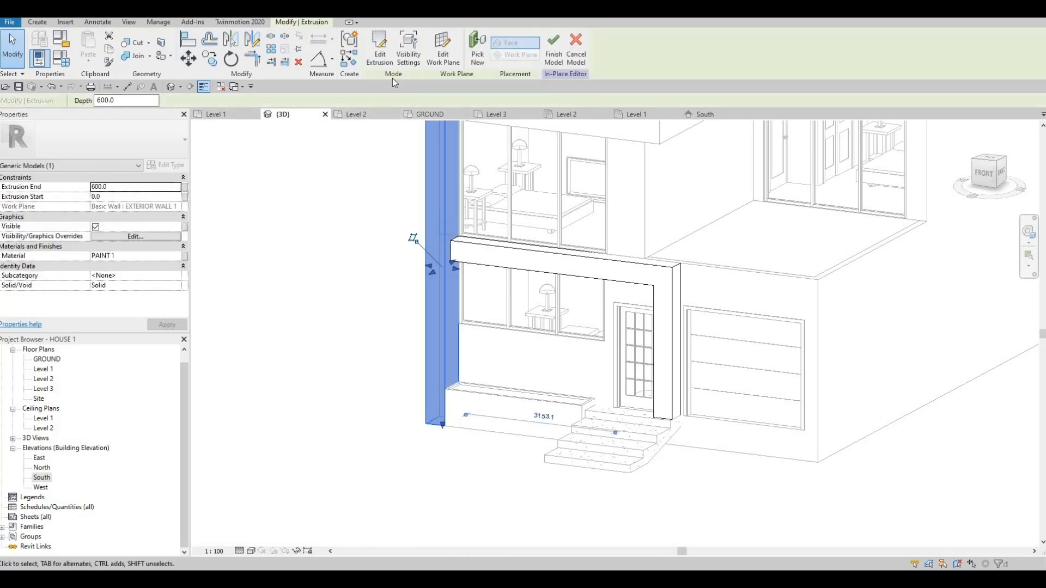
left_click(376, 57)
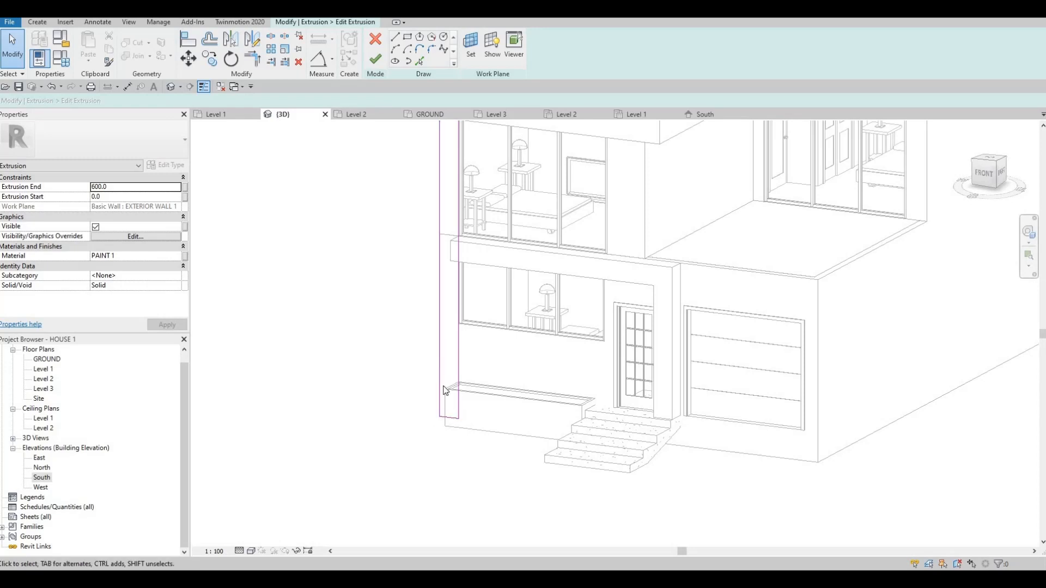
Step: Delete the entire four-line profile from the front column's extrusion sketch
middle_click_drag(463, 156, 457, 202)
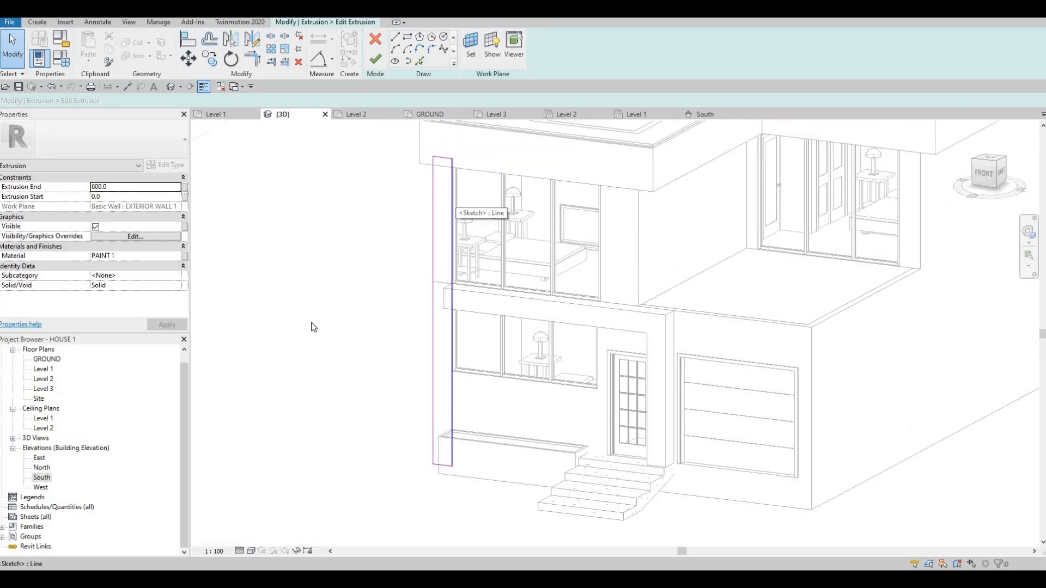
middle_click_drag(598, 346, 576, 313, "shift")
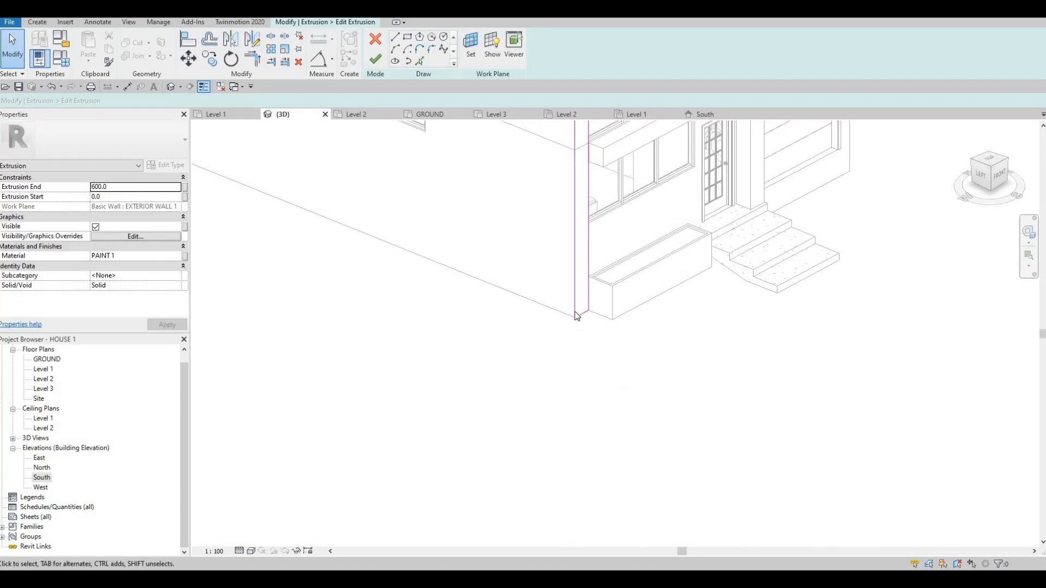
middle_click_drag(581, 228, 575, 275)
scroll(574, 267, "down", 1)
key("Tab")
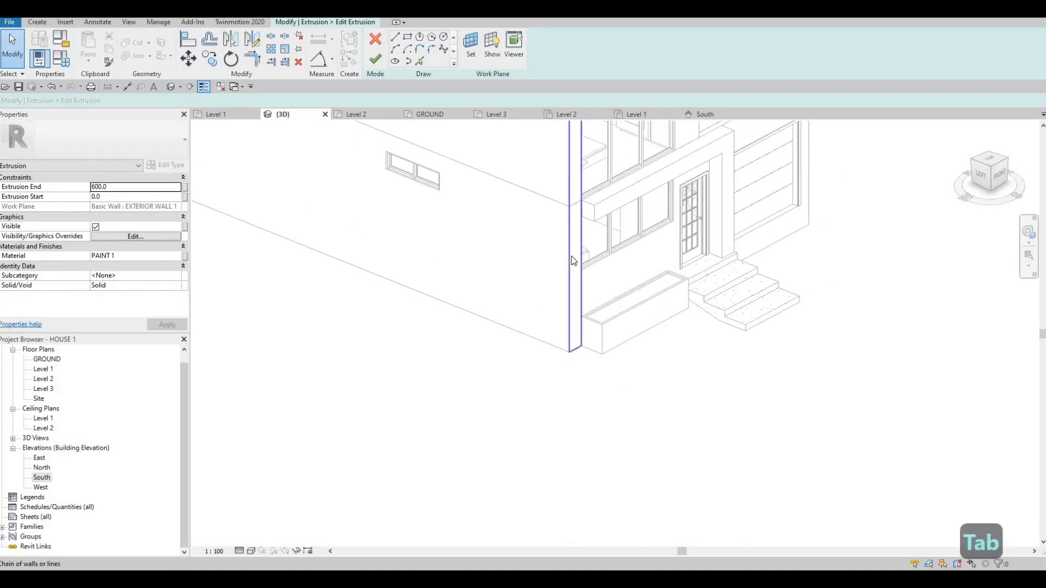
left_click(569, 256)
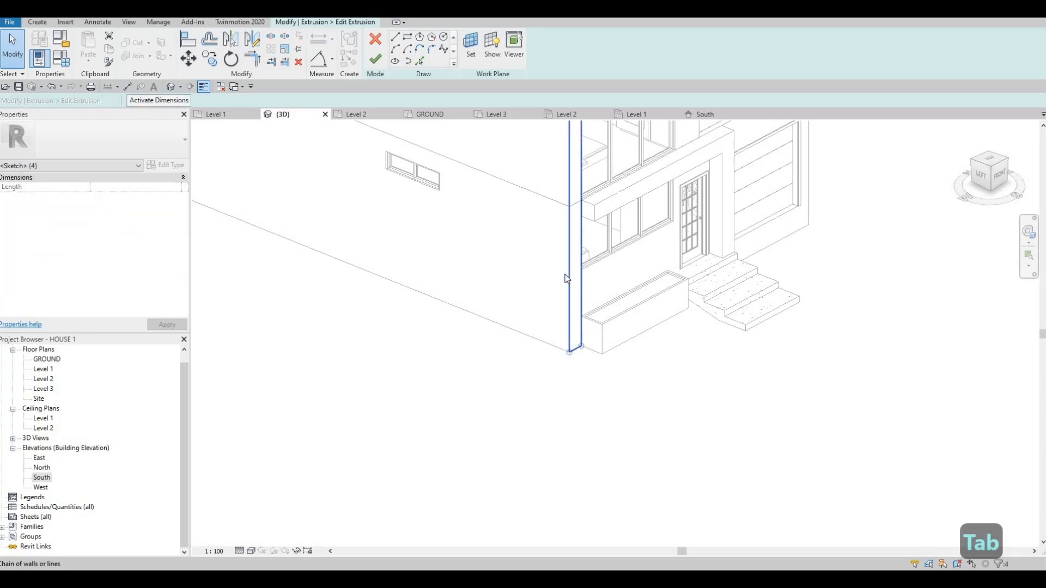
key("Delete")
scroll(559, 334, "down", 2)
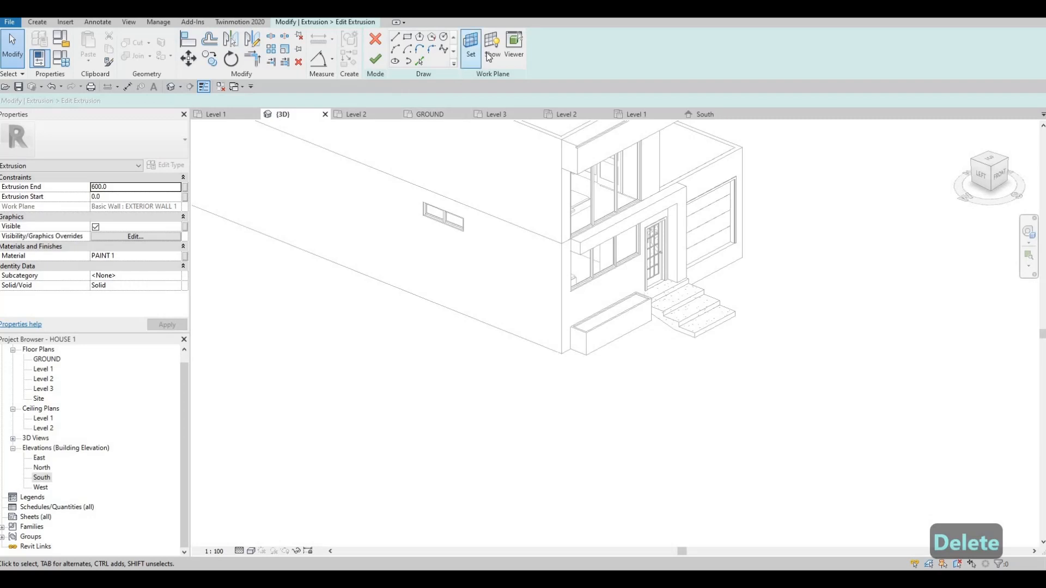
Step: Try to set the column extrusion's work plane to Level : GROUND while in the 3D view
left_click(470, 47)
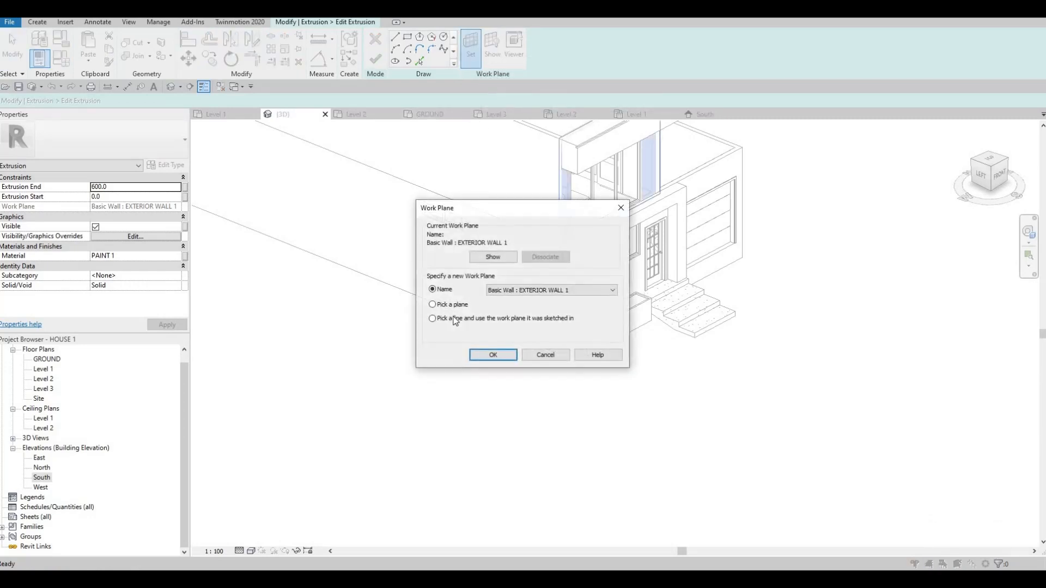
left_click(558, 292)
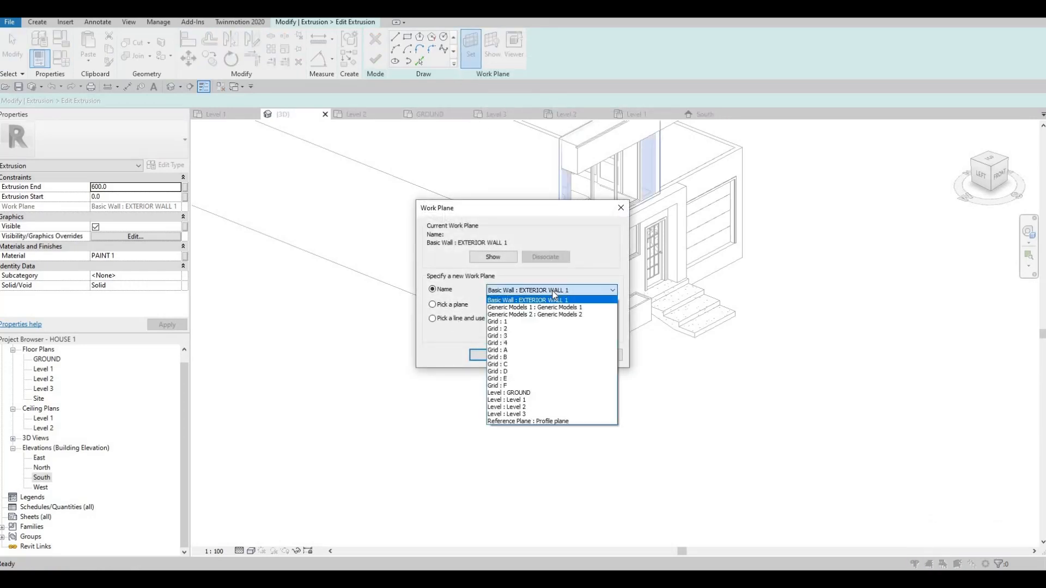
left_click(523, 392)
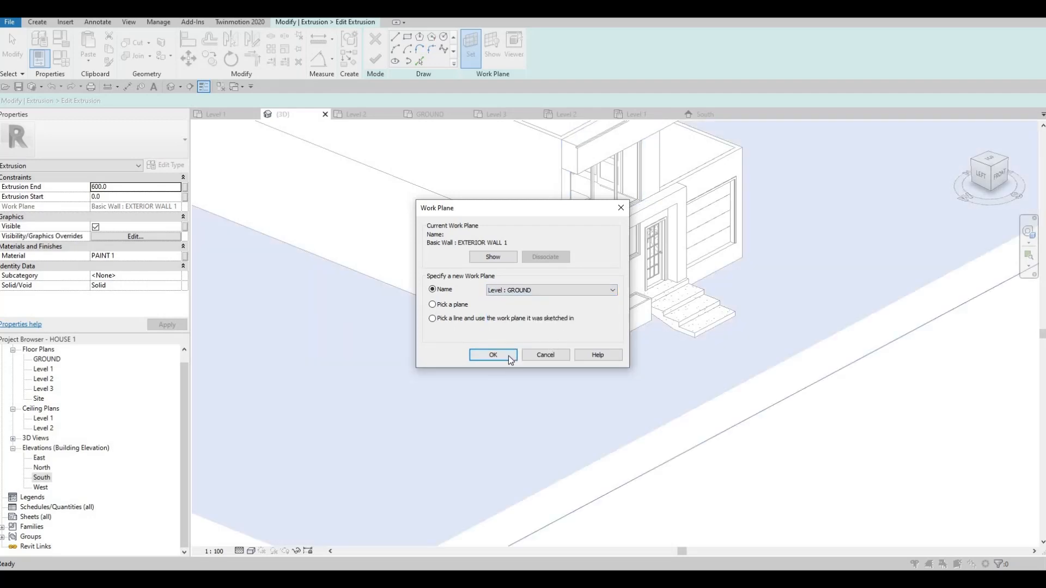
left_click(508, 355)
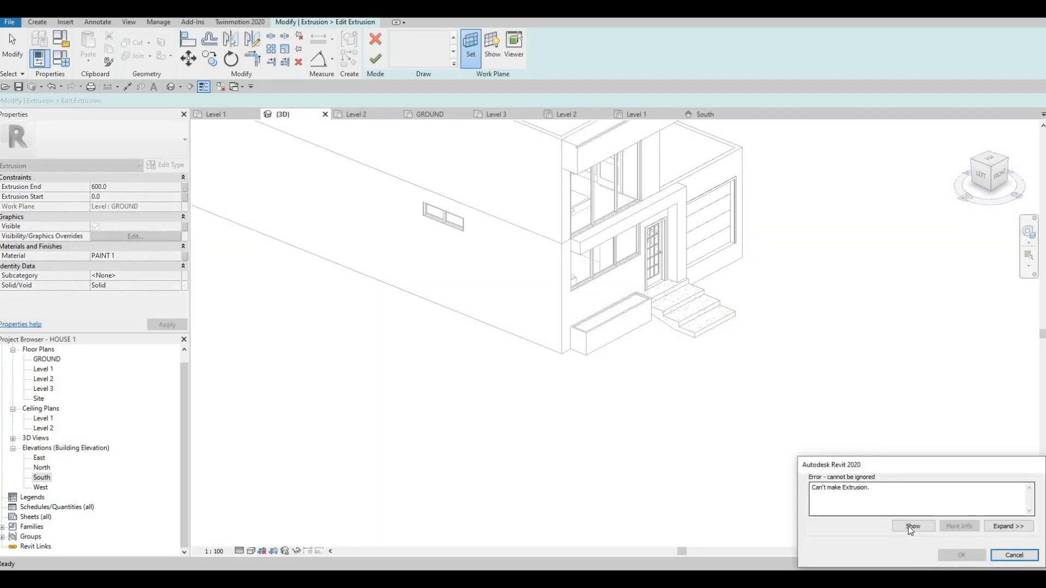
left_click(908, 526)
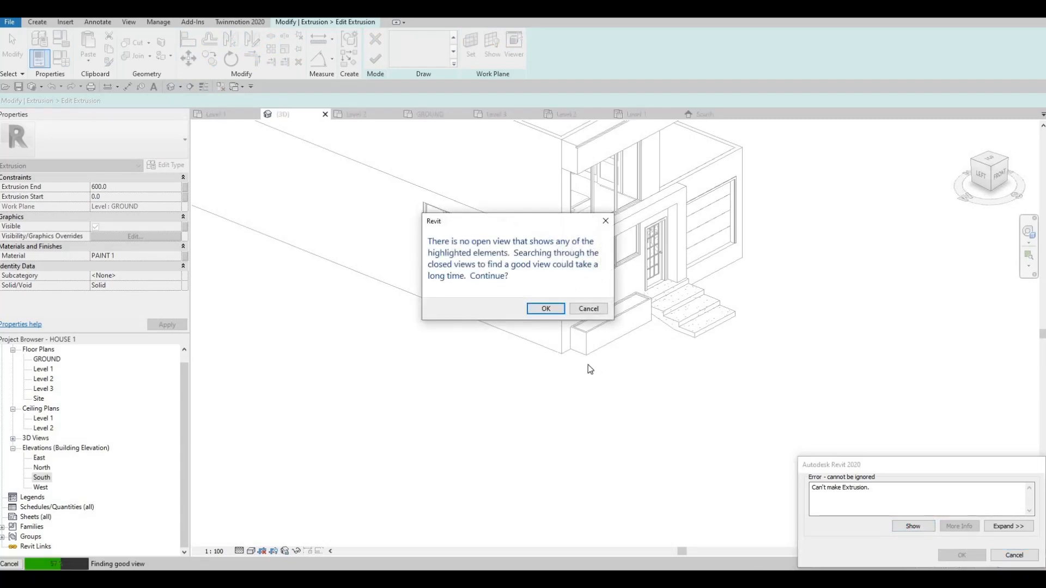
key("Escape")
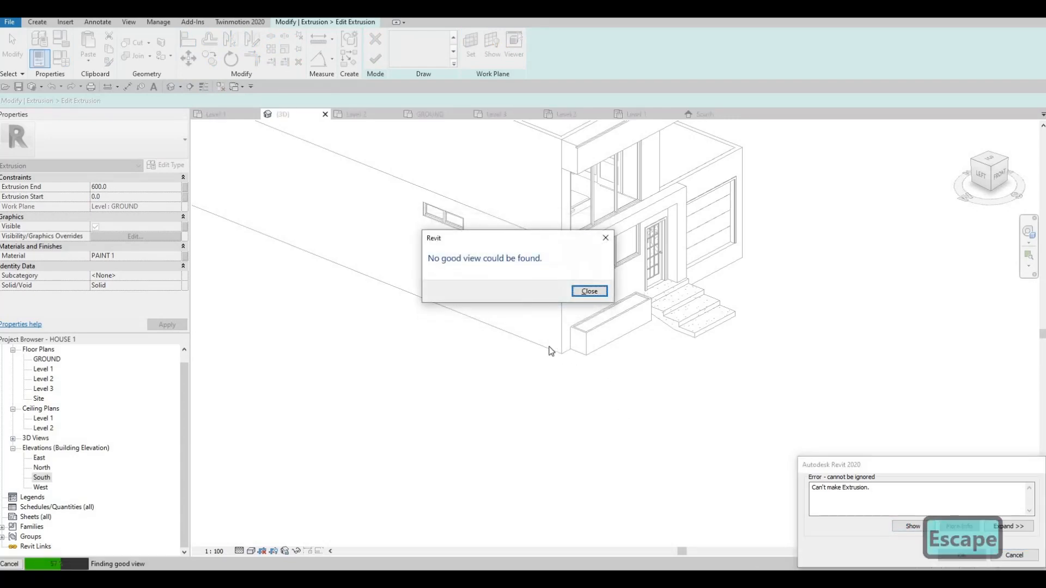
key("Escape")
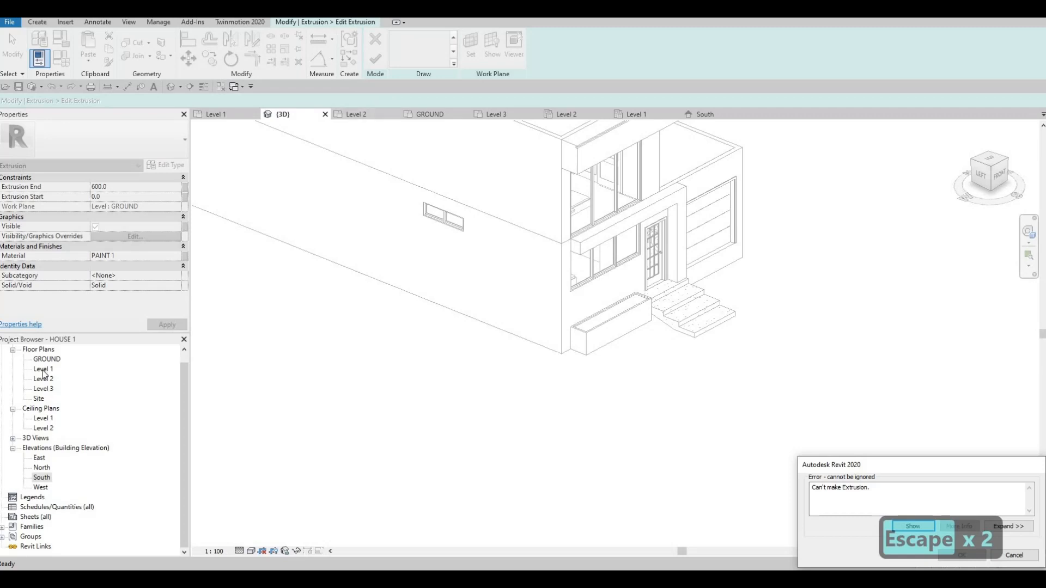
Step: Switch to the GROUND floor plan and cancel the pending work plane change
left_click(429, 115)
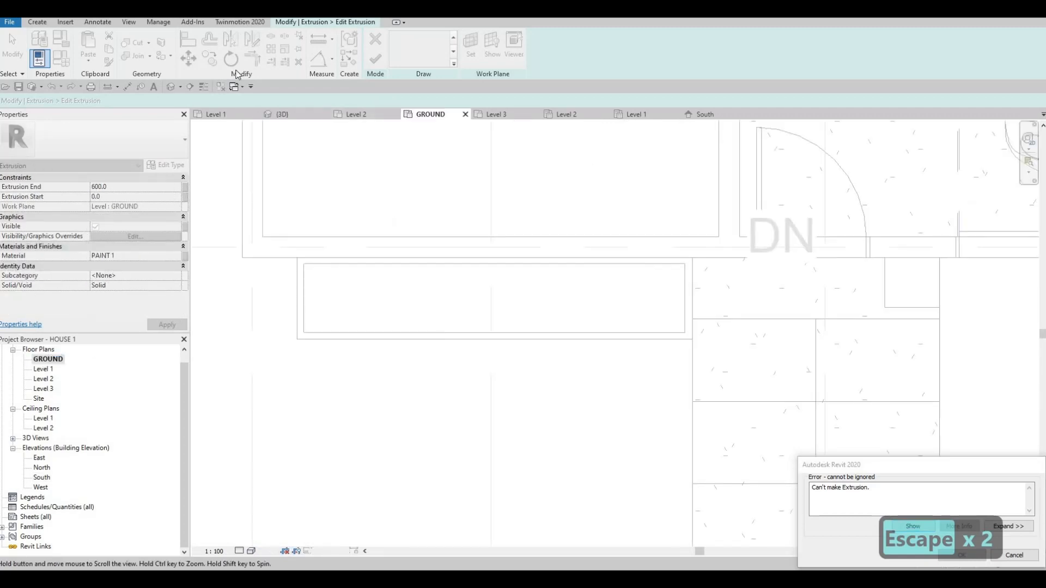
middle_click_drag(469, 315, 541, 284)
scroll(541, 284, "down", 1)
key("Escape")
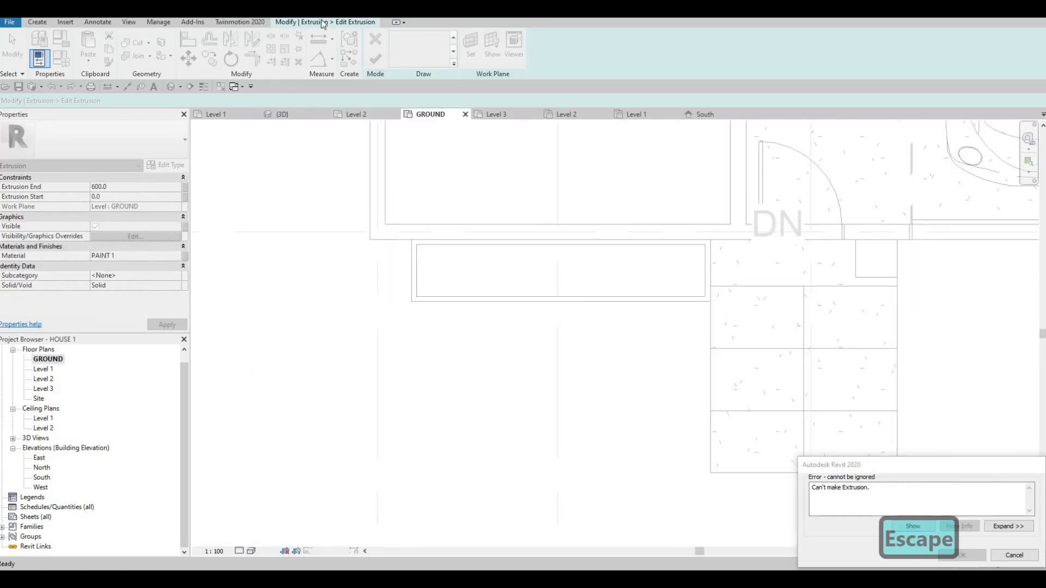
key("Escape")
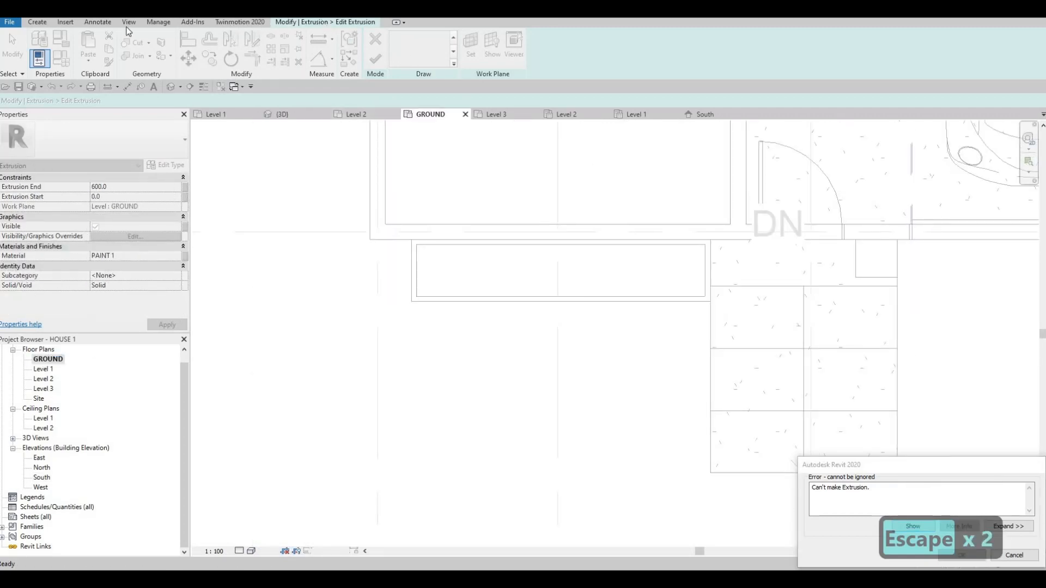
left_click(1014, 558)
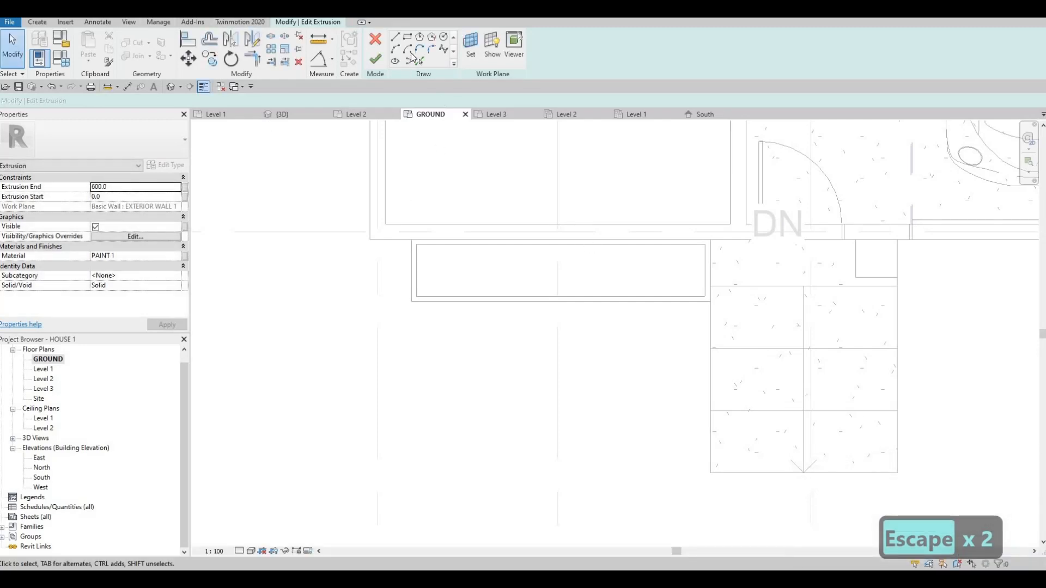
Step: Try again to assign Level : GROUND as the column extrusion's work plane, working from the GROUND floor plan
left_click(469, 49)
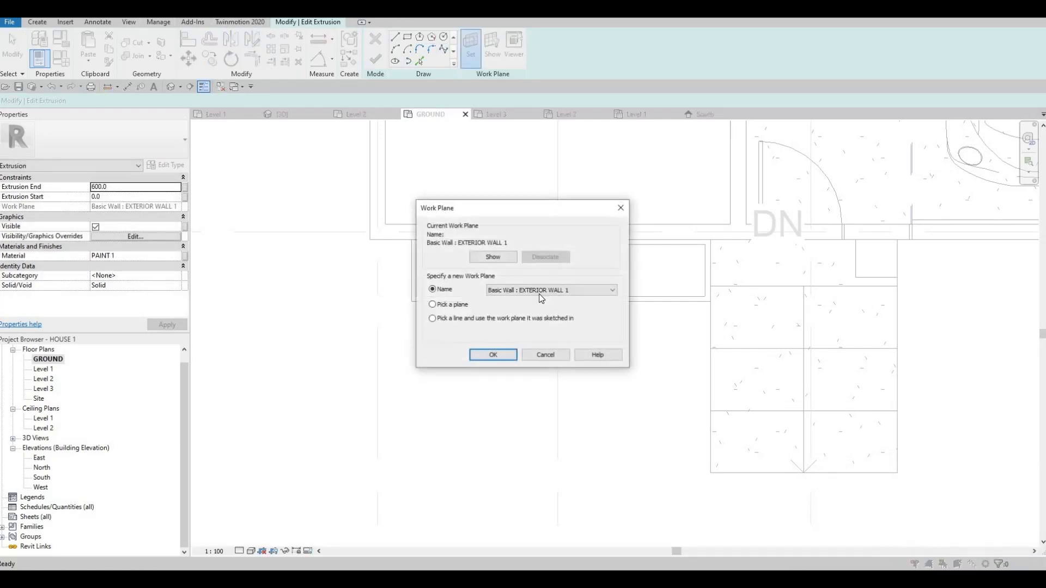
left_click(539, 294)
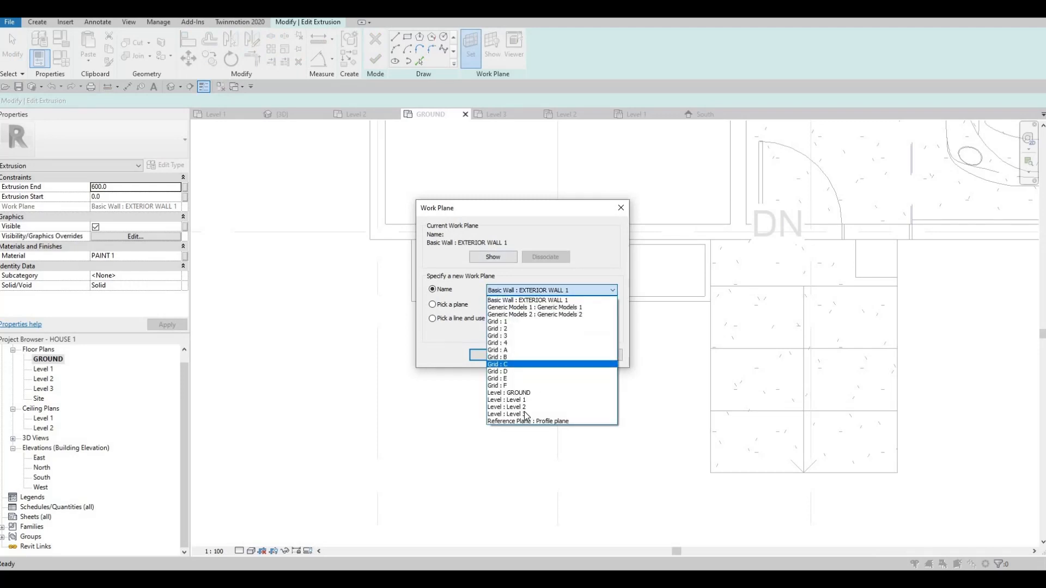
left_click(506, 392)
left_click(498, 358)
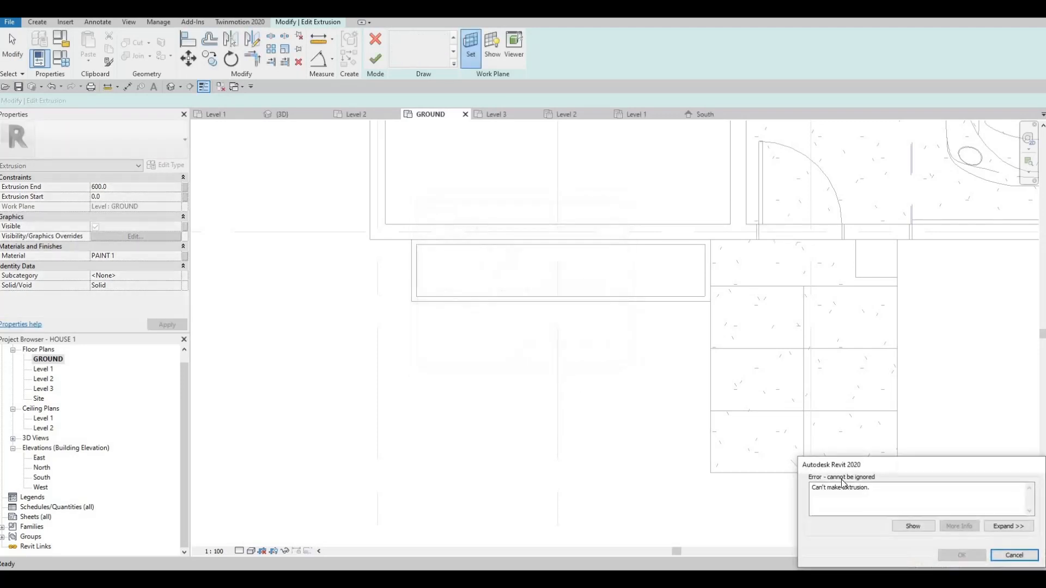
left_click(901, 524)
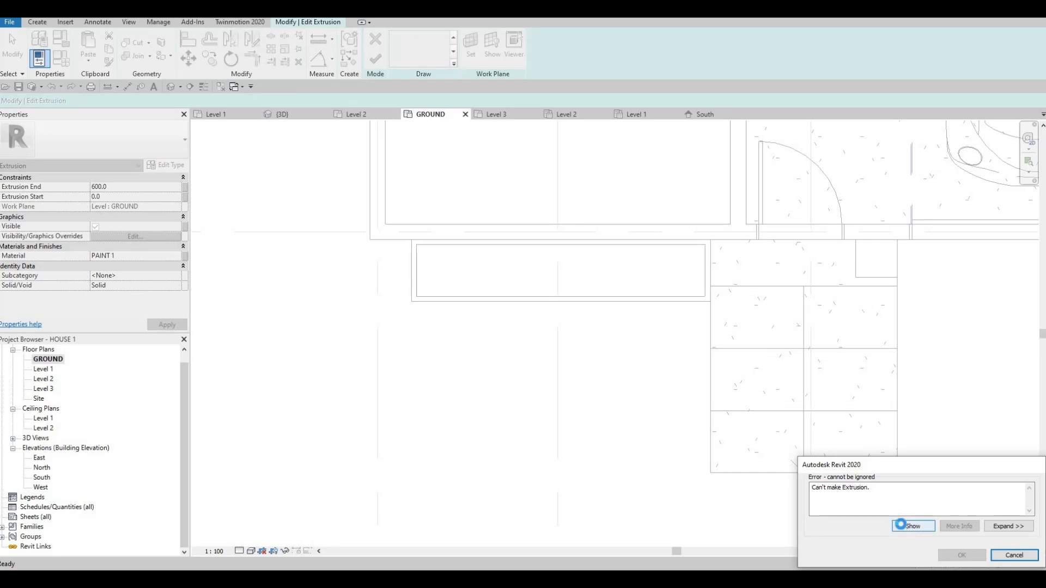
key("Escape")
key("Escape")
key("Escape")
key("Escape")
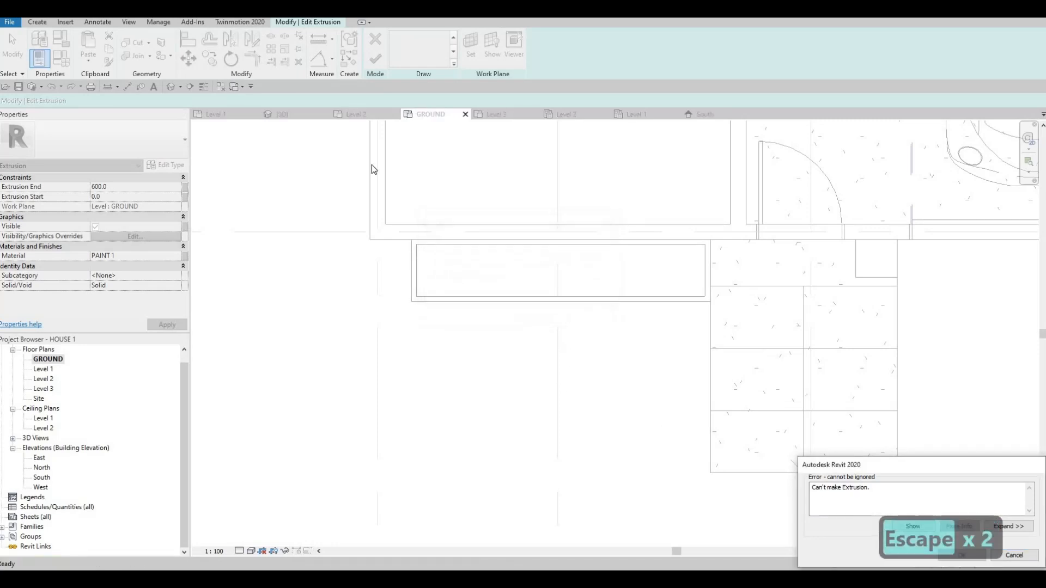
Step: Discard the edits to the column's extrusion sketch and finish the in-place model
left_click(376, 40)
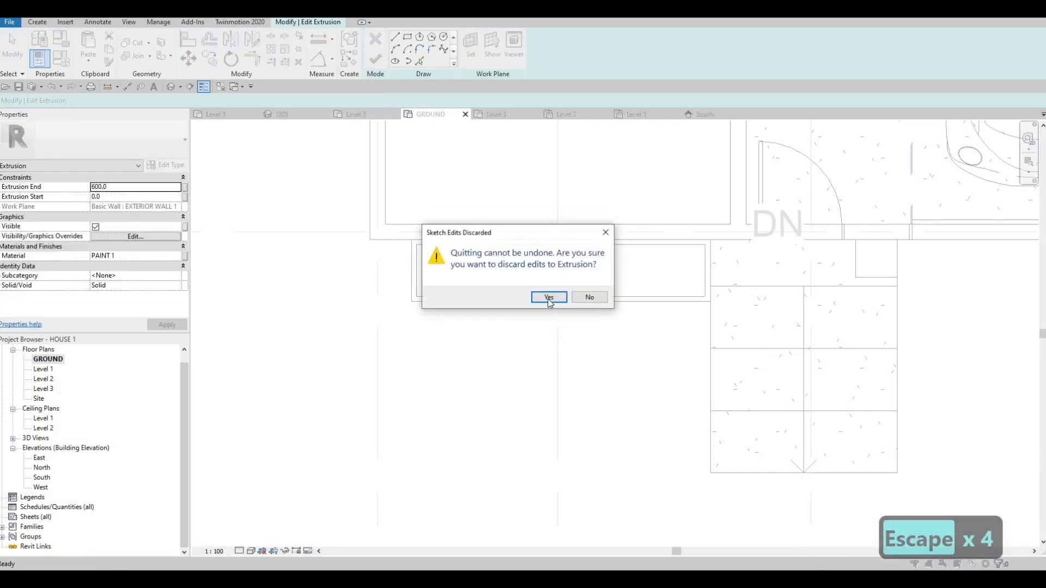
left_click(547, 298)
key("Escape")
key("Escape")
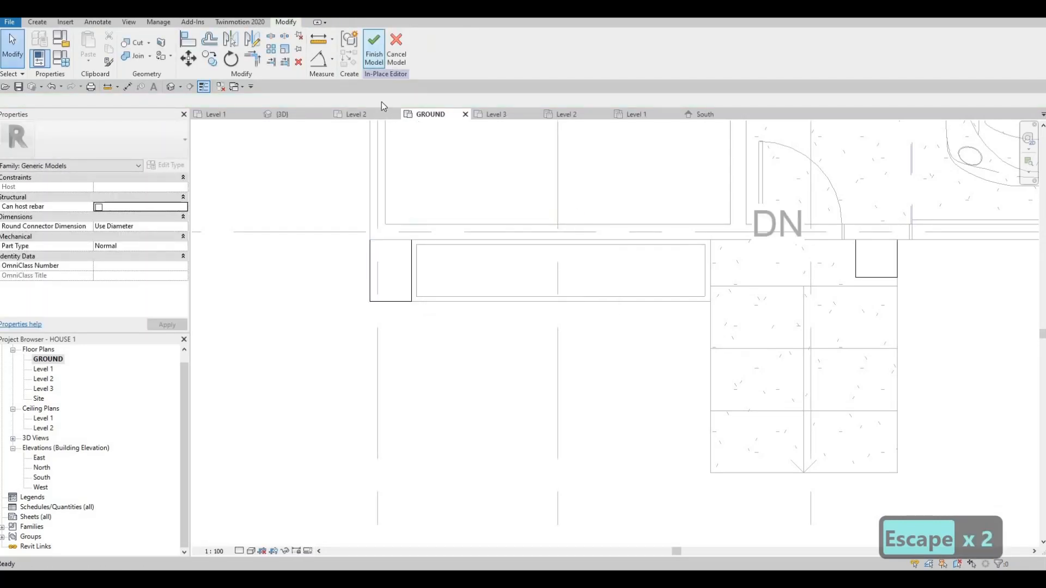
left_click(374, 47)
Step: Return to the 3D view and examine the front column, entrance frame and garage side of the house
left_click(240, 114)
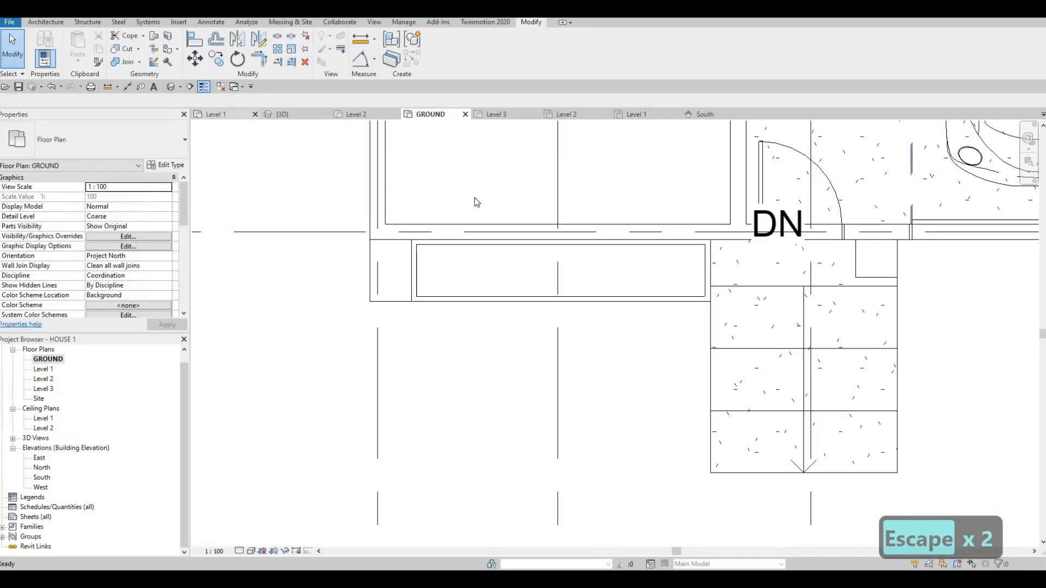
left_click(300, 114)
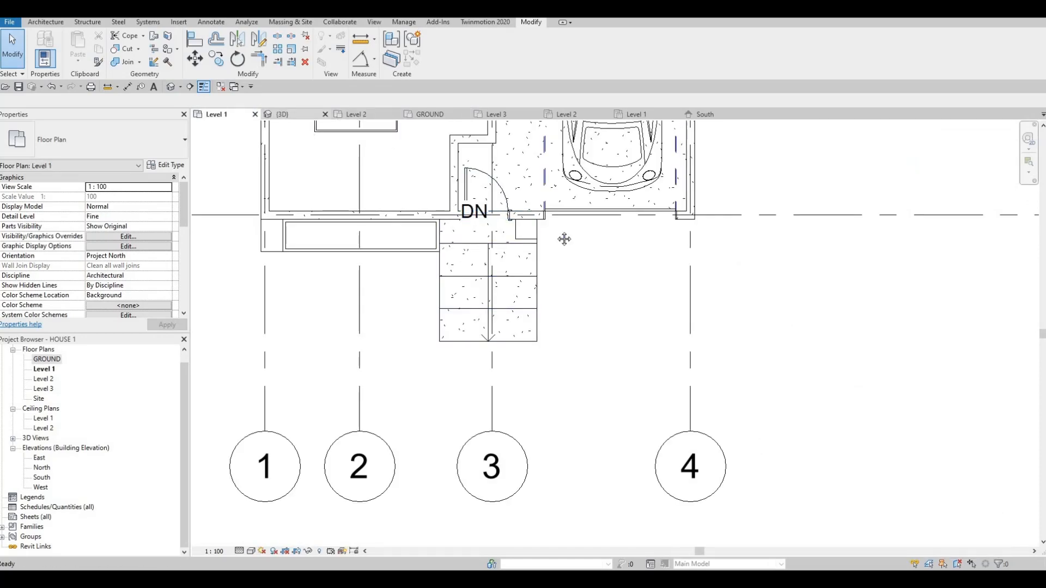
scroll(599, 326, "down", 3)
middle_click_drag(515, 276, 452, 338, "shift")
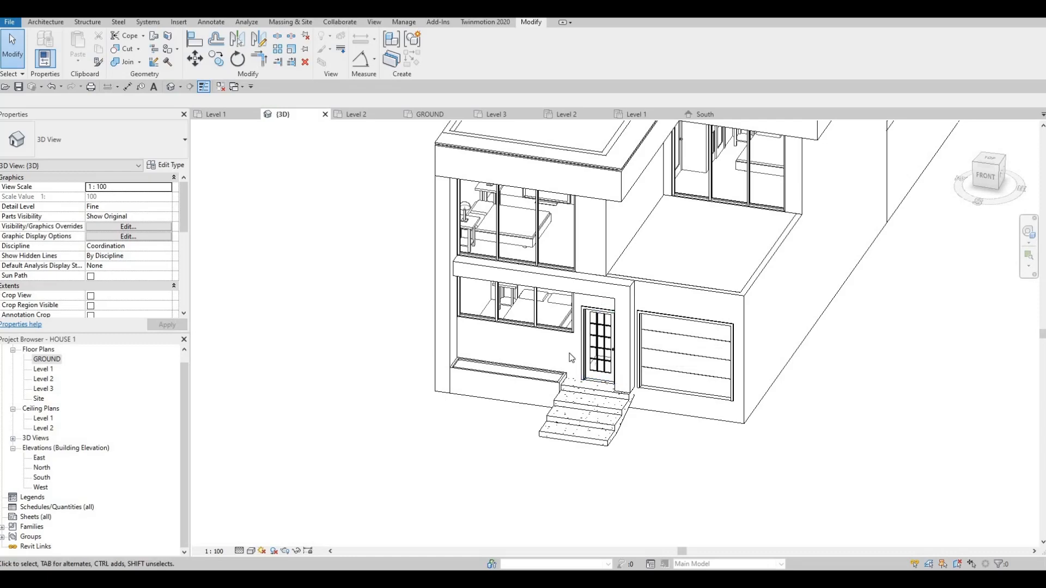
middle_click_drag(556, 357, 626, 317, "shift")
middle_click_drag(645, 182, 629, 218, "shift")
scroll(629, 217, "up", 3)
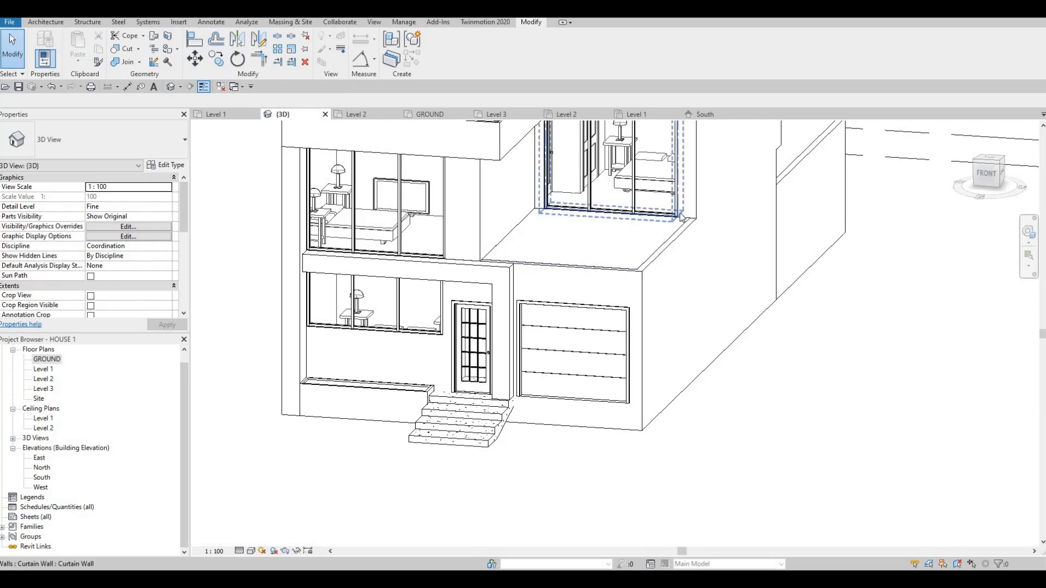
Step: Open the layer structure of the roof above the garage, type ROOF 2, and browse materials for its Structure layer
left_click(520, 233)
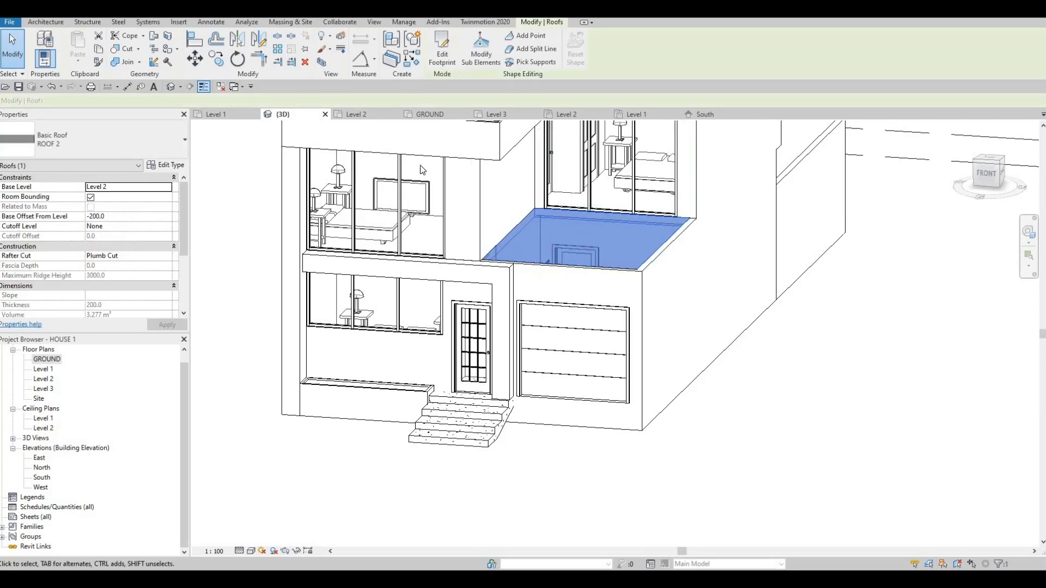
left_click(166, 165)
left_click(841, 203)
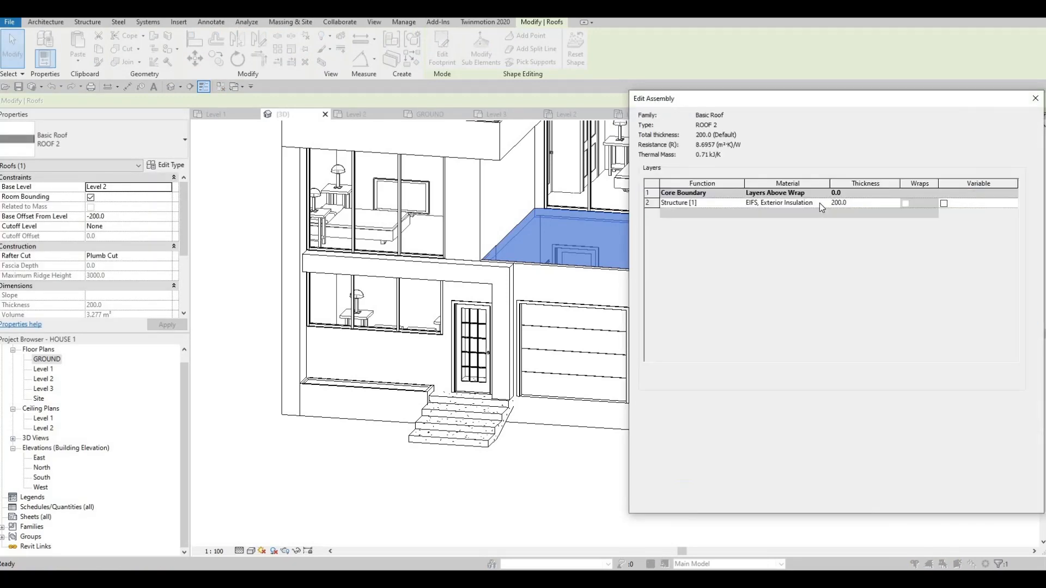
left_click(826, 203)
left_click(826, 203)
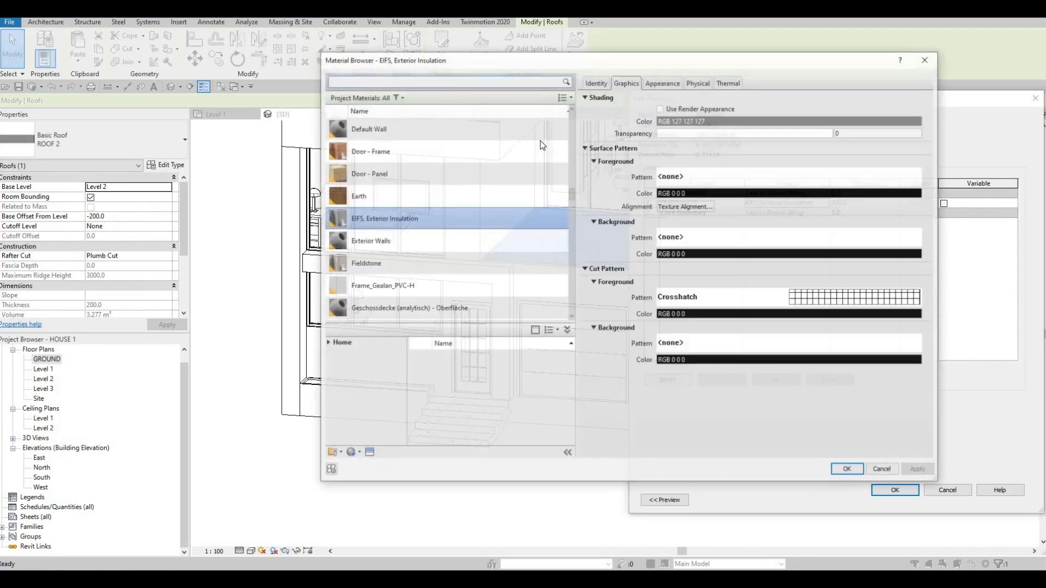
Step: Find Gypsum Wall Board in the material library, assign it to the ROOF 2 Structure layer, and accept the type changes
left_click(382, 80)
type("GYM")
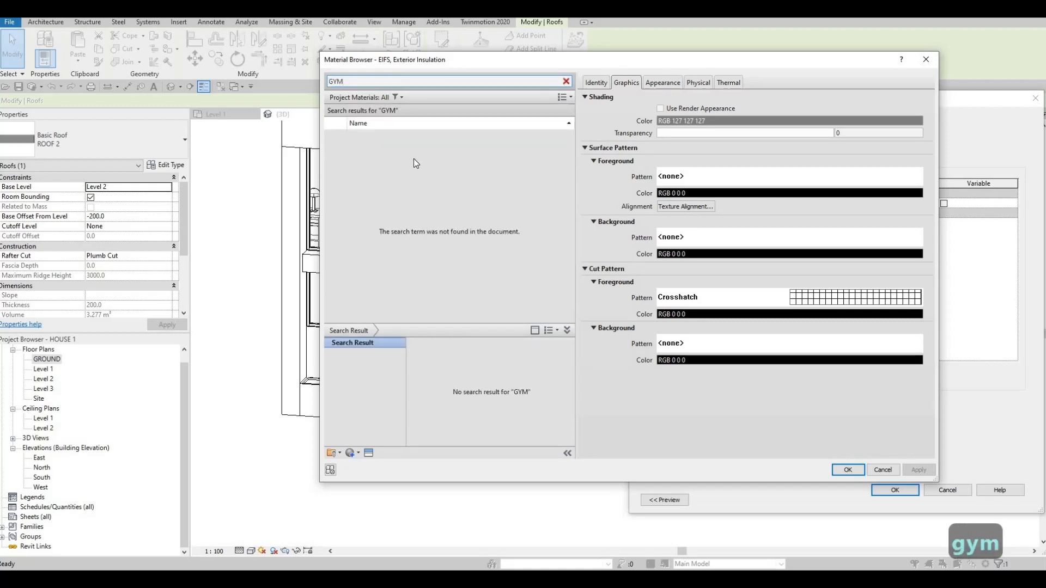
key("BackSpace")
key("BackSpace")
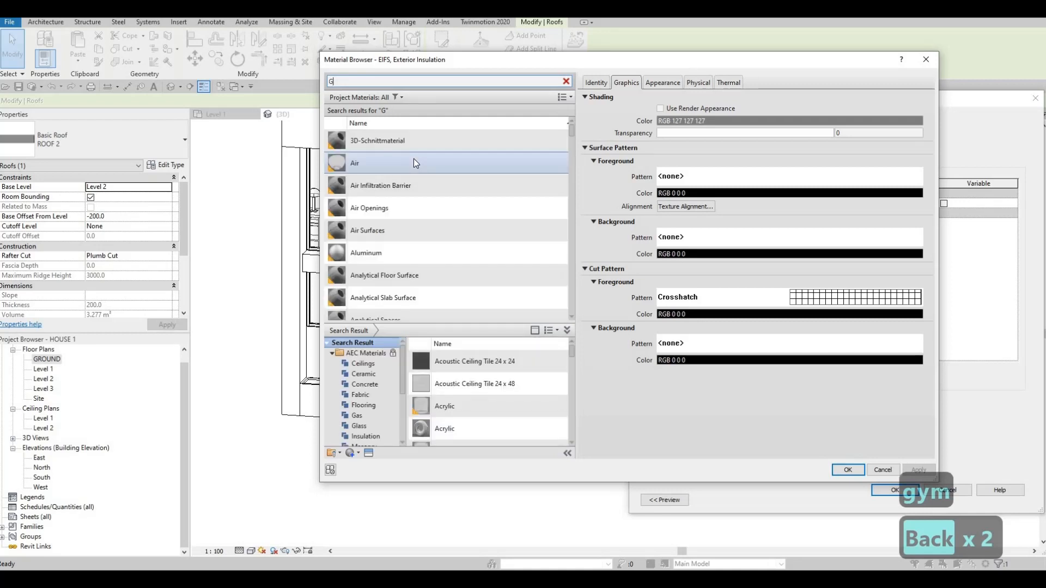
type("YP")
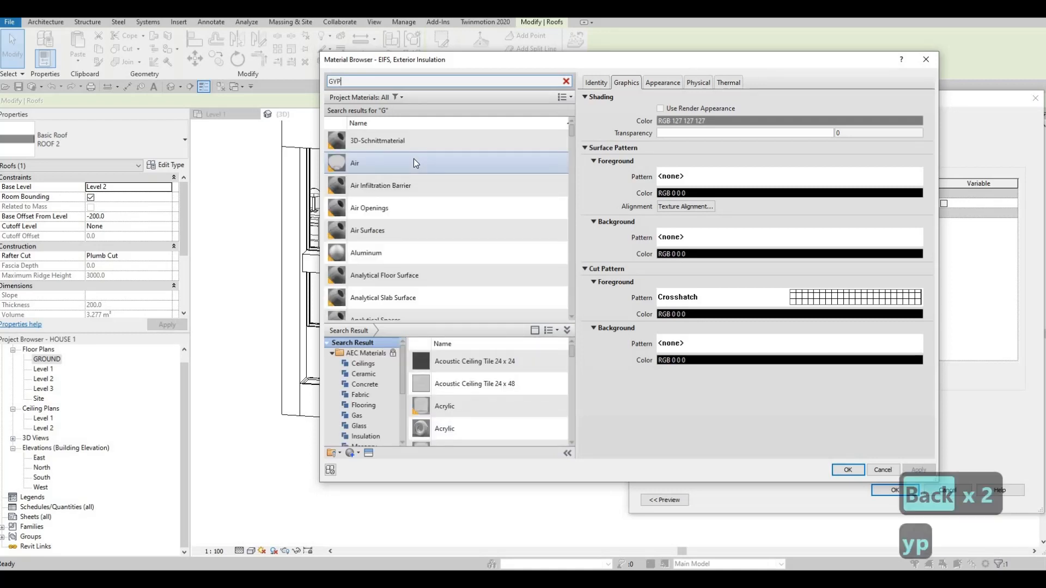
left_click(414, 147)
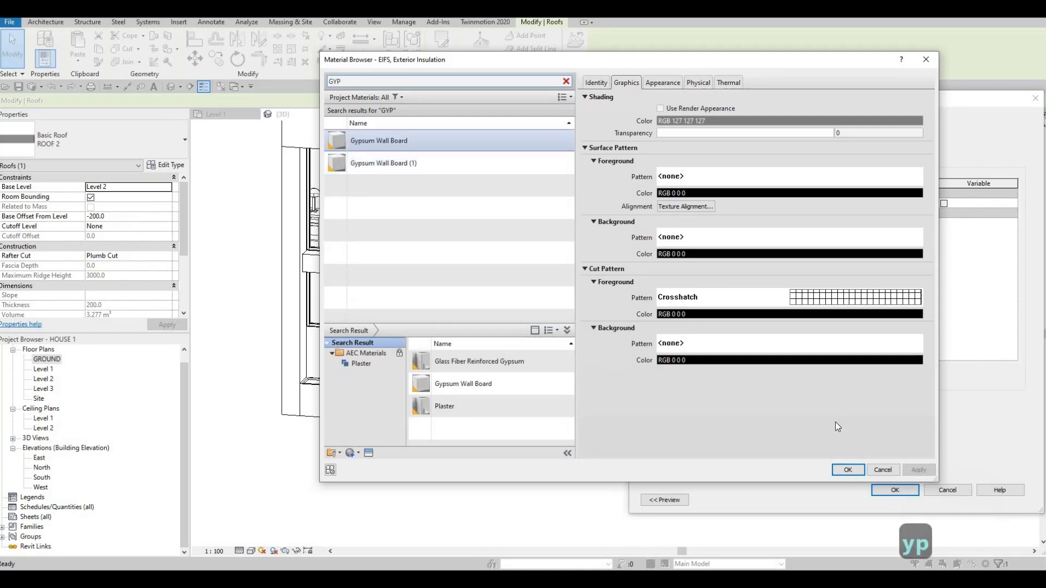
left_click(847, 469)
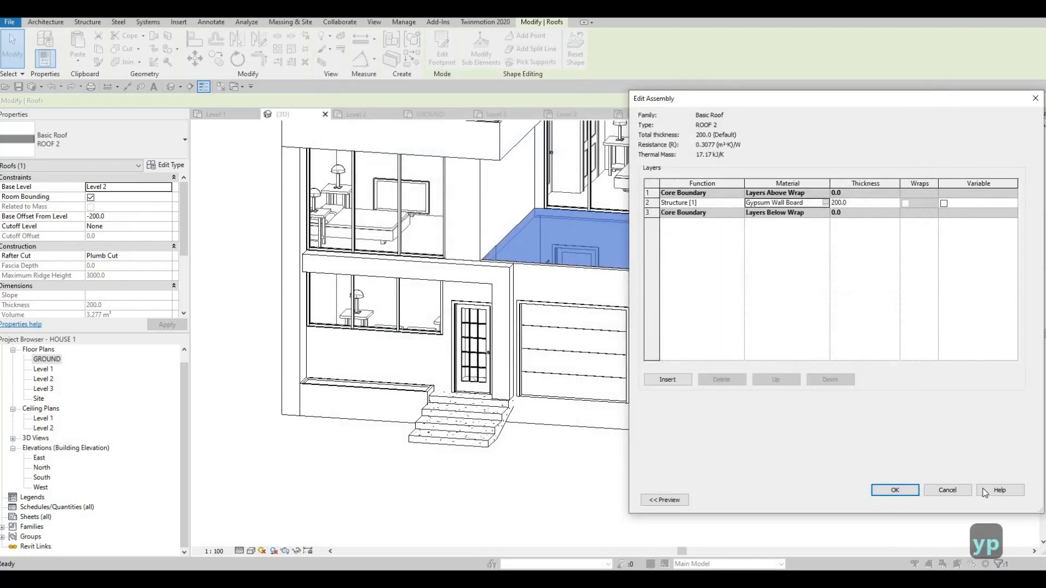
left_click(894, 489)
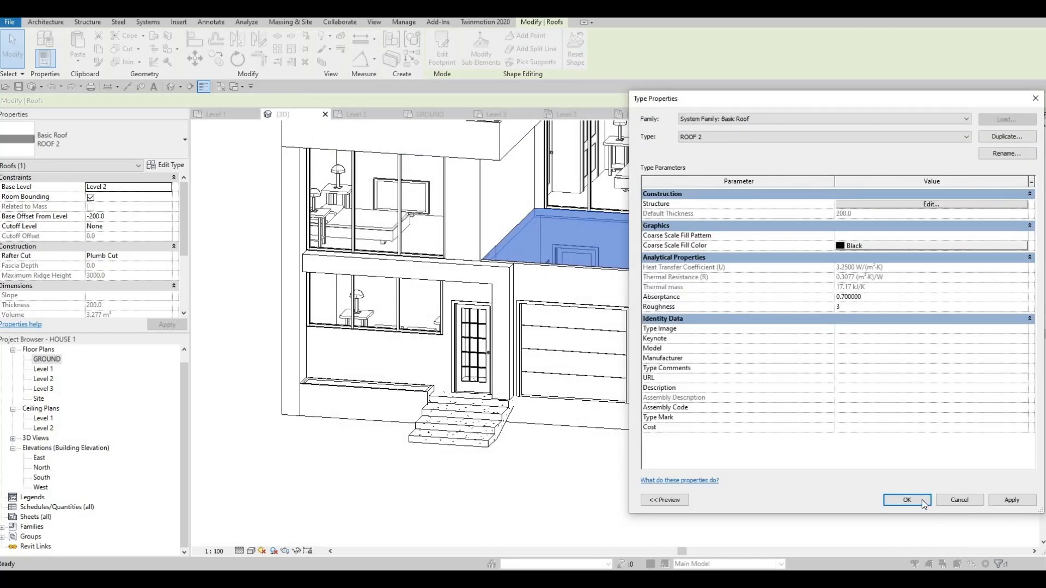
left_click(905, 500)
key("Escape")
key("Escape")
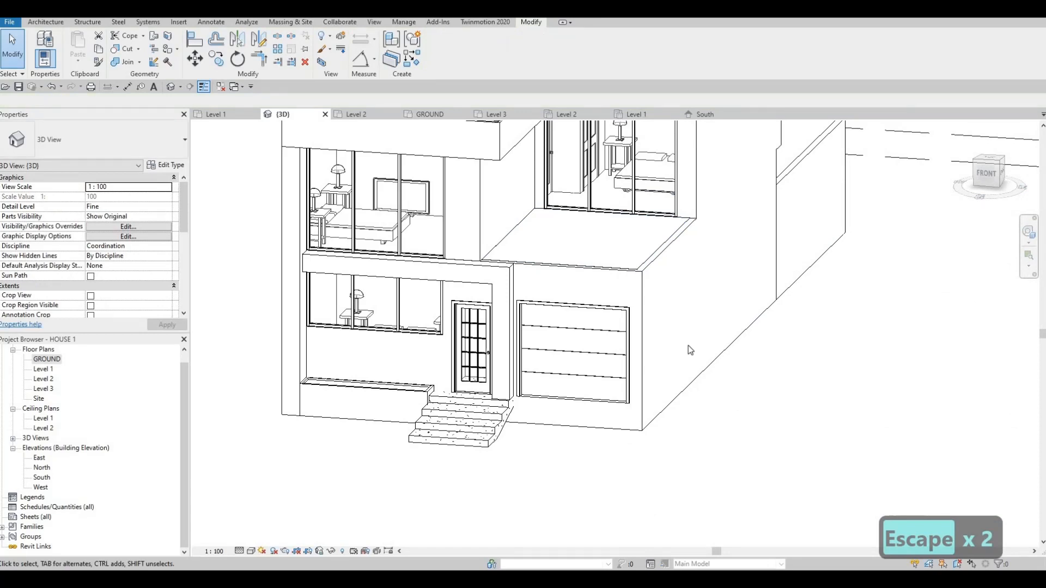
Step: Switch to the GROUND floor plan at the garage front and the entrance stairs
scroll(687, 346, "down", 1)
scroll(670, 386, "down", 3)
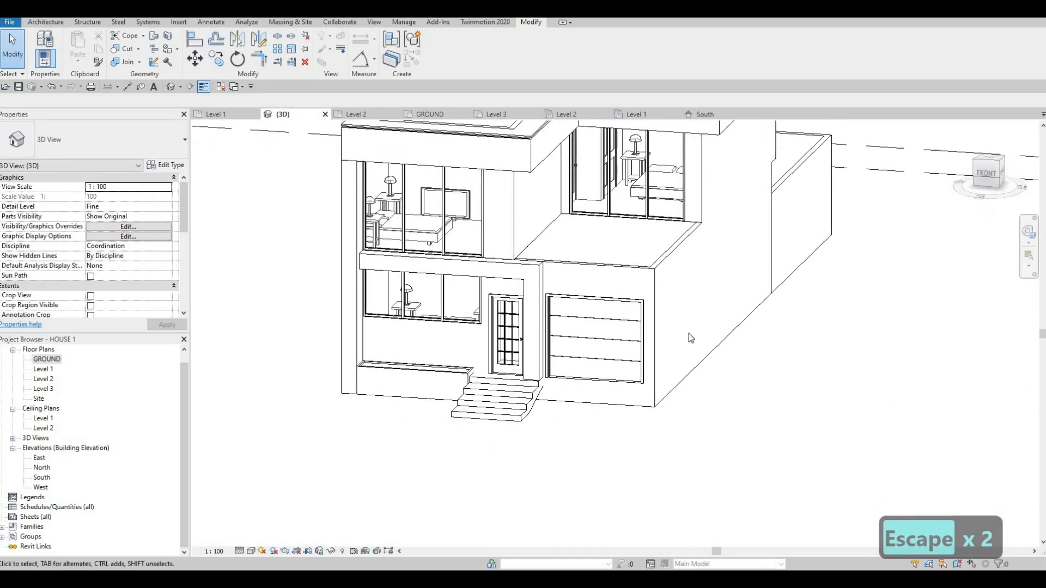
middle_click_drag(642, 363, 653, 370, "shift")
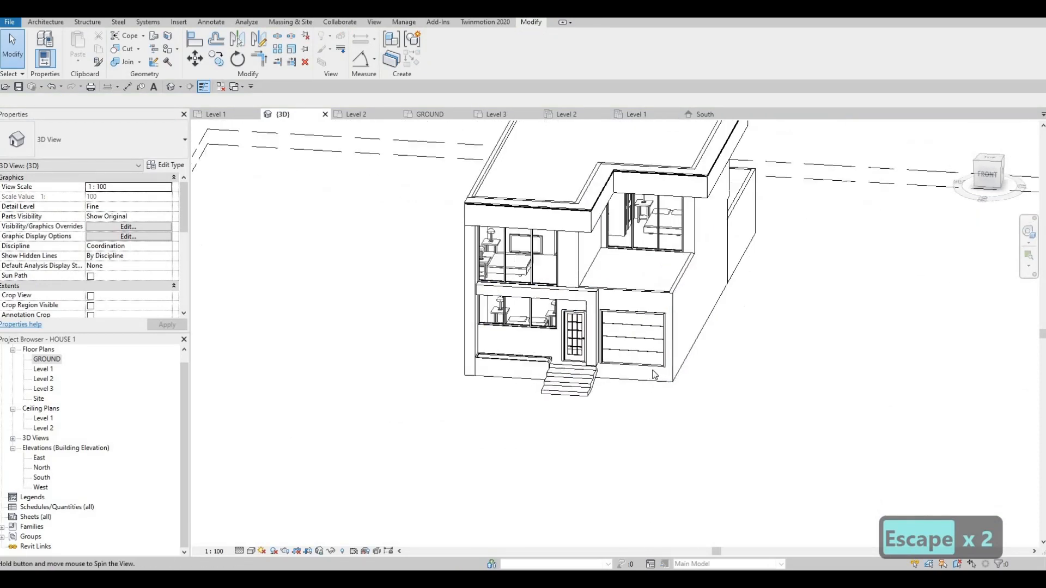
double_click(47, 359)
scroll(620, 273, "down", 3)
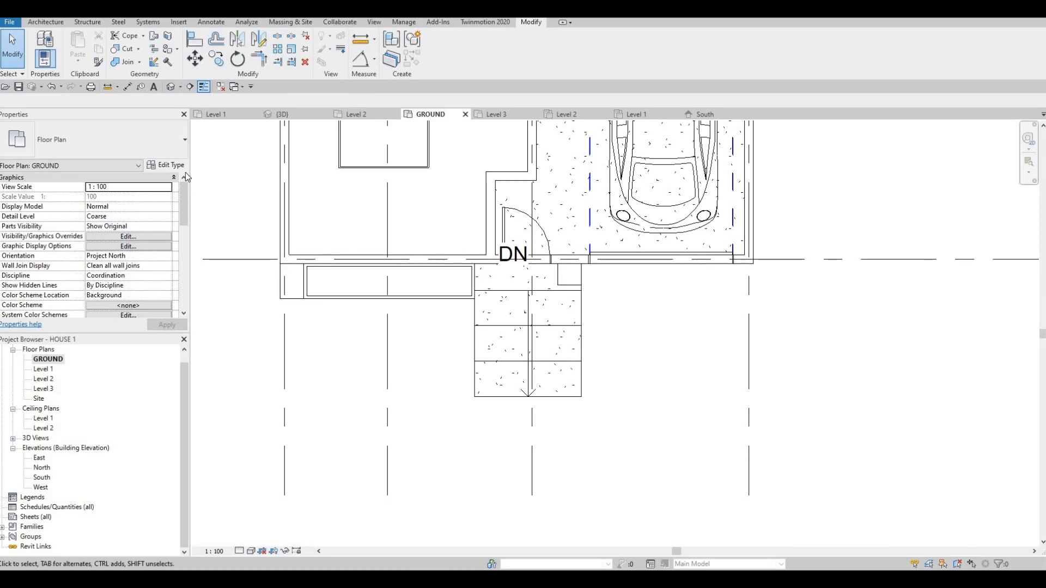
Step: Measure the distance from the garage front wall to the outer edge of the entrance stairs with an aligned dimension
left_click(45, 22)
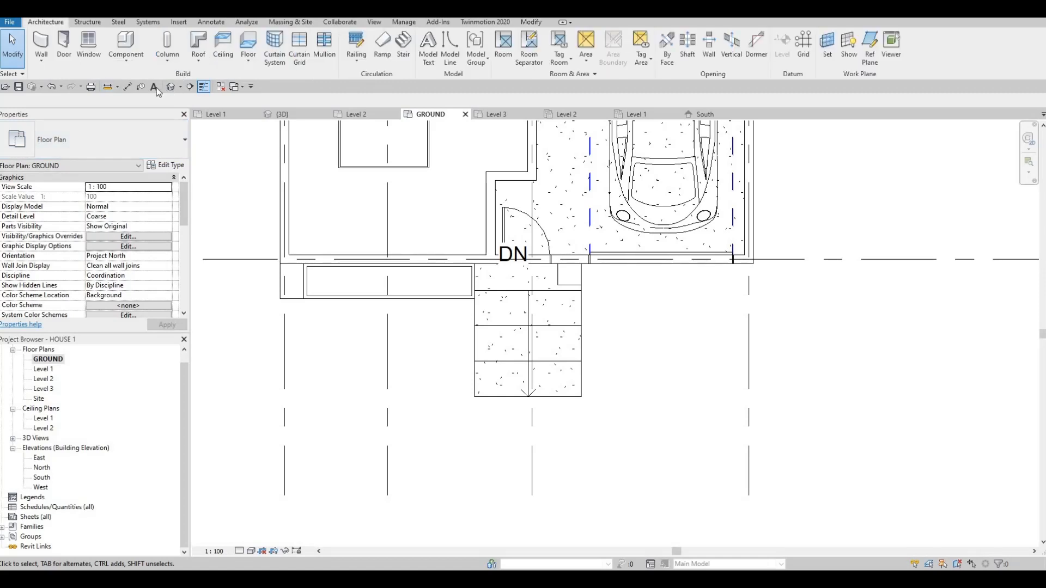
key("Escape")
key("Escape")
left_click(129, 86)
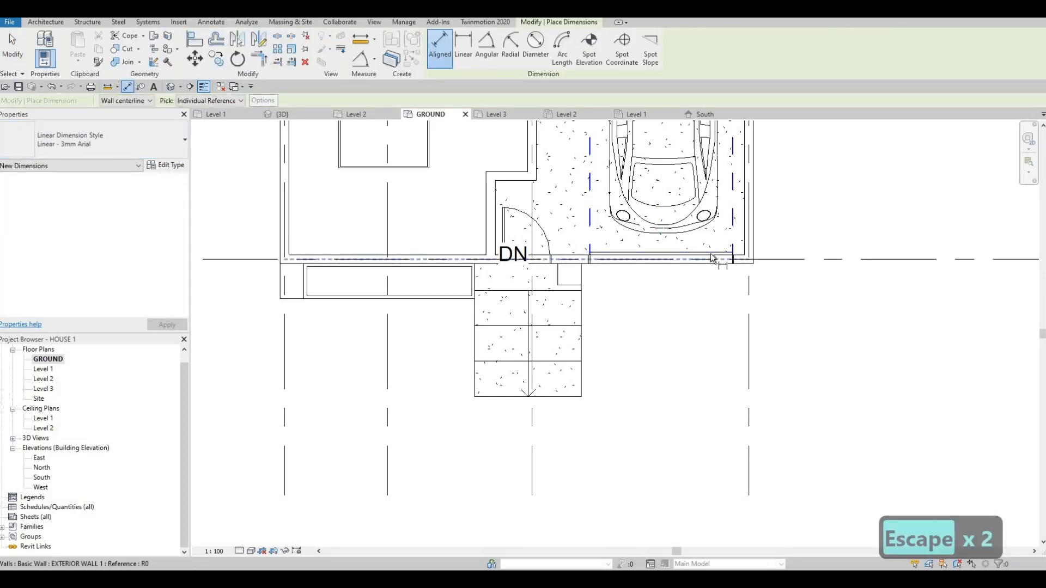
key("Tab")
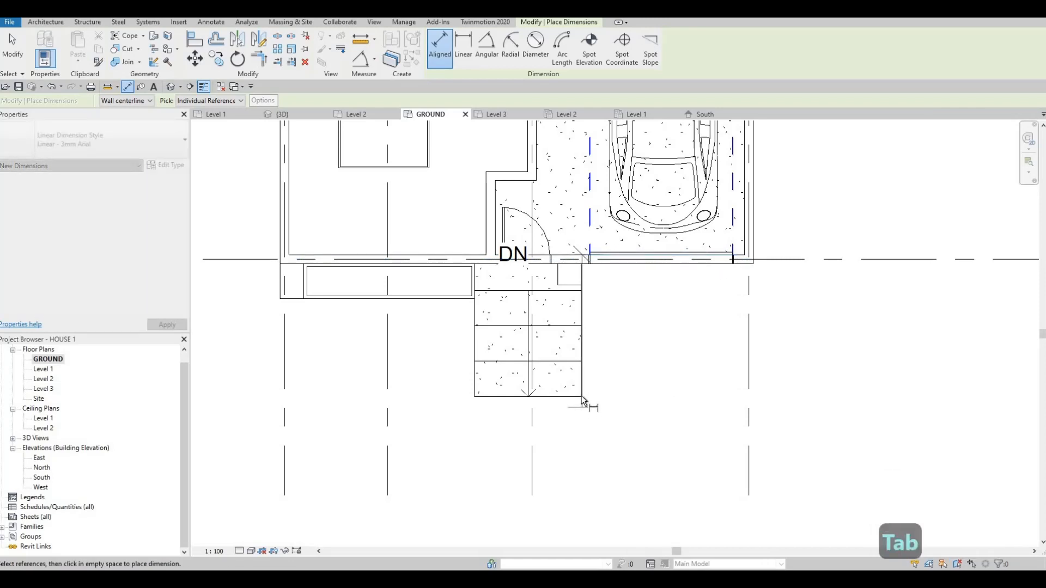
left_click(761, 421)
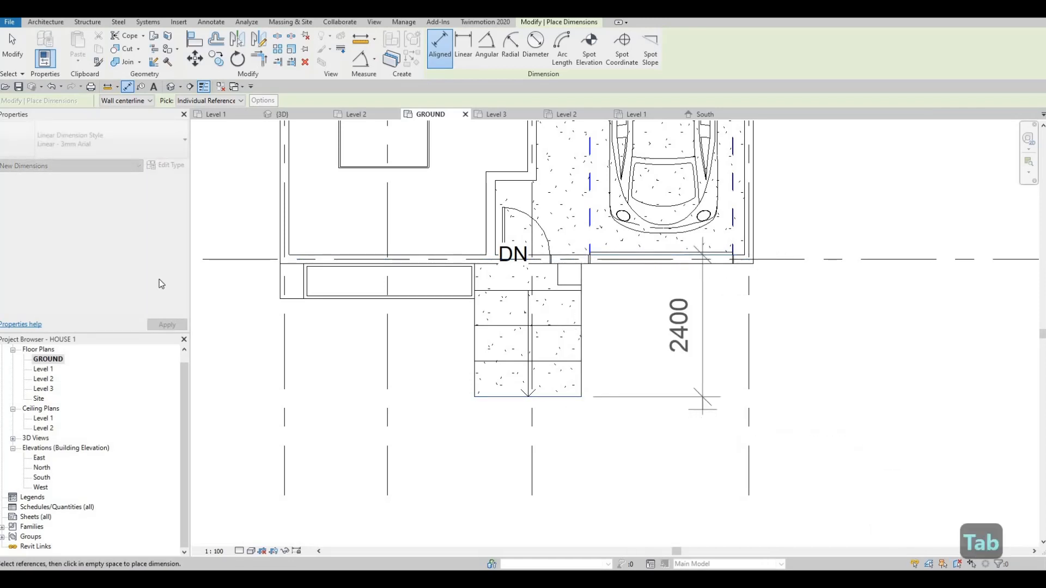
key("Escape")
key("Escape")
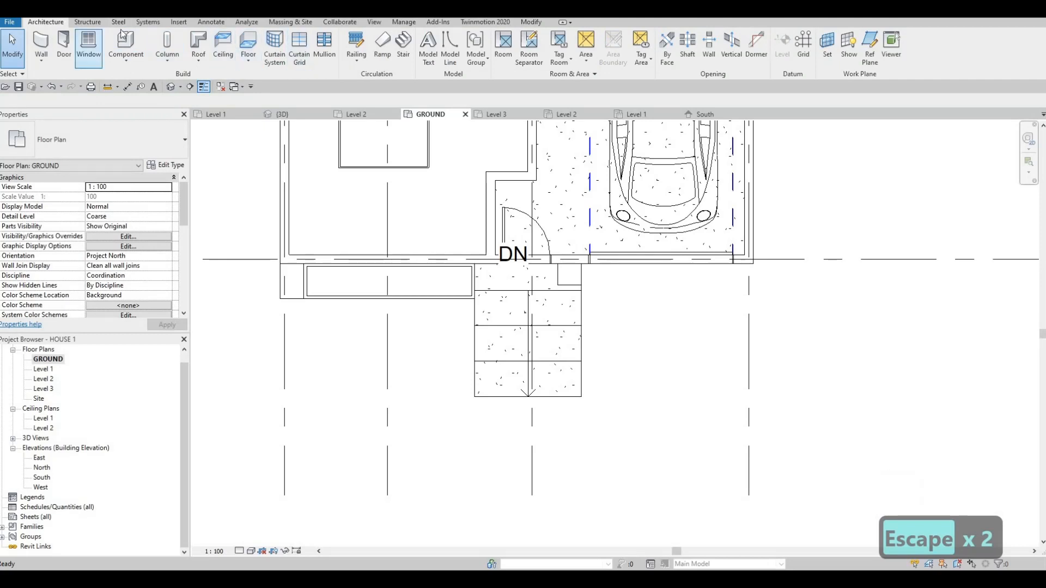
Step: Start a ramp of type Ramp 1 and set its Maximum Incline Length to 2400
left_click(383, 54)
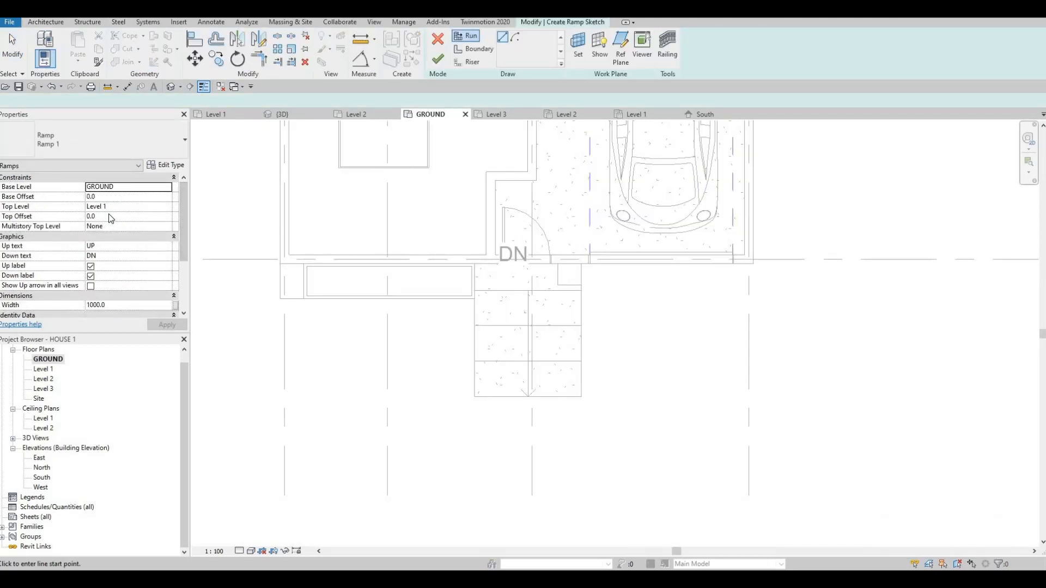
left_click(166, 165)
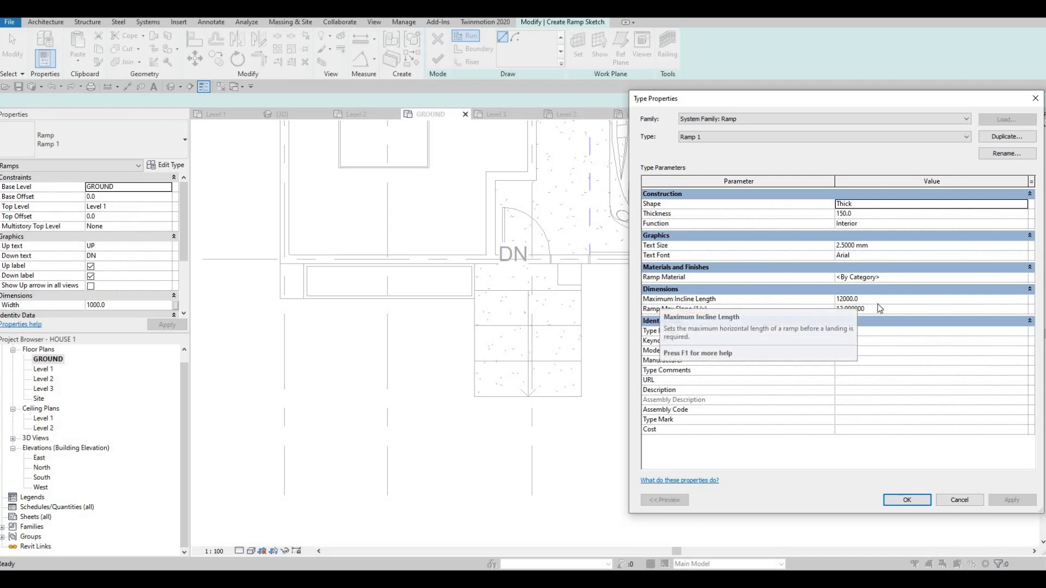
left_click(857, 299)
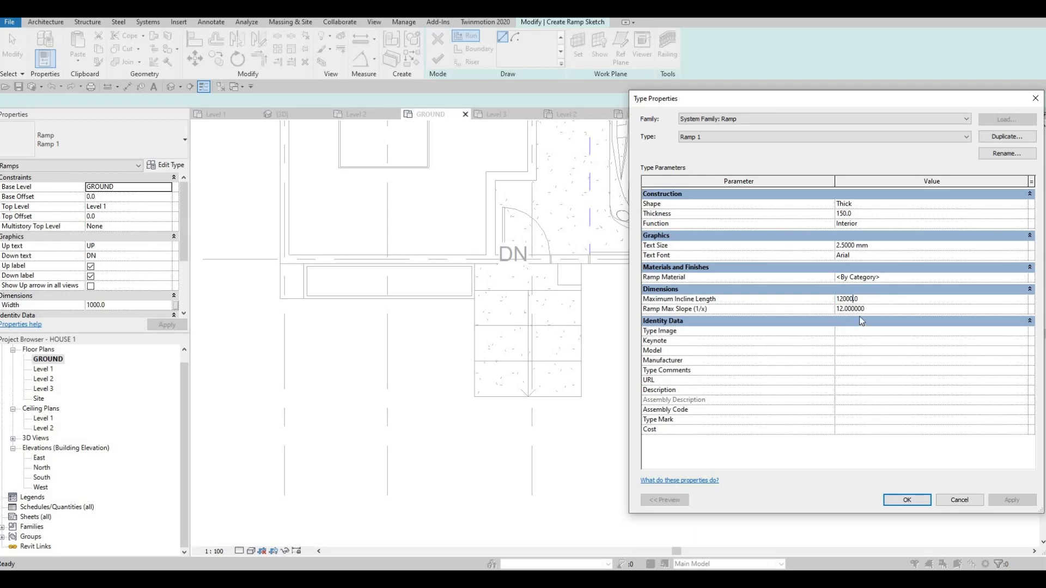
left_click(711, 298)
type("2400")
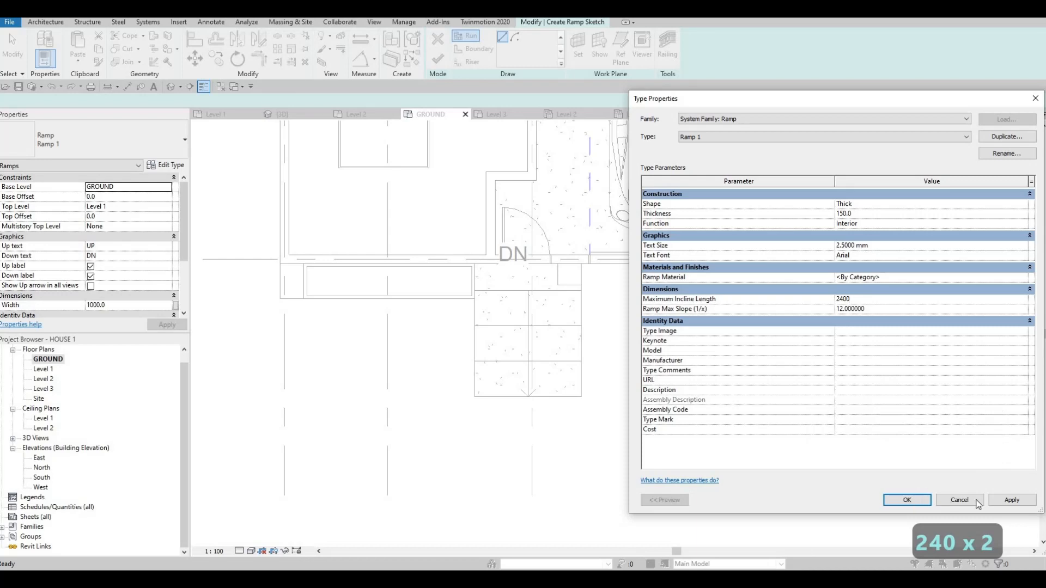
left_click(928, 498)
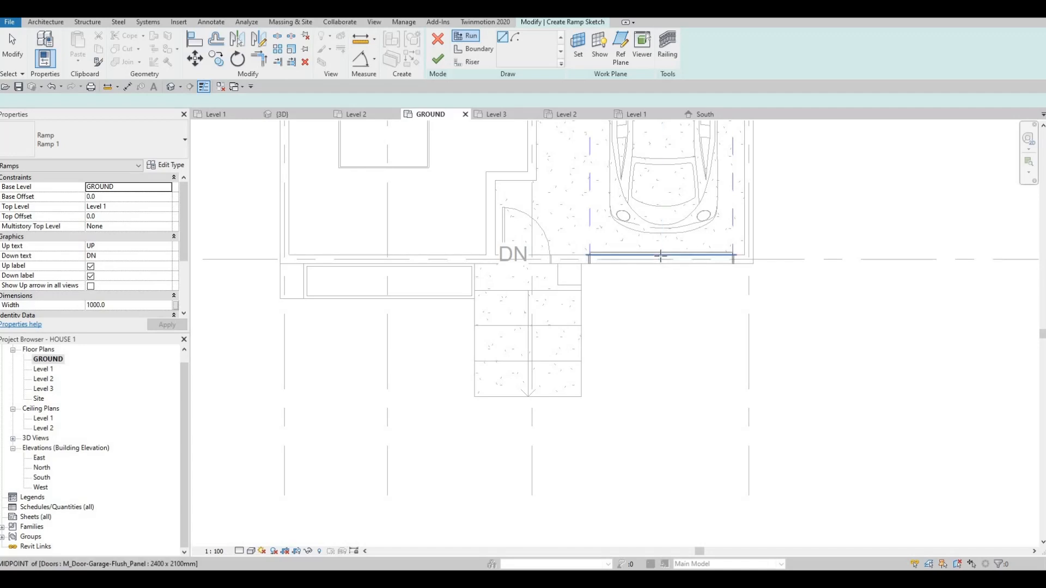
Step: Sketch a straight ramp run about 2300 mm long outward from the garage door's midpoint and finish the ramp
left_click(660, 285)
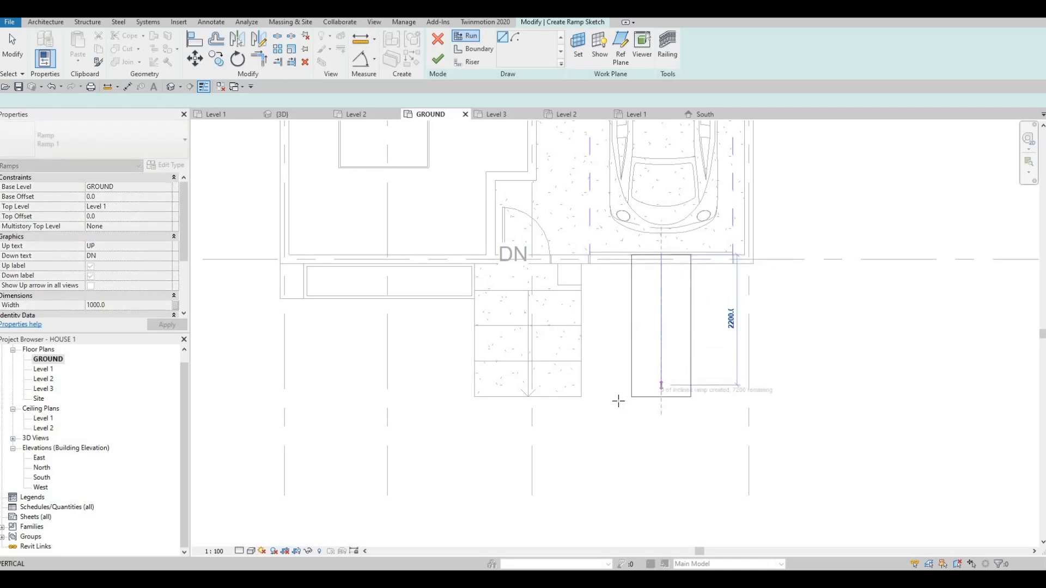
left_click(619, 398)
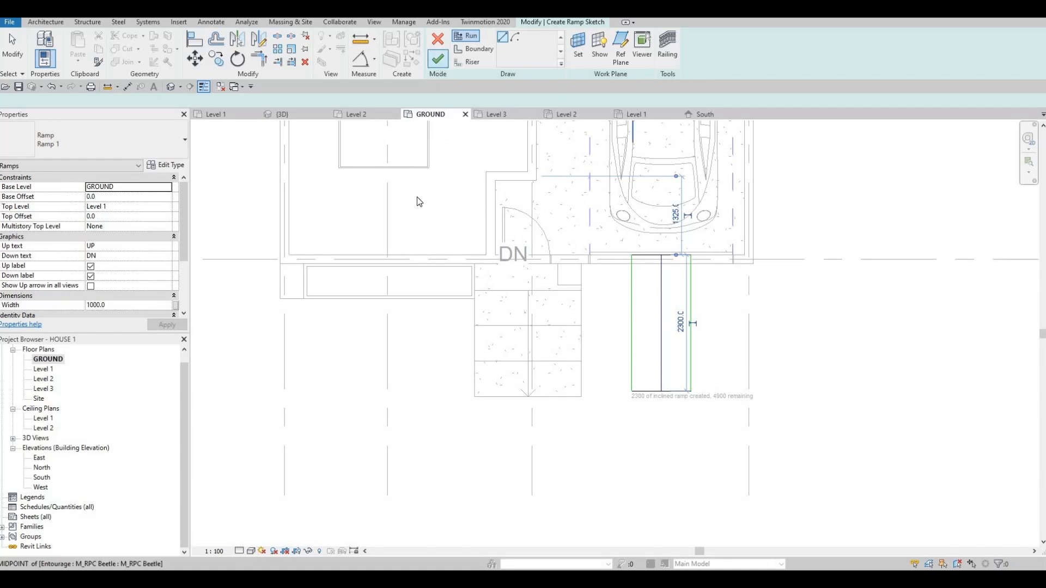
left_click(438, 59)
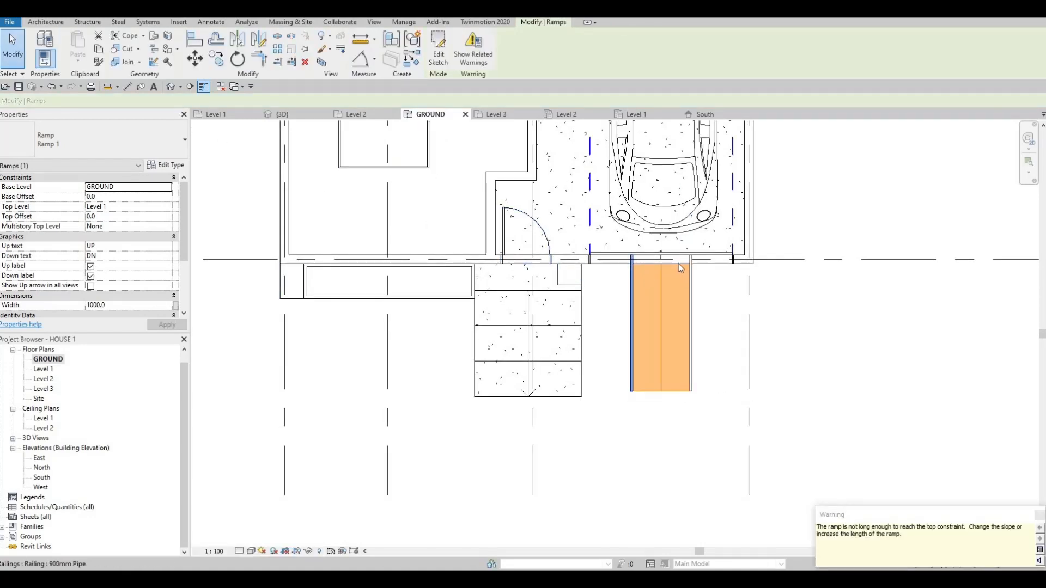
scroll(678, 262, "up", 2)
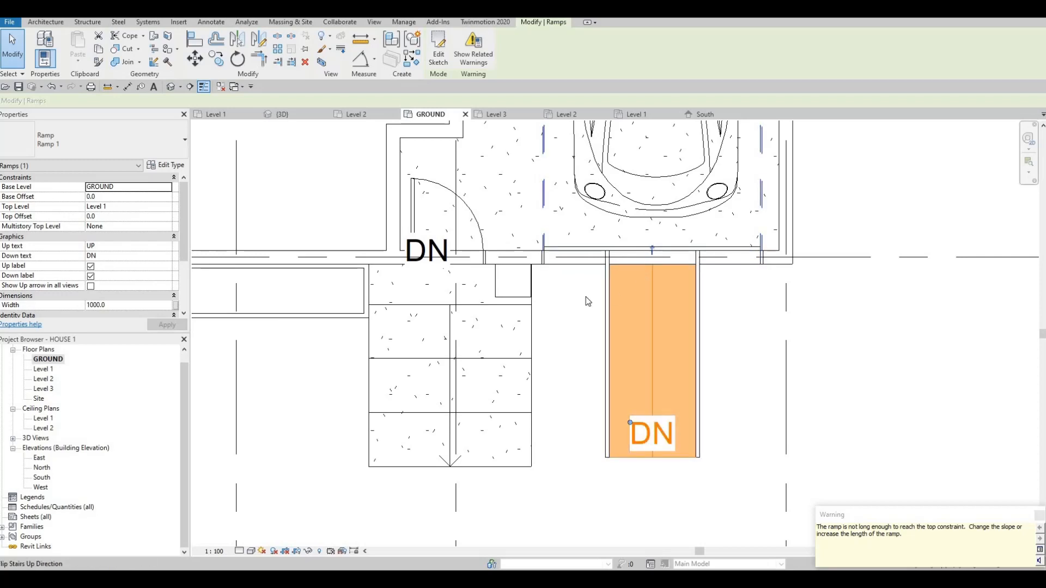
key("Escape")
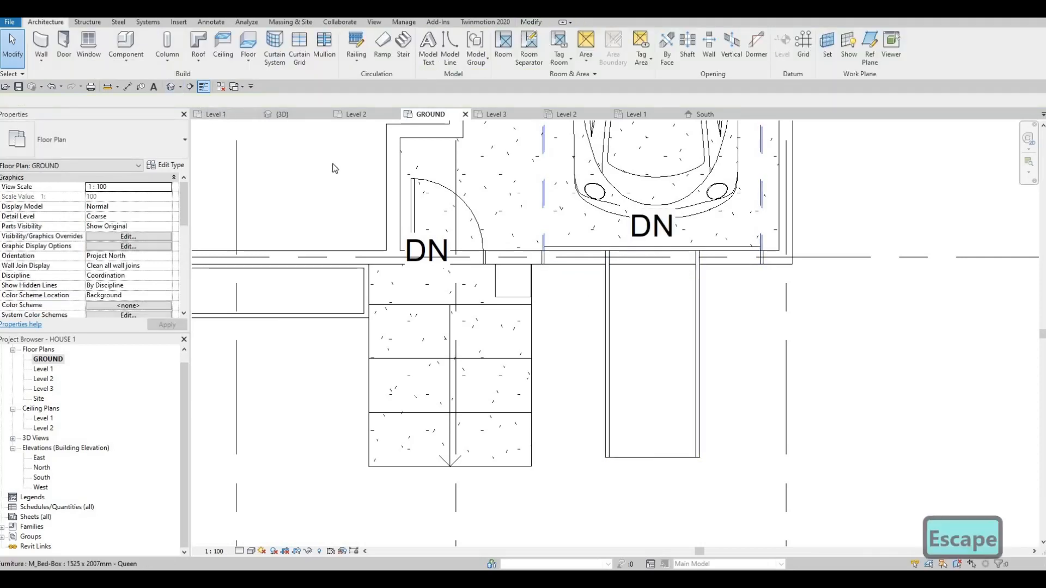
Step: Delete the railings on both sides of the garage ramp in the 3D view
left_click(170, 87)
scroll(595, 378, "up", 5)
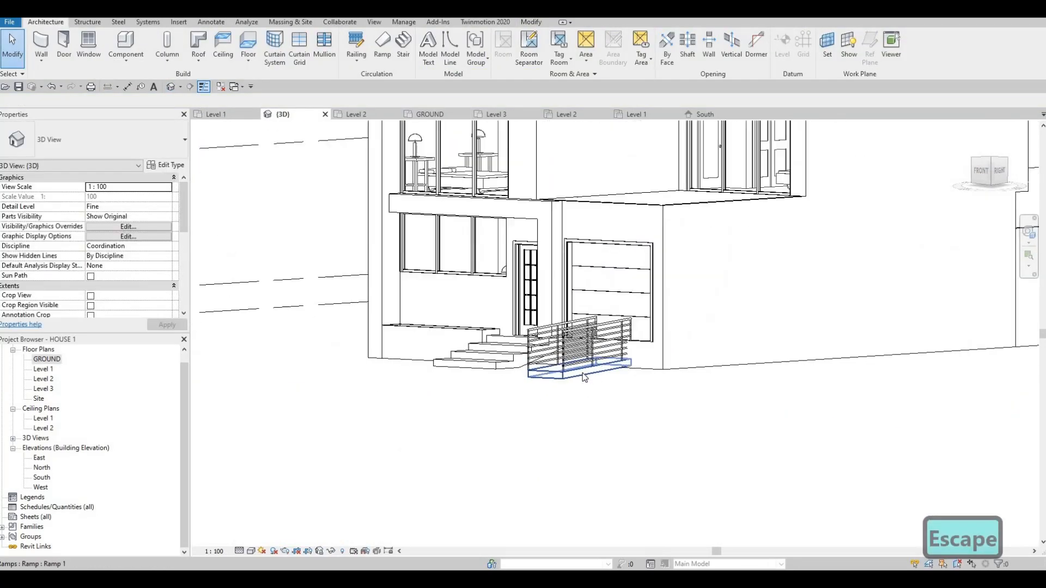
left_click(592, 316)
key("Delete")
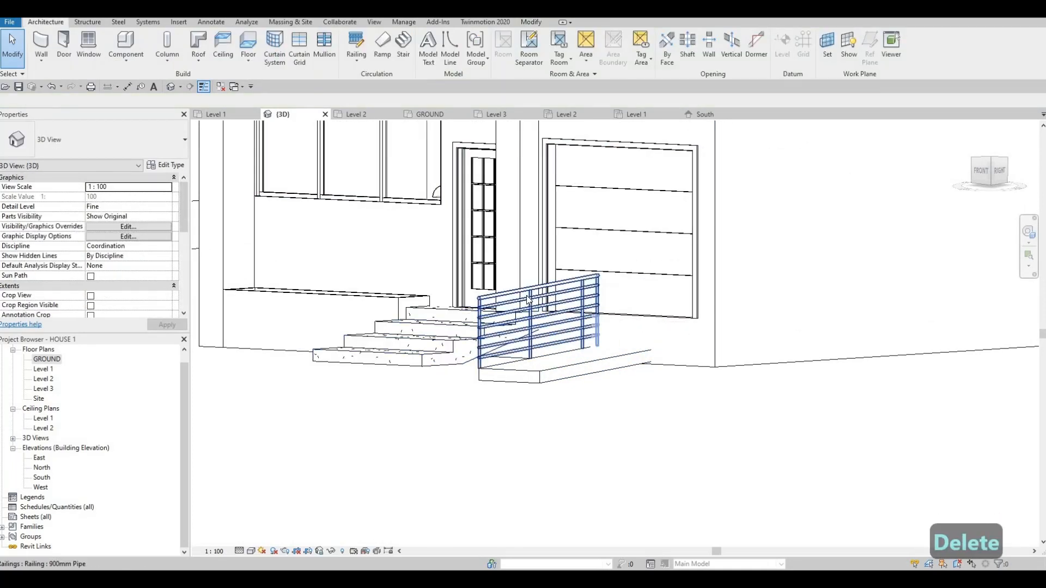
left_click(543, 370)
key("Delete")
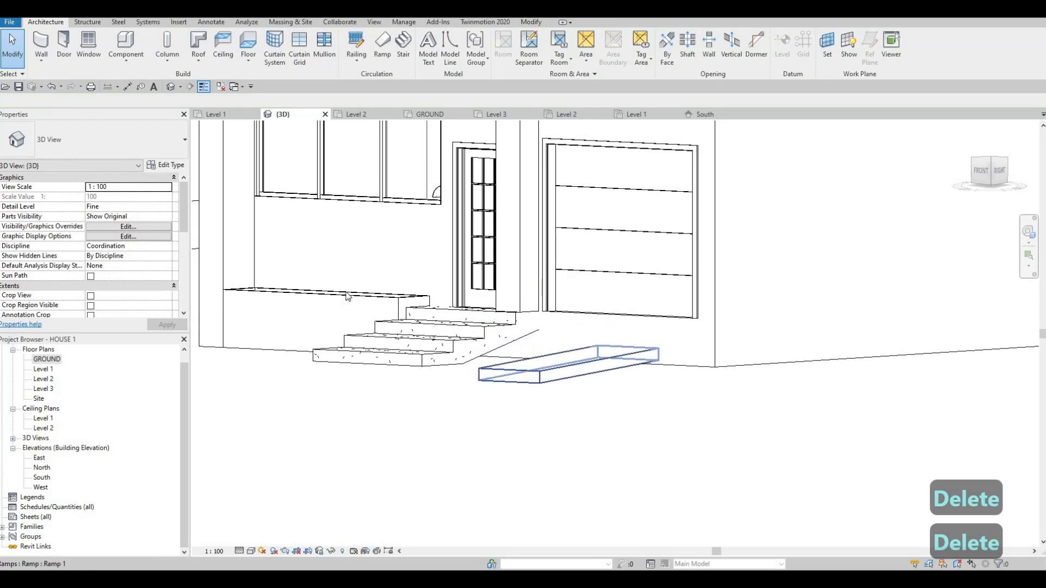
Step: Set the garage ramp type's Ramp Max Slope (1/x) to 3 from the GROUND floor plan
left_click(543, 374)
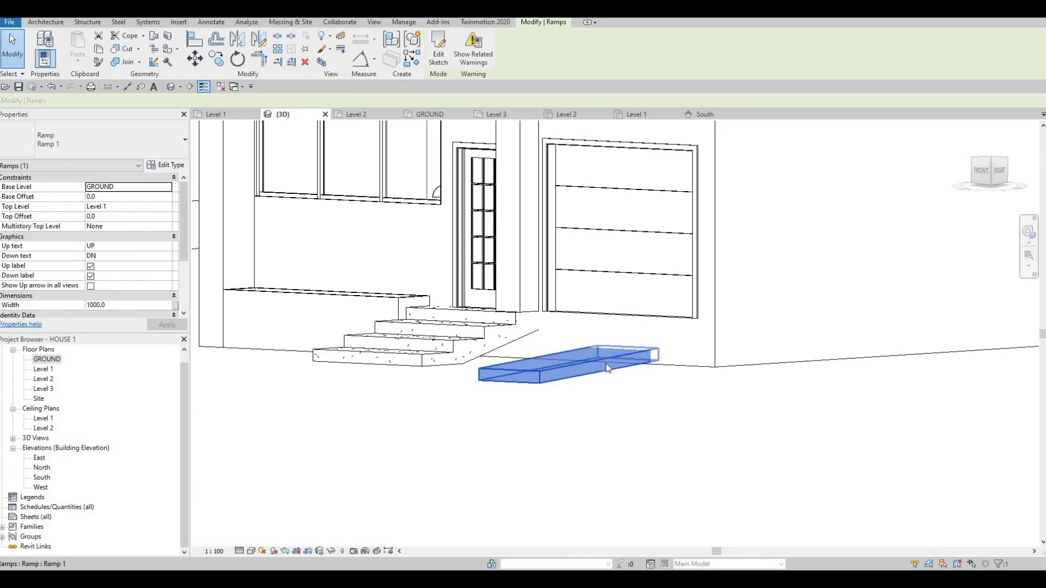
key("Escape")
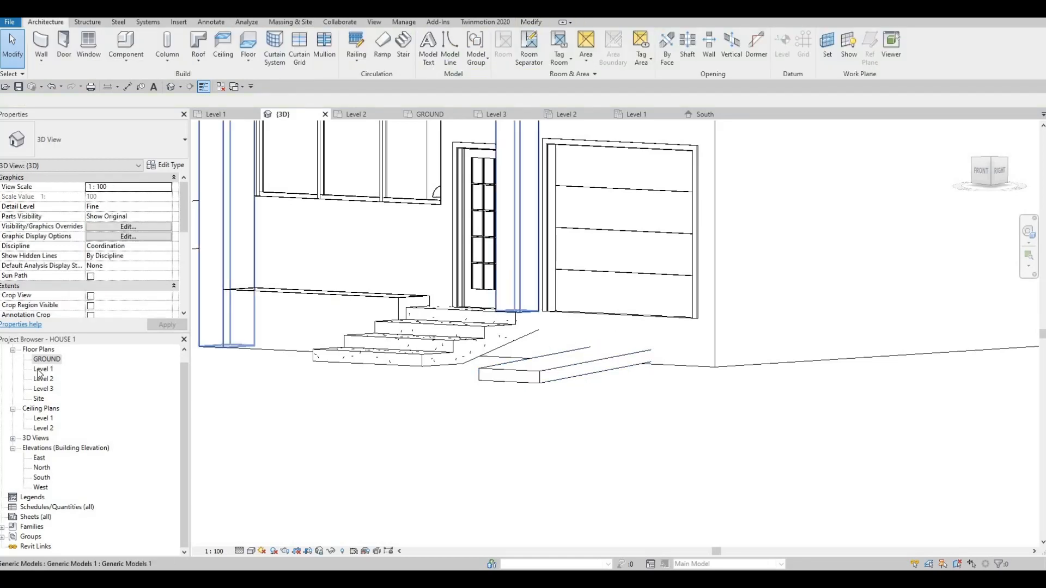
double_click(46, 360)
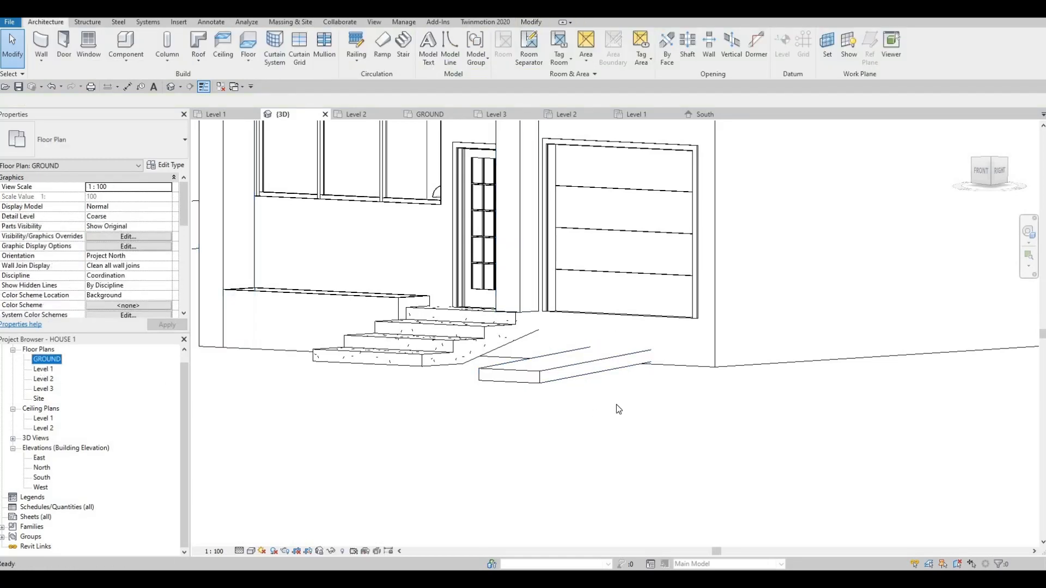
key("Escape")
left_click(609, 388)
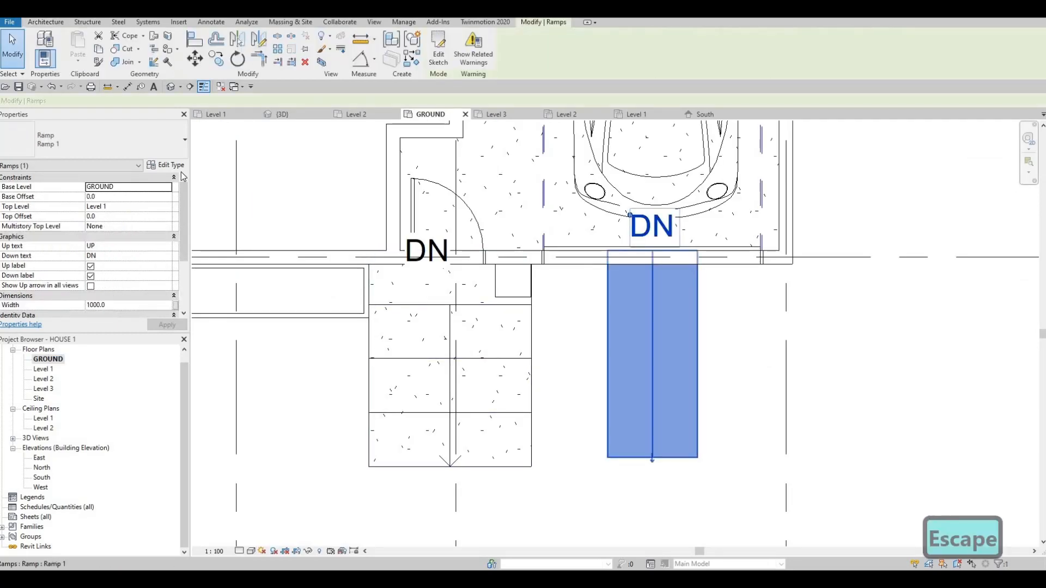
left_click(166, 164)
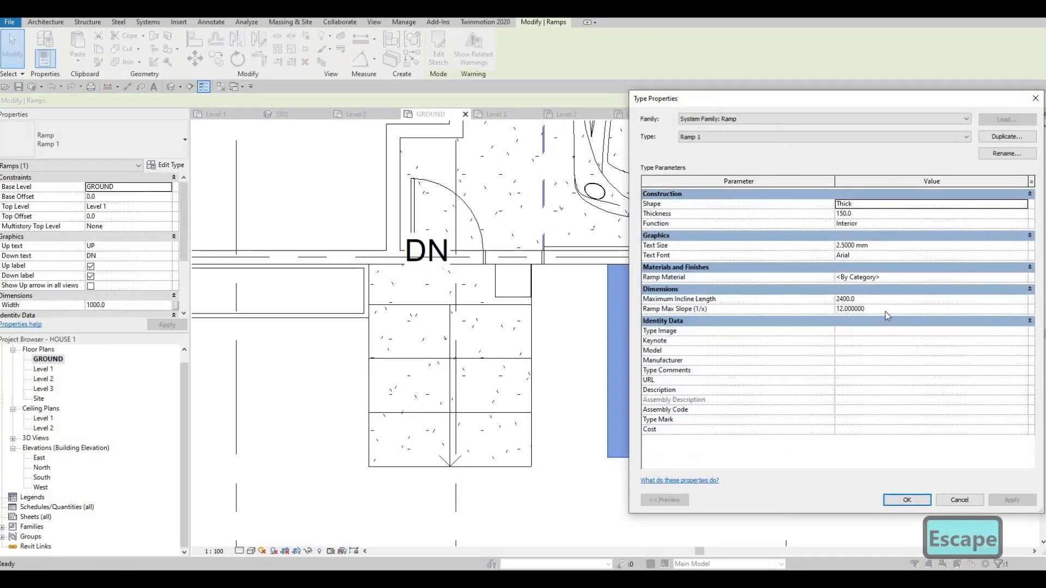
left_click(886, 309)
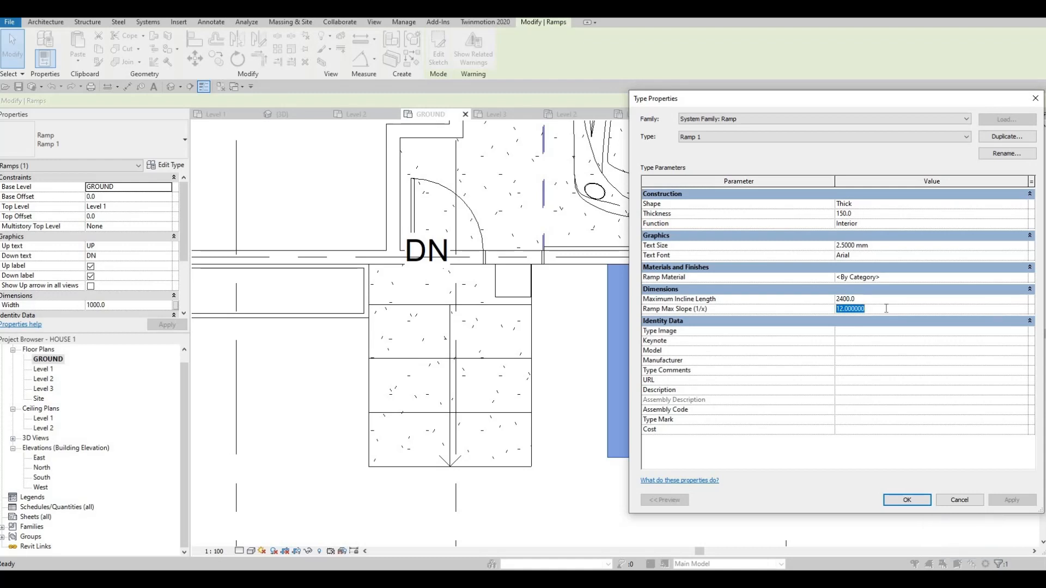
type("3")
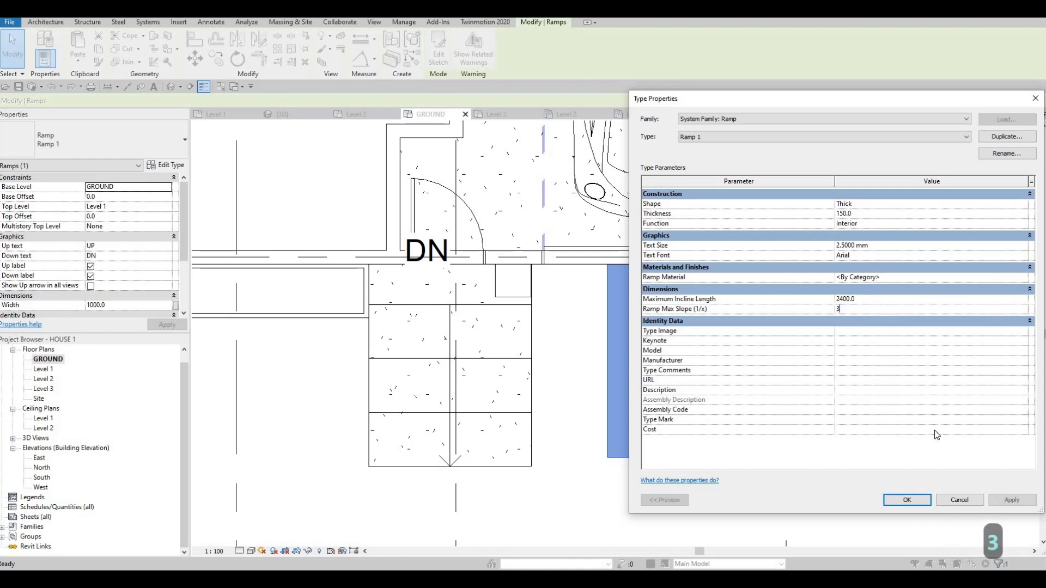
left_click(914, 500)
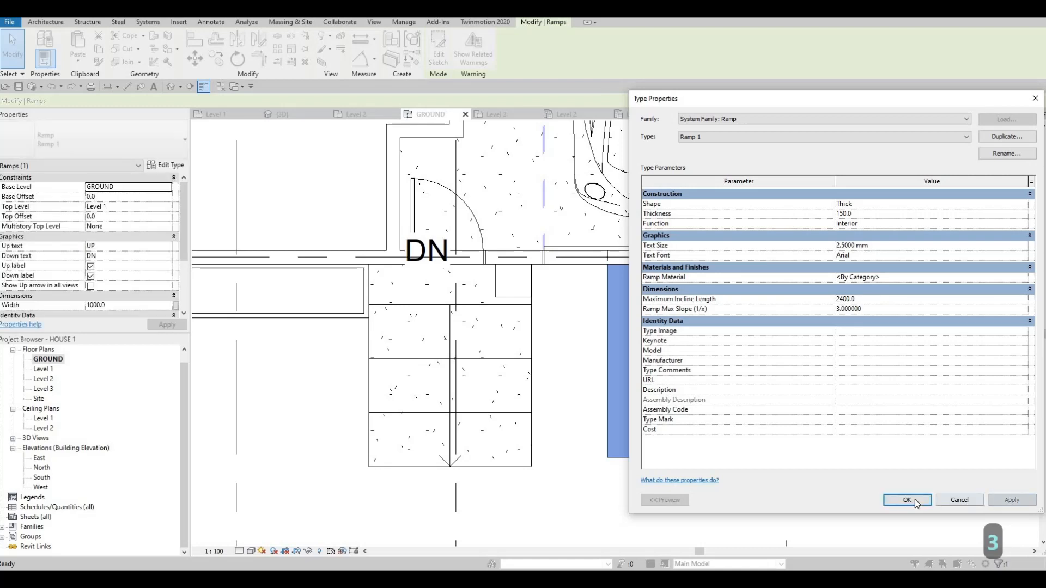
key("Escape")
key("Escape")
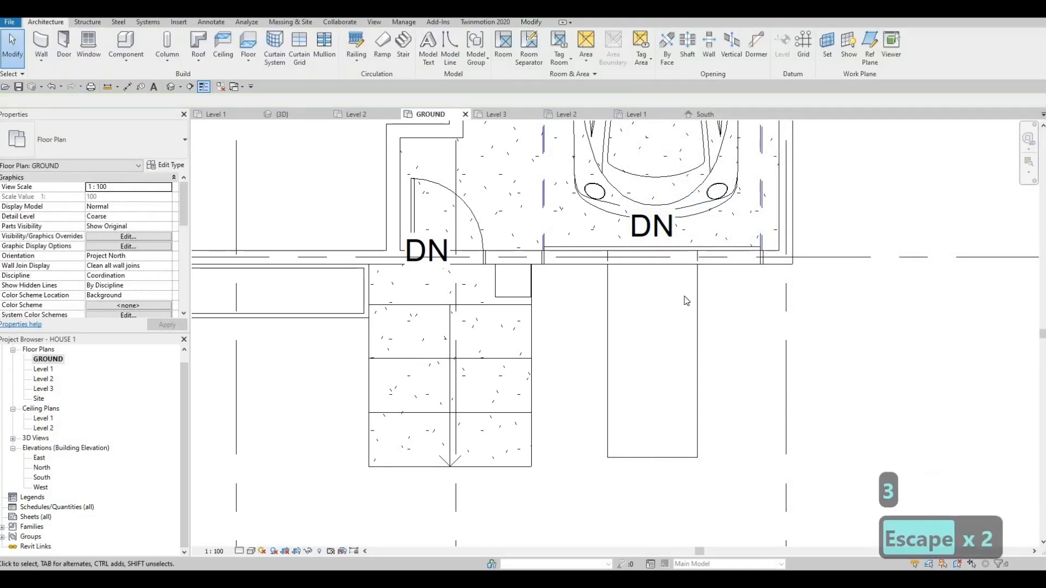
Step: Lengthen the ramp sketch to about 3280 mm, extend its run line to the outer riser's midpoint, and finish the ramp
double_click(619, 449)
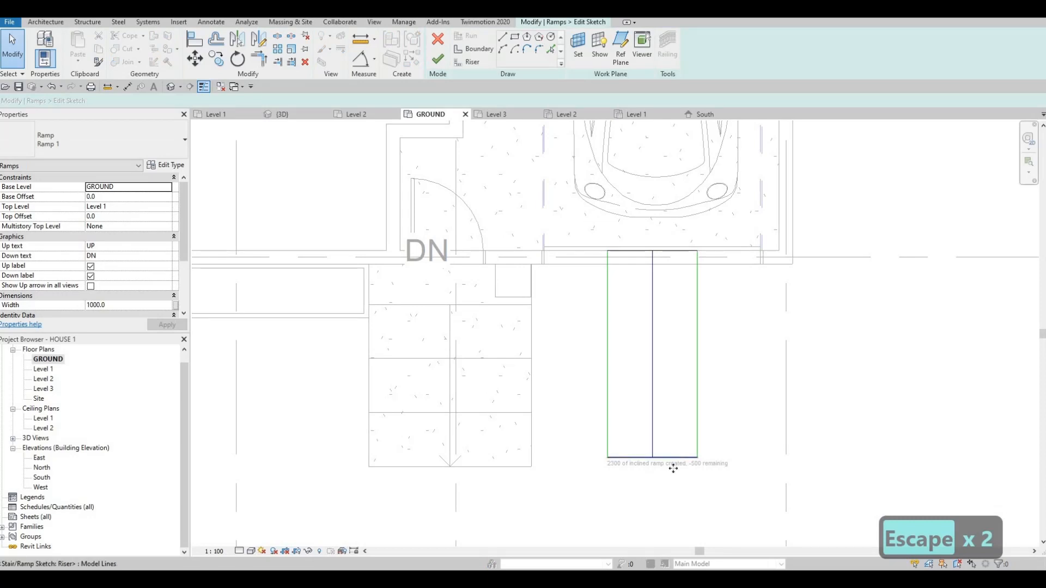
mouse_move(675, 456)
left_mouse_down()
mouse_move(661, 544)
mouse_move(671, 521)
left_mouse_up()
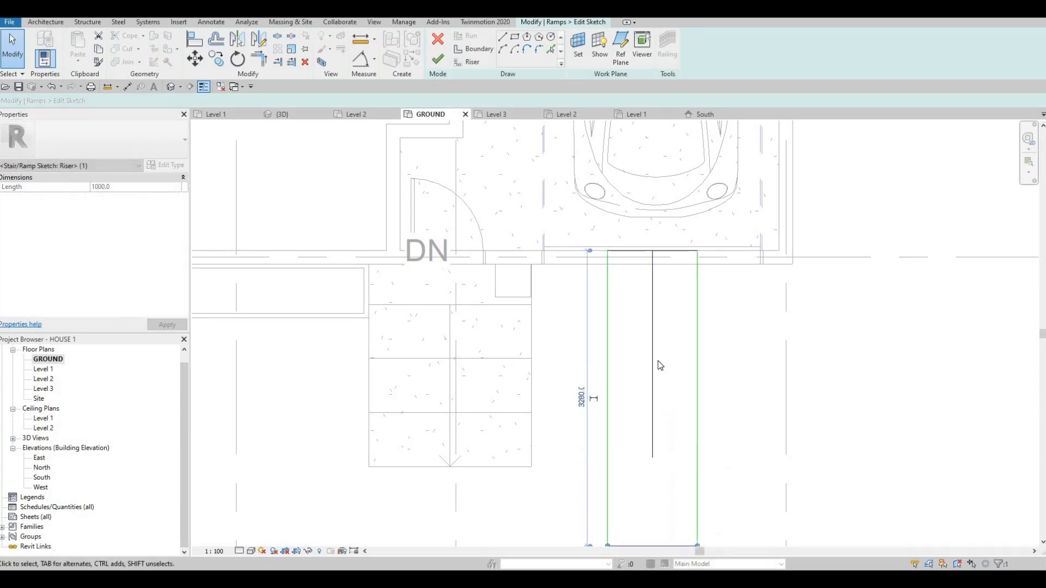
middle_click_drag(653, 341, 651, 213)
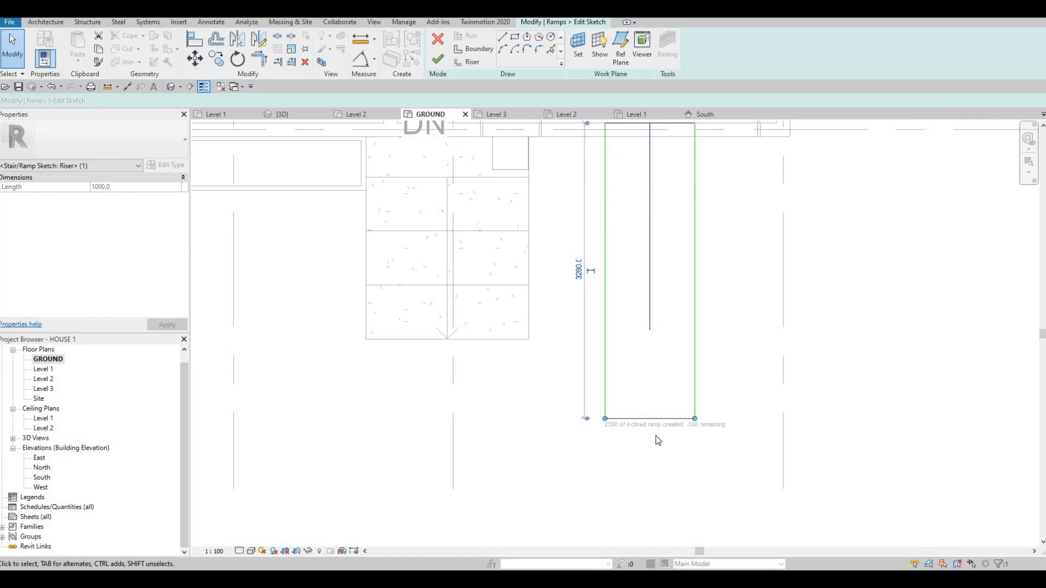
scroll(658, 440, "up", 1)
left_click_drag(646, 295, 647, 408)
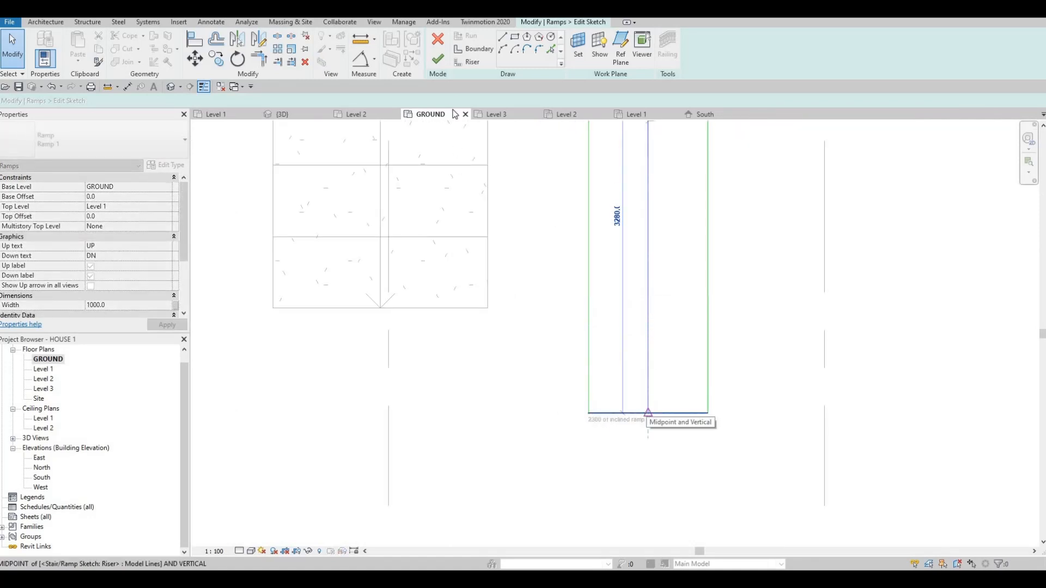
left_click(437, 59)
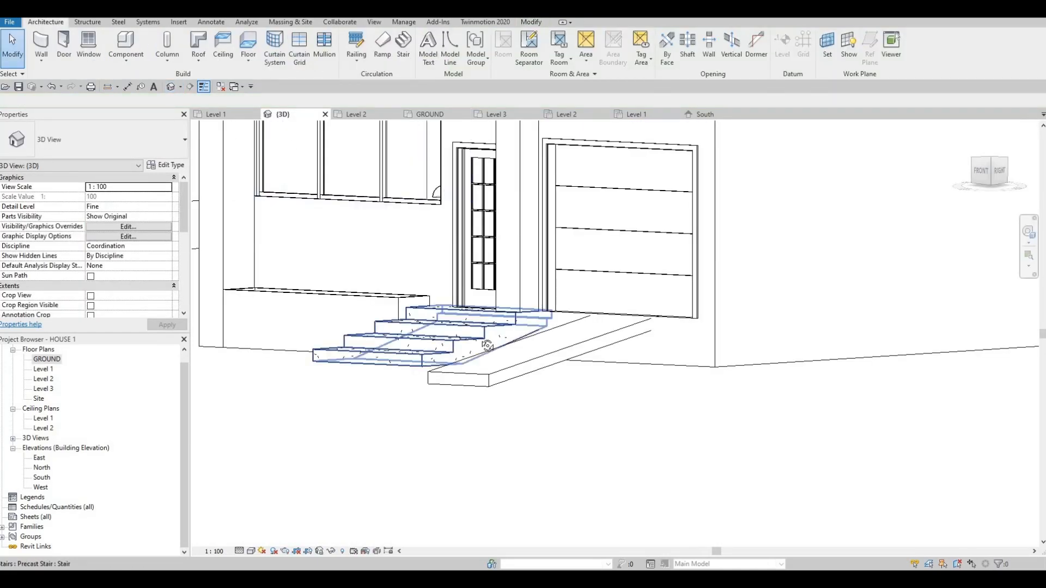
key("Escape")
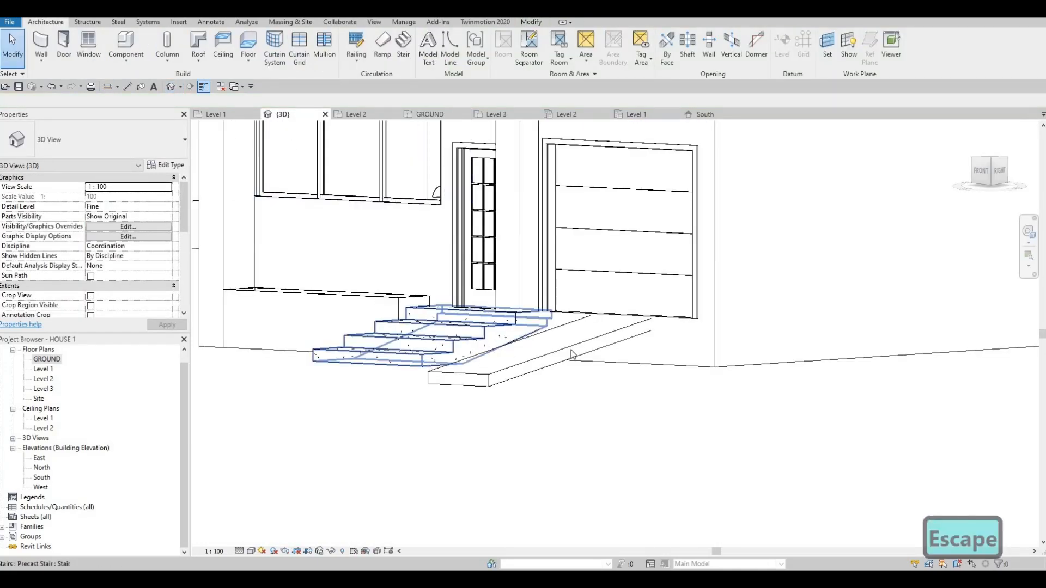
left_click(531, 355)
middle_click_drag(639, 420, 538, 342, "shift")
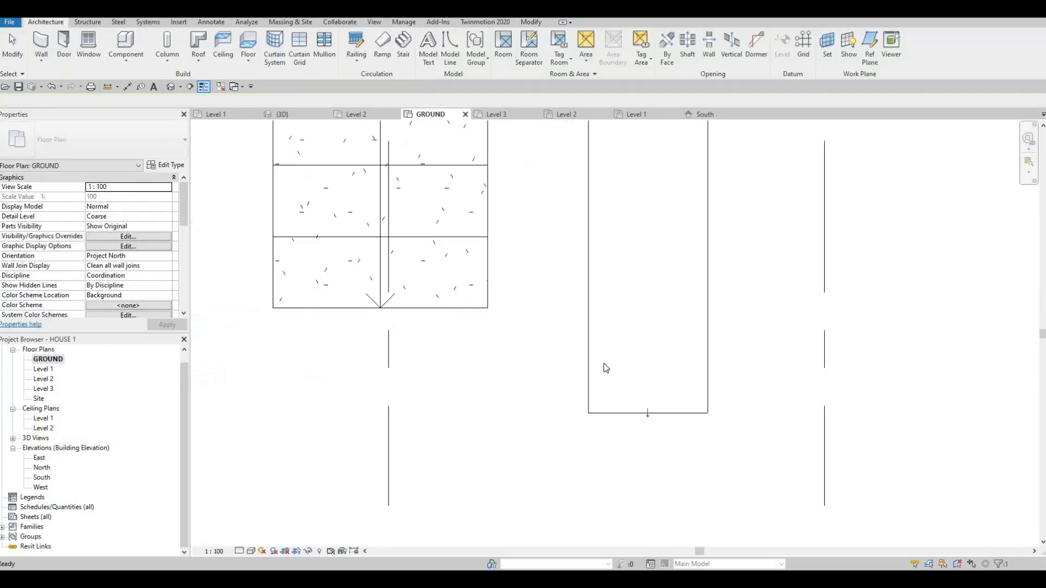
Step: Widen the ramp sketch to about 2900 mm, from the entrance stairs' side edge to the garage's outer wall corner
left_click(603, 363)
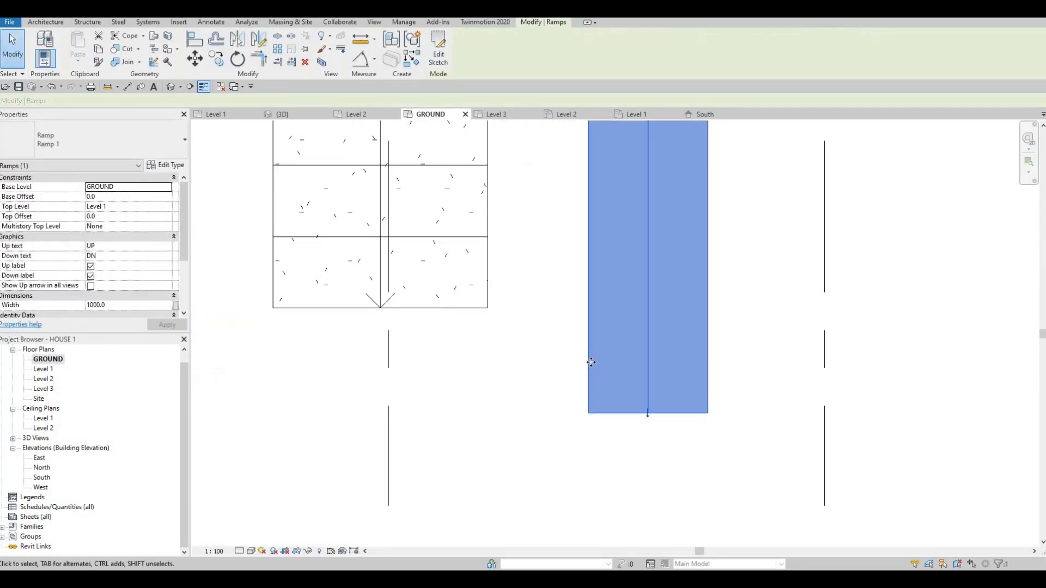
left_click(448, 64)
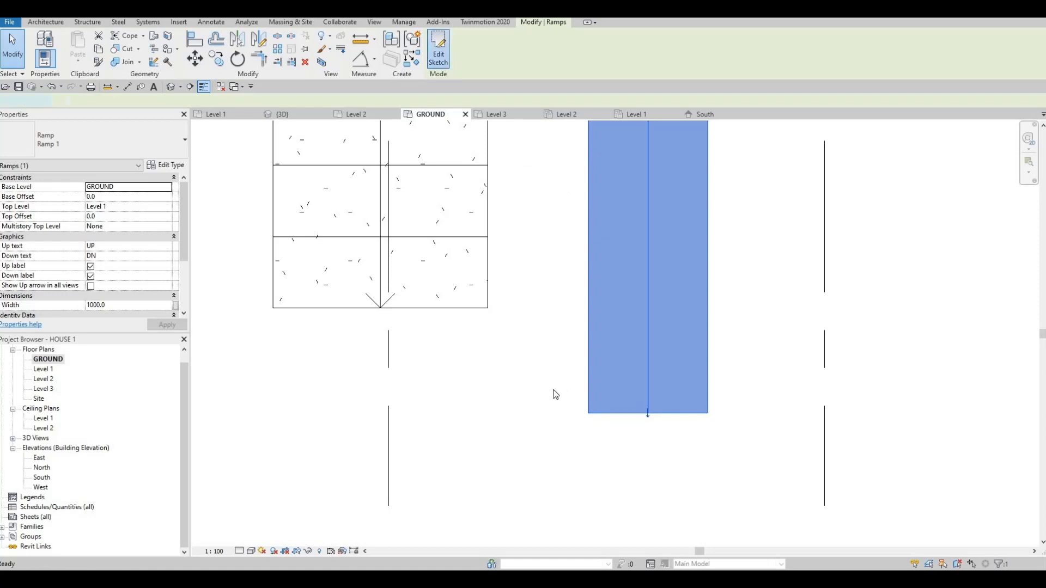
scroll(582, 351, "down", 1)
left_click_drag(573, 361, 483, 362)
middle_click_drag(678, 327, 580, 296)
left_click_drag(583, 300, 721, 379)
key("Escape")
scroll(687, 344, "down", 2)
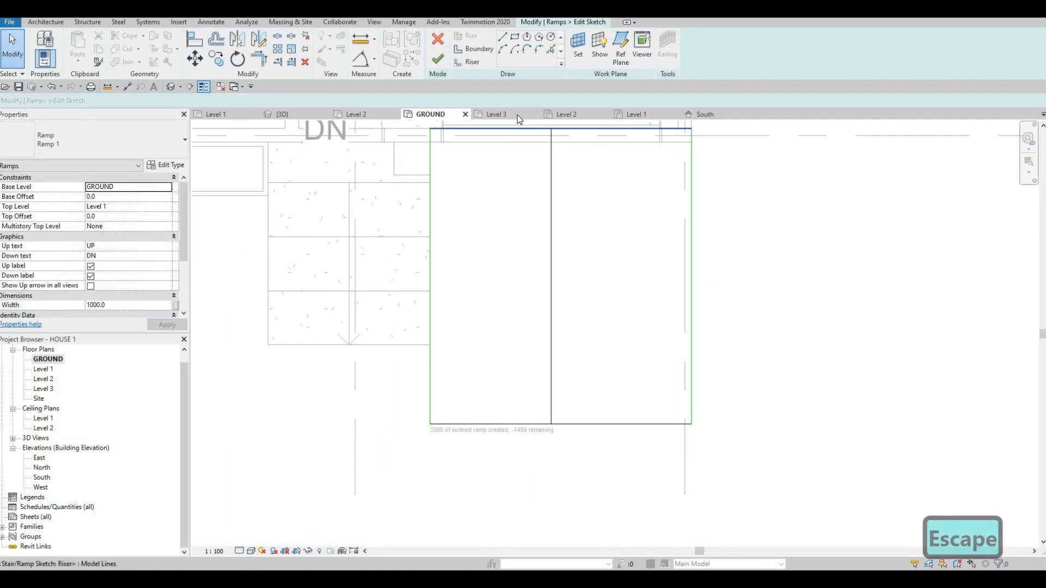
Step: Swing the outer end of the ramp boundary farthest from the stairs outward so it runs diagonally from the garage corner
left_click(595, 426)
key("c")
key("s")
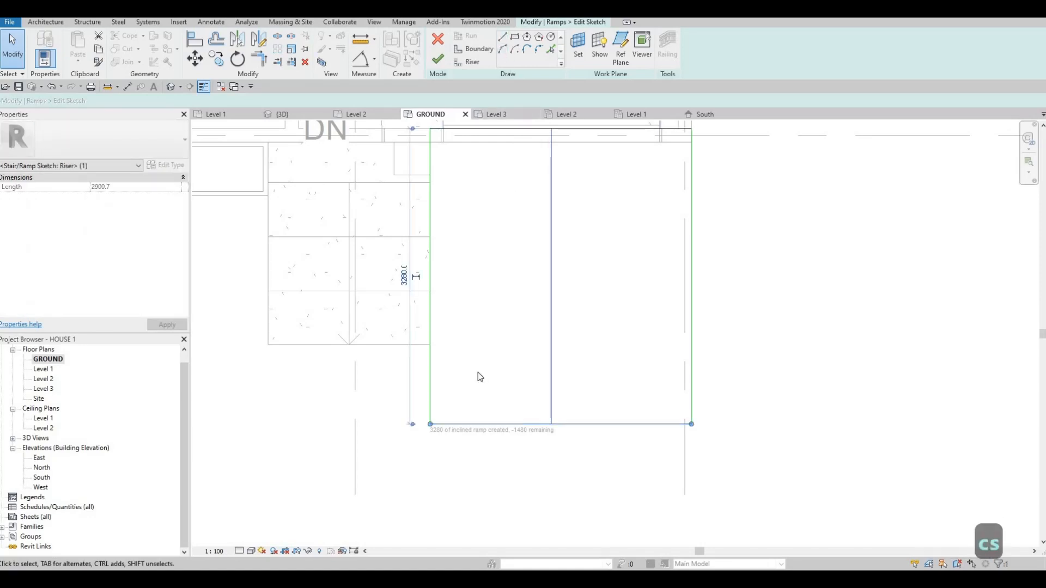
middle_click_drag(688, 243, 669, 270)
left_click_drag(671, 450, 867, 284)
key("Escape")
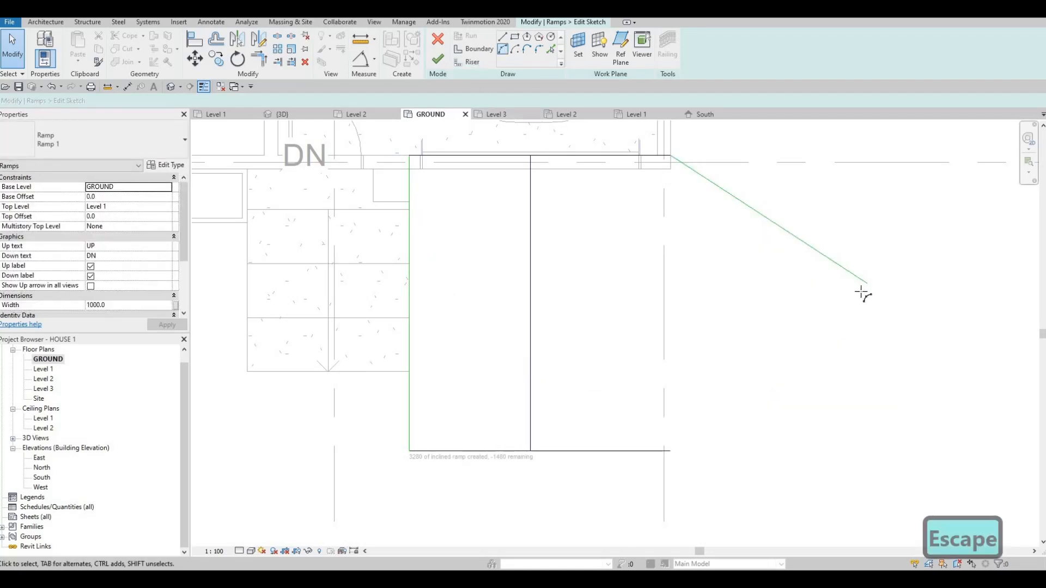
Step: Close the ramp outline with a boundary arc from the diagonal's end to the outer riser, finish the ramp, and inspect it in 3D
left_click(866, 283)
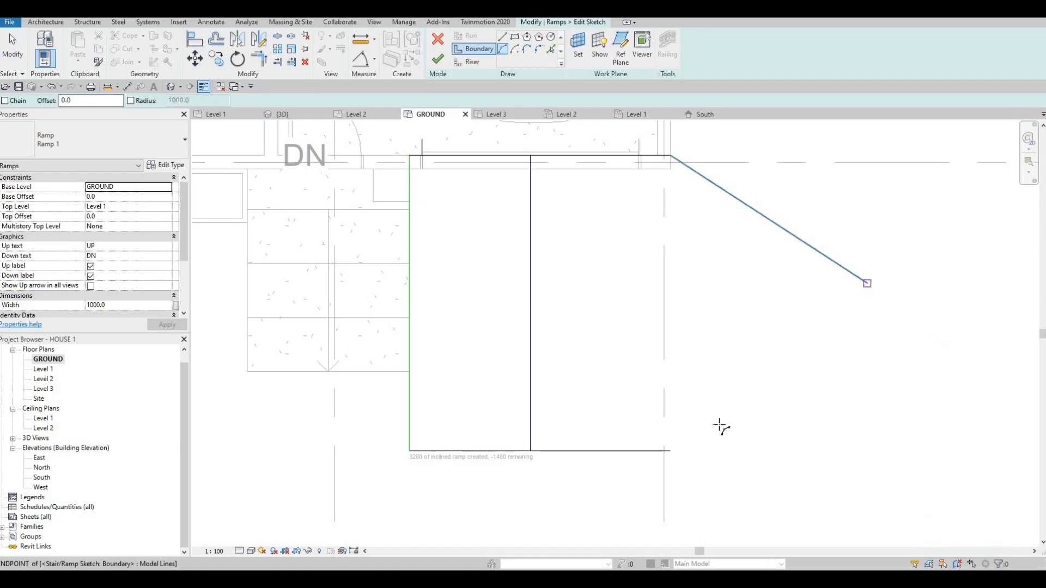
left_click(669, 450)
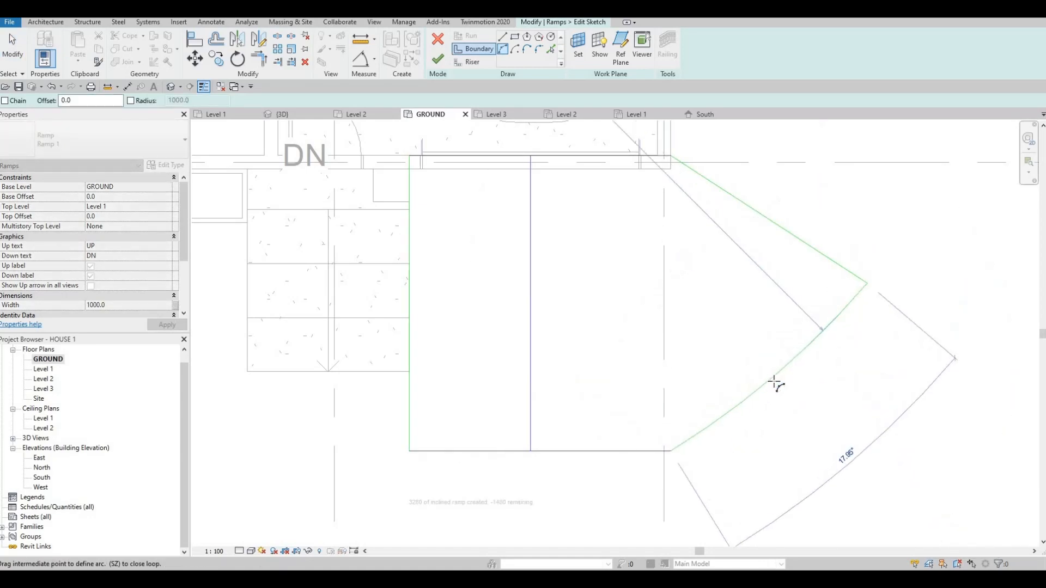
left_click(774, 384)
key("Escape")
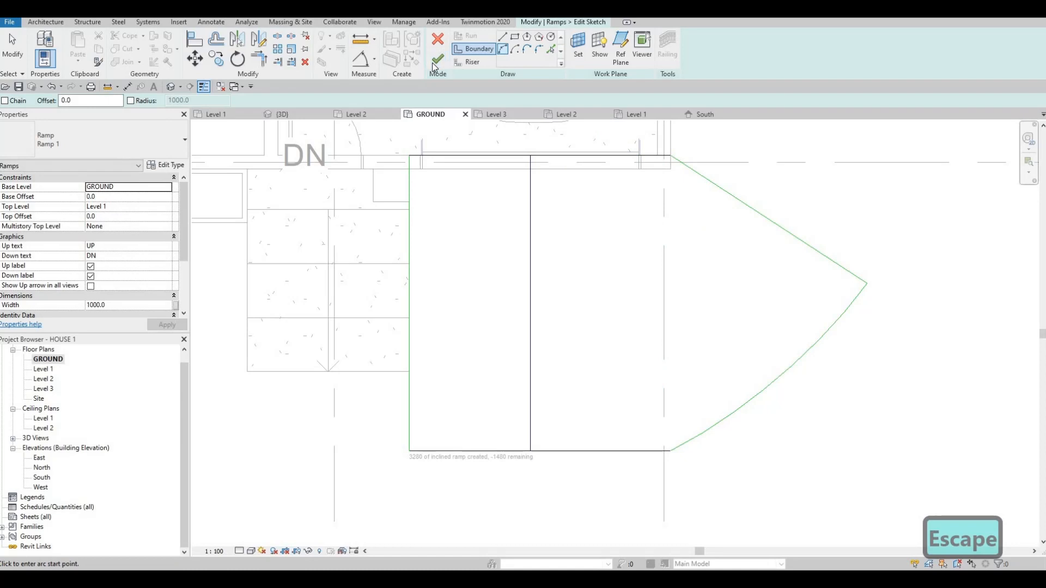
left_click(433, 63)
key("Escape")
key("Escape")
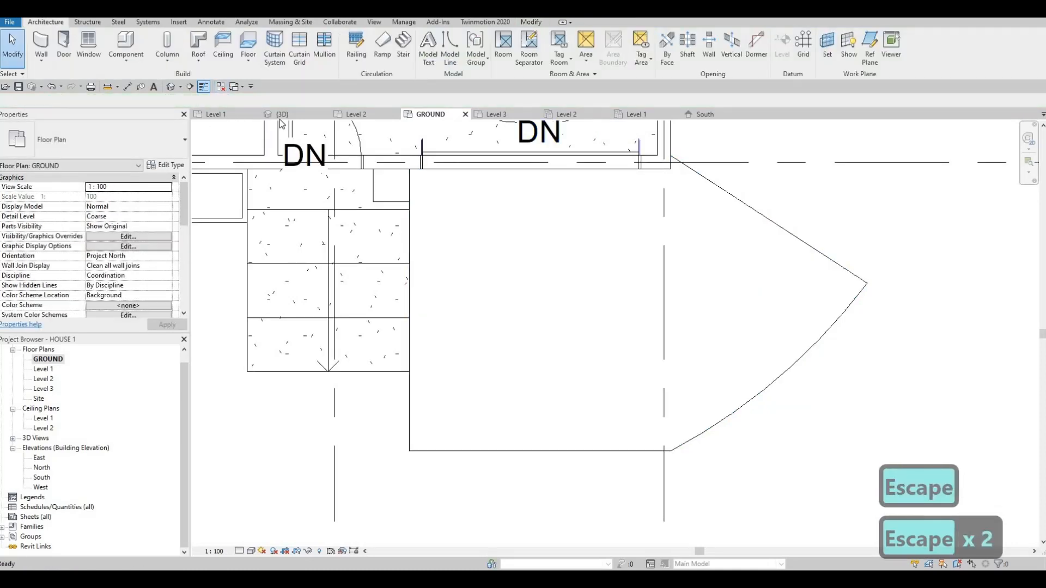
left_click(291, 115)
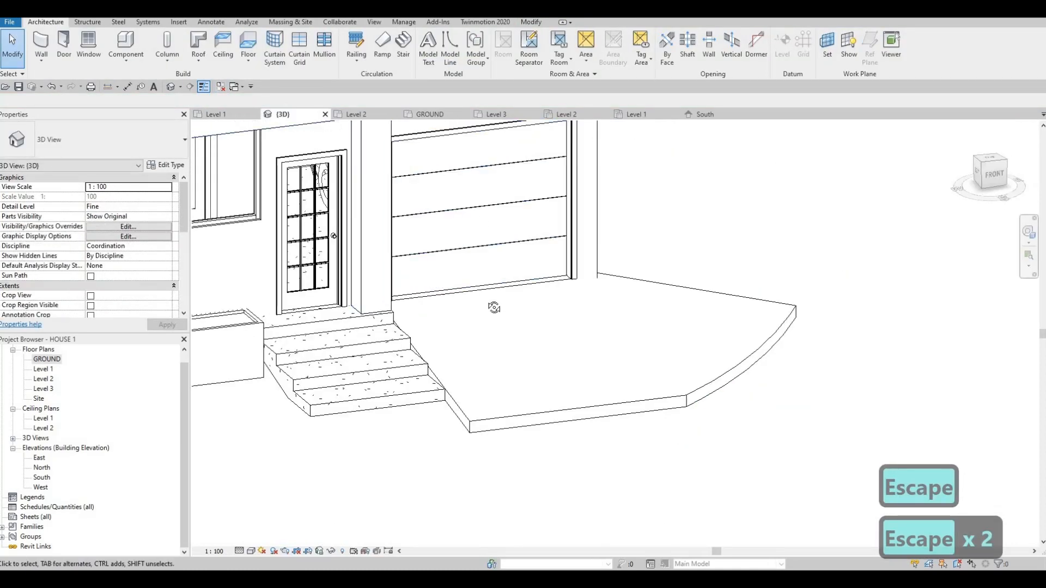
middle_click_drag(485, 303, 713, 325, "shift")
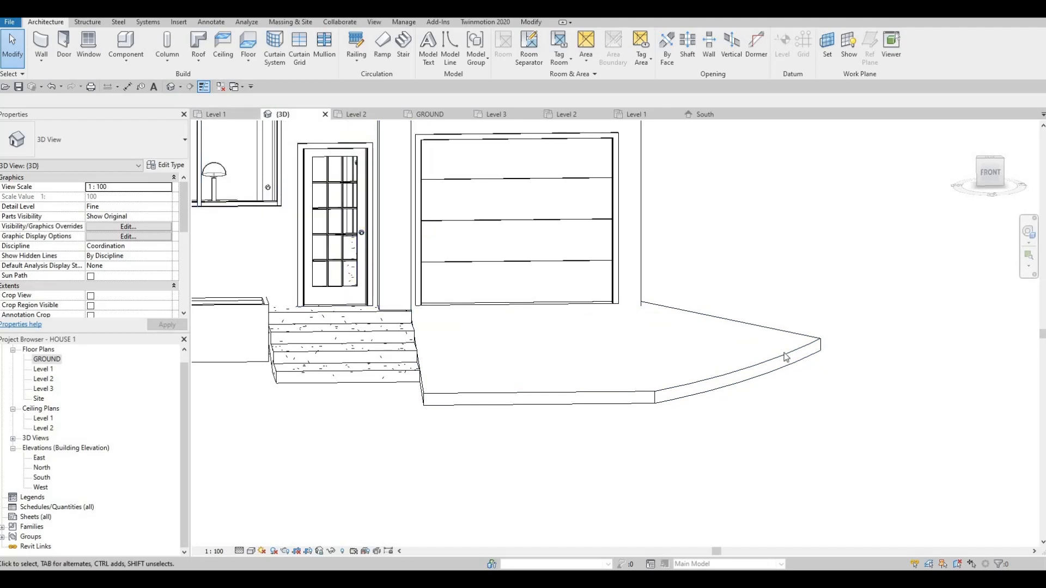
scroll(749, 275, "down", 2)
middle_click_drag(703, 299, 687, 246, "shift")
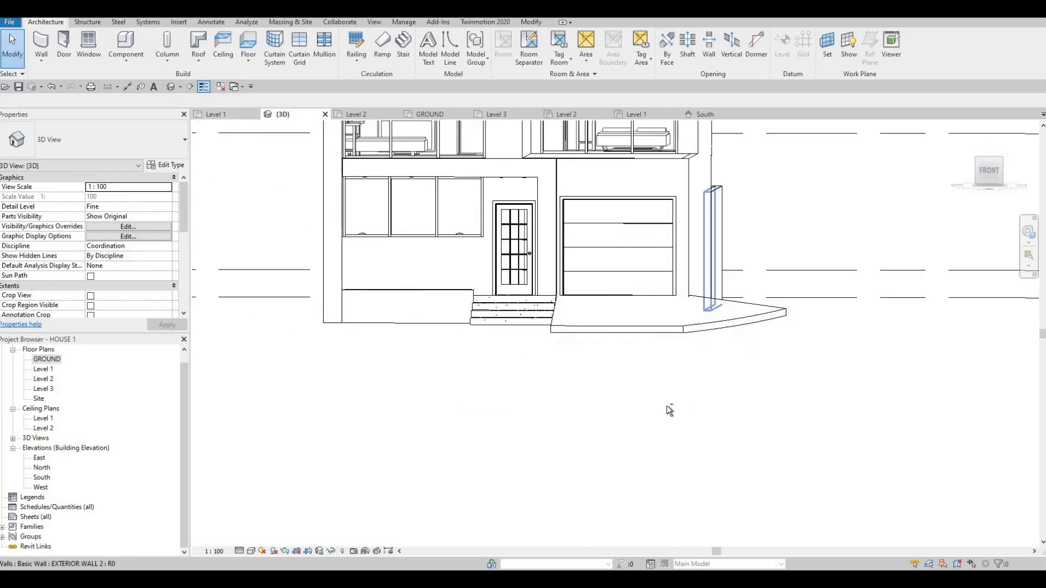
middle_click_drag(687, 366, 723, 358)
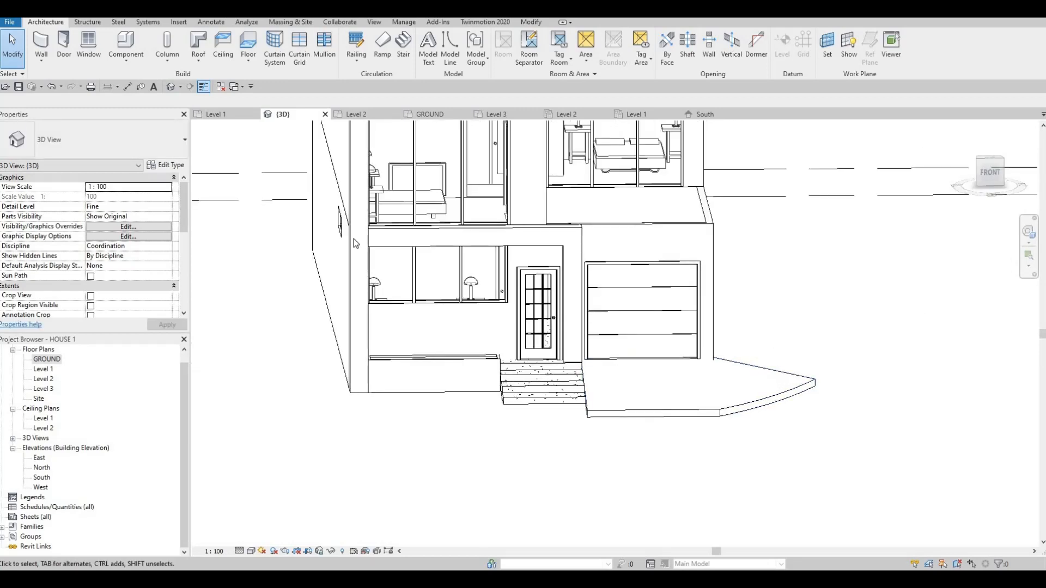
Step: Reopen the ramp sketch in the GROUND plan, bring the diagonal boundary in line with the garage front, and extend the arc to that line
double_click(52, 361)
key("Escape")
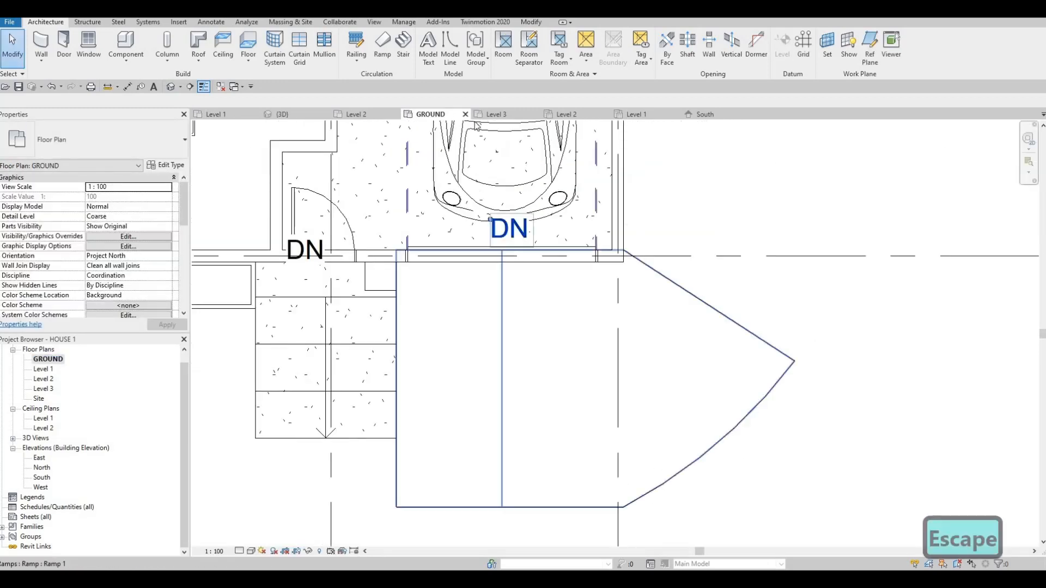
left_click(438, 48)
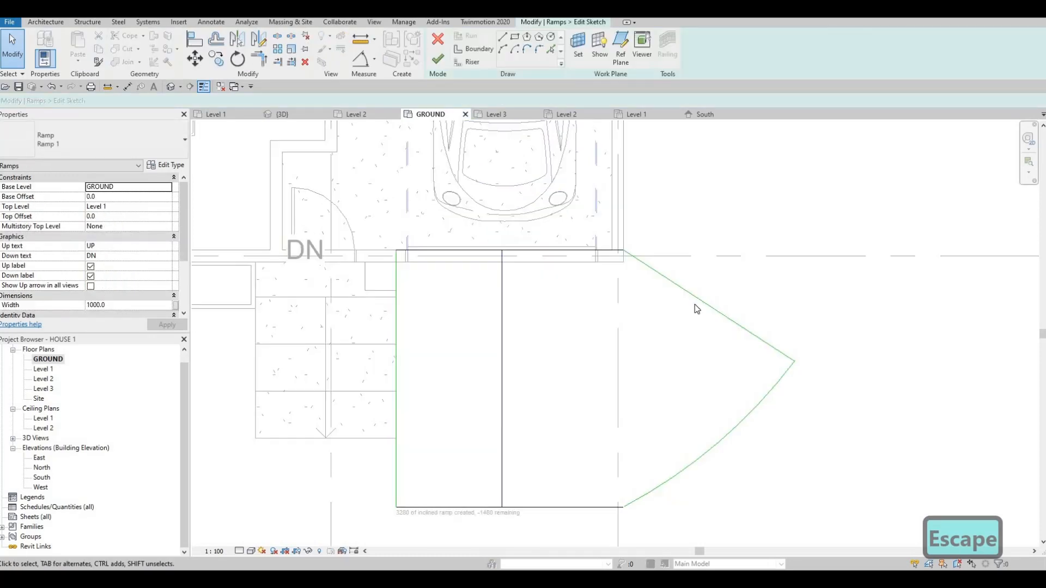
left_click(790, 360)
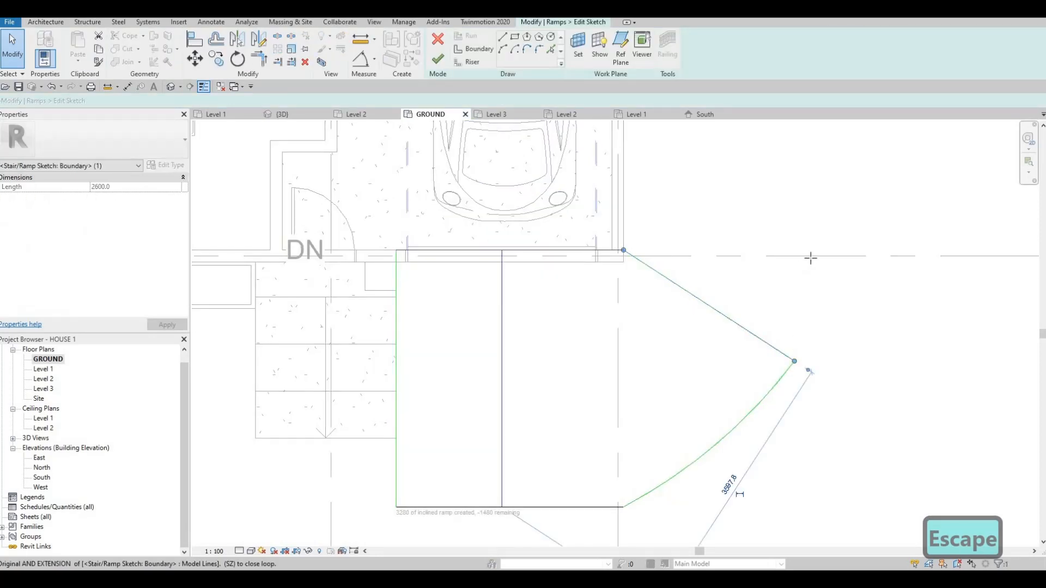
left_click_drag(811, 258, 819, 251)
key("Escape")
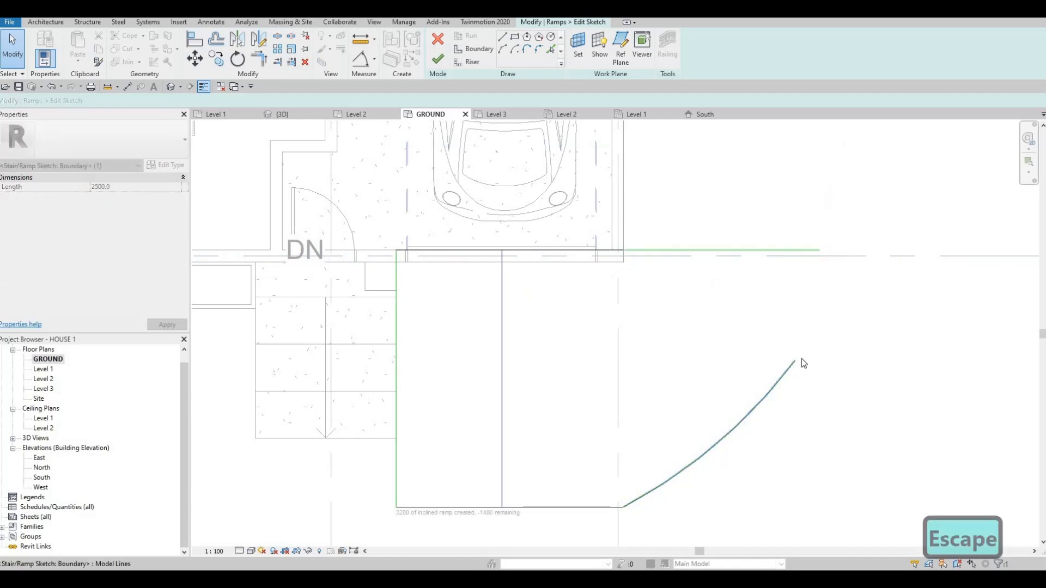
left_click(800, 360)
left_click_drag(798, 361, 822, 235)
key("Escape")
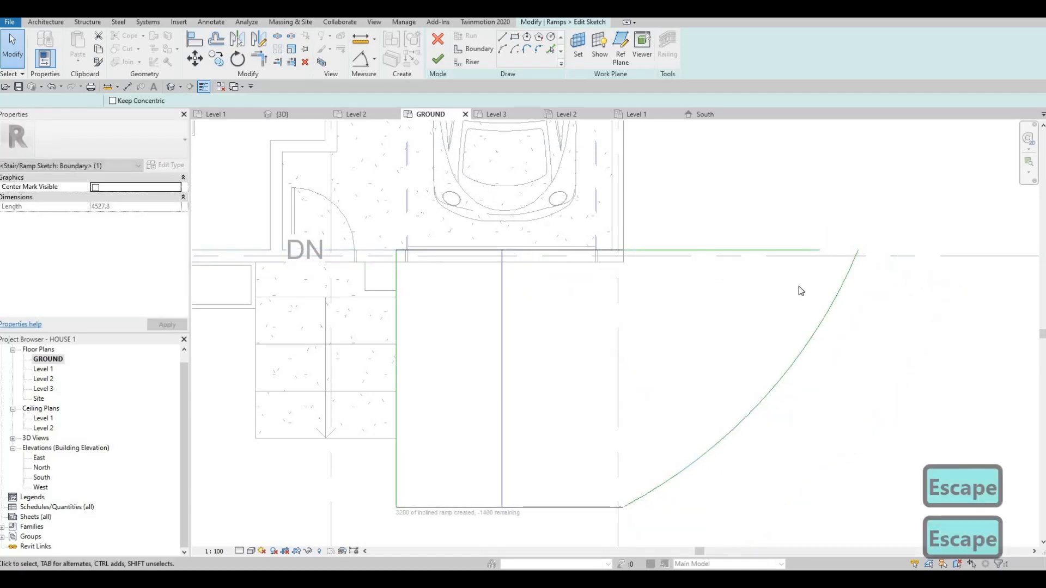
Step: Trim the ramp boundary along the garage front to meet the arc at a closed corner, and finish the ramp sketch
key("t")
key("r")
left_click(708, 250)
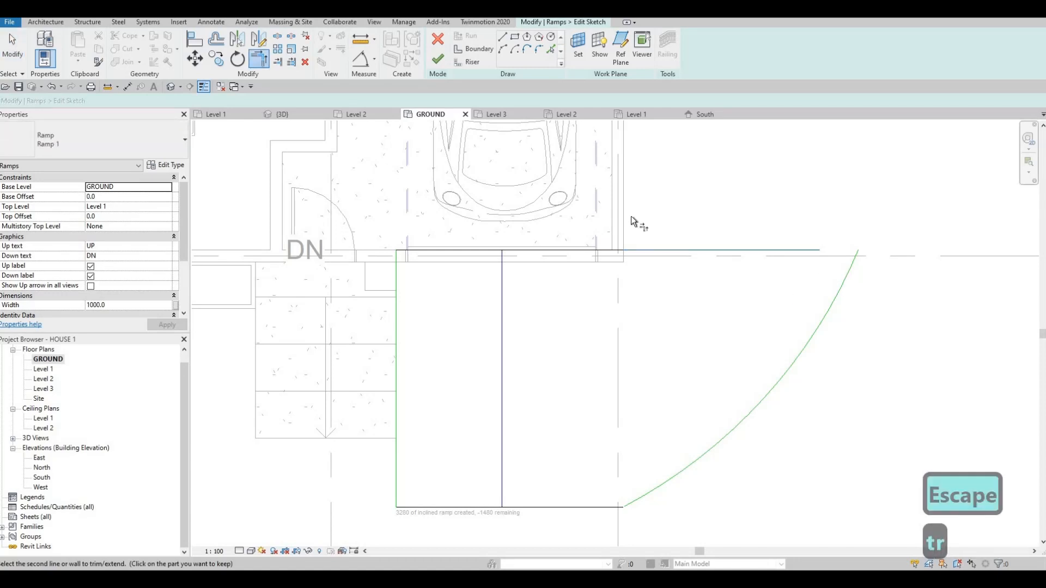
left_click(836, 294)
key("Escape")
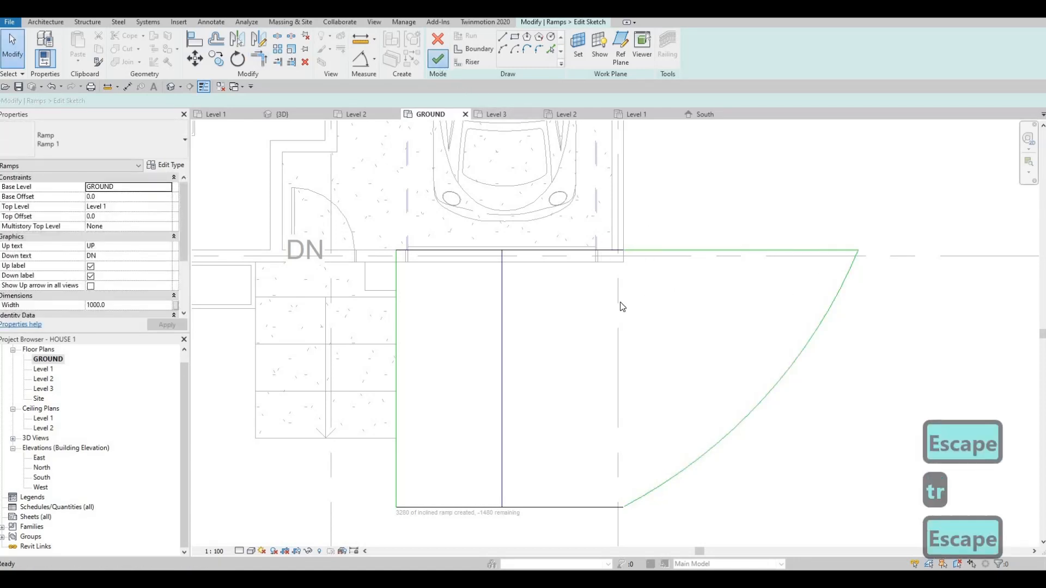
key("Escape")
key("Escape")
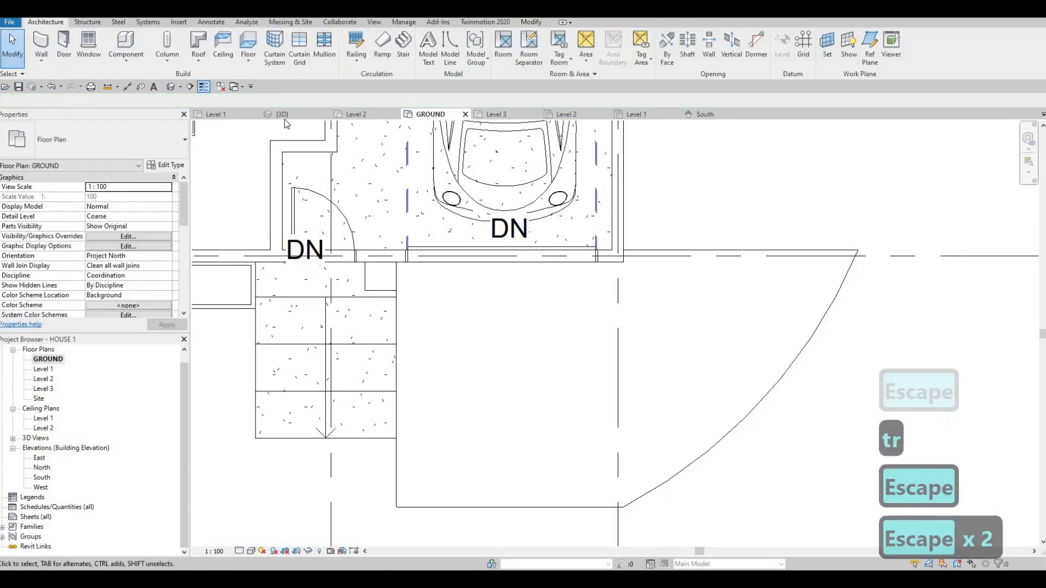
Step: Examine the reshaped ramp in 3D from the front, the garage side and the entrance stairs side
left_click(169, 89)
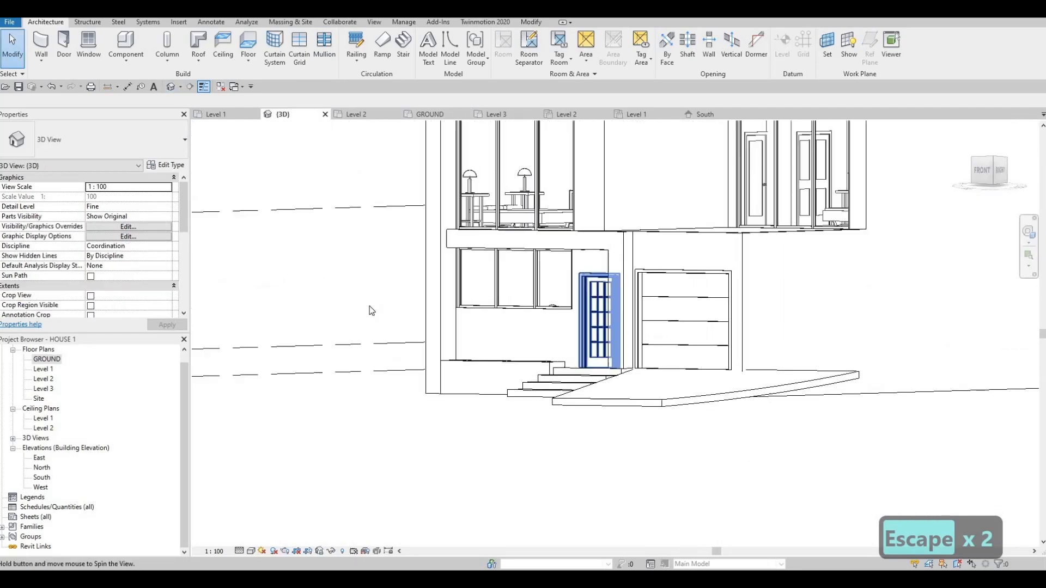
middle_click_drag(368, 305, 960, 357, "shift")
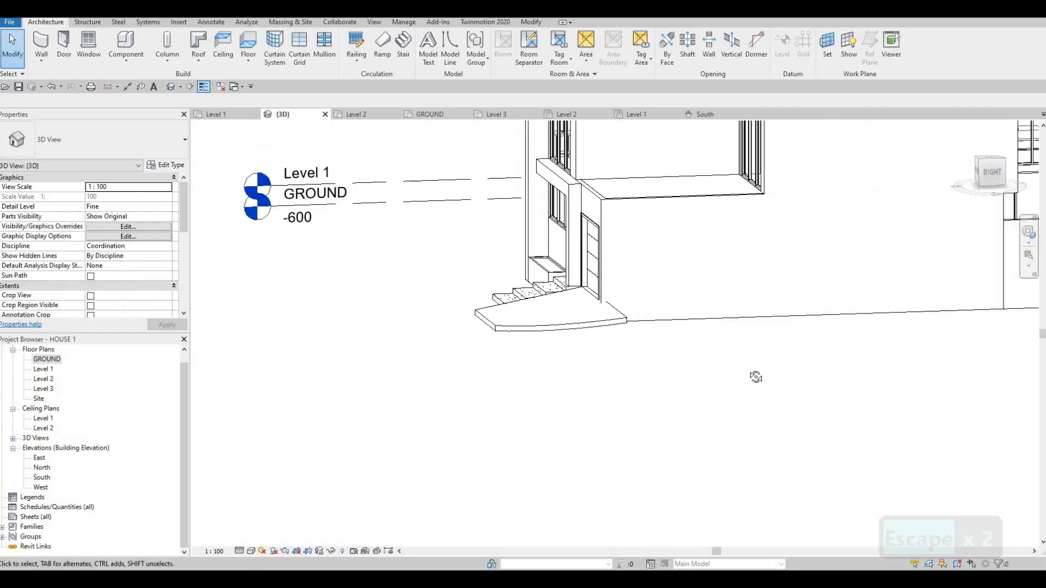
middle_click_drag(738, 351, 839, 345, "shift")
middle_click_drag(627, 377, 597, 333, "shift")
middle_click_drag(672, 325, 703, 349)
scroll(701, 319, "up", 2)
key("Escape")
key("Escape")
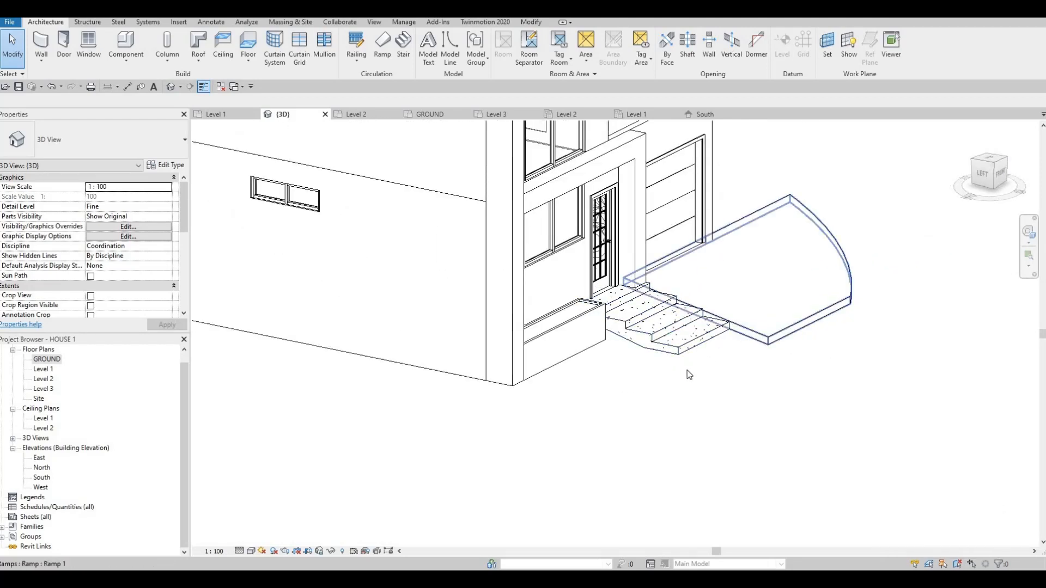
scroll(717, 324, "down", 2)
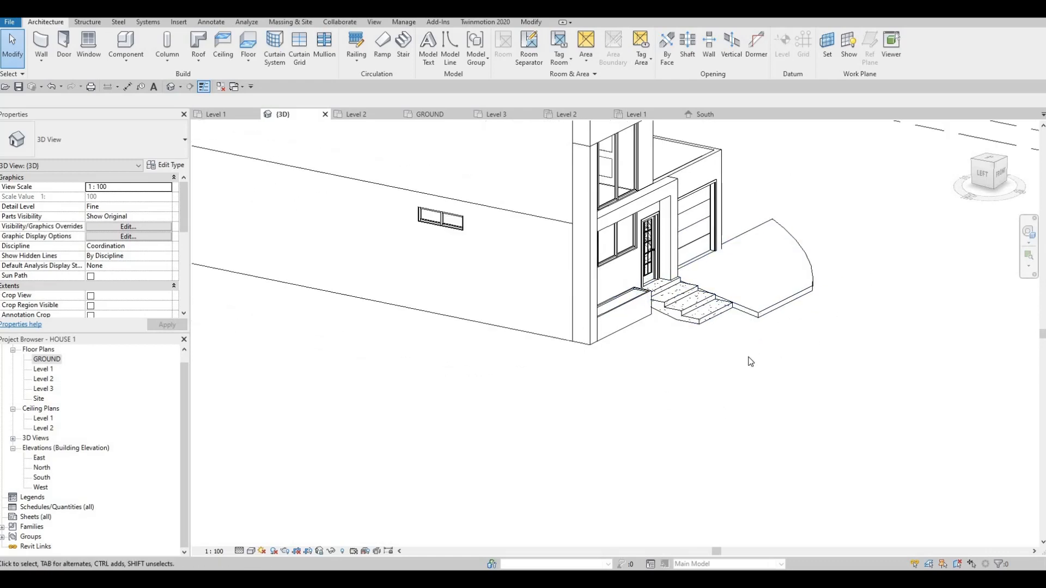
Step: Return to the GROUND floor plan and reopen the sketch of the garage ramp for editing
double_click(47, 359)
scroll(687, 294, "down", 3)
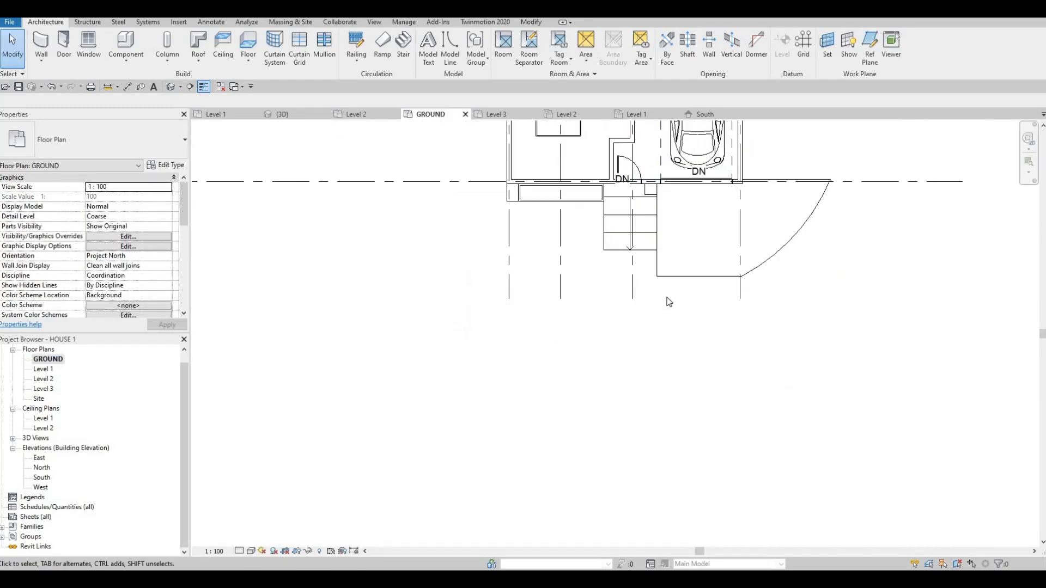
scroll(669, 302, "down", 1)
key("Escape")
left_click(695, 308)
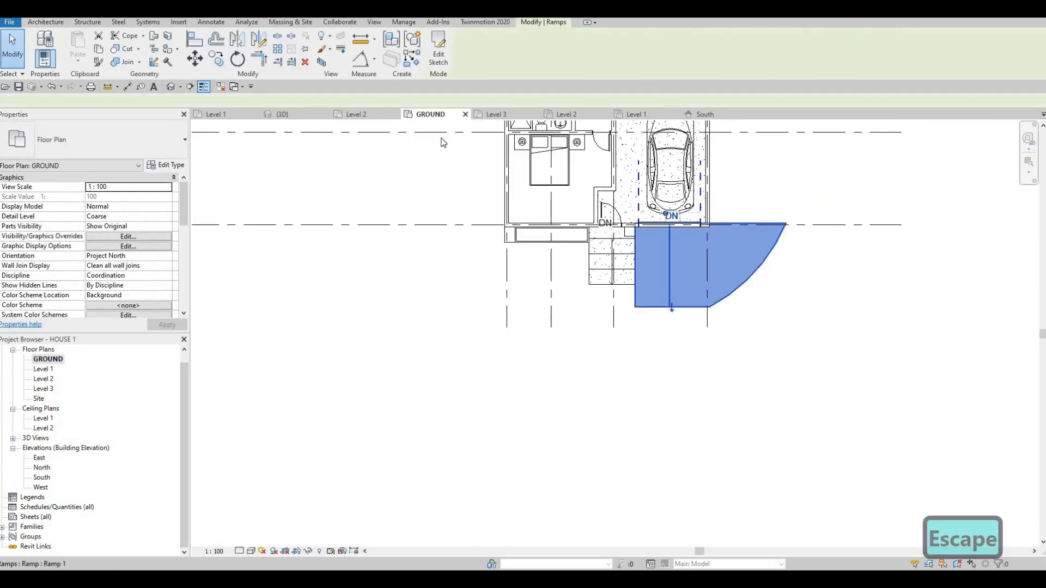
left_click(438, 52)
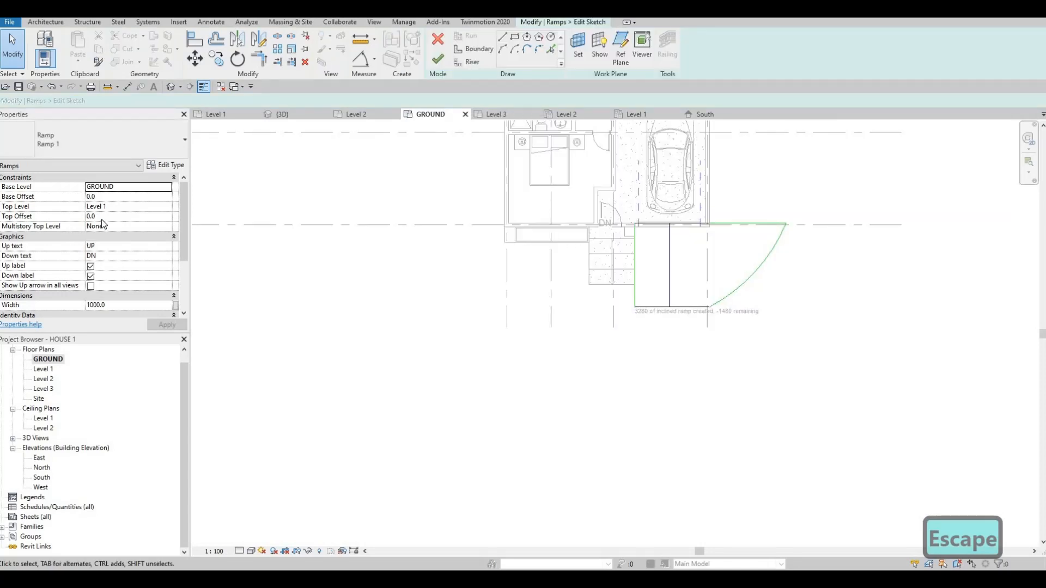
scroll(151, 166, "down", 3)
Step: Set the Ramp 1 type's material to Concrete, Aerated from the AEC Materials concrete library, and finish the ramp
left_click(163, 165)
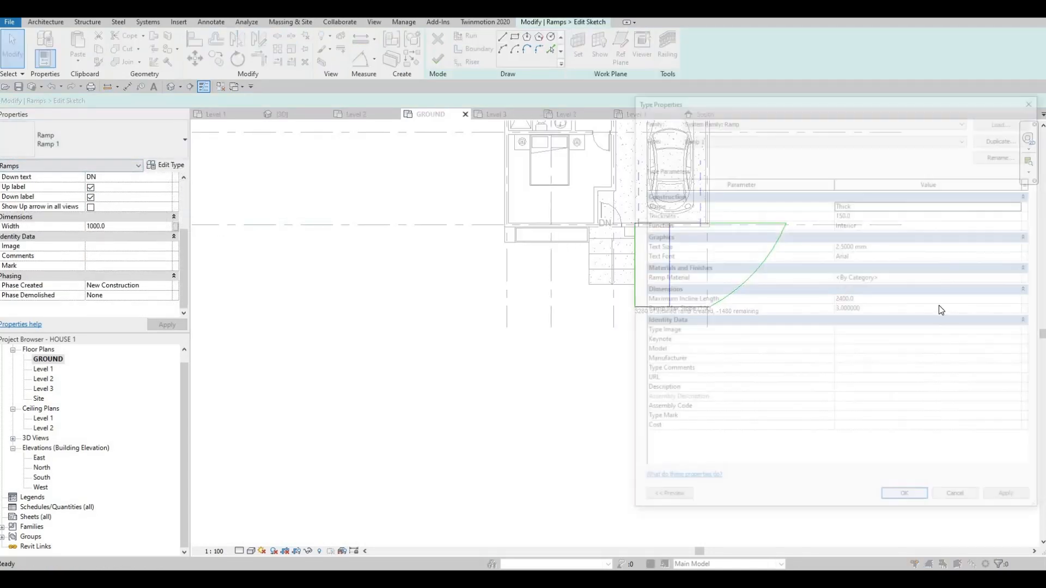
left_click(1023, 277)
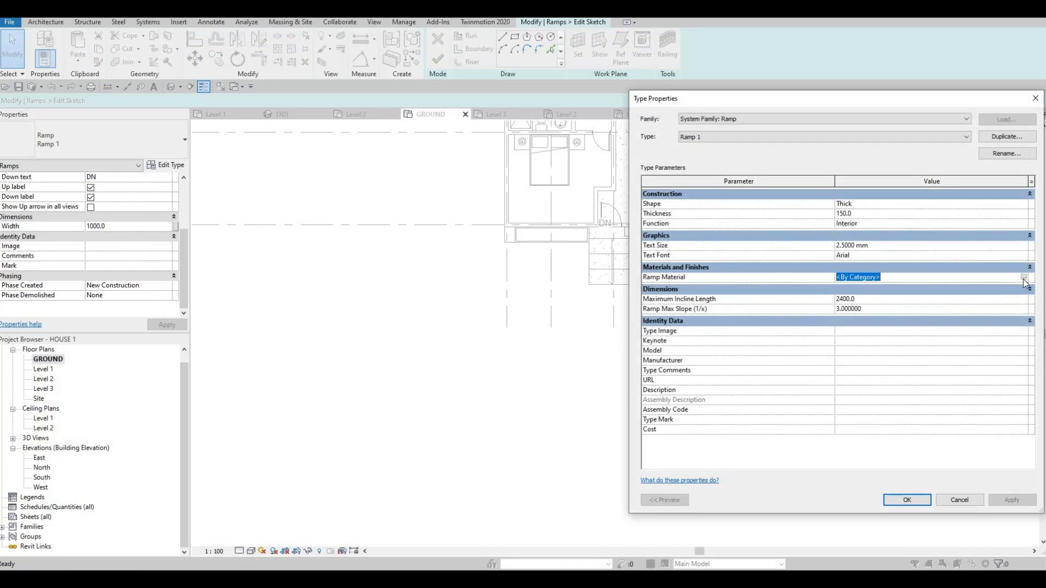
left_click(1023, 277)
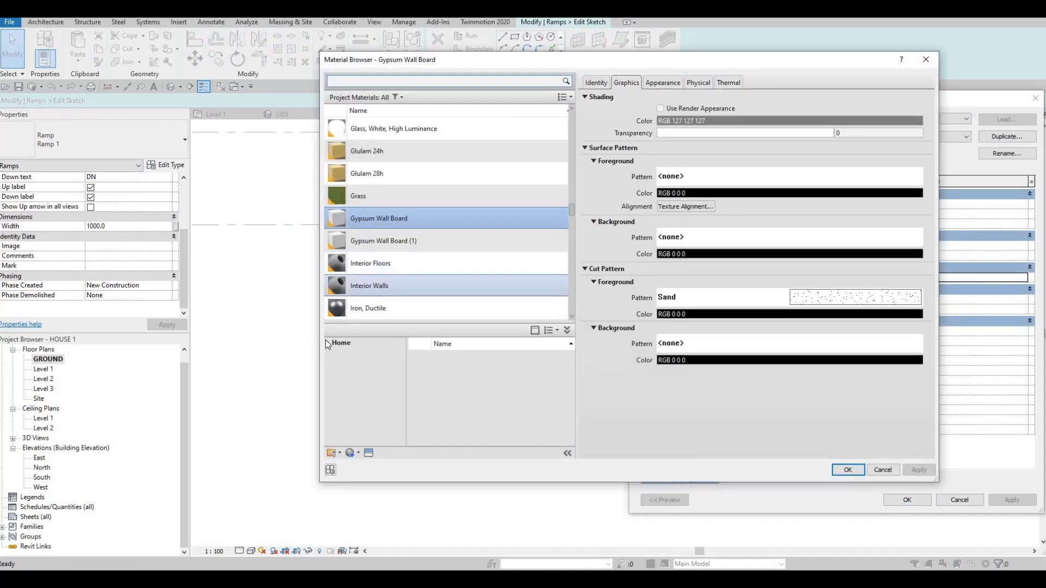
left_click(326, 343)
left_click(328, 364)
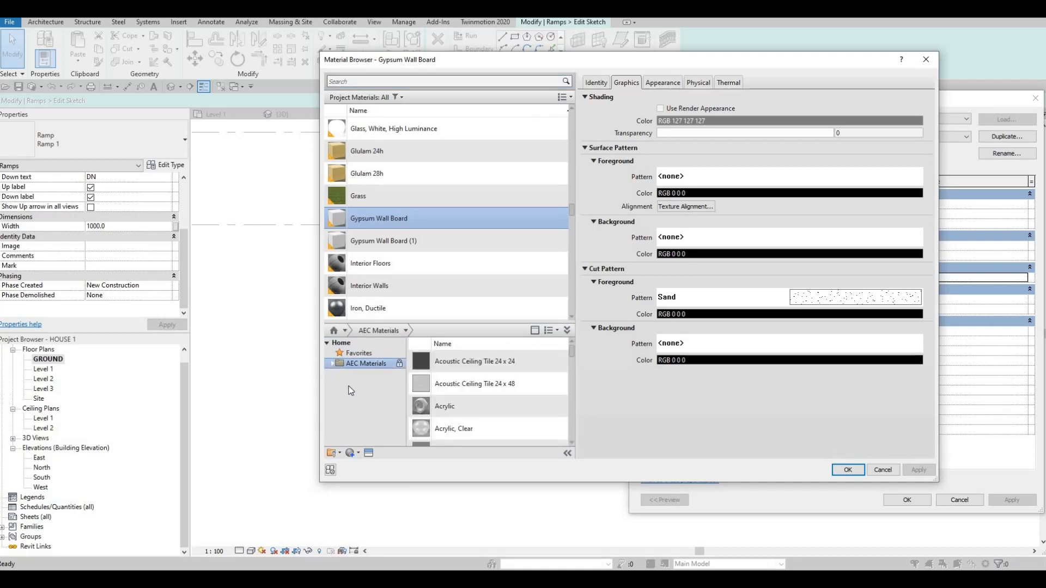
left_click(332, 364)
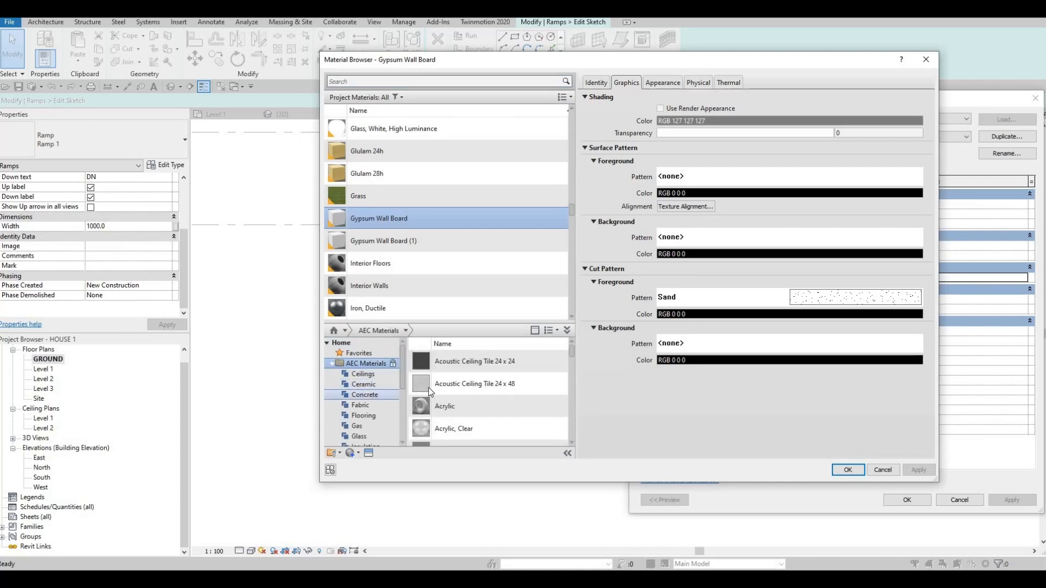
left_click(365, 395)
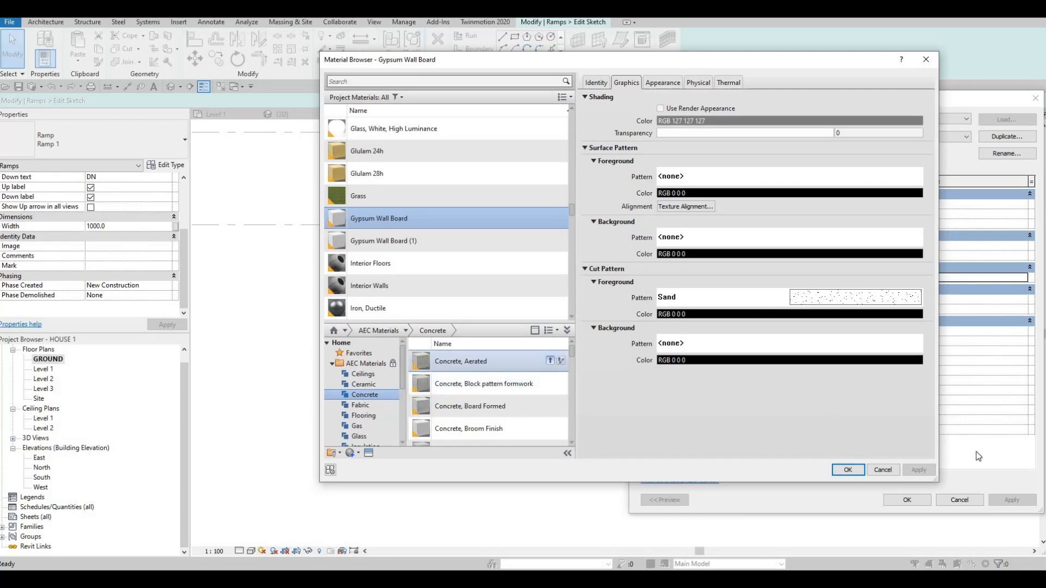
left_click(852, 472)
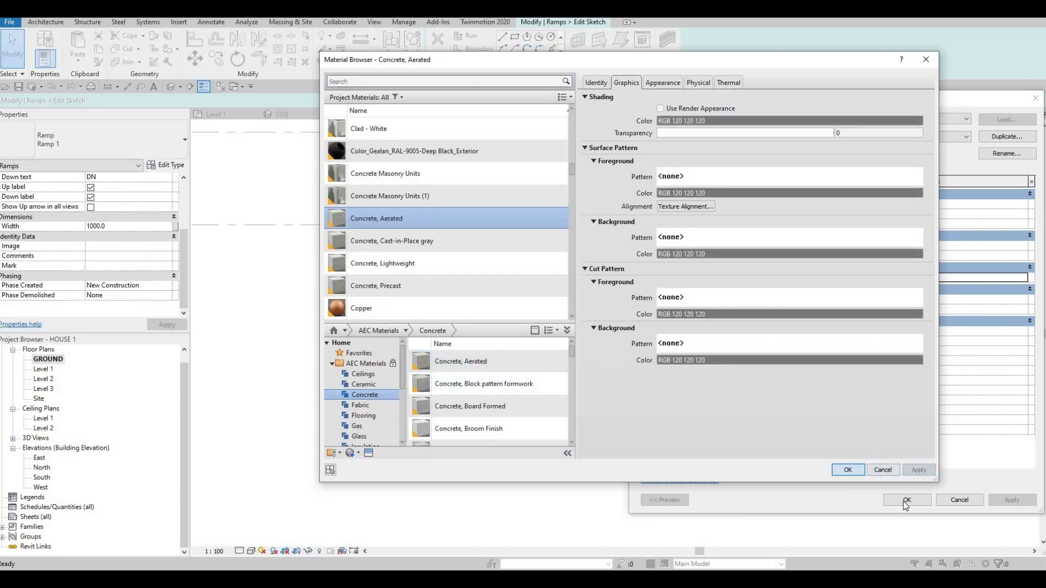
left_click(902, 501)
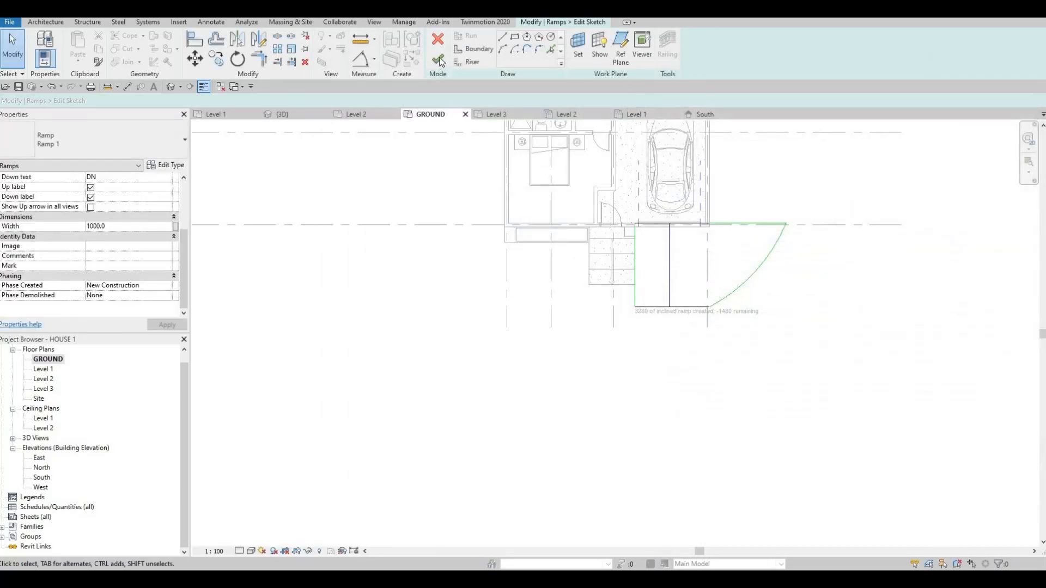
left_click(438, 57)
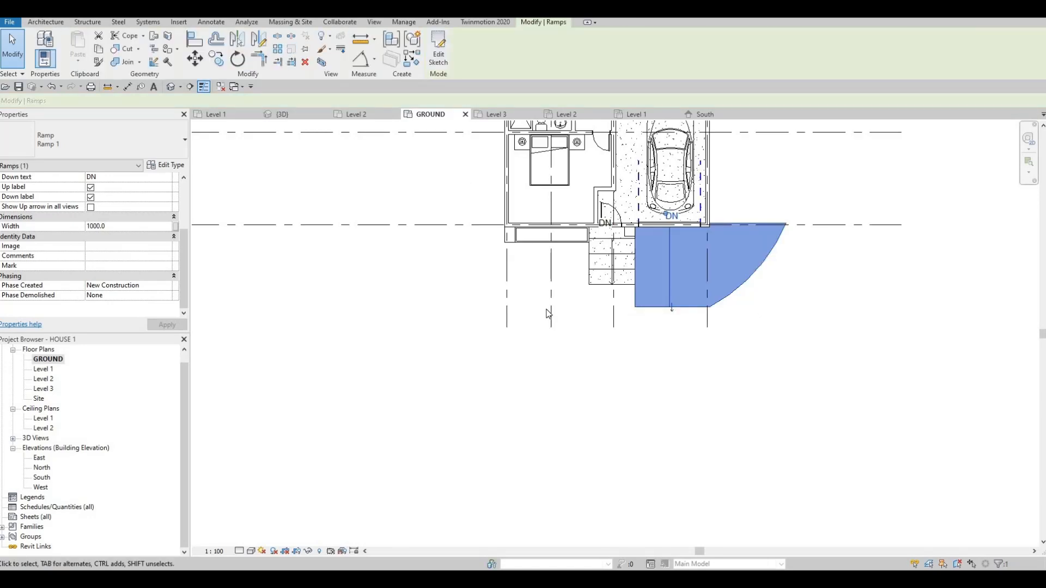
key("Escape")
key("Escape")
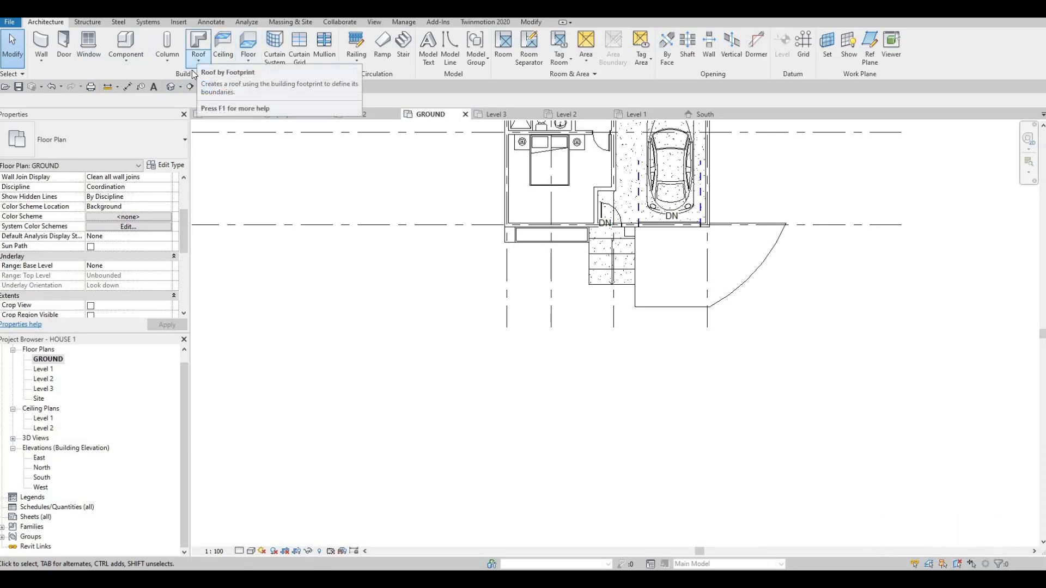
Step: Start a new floor in the GROUND plan and duplicate the FLOOR 8 type as FLOOR 9
left_click(248, 43)
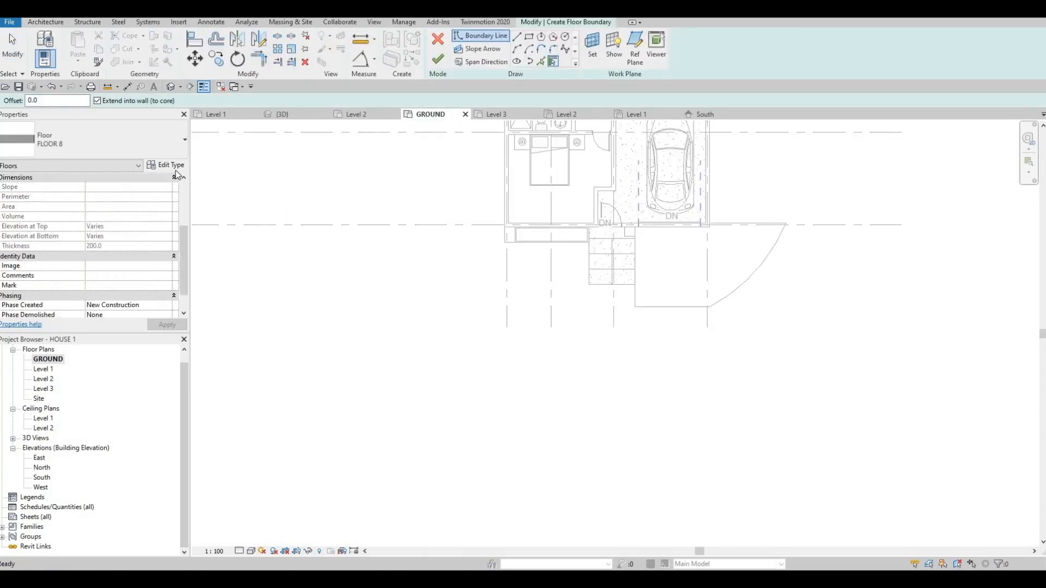
left_click(166, 165)
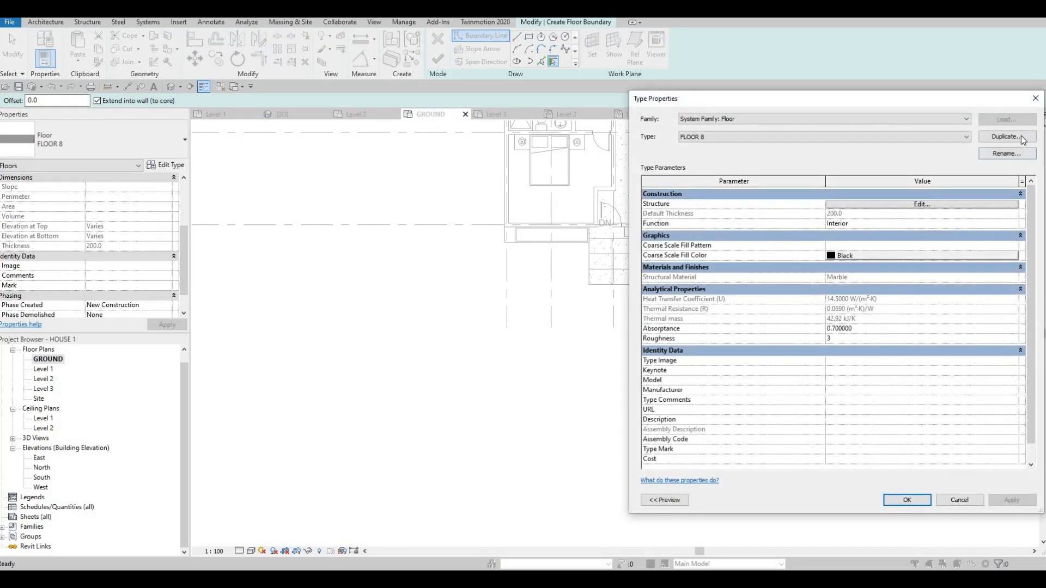
left_click(1006, 136)
left_click(825, 329)
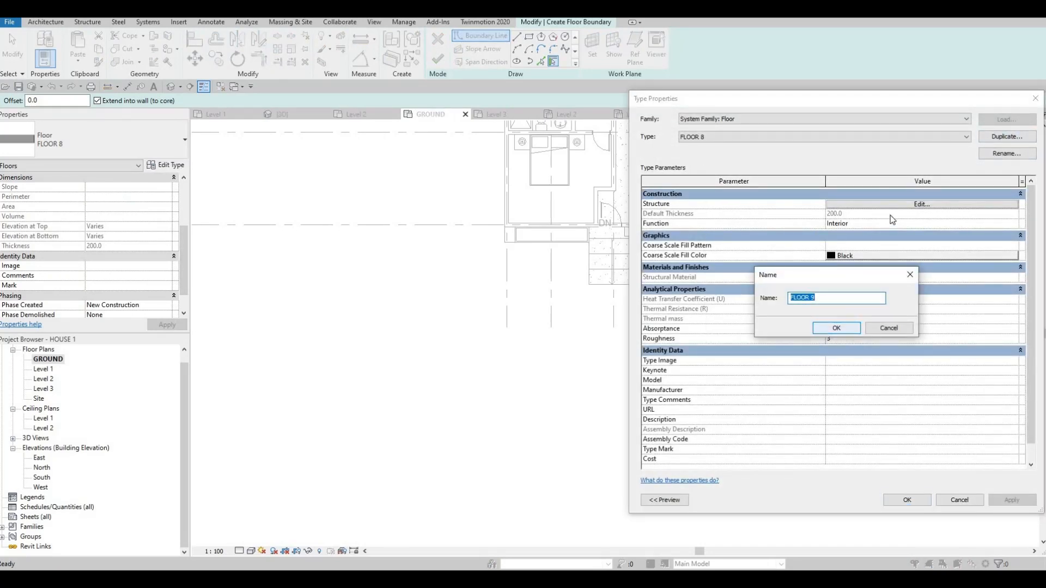
Step: Assign Concrete, Board Formed from the AEC concrete materials to the structure layer of the new floor type FLOOR 9 and apply the type
left_click(873, 206)
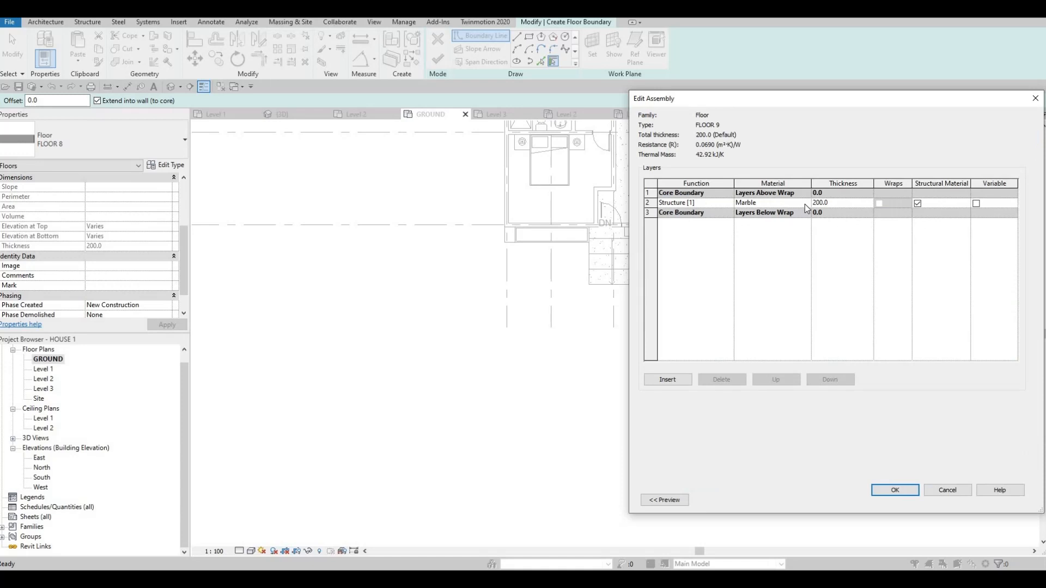
left_click(805, 204)
left_click(805, 204)
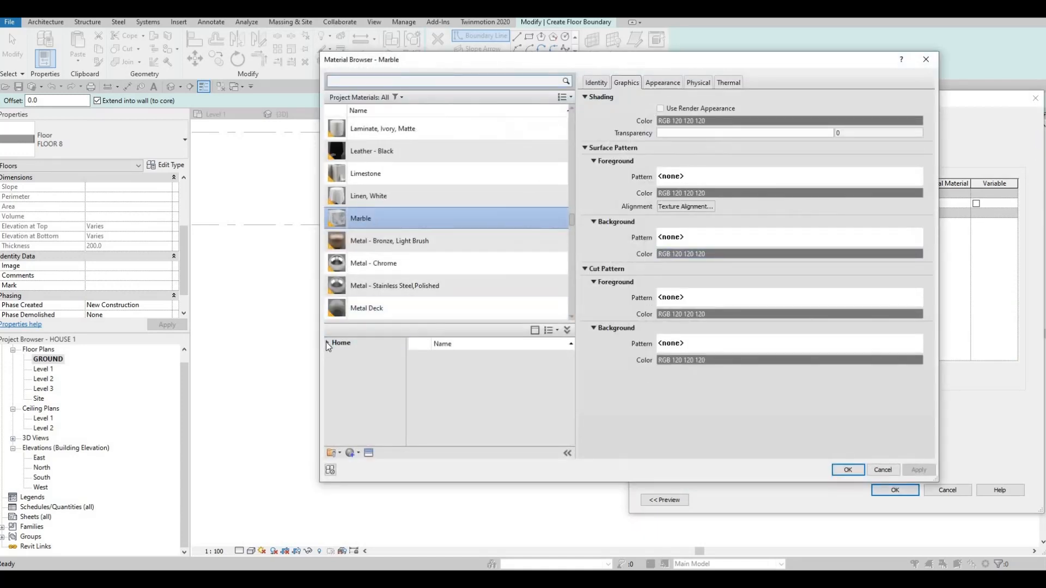
left_click(332, 363)
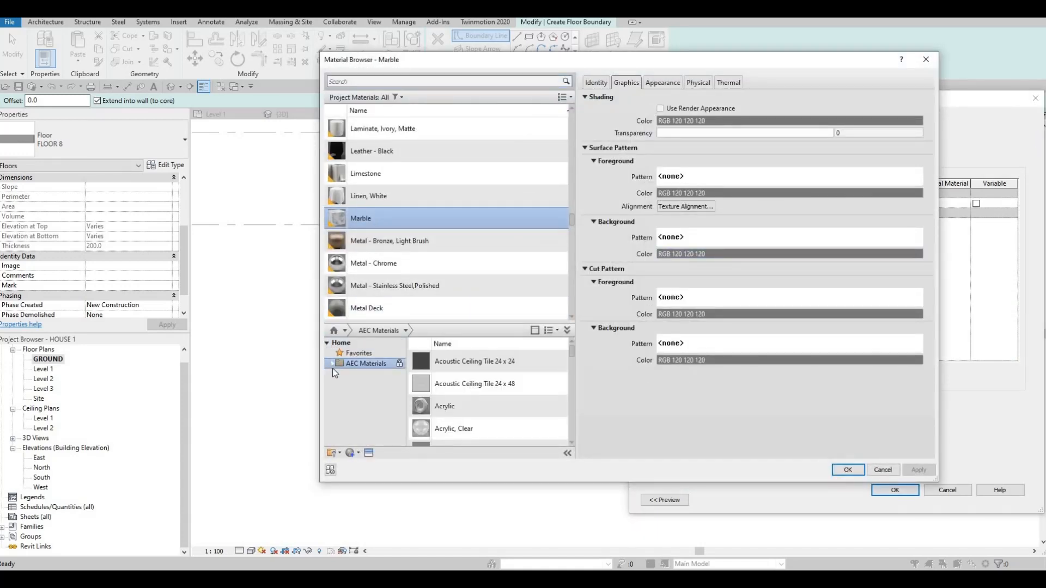
left_click(362, 395)
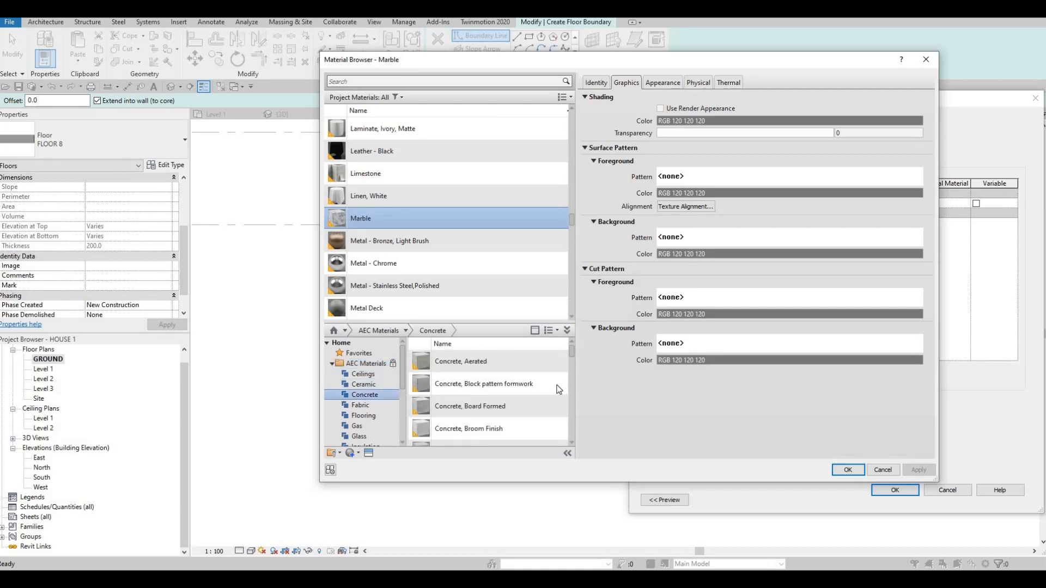
mouse_move(556, 385)
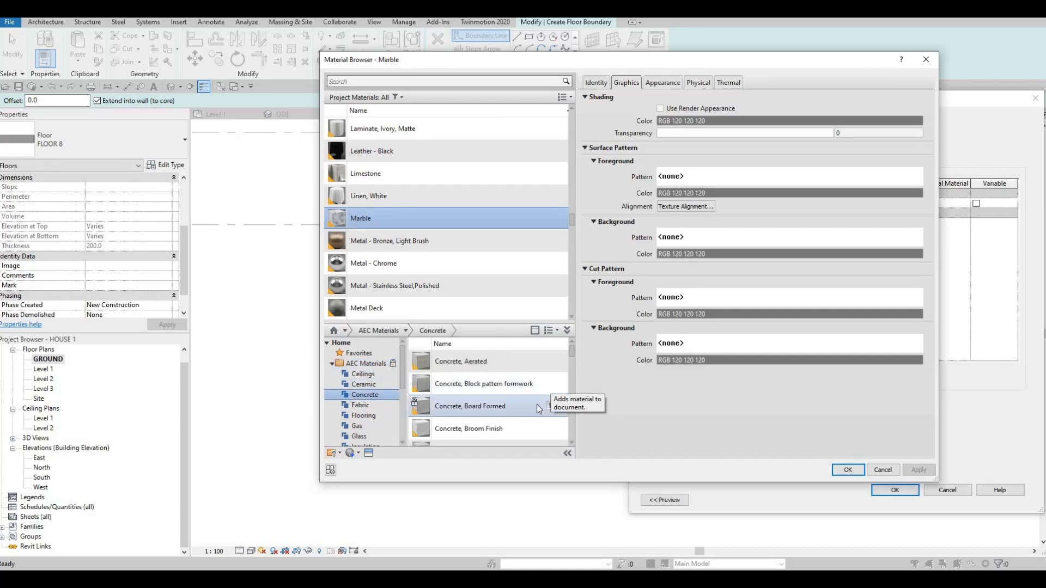
left_click(545, 406)
left_click(919, 469)
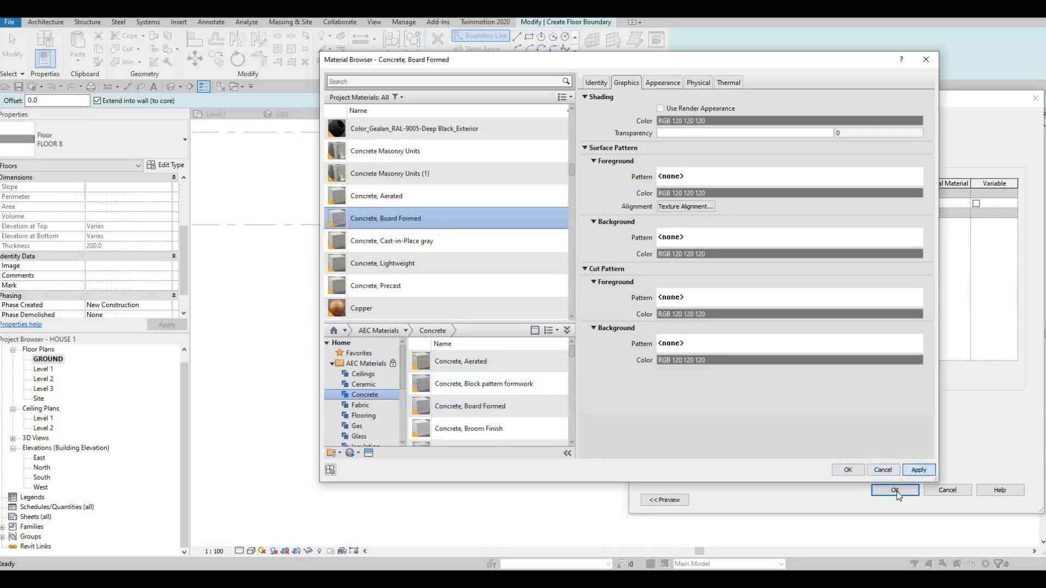
left_click(847, 470)
left_click(895, 490)
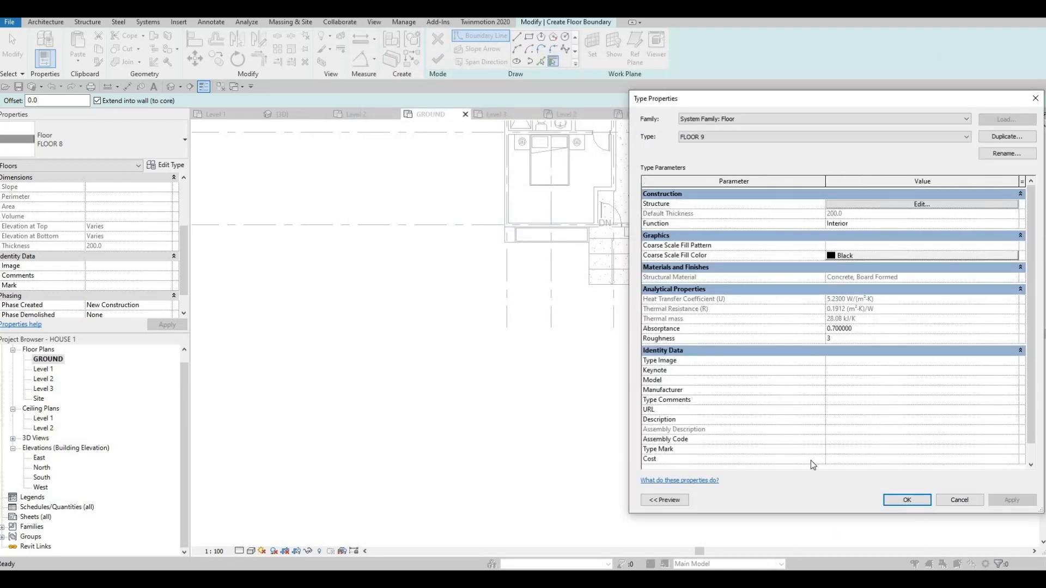
key("Return")
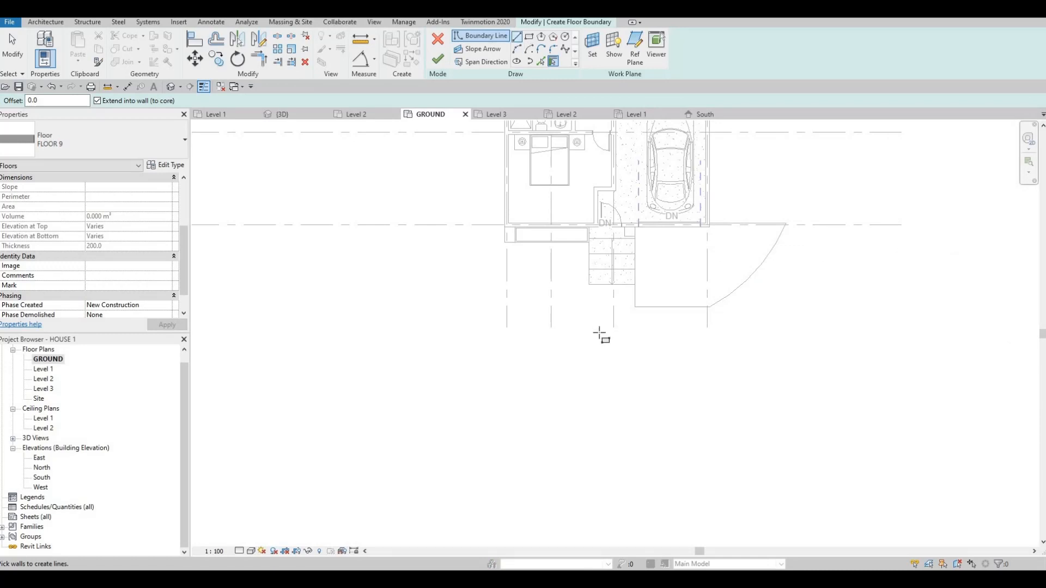
Step: Draw two adjoining boundary rectangles, about 6100 × 2400 mm below the entrance steps and about 5676 × 1520 mm below the garage ramp
left_click(636, 285)
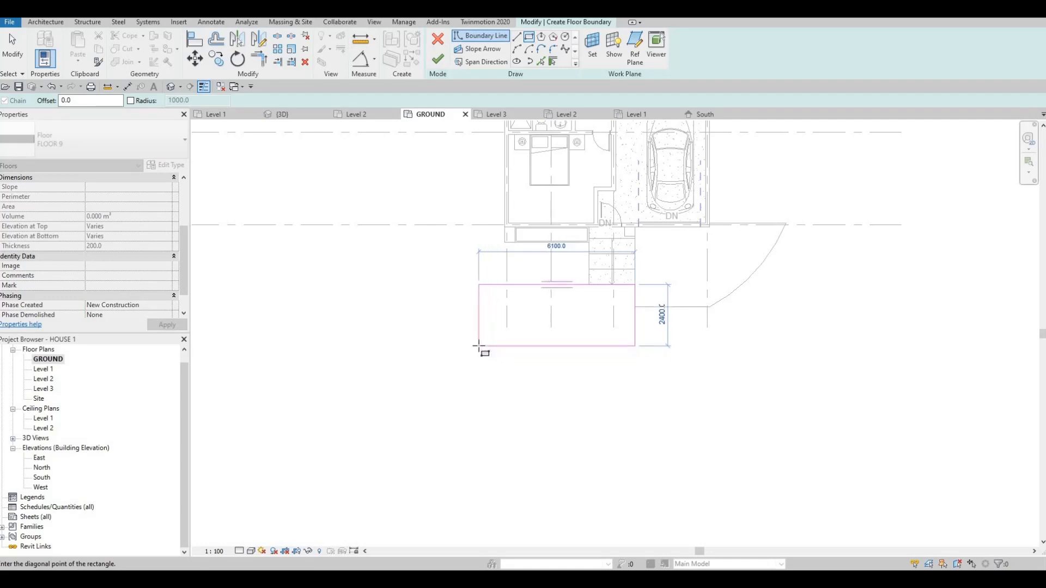
left_click(522, 259)
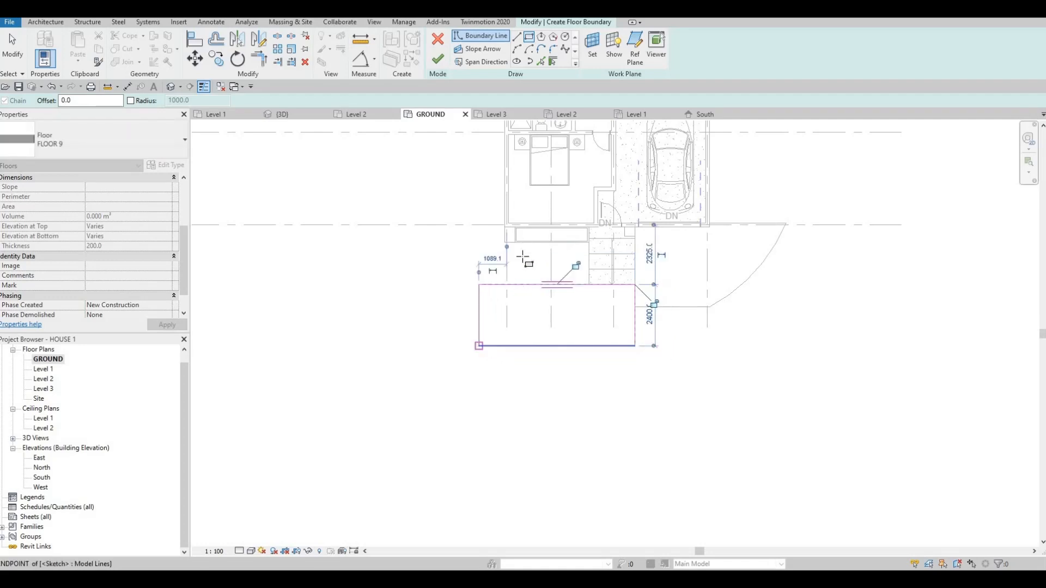
left_click(527, 40)
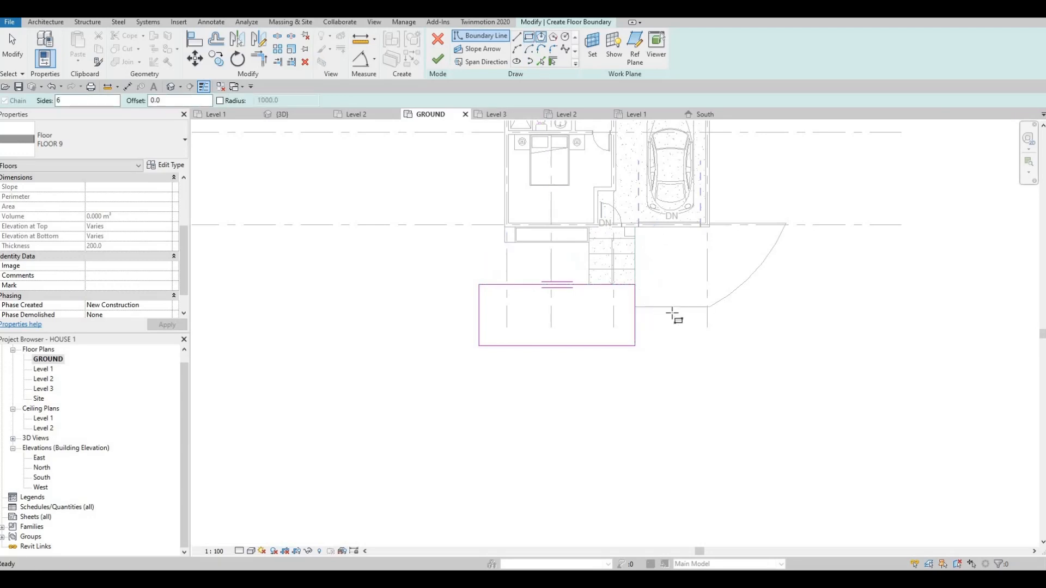
left_click(635, 307)
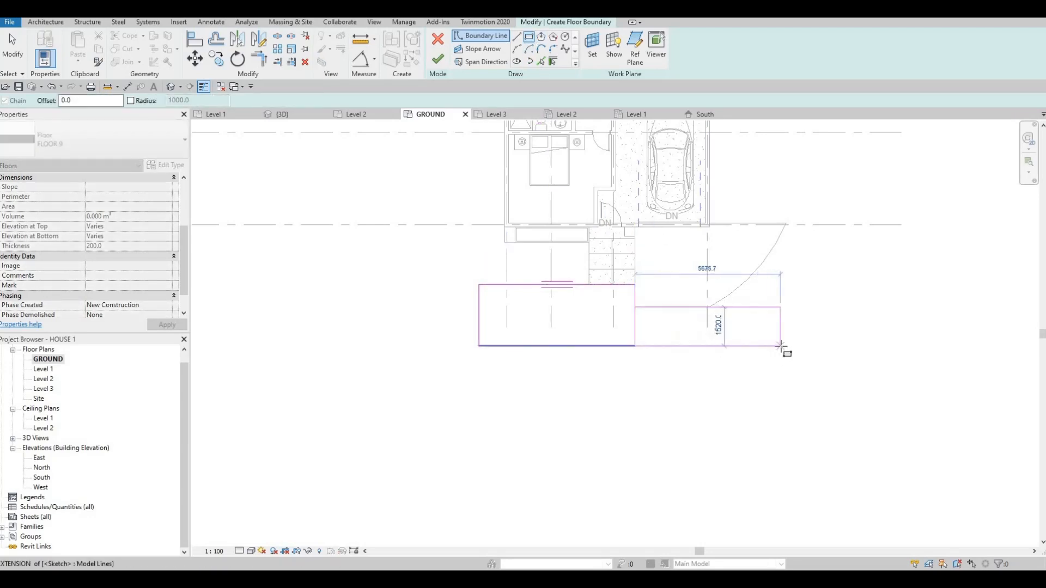
left_click(780, 345)
key("Escape")
key("Escape")
key("Escape")
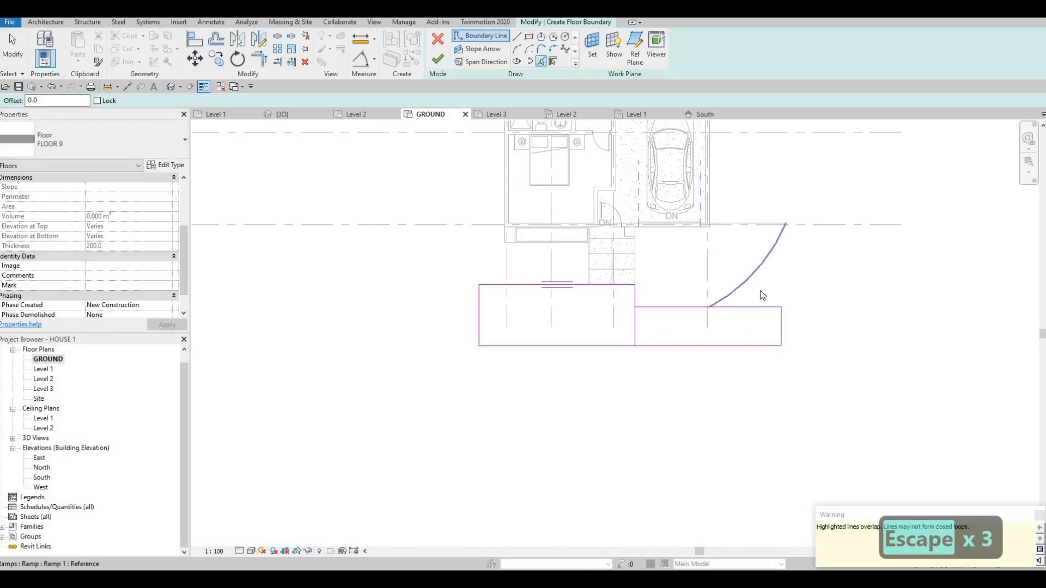
Step: Add the ramp's curved edge to the floor boundary by picking it
left_click(758, 268)
key("Escape")
key("Escape")
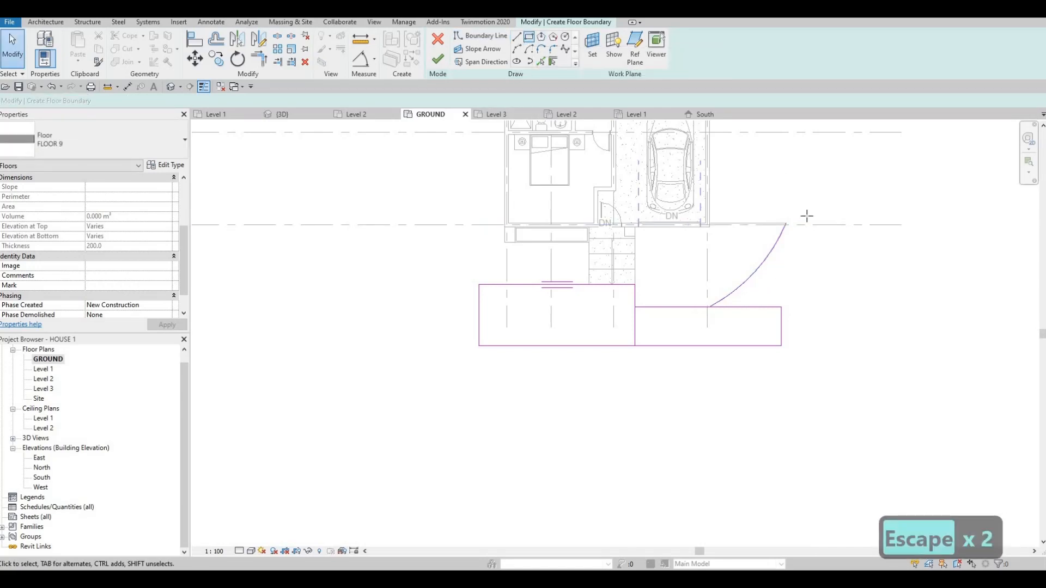
Step: Draw a boundary line about 7100 mm along grid F from the arc's upper end, then straight down level with the rectangles' lower edge
left_click(790, 224)
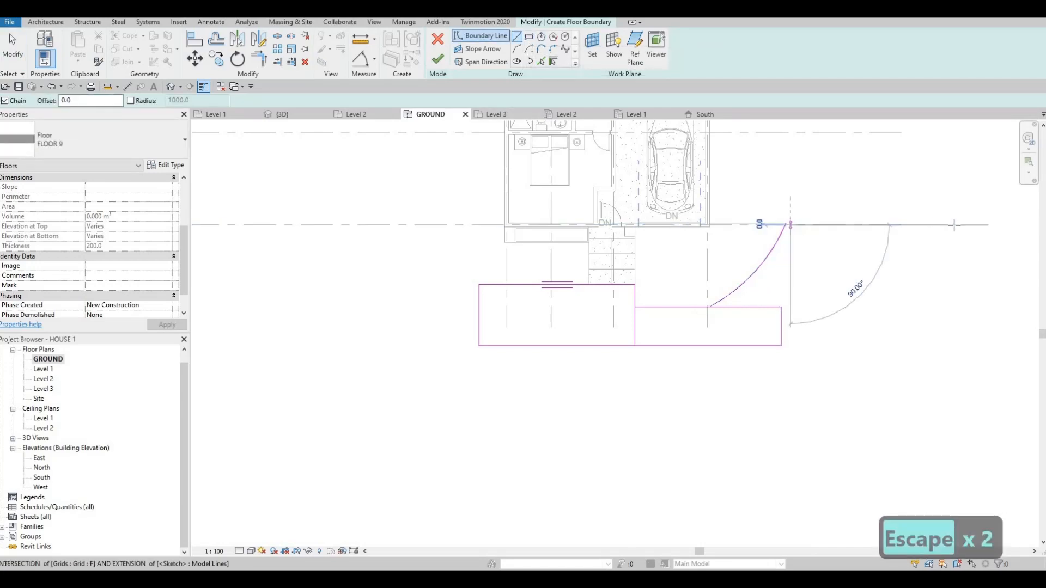
left_click(971, 225)
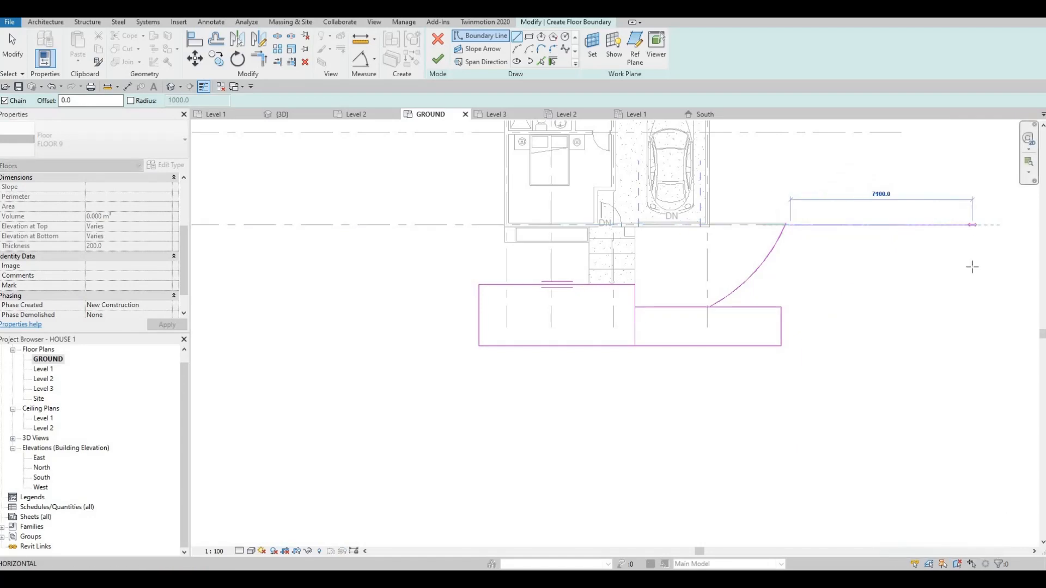
left_click(972, 345)
key("Escape")
key("Escape")
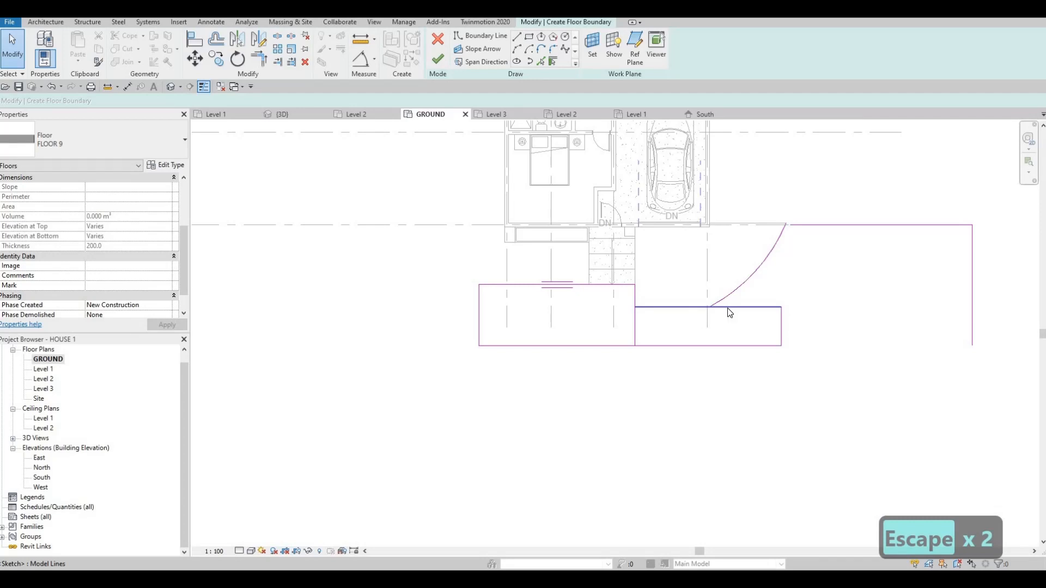
key("t")
key("r")
left_click(695, 308)
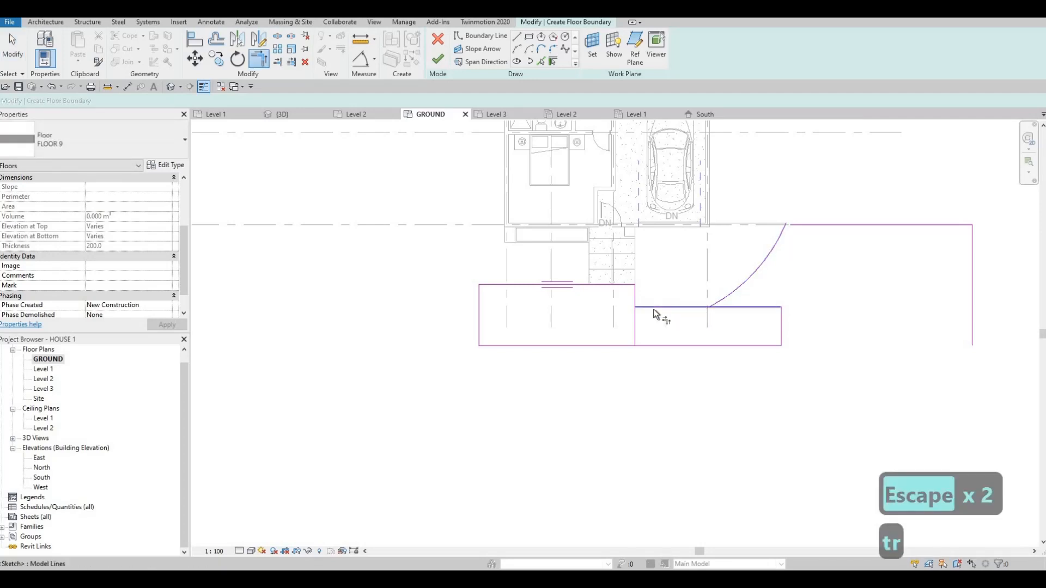
left_click(634, 296)
left_click(634, 297)
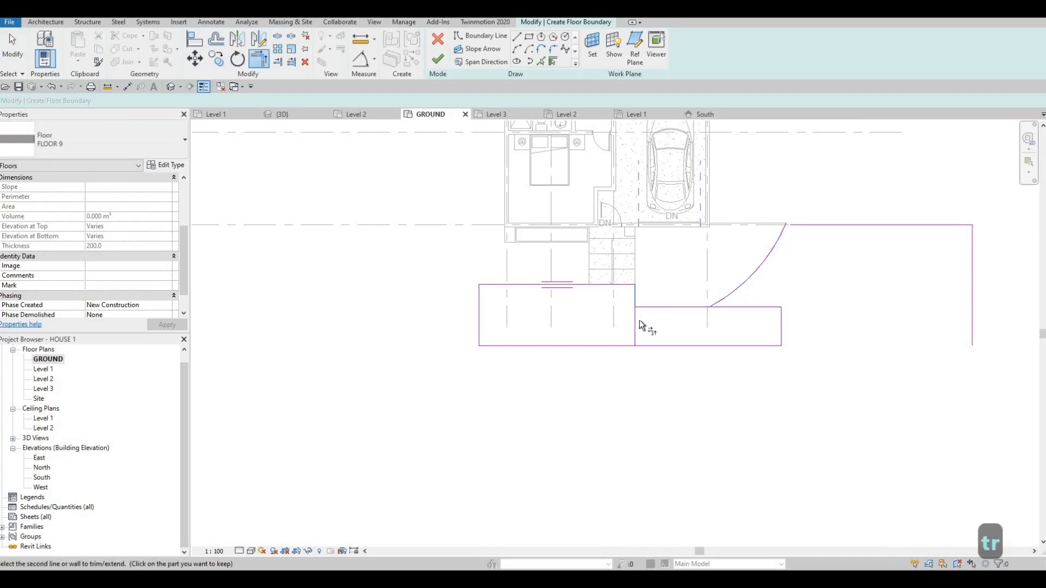
key("Escape")
Step: Delete the overlapping line on the rectangles' shared edge and trim the remaining vertical line to the ramp's lower edge
left_click(635, 324)
key("Delete")
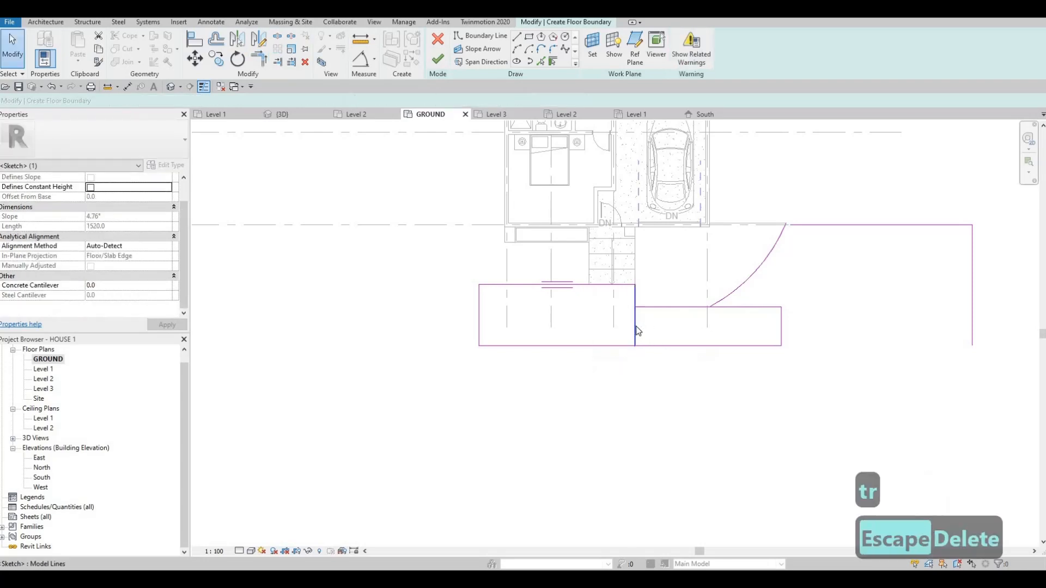
key("t")
key("r")
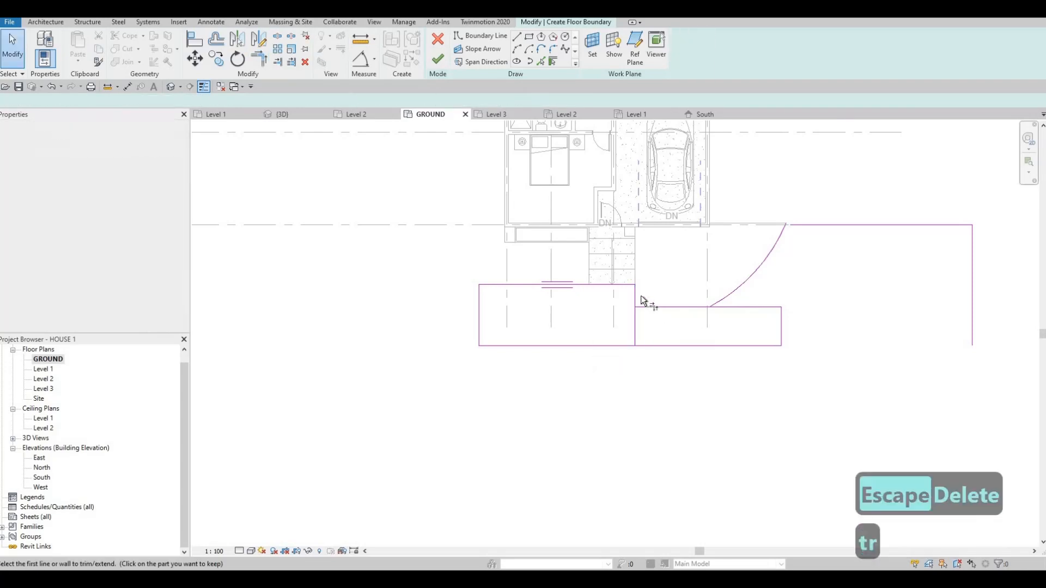
left_click(634, 293)
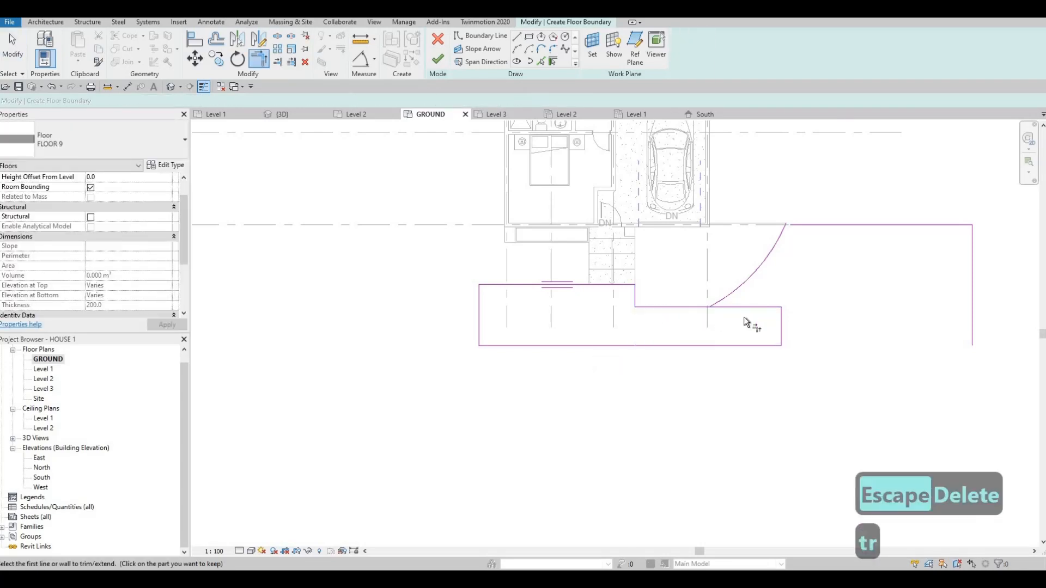
Step: Trim the horizontal line along the ramp's lower edge to a corner with the curved boundary line
left_click(718, 301)
left_click(698, 307)
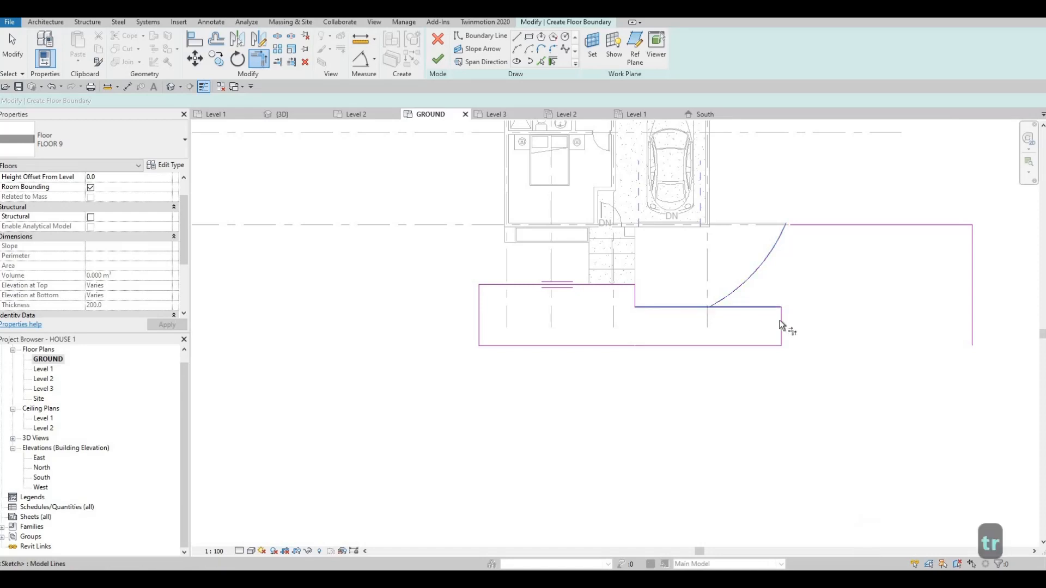
key("Escape")
key("Escape")
Step: Delete the short vertical end line of the smaller rectangle and extend the lower boundary line to the far right vertical line
left_click(780, 326)
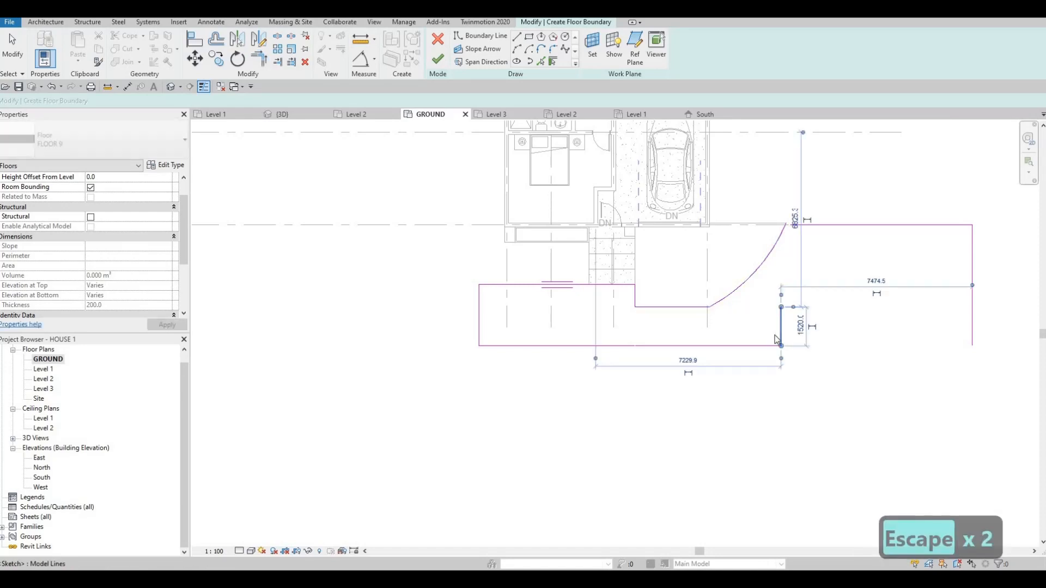
key("Delete")
key("t")
key("r")
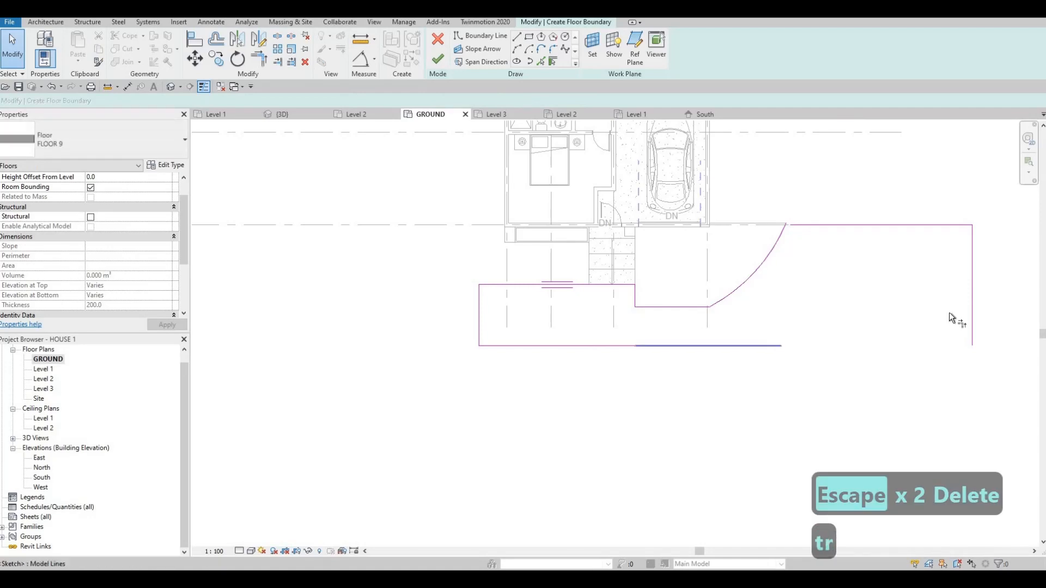
left_click(973, 304)
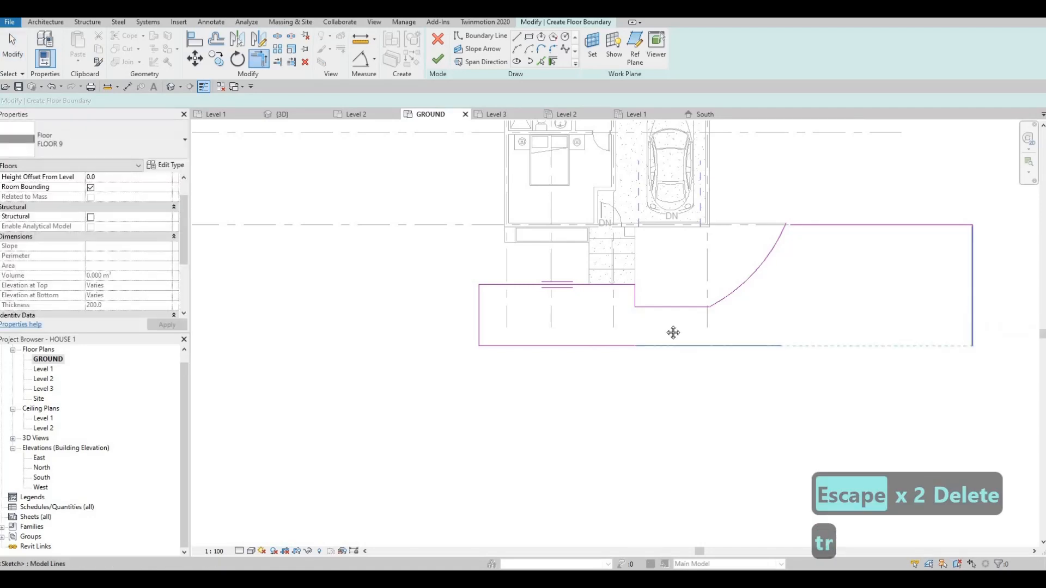
middle_click_drag(672, 332, 763, 331)
key("Escape")
key("Escape")
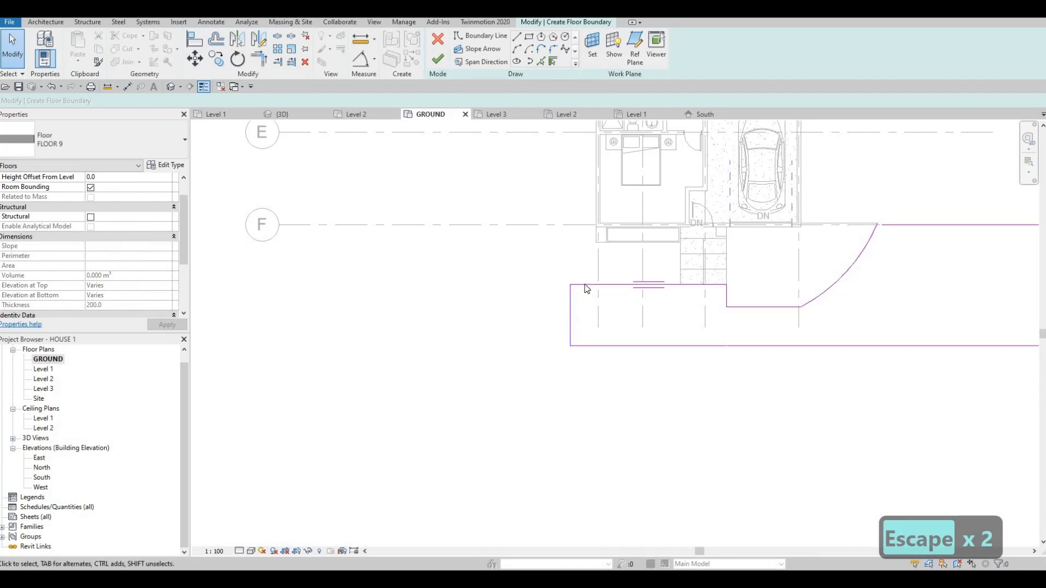
Step: Stretch the boundary's left end farther out past the house and try to finish the floor sketch
left_click_drag(569, 311, 280, 324)
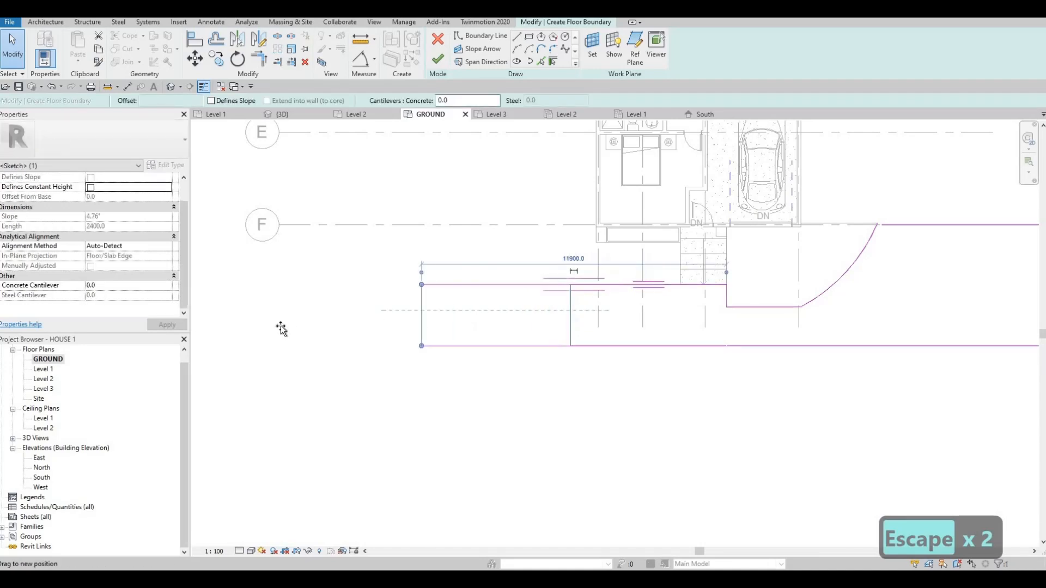
key("Escape")
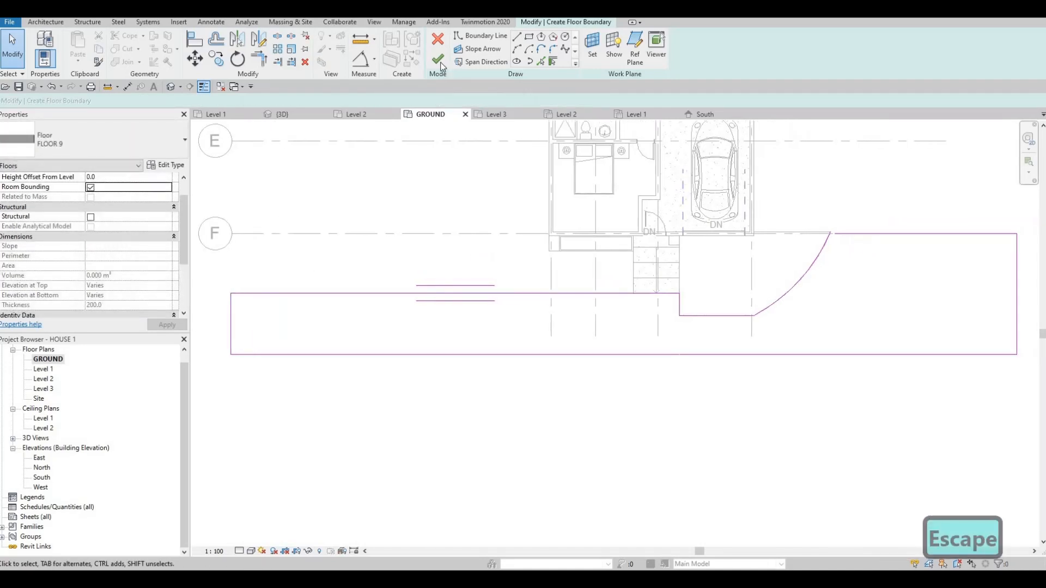
left_click(438, 59)
key("Escape")
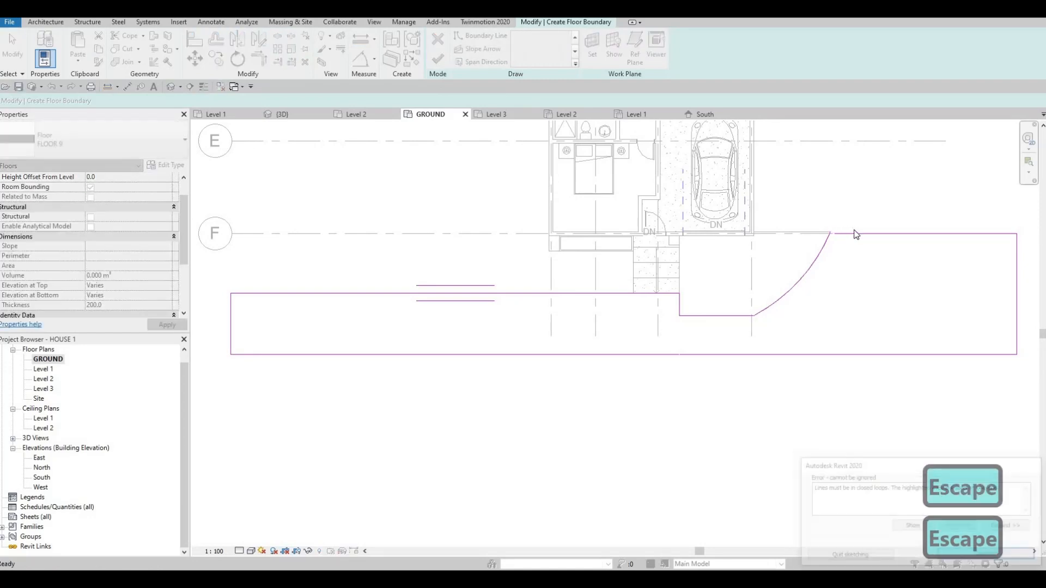
key("Escape")
scroll(848, 239, "up", 2)
scroll(848, 239, "up", 2)
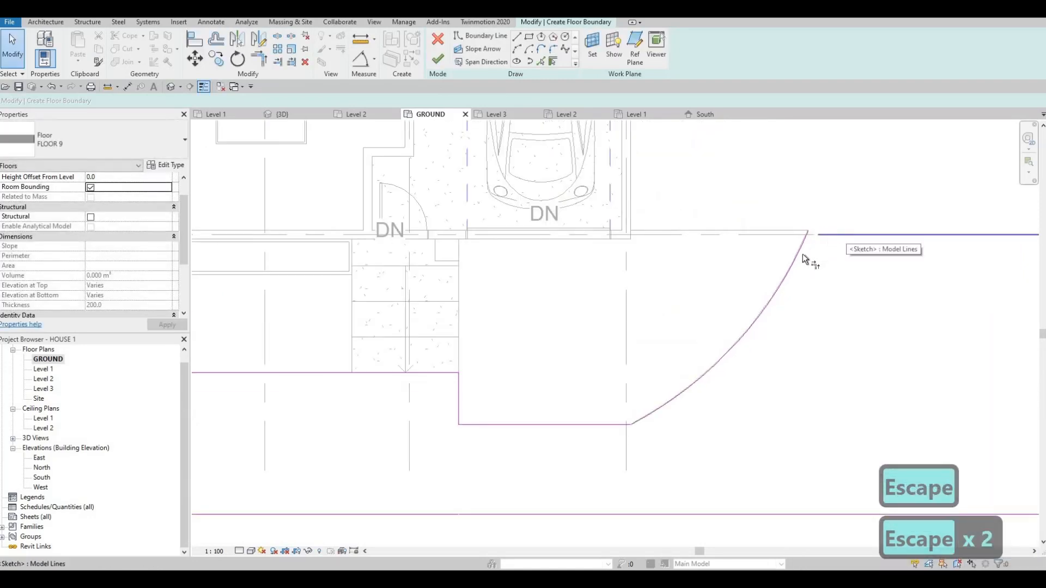
key("t")
key("r")
middle_click_drag(1005, 238, 766, 245)
key("Escape")
key("Escape")
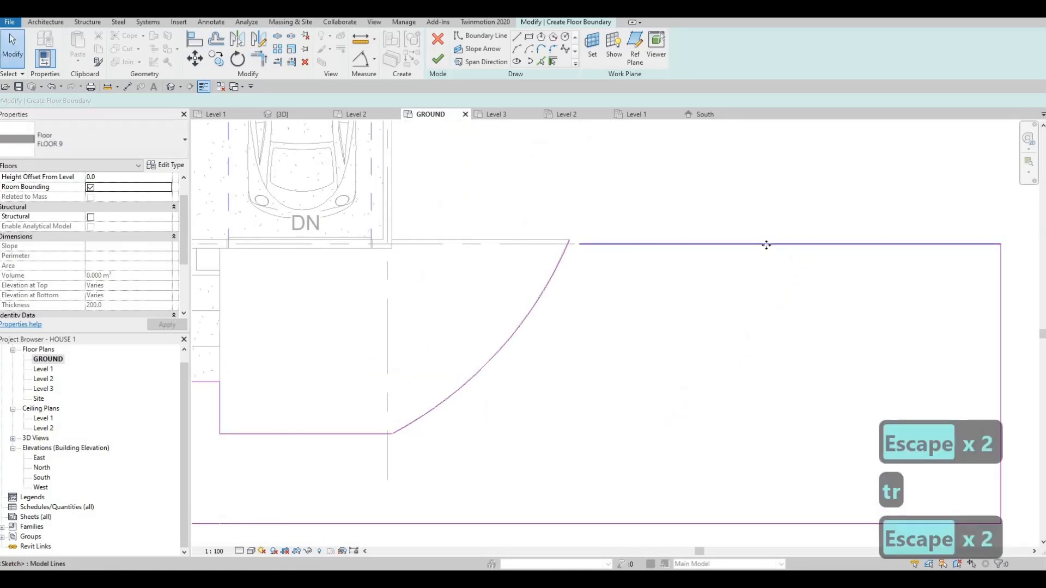
Step: Move the boundary line beside grid F upward and align it with the ramp's upper edge
mouse_move(757, 245)
left_mouse_down()
mouse_move(750, 214)
mouse_move(747, 238)
left_mouse_up()
key("Escape")
key("Escape")
scroll(626, 245, "up", 2)
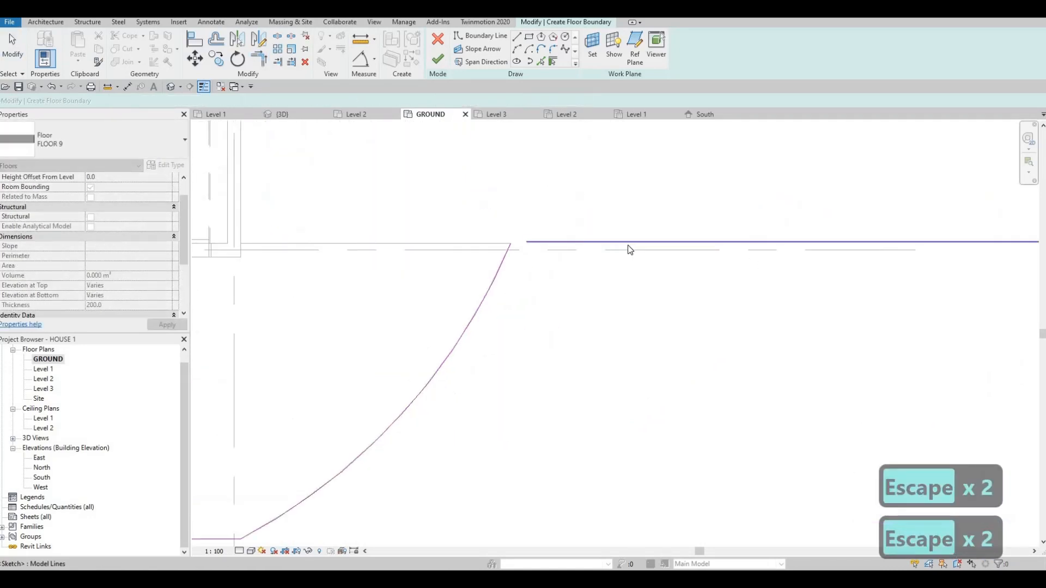
key("a")
key("l")
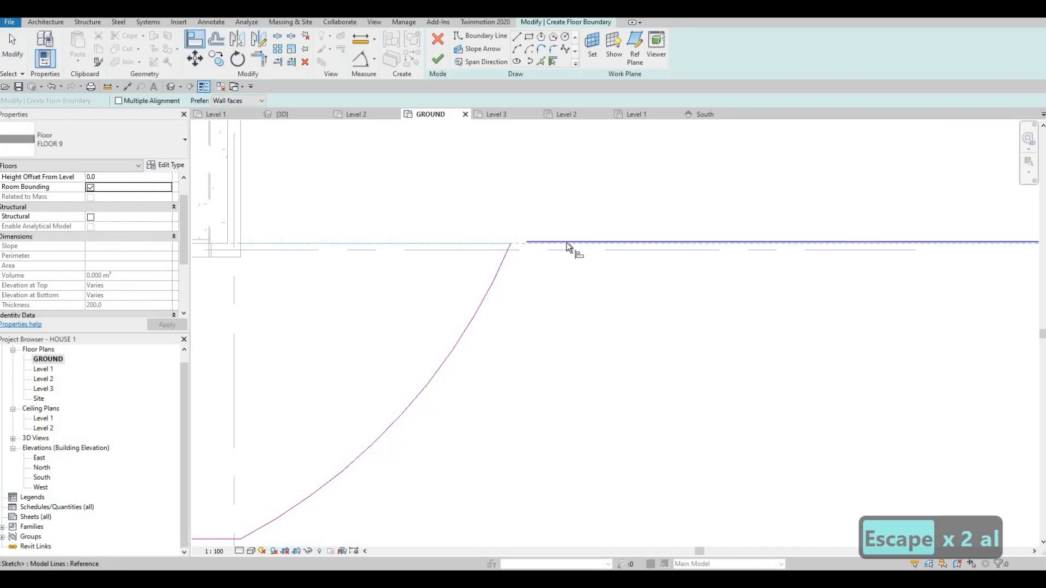
key("Escape")
key("Escape")
Step: Trim the horizontal boundary line at the ramp's upper edge to a corner with the curved line and finish the floor sketch
key("t")
key("r")
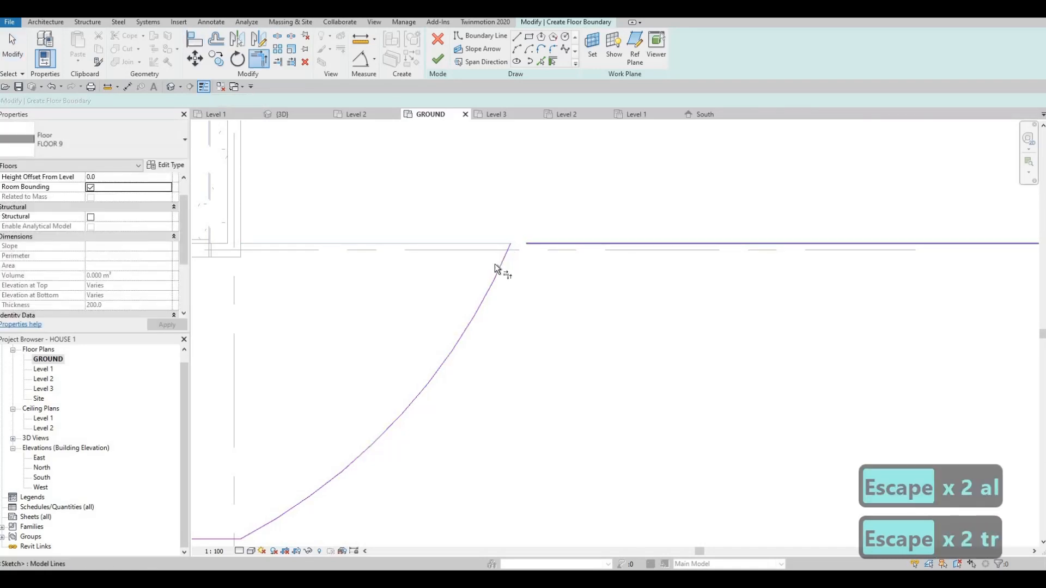
left_click(498, 266)
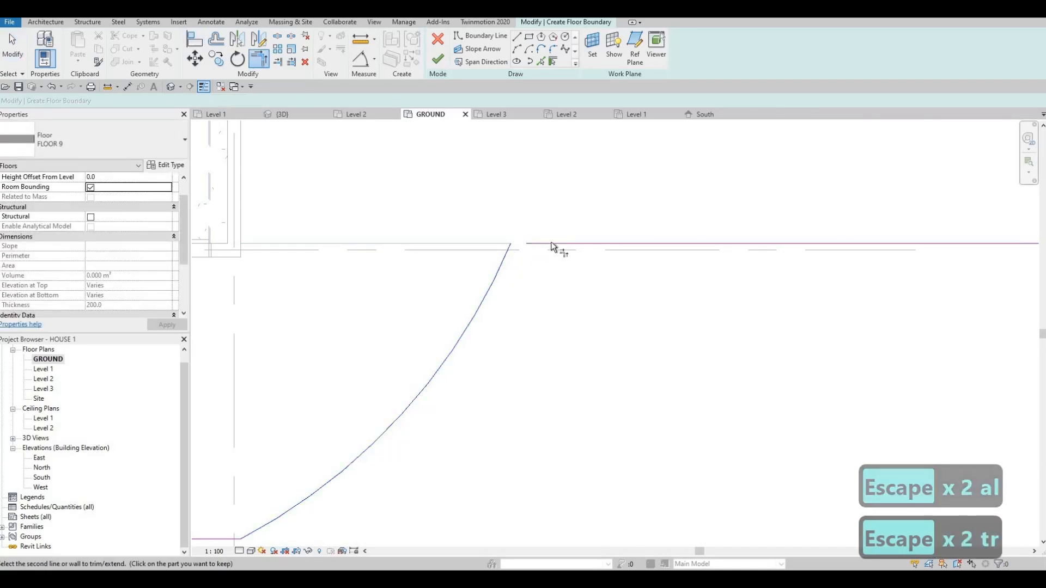
left_click(529, 254)
key("Escape")
key("Escape")
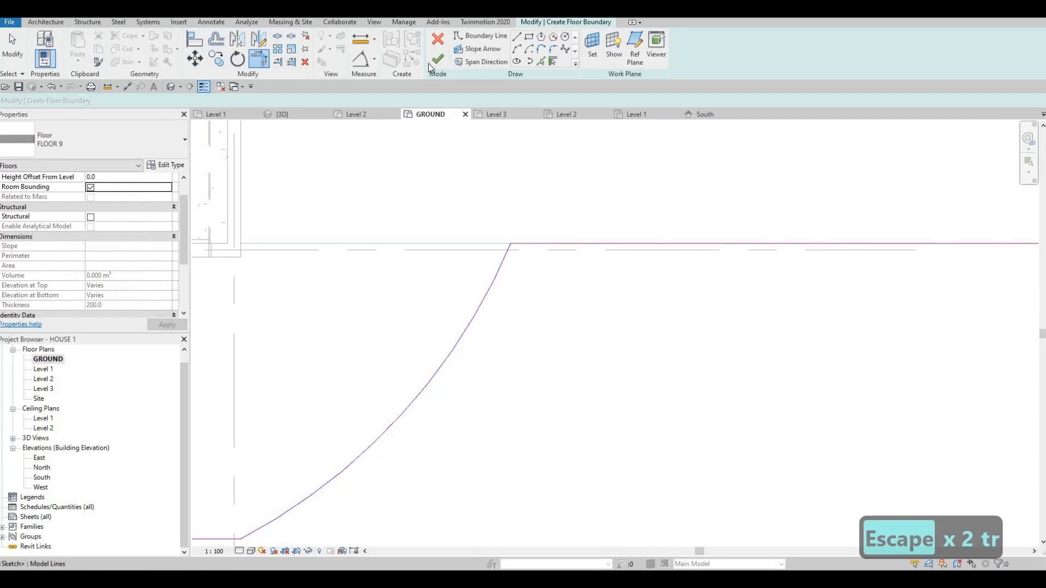
left_click(438, 59)
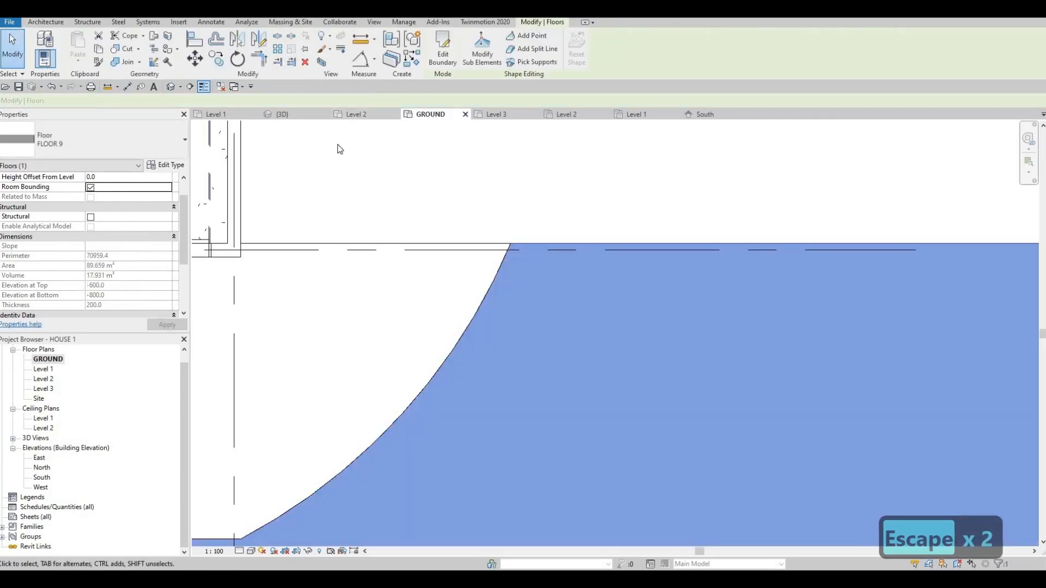
key("Escape")
key("Escape")
Step: Examine in the 3D view how the new floor meets the entrance steps and the curved edge of the garage ramp
left_click(170, 86)
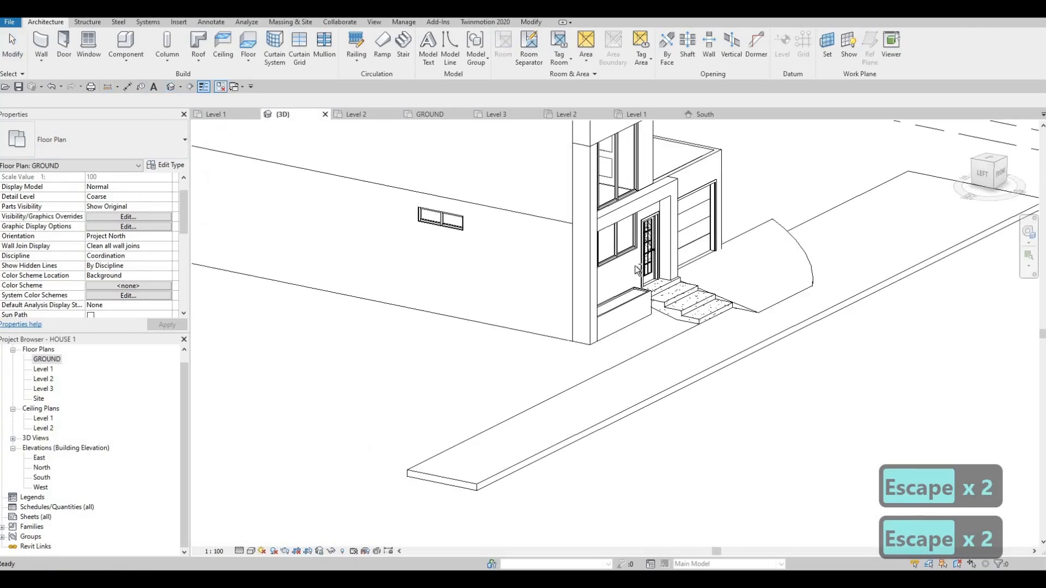
middle_click_drag(695, 299, 547, 305, "shift")
middle_click_drag(681, 322, 773, 366, "shift")
middle_click_drag(789, 313, 708, 321, "shift")
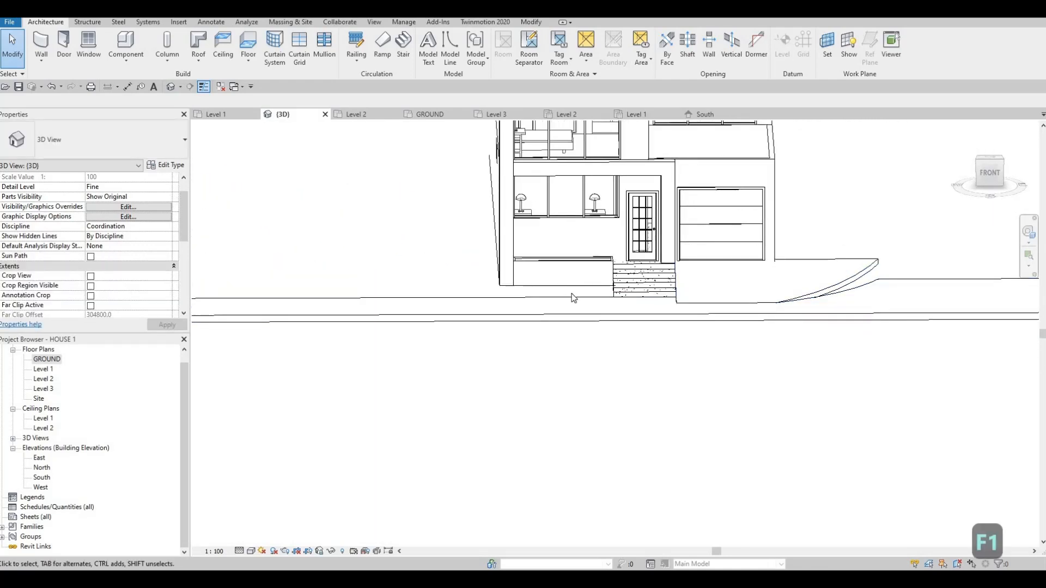
middle_click_drag(572, 296, 611, 339, "shift")
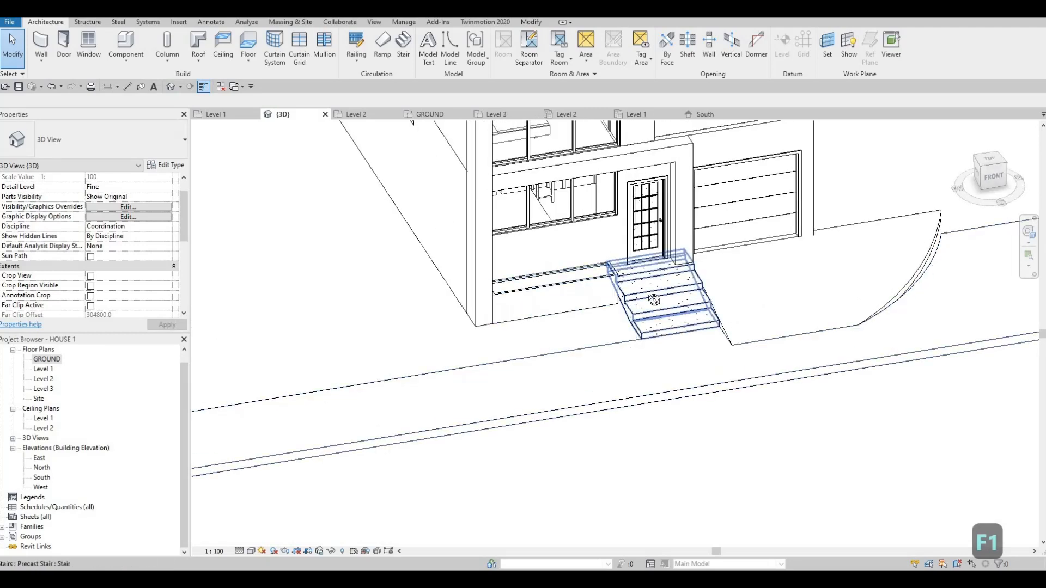
middle_click_drag(653, 354, 785, 308, "shift")
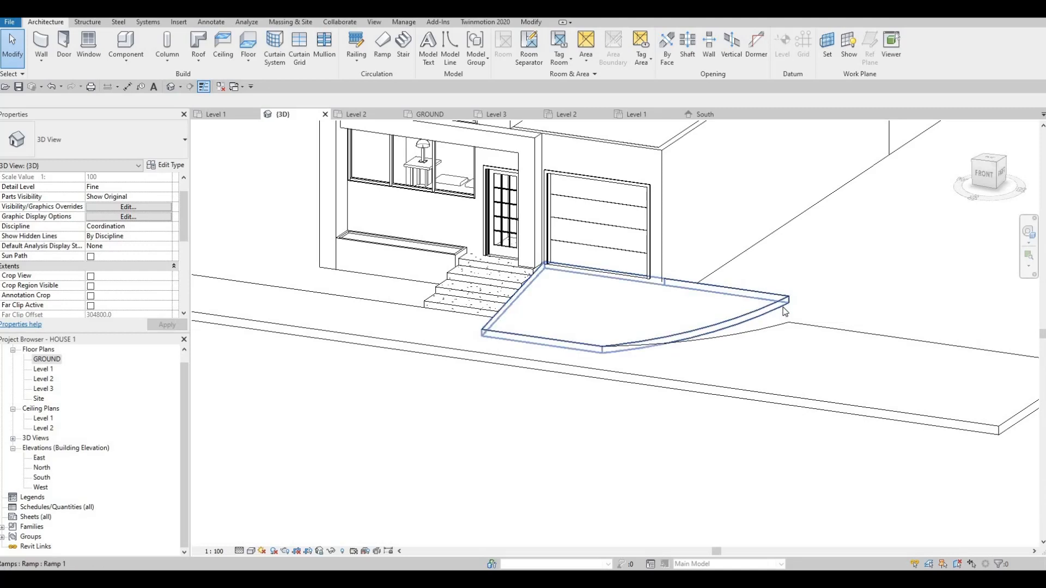
left_click(768, 314)
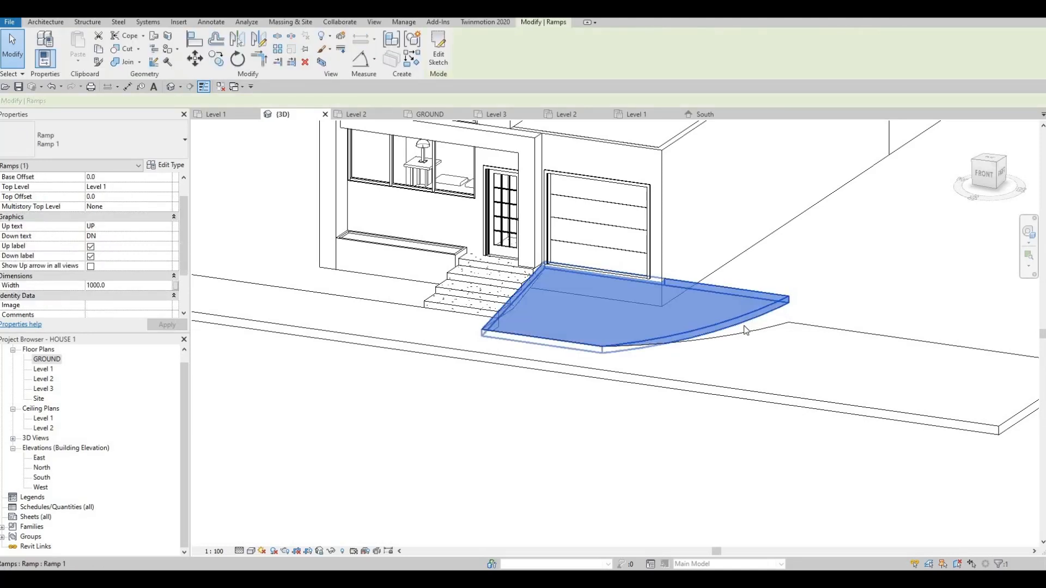
middle_click_drag(752, 305, 739, 317, "shift")
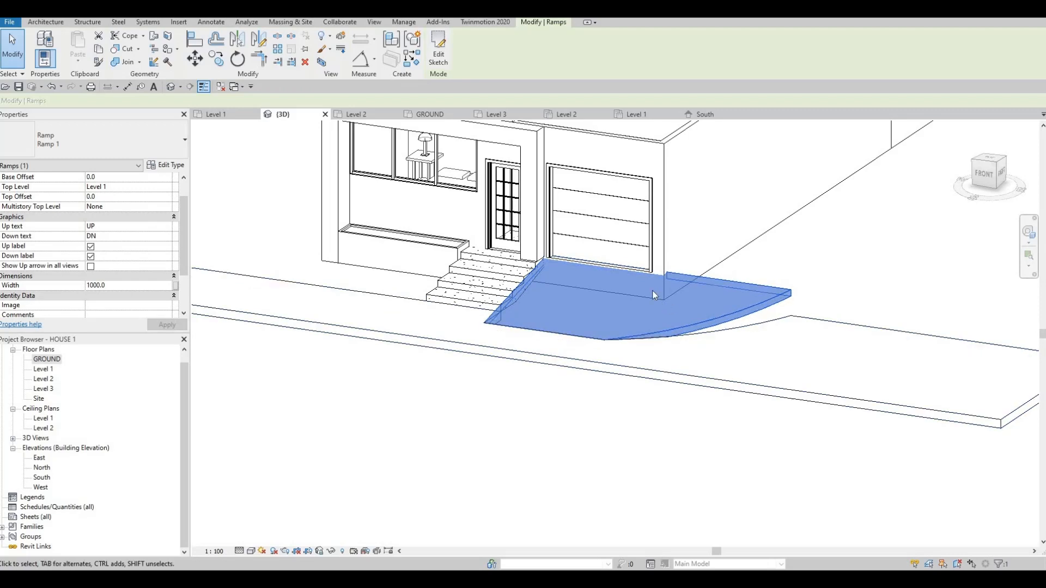
key("Escape")
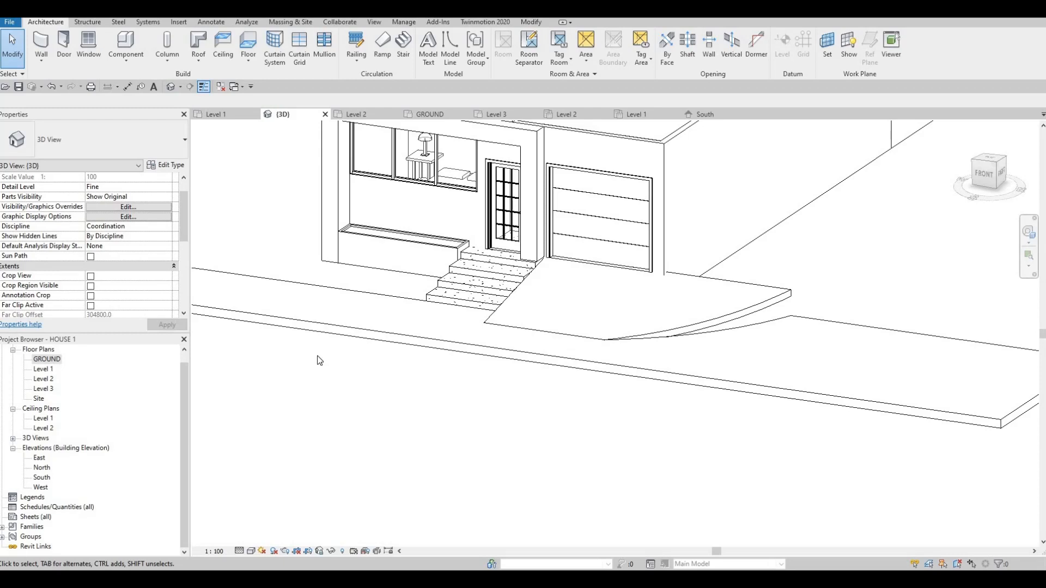
Step: Edit the garage ramp's sketch in the GROUND plan and delete its curved boundary line
left_click(442, 243)
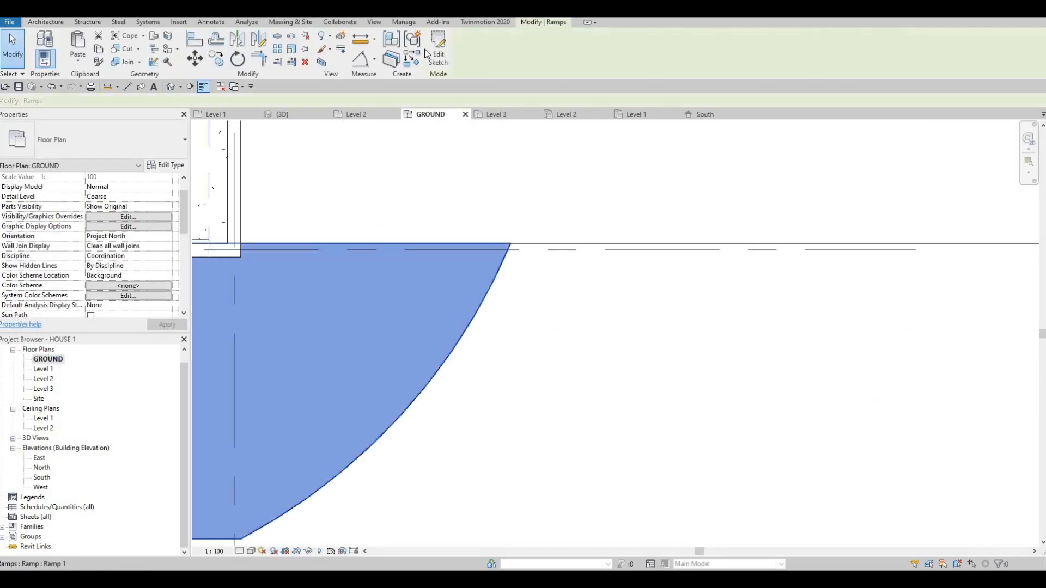
middle_click_drag(539, 296, 679, 222)
scroll(582, 373, "down", 1)
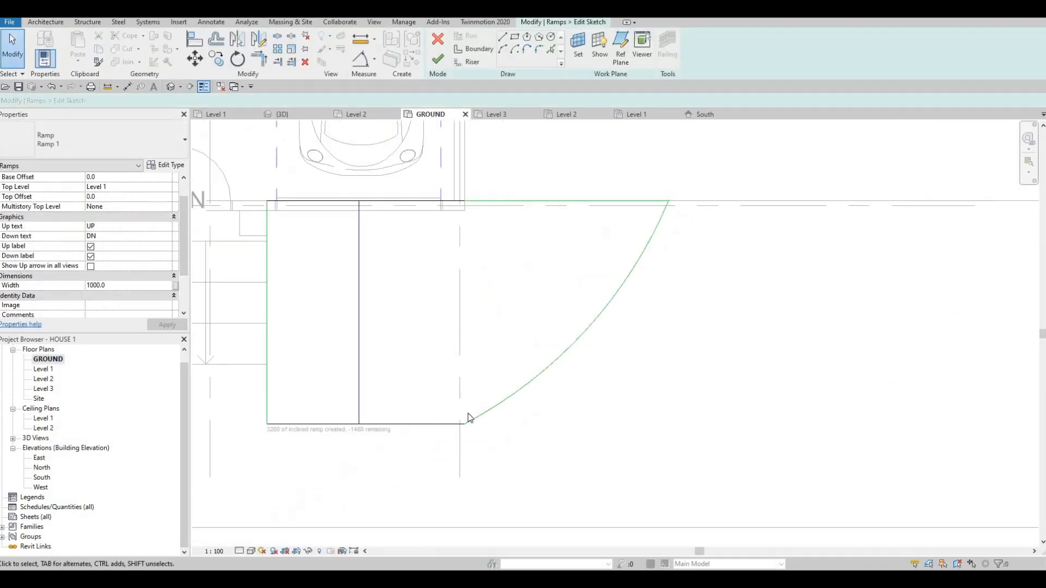
middle_click_drag(467, 418, 501, 412)
left_click(465, 419)
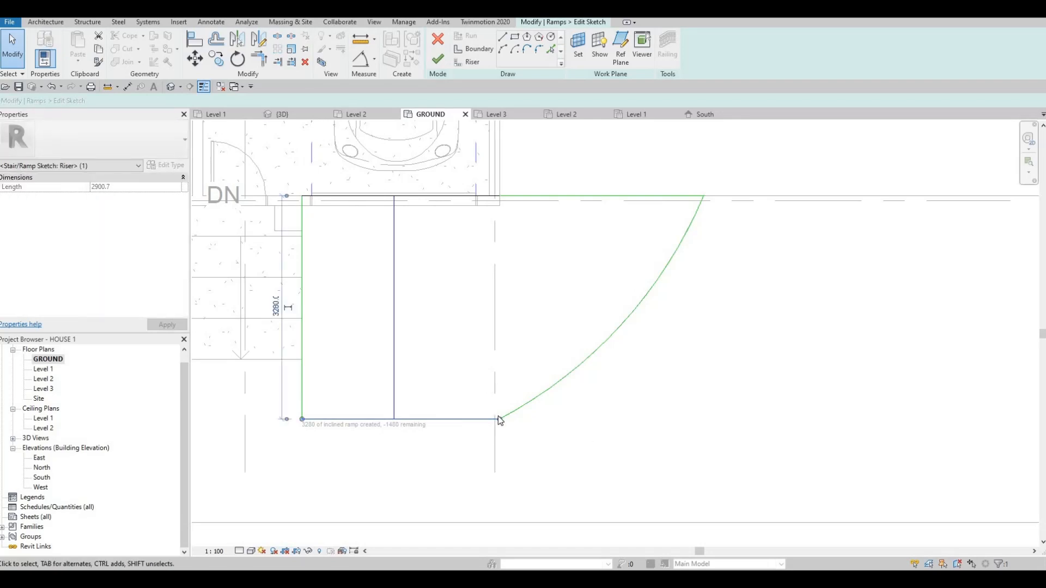
key("Escape")
key("Escape")
left_click(522, 406)
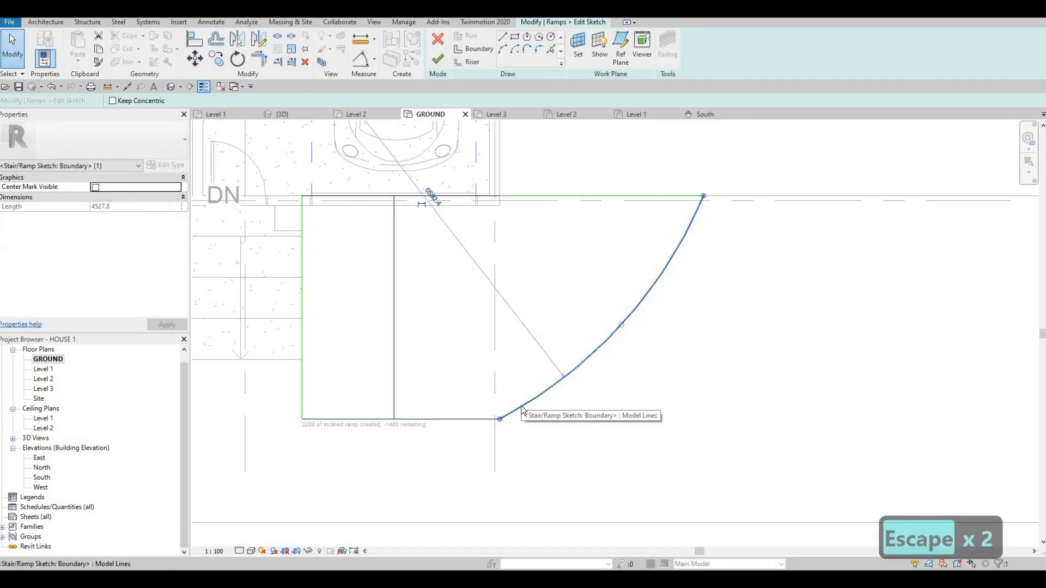
key("Delete")
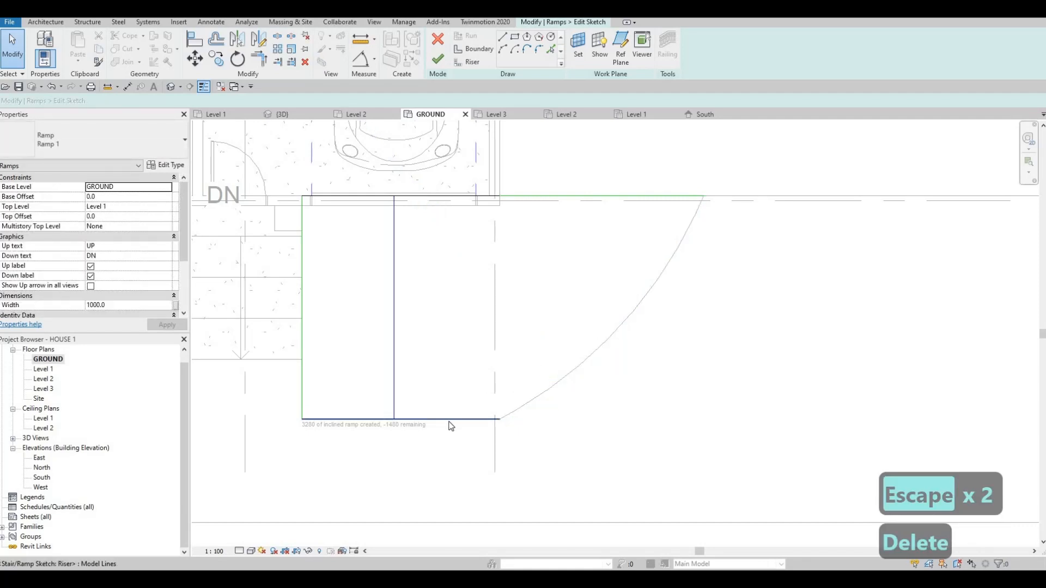
Step: Undo the last change in the 3D view and delete the short straight riser line along the ramp's curved edge
left_click(451, 420)
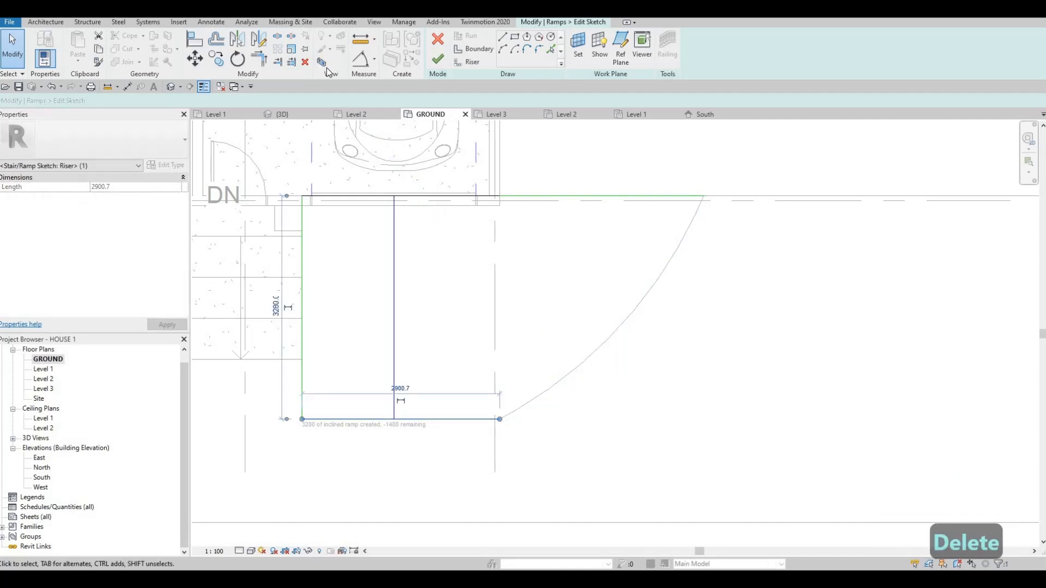
left_click(280, 114)
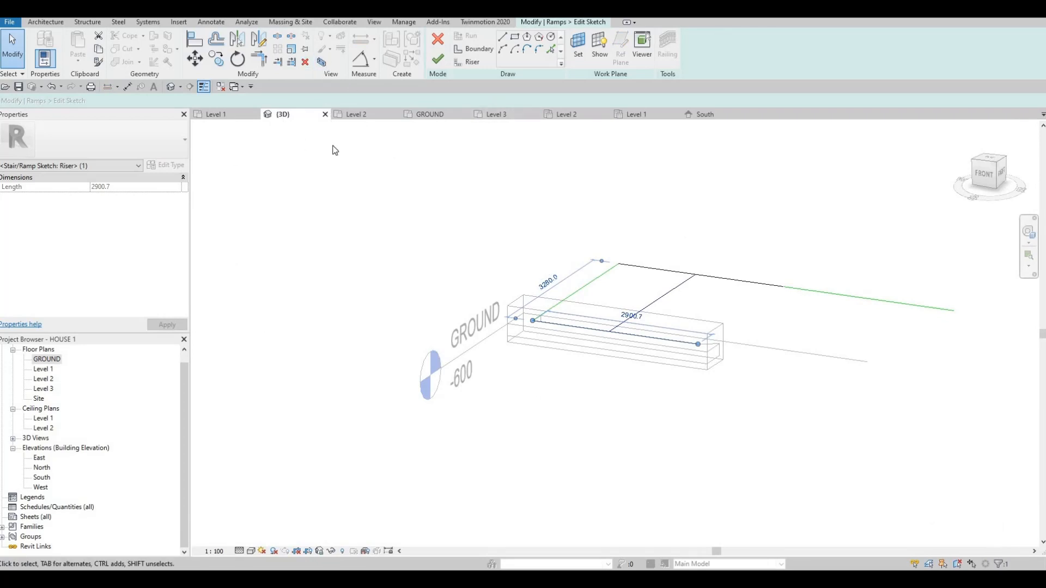
key("ctrl+z")
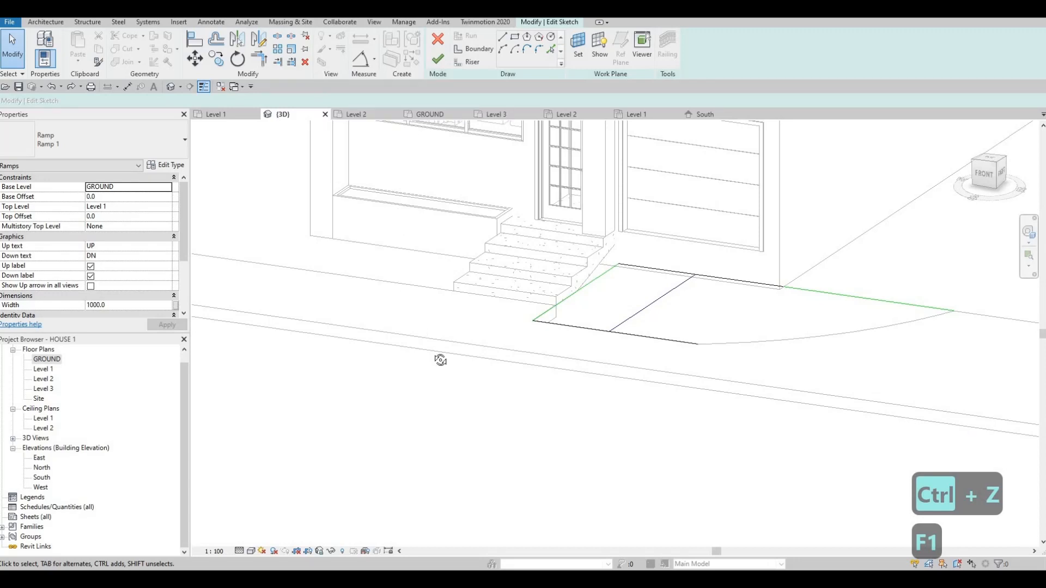
middle_click_drag(626, 365, 623, 283, "shift")
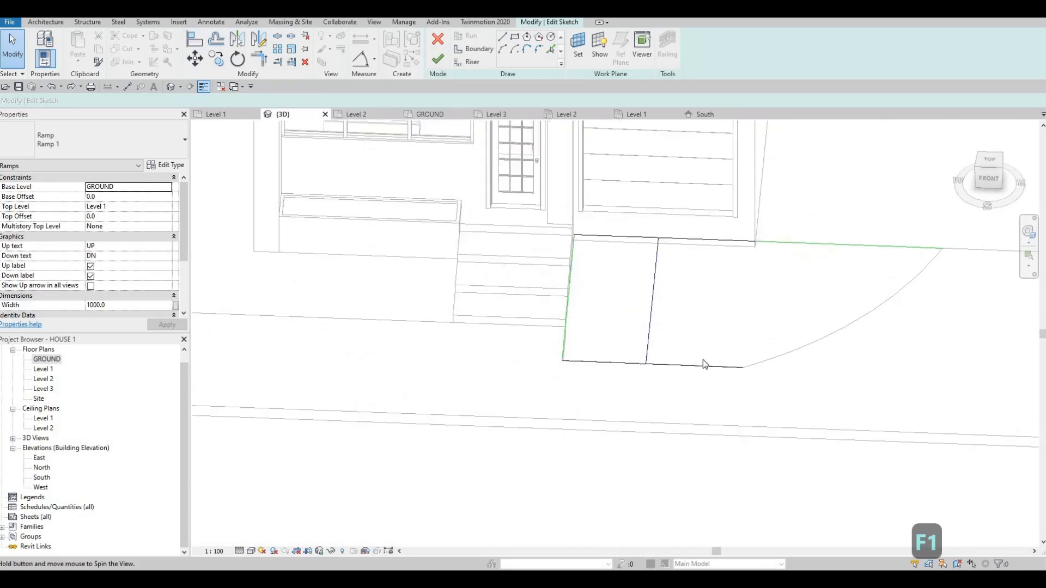
middle_click_drag(704, 362, 712, 238, "shift")
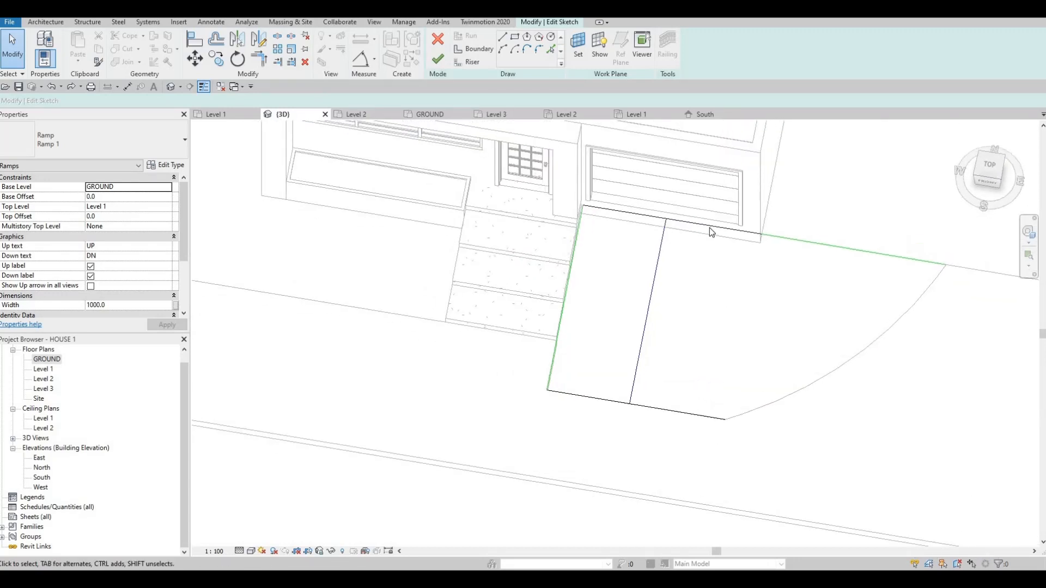
left_click(708, 231)
key("Escape")
key("Escape")
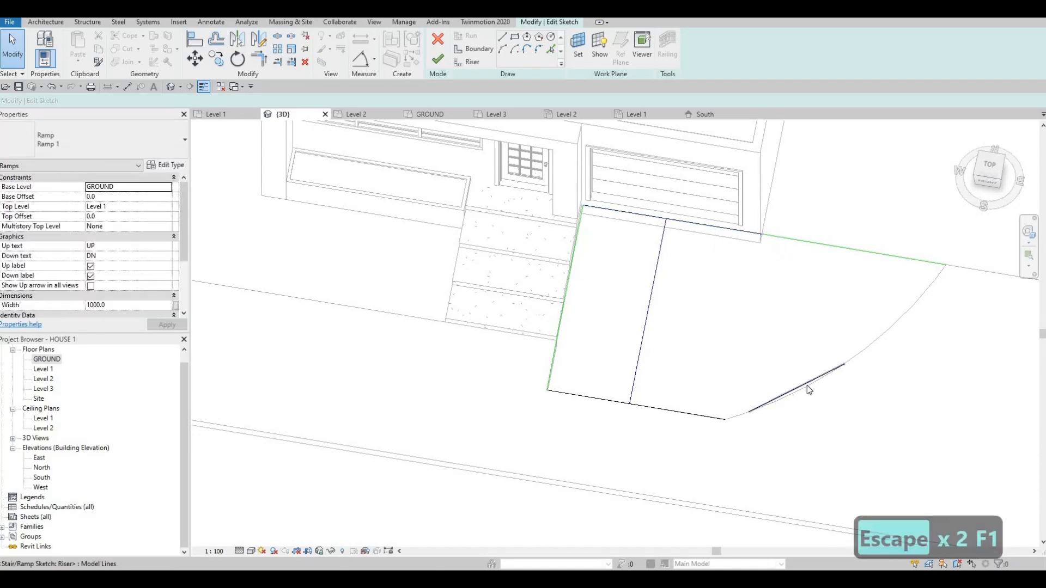
left_click(783, 394)
key("Delete")
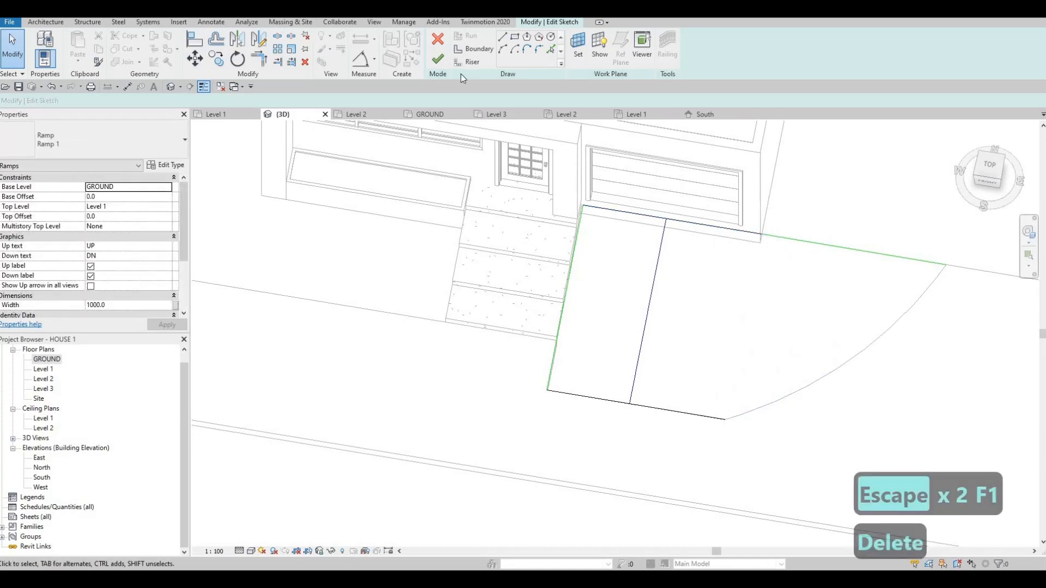
Step: Try to close the ramp sketch with a start-end-radius riser arc from its lower corner to its far upper corner, and finish it
left_click(501, 37)
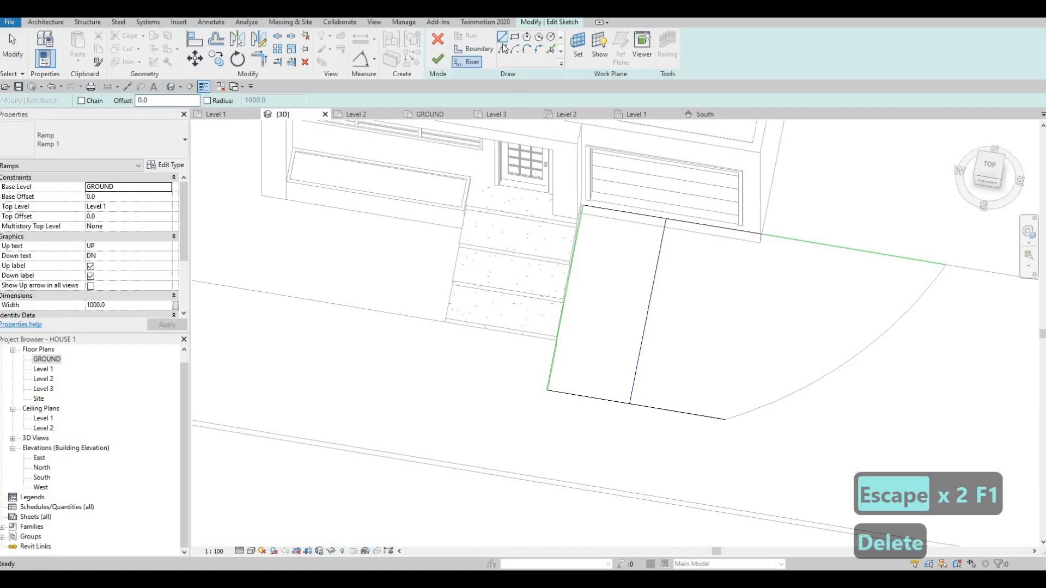
left_click(502, 49)
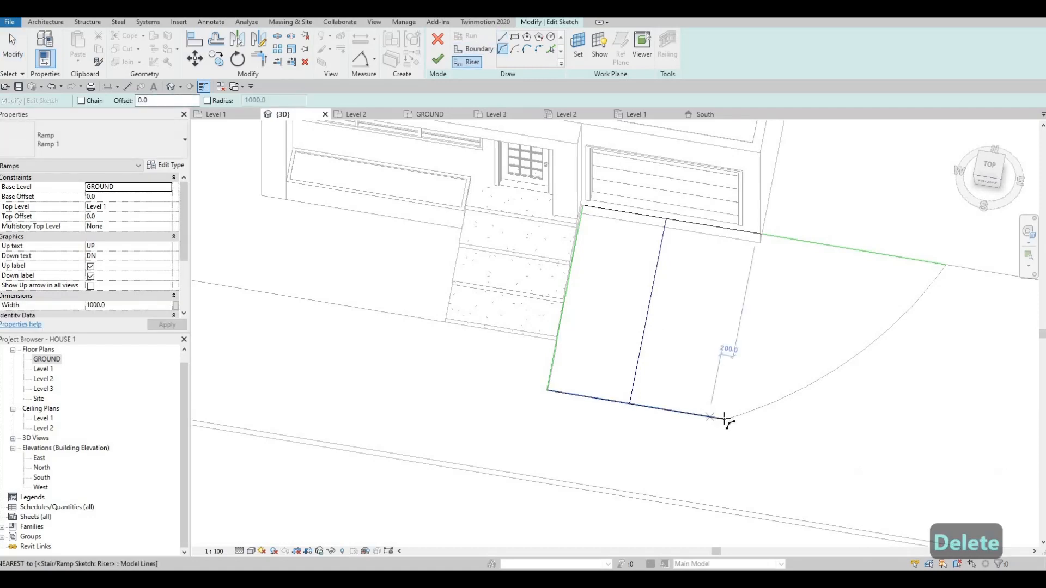
left_click(945, 265)
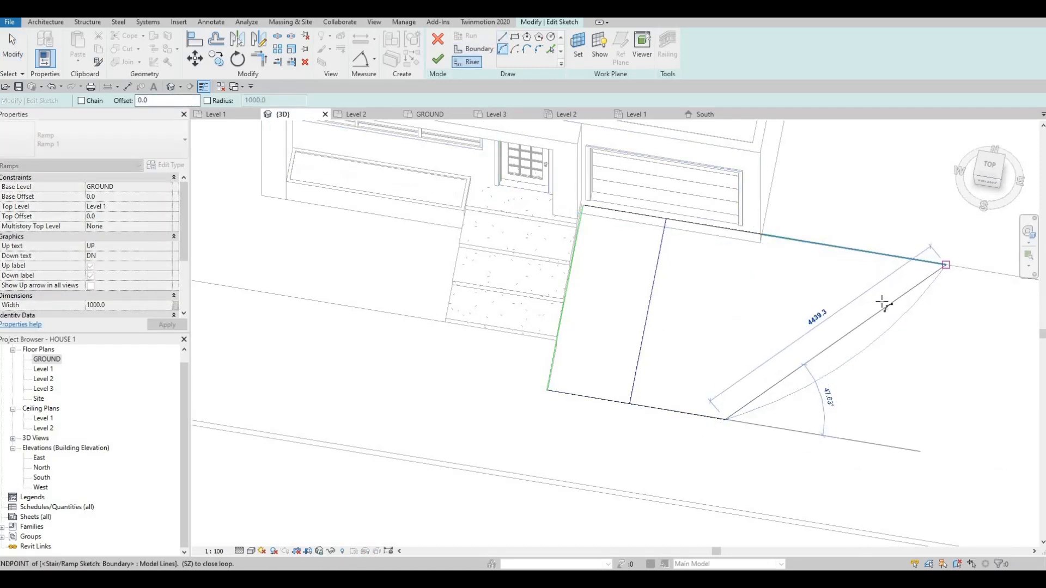
left_click(874, 345)
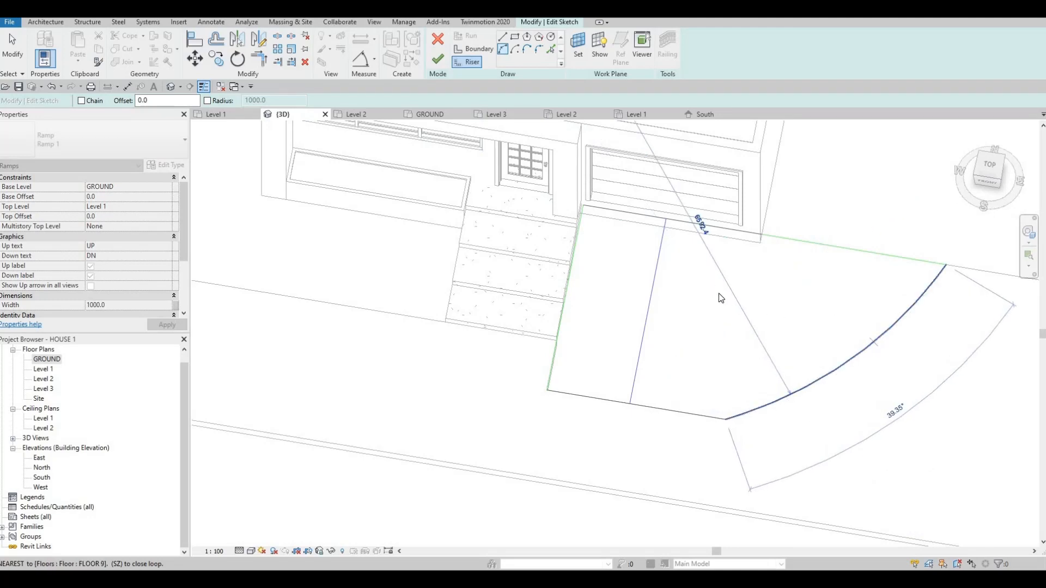
key("Escape")
key("Escape")
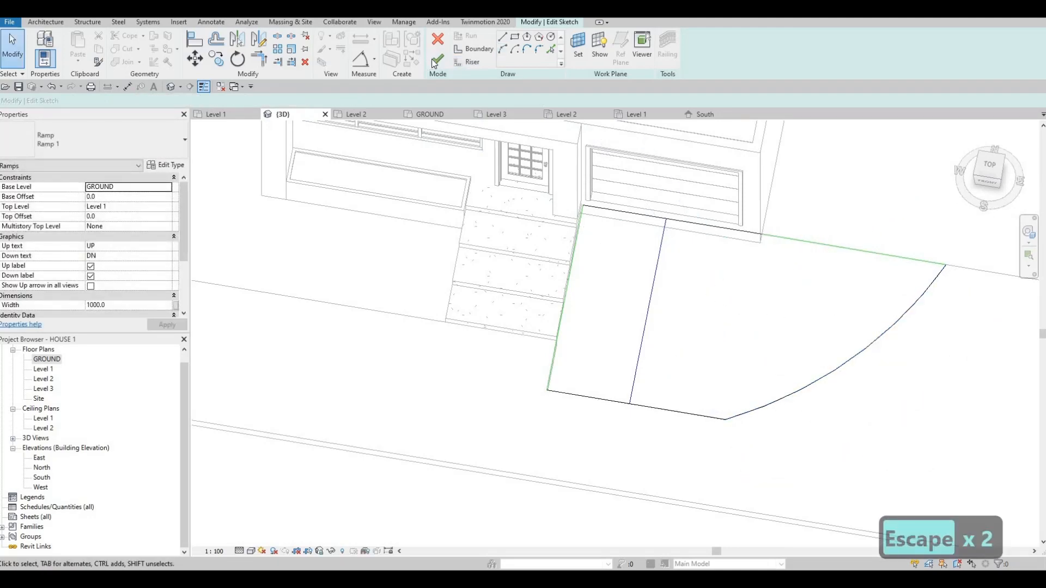
left_click(433, 59)
key("Escape")
key("Escape")
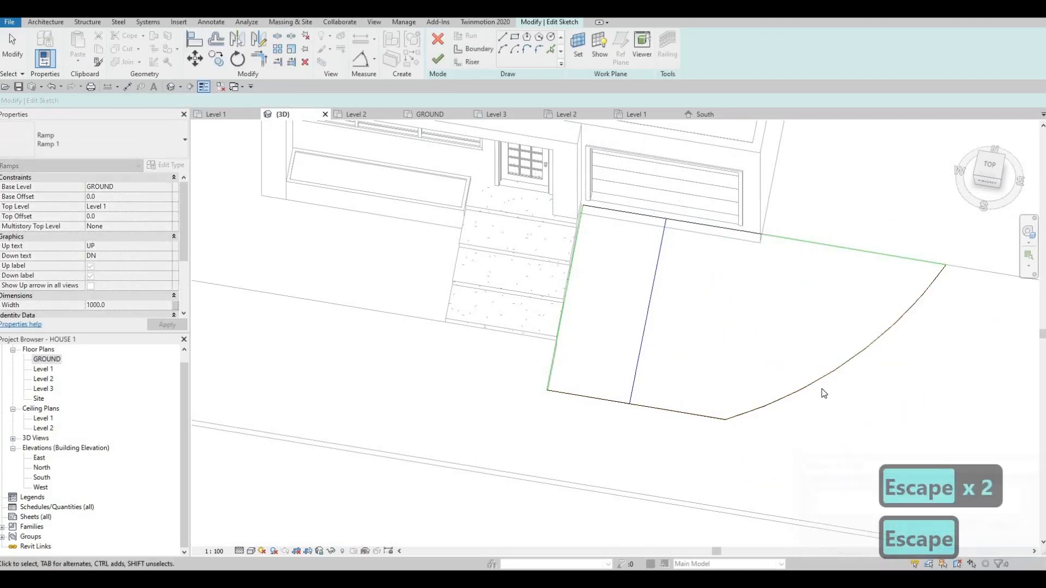
Step: Delete the curved riser line from the ramp sketch
left_click(799, 388)
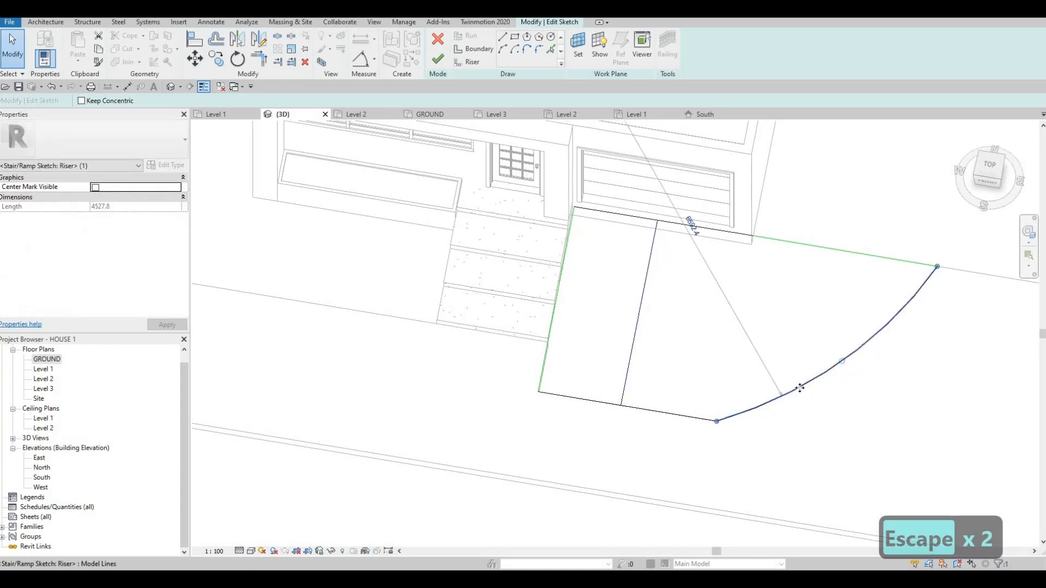
key("Delete")
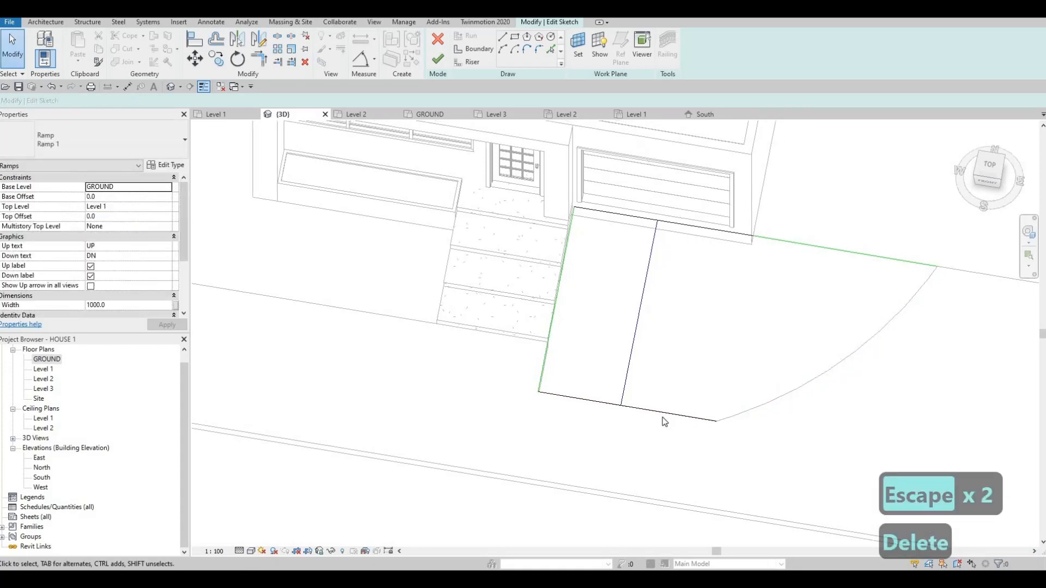
scroll(706, 374, "up", 1)
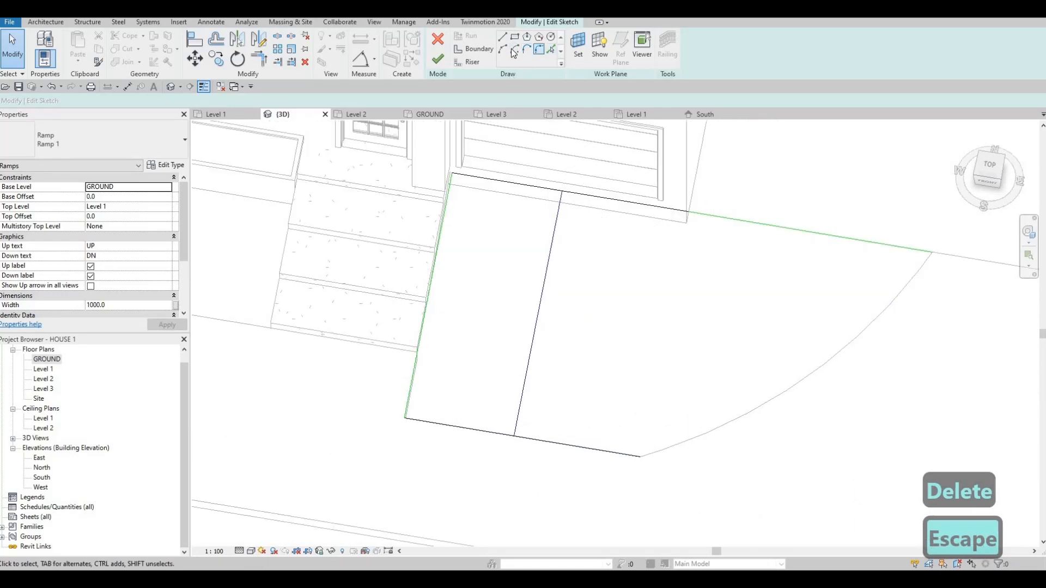
left_click(473, 49)
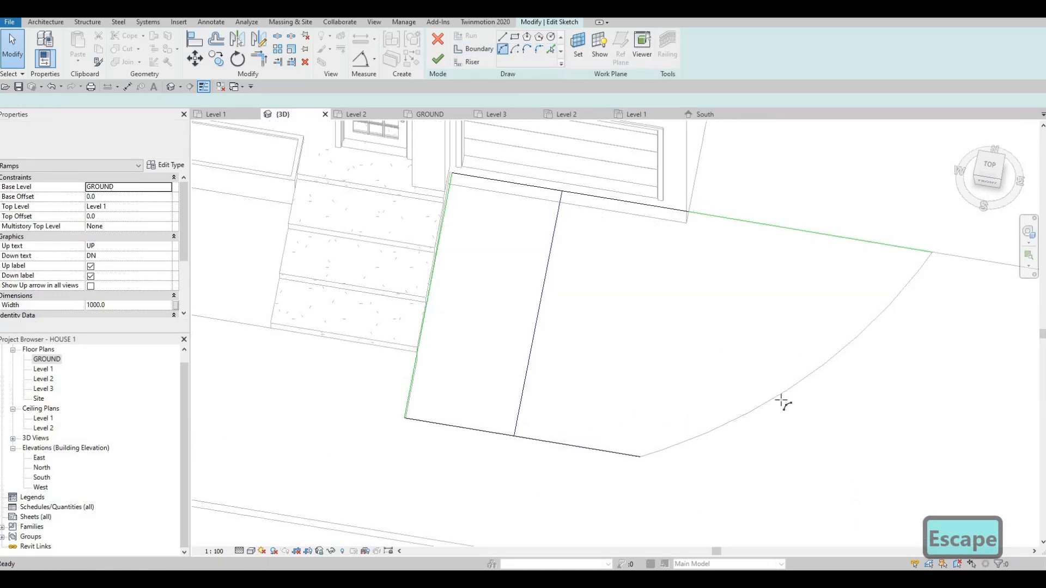
left_click(727, 420)
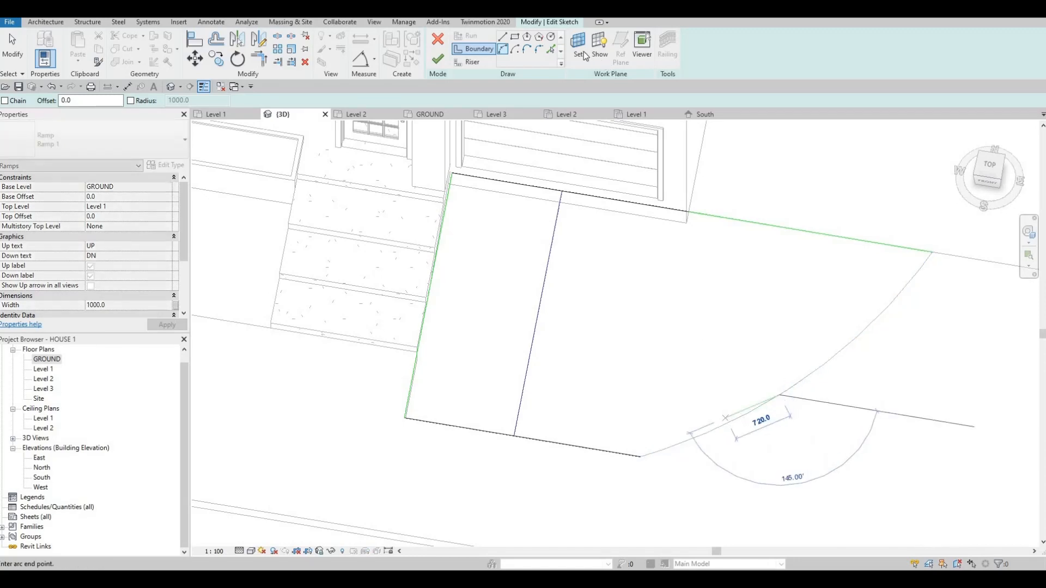
key("Escape")
key("Escape")
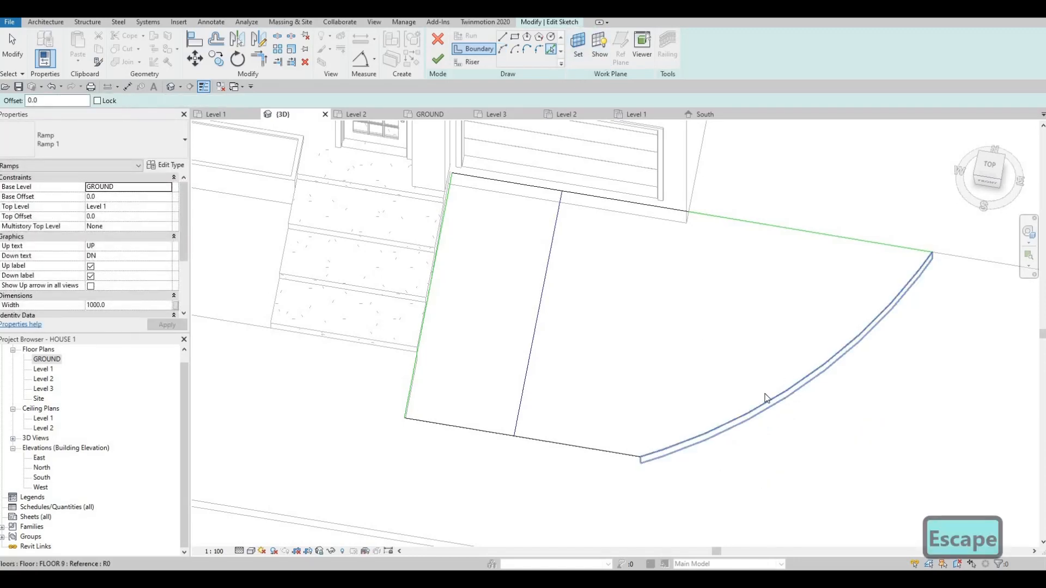
Step: Close the ramp sketch with a boundary picked from the floor's curved edge and finish the sketch
left_click(791, 391)
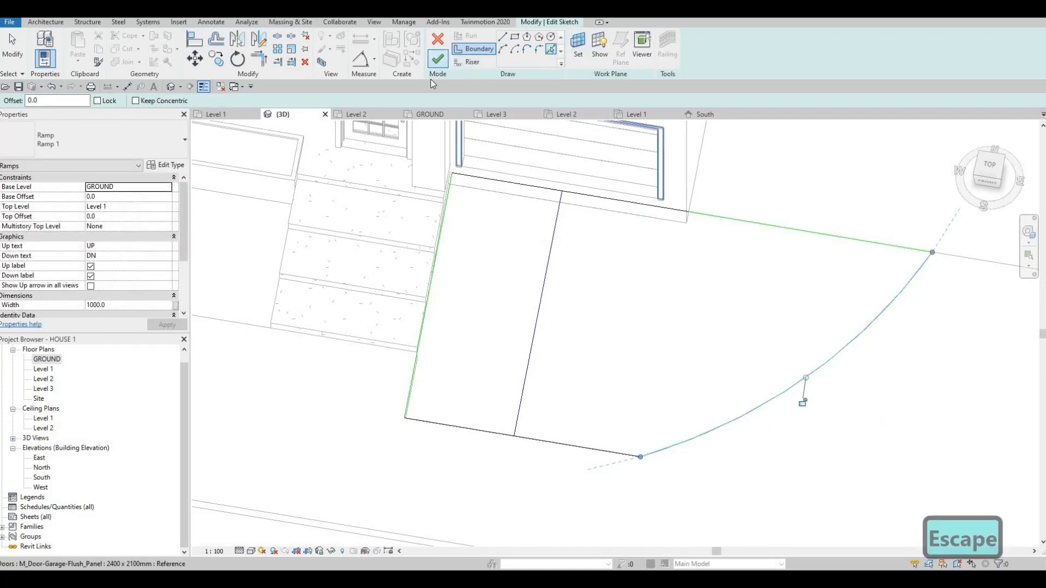
left_click(437, 58)
key("Escape")
key("Escape")
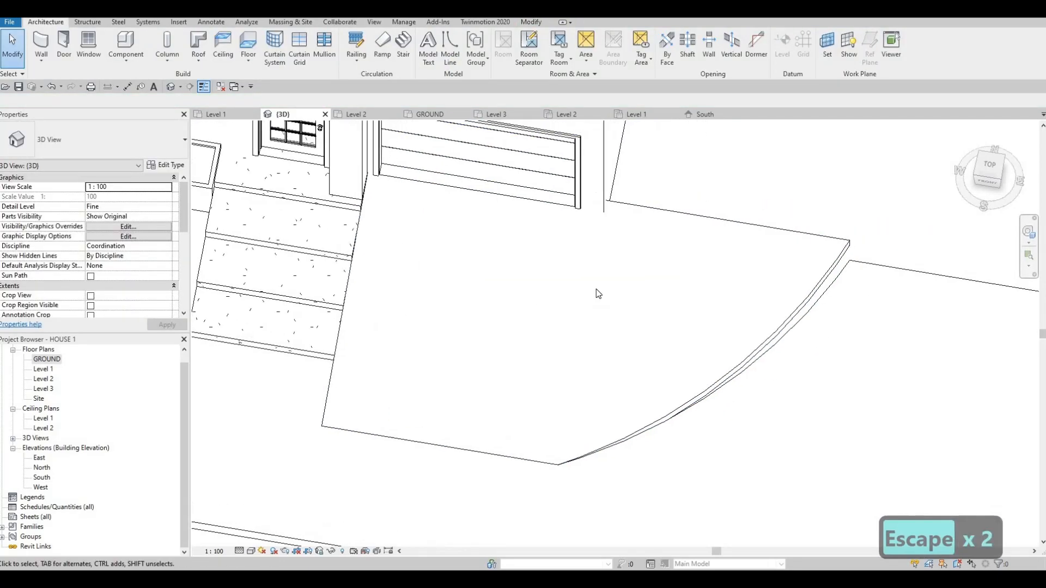
Step: Examine how the ramp's curved edge sits against the floor's cutout, viewing it from above and from the front
scroll(593, 299, "down", 3)
left_click(575, 288)
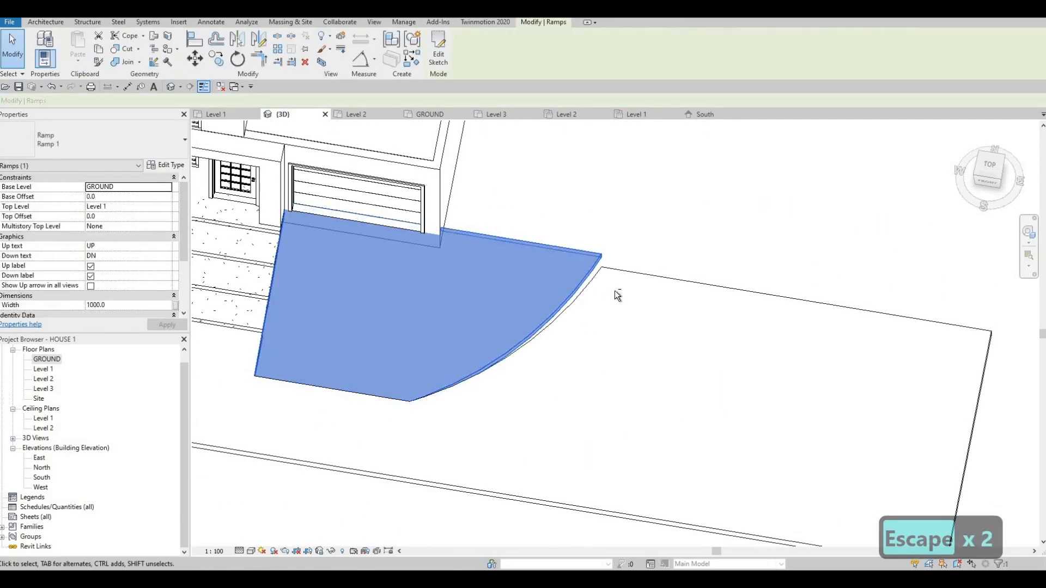
key("Escape")
middle_click_drag(617, 295, 493, 283, "shift")
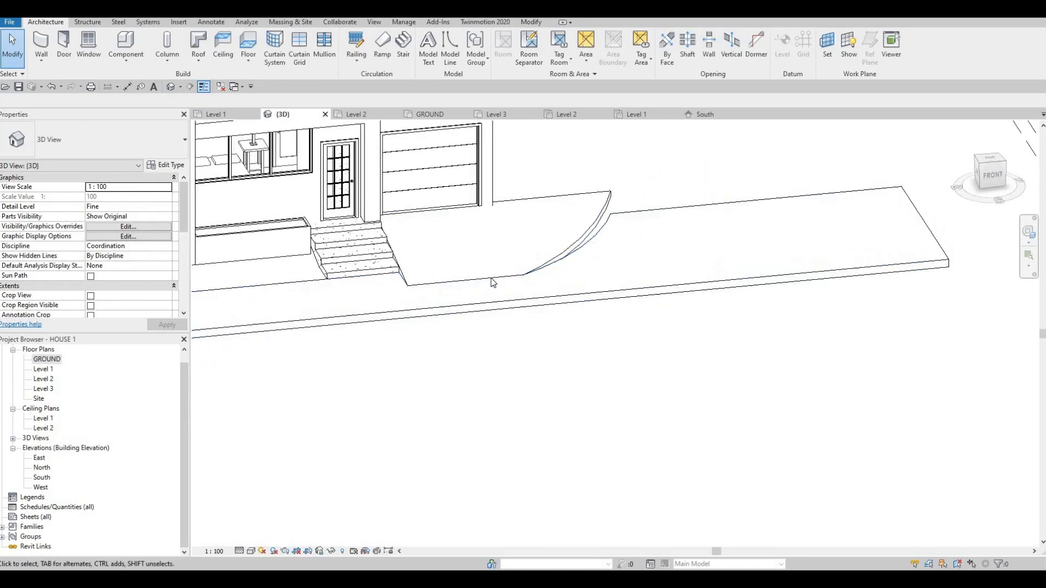
scroll(649, 280, "down", 2)
middle_click_drag(649, 287, 676, 260, "shift")
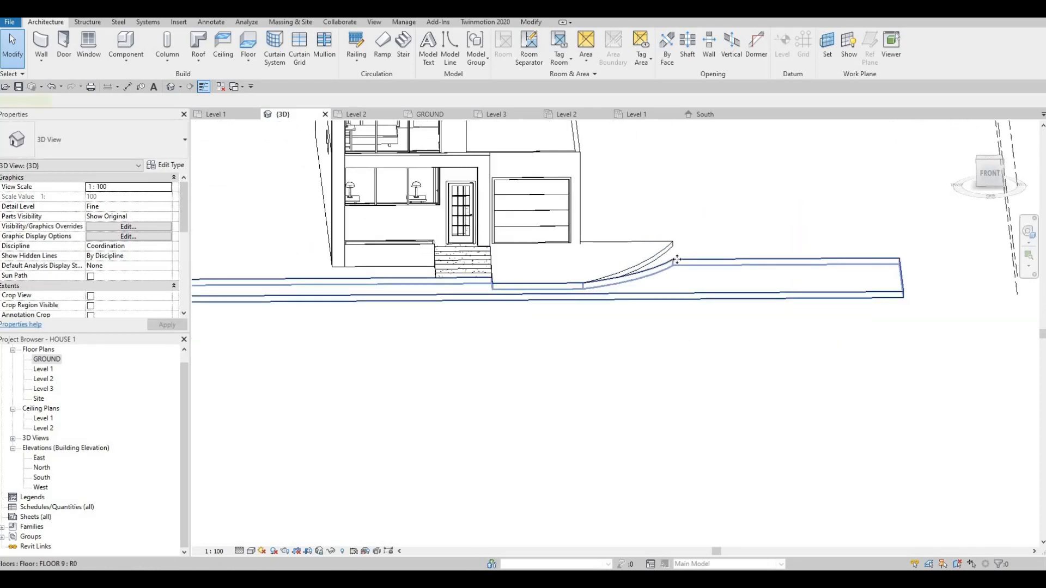
left_click(676, 260)
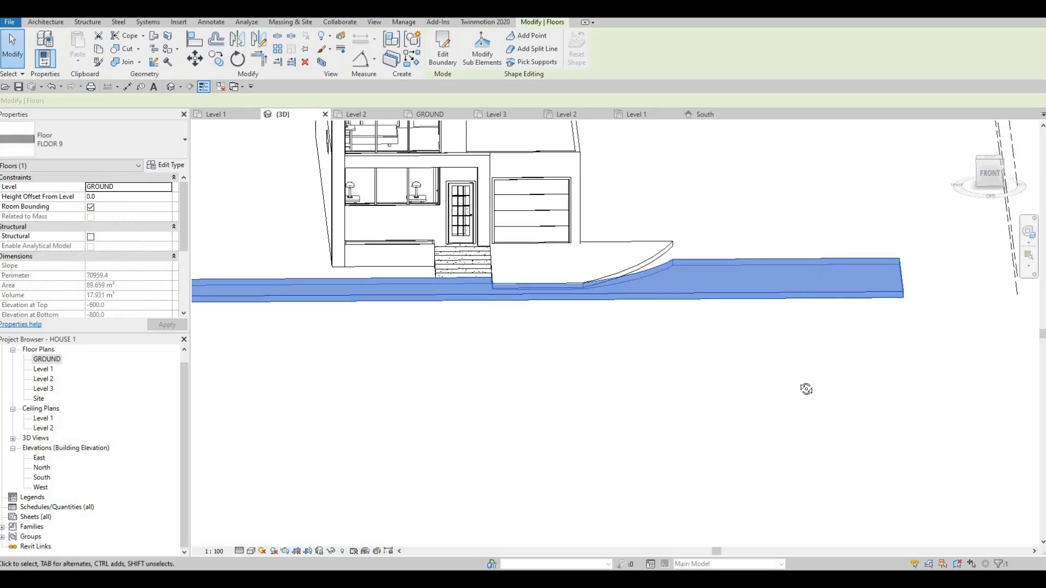
middle_click_drag(806, 389, 638, 282, "shift")
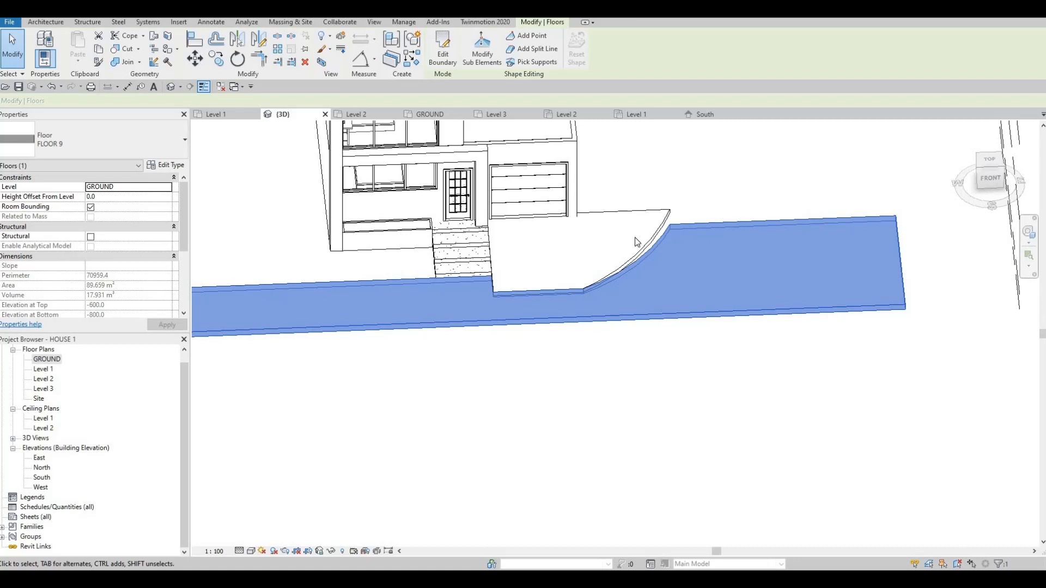
Step: Edit the ramp's sketch and bulge its curved boundary outward to a radius of about 3004 mm
left_click(650, 246)
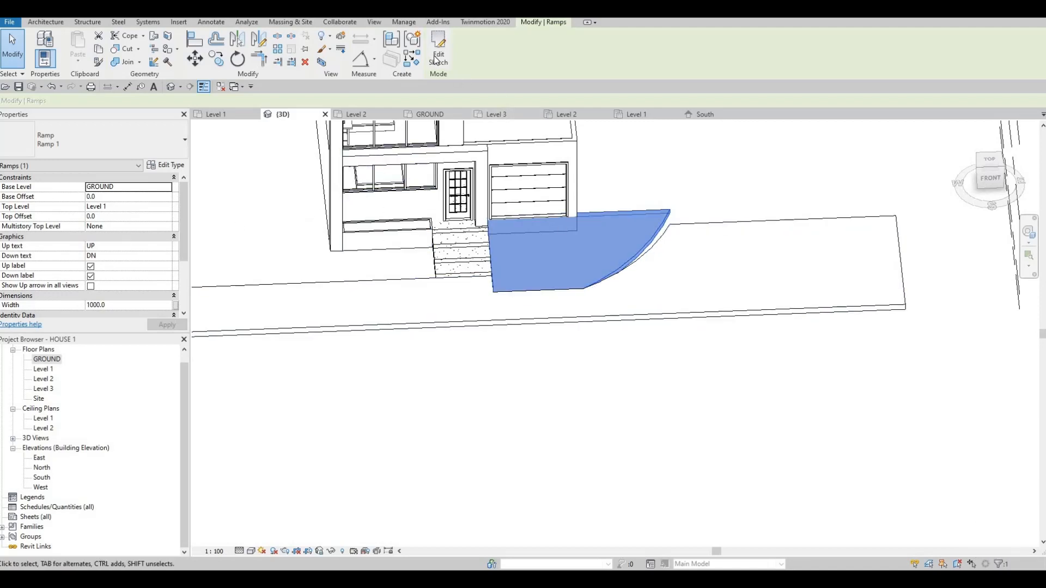
double_click(619, 222)
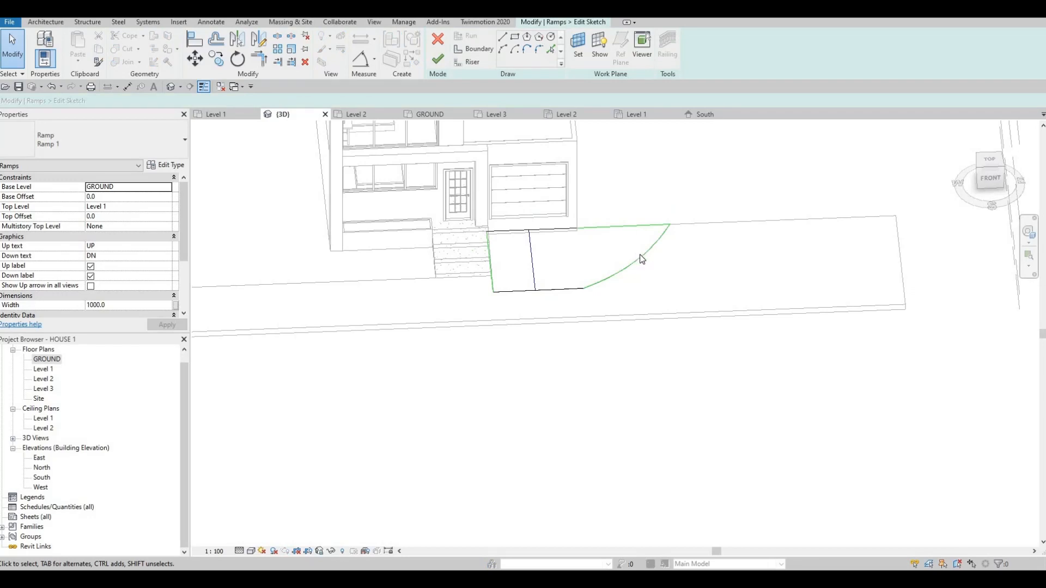
mouse_move(640, 256)
left_mouse_down()
mouse_move(842, 232)
mouse_move(653, 232)
mouse_move(670, 251)
left_mouse_up()
key("Escape")
key("Escape")
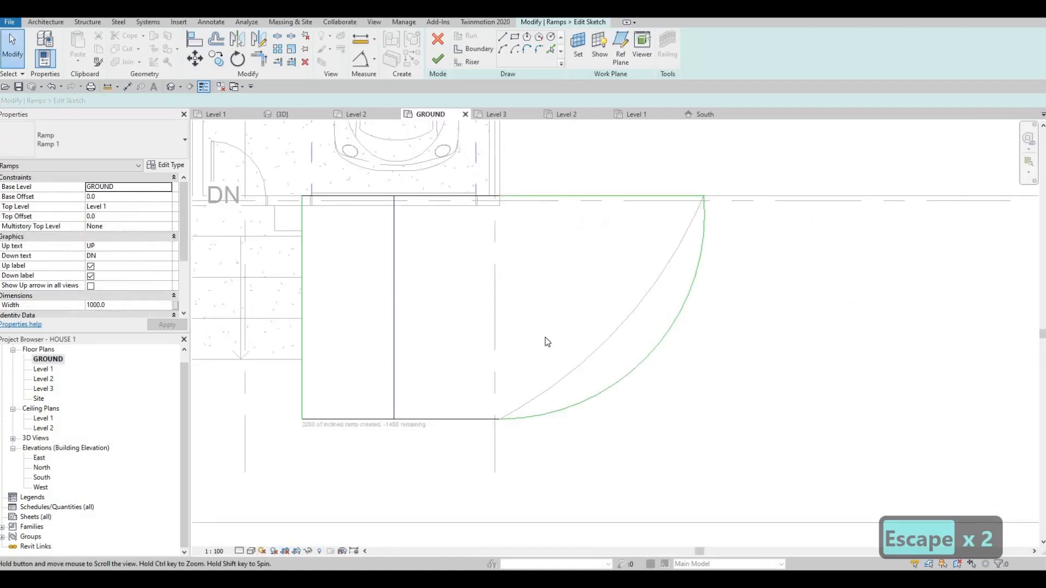
Step: Delete the curved boundary line from the ramp sketch in the GROUND plan
scroll(642, 370, "down", 1)
middle_click_drag(643, 370, 546, 337)
left_click(579, 241)
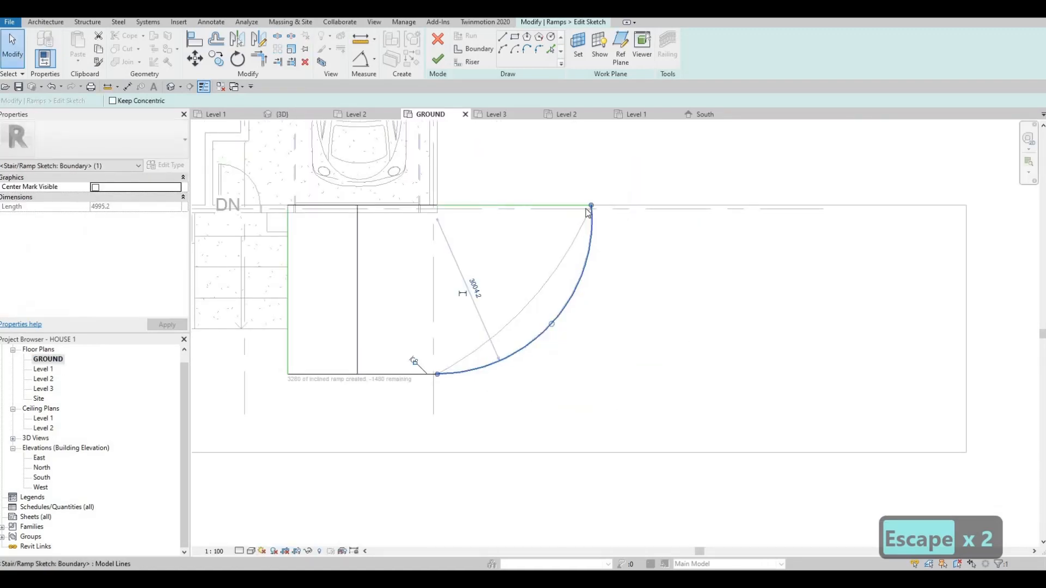
key("Escape")
key("Escape")
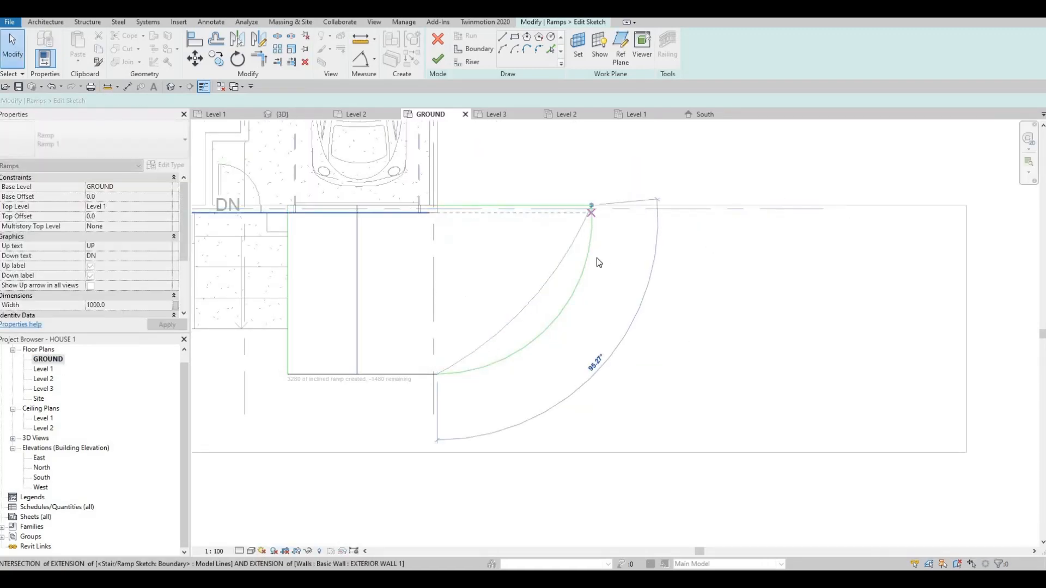
left_click(581, 267)
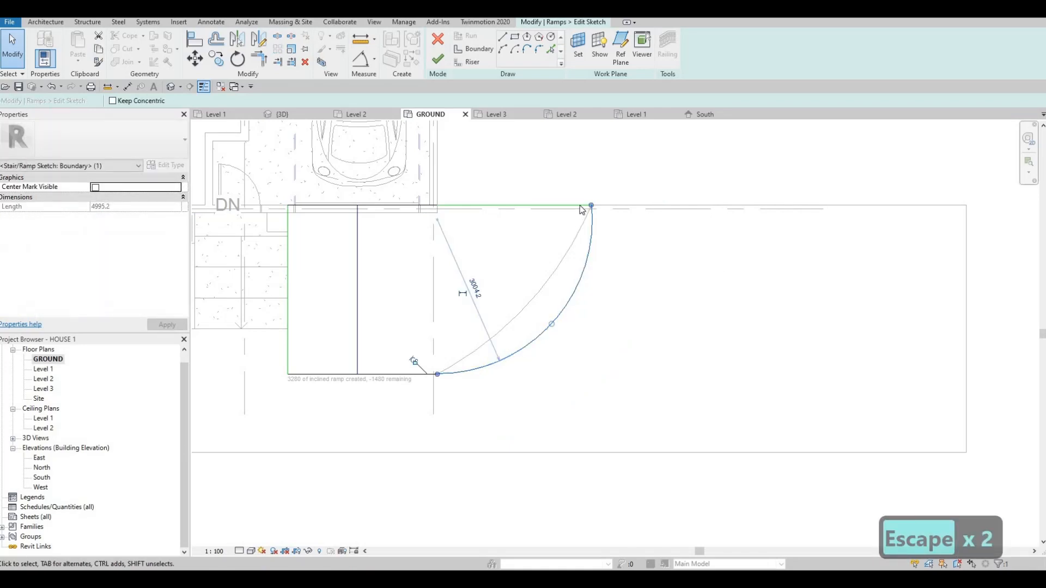
key("Delete")
Step: Stretch the straight boundary line beside the garage outward, away from the house, to a length of 11100 mm
left_click(588, 206)
left_click_drag(591, 206, 1010, 203)
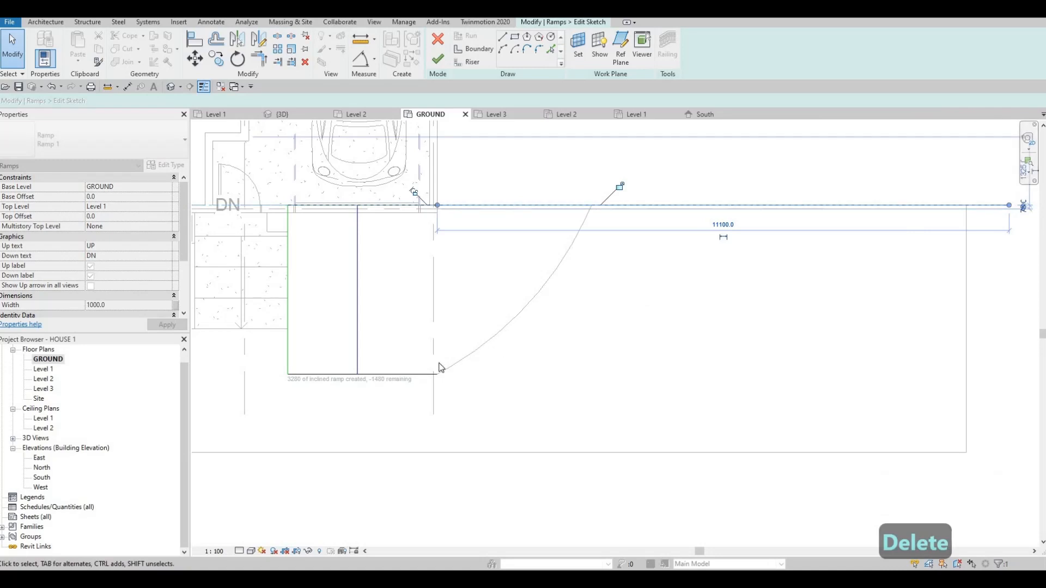
key("Escape")
key("Escape")
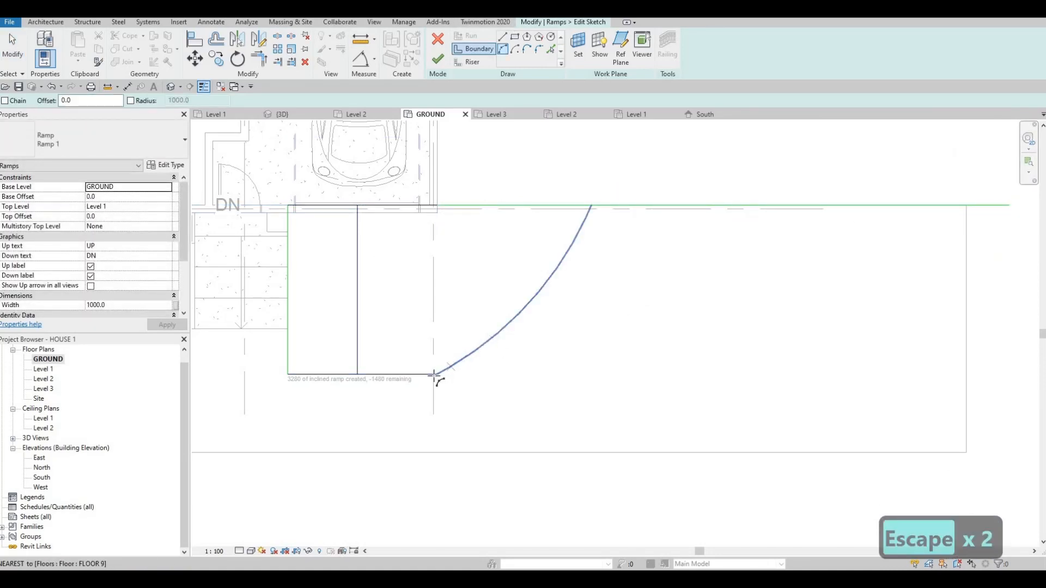
left_click(520, 379)
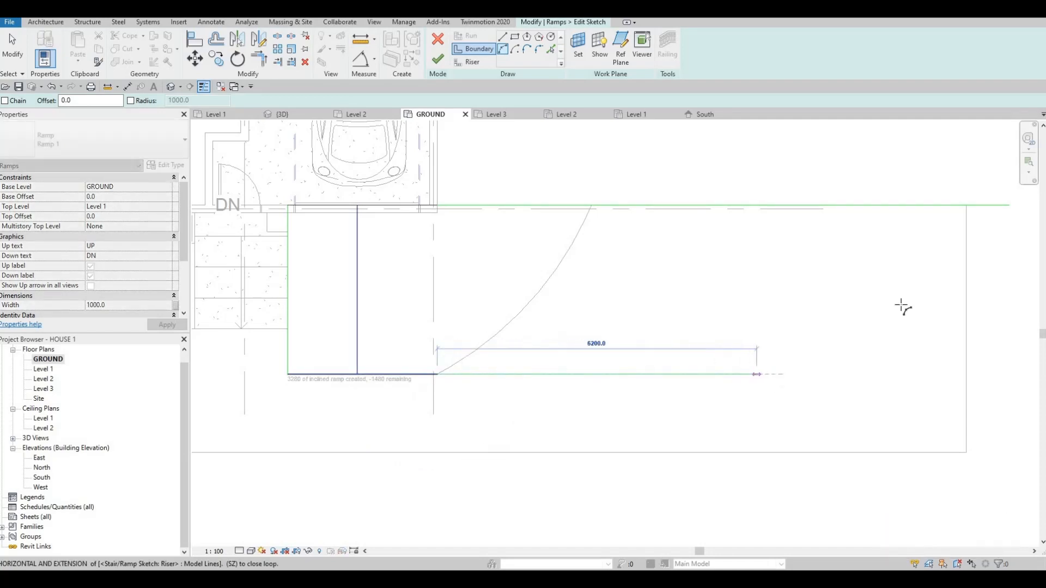
key("Escape")
key("Escape")
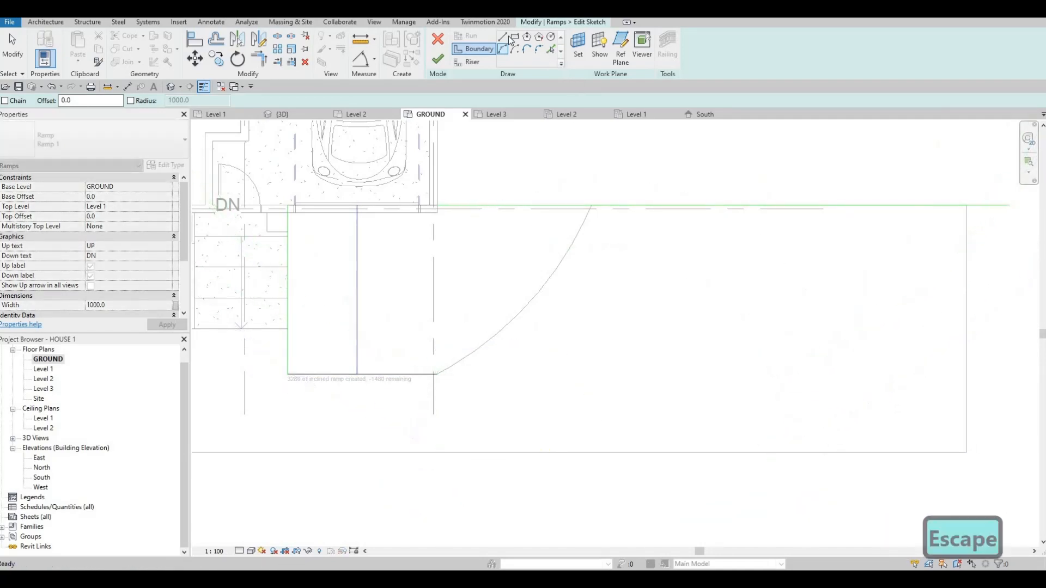
key("Escape")
key("Escape")
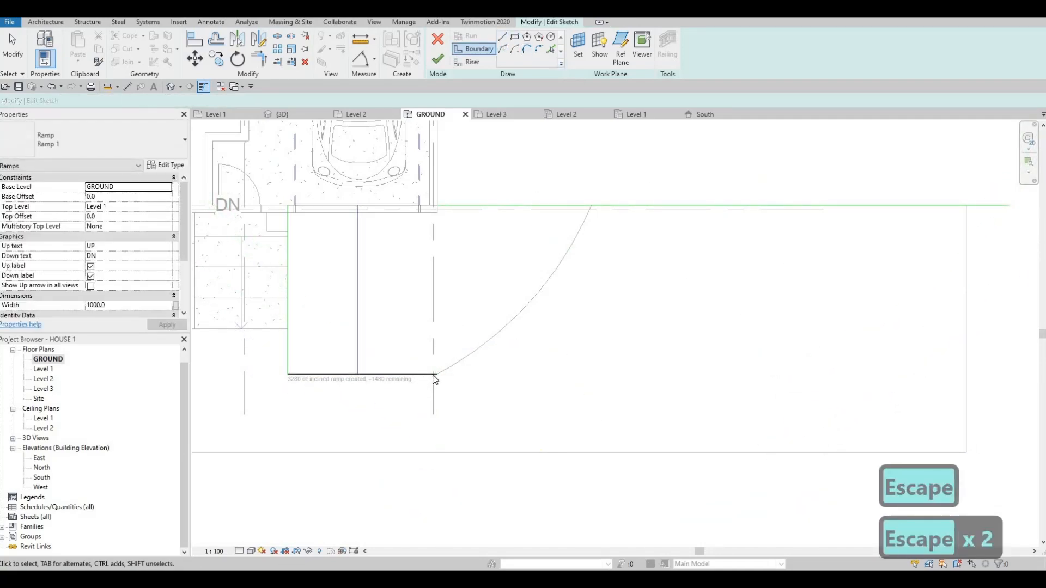
Step: Stretch the ramp's lower riser line horizontally past the floor cutout to a length of 12800 mm
left_click(434, 374)
left_click_drag(789, 349, 948, 382)
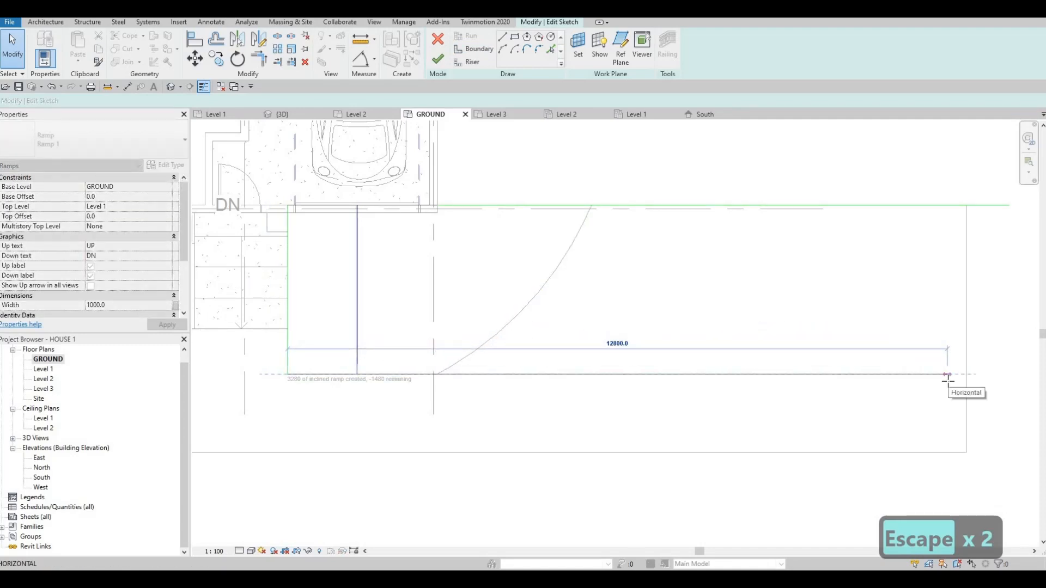
key("Escape")
Step: Join the far ends of the two stretched lines with a boundary arc of about 12077 mm radius and finish the ramp sketch
left_click(474, 49)
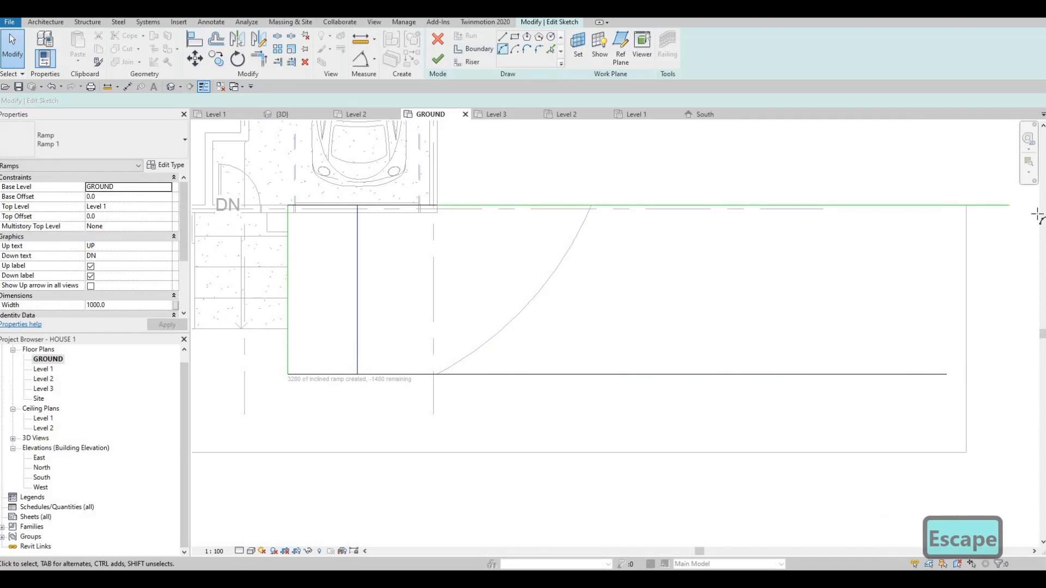
left_click(983, 315)
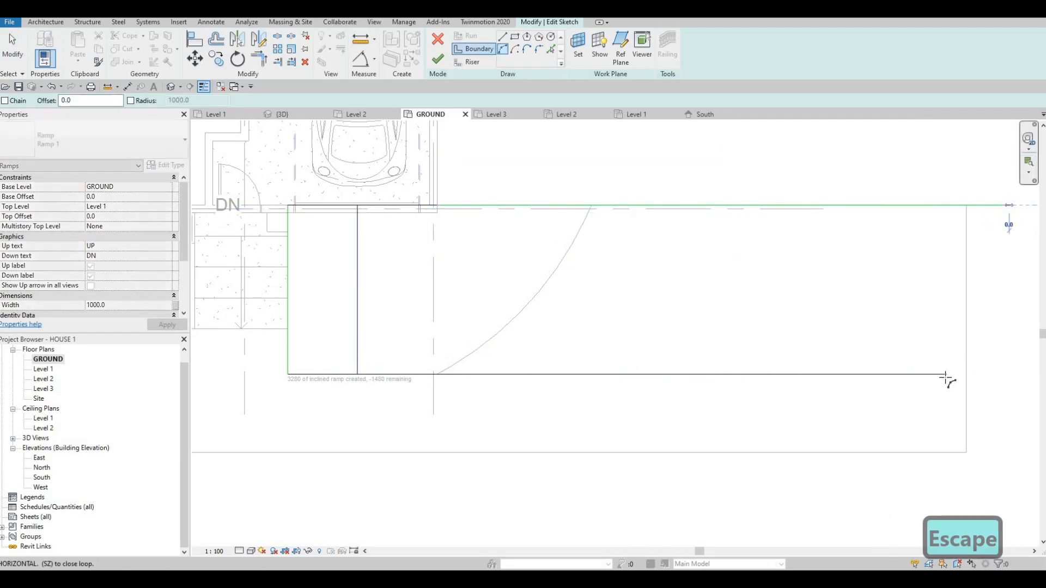
left_click(947, 374)
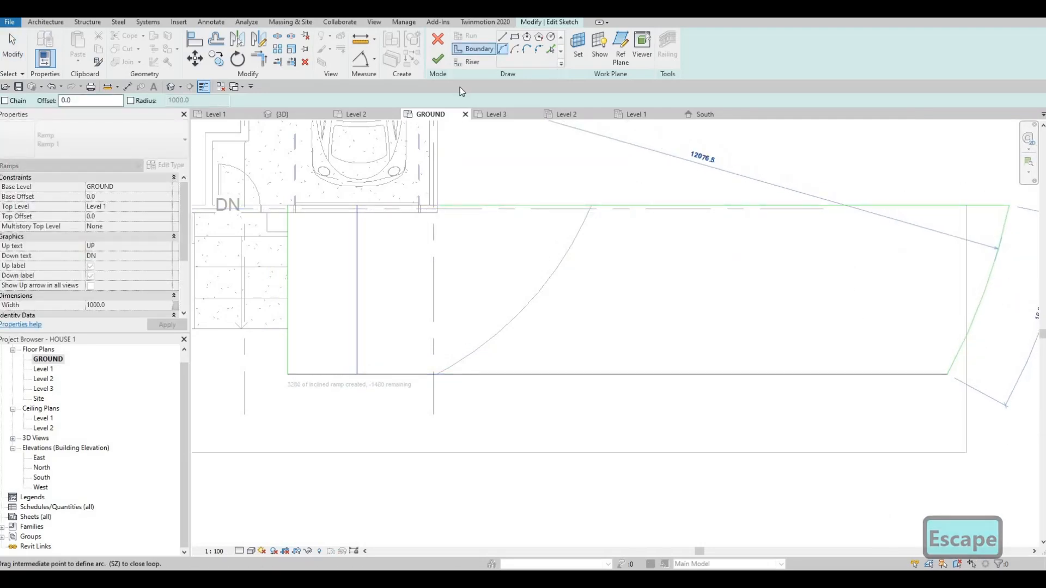
key("Escape")
left_click(444, 63)
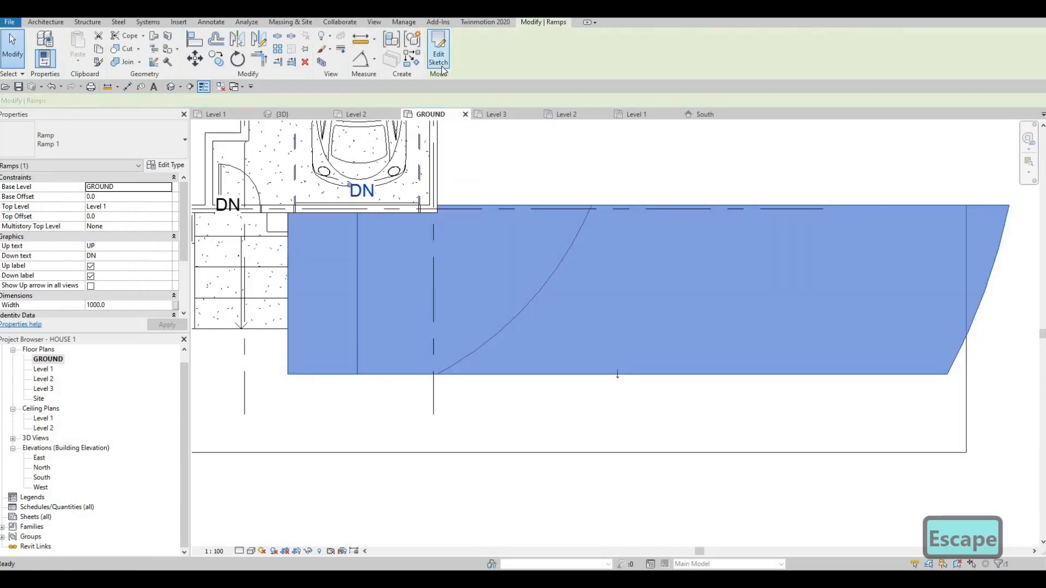
key("Escape")
key("Escape")
key("Escape")
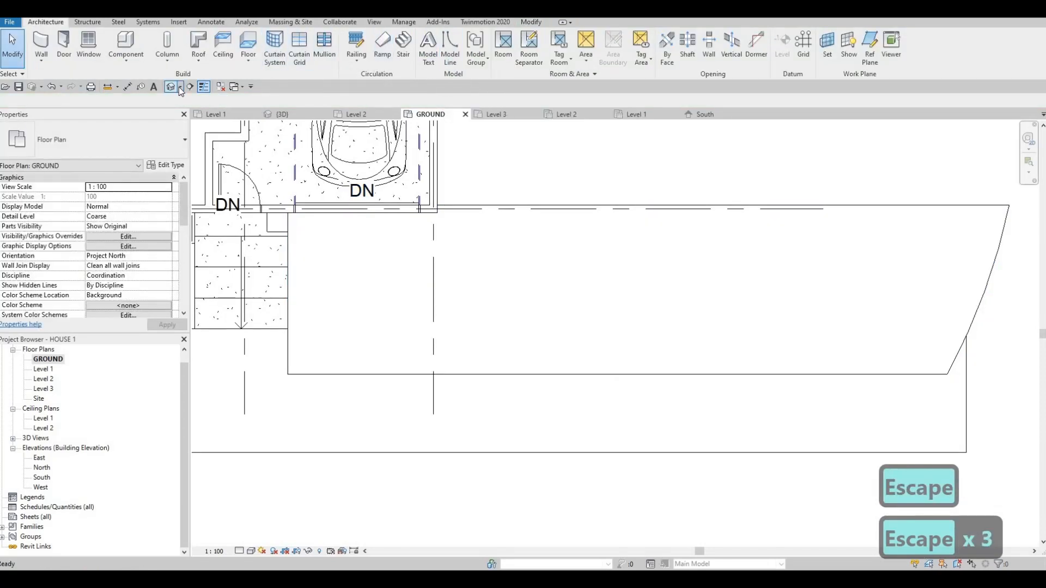
Step: Examine the extended ramp in the 3D view, including its lower corner beside the entrance steps
left_click(305, 114)
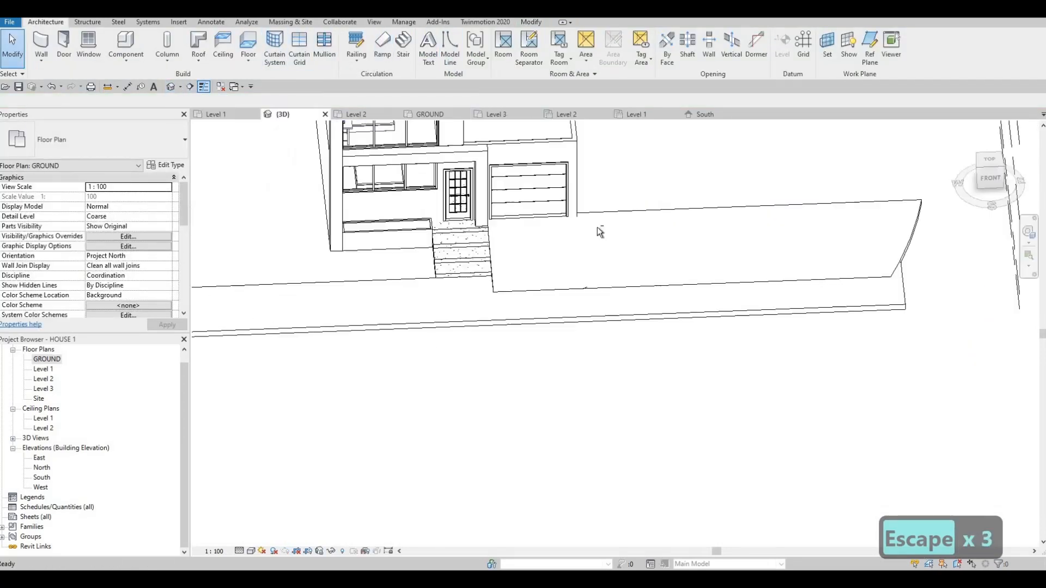
mouse_move(598, 229)
middle_mouse_down("shift")
mouse_move(681, 250)
mouse_move(609, 226)
mouse_move(554, 265)
mouse_move(554, 277)
middle_mouse_up("shift")
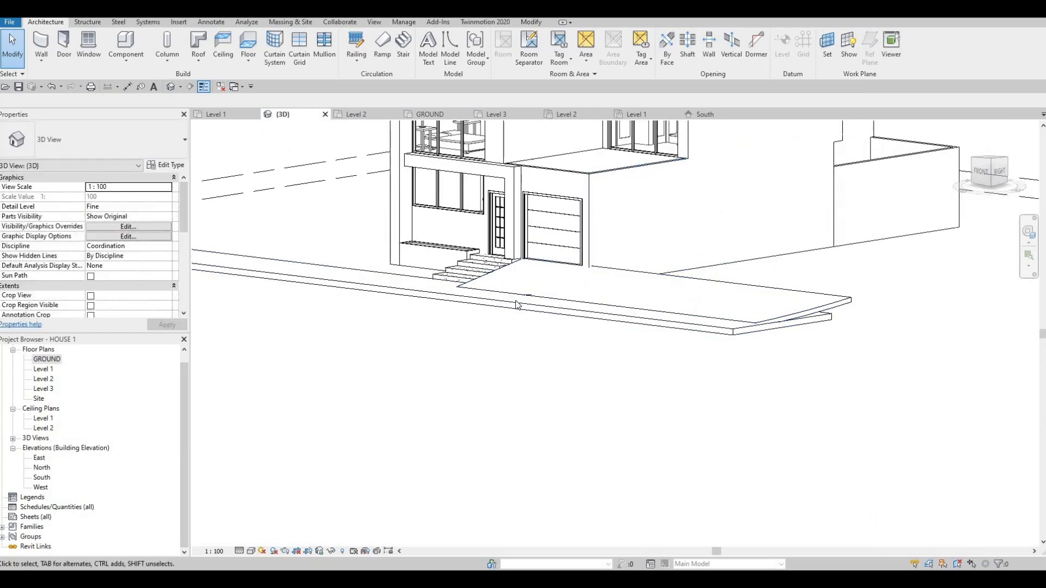
scroll(518, 305, "up", 2)
middle_click_drag(674, 393, 600, 414, "shift")
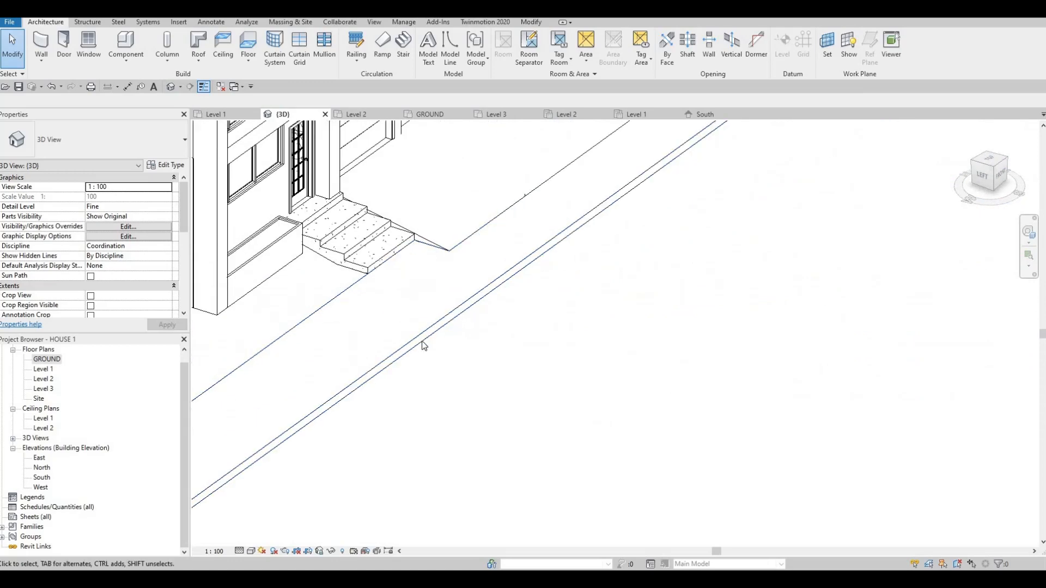
middle_click_drag(451, 253, 411, 339)
scroll(409, 337, "up", 2)
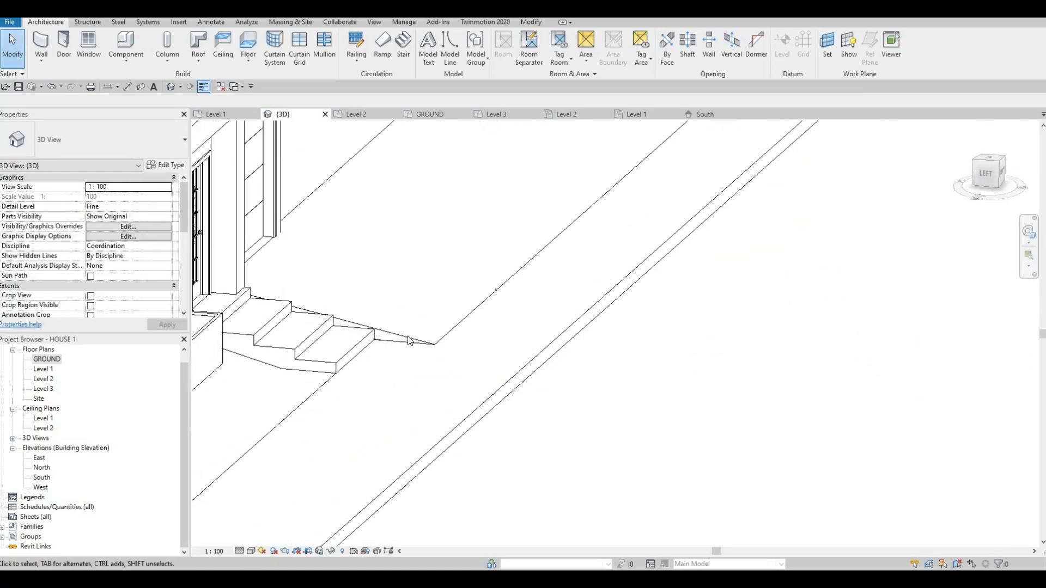
left_click(570, 264)
key("Escape")
key("Escape")
Step: Examine the ramp's far curved end and its overlap with the floor from the side and above
middle_click_drag(624, 289, 401, 378, "shift")
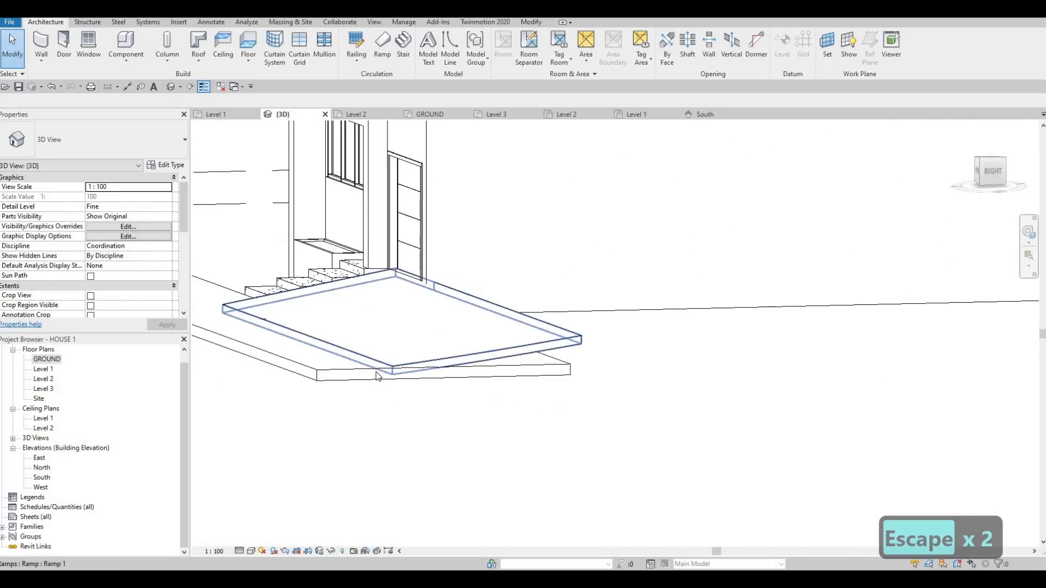
middle_click_drag(504, 390, 642, 367, "shift")
scroll(641, 366, "down", 3)
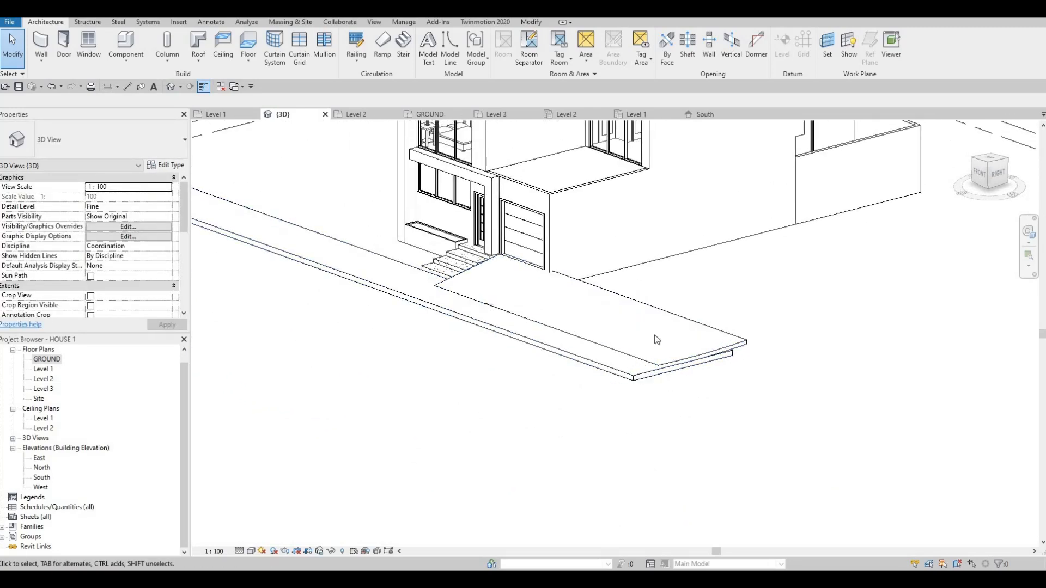
middle_click_drag(655, 335, 653, 343)
middle_click_drag(653, 343, 644, 320, "shift")
middle_click_drag(740, 415, 644, 392, "shift")
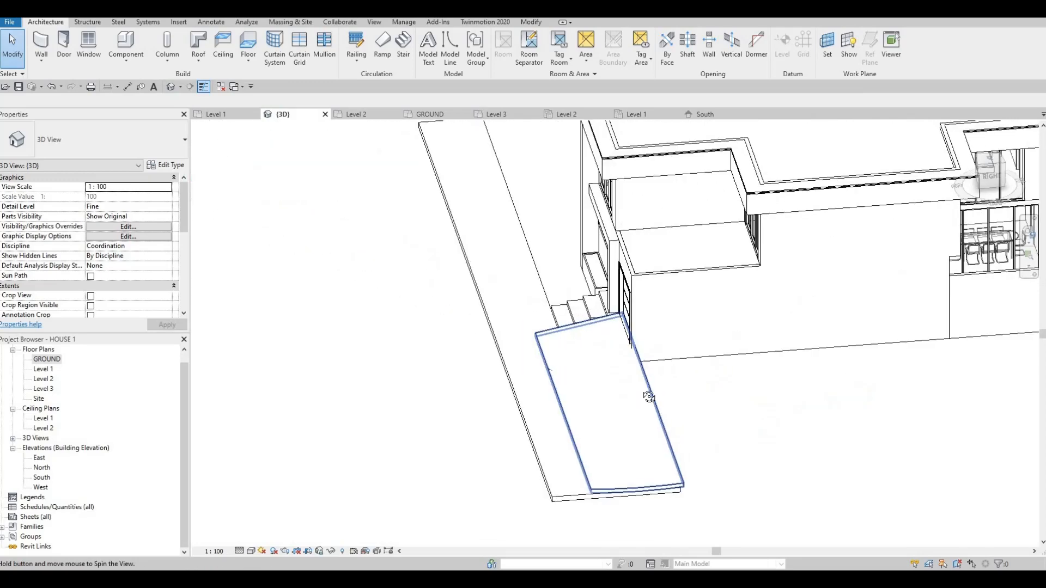
Step: Open the Level 1 floor plan and check the type of the floor between grids A–B and 3–4
middle_click_drag(687, 343, 785, 349, "shift")
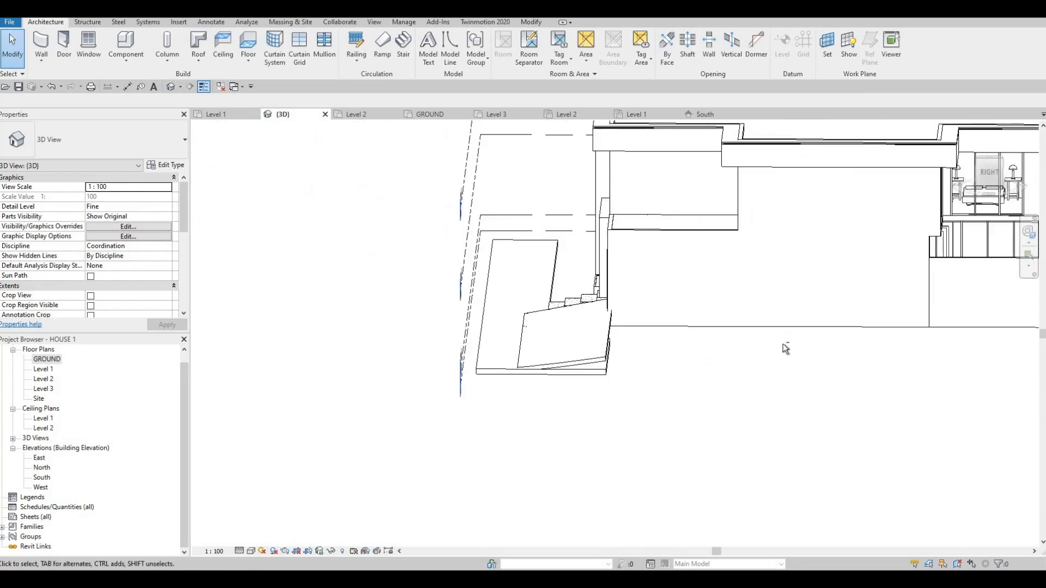
middle_click_drag(852, 405, 139, 400, "shift")
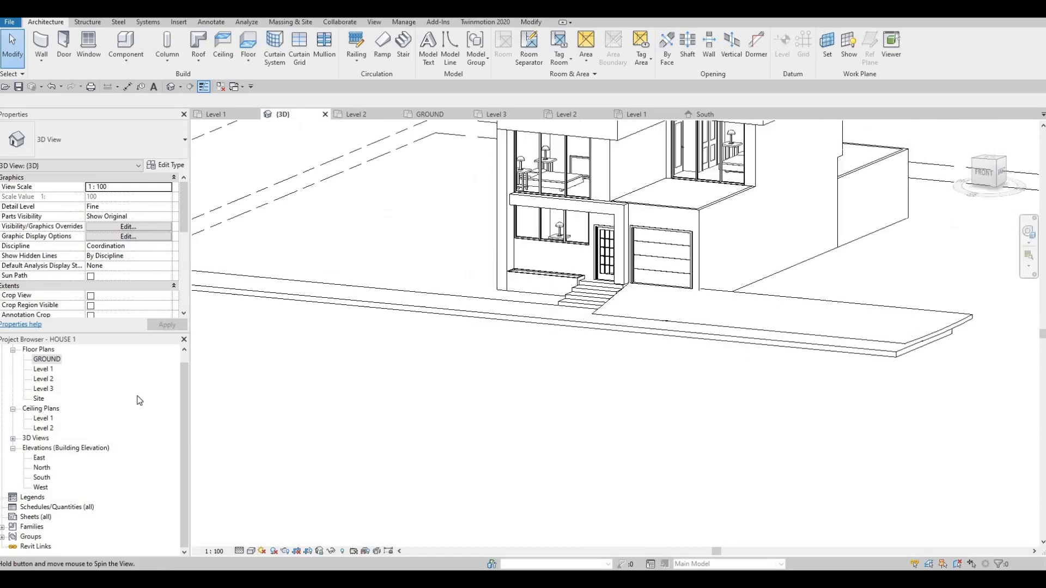
double_click(50, 371)
scroll(380, 343, "down", 5)
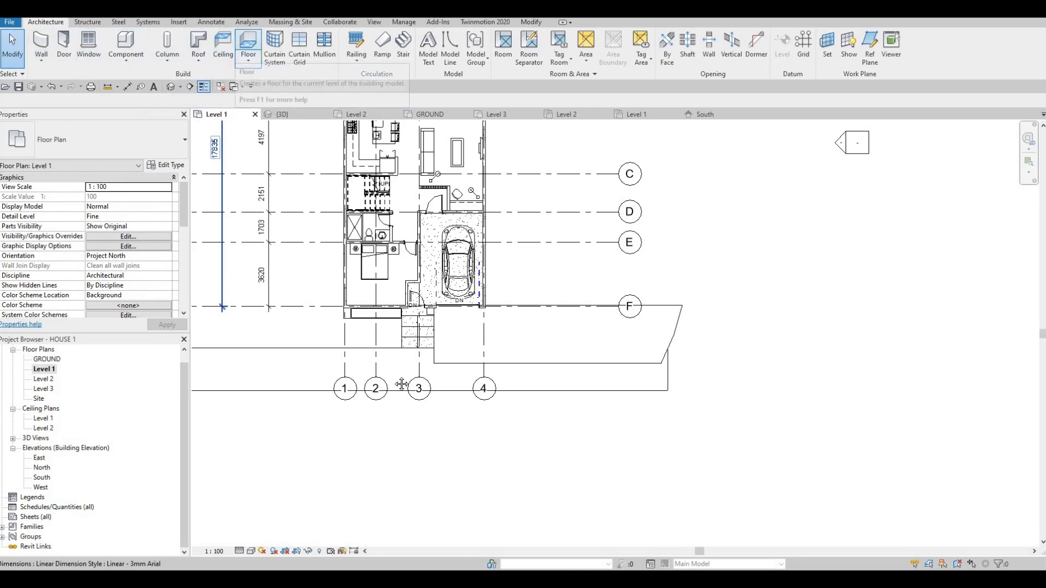
middle_click_drag(371, 171, 402, 385)
key("Escape")
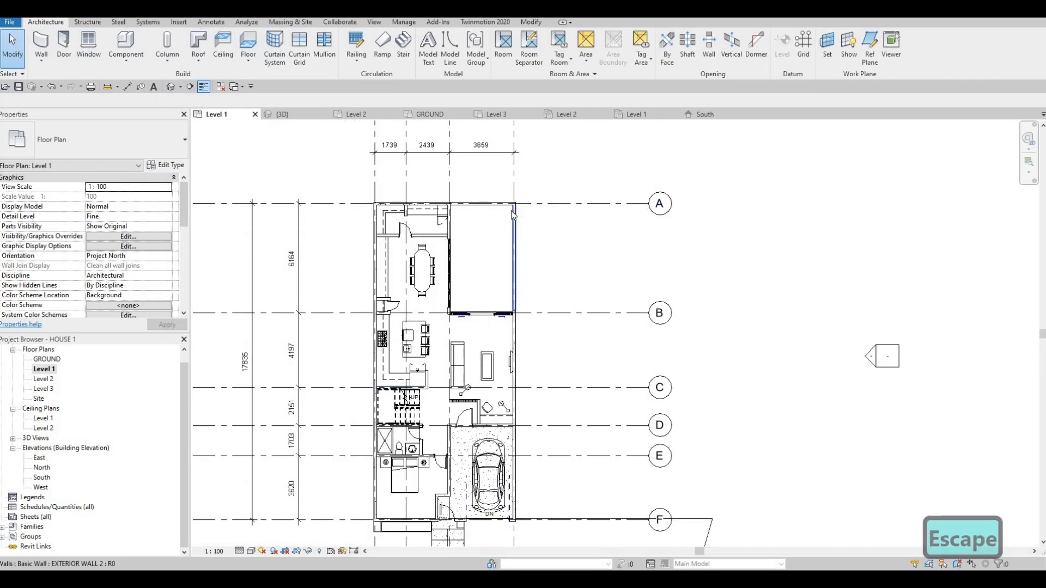
key("Tab")
key("Tab")
left_click(512, 214)
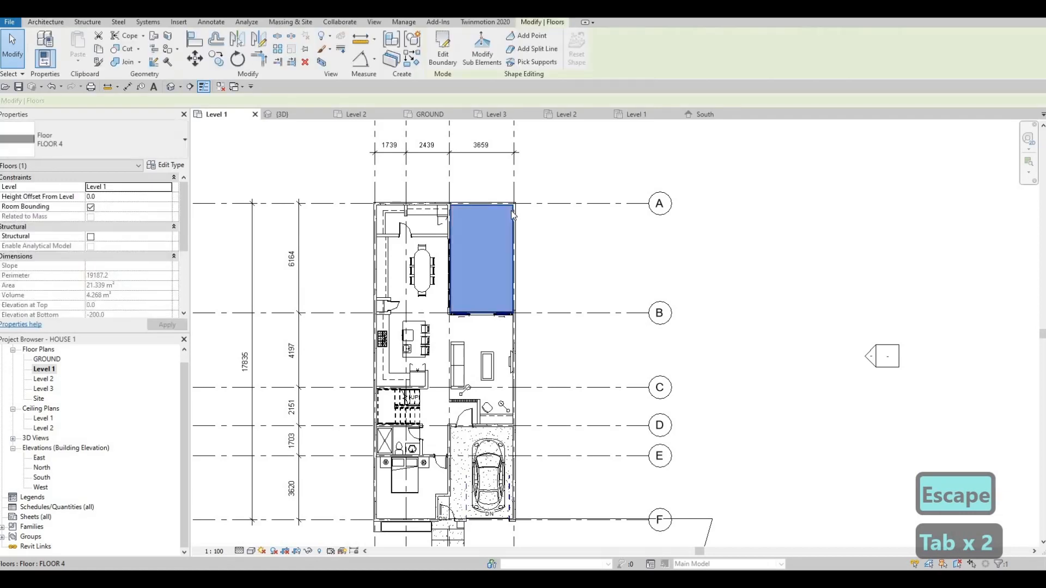
key("Escape")
Step: Start a new floor boundary sketch on Level 1 using the FLOOR 4 type
middle_click_drag(404, 158, 385, 125)
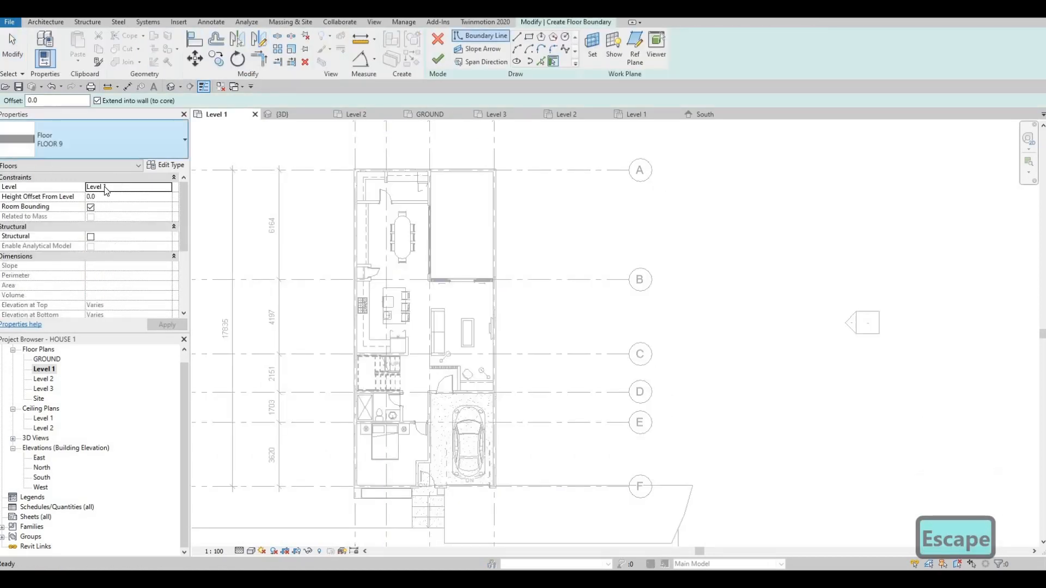
left_click(131, 140)
scroll(90, 203, "up", 1)
left_click(88, 202)
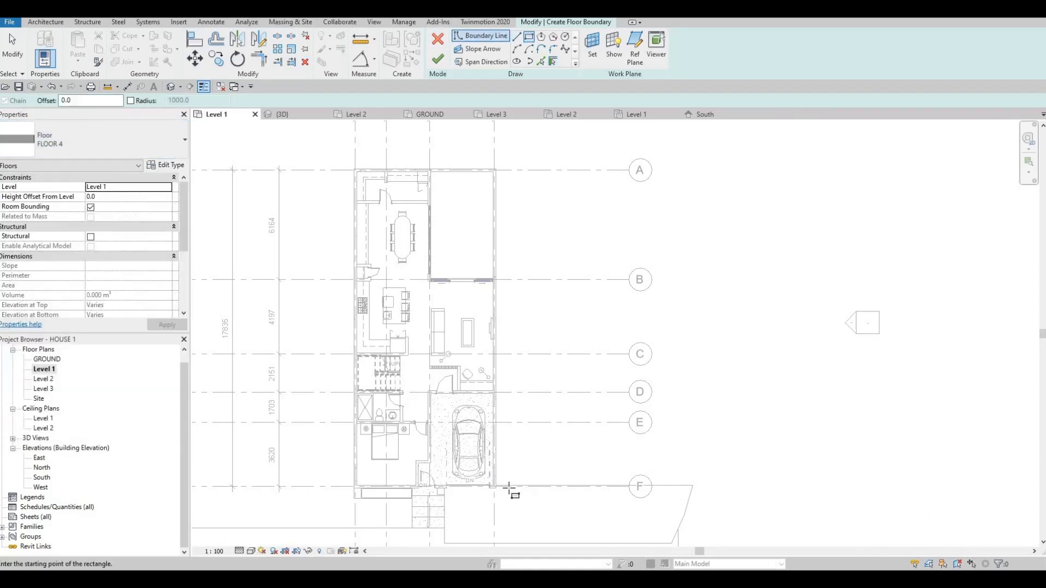
Step: Sketch a rectangular boundary about 13870 mm by 17760 mm outside the grid 4 exterior wall, running from grid F to grid A
scroll(485, 483, "up", 5)
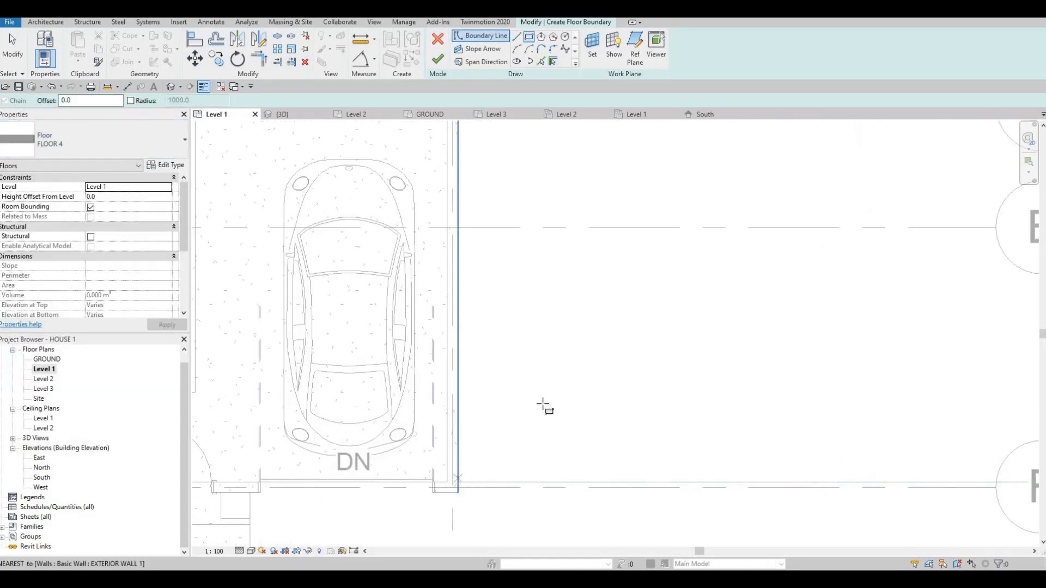
left_click(458, 481)
scroll(782, 327, "down", 5)
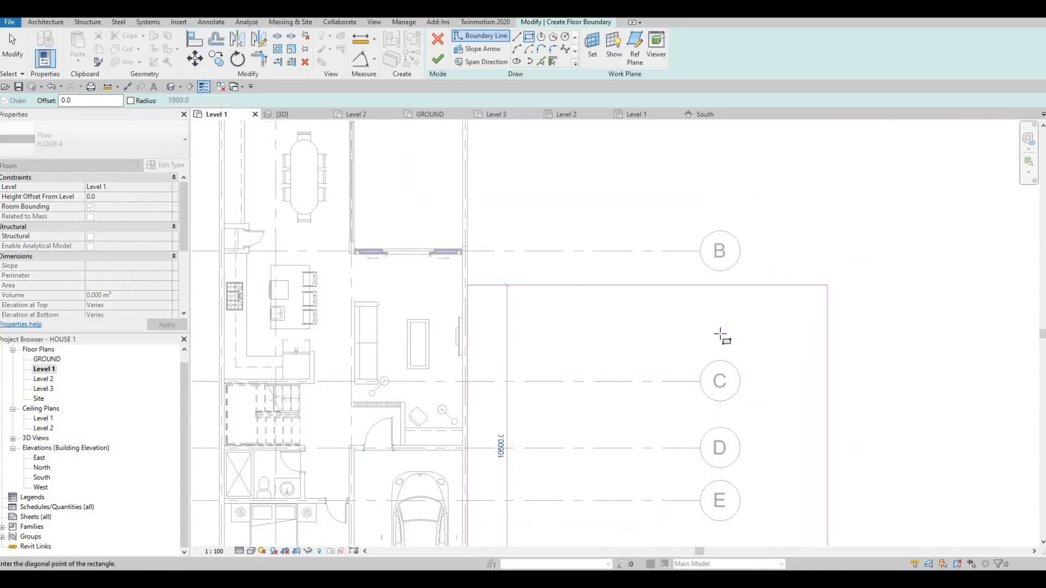
middle_click_drag(797, 276, 668, 448)
scroll(667, 449, "down", 1)
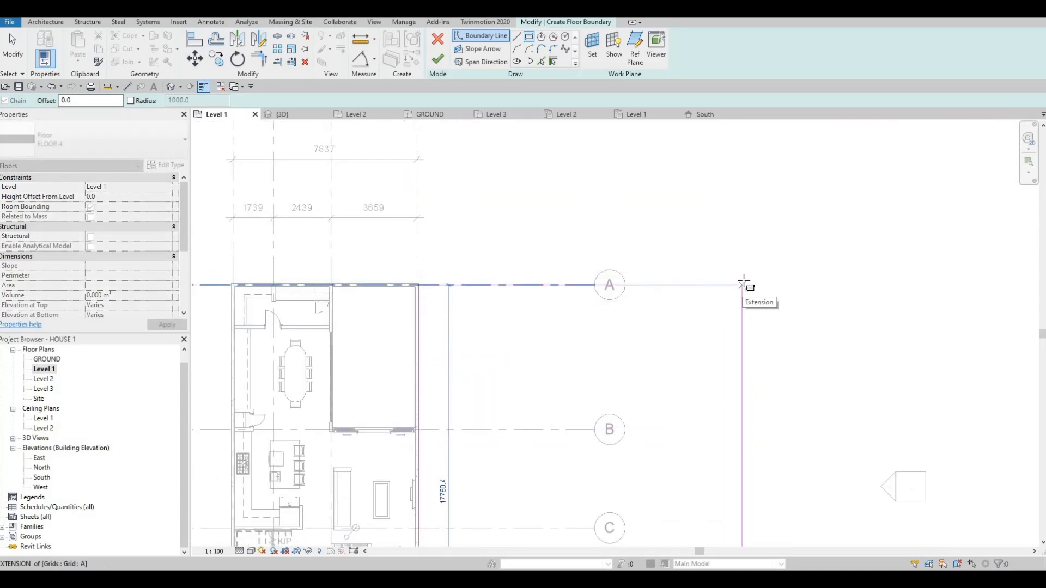
left_click(743, 282)
middle_click_drag(723, 504, 730, 232)
scroll(730, 232, "down", 2)
middle_click_drag(562, 158, 570, 106)
key("Escape")
key("Escape")
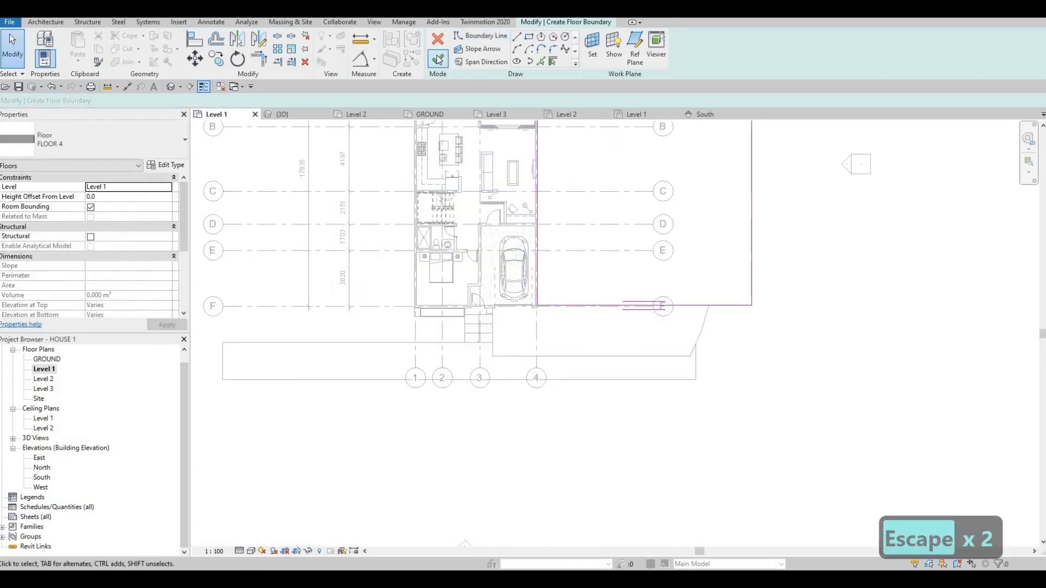
Step: Sketch a second rectangular boundary about 11745 mm by 17835 mm outside the grid 1 exterior wall, between grids F and A
middle_click_drag(448, 296, 562, 325)
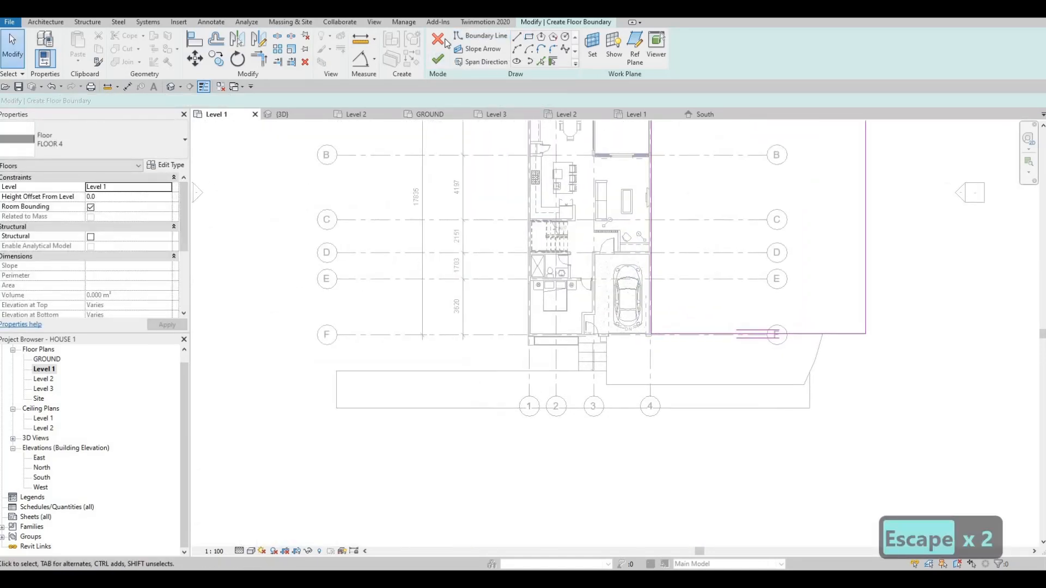
scroll(539, 333, "up", 5)
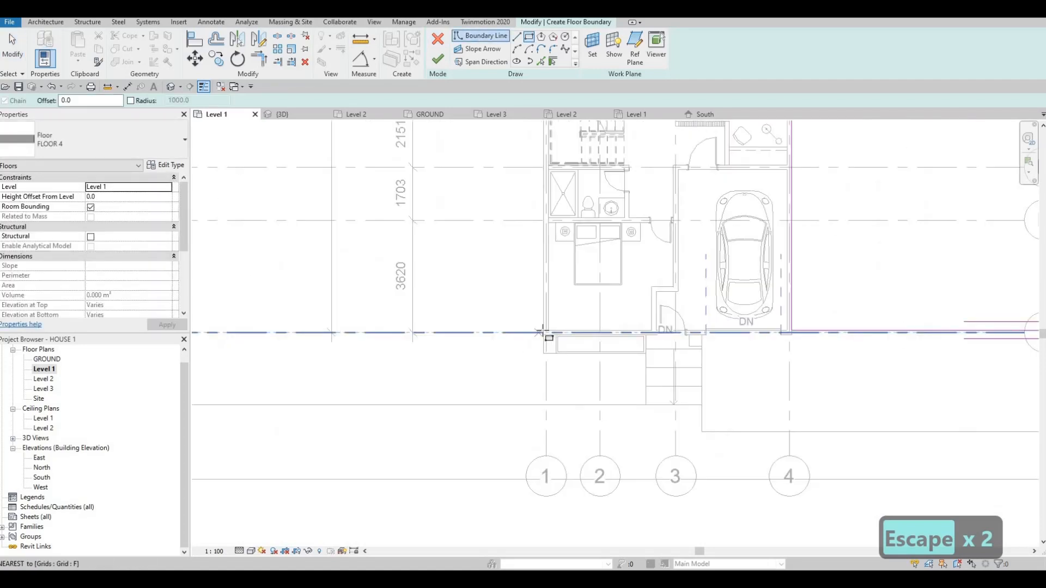
left_click(545, 330)
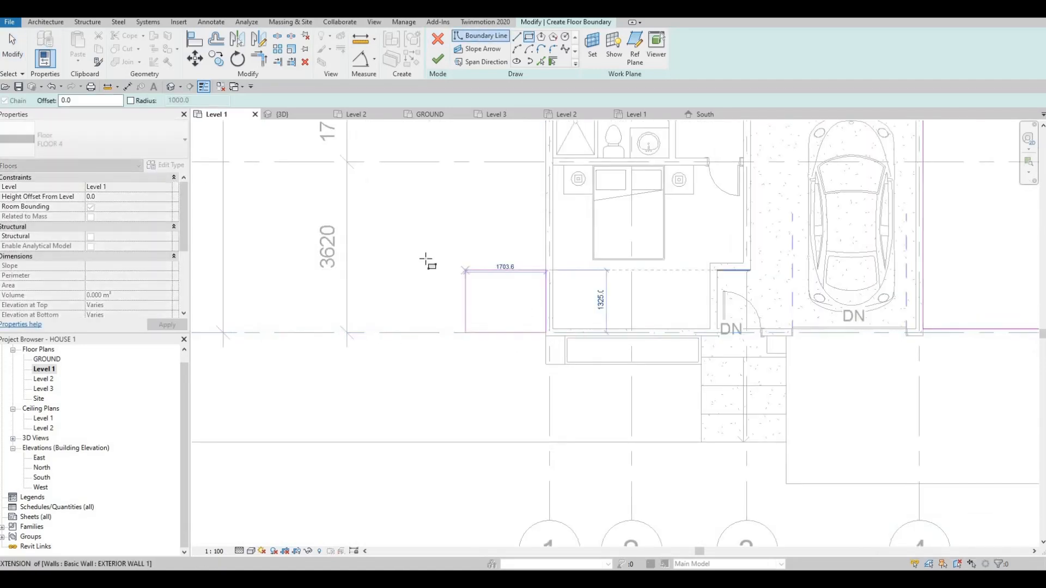
scroll(474, 312, "down", 4)
scroll(502, 313, "down", 6)
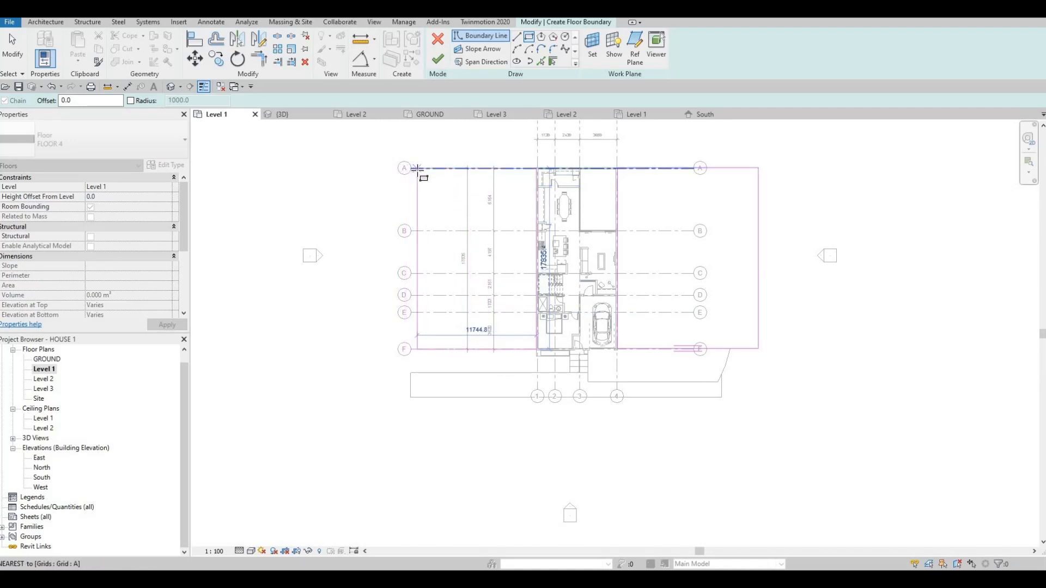
key("Escape")
key("Escape")
key("Escape")
scroll(586, 265, "up", 2)
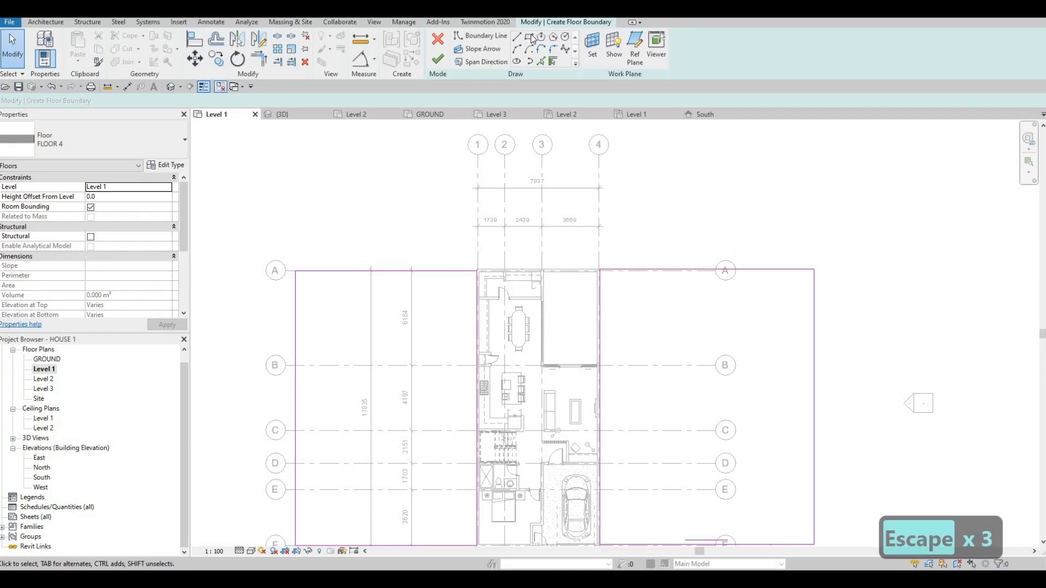
Step: Sketch a rectangle about 33600 mm wide behind the house, joining both side rectangles, and delete the grid 4 side rectangle's line along grid A
left_click(813, 204)
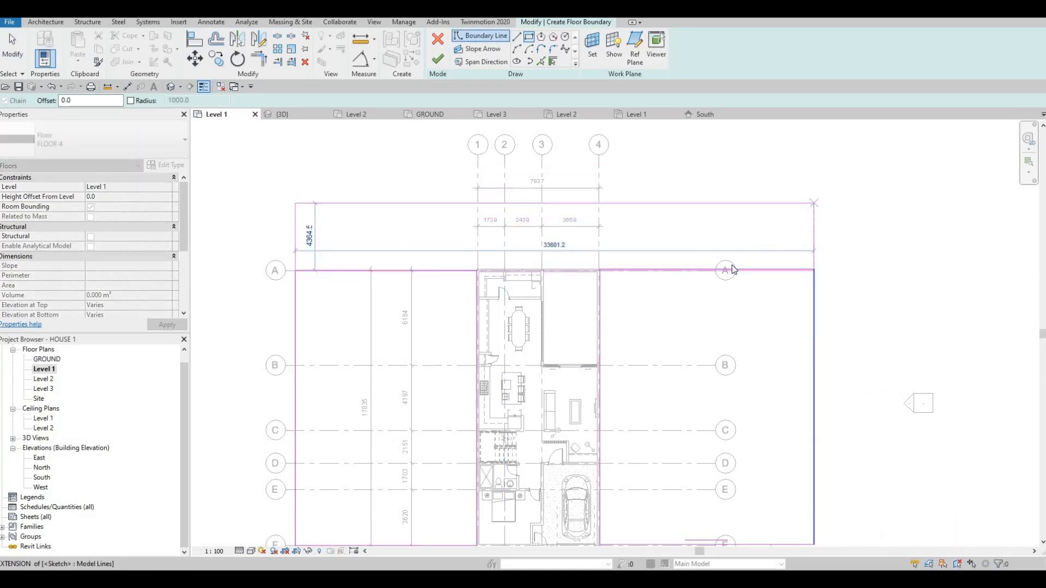
key("Escape")
key("Escape")
key("Escape")
left_click(699, 275)
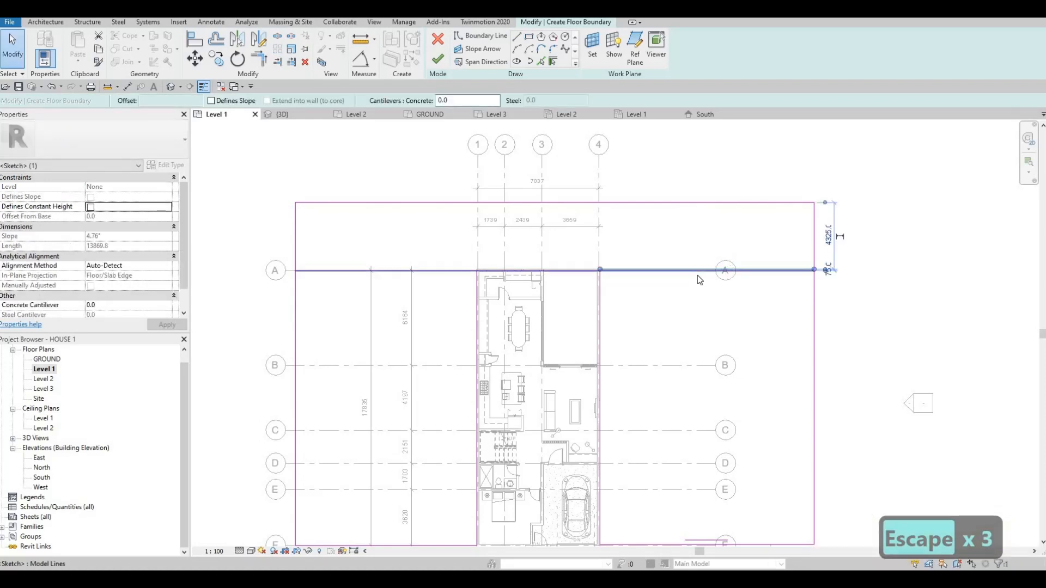
key("Delete")
Step: Align the long boundary line along grid A with the outer face of the house's rear exterior wall
scroll(697, 276, "up", 2)
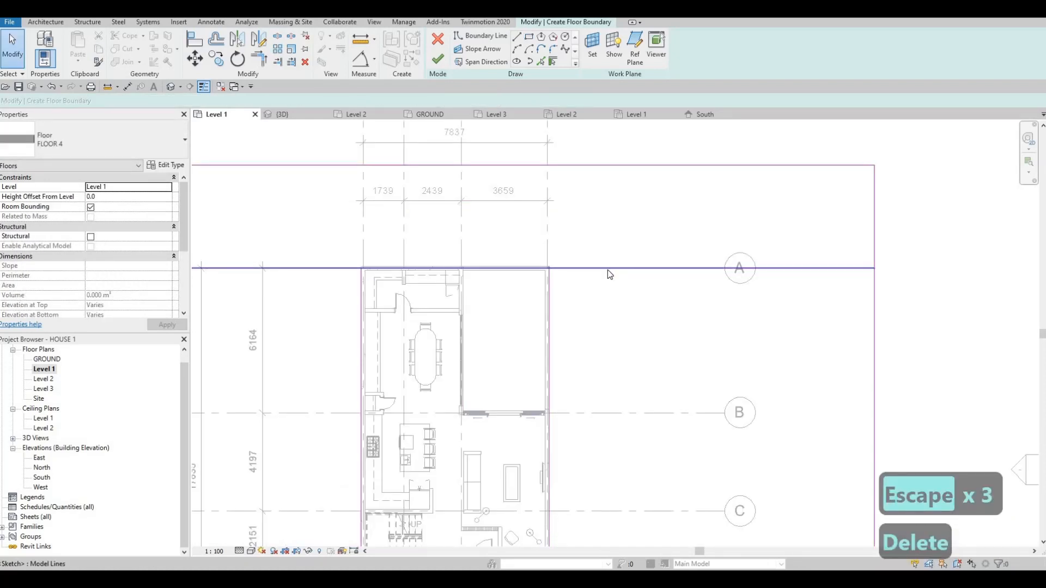
scroll(619, 243, "up", 5)
key("Escape")
key("Escape")
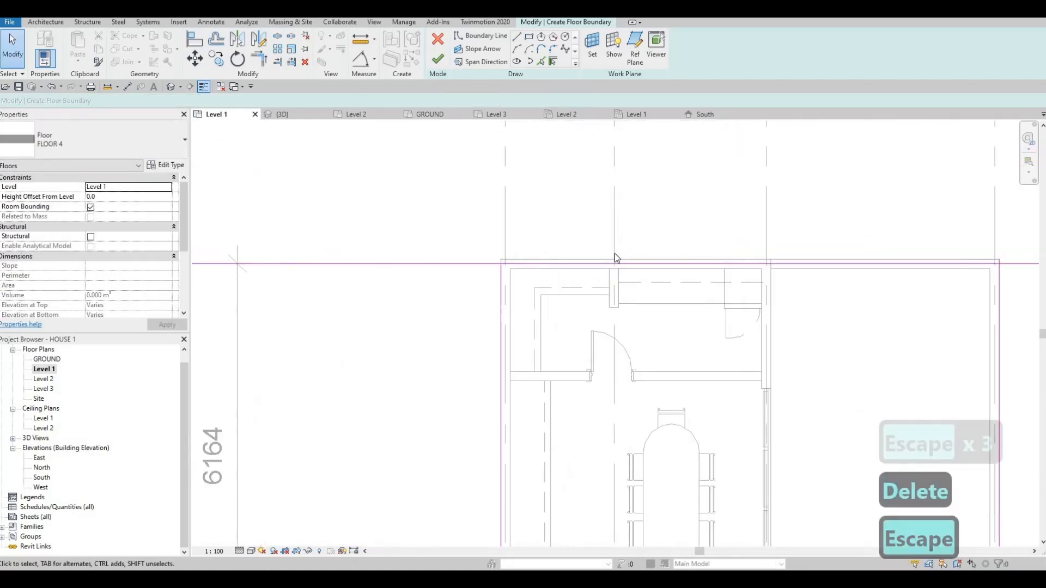
key("a")
key("l")
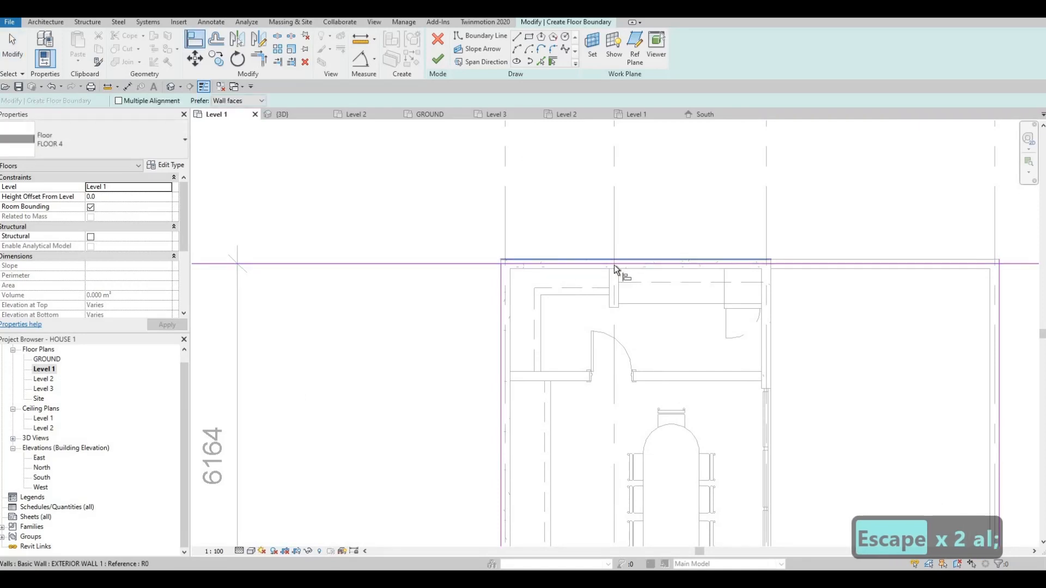
key("Escape")
key("Escape")
key("Escape")
scroll(607, 268, "down", 1)
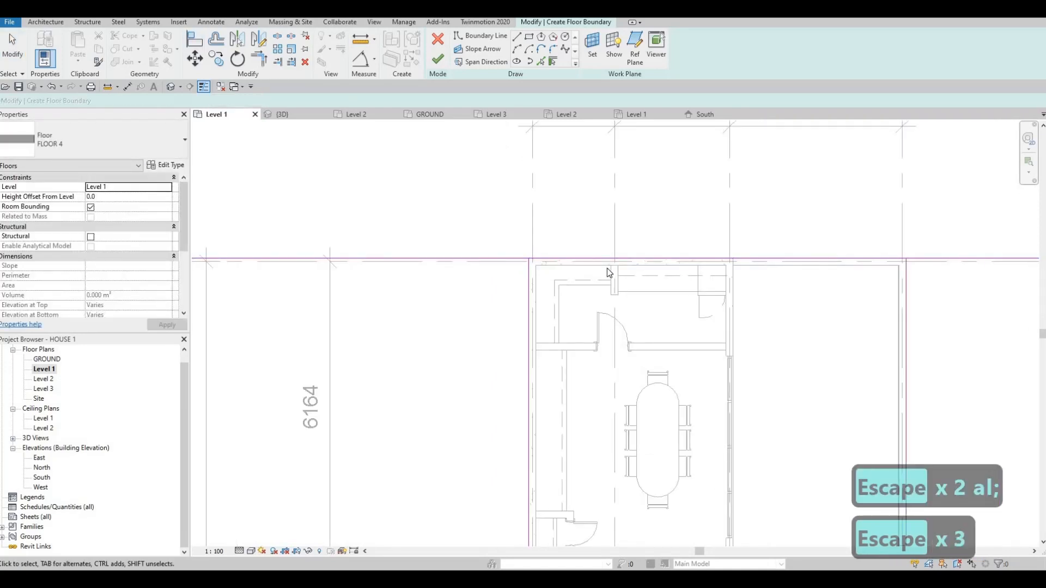
Step: Try to trim the long rear boundary line to the side boundary lines at the house's two rear corners
key("t")
key("r")
left_click(528, 279)
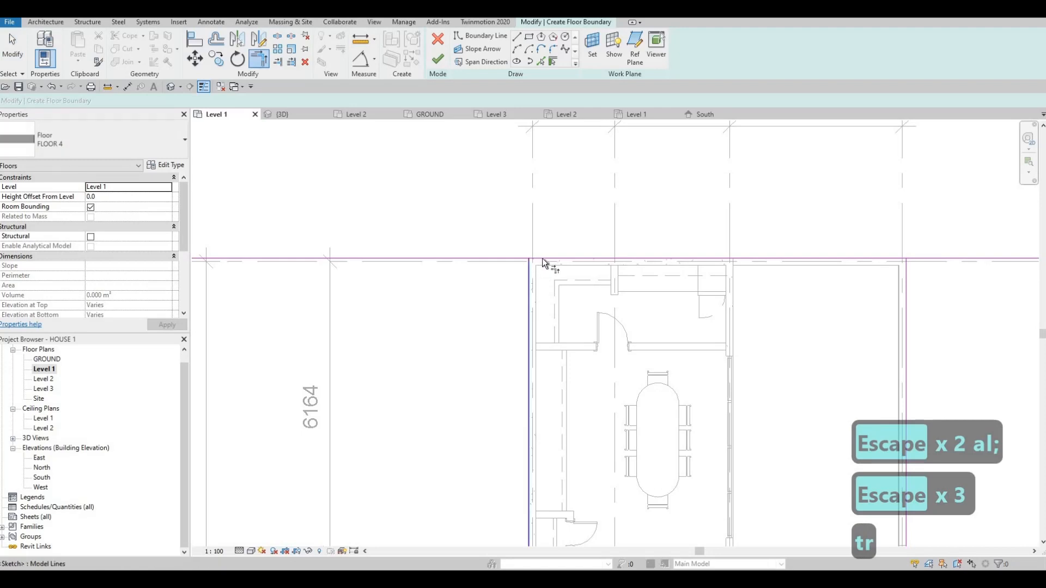
middle_click_drag(903, 270, 807, 270)
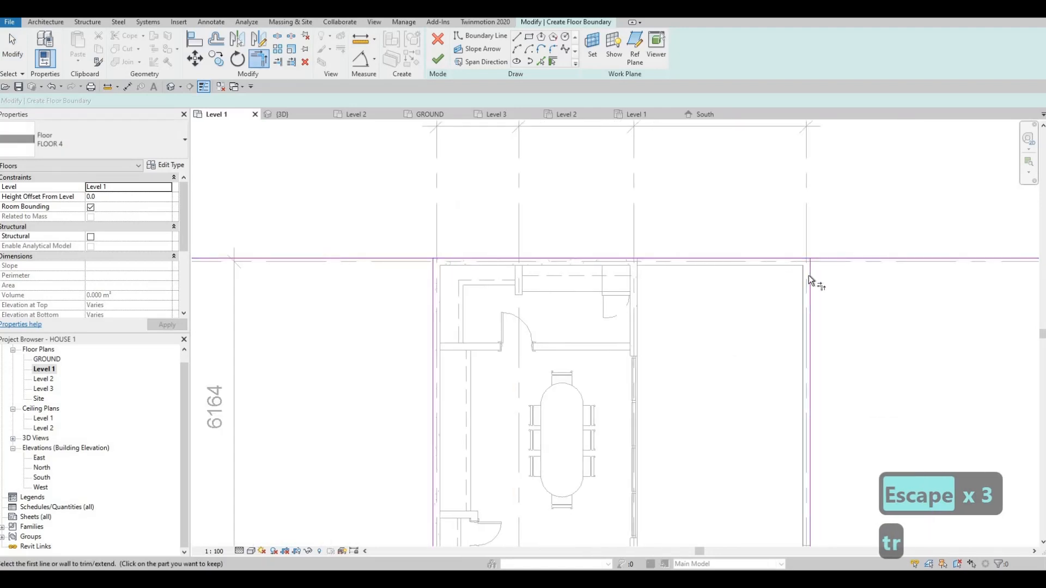
left_click(808, 276)
key("Escape")
key("Escape")
Step: Delete the long boundary line running along the rear wall and on past grid 4
scroll(819, 264, "down", 1)
left_click(820, 262)
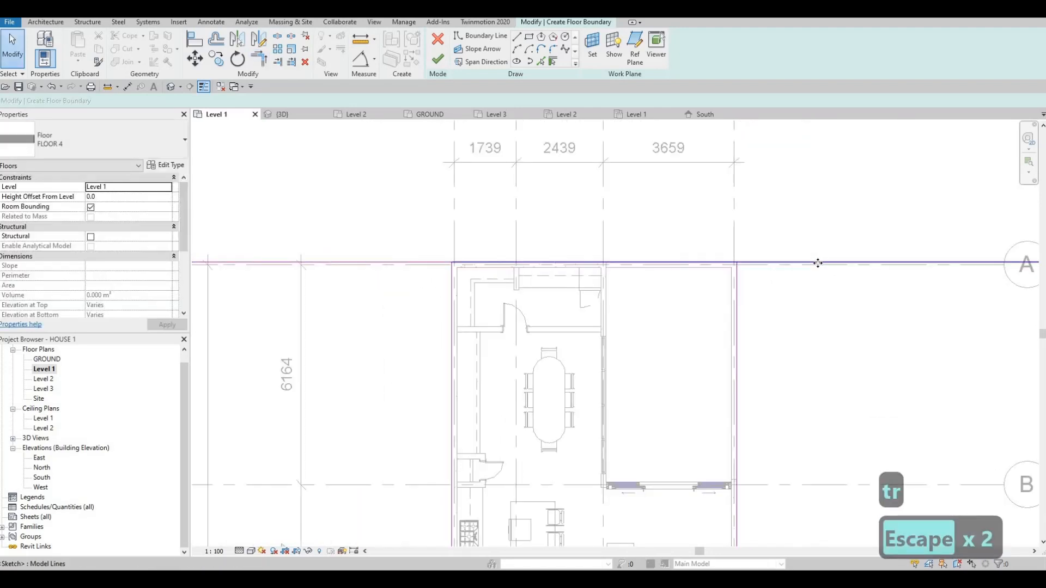
key("Delete")
Step: Delete the grid 1 side rectangle's line along grid A and undo that deletion
middle_click_drag(404, 268, 453, 268)
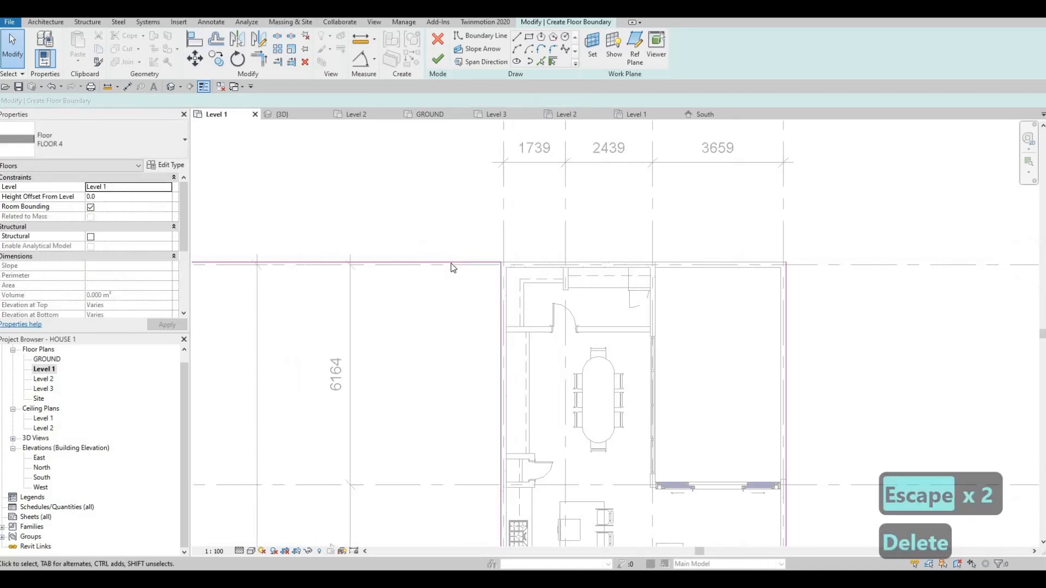
left_click(469, 264)
scroll(493, 260, "down", 1)
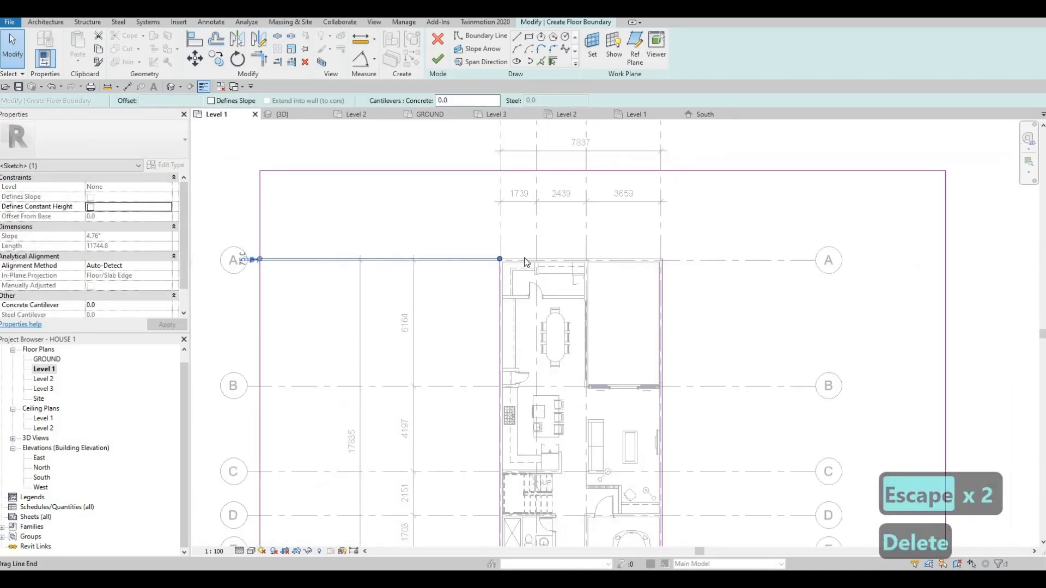
key("Delete")
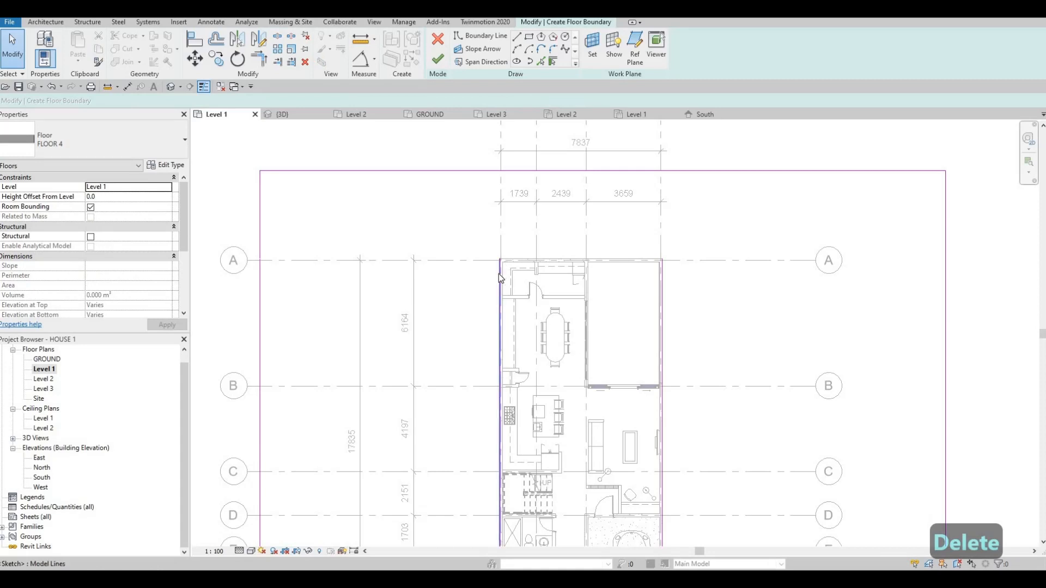
key("ctrl+z")
key("Escape")
key("Escape")
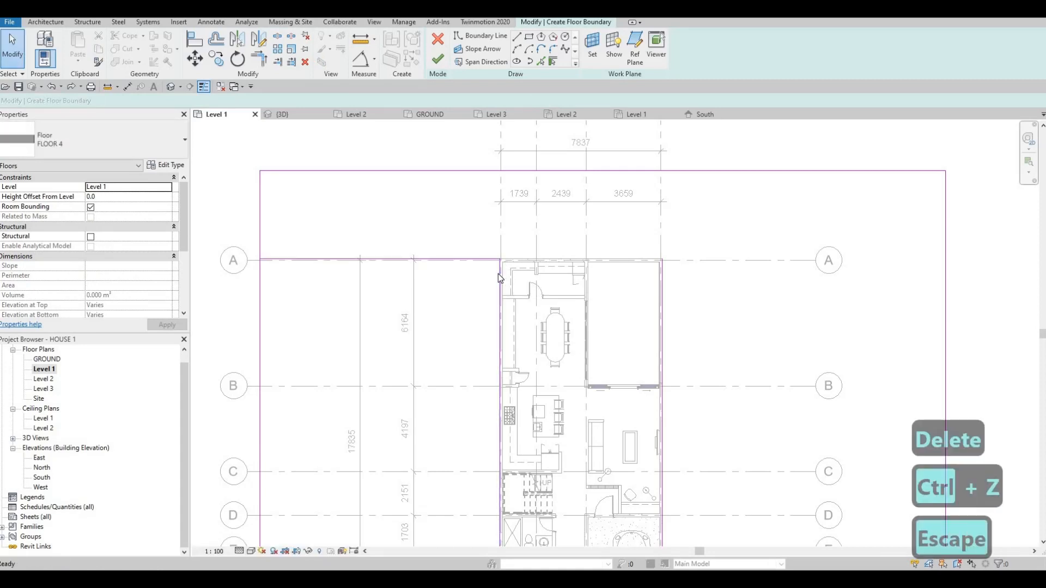
Step: Extend the remaining boundary line along grid A across the back of the house to meet the boundary line at grid 4
key("t")
key("r")
left_click(469, 259)
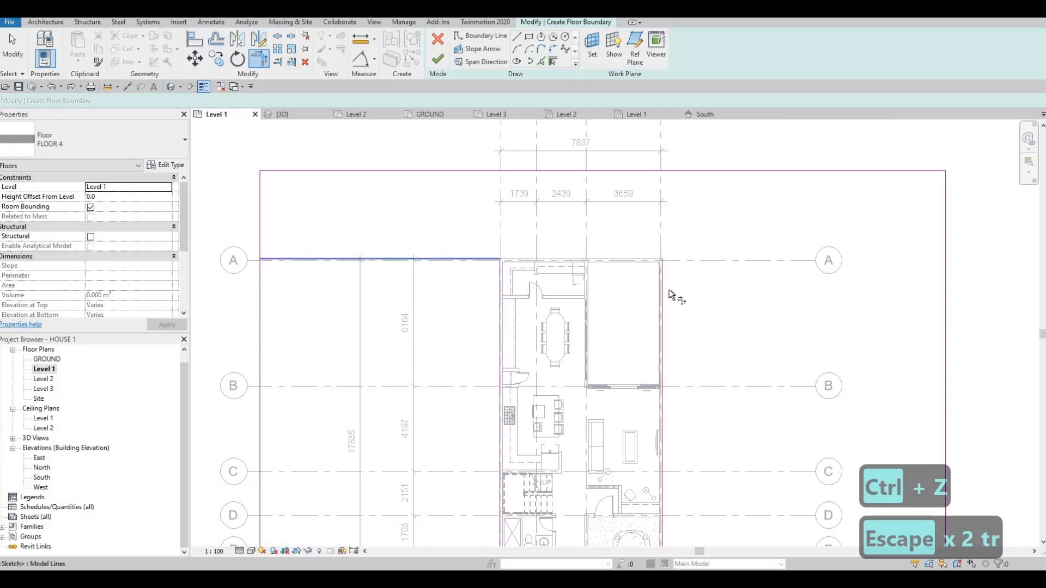
key("Escape")
key("Escape")
Step: Trim the extended line to the boundary line at grid 1, keeping only the part along the house's rear wall
key("t")
key("r")
left_click(502, 289)
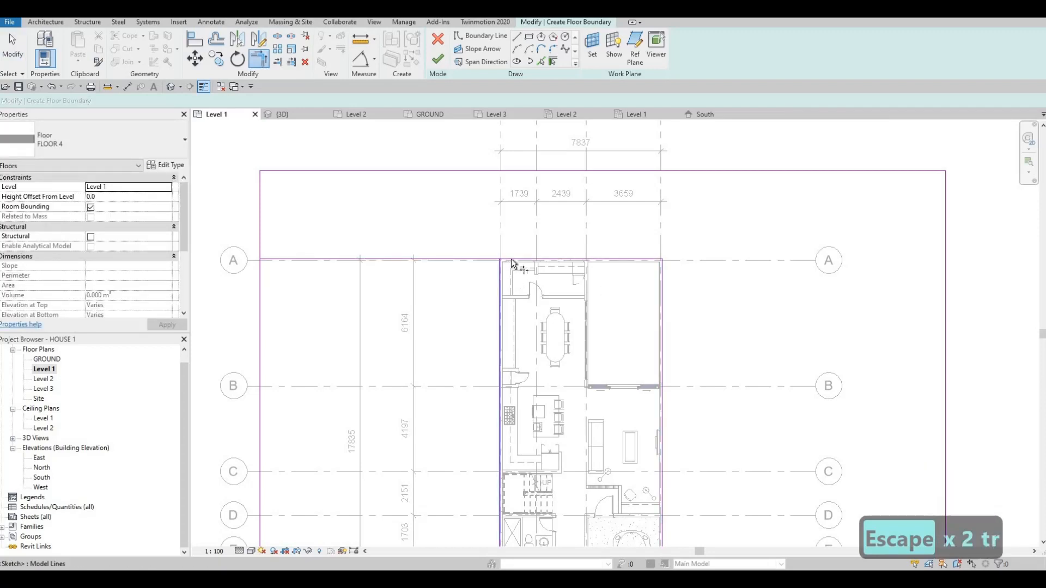
left_click(510, 259)
key("Escape")
key("Escape")
key("Escape")
Step: Finish the FLOOR 4 sketch and examine the new floor around the house in the 3D view
scroll(462, 119, "down", 2)
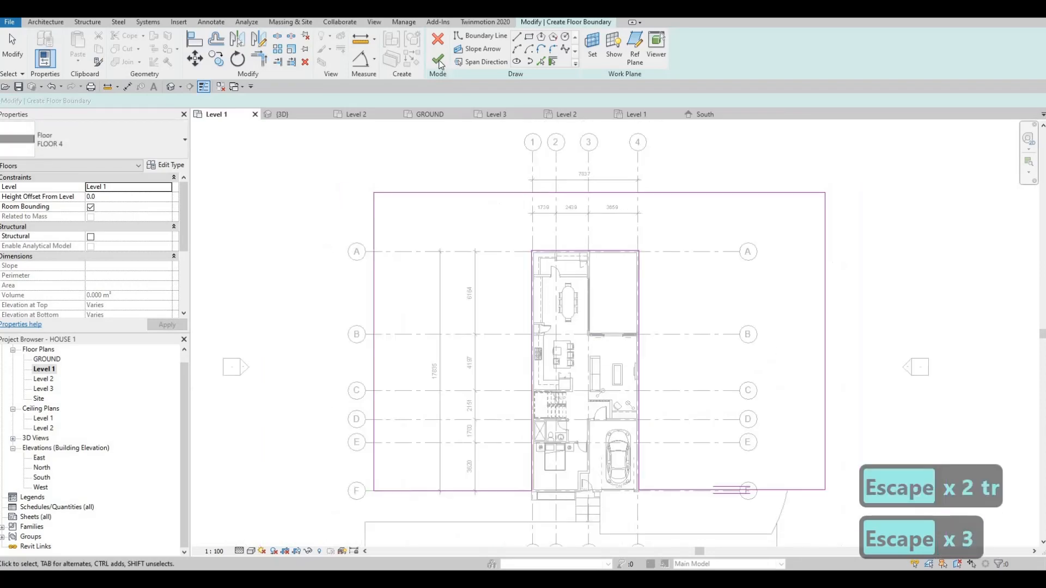
left_click(438, 63)
key("Escape")
key("Escape")
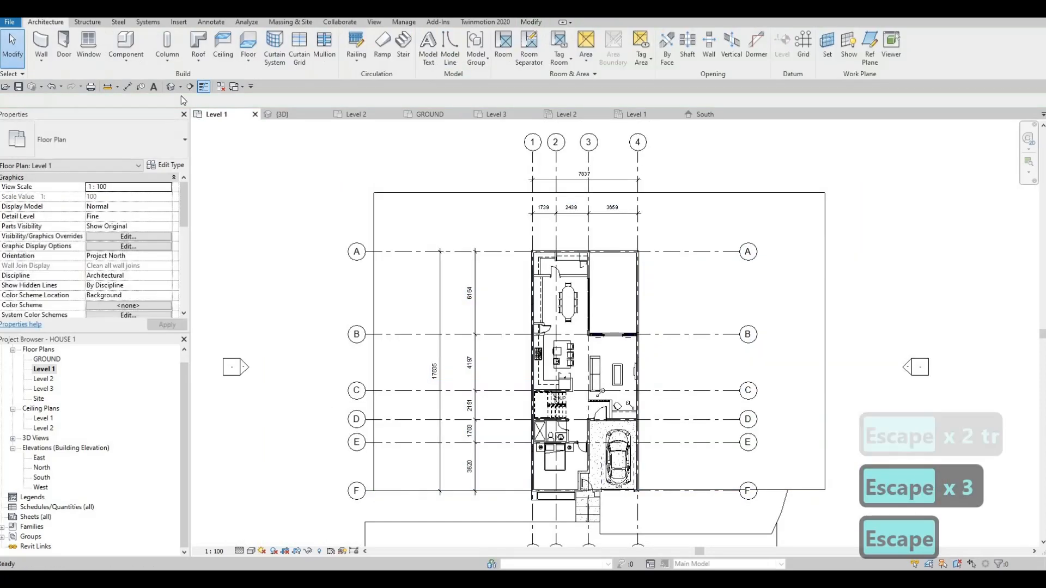
left_click(171, 87)
mouse_move(545, 289)
middle_mouse_down("shift")
mouse_move(535, 314)
mouse_move(648, 305)
middle_mouse_up("shift")
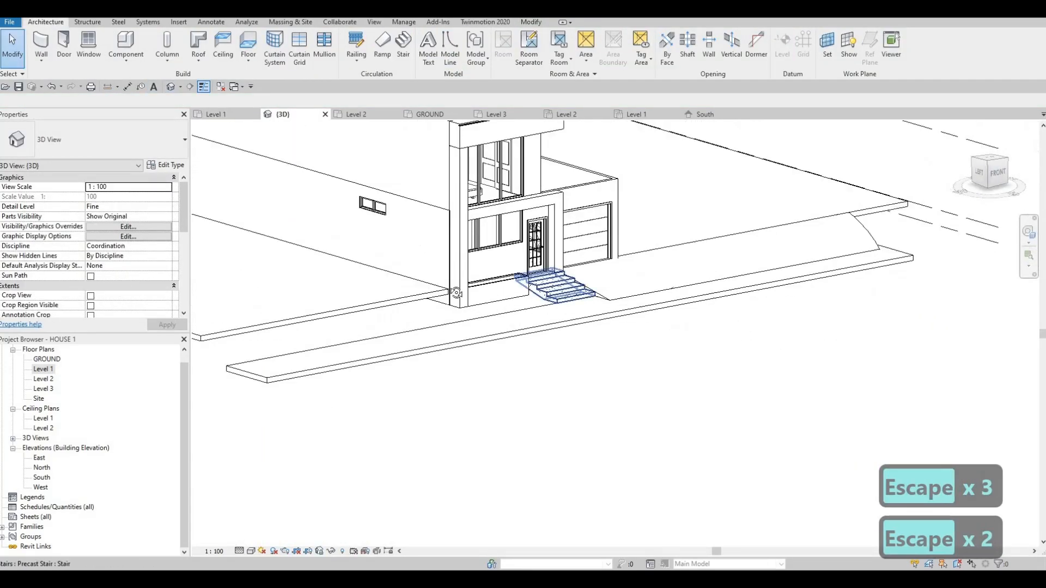
mouse_move(409, 329)
middle_mouse_down("shift")
mouse_move(406, 315)
mouse_move(310, 310)
middle_mouse_up("shift")
mouse_move(512, 304)
middle_mouse_down("shift")
mouse_move(432, 342)
mouse_move(411, 334)
mouse_move(425, 346)
mouse_move(410, 352)
mouse_move(462, 353)
mouse_move(572, 327)
mouse_move(616, 370)
mouse_move(626, 293)
middle_mouse_up("shift")
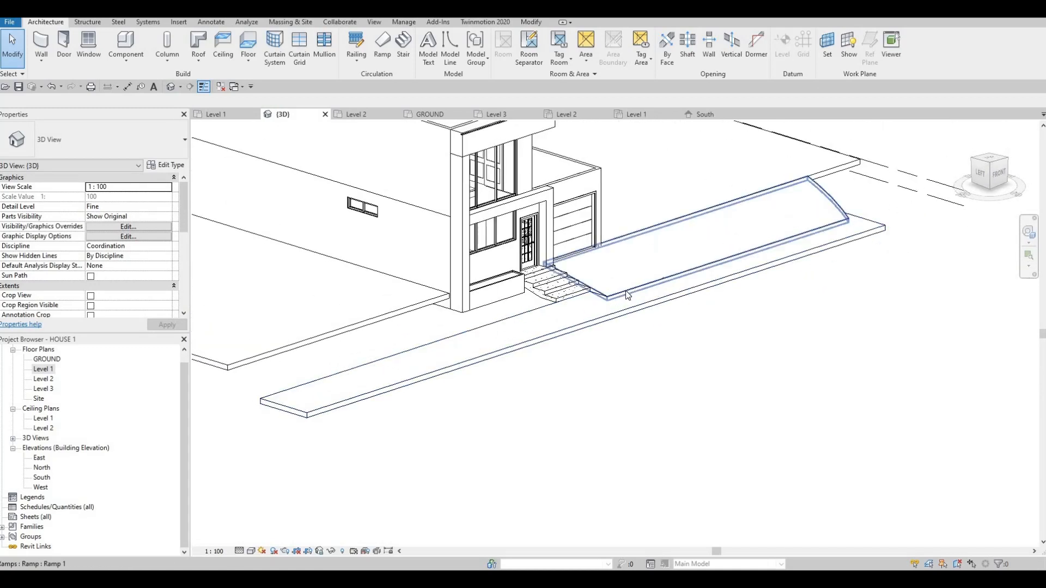
Step: Open the garage ramp's sketch for editing in the GROUND floor plan
left_click(626, 294)
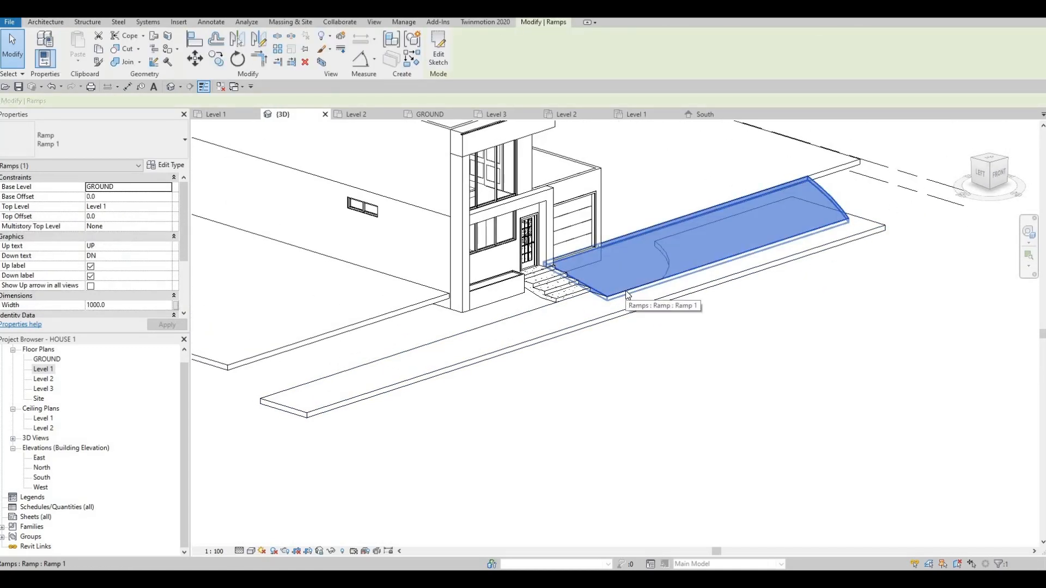
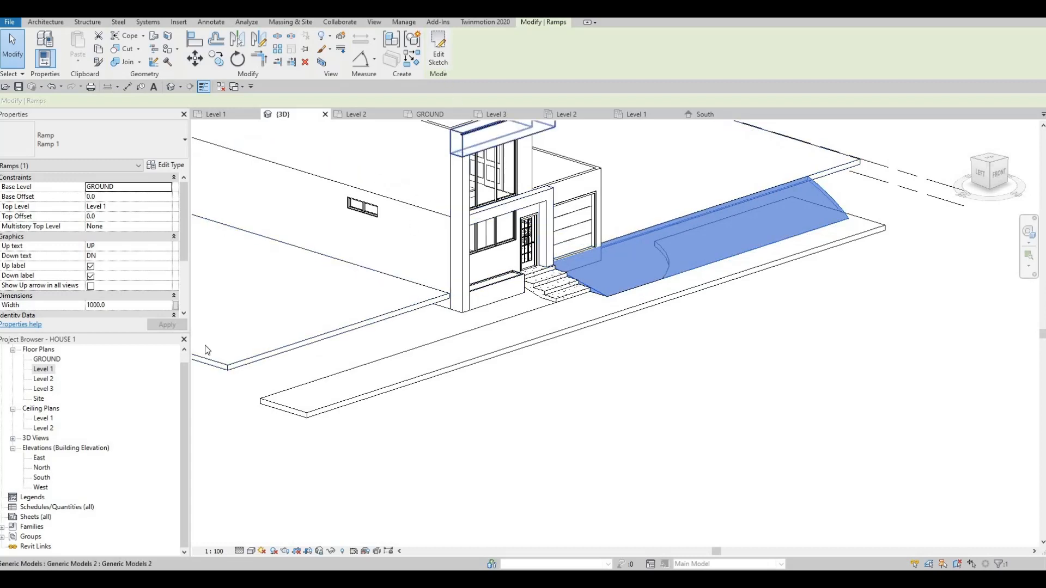
double_click(48, 359)
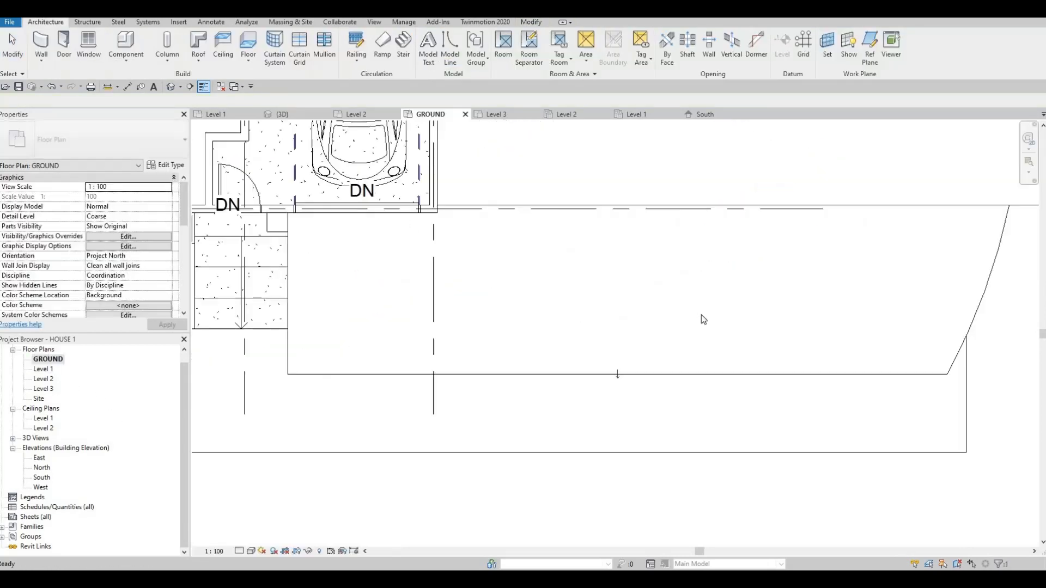
left_click(701, 316)
scroll(736, 337, "down", 1)
middle_click_drag(735, 337, 917, 315)
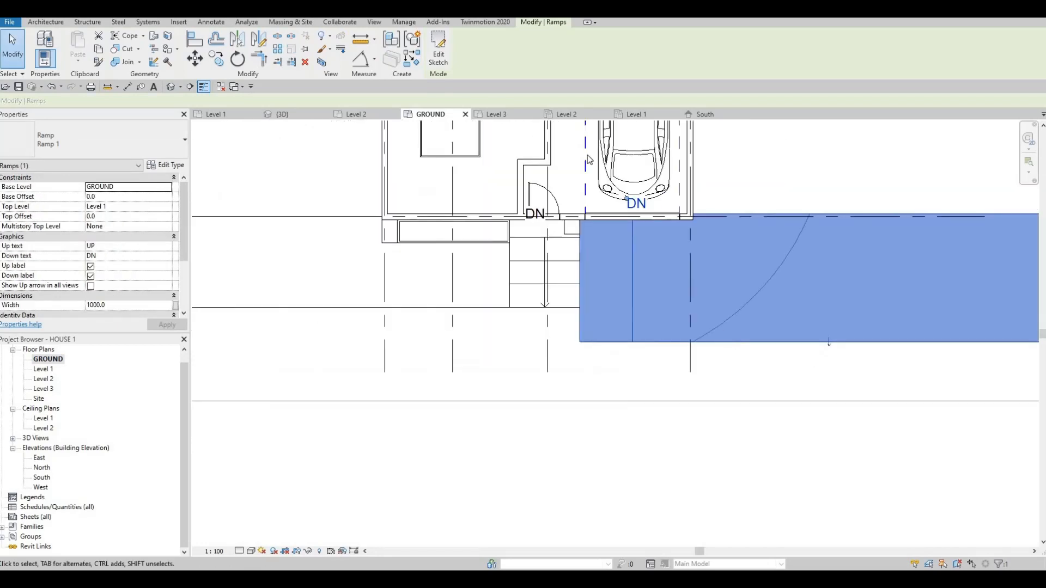
left_click(438, 55)
scroll(507, 250, "down", 2)
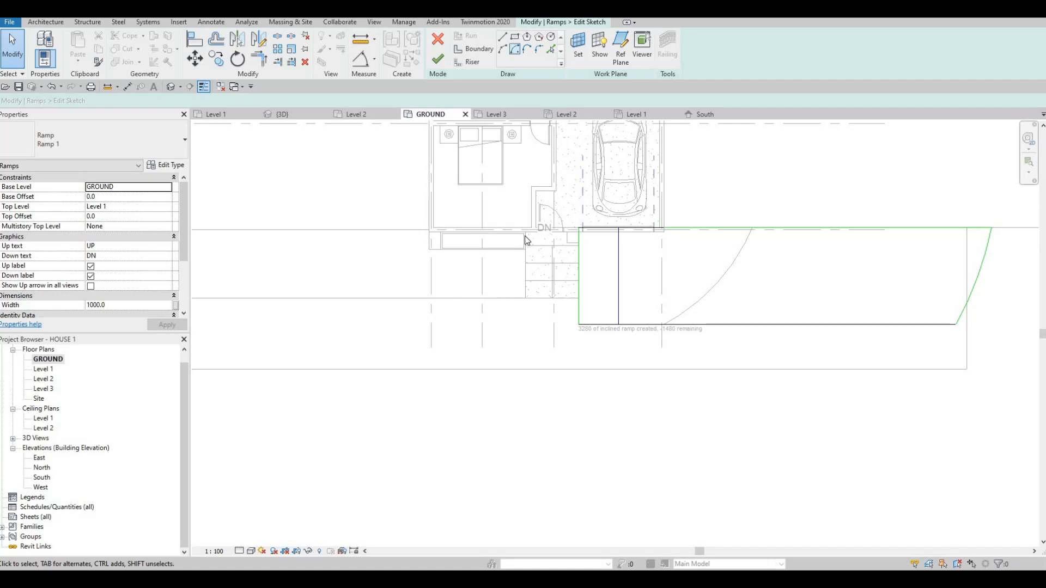
left_click(514, 38)
left_click(415, 313)
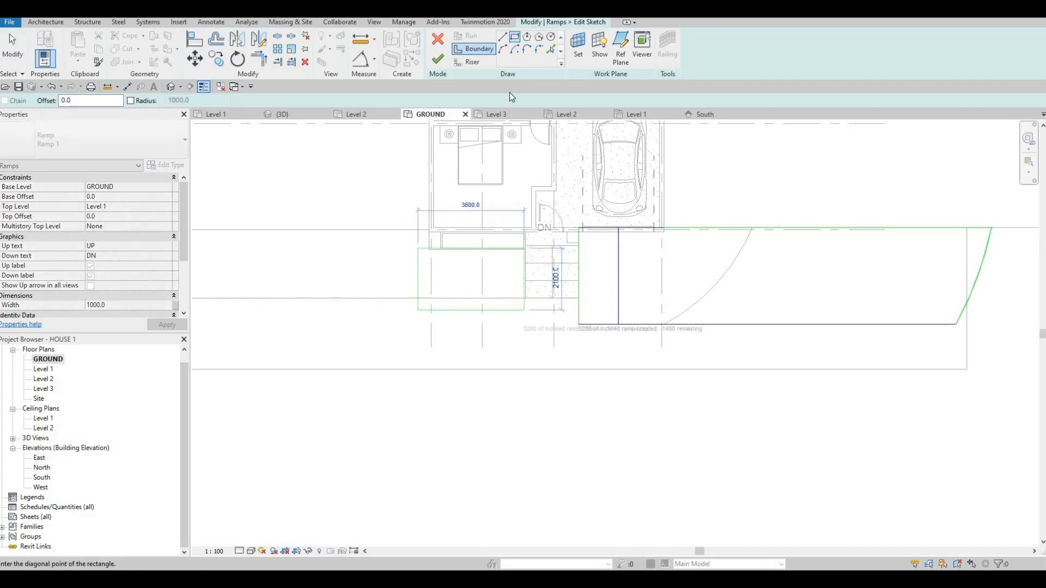
left_click(524, 249)
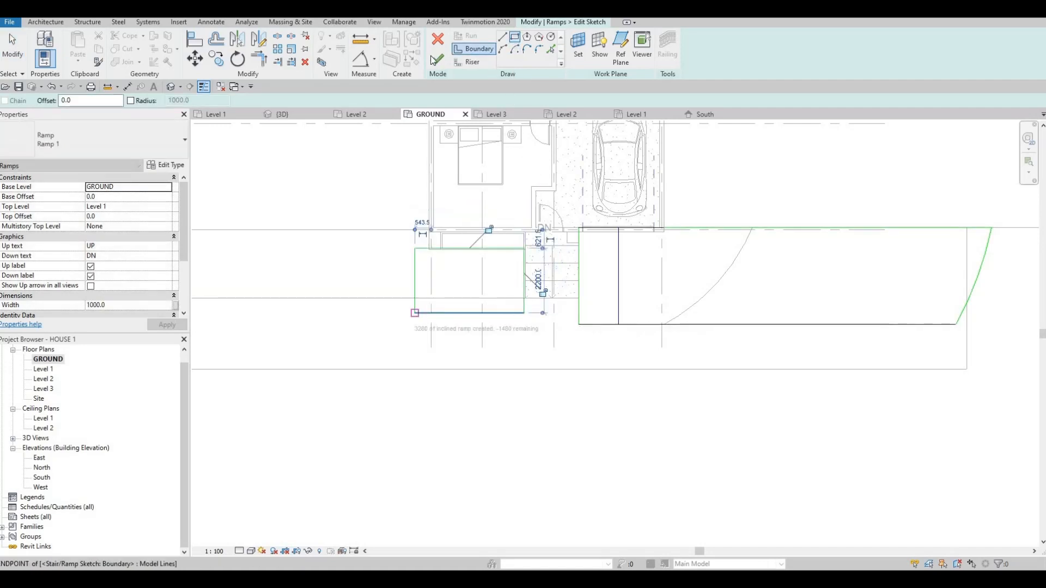
key("Escape")
key("Escape")
key("Escape")
key("Tab")
left_click(415, 273)
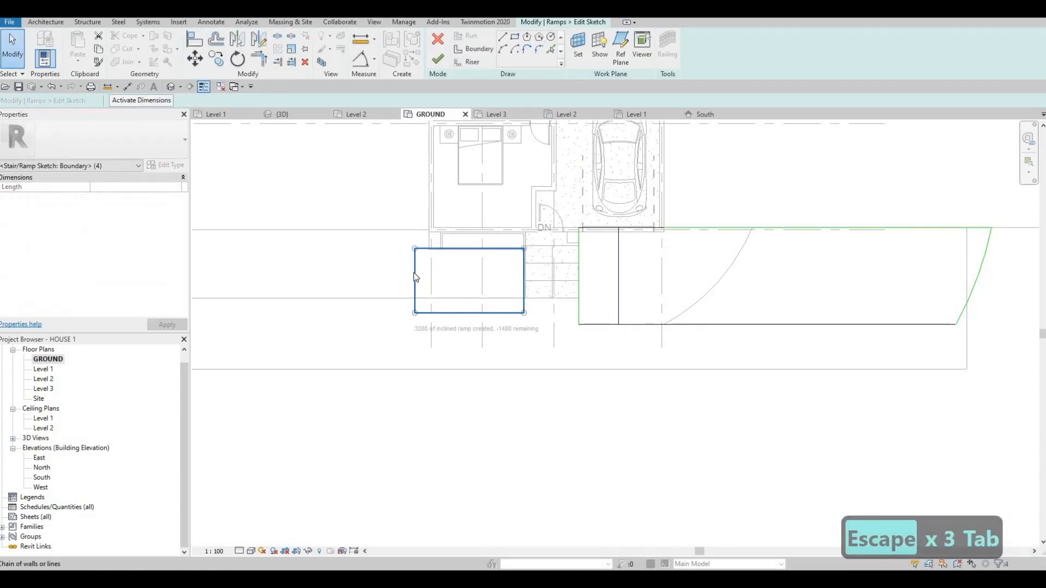
key("Delete")
scroll(763, 290, "down", 1)
key("Escape")
key("Escape")
key("Escape")
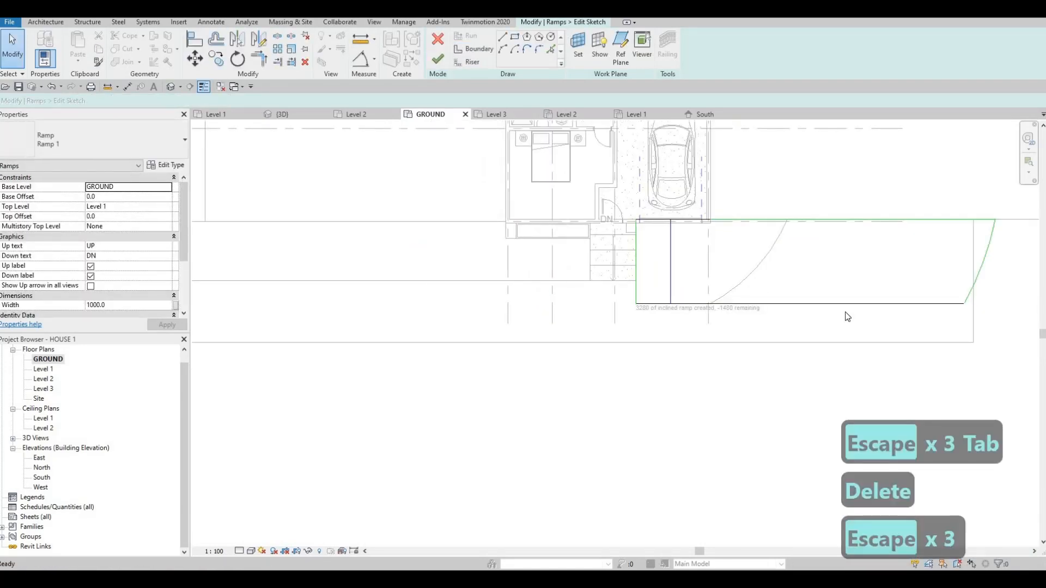
Step: Finish editing the garage ramp's sketch and return to the GROUND plan with nothing selected
scroll(858, 325, "down", 2)
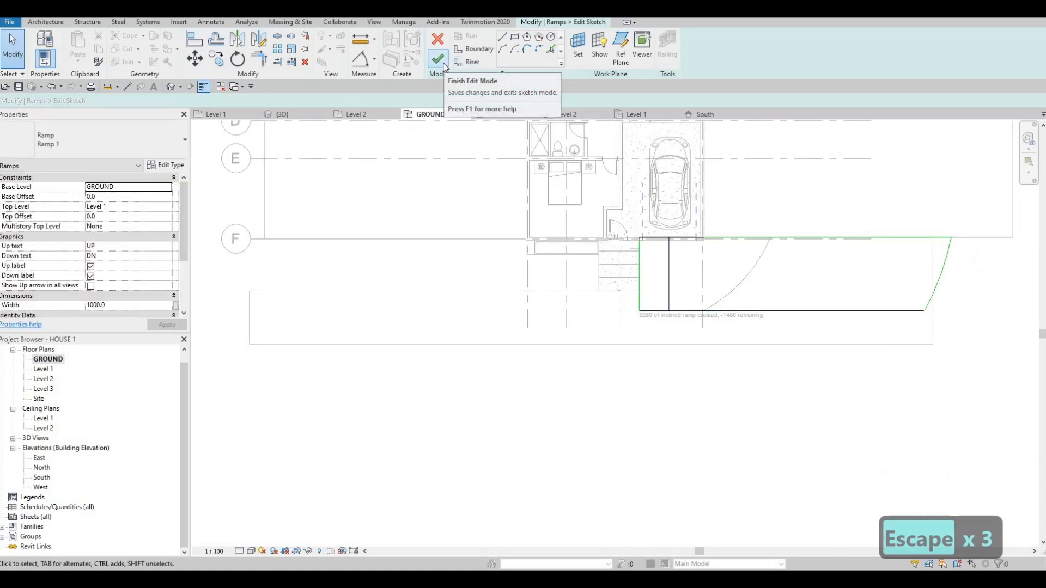
left_click(444, 64)
key("Escape")
key("Escape")
middle_click_drag(717, 303, 657, 314)
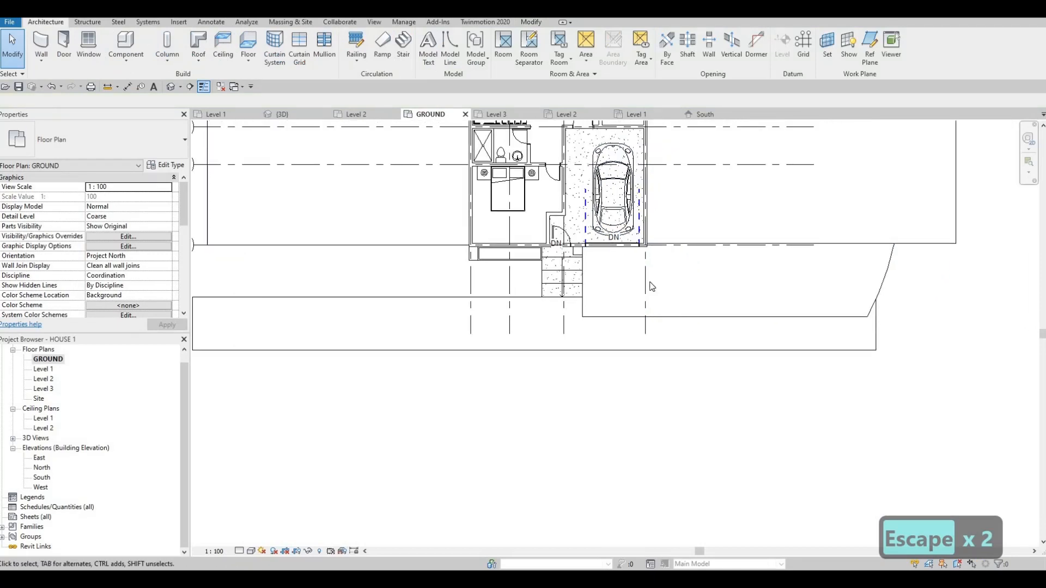
key("Escape")
key("Escape")
Step: Examine how the garage ramp meets the entrance steps and the front concrete floor in the 3D view
left_click(172, 86)
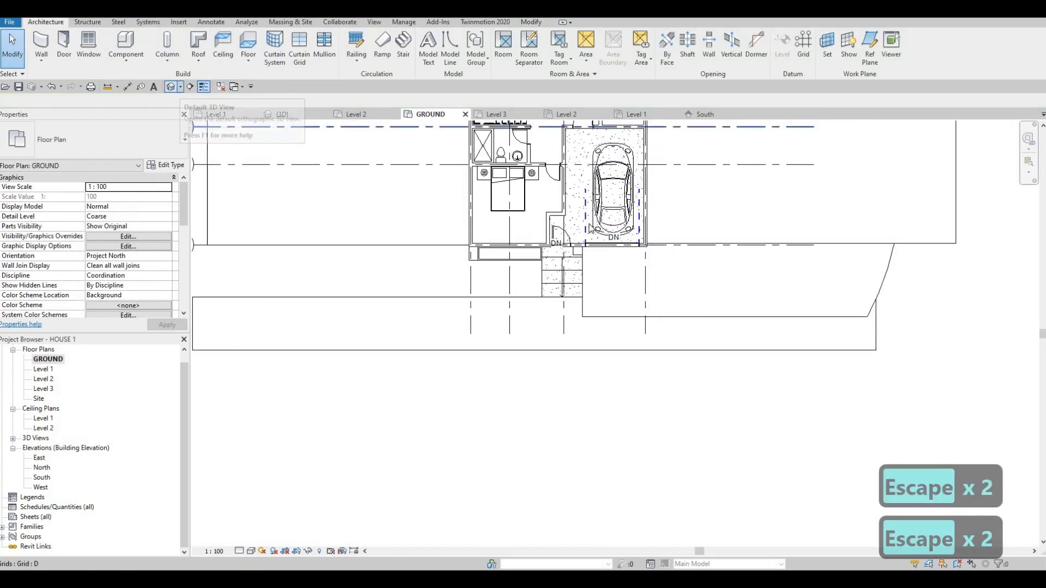
middle_click_drag(545, 218, 527, 272, "shift")
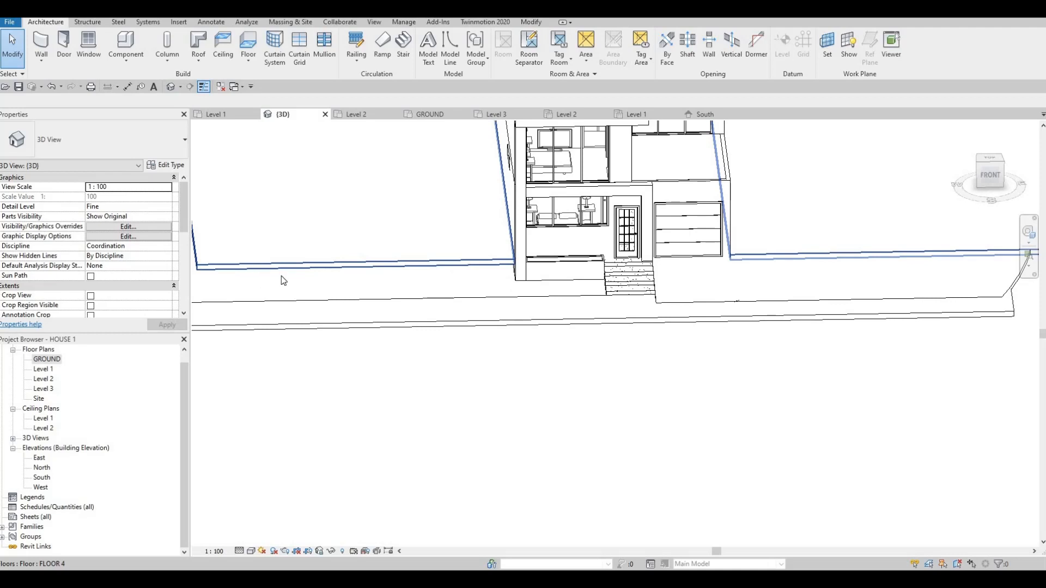
middle_click_drag(661, 305, 770, 316, "shift")
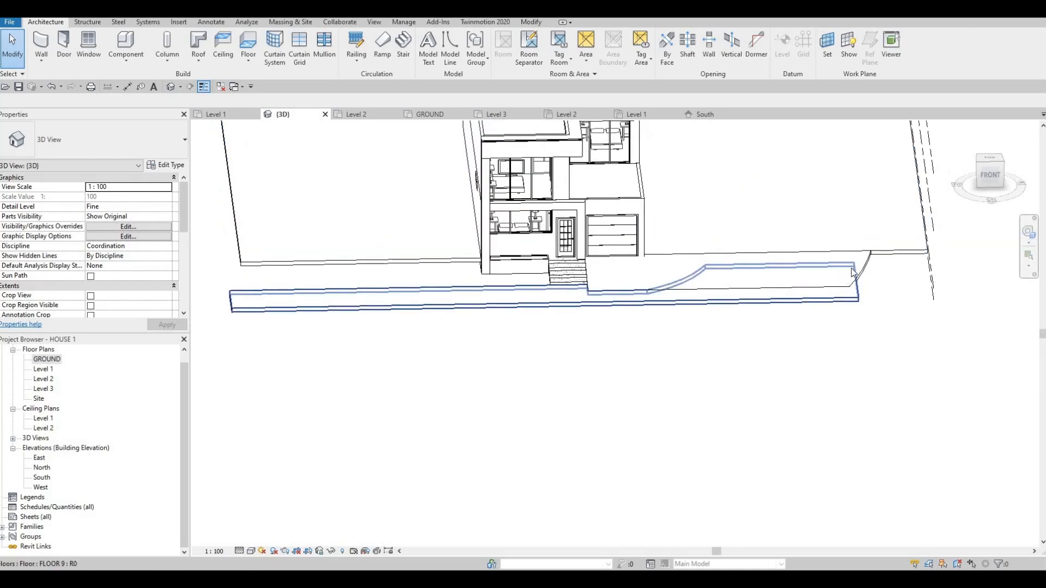
middle_click_drag(873, 277, 858, 196, "shift")
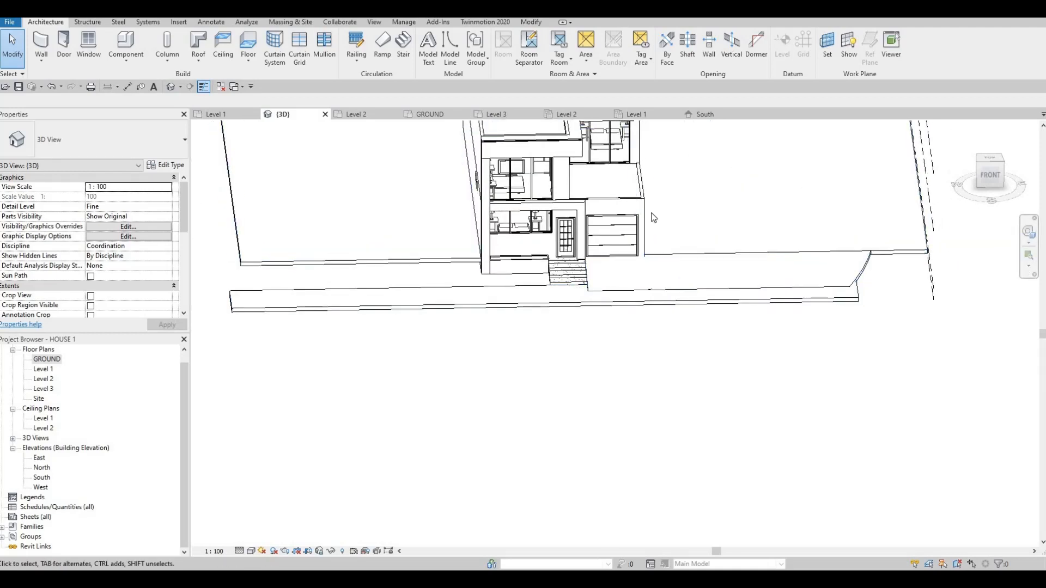
middle_click_drag(646, 229, 686, 412)
scroll(626, 250, "up", 2)
middle_click_drag(657, 365, 696, 309)
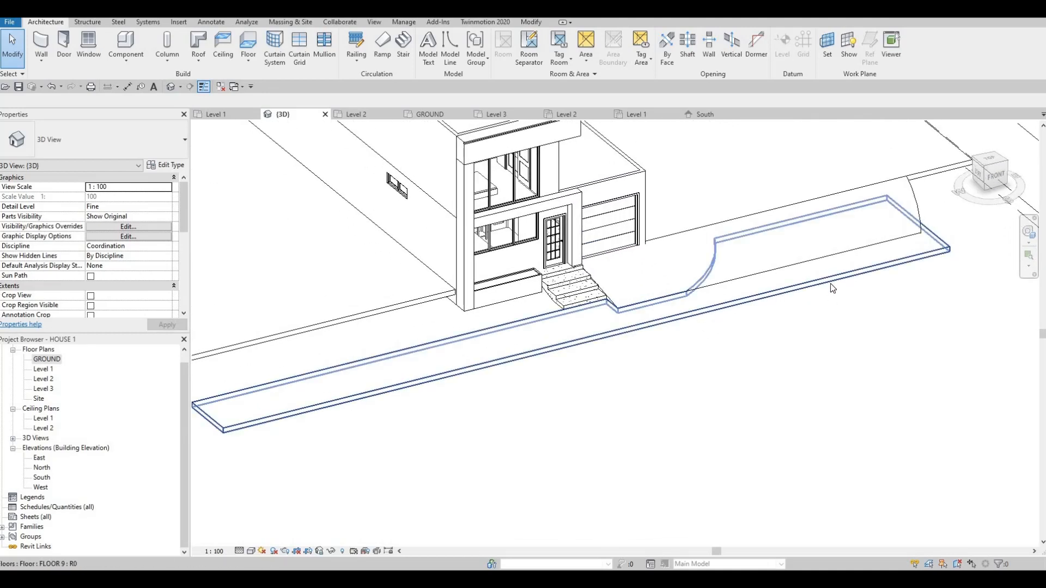
middle_click_drag(793, 221, 752, 293, "shift")
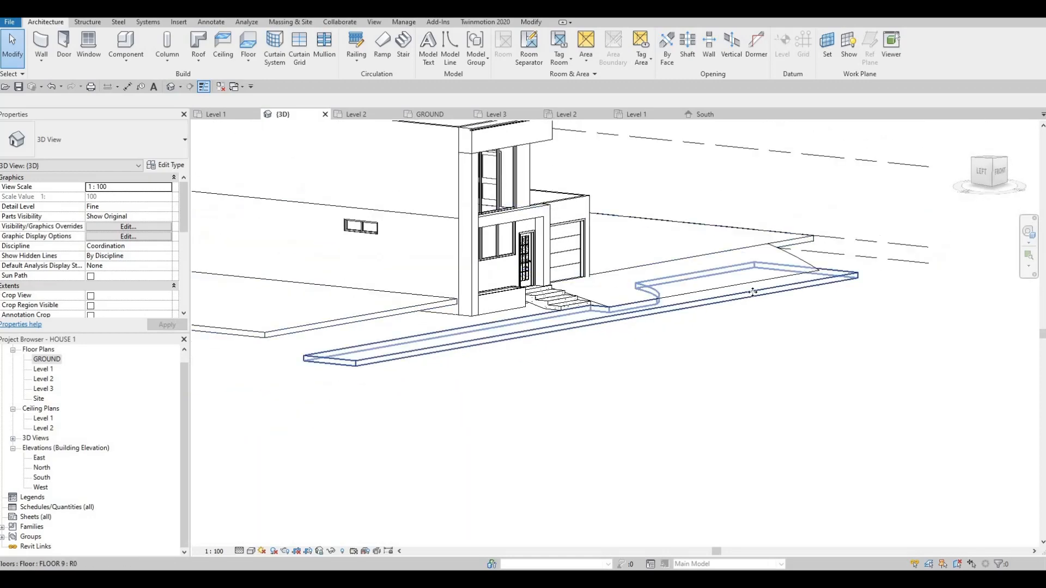
Step: Edit the front FLOOR 9 slab's boundary in the GROUND plan, deleting its arc and the line along grid F
scroll(752, 292, "up", 2)
left_click(744, 297)
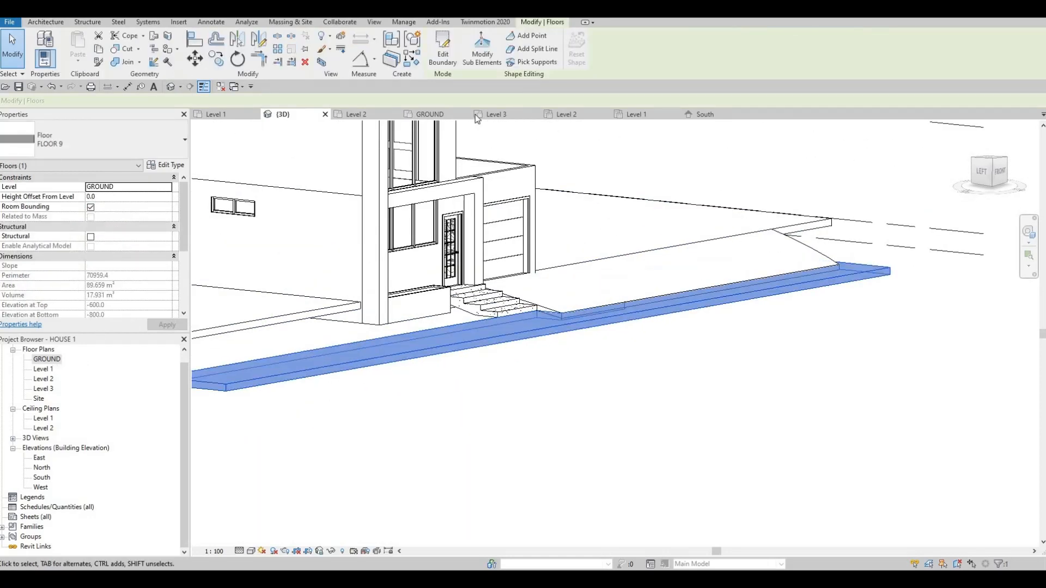
double_click(47, 359)
scroll(689, 274, "down", 1)
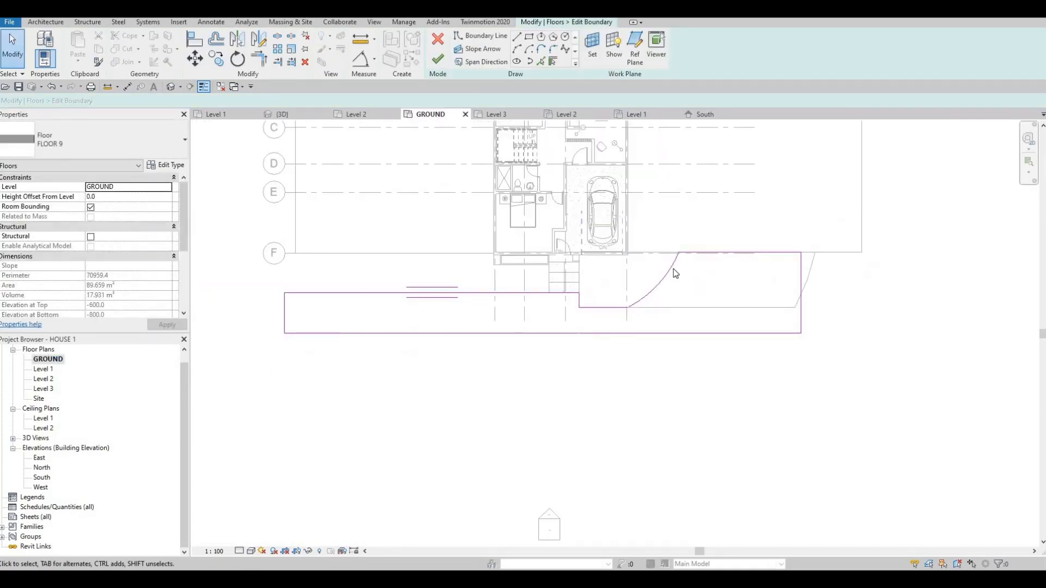
left_click(671, 269)
key("Delete")
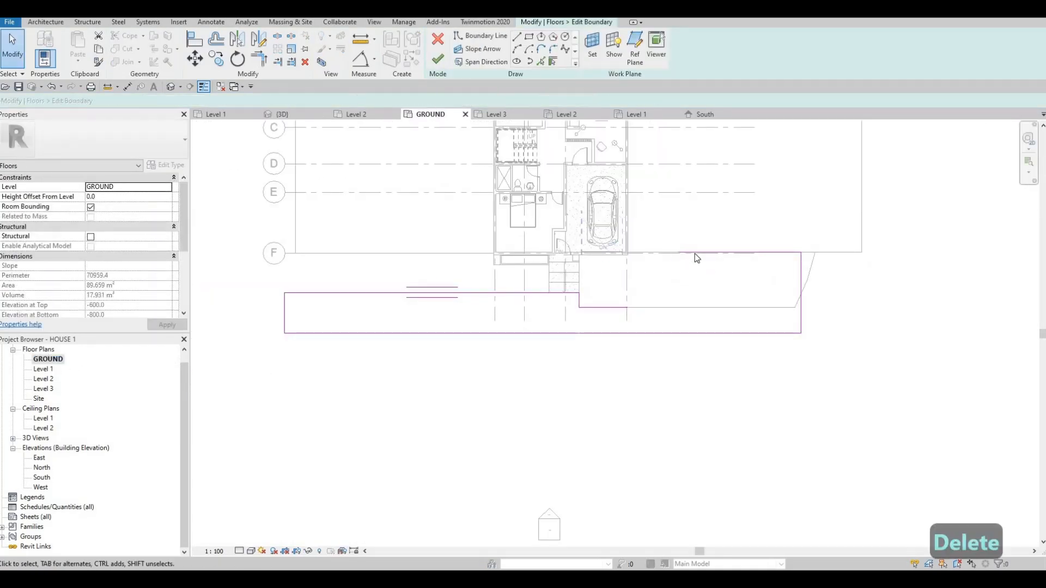
left_click(698, 252)
key("Delete")
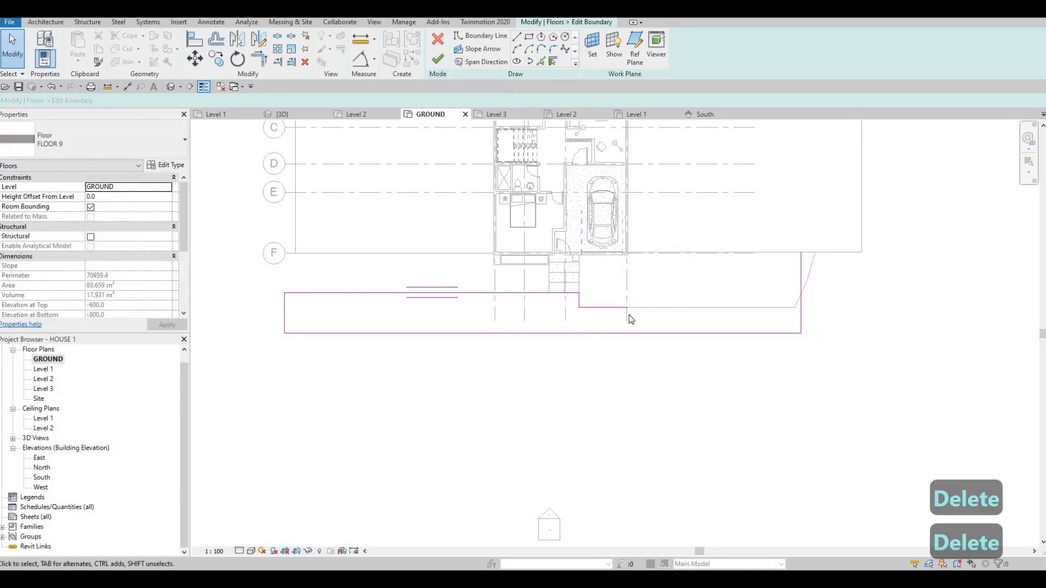
Step: Trim the short boundary line along the ramp's front edge to meet the line at the slab's garage-side end
key("t")
key("r")
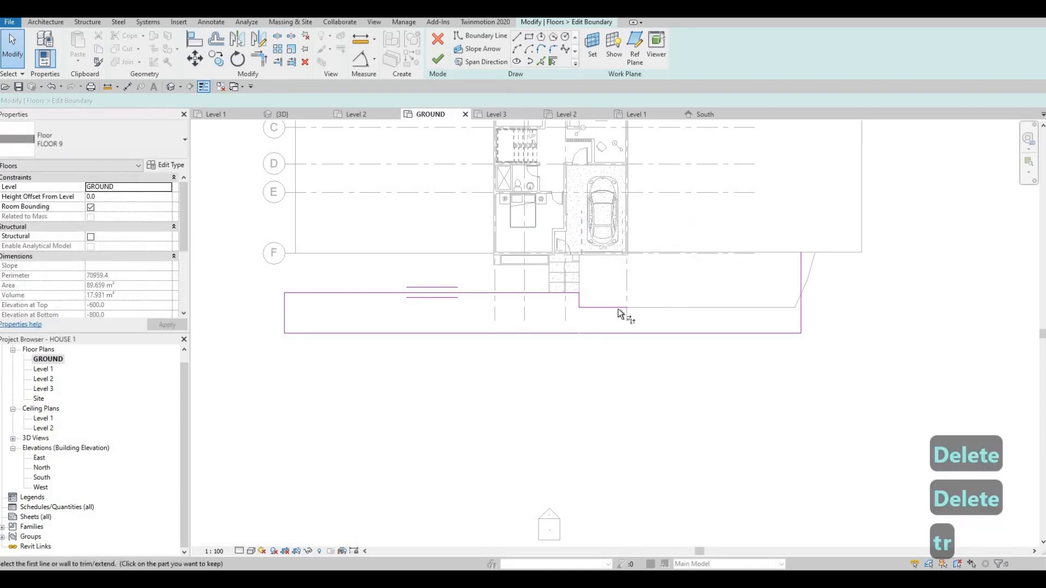
left_click(618, 308)
left_click(802, 318)
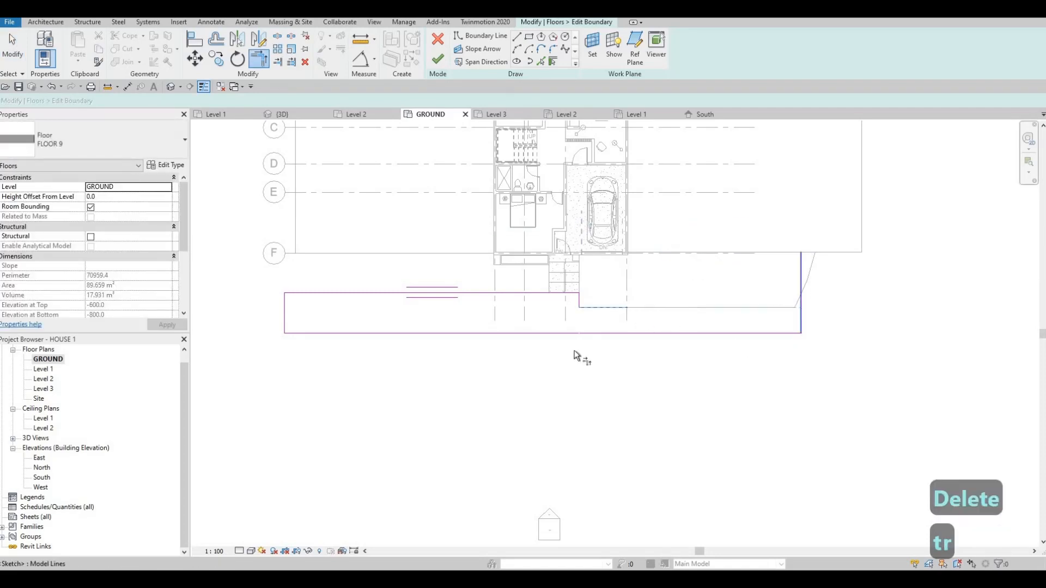
key("Escape")
key("Escape")
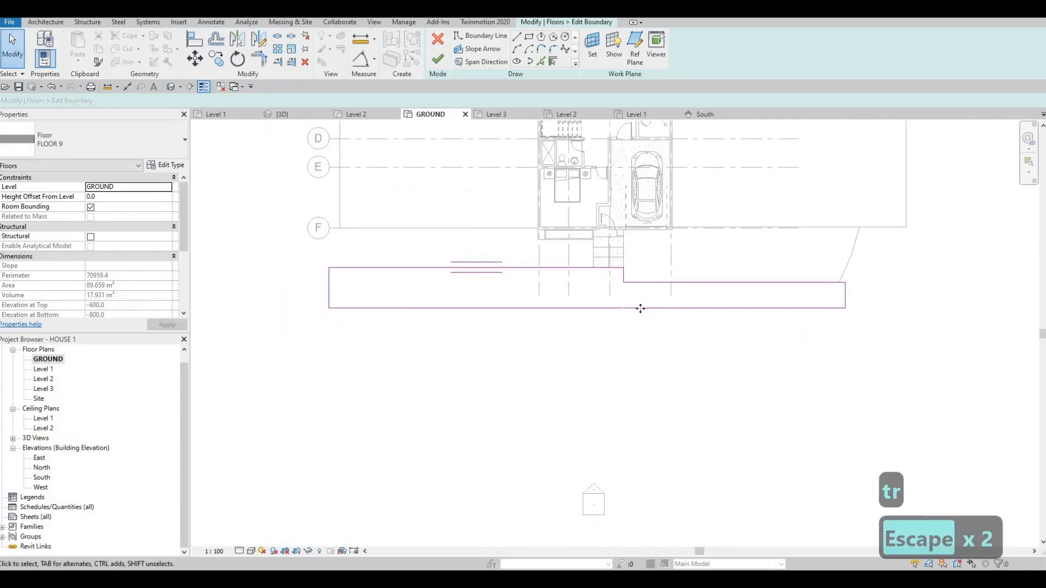
Step: Delete the garage-side segment of the slab's front boundary and extend the remaining front line to the end line
left_click(616, 308)
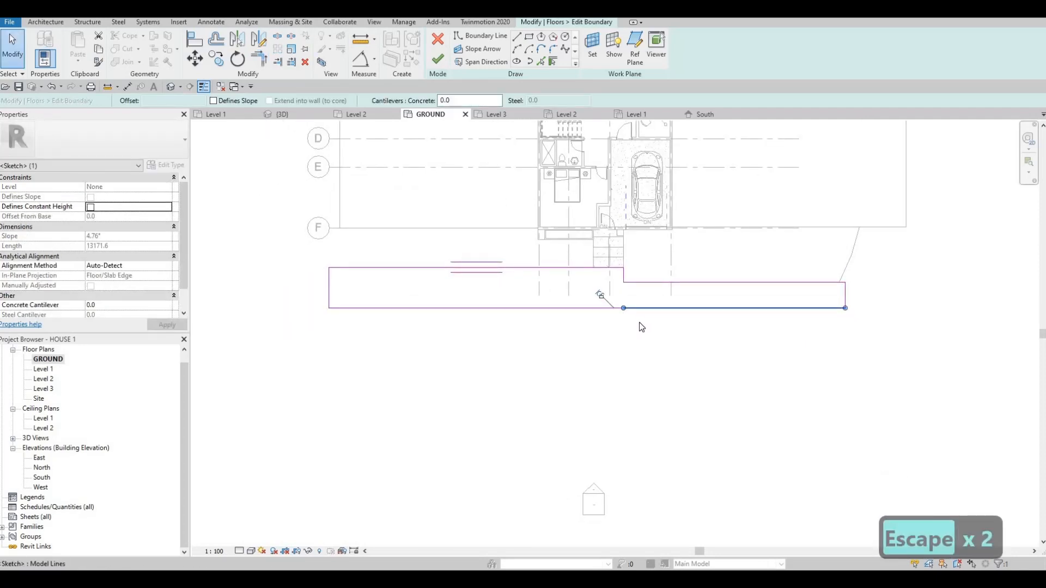
key("Delete")
key("t")
key("r")
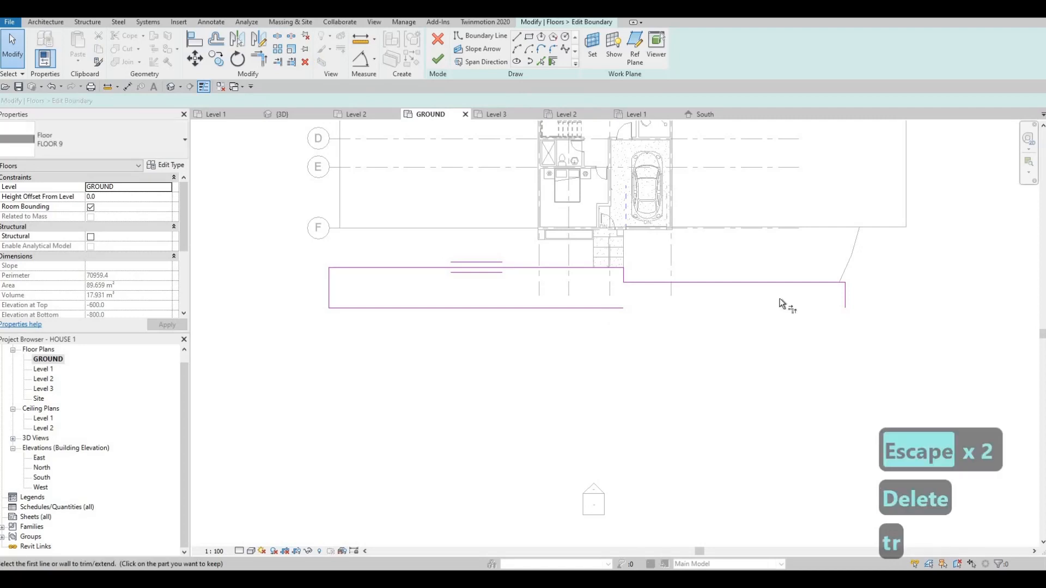
left_click(845, 299)
key("Escape")
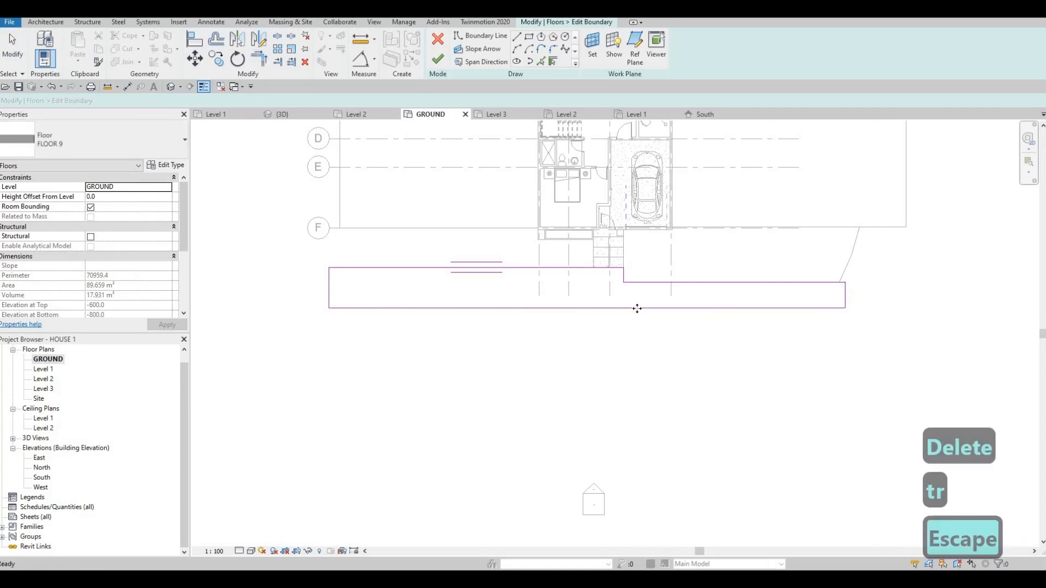
key("Escape")
Step: Shift the slab's front boundary line to 4800 mm from grid F and finish the FLOOR 9 boundary
left_click(636, 320)
left_click_drag(638, 320, 639, 309)
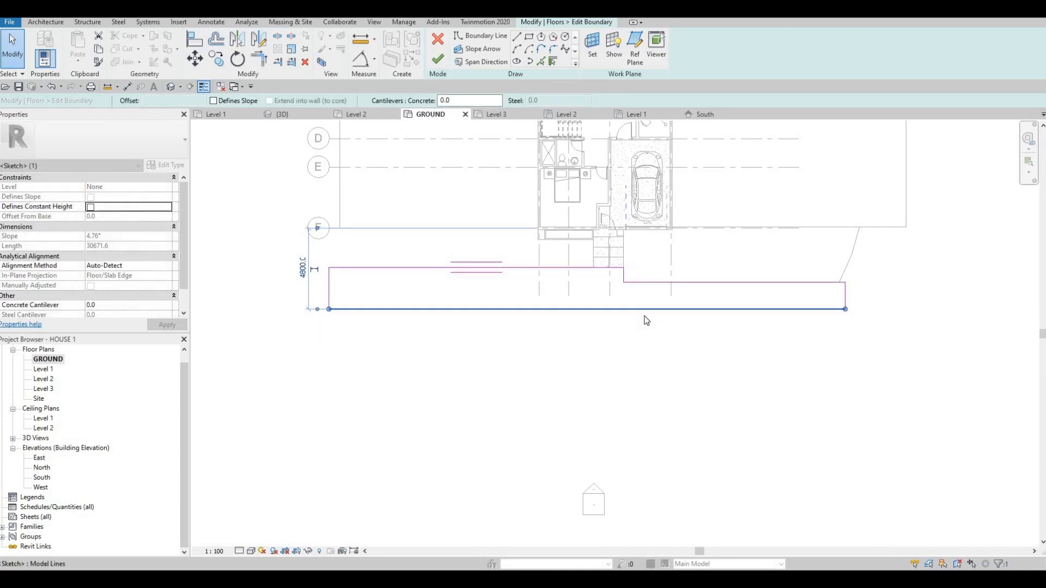
key("Escape")
key("Escape")
key("Escape")
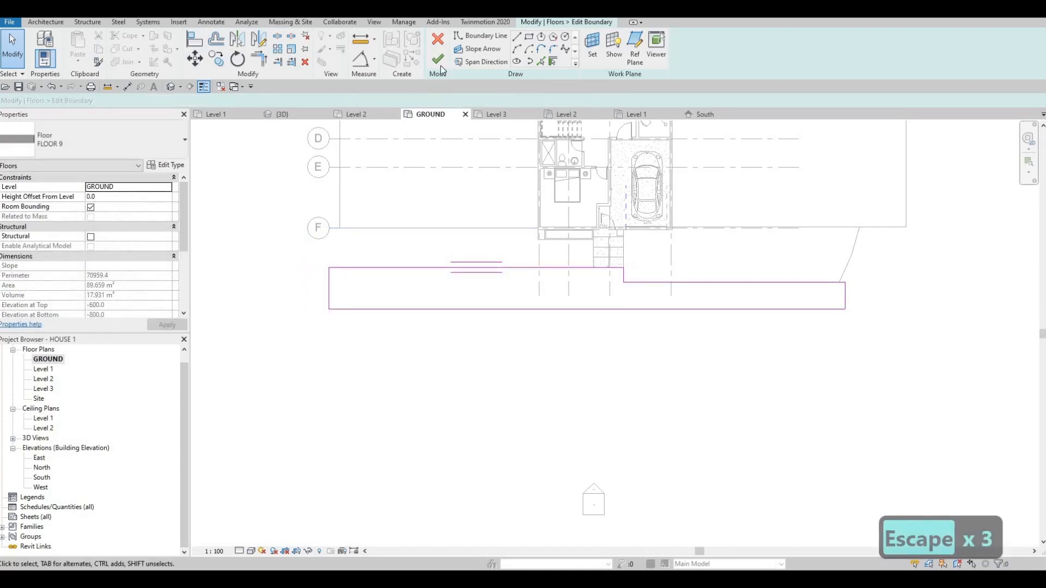
key("Escape")
key("Escape")
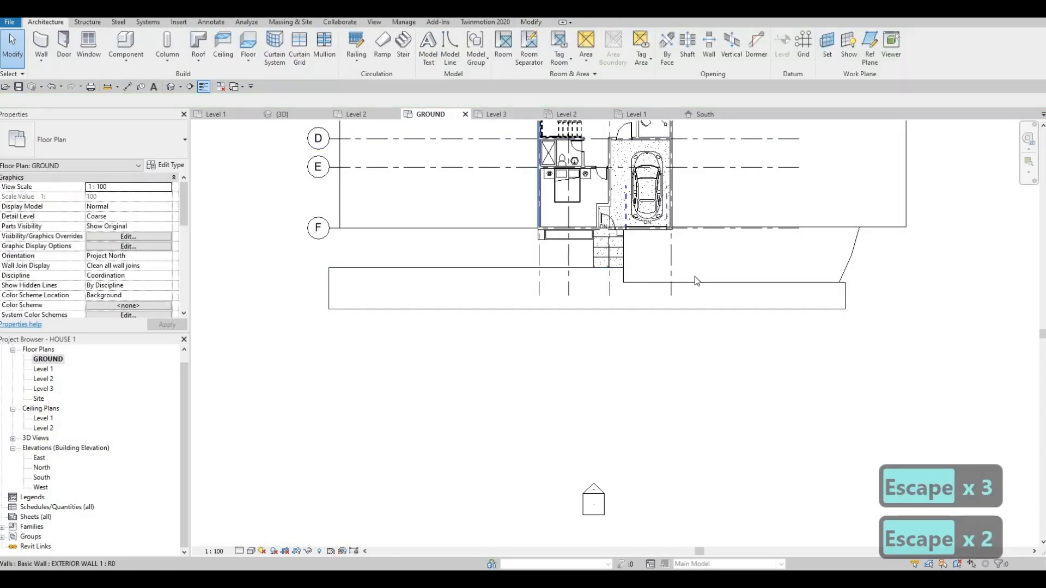
Step: Reopen the FLOOR 9 boundary and move its front line farther from the house, enlarging the slab to about 227 m²
middle_click_drag(666, 318, 671, 289)
middle_click_drag(670, 253, 677, 216)
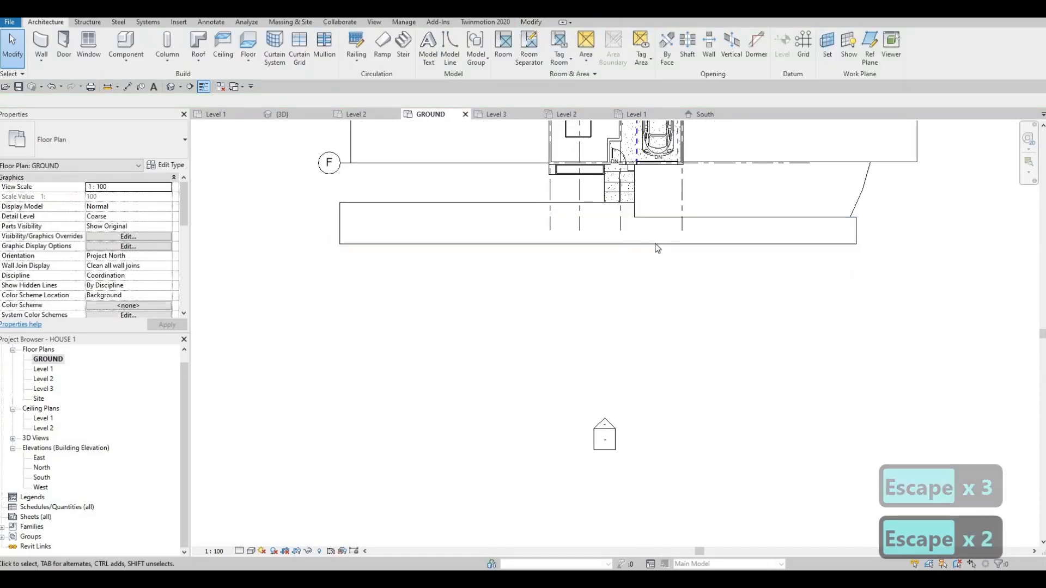
left_click(655, 243)
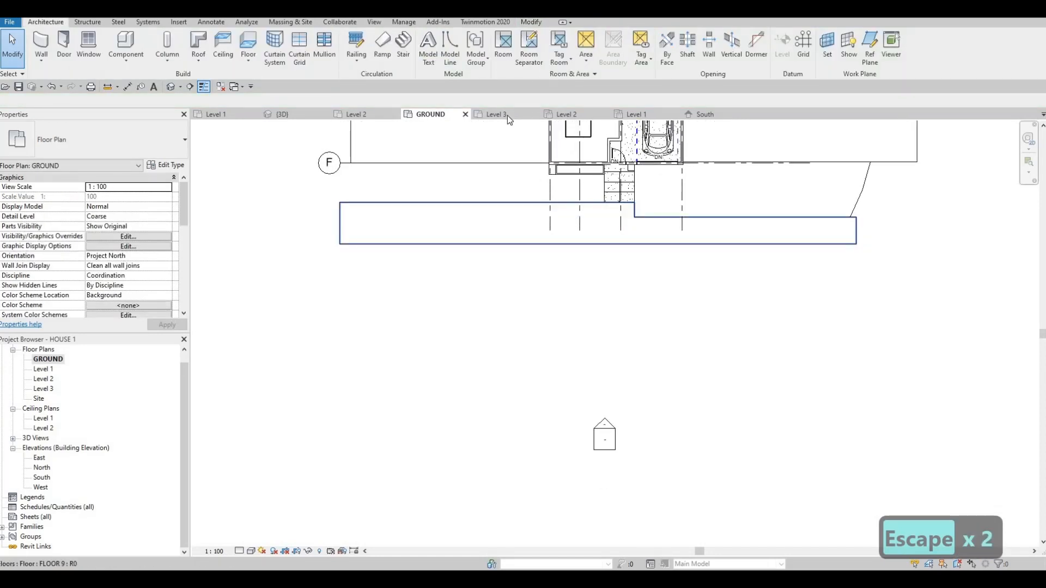
double_click(584, 236)
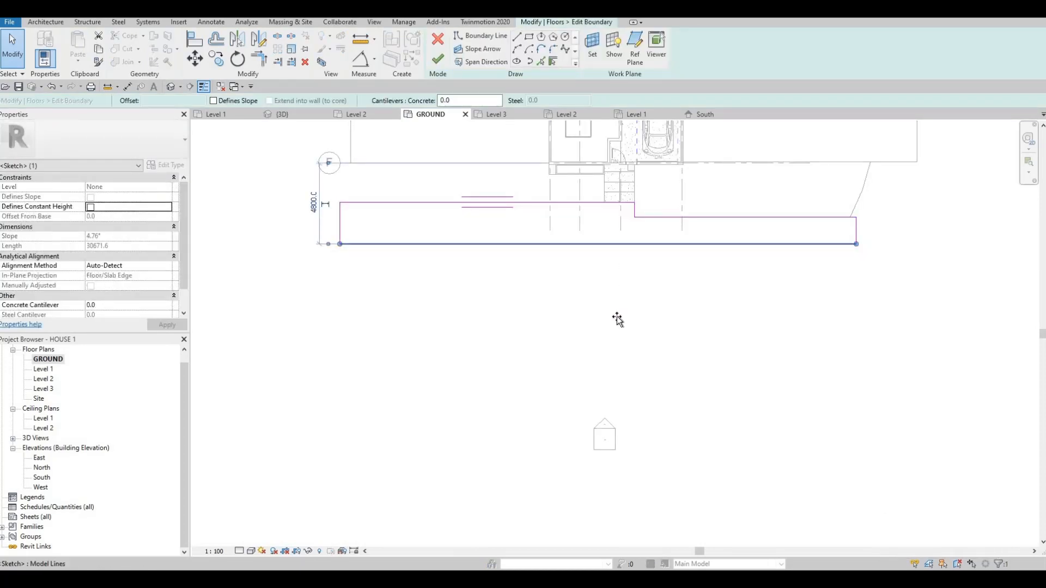
left_click_drag(616, 244, 620, 337)
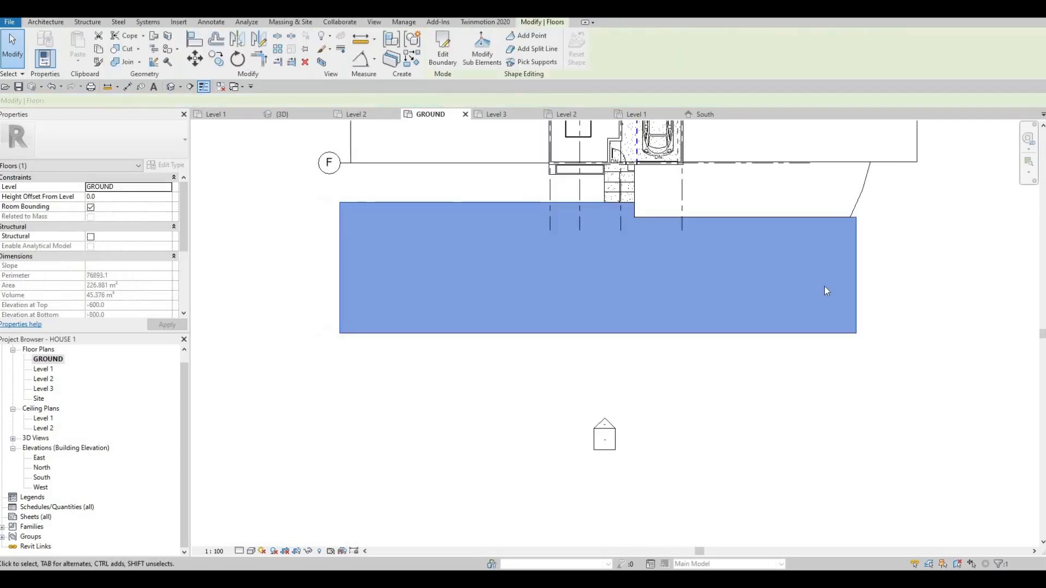
Step: Open the sketch of the garage ramp with the curved far end for editing
scroll(817, 278, "down", 2)
key("Escape")
key("Escape")
left_click(806, 266)
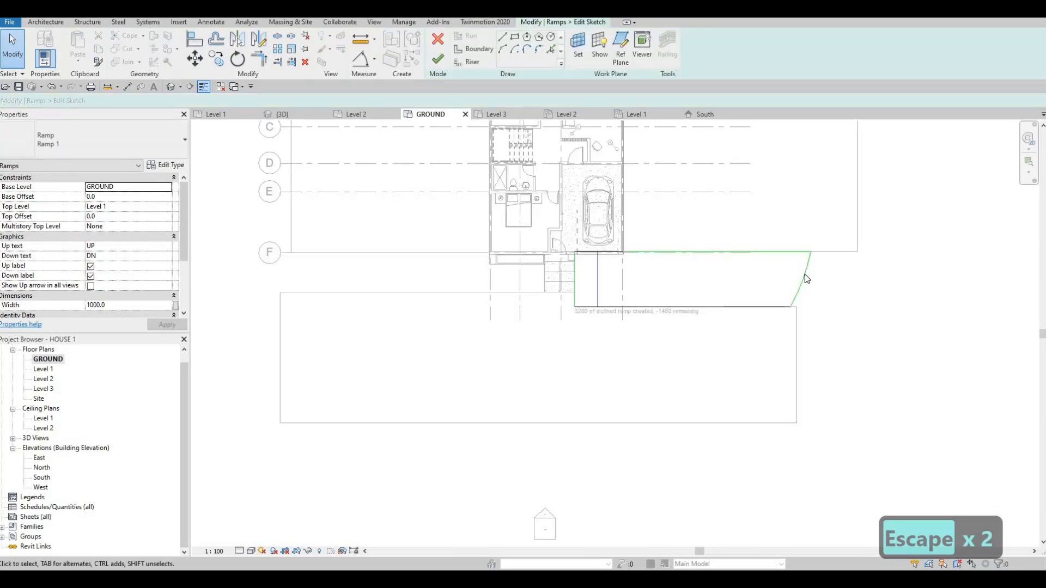
Step: Try bulging the arc at the ramp's far end outward and undo the reshaping
mouse_move(805, 274)
left_mouse_down()
mouse_move(826, 273)
mouse_move(831, 288)
left_mouse_up()
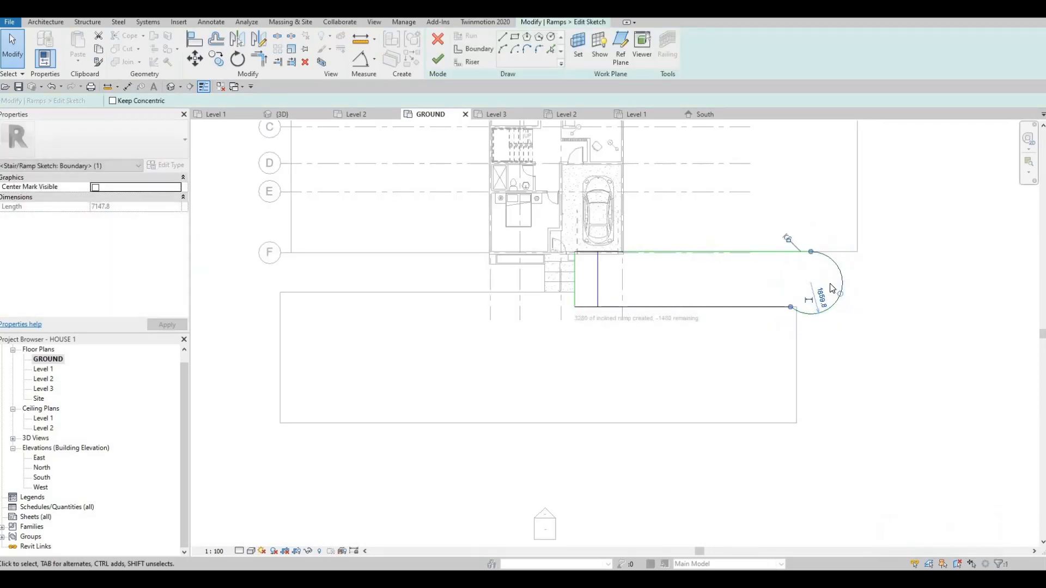
key("ctrl+z")
scroll(759, 327, "up", 2)
key("Escape")
key("Escape")
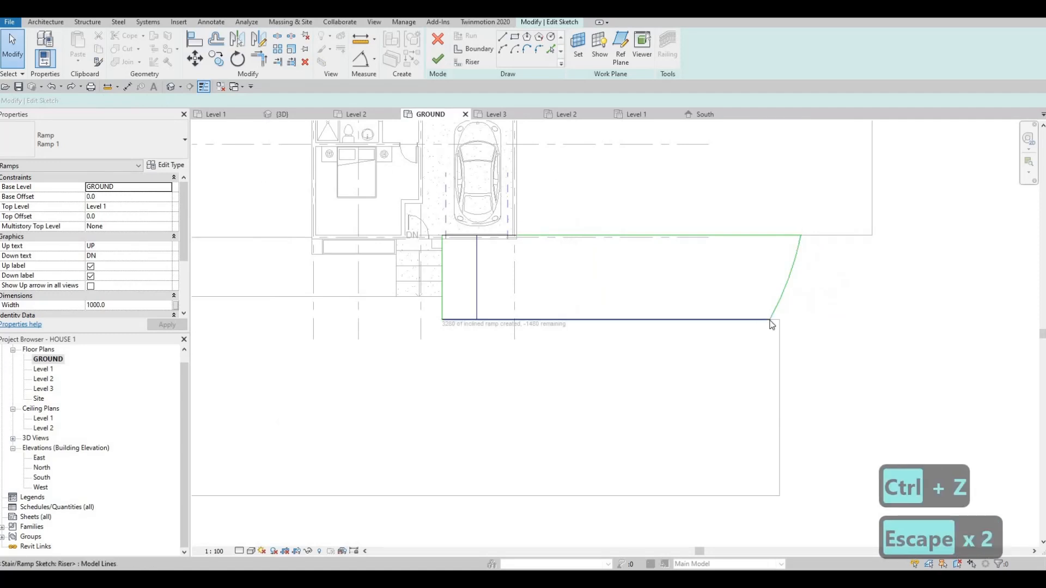
Step: Extend the ramp's front riser line outward to about 16700 mm and delete the arc at its far end
left_click_drag(839, 314, 870, 319)
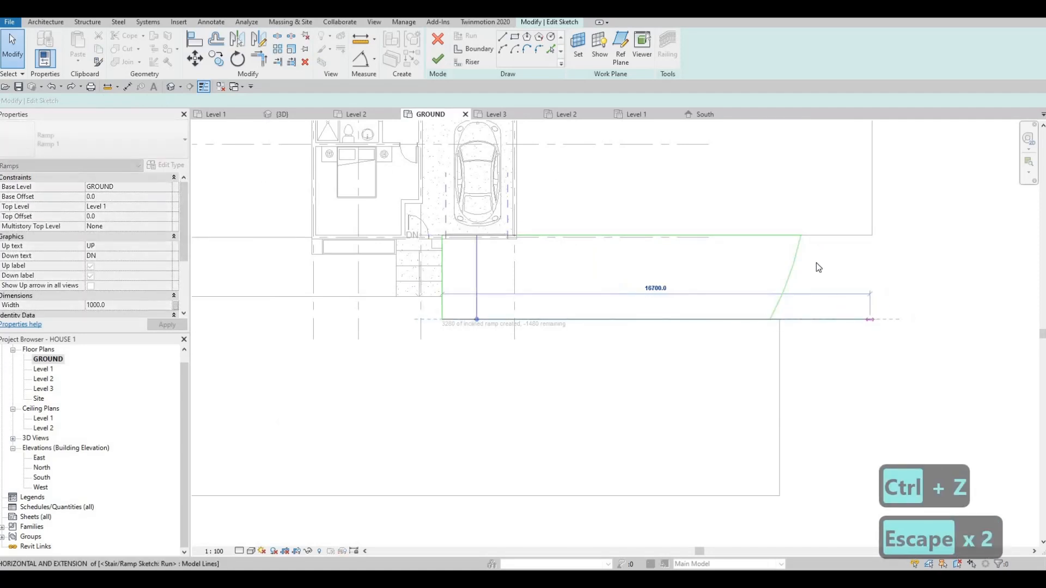
key("Escape")
left_click(796, 246)
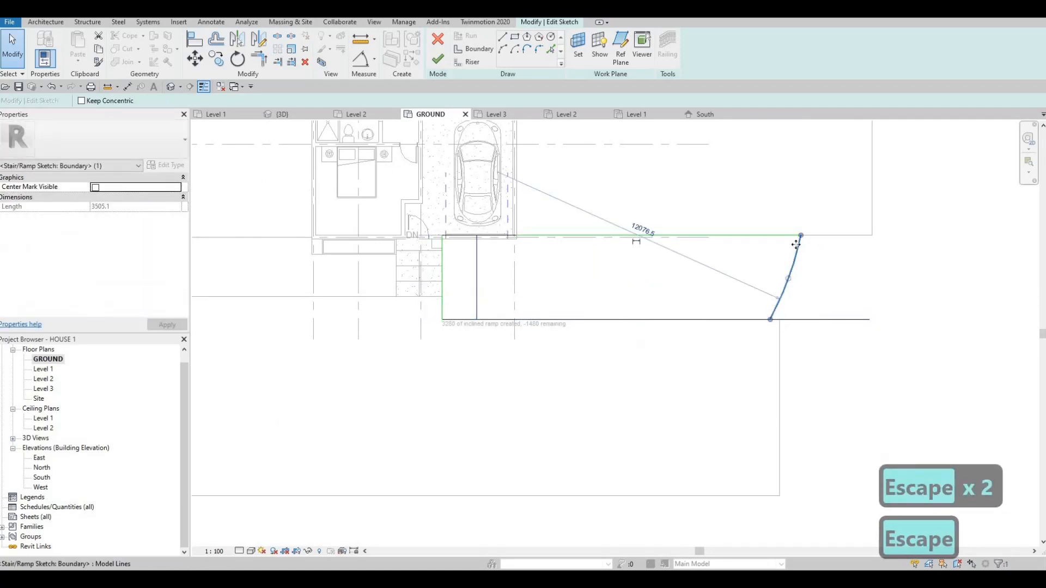
key("Delete")
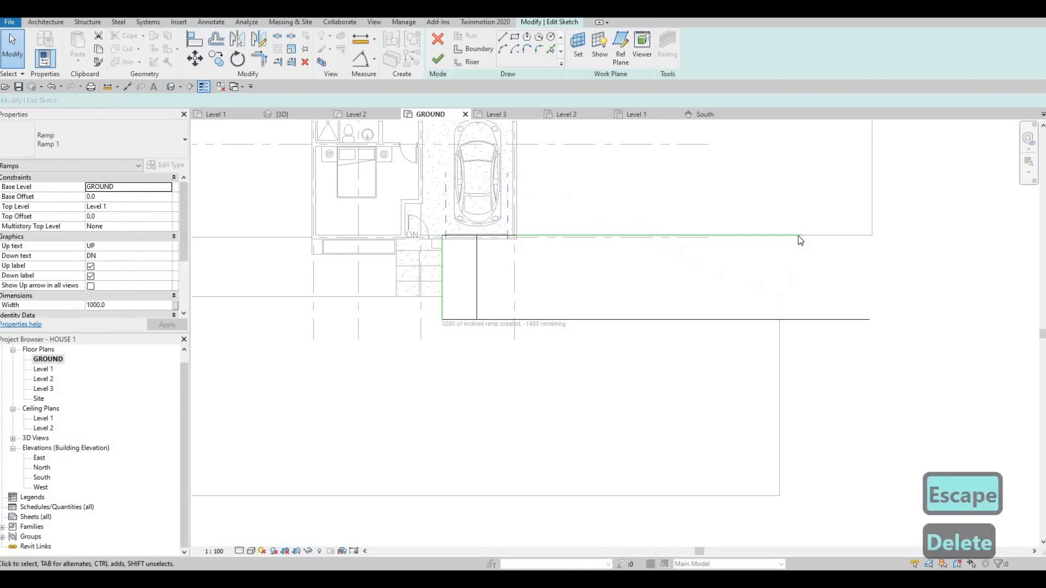
Step: Extend the ramp's house-side boundary line outward to the corner of the FLOOR 4 slab
left_click_drag(800, 236, 869, 235)
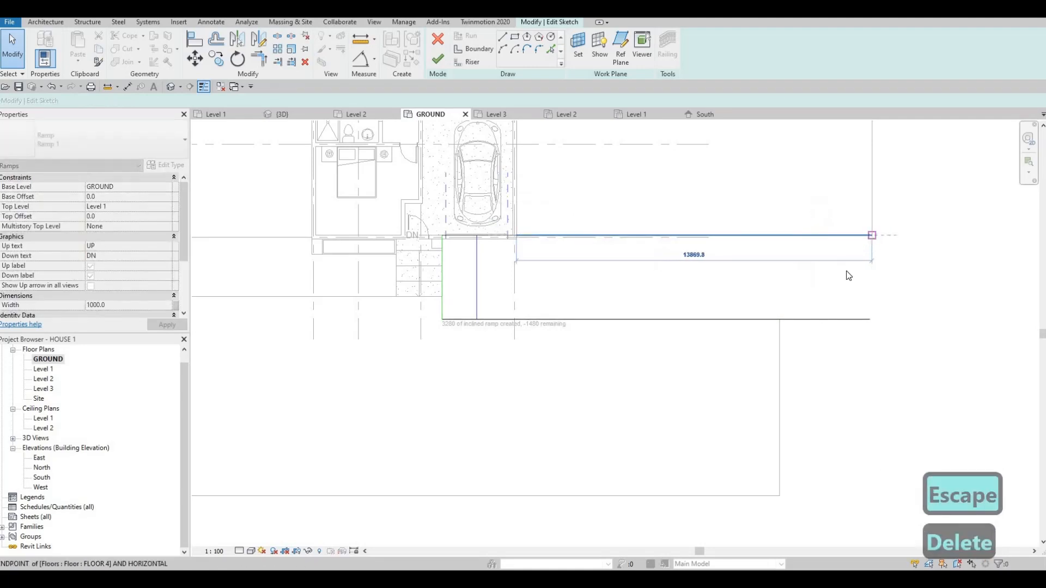
key("Escape")
key("Escape")
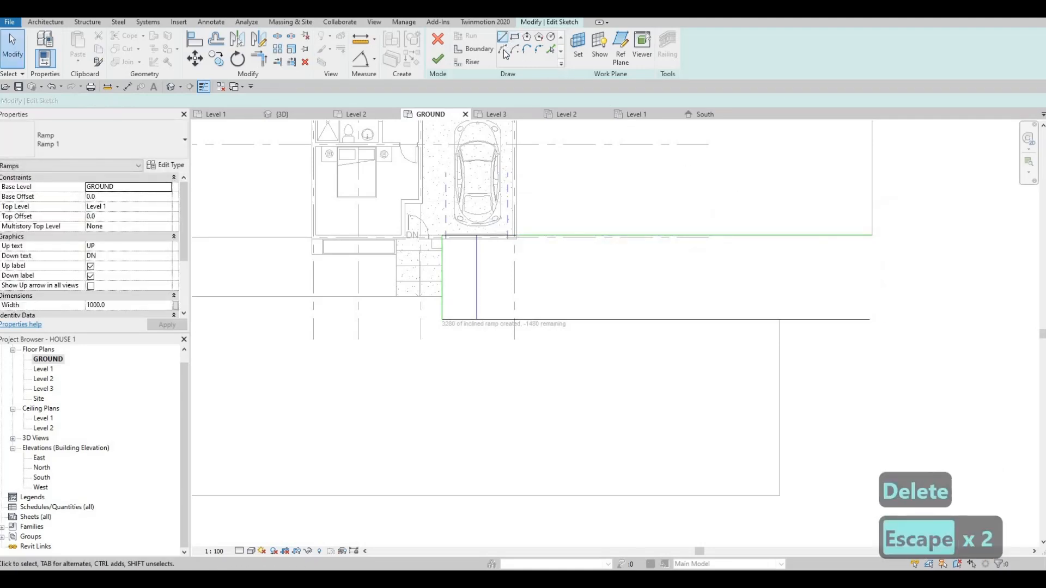
Step: Try closing the ramp's open far end with a 1640 mm radius boundary arc and finishing the sketch
left_click(871, 236)
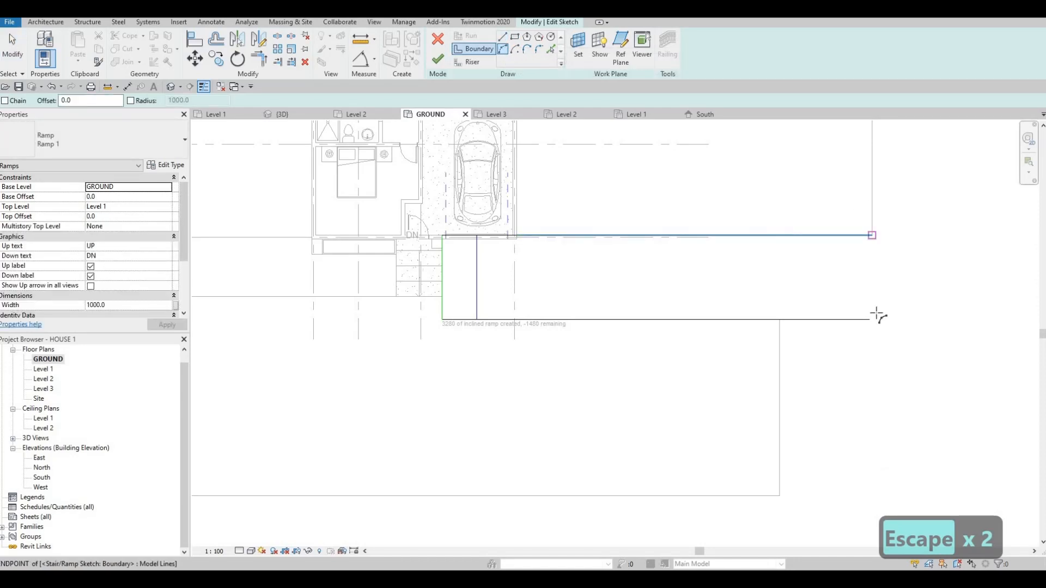
left_click(871, 320)
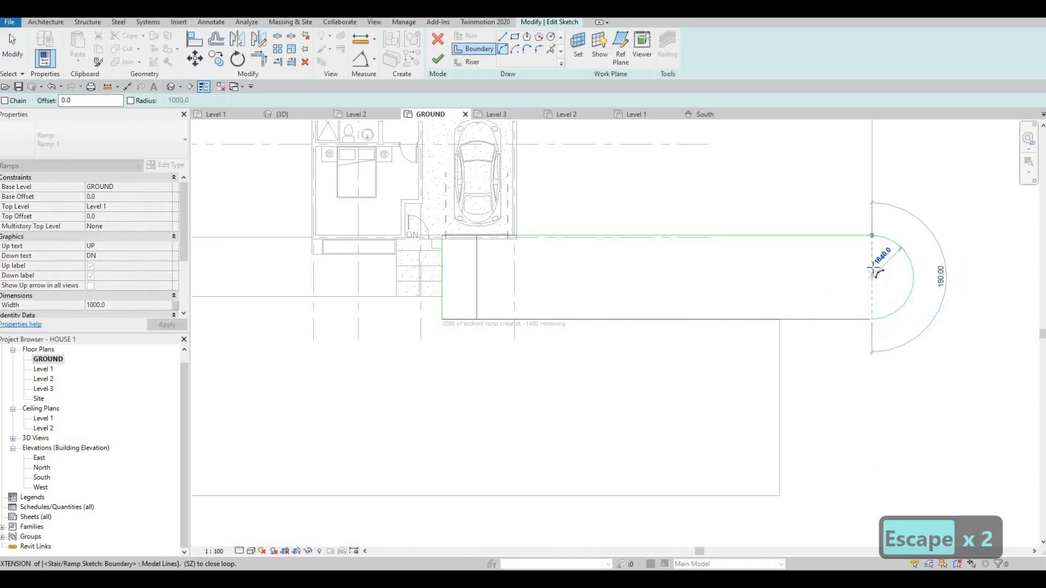
scroll(871, 270, "up", 2)
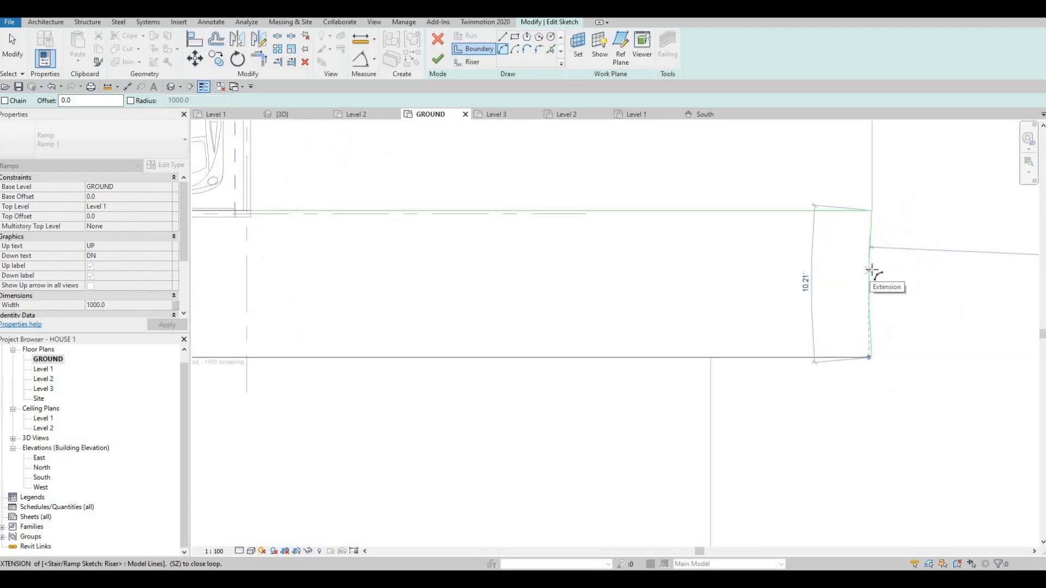
left_click(871, 271)
key("Escape")
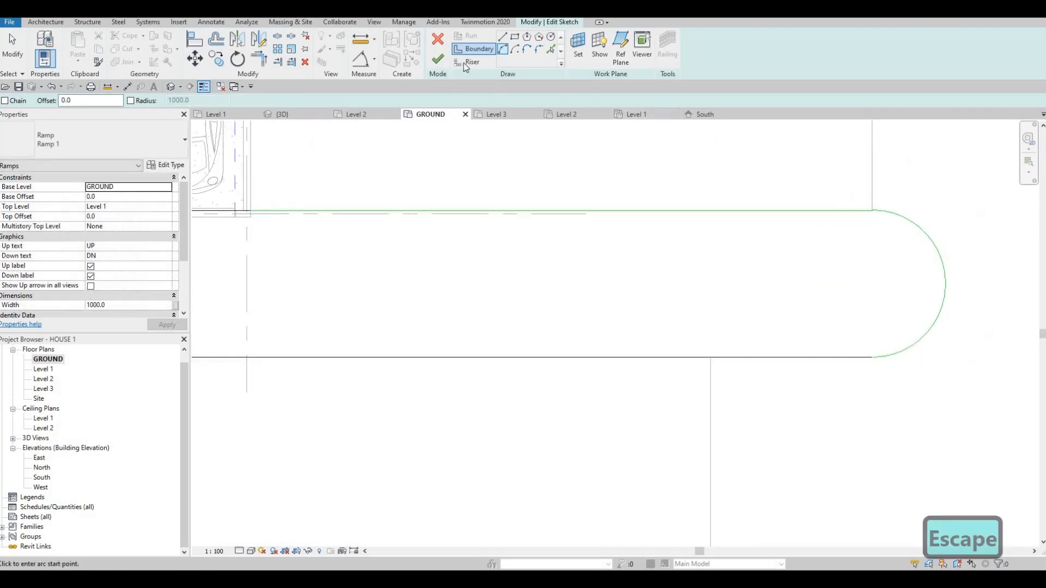
key("Escape")
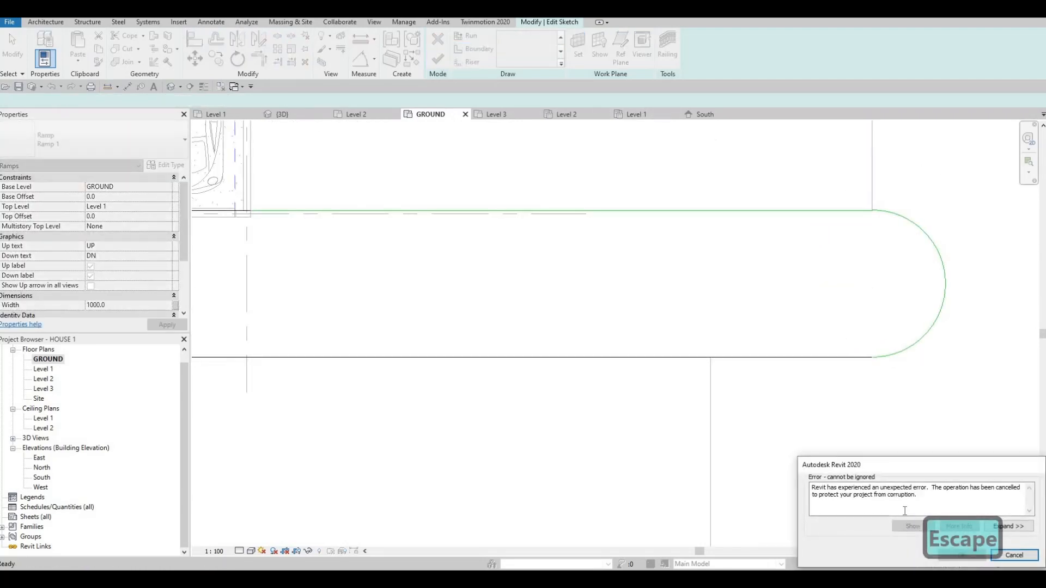
key("Escape")
key("Escape")
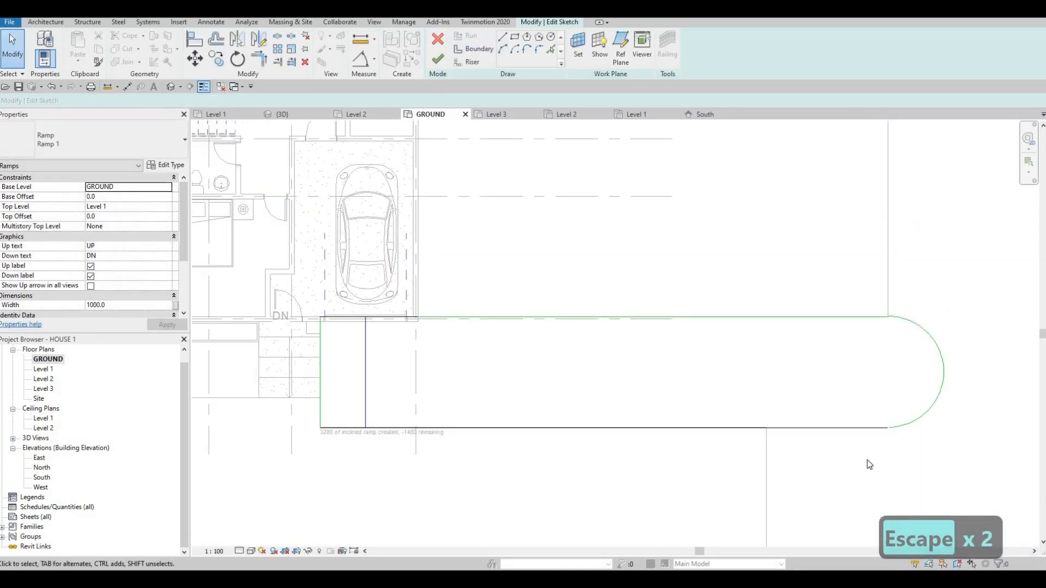
key("Escape")
Step: Replace the ramp's end arc with a straight boundary line joining the two long edges and finish the sketch
scroll(894, 428, "up", 3)
left_click(894, 428)
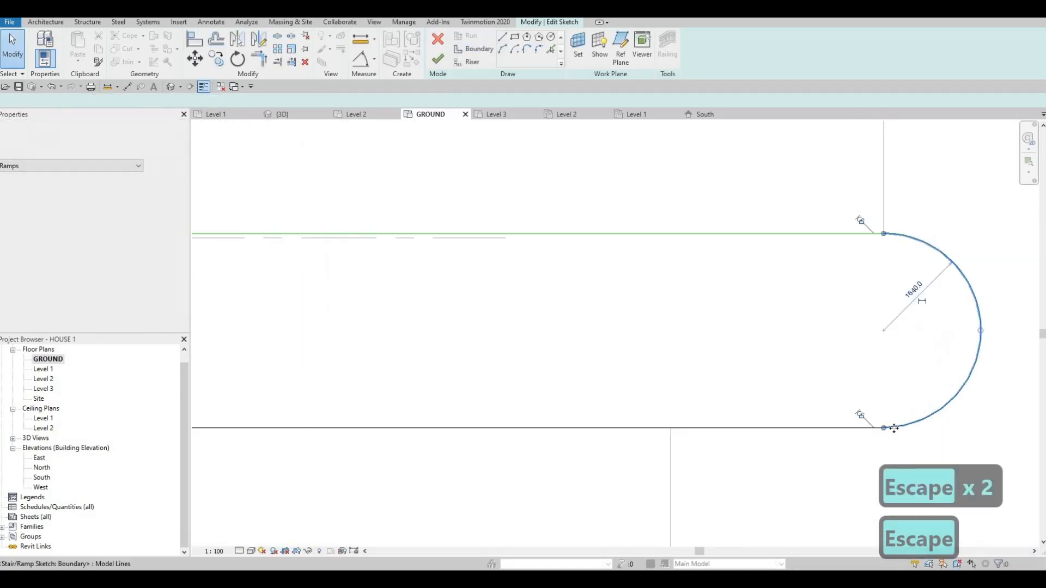
key("Delete")
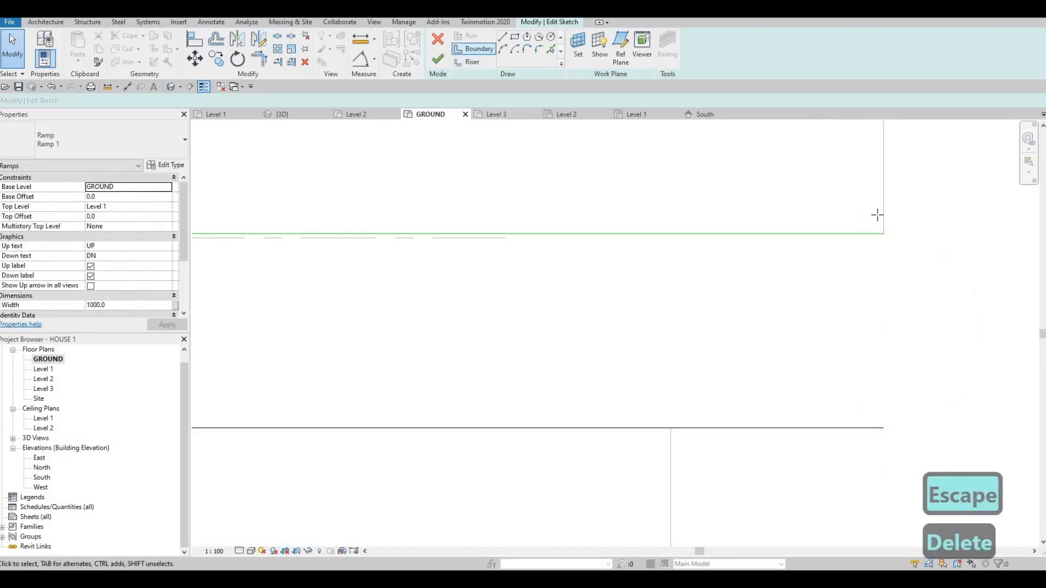
left_click(884, 236)
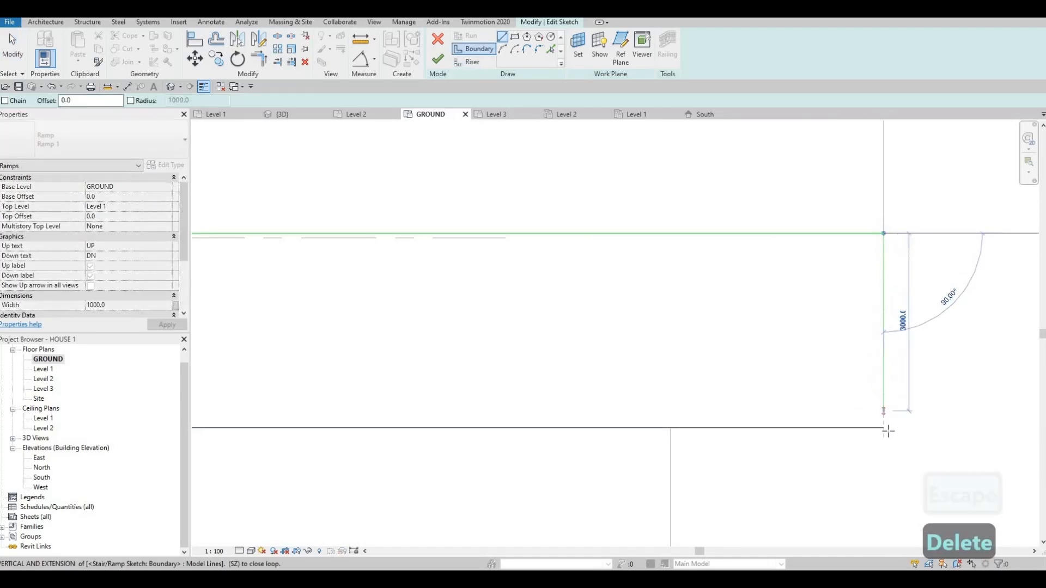
key("Escape")
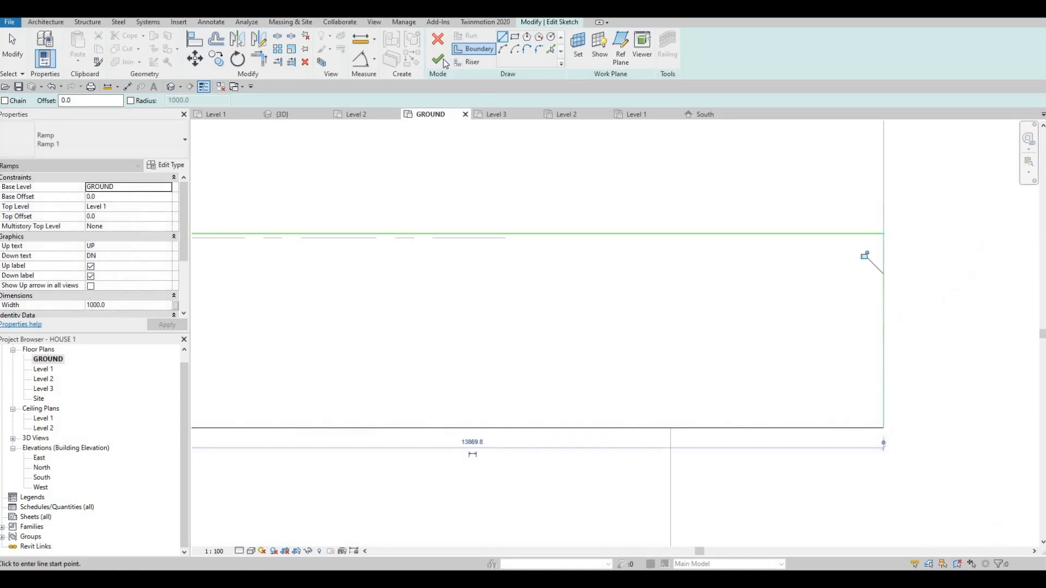
left_click(438, 60)
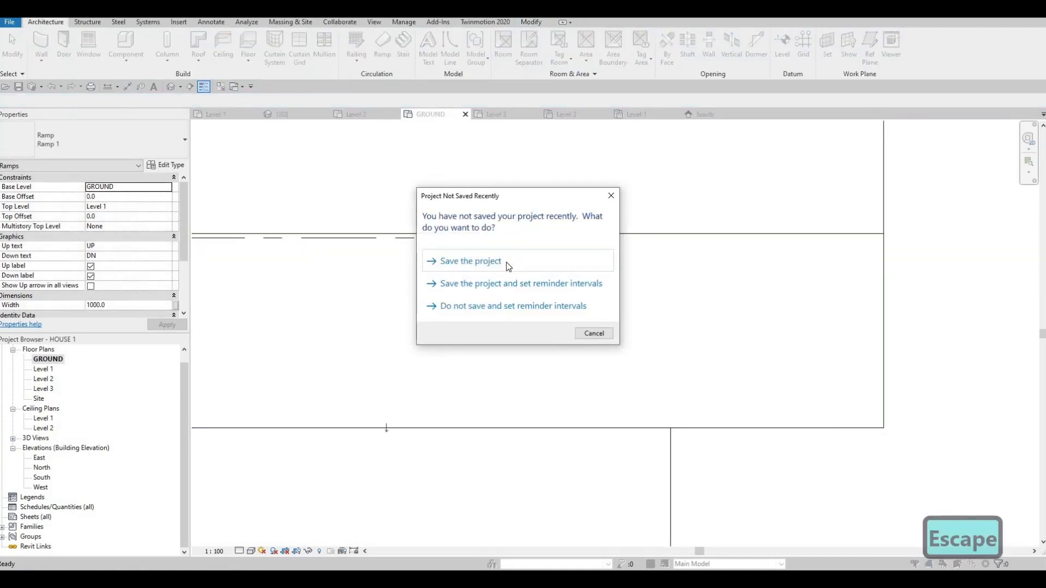
key("Escape")
key("Escape")
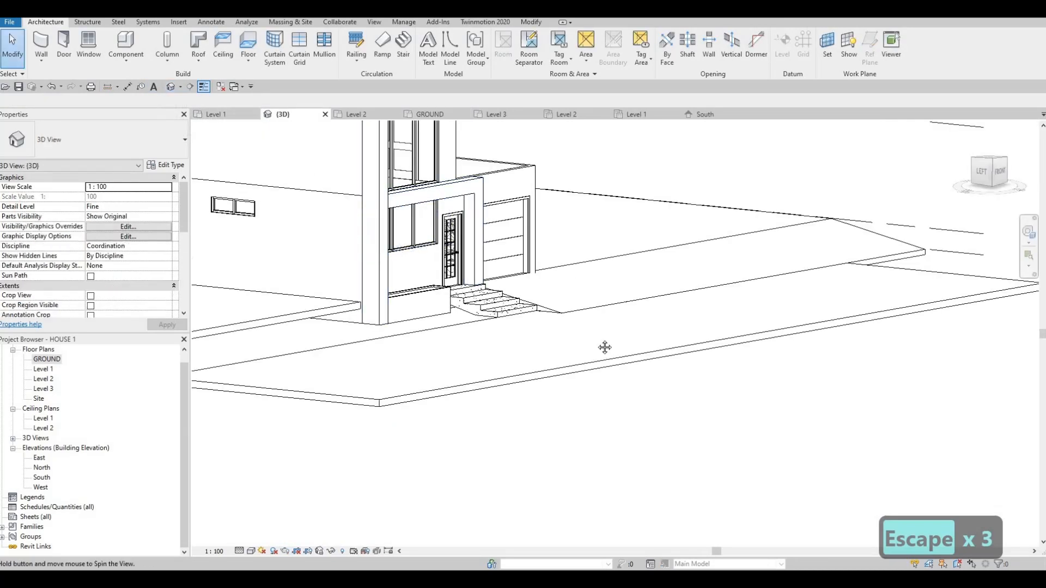
Step: Examine the front slab, entrance steps and planter in 3D for gaps between the house and the slab
middle_click_drag(604, 348, 481, 324, "shift")
middle_click_drag(653, 357, 730, 308, "shift")
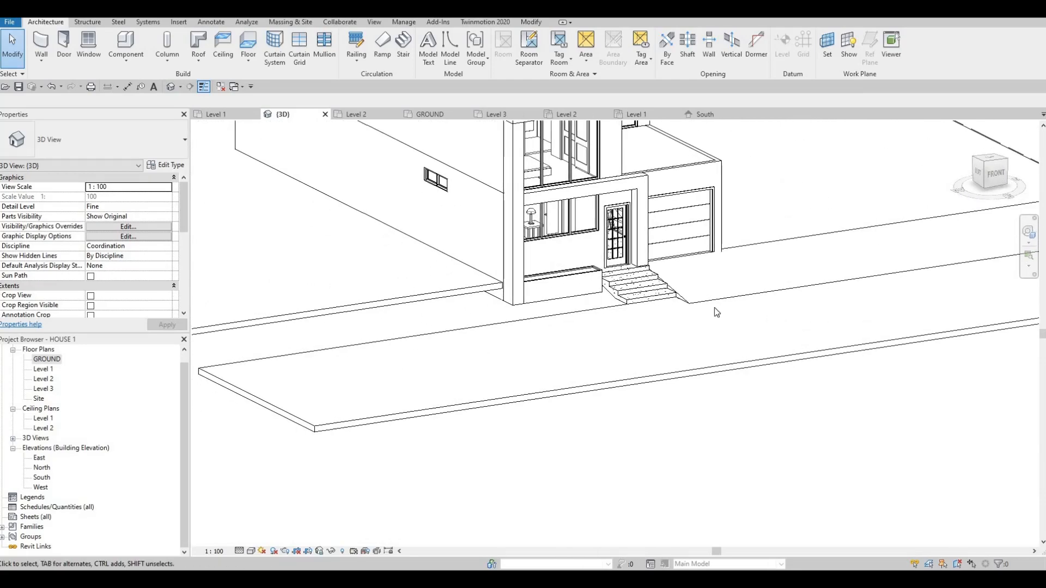
middle_click_drag(605, 307, 615, 306)
scroll(611, 296, "up", 2)
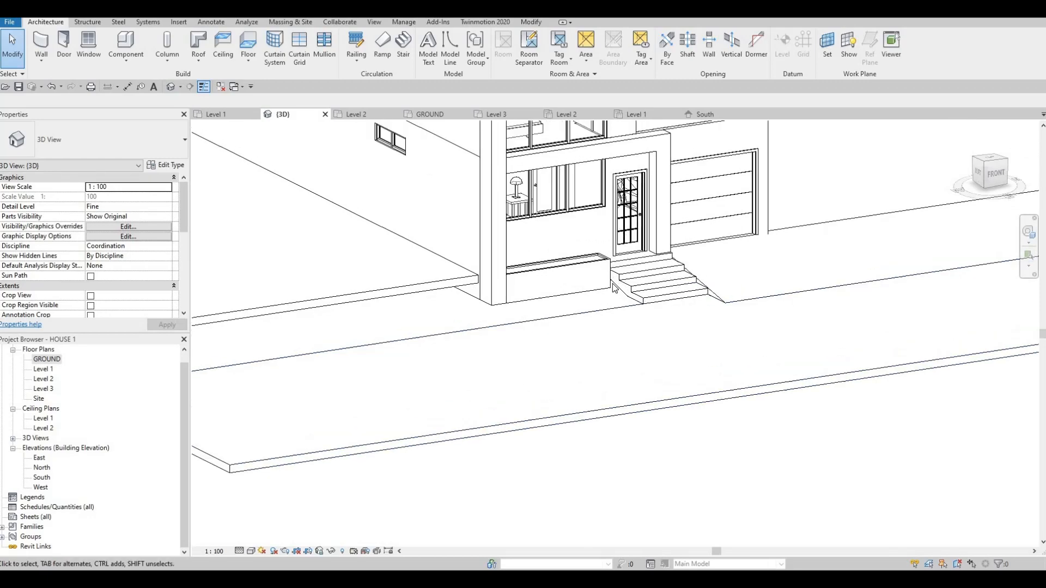
scroll(616, 290, "up", 2)
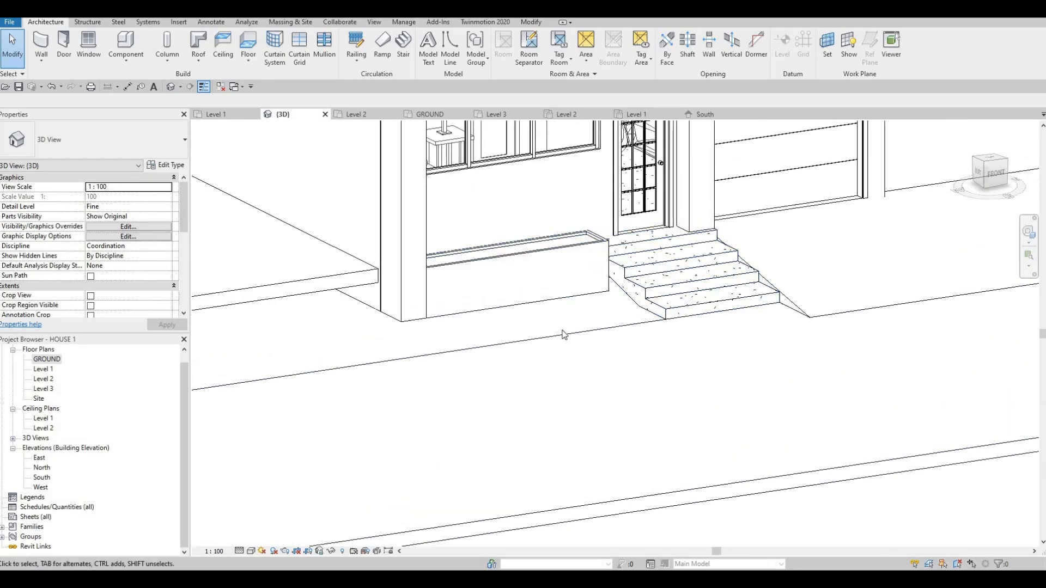
scroll(582, 311, "down", 2)
scroll(547, 300, "down", 2)
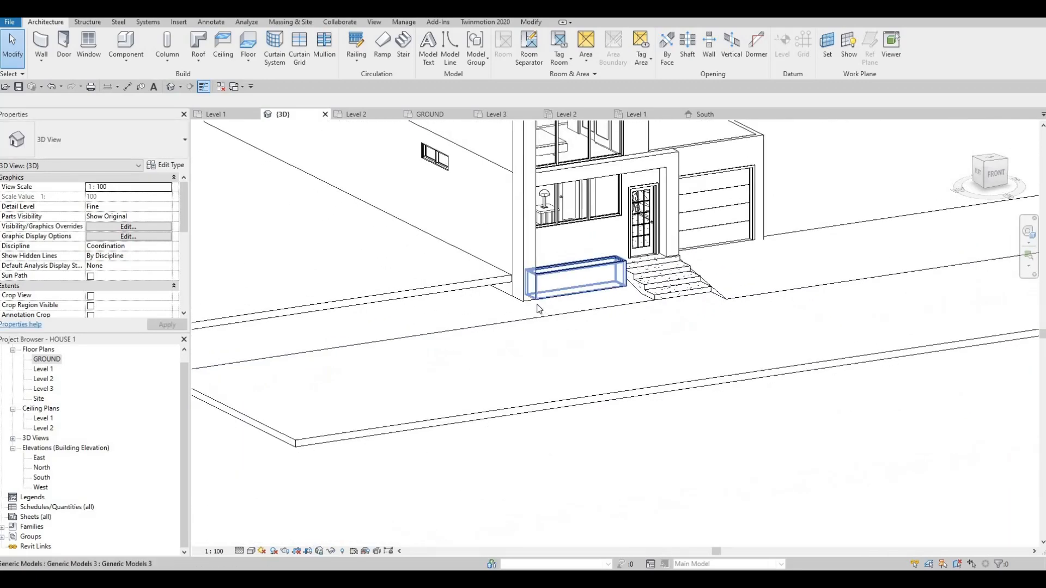
middle_click_drag(552, 309, 536, 276, "shift")
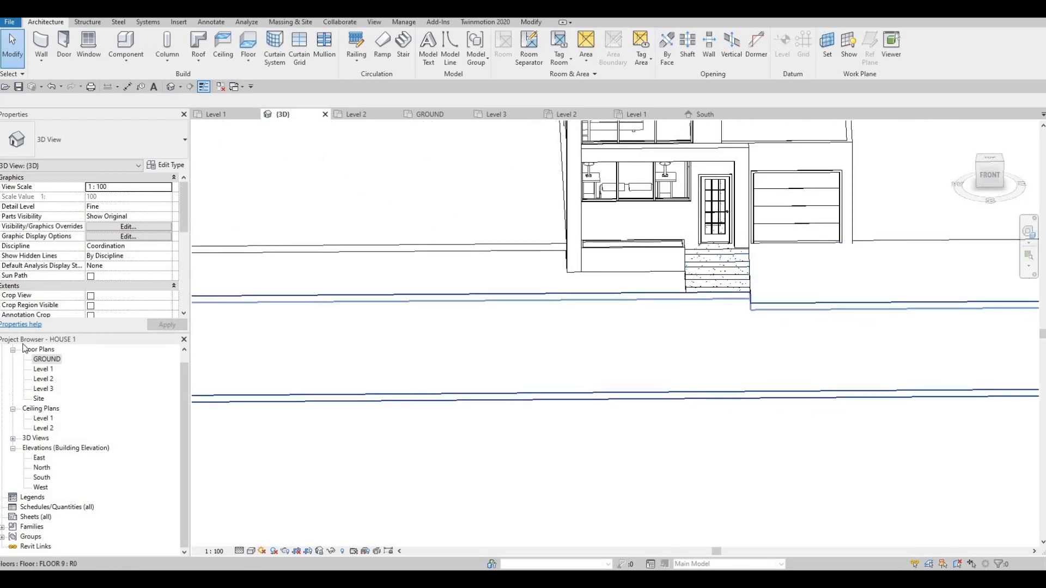
Step: Start a ramp in the GROUND plan and sketch a run about 1800 mm long from grid line F toward the front slab
middle_click_drag(410, 321, 646, 296)
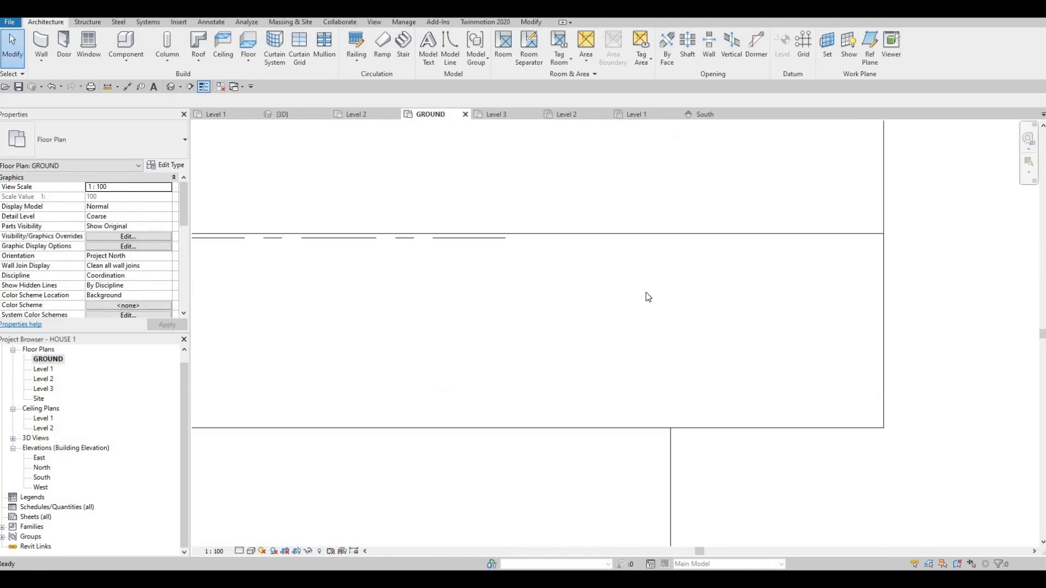
scroll(593, 261, "down", 3)
middle_click_drag(594, 261, 792, 254)
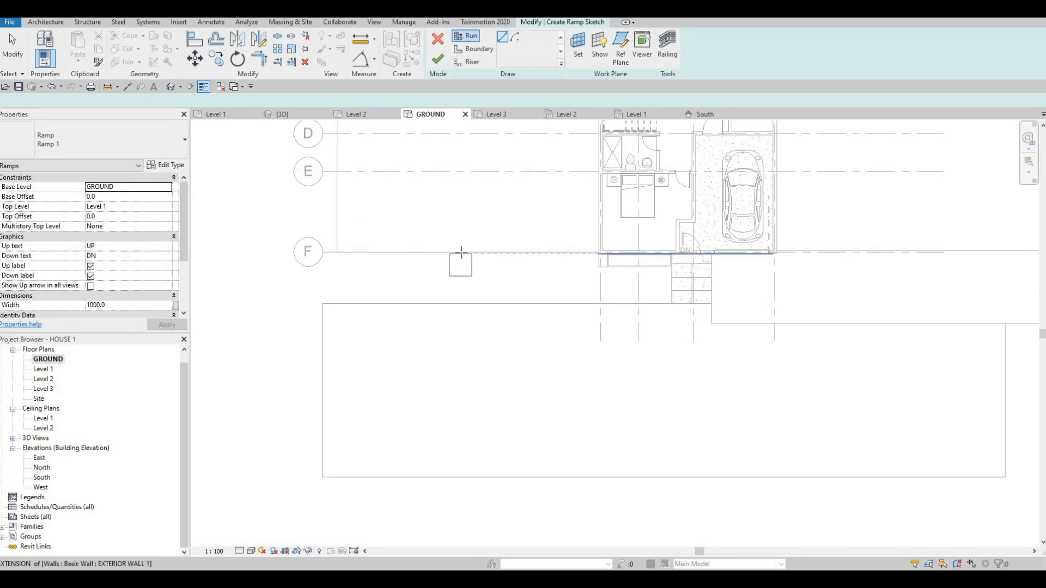
left_click(458, 304)
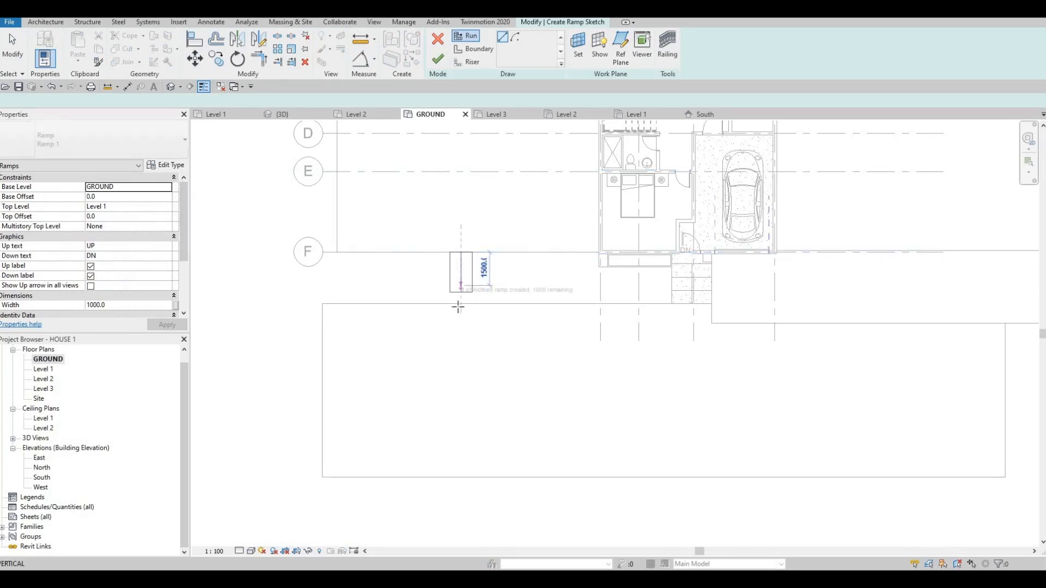
left_click(459, 299)
key("Escape")
key("Escape")
key("Escape")
scroll(463, 294, "up", 2)
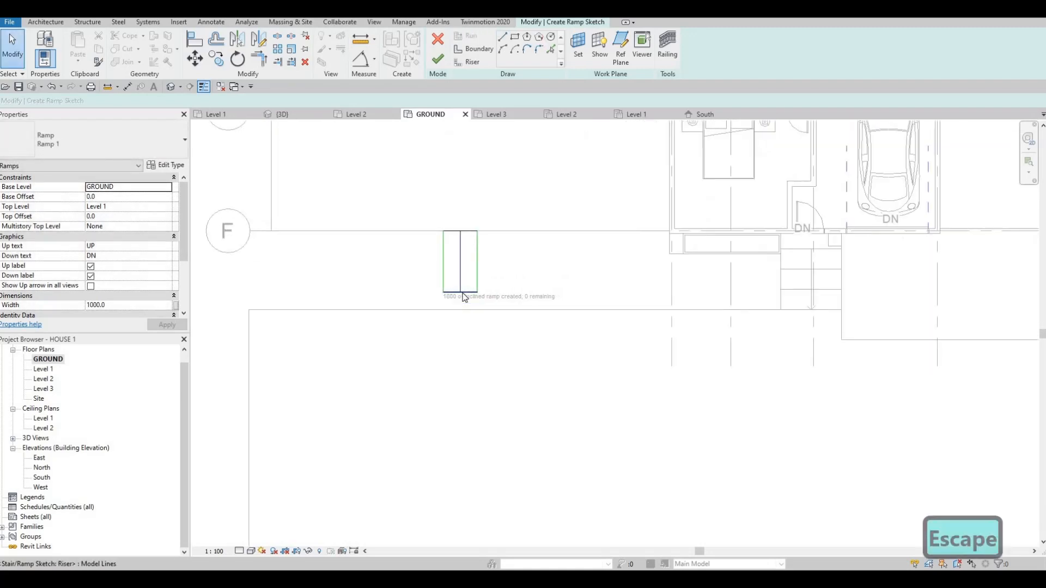
Step: Stretch the new ramp's front riser to the FLOOR 9 edge and its side boundaries to the slab's end and the house's exterior wall
left_click(465, 292)
left_click_drag(464, 310, 465, 309)
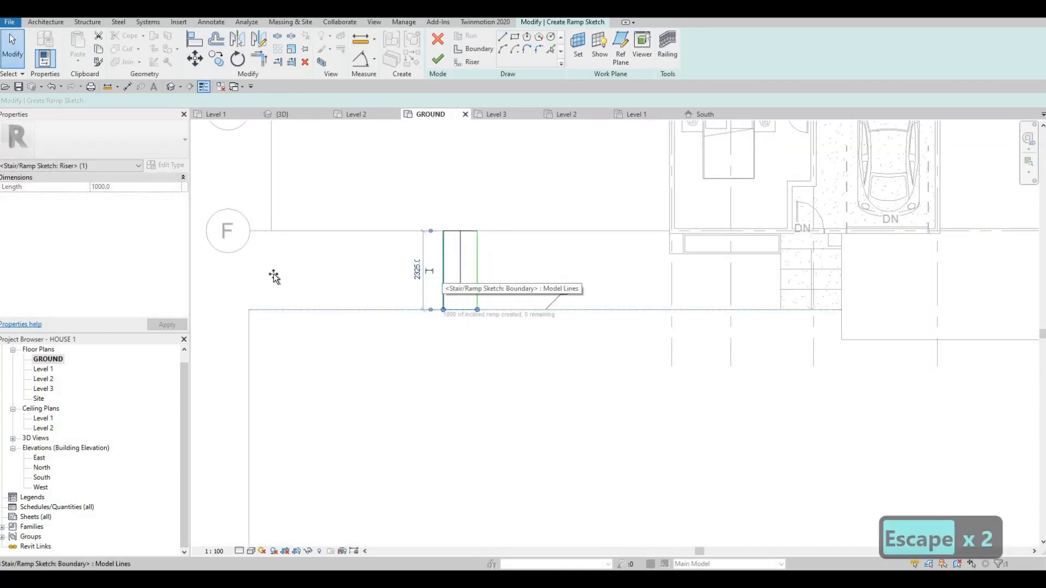
mouse_move(274, 277)
left_mouse_down()
mouse_move(246, 276)
mouse_move(264, 276)
left_mouse_up()
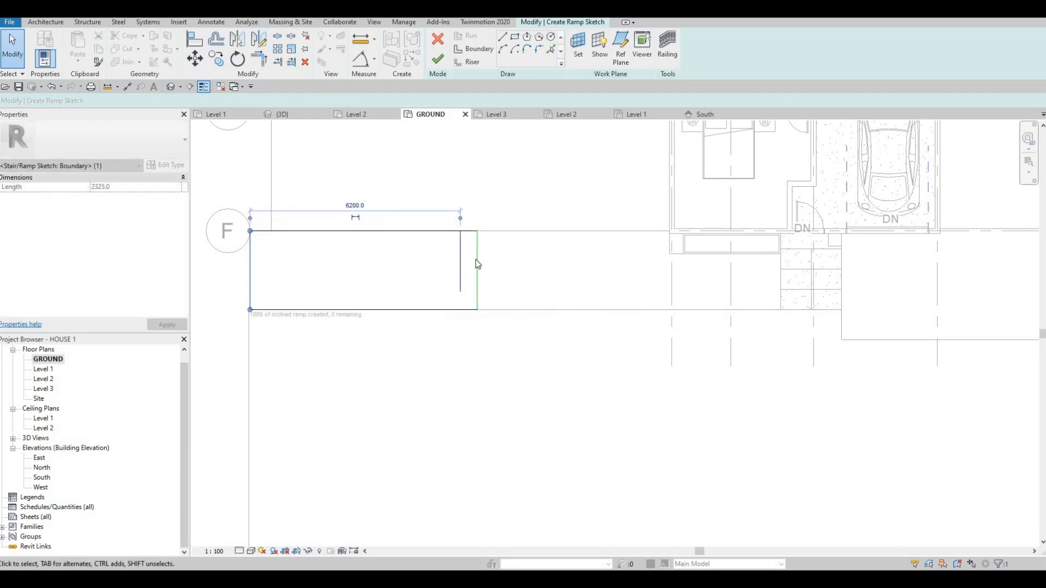
left_click_drag(476, 260, 667, 273)
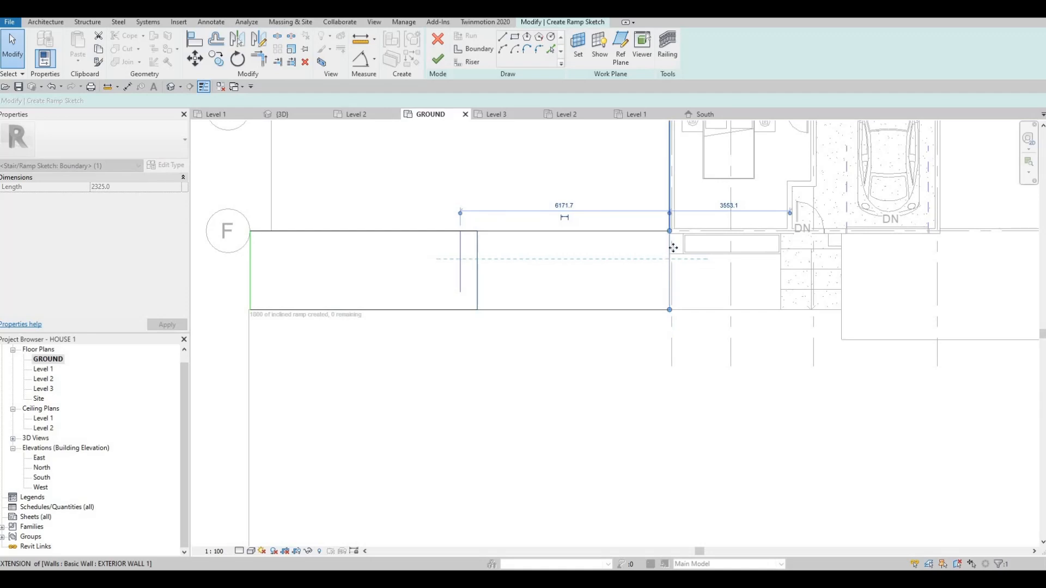
Step: Extend the new ramp's run line to its front riser, finish the ramp sketch and show it in 3D
scroll(678, 248, "up", 6)
middle_click_drag(354, 312, 670, 302)
scroll(599, 300, "down", 6)
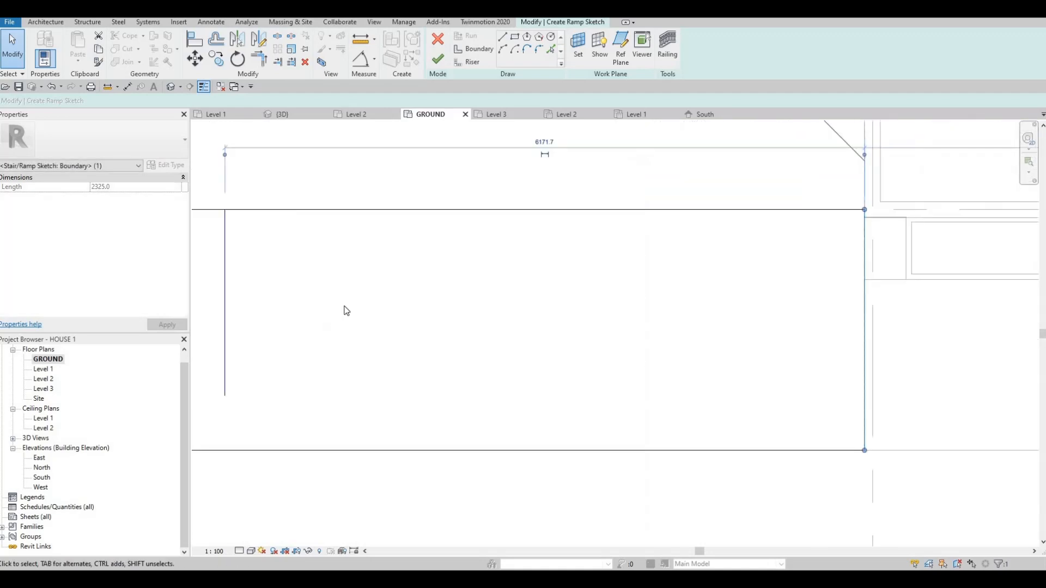
left_click(342, 354)
left_click_drag(342, 372, 342, 384)
key("Escape")
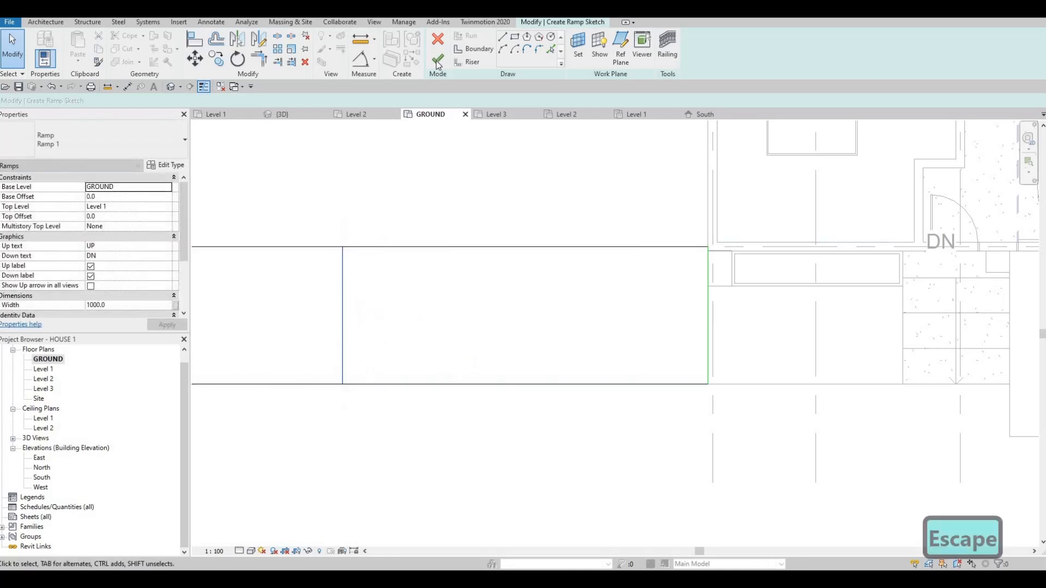
left_click(169, 89)
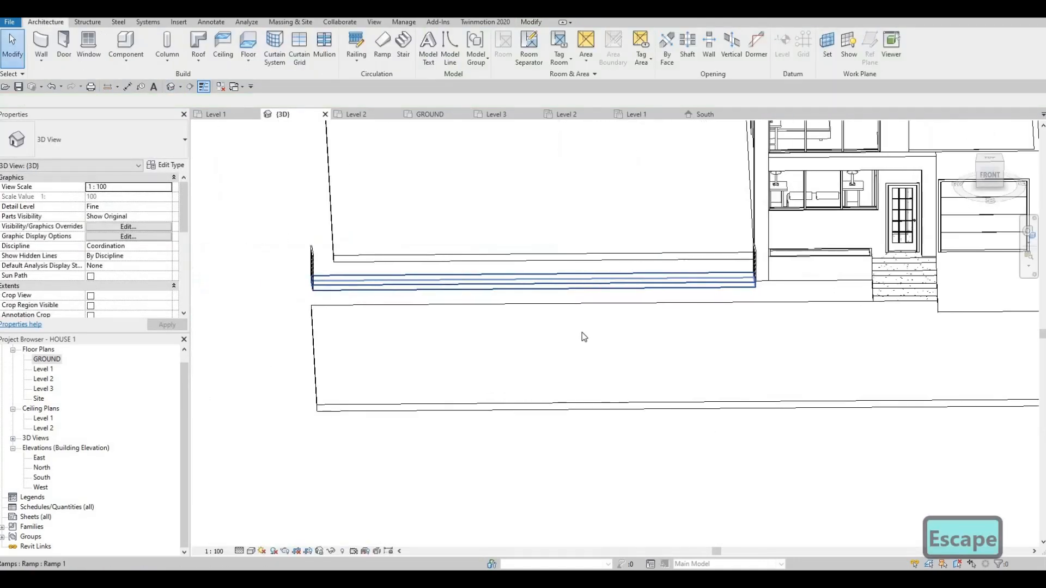
Step: Flip the direction of the new ramp opposite the garage in the GROUND plan
middle_click_drag(366, 373, 472, 380, "shift")
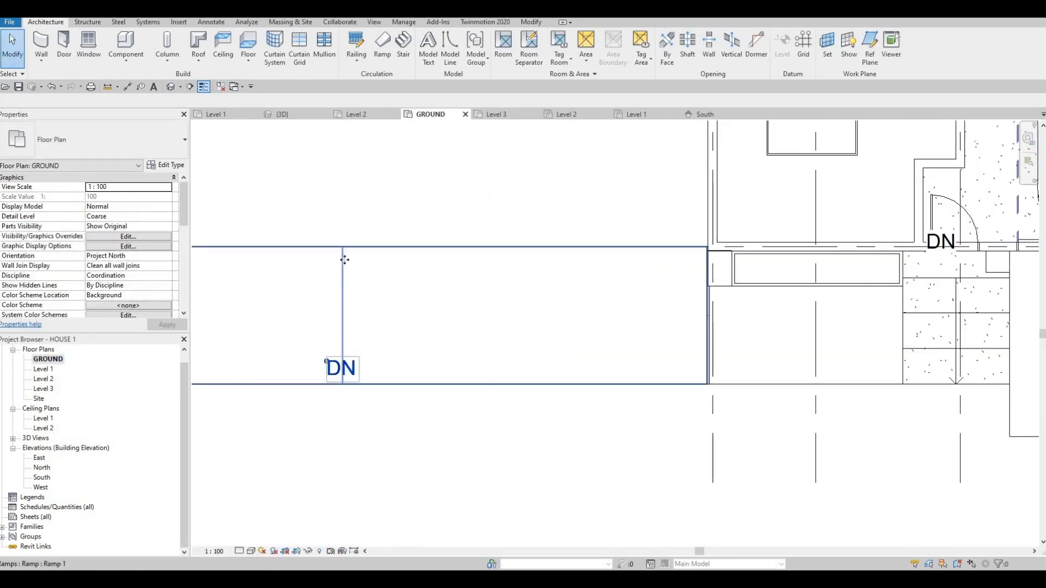
left_click(344, 247)
left_click(343, 245)
key("Escape")
key("Escape")
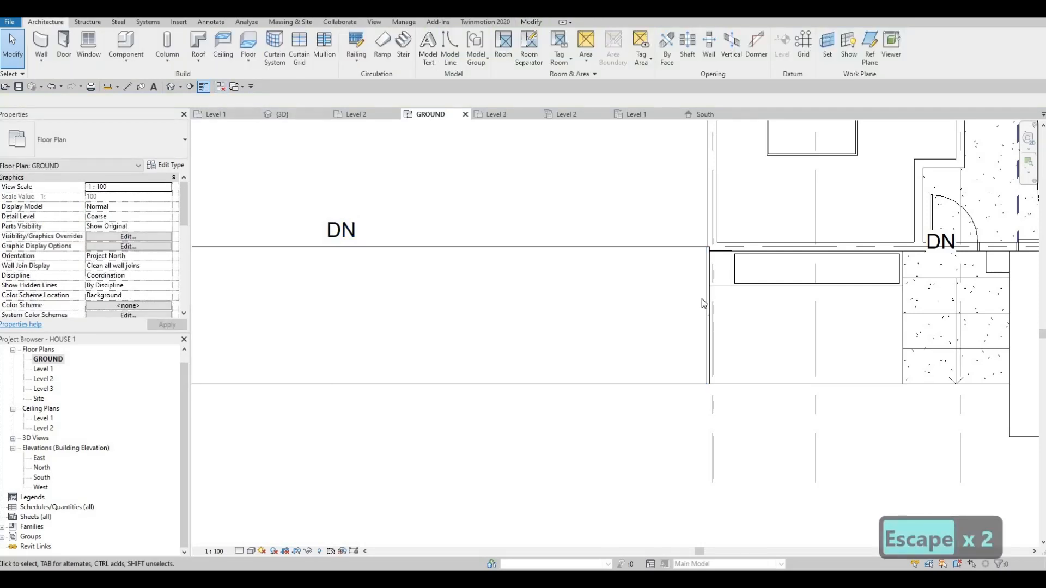
Step: Delete the 900mm Pipe railings from both ends of the new ramp in the 3D view
left_click(299, 111)
key("Escape")
left_click(755, 291)
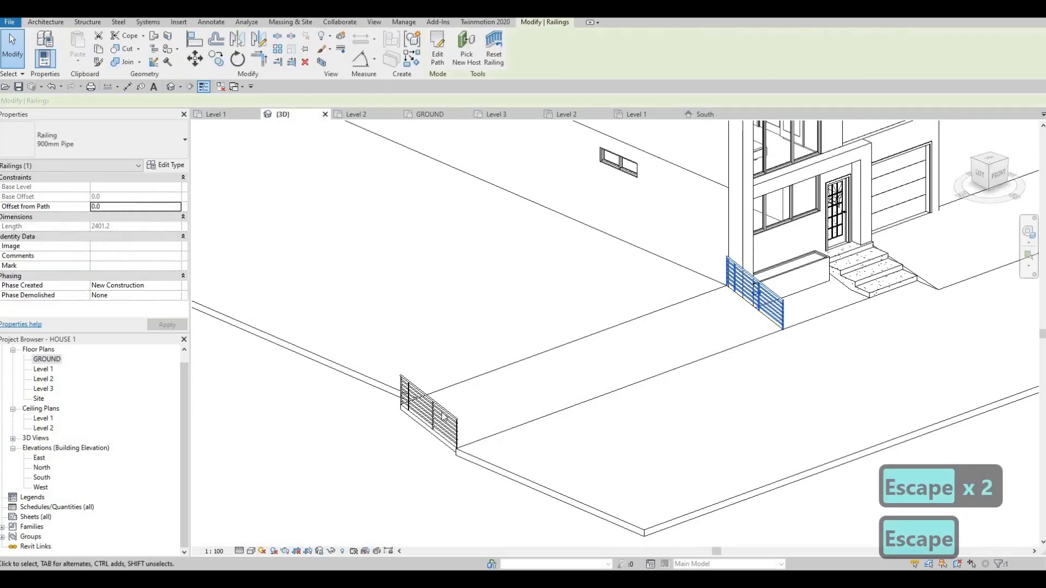
key("Delete")
left_click(444, 416)
key("Delete")
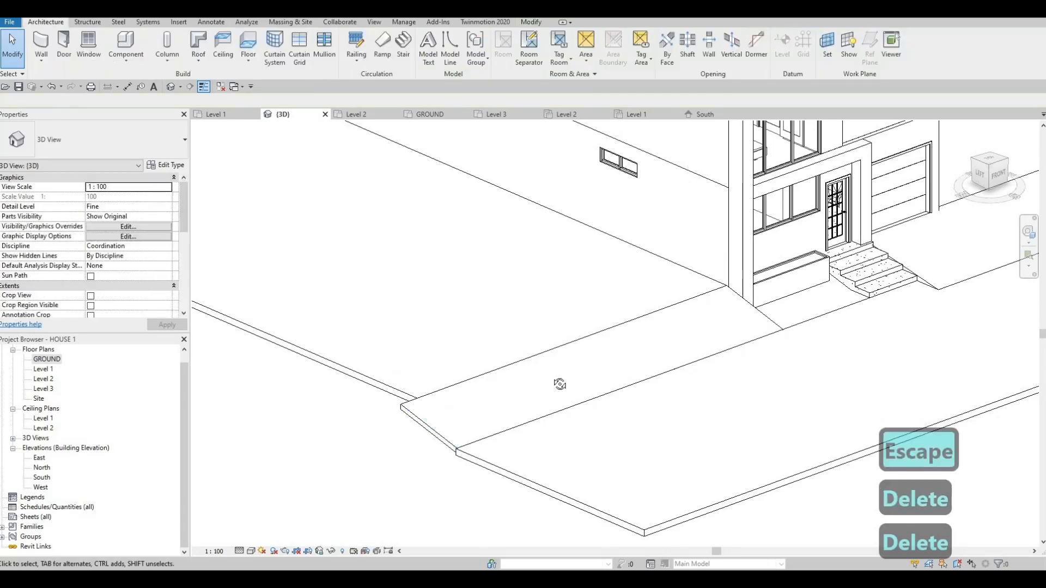
Step: Examine in 3D how the new ramp meets the slabs, the planter, the entrance steps and the garage ramp
middle_click_drag(412, 293, 558, 301, "shift")
scroll(629, 316, "up", 2)
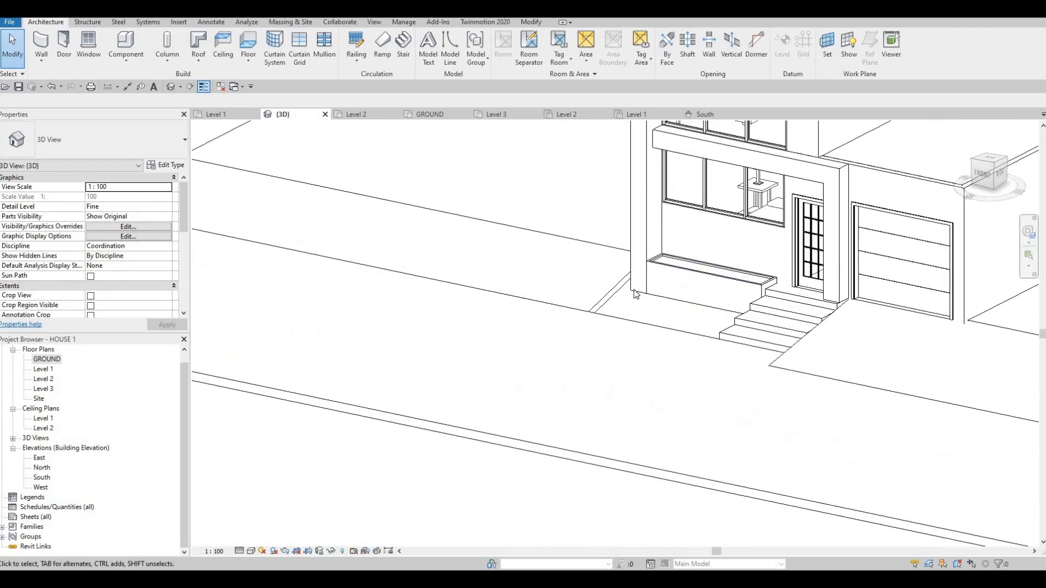
scroll(659, 335, "up", 1)
mouse_move(645, 335)
middle_mouse_down("shift")
mouse_move(660, 329)
mouse_move(631, 290)
mouse_move(670, 285)
mouse_move(685, 327)
mouse_move(670, 324)
mouse_move(701, 296)
mouse_move(629, 333)
mouse_move(647, 350)
middle_mouse_up("shift")
scroll(678, 333, "up", 2)
scroll(670, 324, "up", 2)
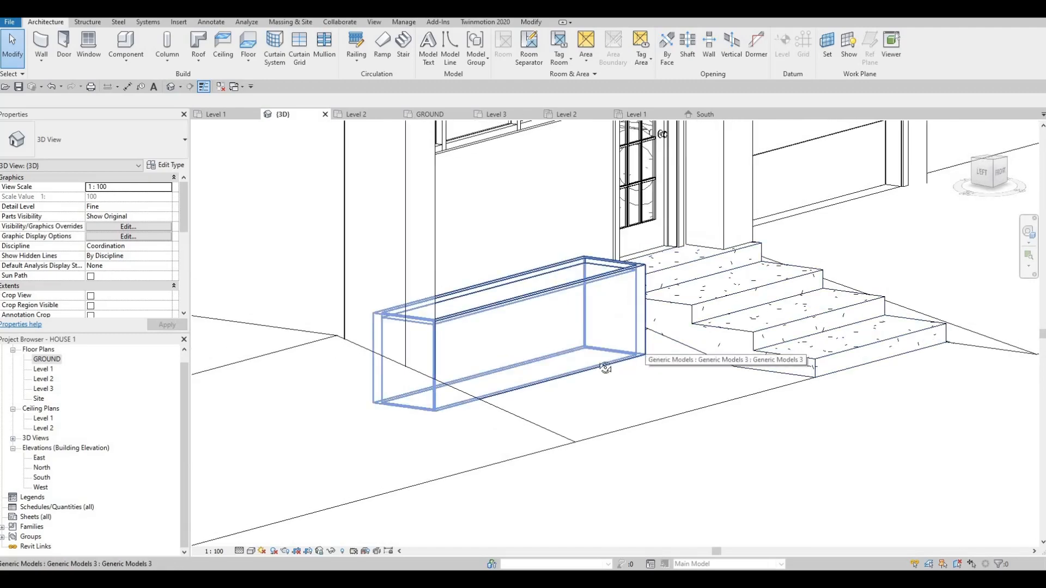
middle_click_drag(495, 382, 490, 306, "shift")
scroll(493, 309, "down", 4)
middle_click_drag(583, 365, 668, 327, "shift")
scroll(669, 329, "down", 1)
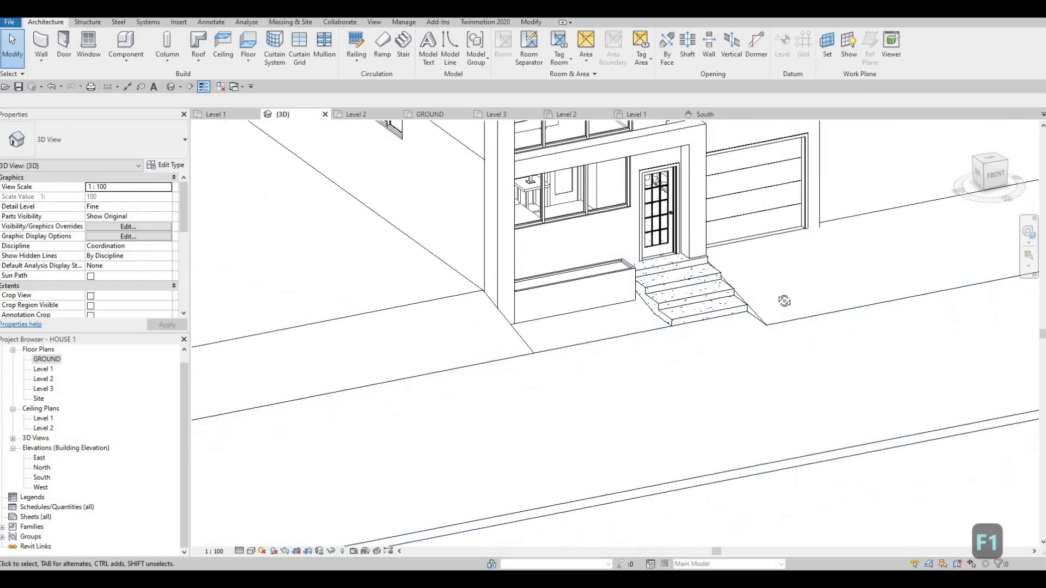
mouse_move(784, 299)
middle_mouse_down("shift")
mouse_move(758, 271)
mouse_move(750, 294)
mouse_move(659, 358)
mouse_move(685, 342)
middle_mouse_up("shift")
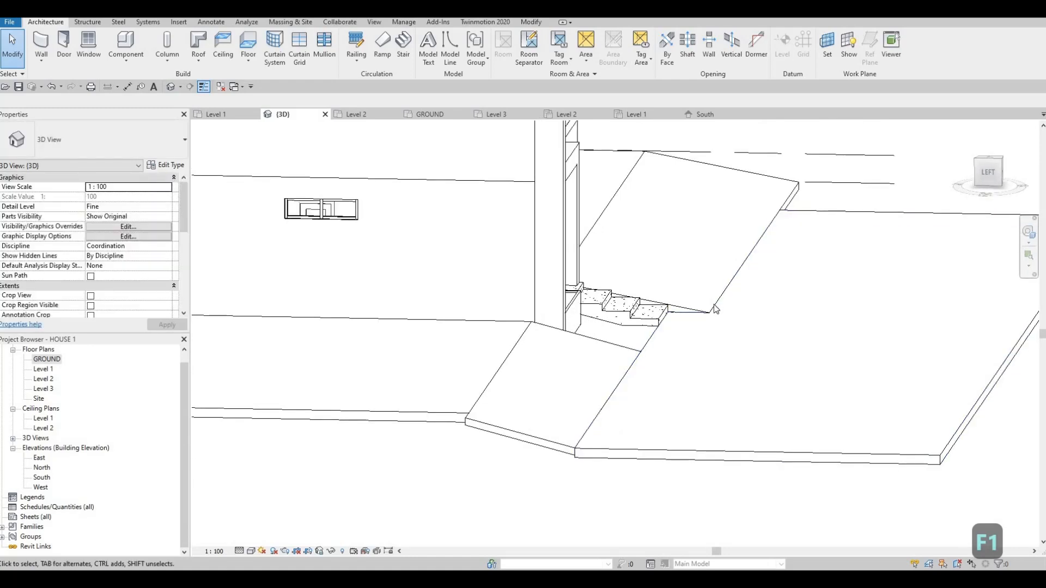
Step: Edit the new ramp's sketch in the GROUND plan, align its front riser with the garage ramp's front edge and finish the sketch
double_click(48, 360)
scroll(652, 362, "down", 4)
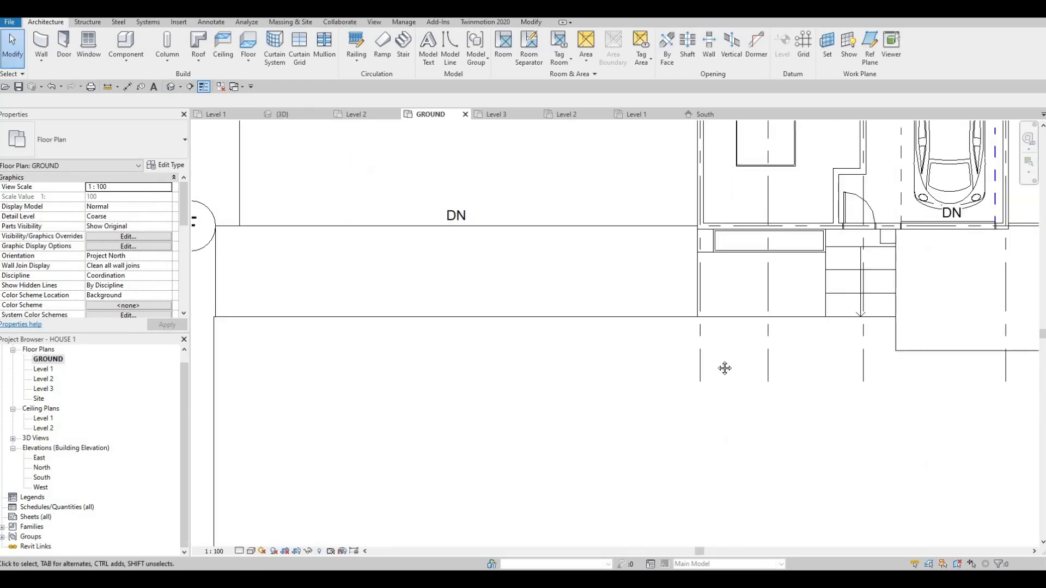
middle_click_drag(705, 308, 707, 272)
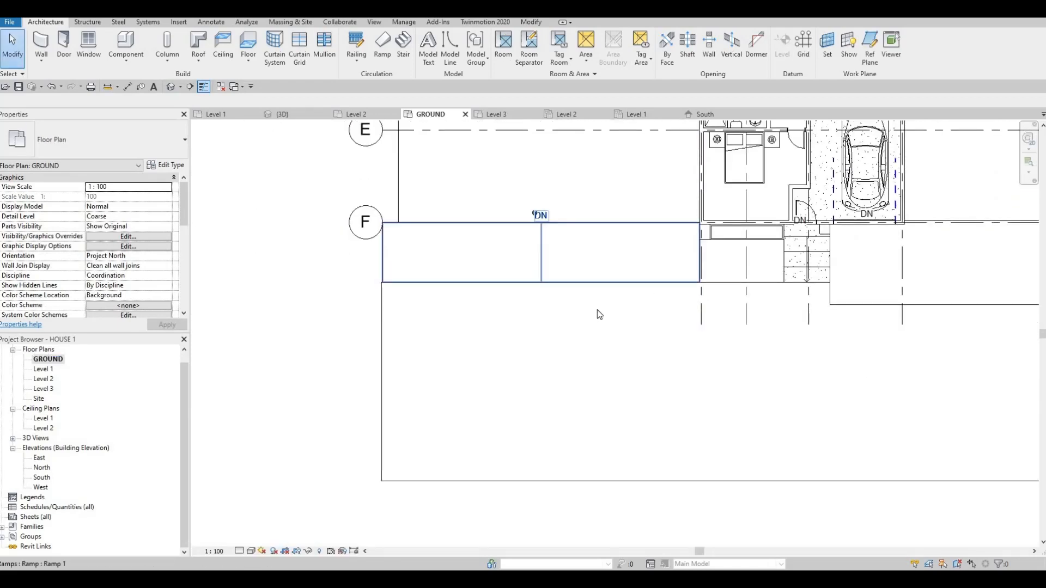
left_click(554, 294)
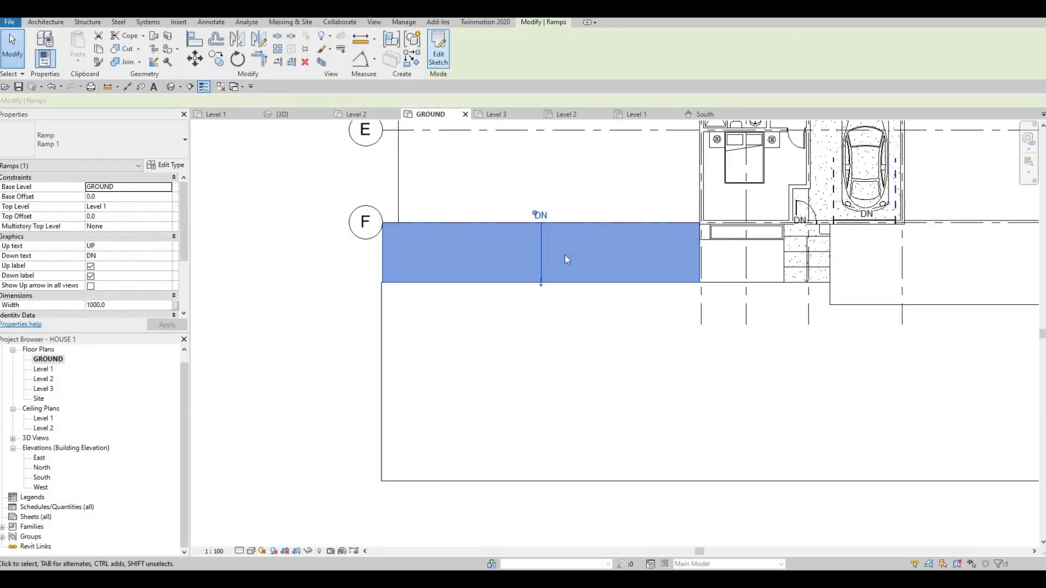
double_click(564, 275)
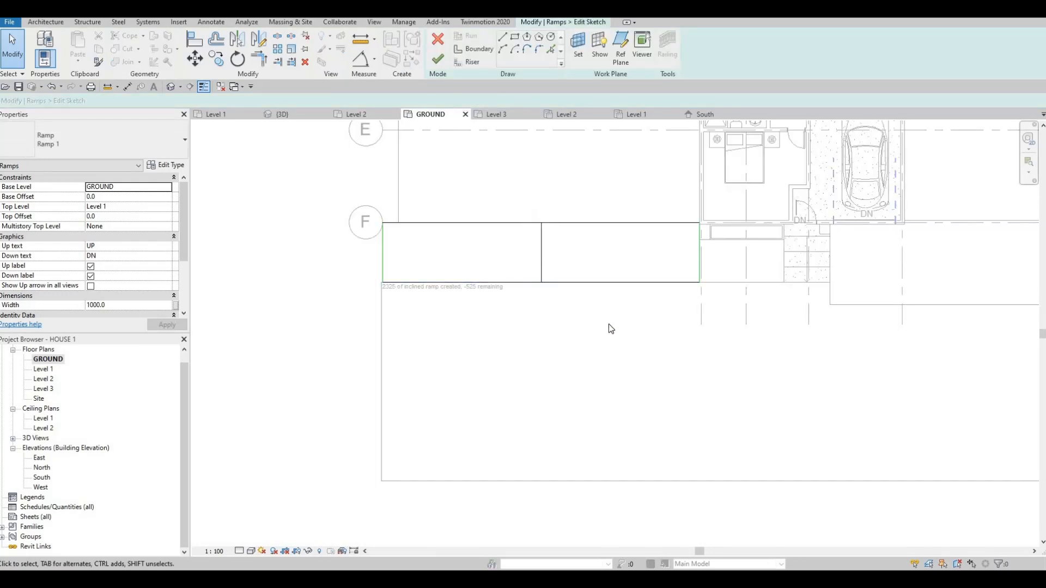
key("a")
key("l")
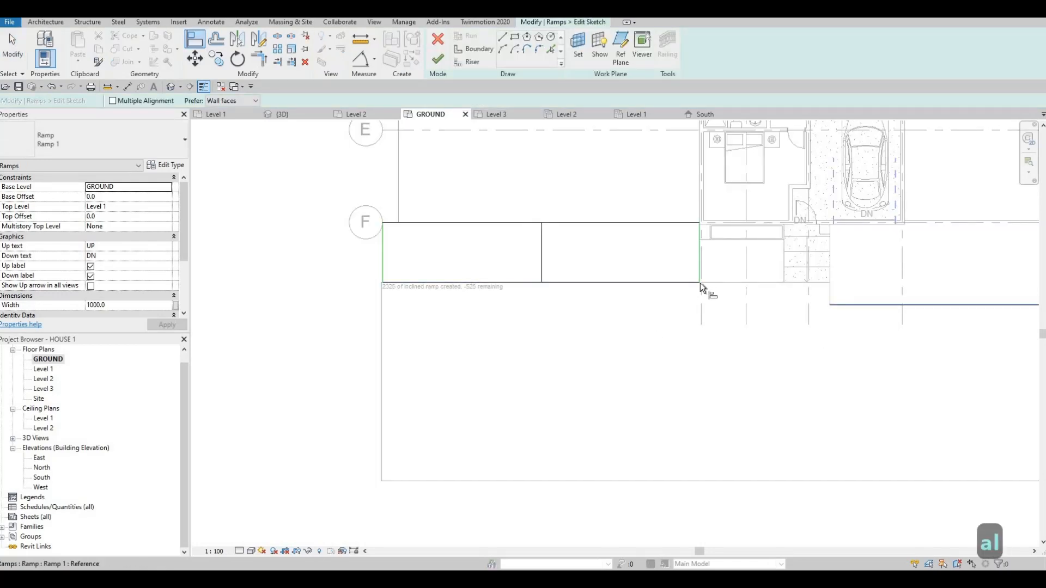
left_click(682, 282)
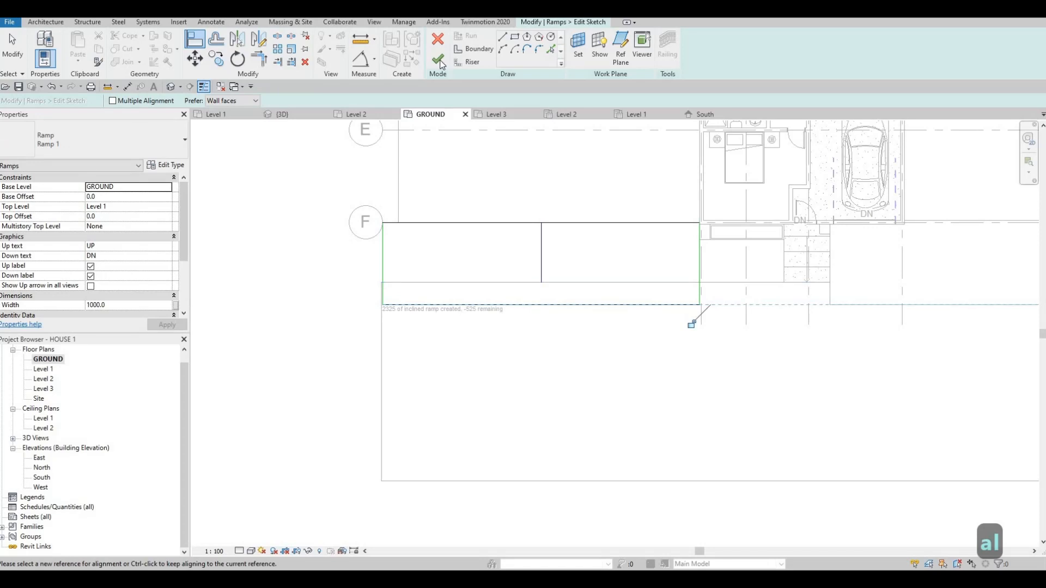
key("Escape")
key("Escape")
Step: Edit the FLOOR 9 slab's boundary and draw a rectangle about 12414 by 880 mm over the area the ramp overlaps
left_click(380, 336)
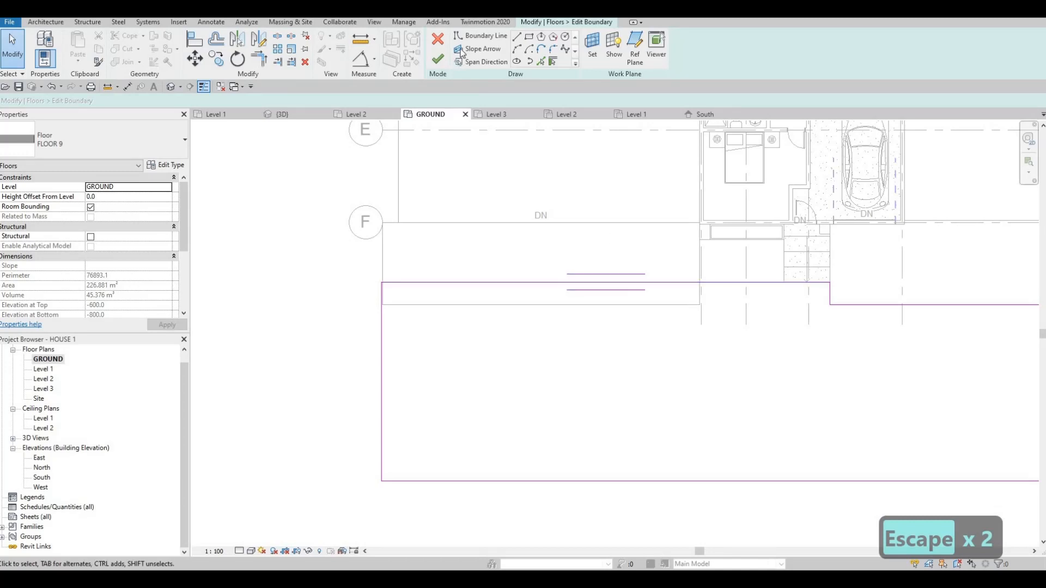
key("b")
key("l")
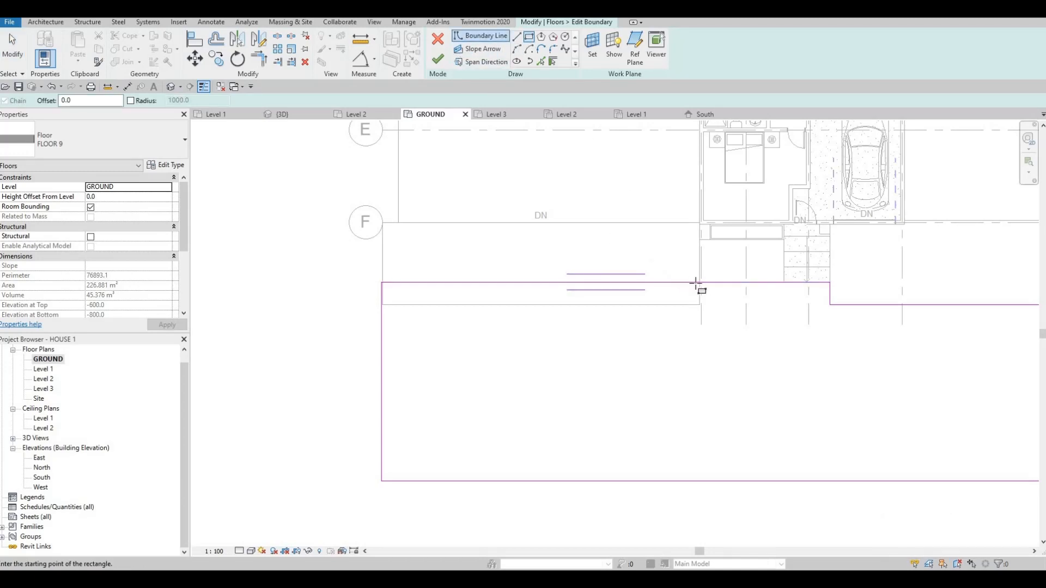
left_click(429, 293)
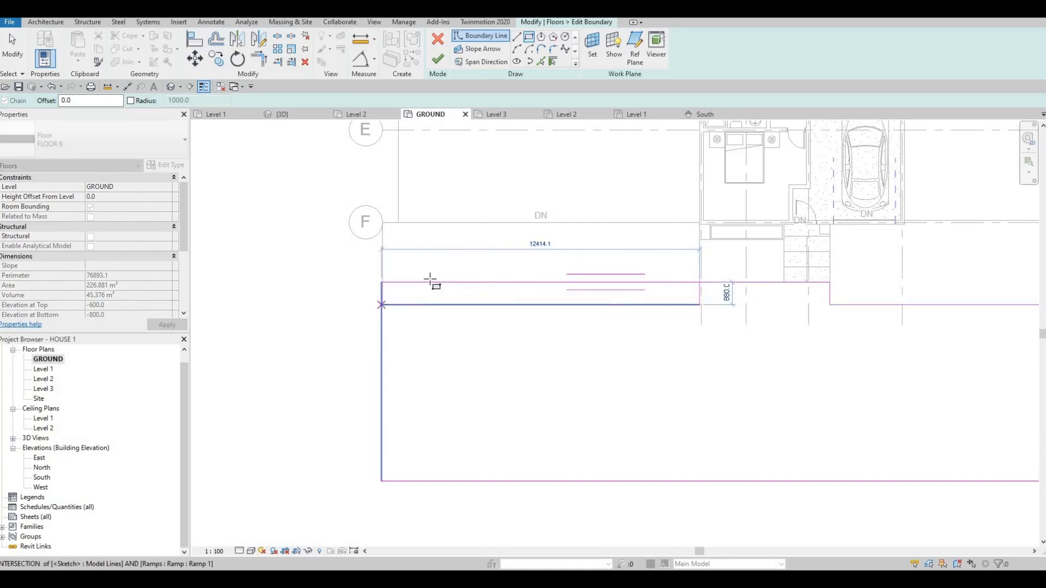
left_click(408, 303)
scroll(409, 305, "up", 2)
key("Escape")
key("Escape")
key("Escape")
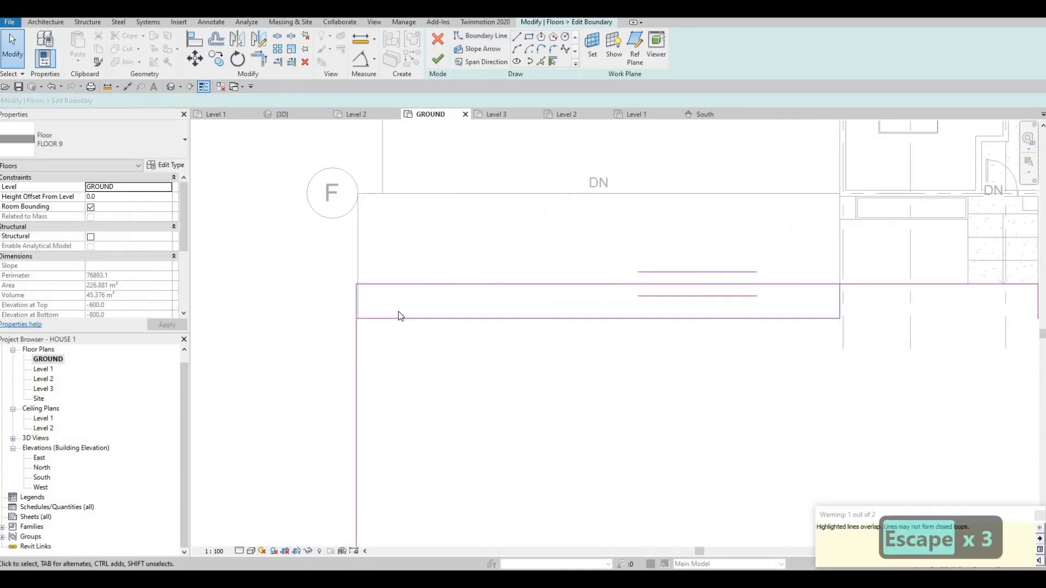
Step: Trim the FLOOR 9 outline into corners with the rectangle's front edge and its short edge beside the house
key("t")
key("r")
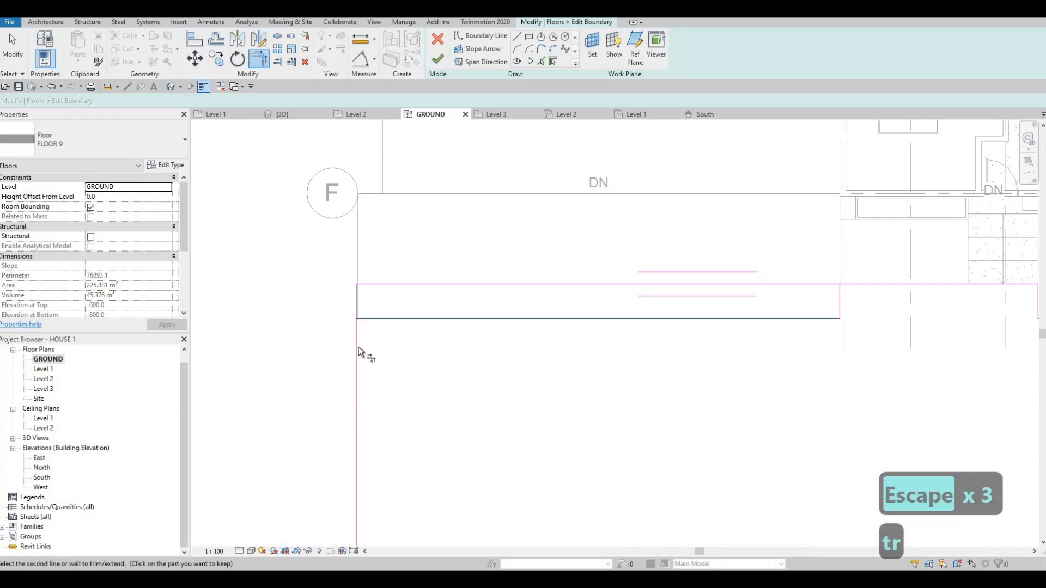
left_click(357, 349)
left_click(775, 320)
left_click(793, 318)
left_click(840, 296)
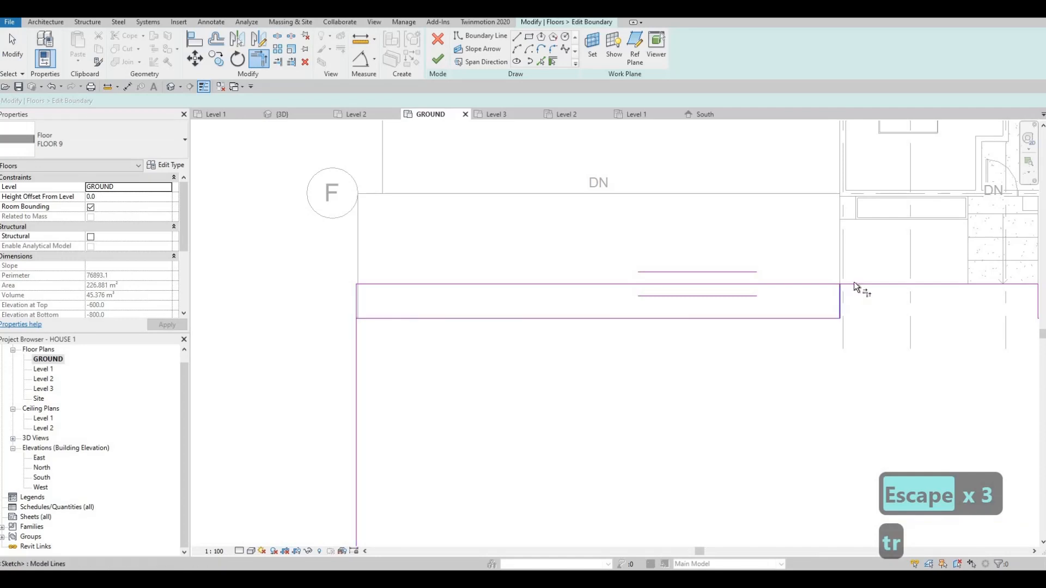
left_click(854, 283)
left_click(835, 297)
key("Escape")
key("Escape")
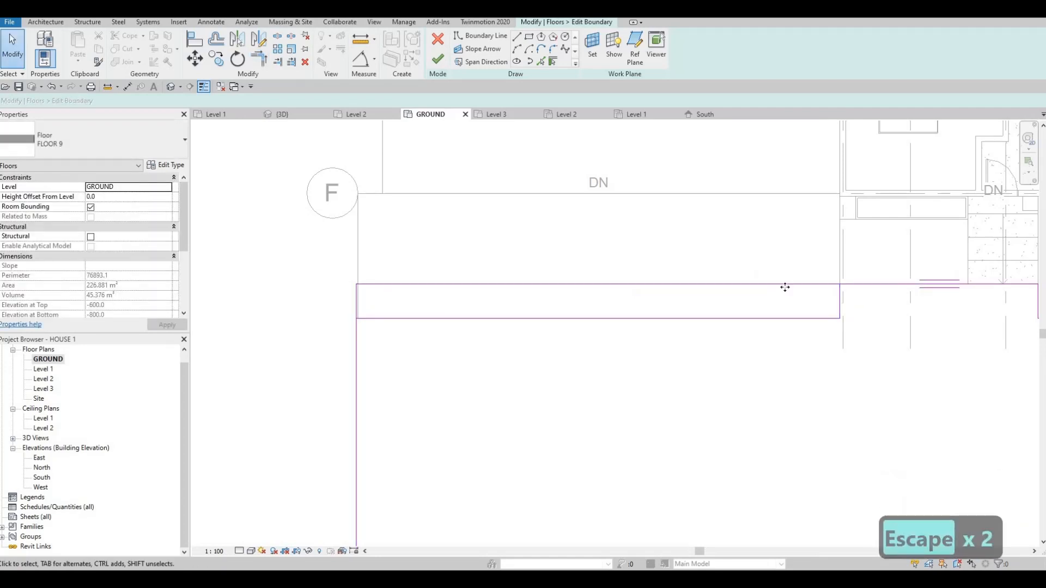
Step: Delete the rectangle's leftover back and outer end lines, finish the FLOOR 9 boundary and show the result in 3D
left_click(782, 287)
key("Delete")
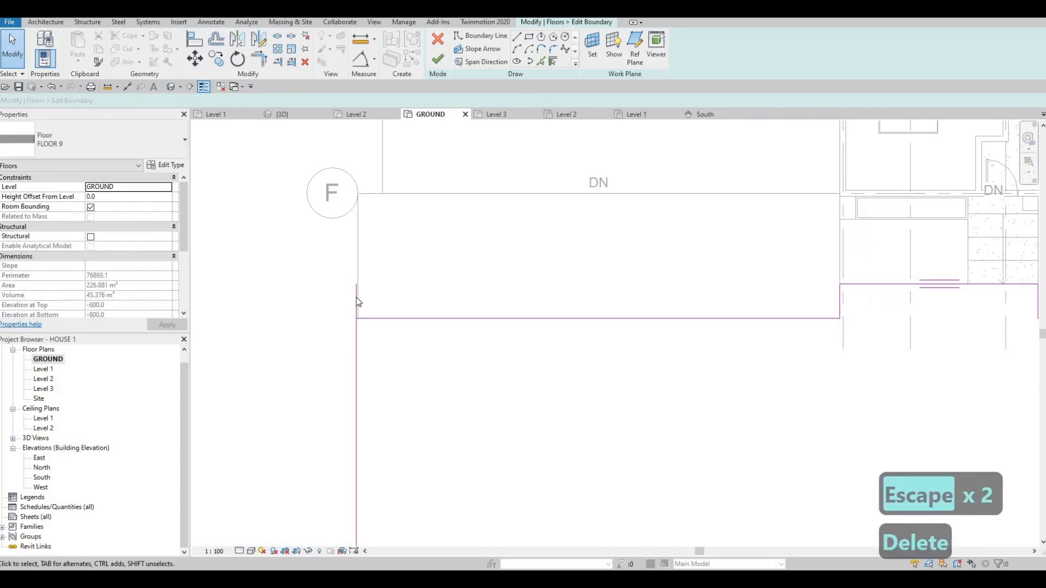
key("Delete")
left_click(839, 300)
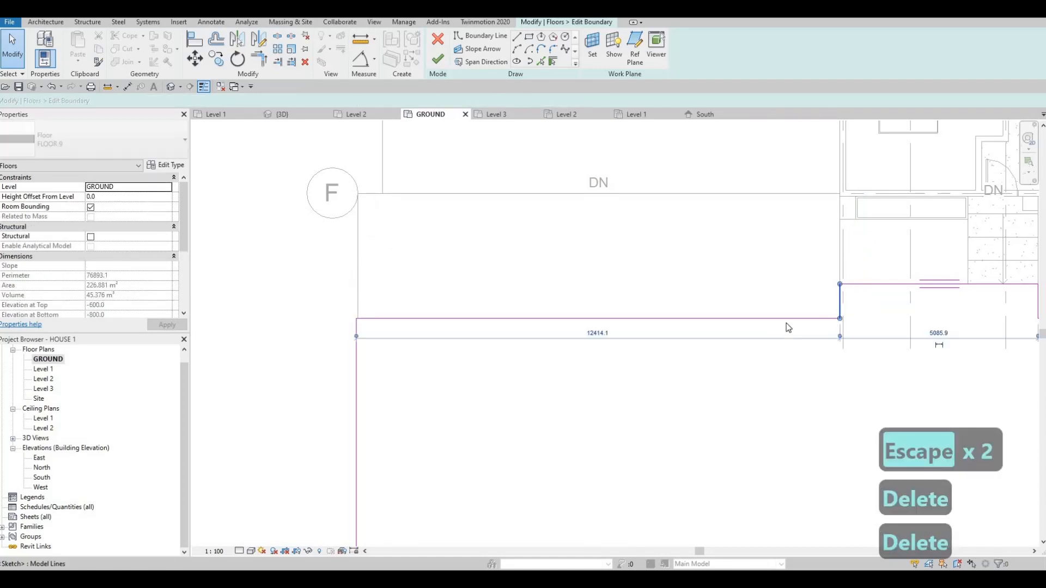
key("Delete")
key("ctrl+z")
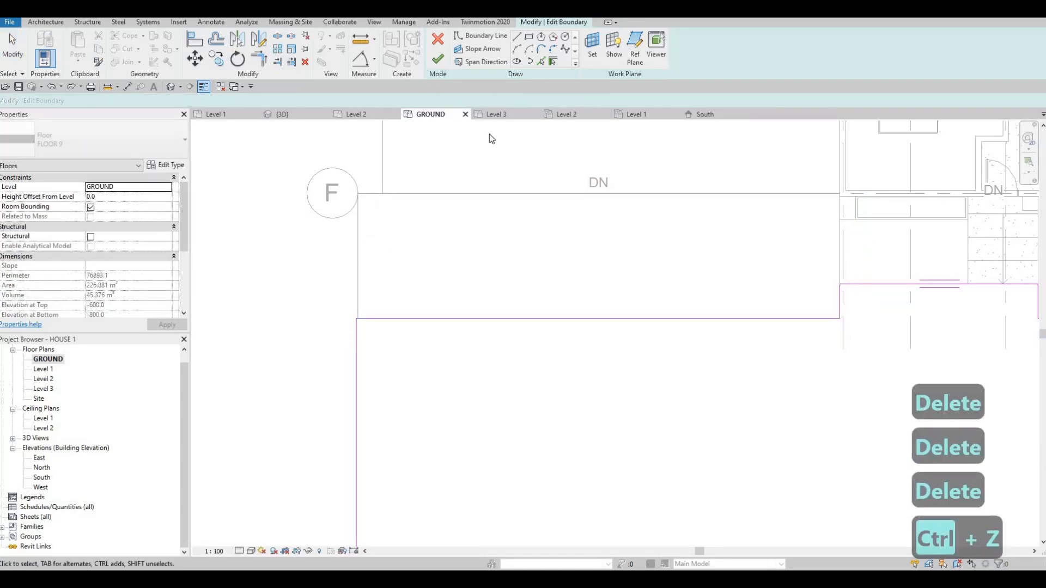
key("Escape")
key("Escape")
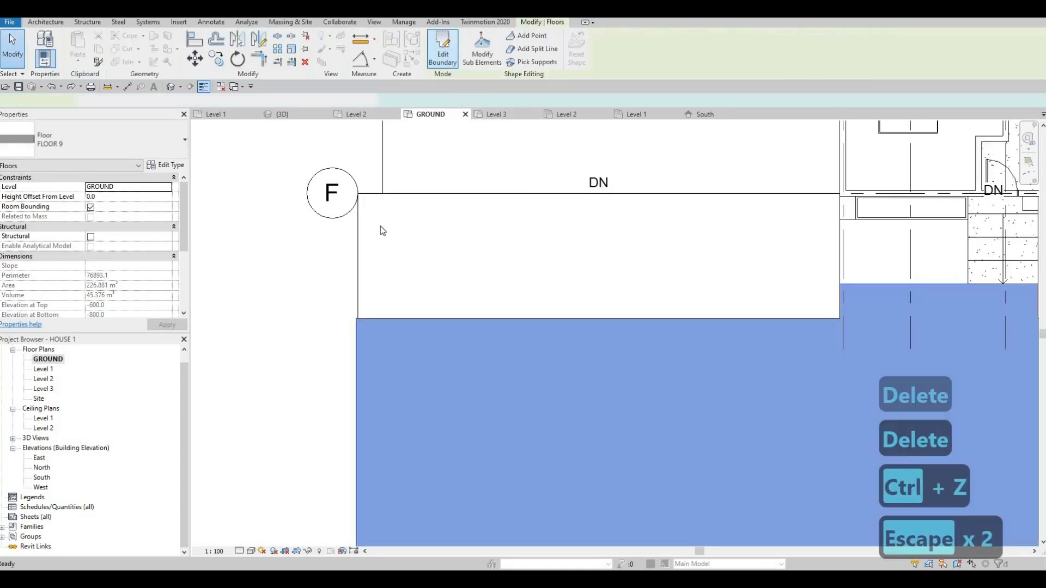
key("Escape")
key("Escape")
scroll(555, 278, "down", 2)
mouse_move(754, 338)
middle_mouse_down()
mouse_move(553, 298)
mouse_move(552, 323)
mouse_move(468, 348)
mouse_move(541, 374)
mouse_move(602, 315)
mouse_move(583, 314)
mouse_move(597, 314)
middle_mouse_up()
left_click(171, 90)
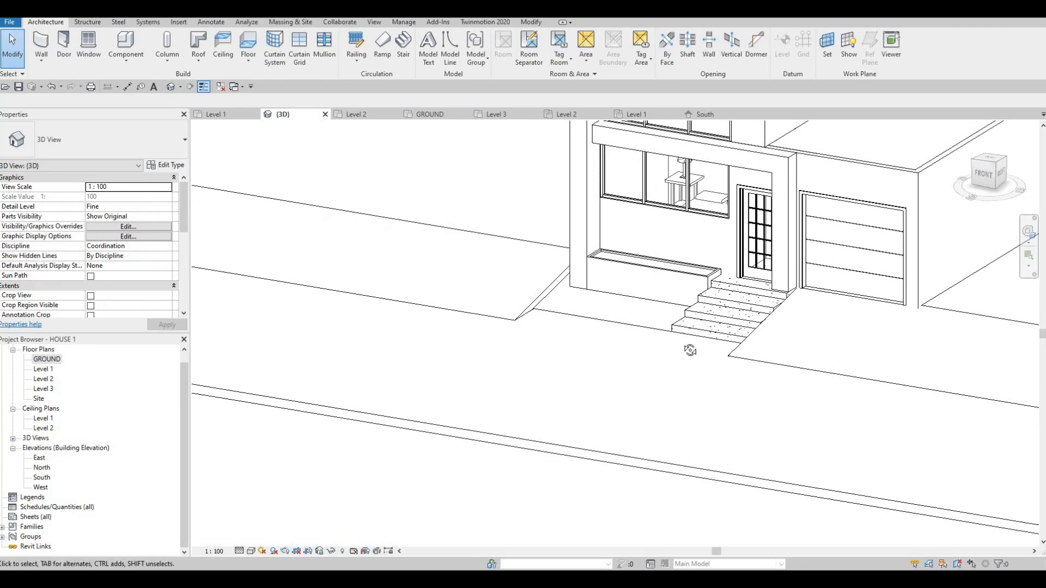
middle_click_drag(690, 350, 547, 294, "shift")
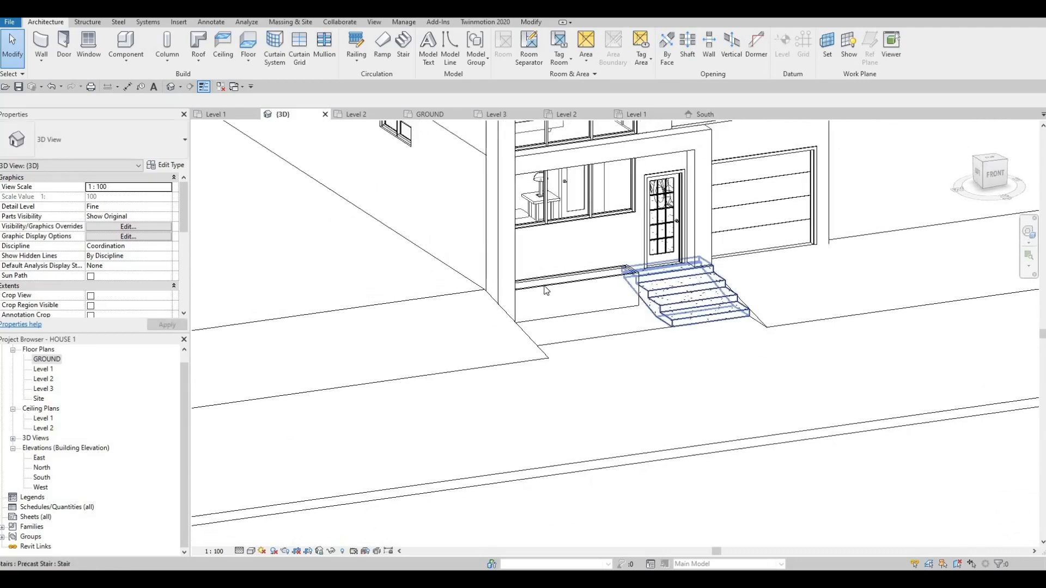
Step: Create a FLOOR 4 slab on GROUND about 1653 mm deep, from the planter's front to the FLOOR 9 edge beside the entrance steps, and show it in 3D
double_click(46, 360)
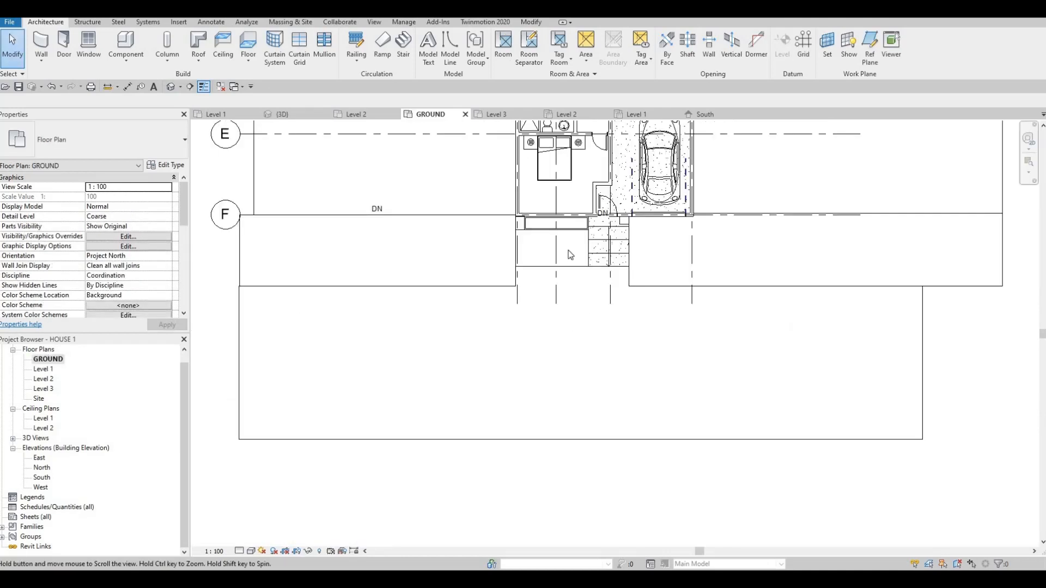
middle_click_drag(568, 250, 560, 272)
scroll(560, 271, "up", 2)
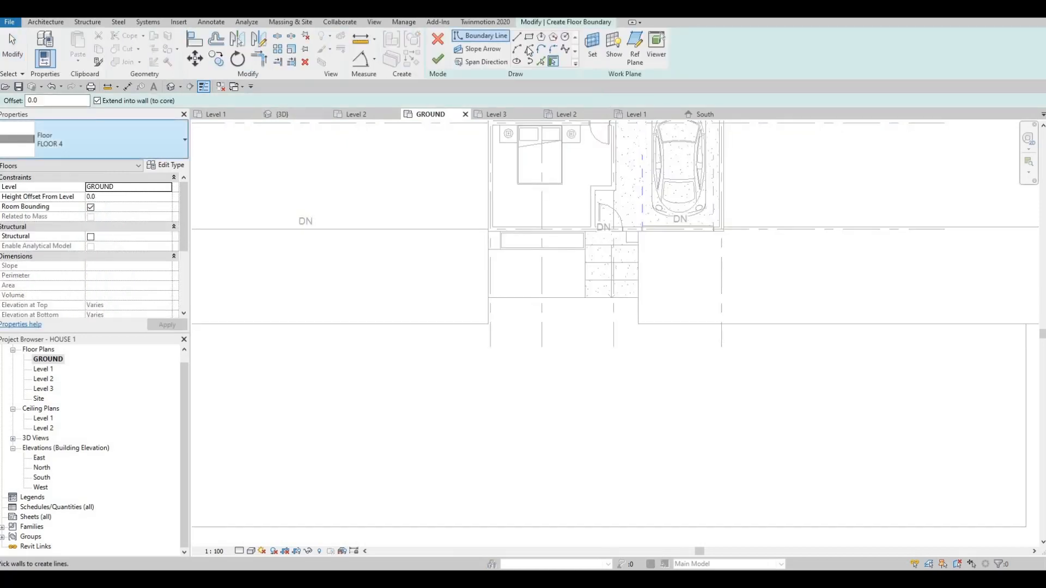
left_click(528, 37)
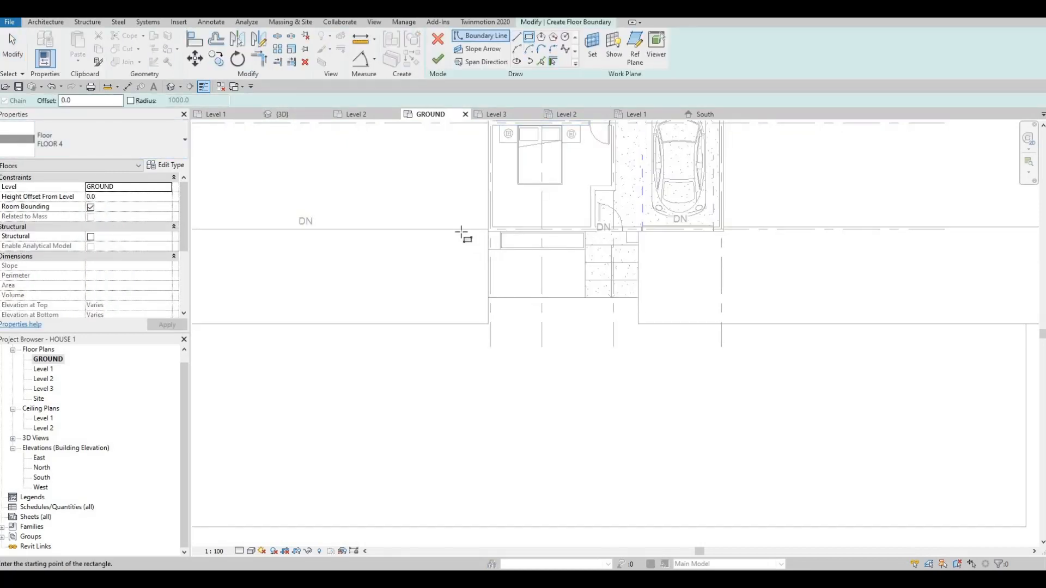
scroll(461, 229, "up", 4)
left_click(459, 220)
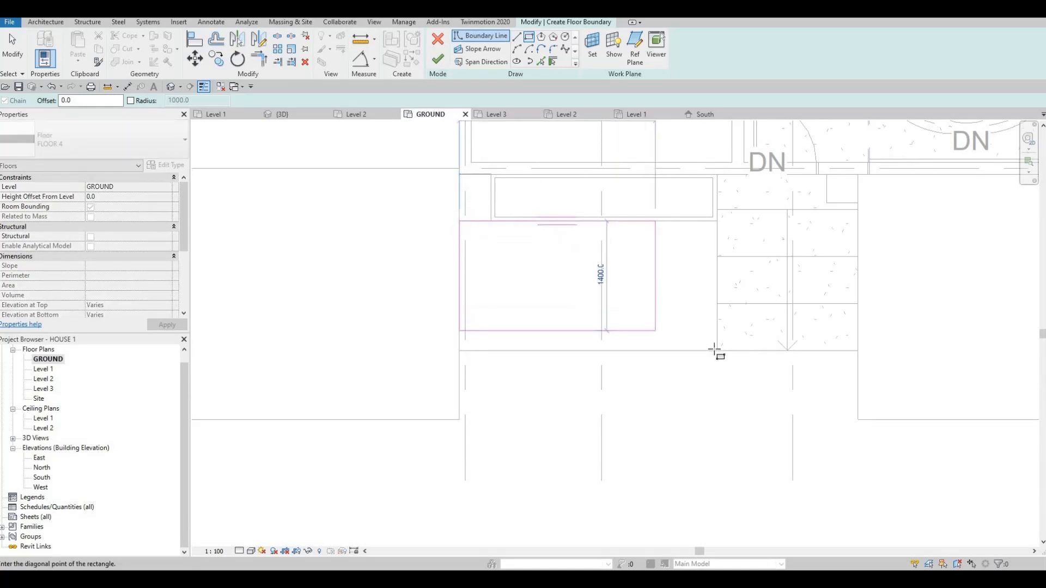
left_click(717, 351)
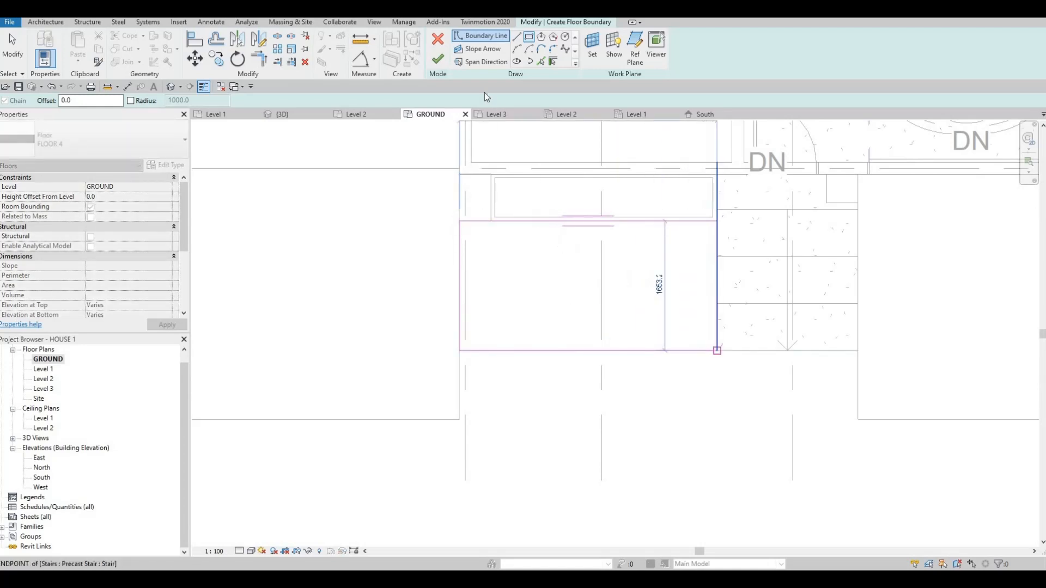
left_click(438, 59)
key("Escape")
key("Escape")
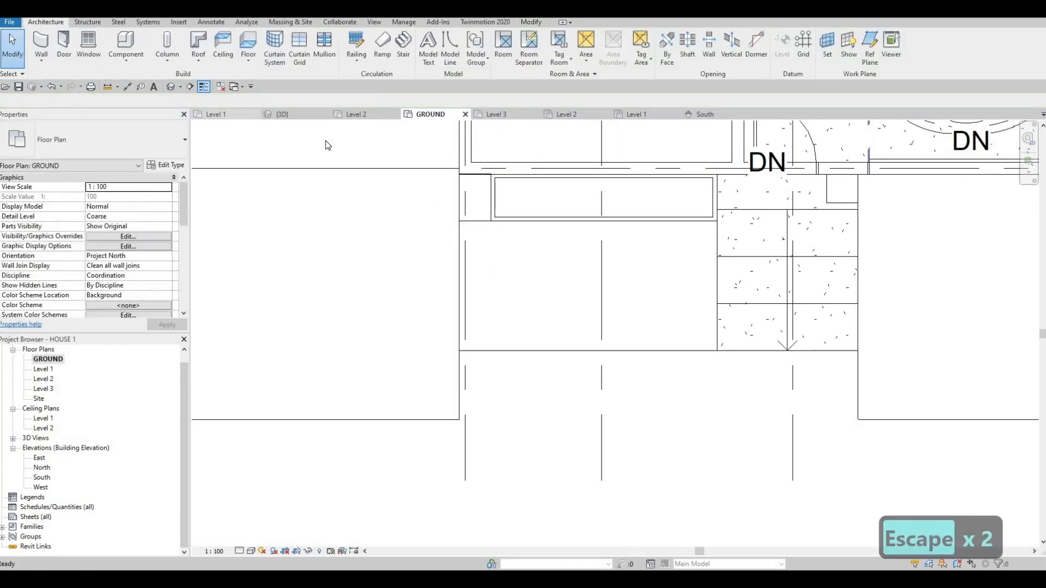
left_click(288, 115)
middle_click_drag(312, 235, 521, 268, "shift")
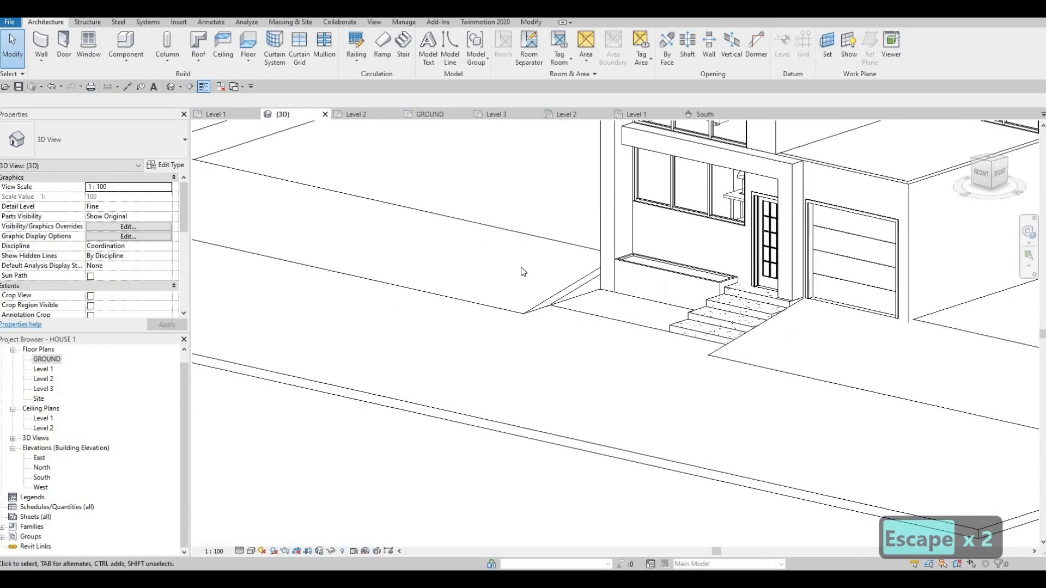
scroll(522, 272, "up", 3)
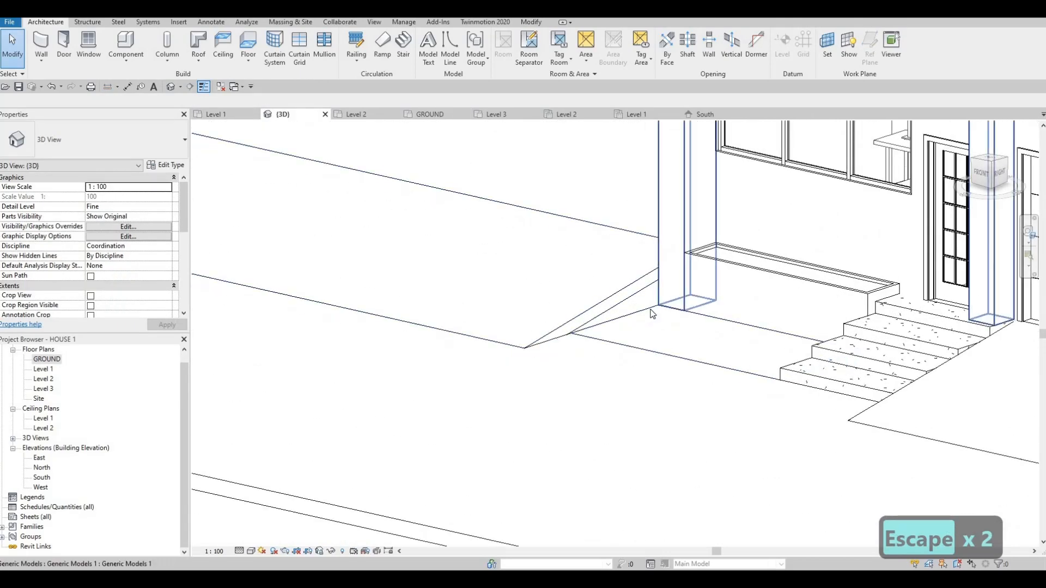
Step: Activate shape editing on the FLOOR 4 slab between the ramp and the entrance steps
left_click(659, 311)
key("Escape")
left_click(651, 311)
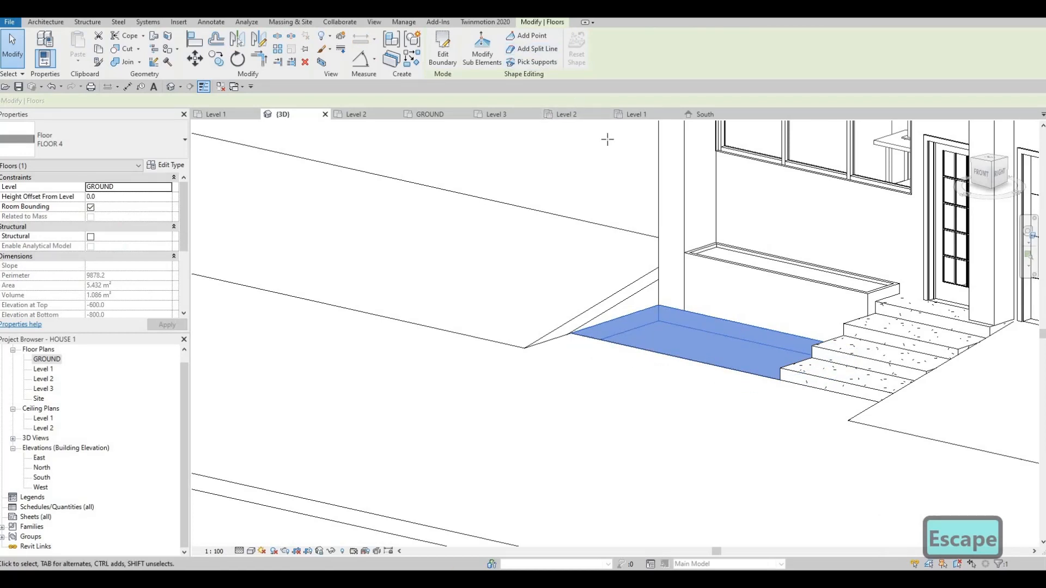
left_click(527, 36)
scroll(656, 311, "up", 2)
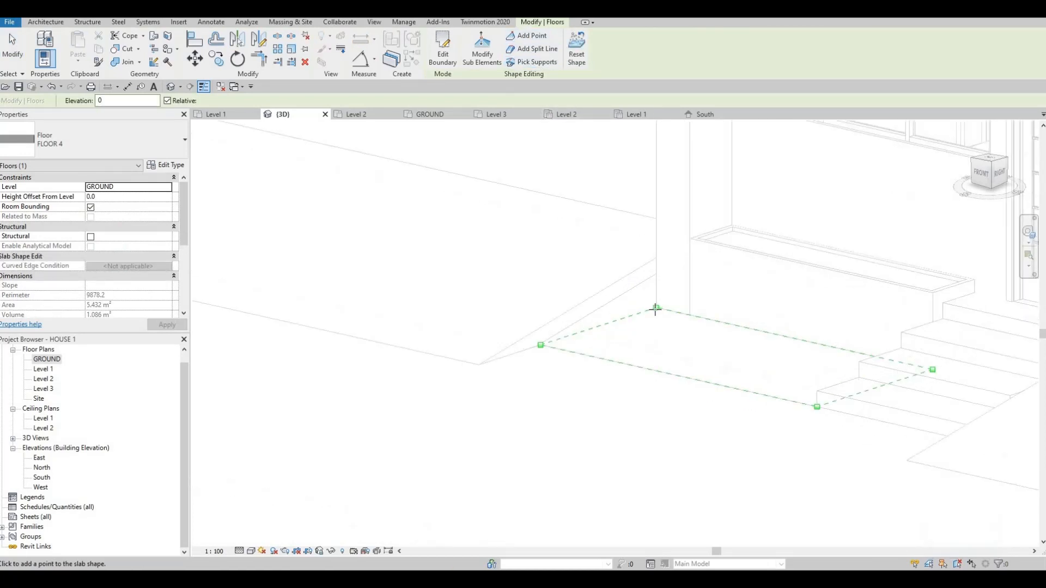
key("Escape")
key("Escape")
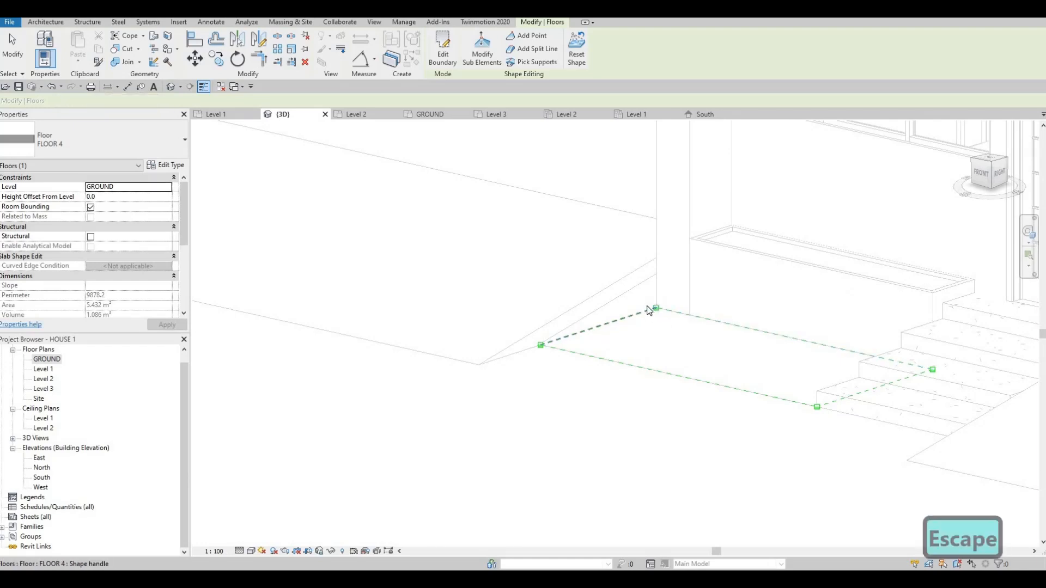
Step: Raise the FLOOR 4 slab's rear corner point at the column to 322 mm, onto the ramp's lower edge
left_click(657, 307)
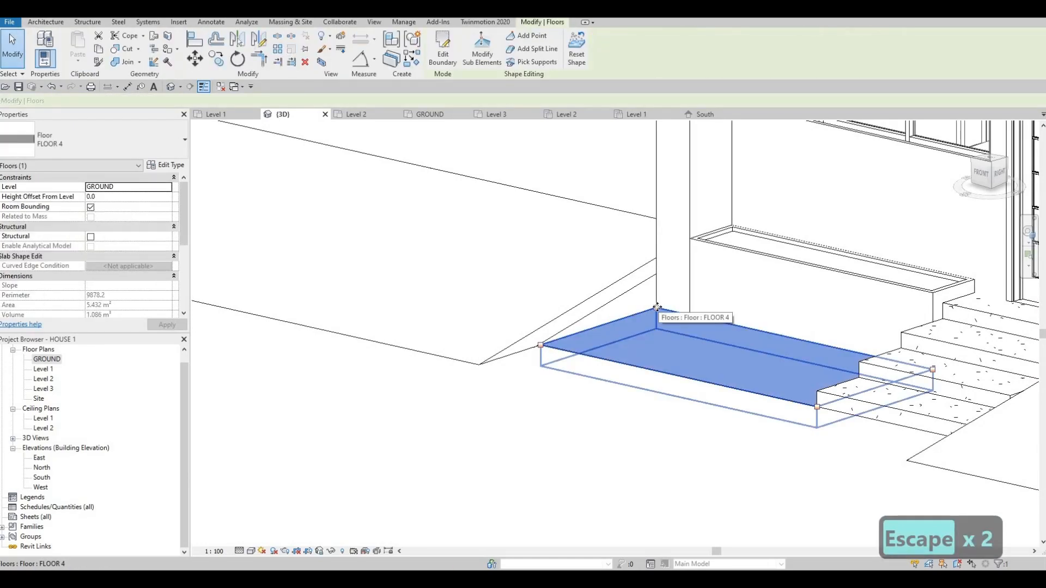
scroll(657, 308, "up", 2)
scroll(656, 308, "up", 3)
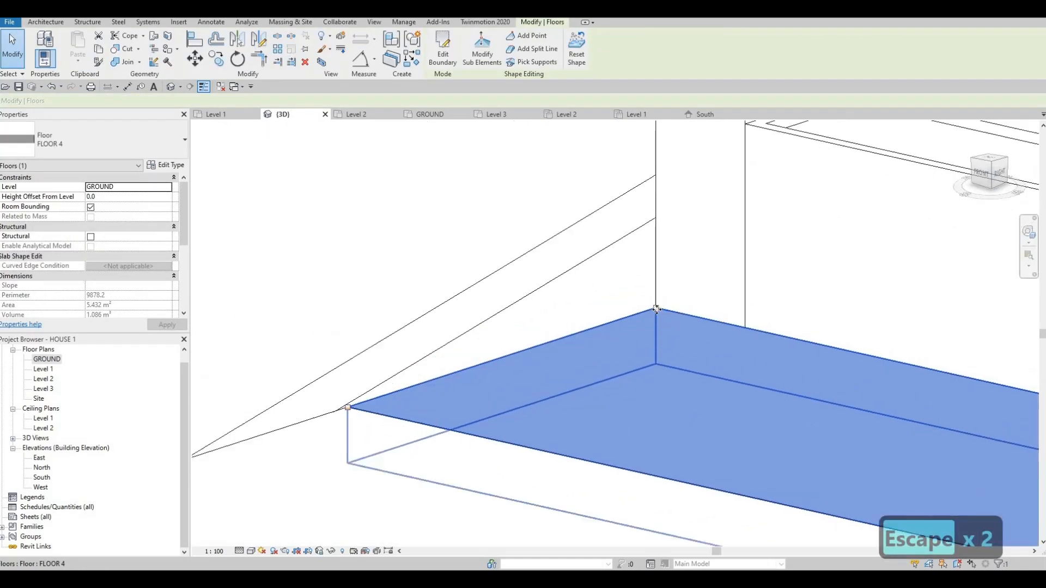
key("Tab")
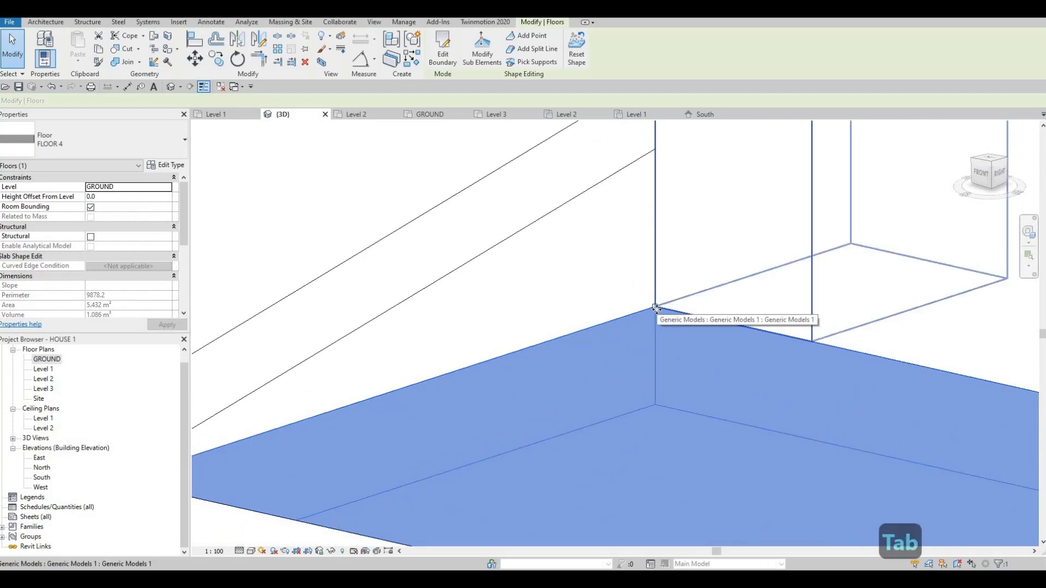
left_click(656, 309)
key("Escape")
left_click(656, 309)
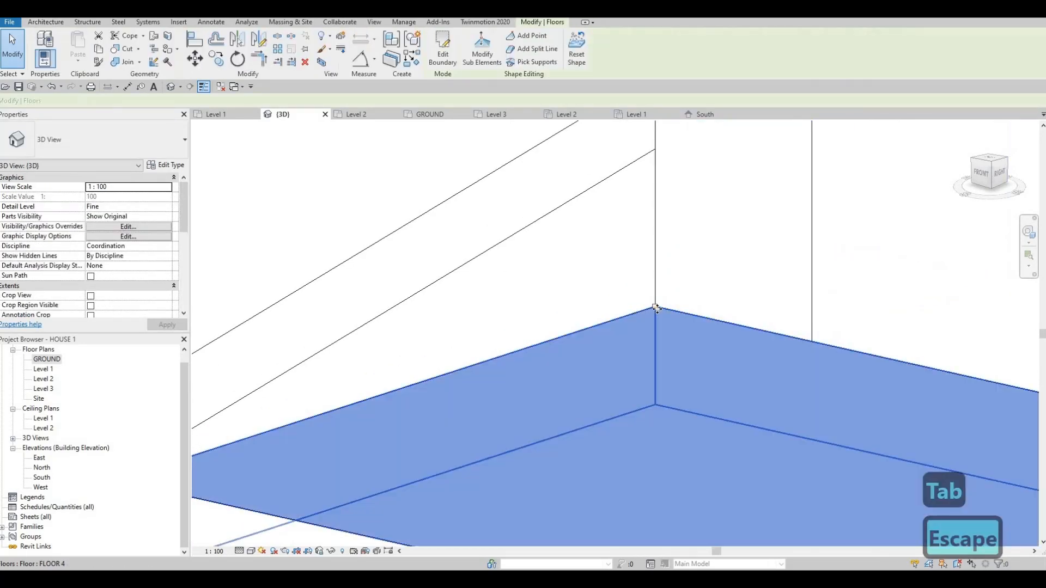
key("Tab")
key("Tab")
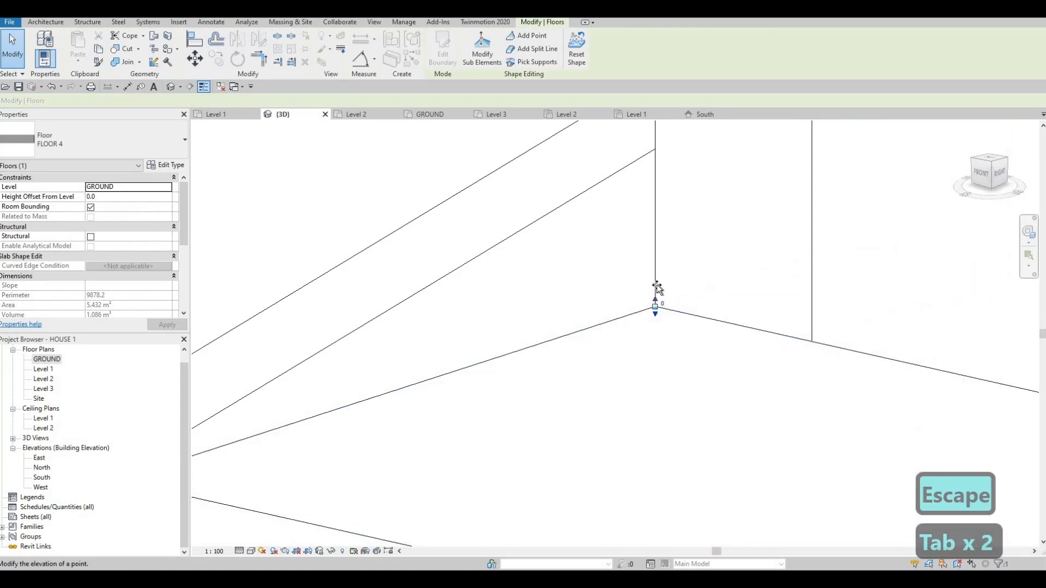
left_click_drag(656, 287, 659, 244)
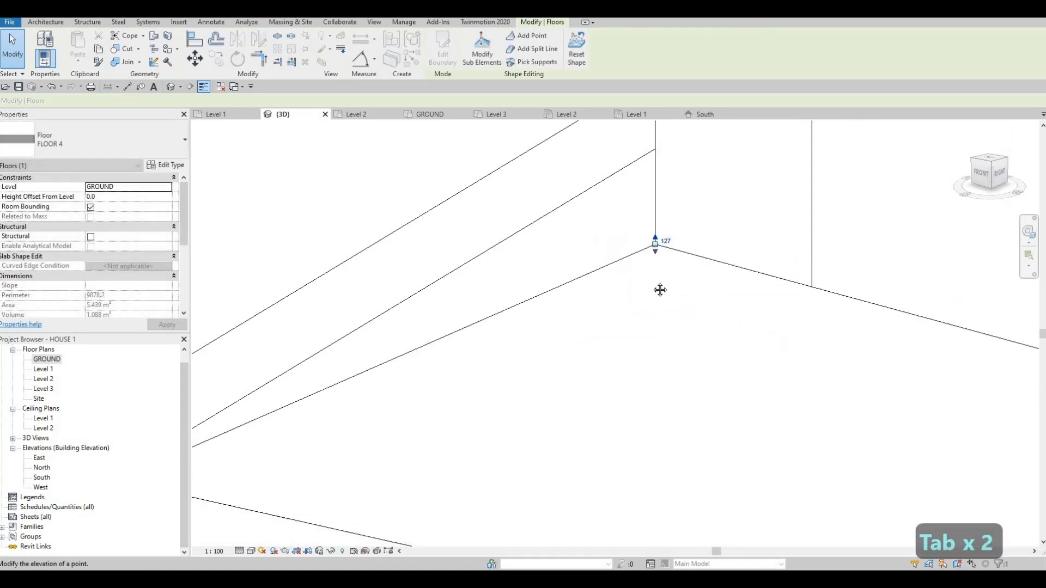
scroll(654, 321, "down", 2)
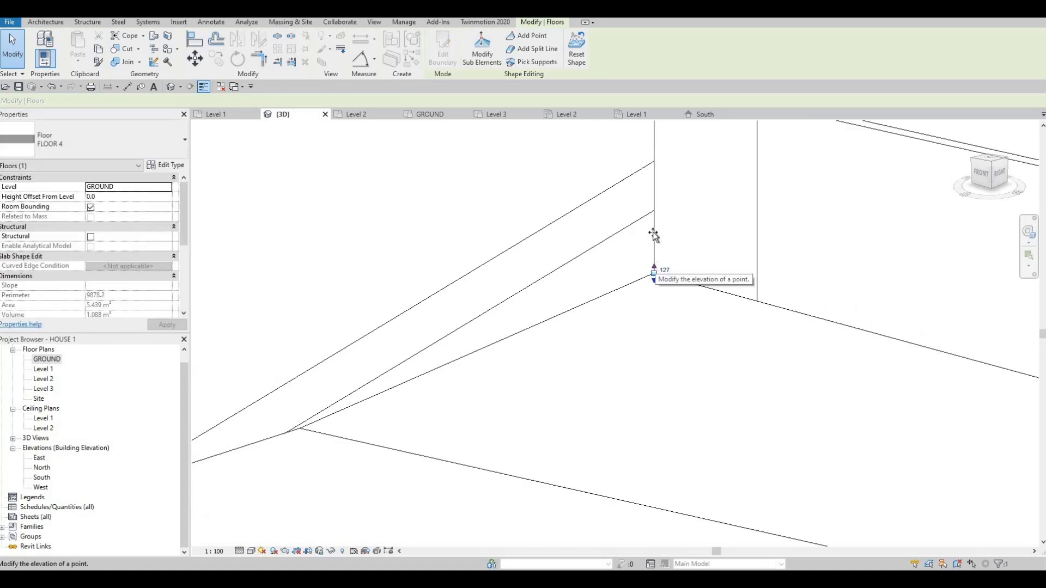
left_click_drag(652, 209, 654, 211)
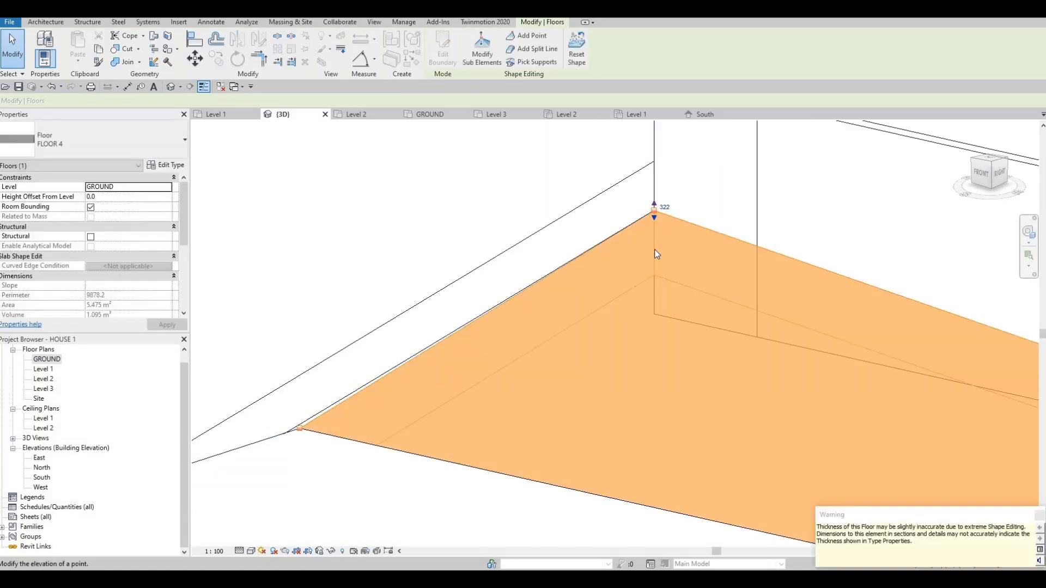
key("Escape")
key("Escape")
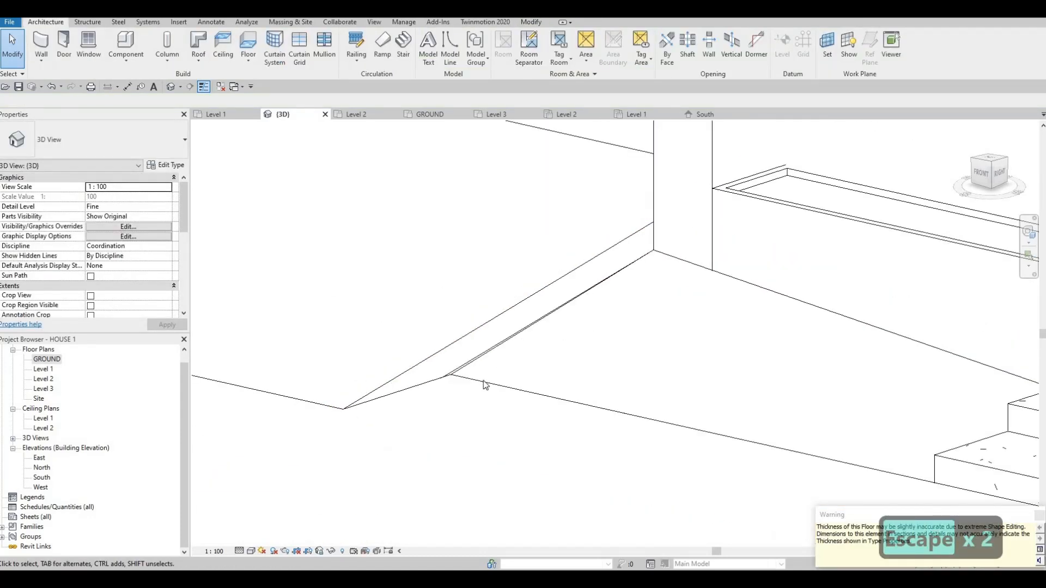
scroll(676, 250, "up", 2)
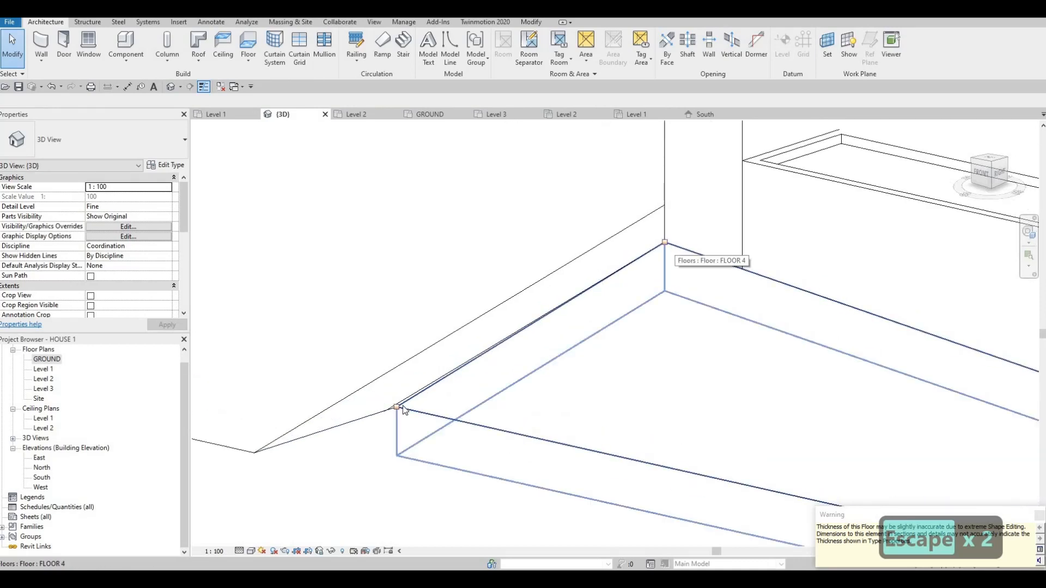
scroll(400, 410, "up", 3)
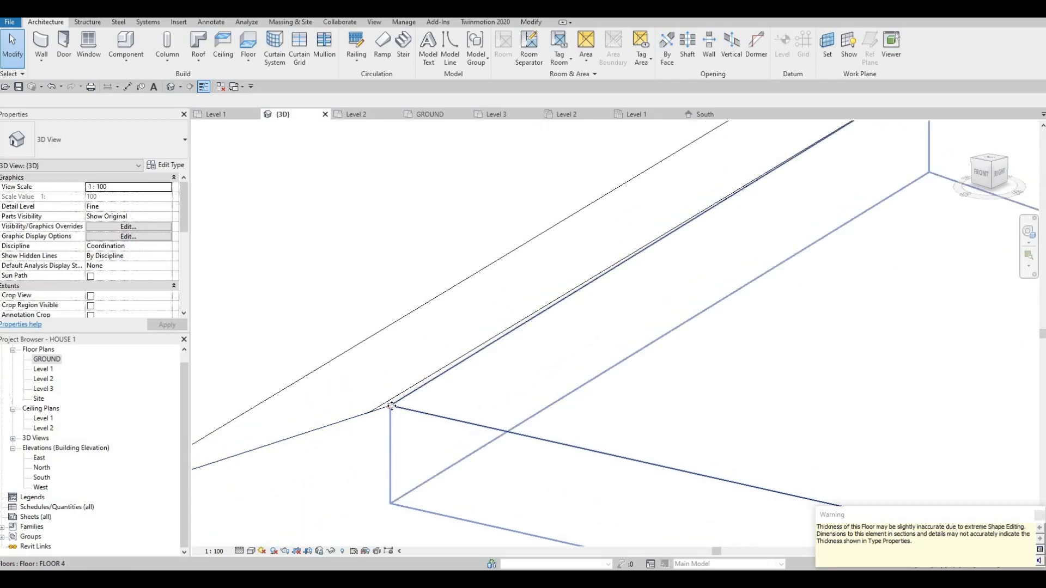
left_click(391, 408)
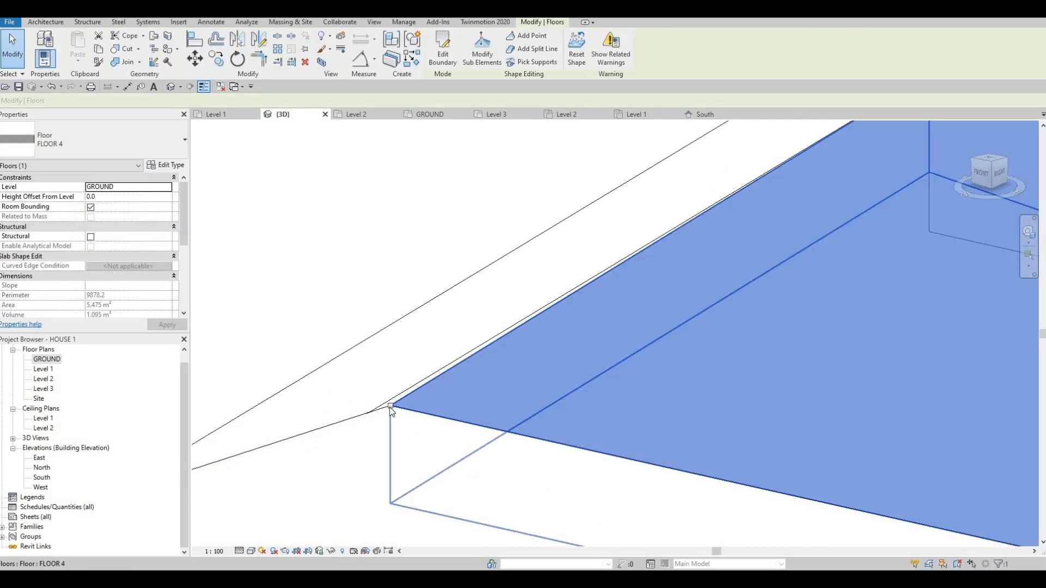
key("Tab")
key("Tab")
key("Tab")
left_click(388, 407)
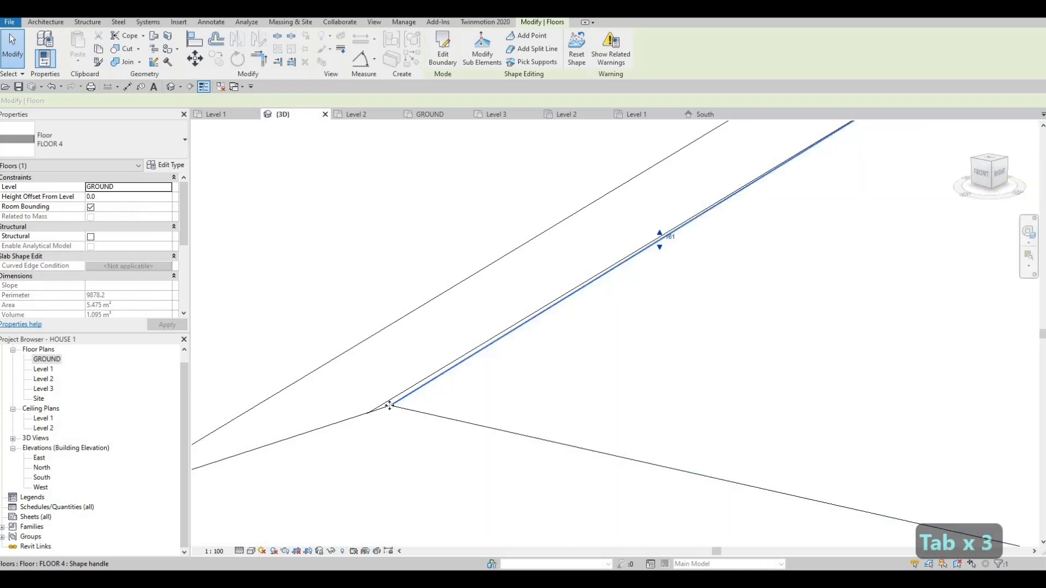
middle_click_drag(512, 397, 469, 439, "shift")
key("Escape")
key("Escape")
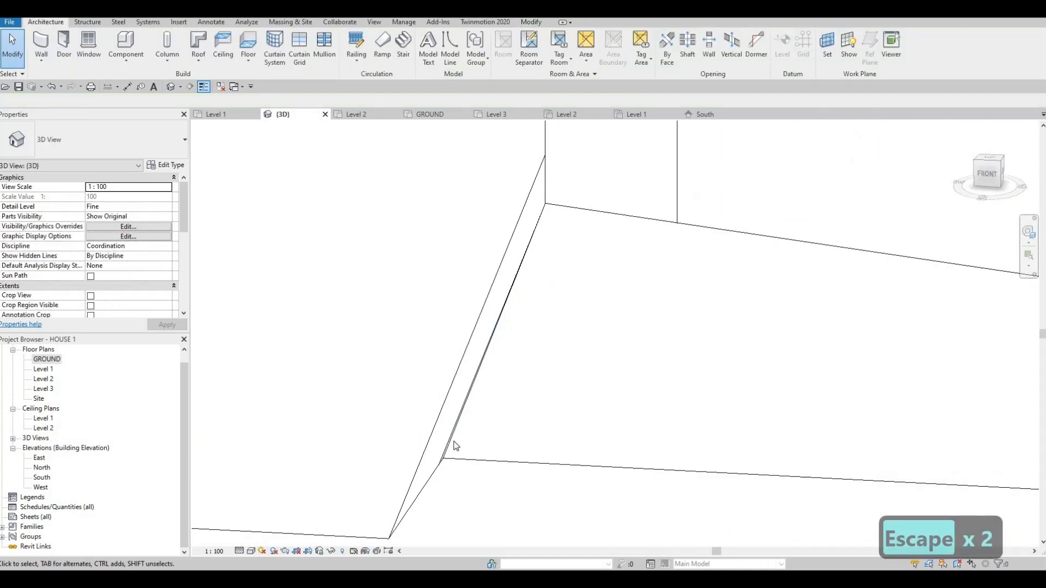
Step: Raise the FLOOR 4 slab's front corner point beside the ramp to about 27 mm
left_click(442, 457)
key("Tab")
key("Tab")
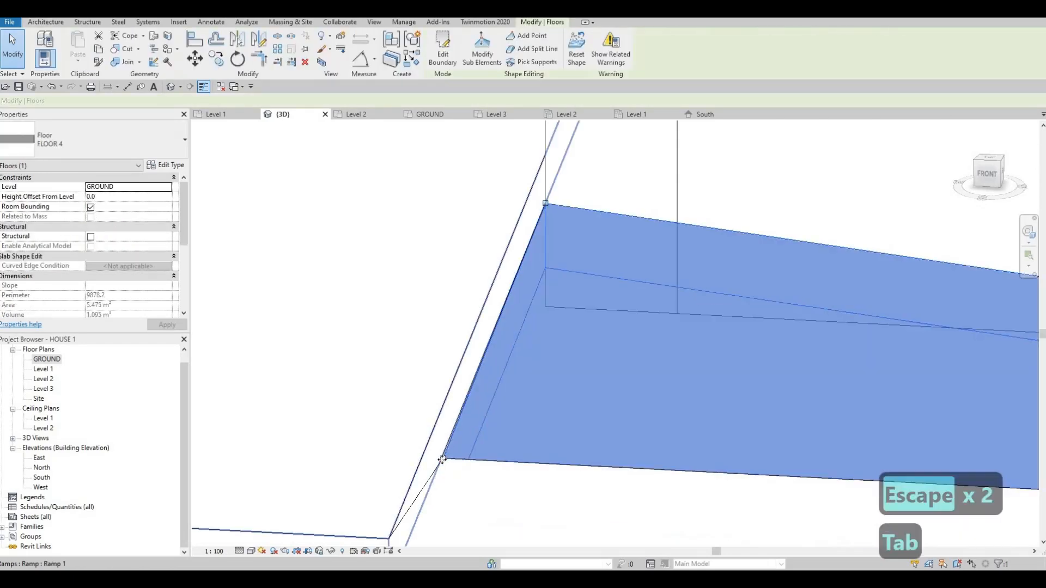
left_click(441, 459)
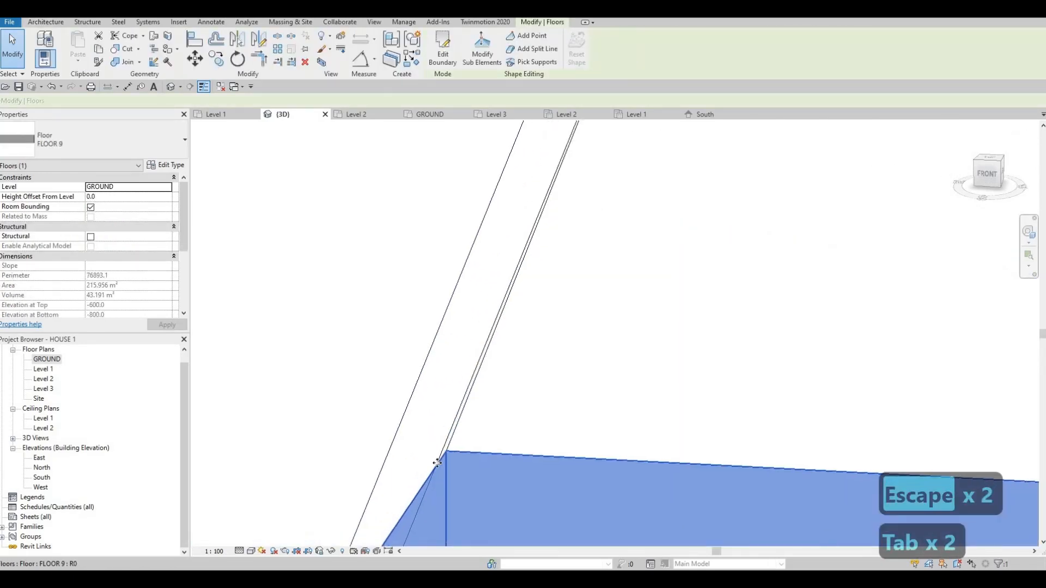
key("Tab")
key("Tab")
key("Tab")
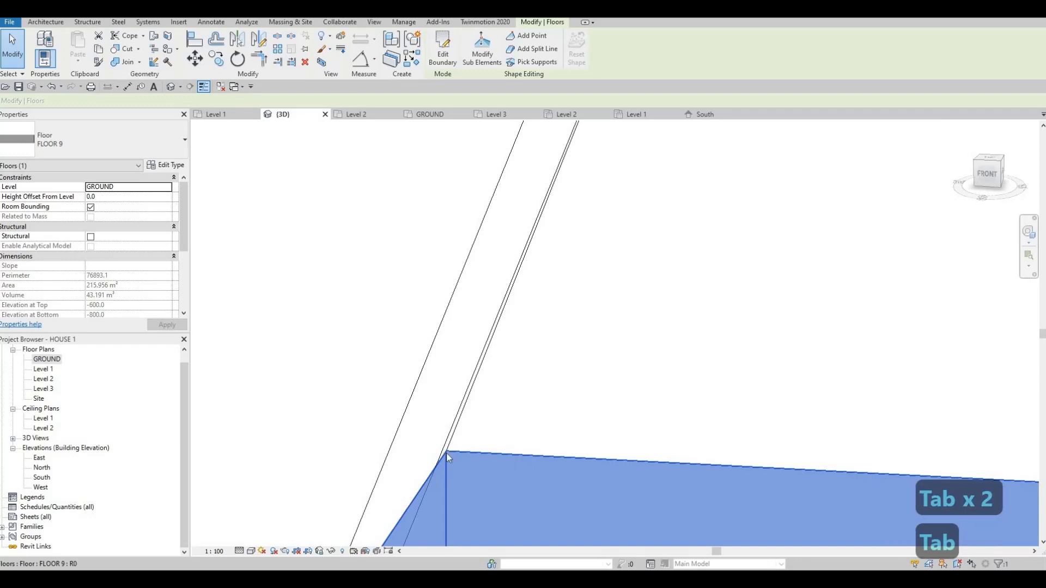
key("Tab")
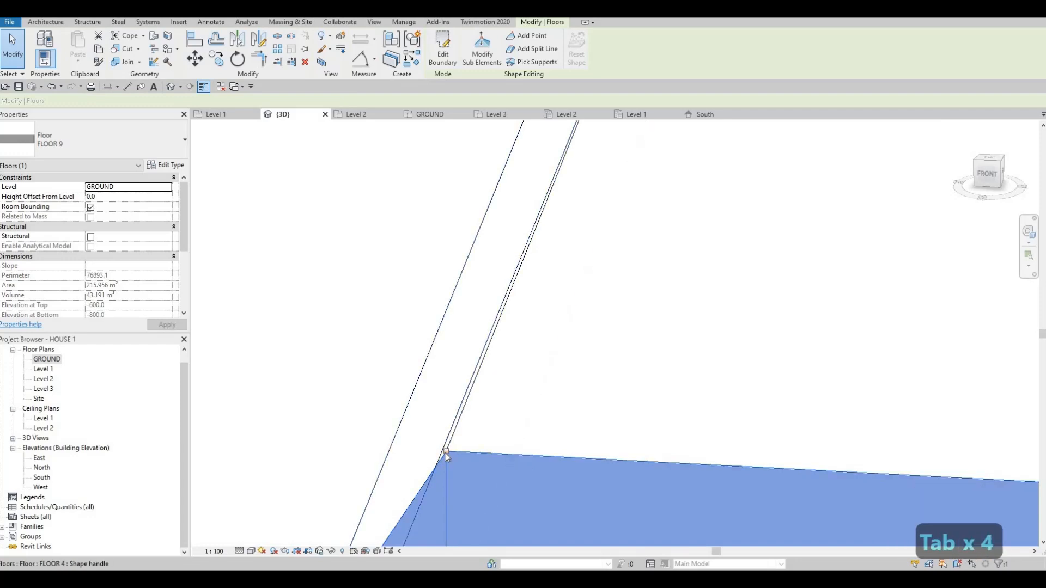
left_click(444, 453)
left_click_drag(446, 438, 444, 422)
middle_click_drag(485, 396, 614, 419, "shift")
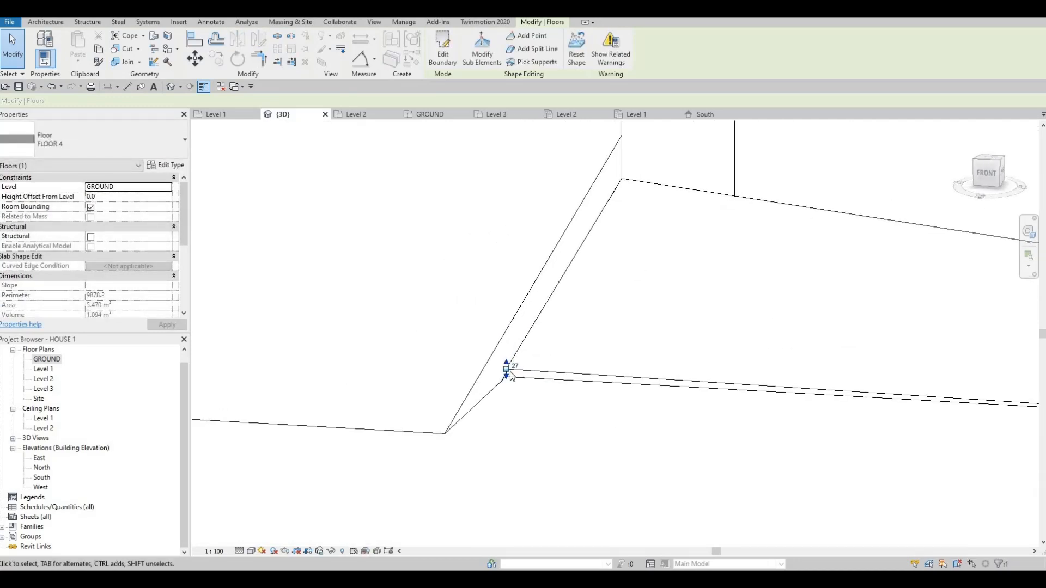
Step: Raise the slab's front corner point beside the ramp a further 40 mm, to about 67 mm
scroll(506, 368, "up", 2)
left_click_drag(495, 354, 495, 346)
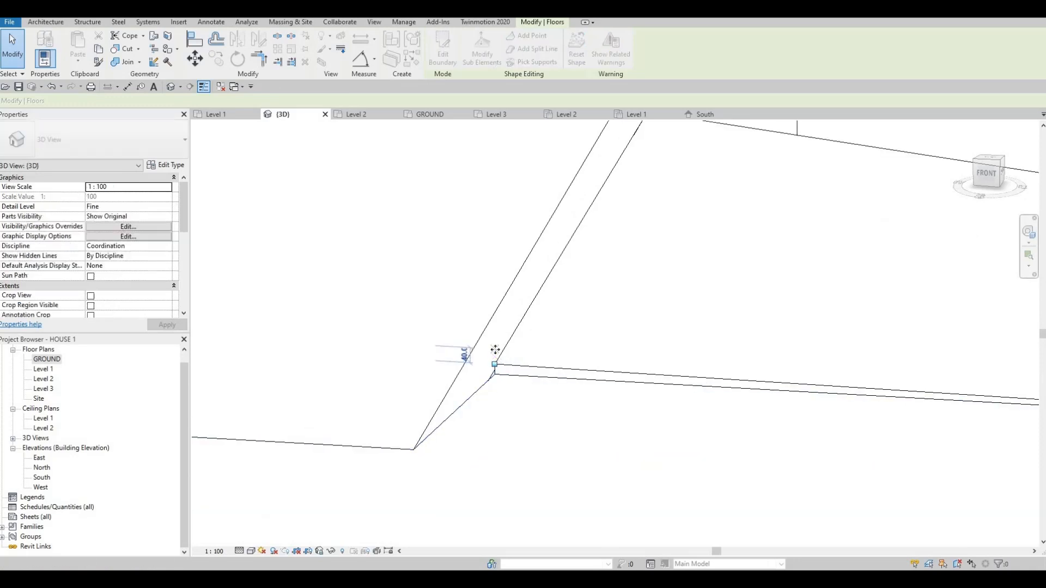
scroll(499, 359, "down", 3)
middle_click_drag(499, 359, 724, 364, "shift")
scroll(724, 364, "up", 2)
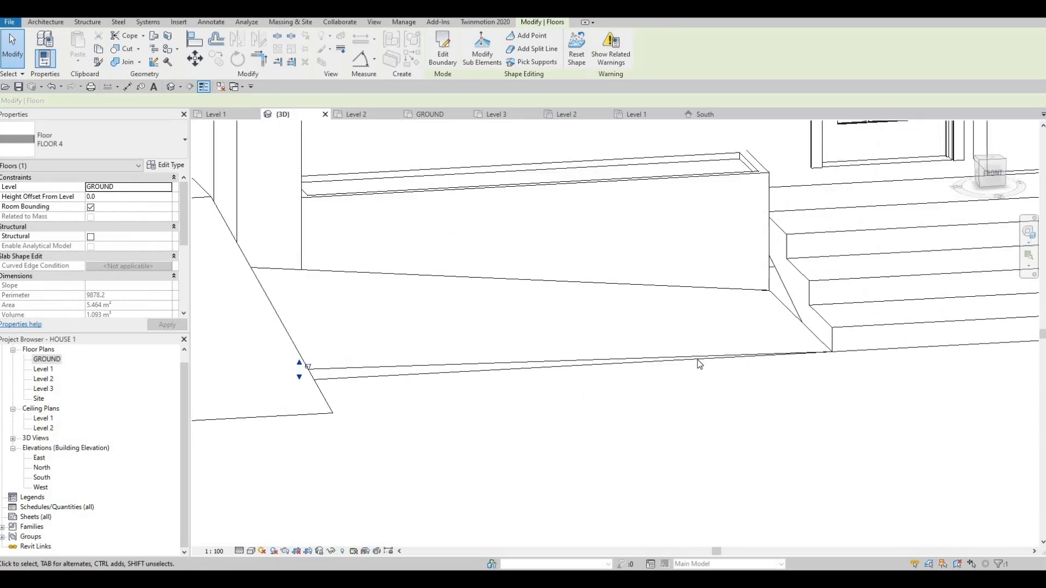
key("Escape")
key("Escape")
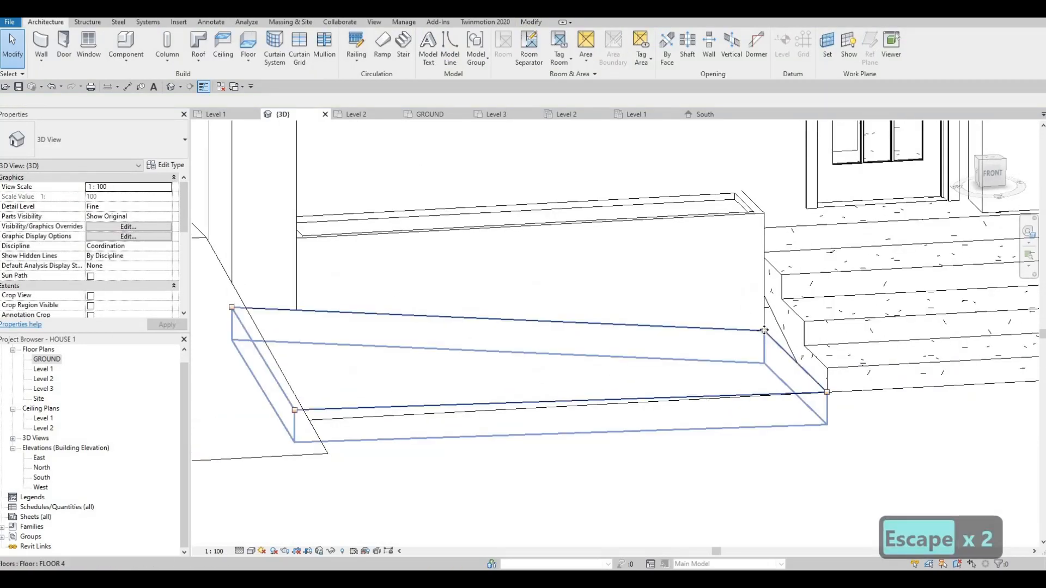
Step: Raise the FLOOR 4 slab's rear corner point between the planter and the entrance steps, in line with the raised corner at the column
left_click(764, 330)
key("Tab")
key("Tab")
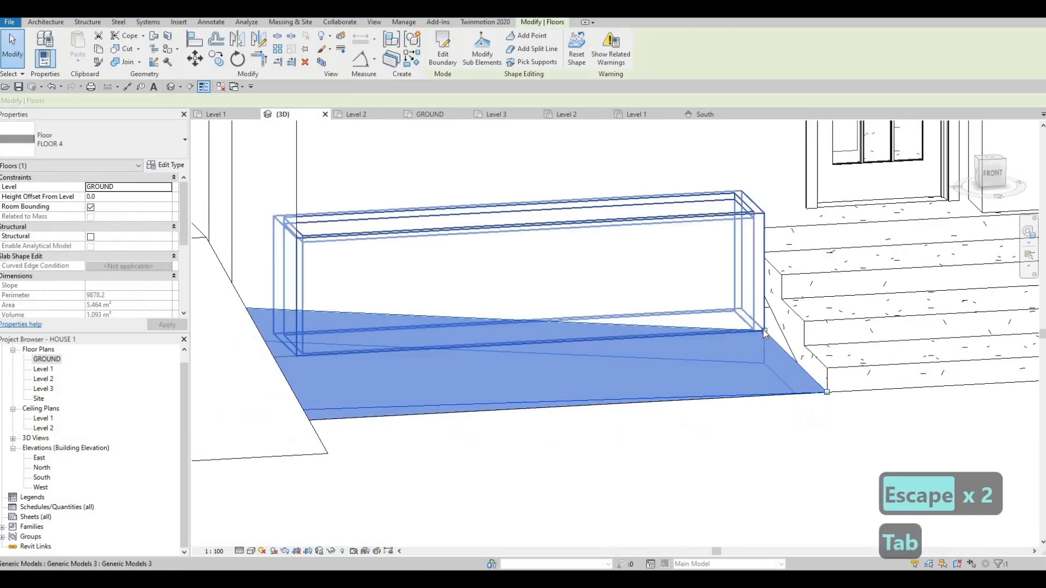
left_click(764, 331)
left_click_drag(764, 281, 764, 280)
key("Escape")
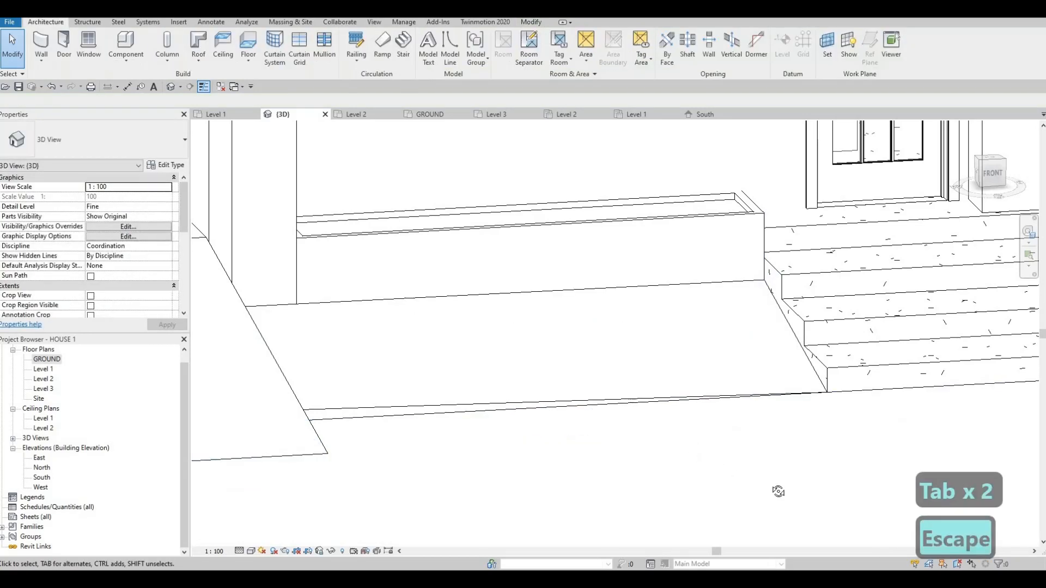
middle_click_drag(778, 490, 798, 483, "shift")
middle_click_drag(702, 341, 662, 368, "shift")
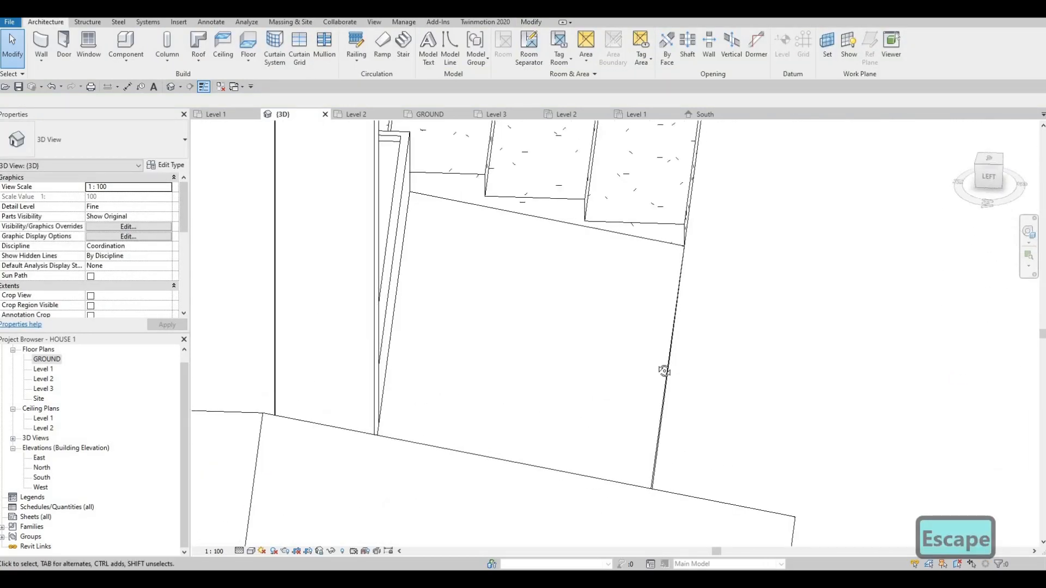
middle_click_drag(518, 324, 720, 345, "shift")
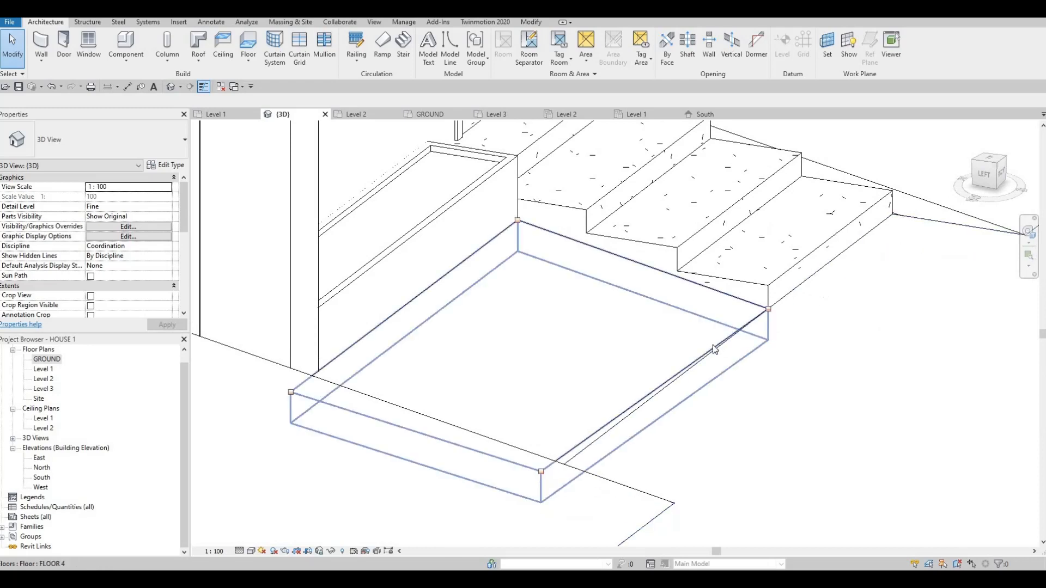
left_click(768, 307)
scroll(769, 307, "up", 1)
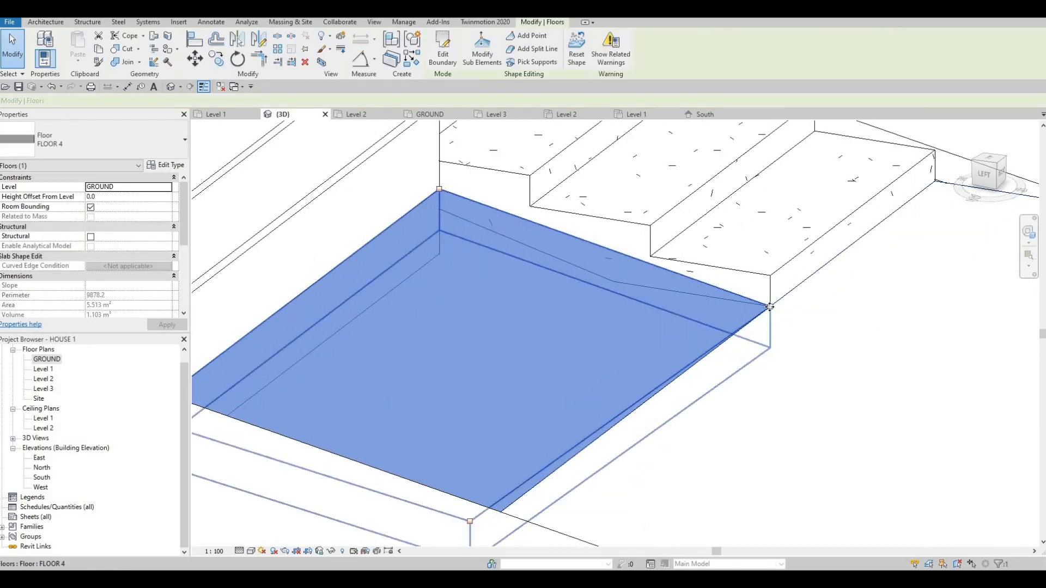
scroll(772, 306, "up", 2)
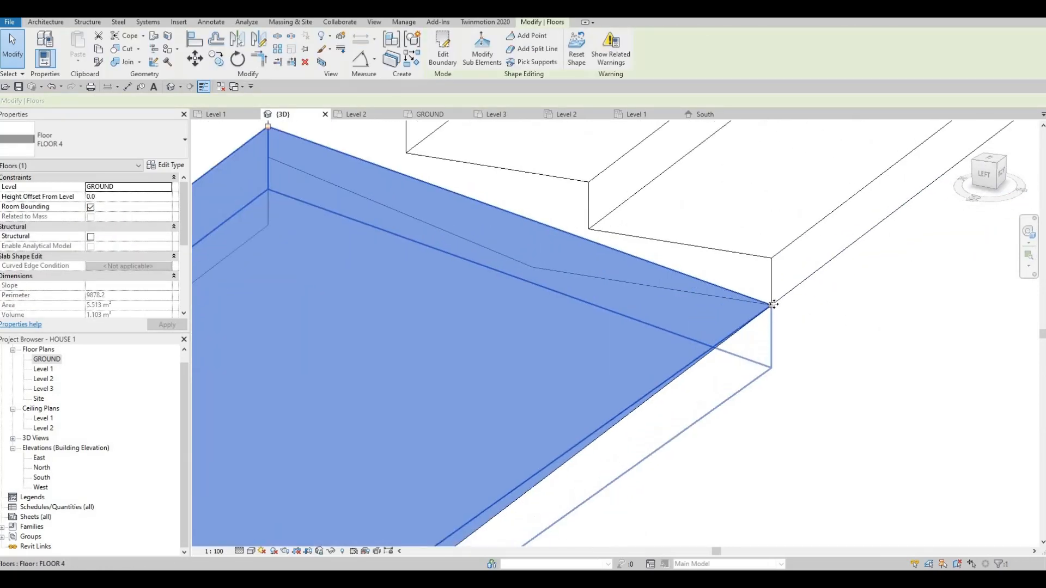
key("Tab")
left_click(773, 305)
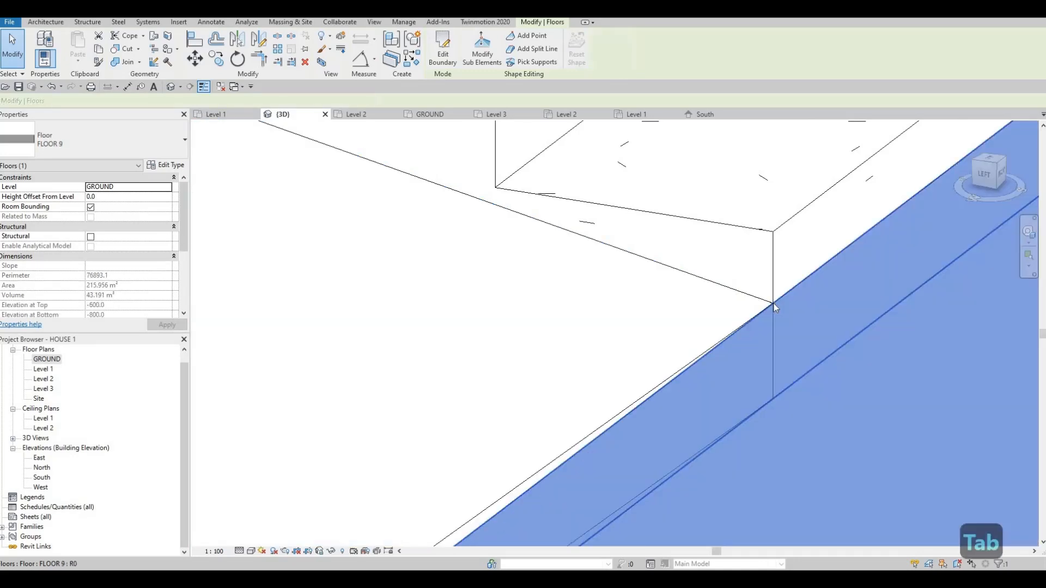
key("Tab")
key("Tab")
key("Tab")
key("Tab")
key("Tab")
key("Tab")
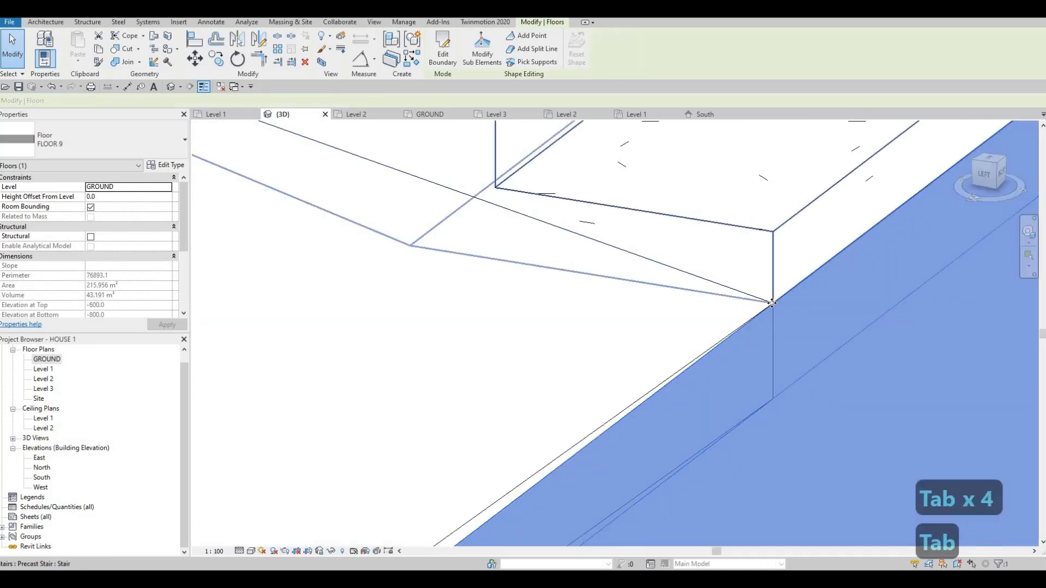
key("Tab")
key("Tab")
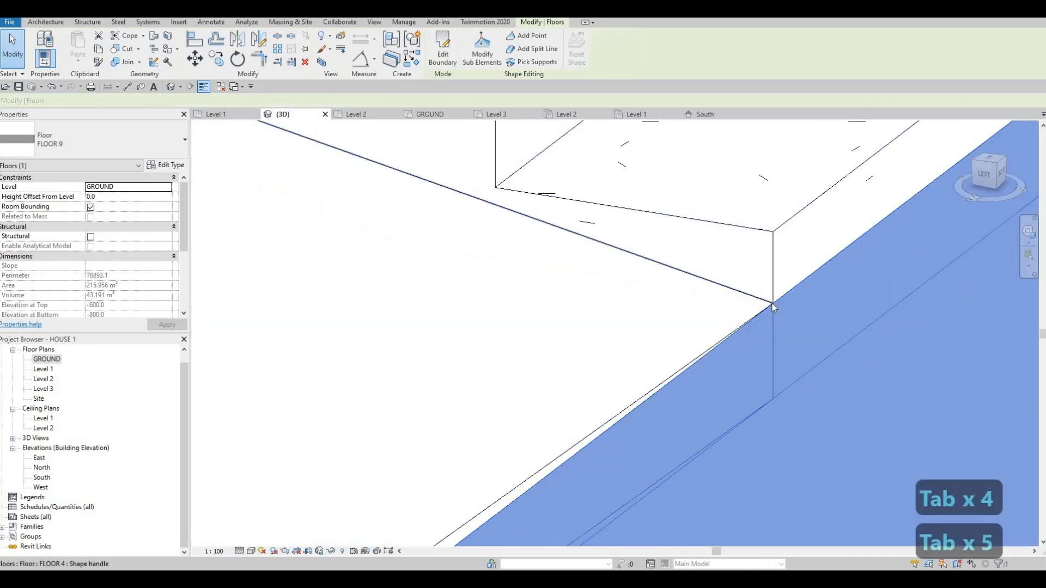
key("Escape")
key("Escape")
Step: Select the FLOOR 4 slab's front corner point at the entrance steps and raise it to 40 mm
key("Tab")
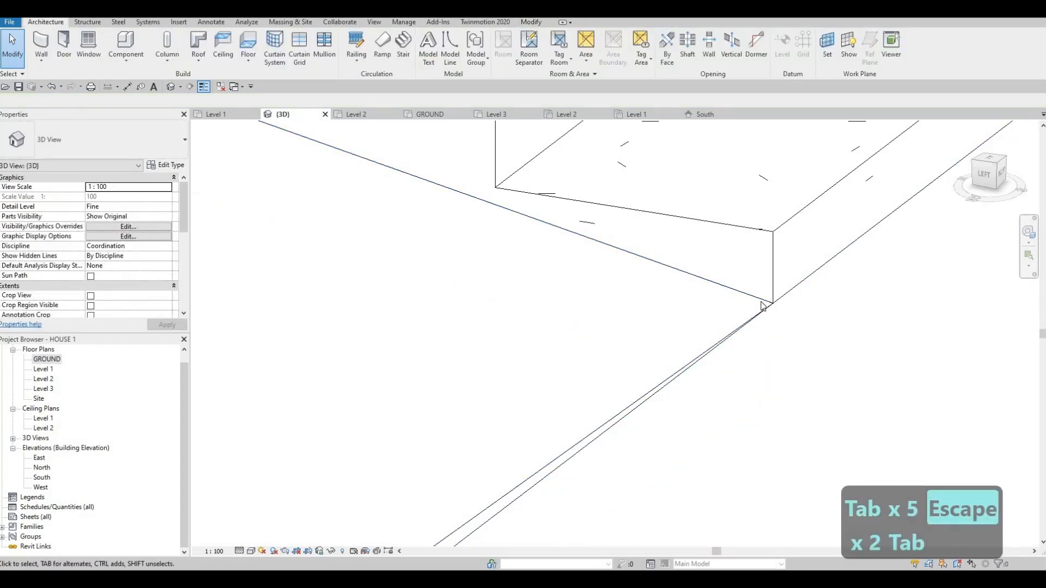
left_click(774, 306)
key("Tab")
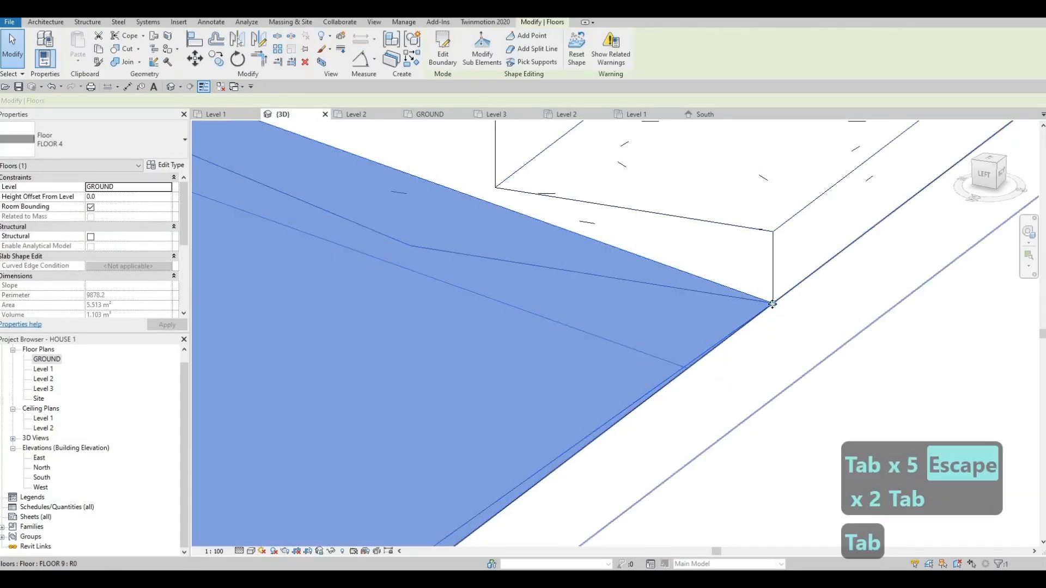
left_click(772, 304)
key("Tab")
key("Tab")
left_click(773, 305)
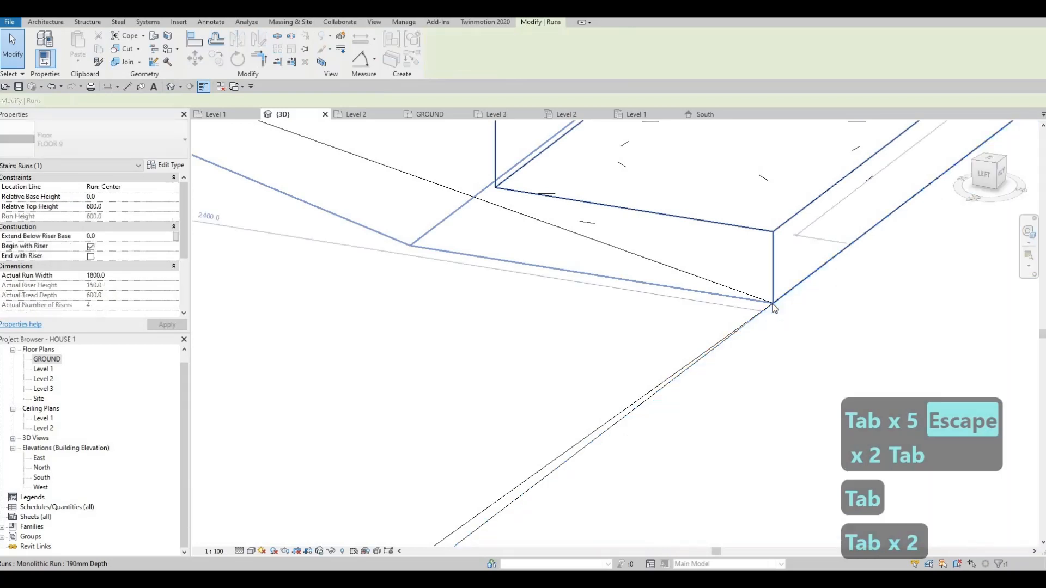
key("Tab")
left_click(773, 303)
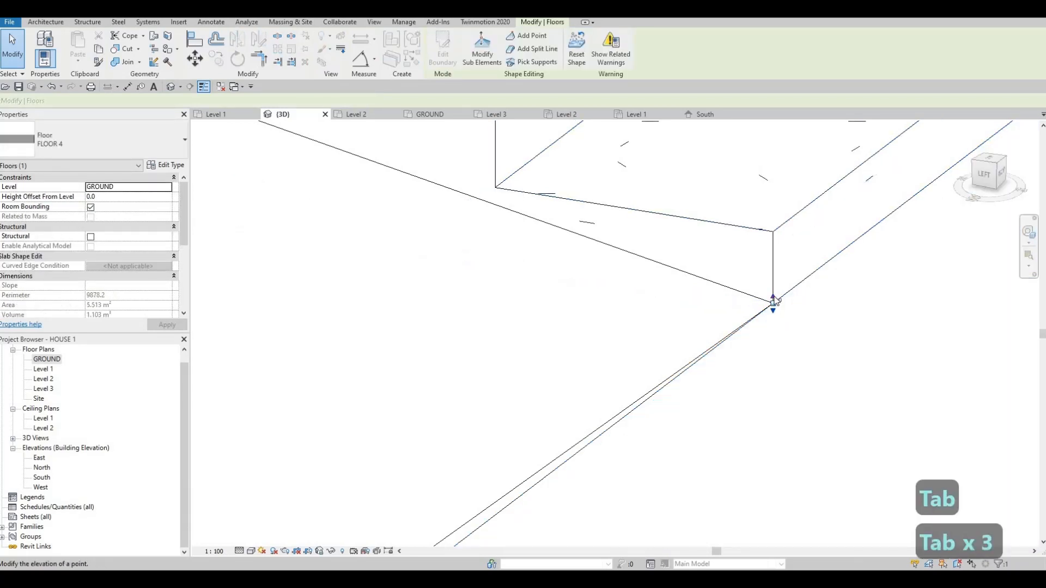
left_click_drag(773, 296, 773, 277)
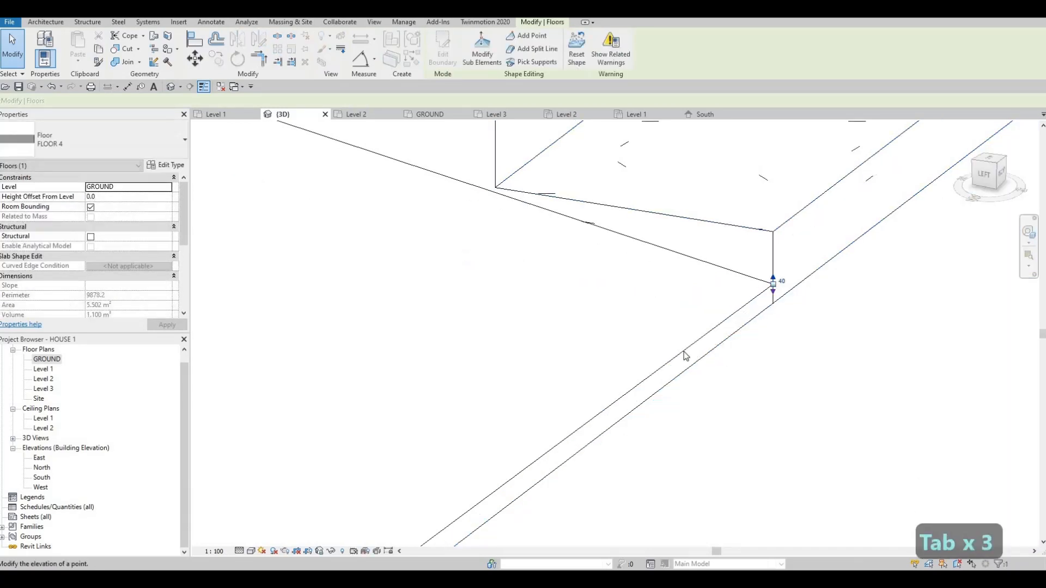
Step: Raise the slab's front corner point at the entrance steps further, to 100 mm
scroll(678, 362, "down", 5)
middle_click_drag(509, 376, 674, 415, "shift")
scroll(703, 409, "up", 2)
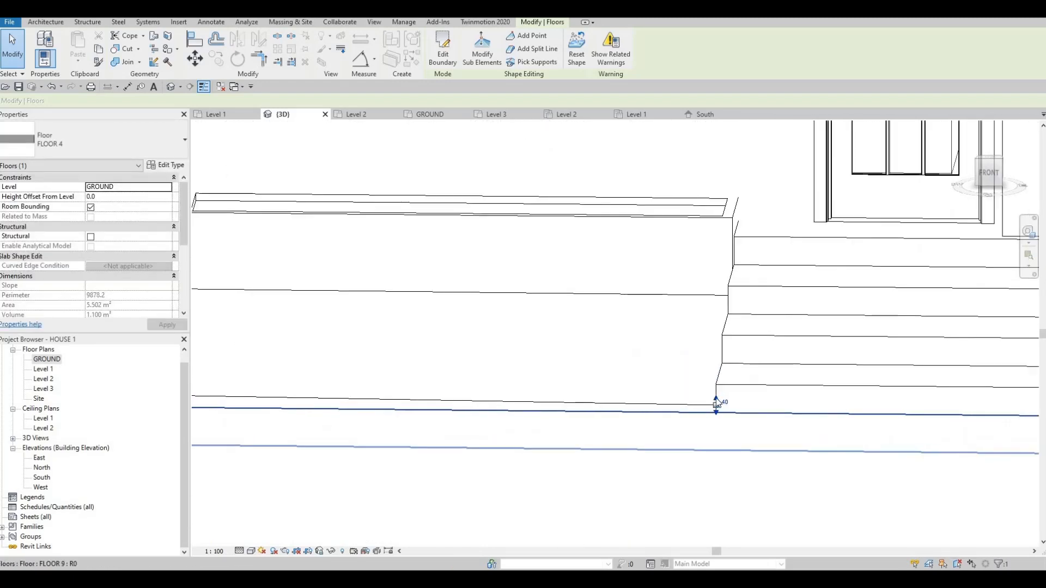
left_click_drag(715, 399, 716, 393)
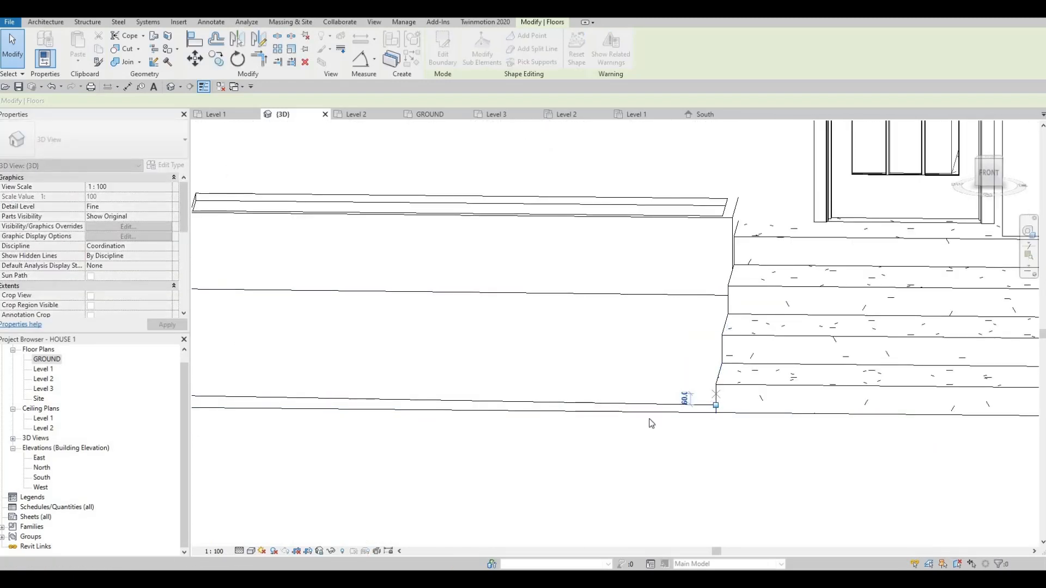
scroll(526, 402, "down", 1)
middle_click_drag(525, 402, 710, 382)
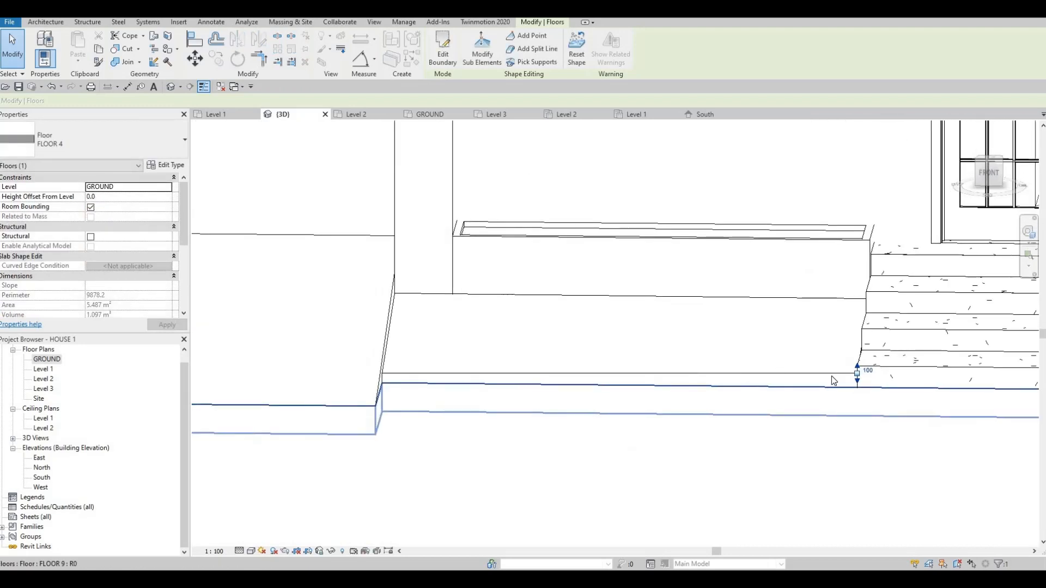
Step: Lower the FLOOR 4 slab's front corner point at the entrance steps to 75 mm and clear the selection
scroll(880, 355, "up", 4)
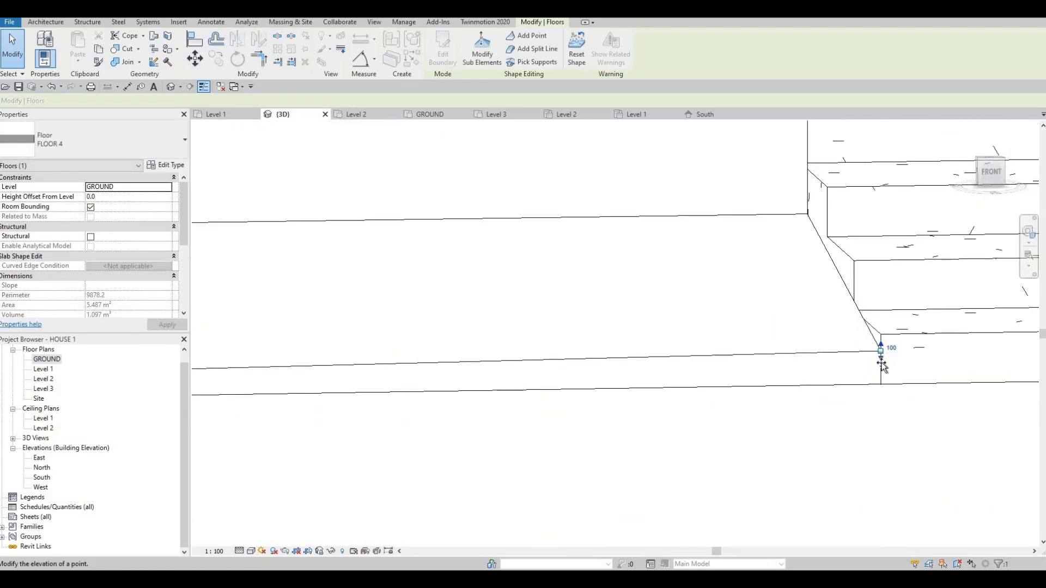
left_click_drag(881, 364, 883, 368)
scroll(733, 417, "down", 2)
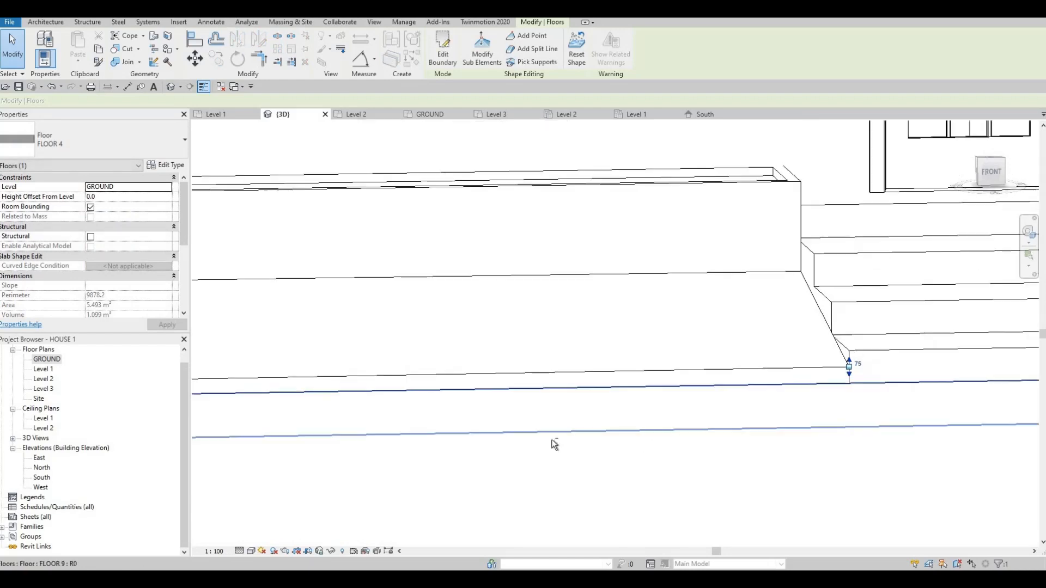
middle_click_drag(553, 443, 899, 401, "shift")
key("Escape")
key("Escape")
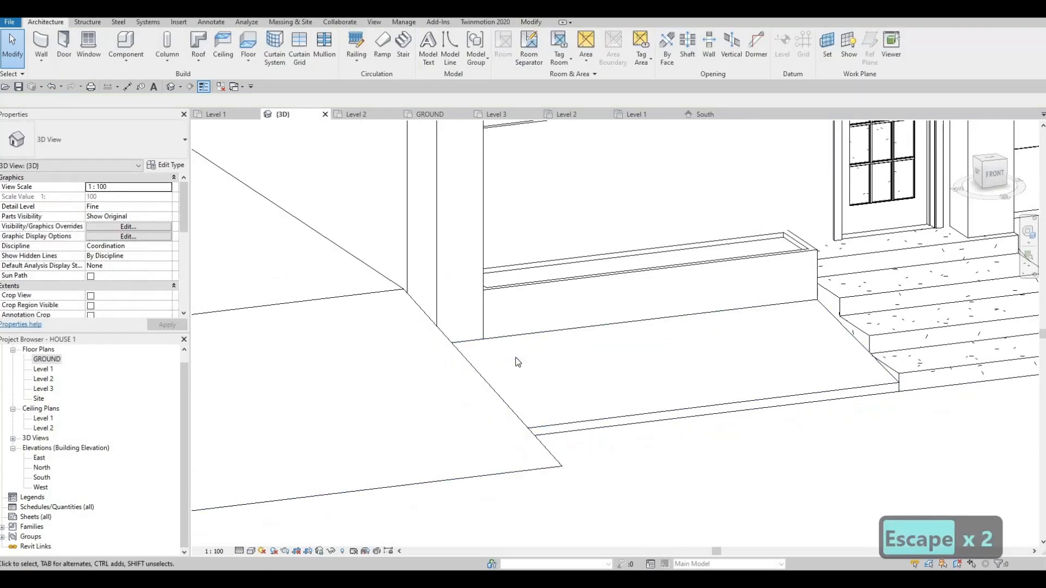
Step: Start an in-place component in the Generic Models category on the GROUND floor plan and begin an extrusion
middle_click_drag(418, 479, 486, 374, "shift")
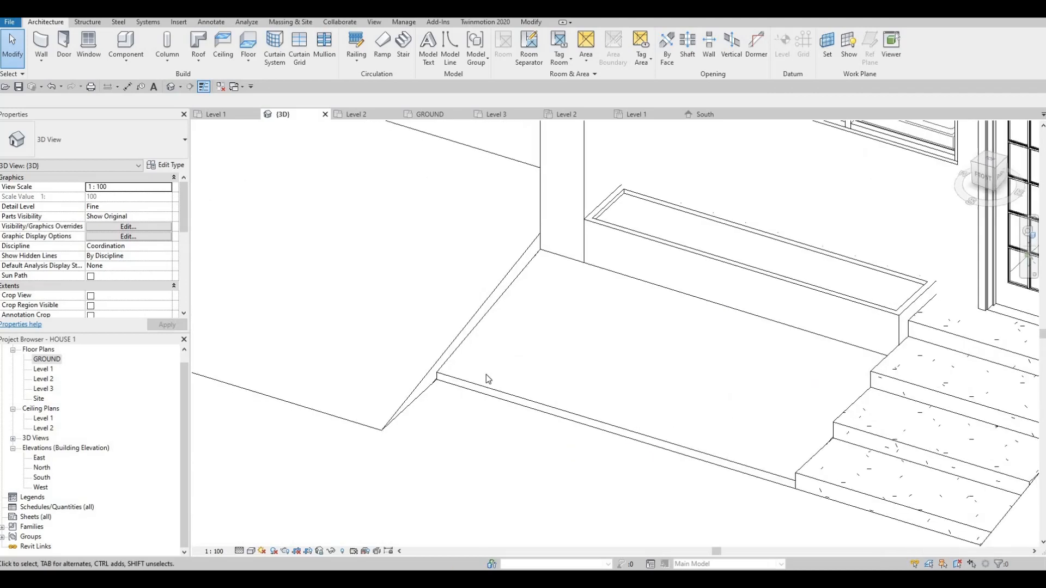
double_click(47, 359)
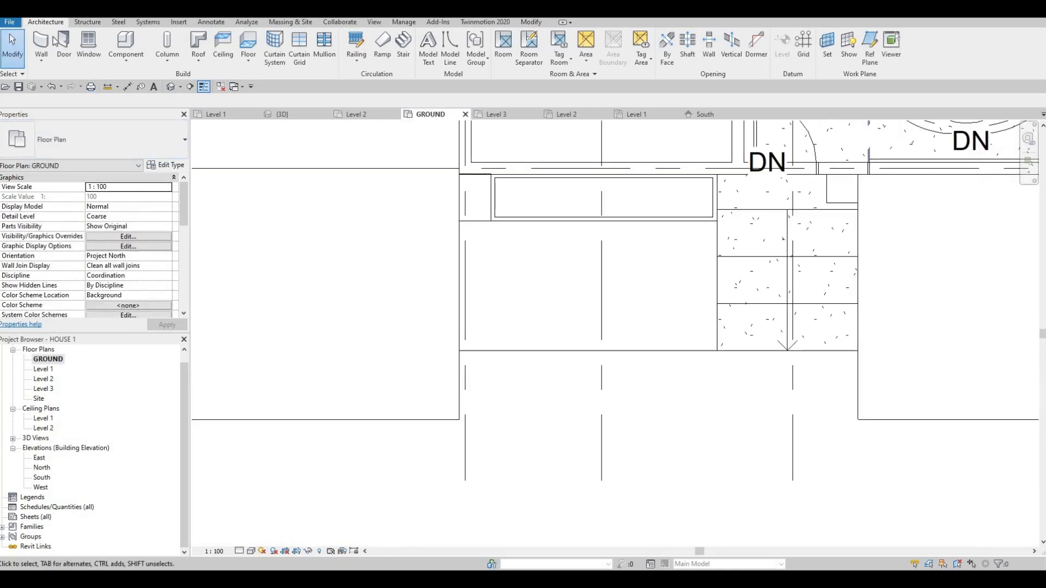
left_click(126, 59)
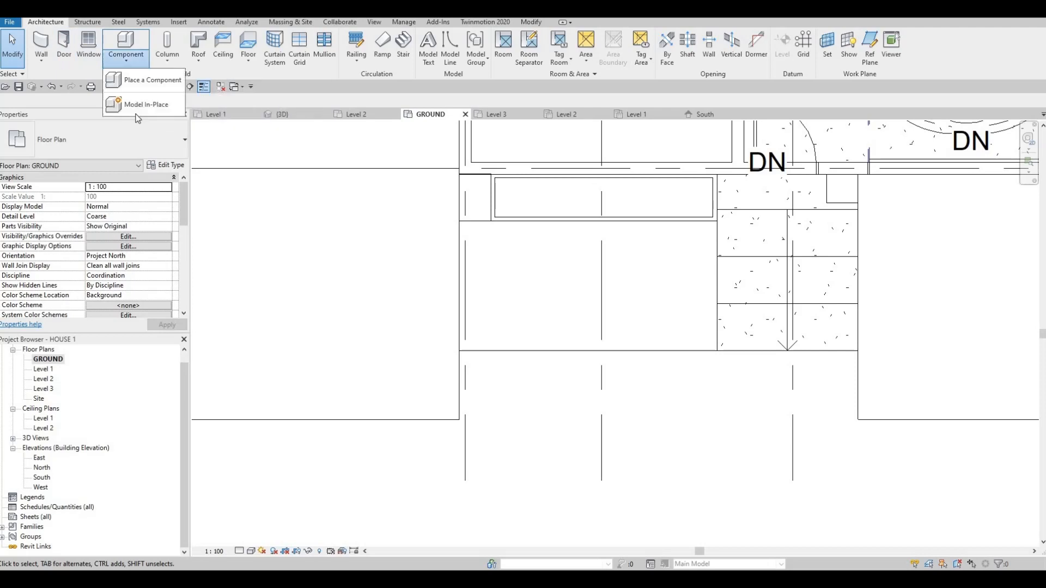
left_click(145, 104)
scroll(495, 269, "down", 2)
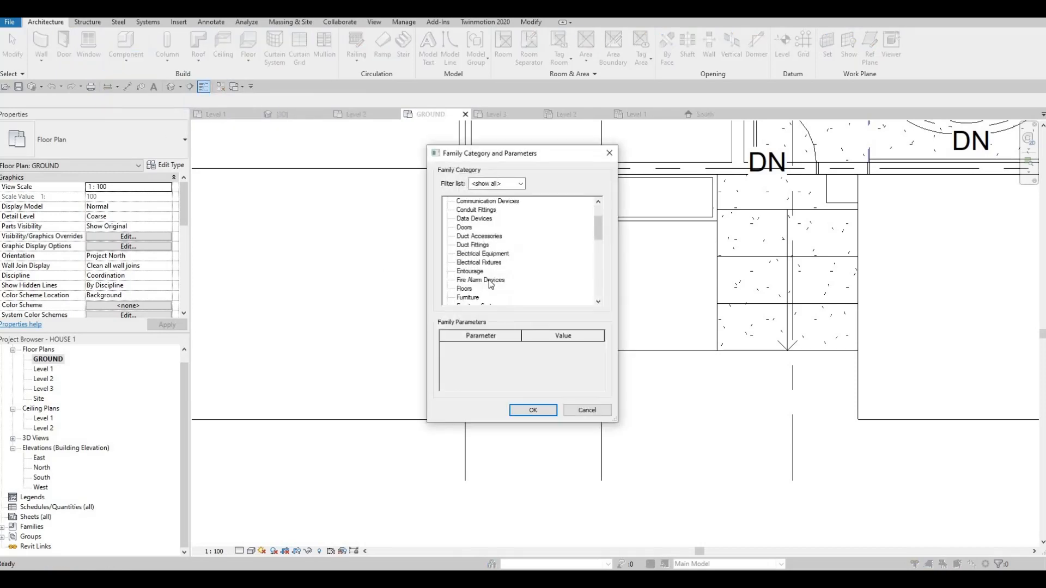
scroll(482, 296, "down", 1)
left_click(527, 407)
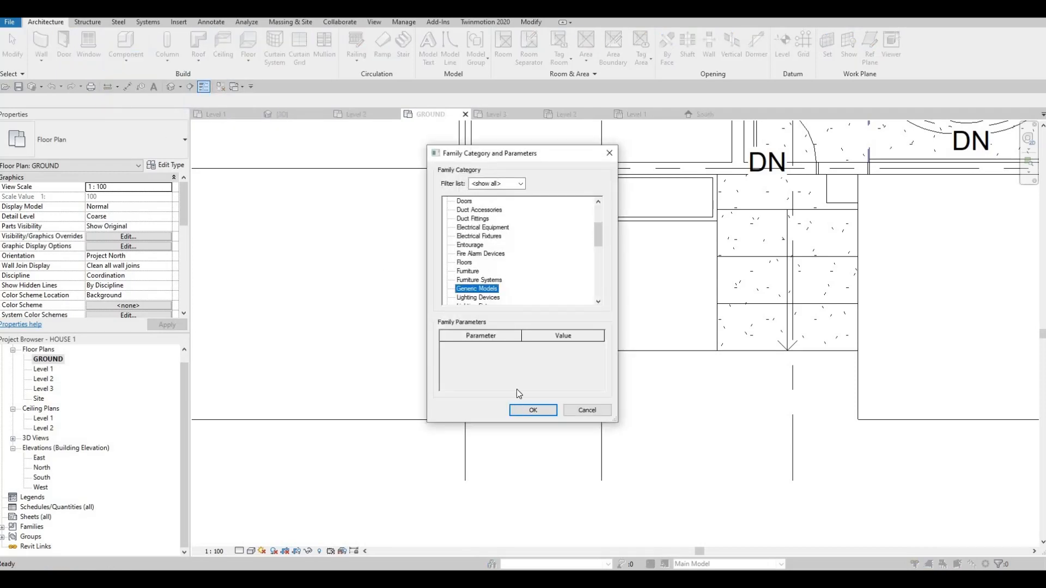
key("Return")
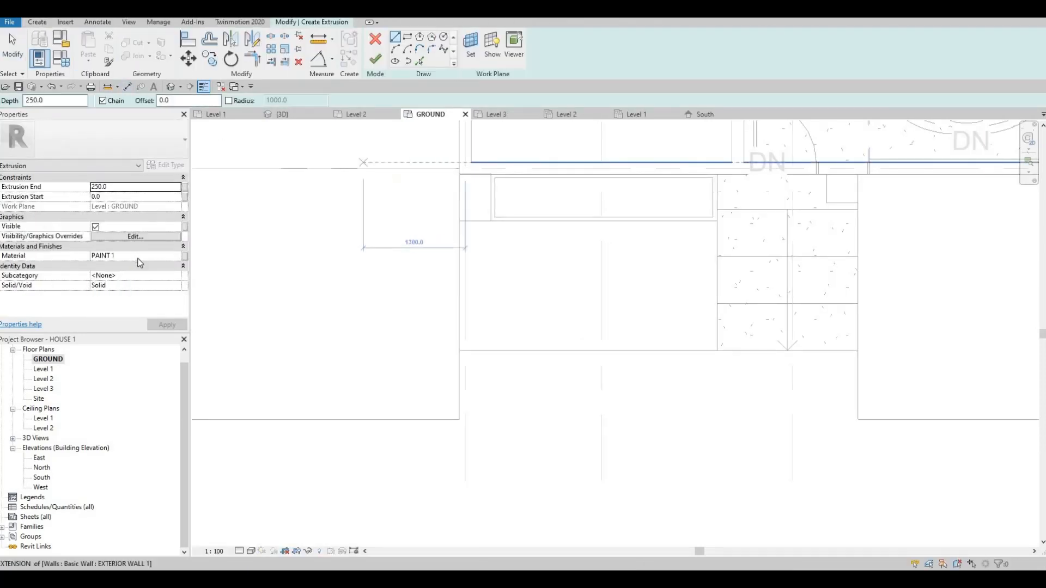
Step: Duplicate the PAINT 1 material as PAINT 4 and assign it to the extrusion
left_click(176, 257)
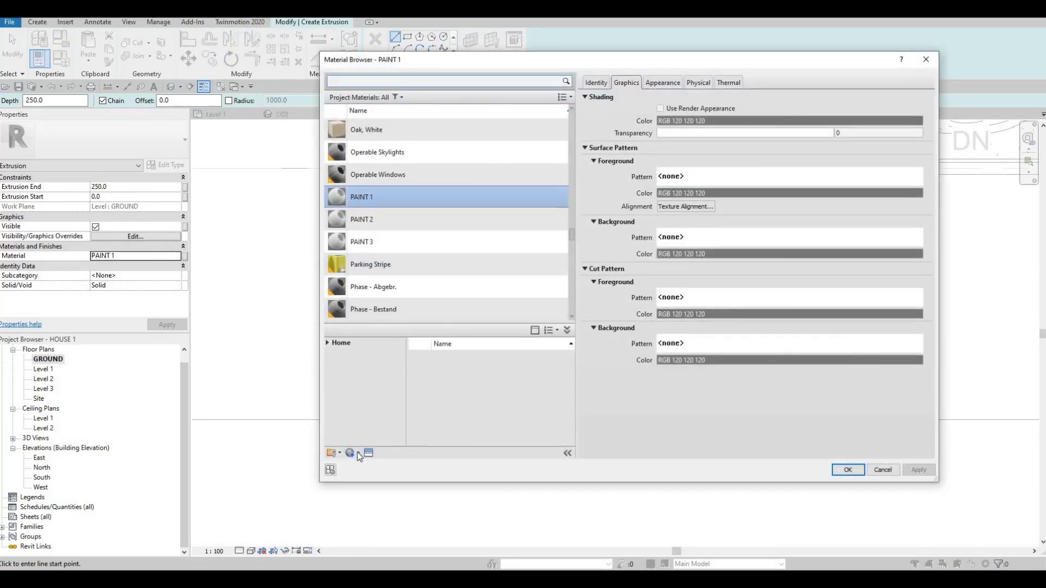
left_click(354, 453)
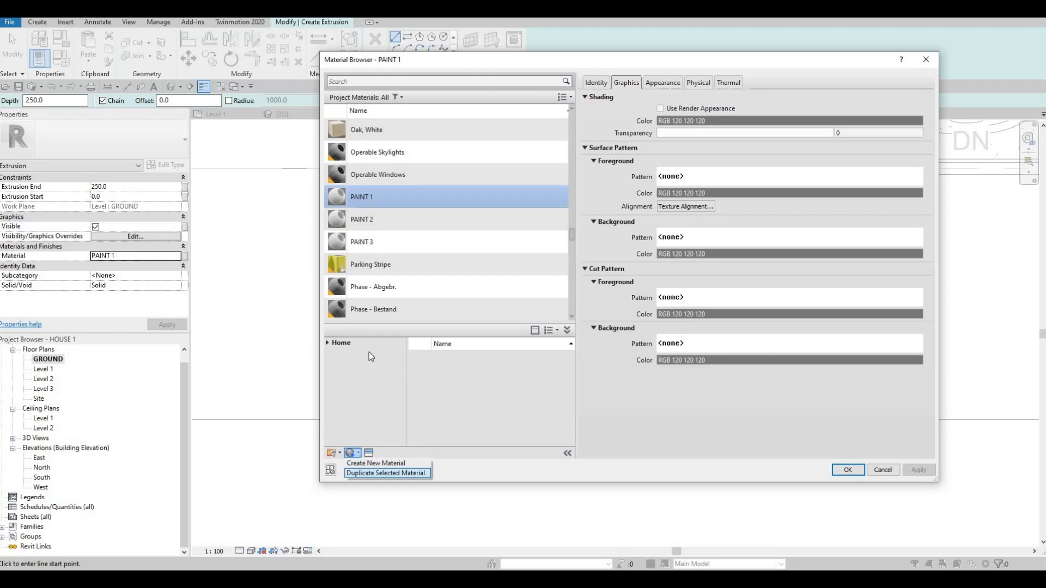
key("Right")
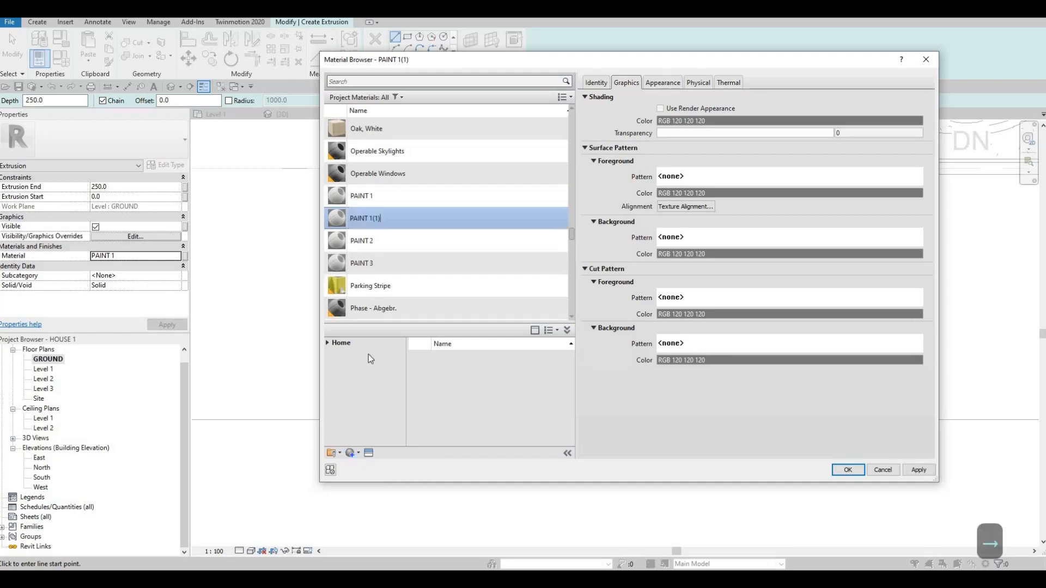
key("BackSpace")
key("BackSpace")
key("BackSpace")
key("BackSpace")
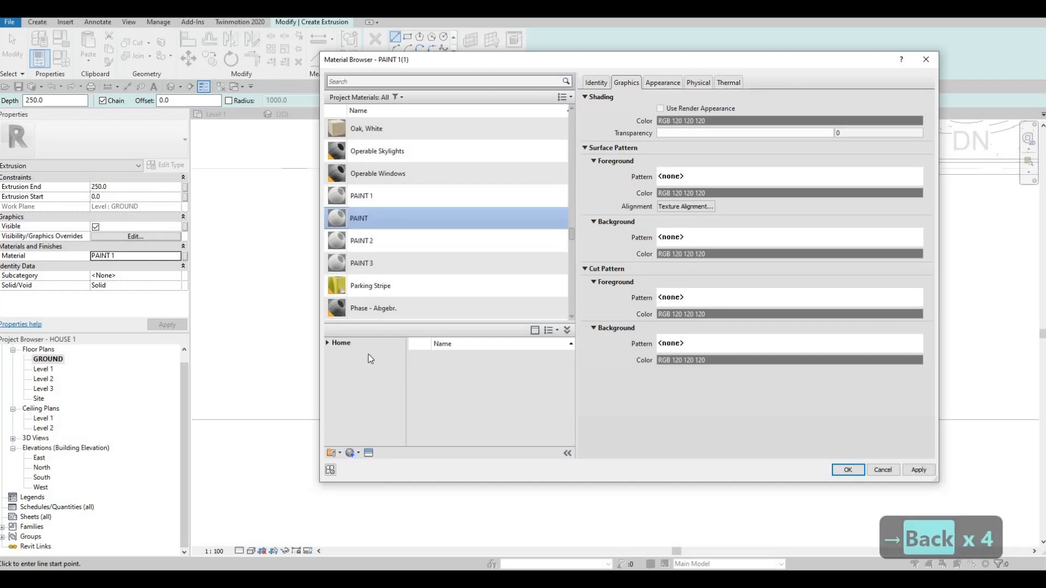
type("4")
key("Return")
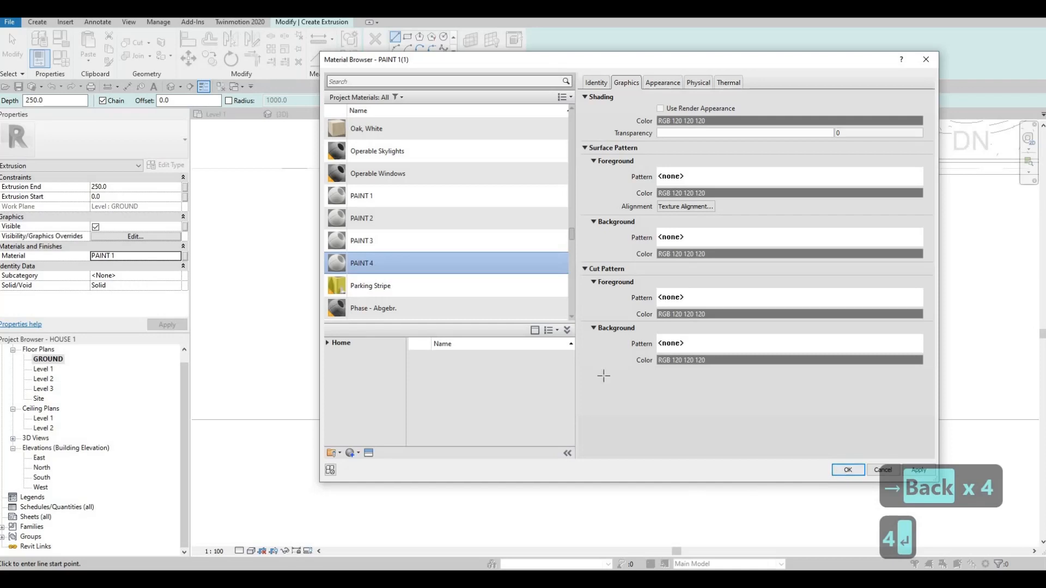
left_click(848, 470)
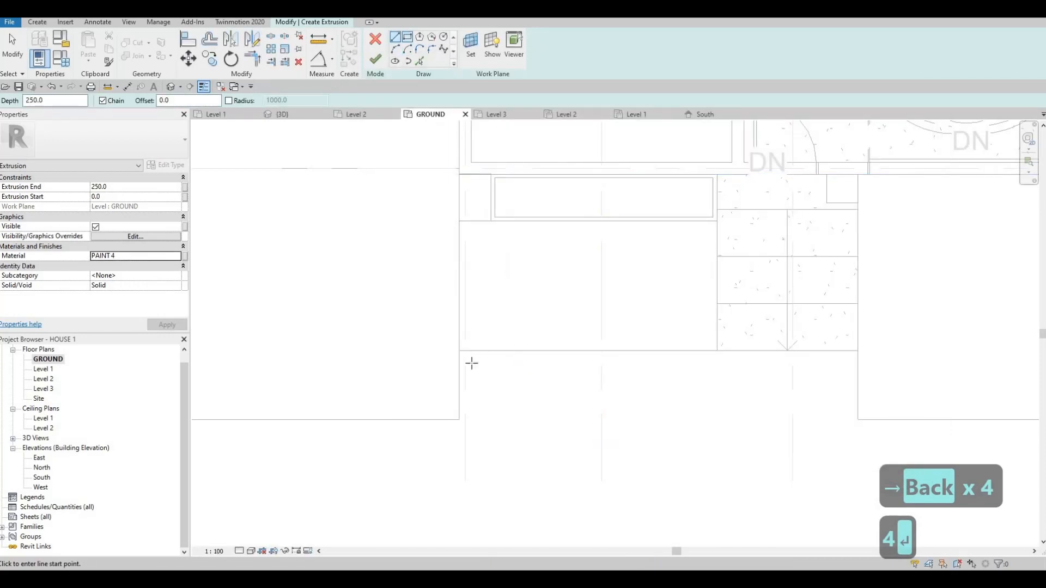
Step: Sketch a rectangle about 3280 mm long and 100 mm deep along the infill slab's front edge, from the ramp to the entrance steps
scroll(471, 363, "up", 3)
left_click(442, 368)
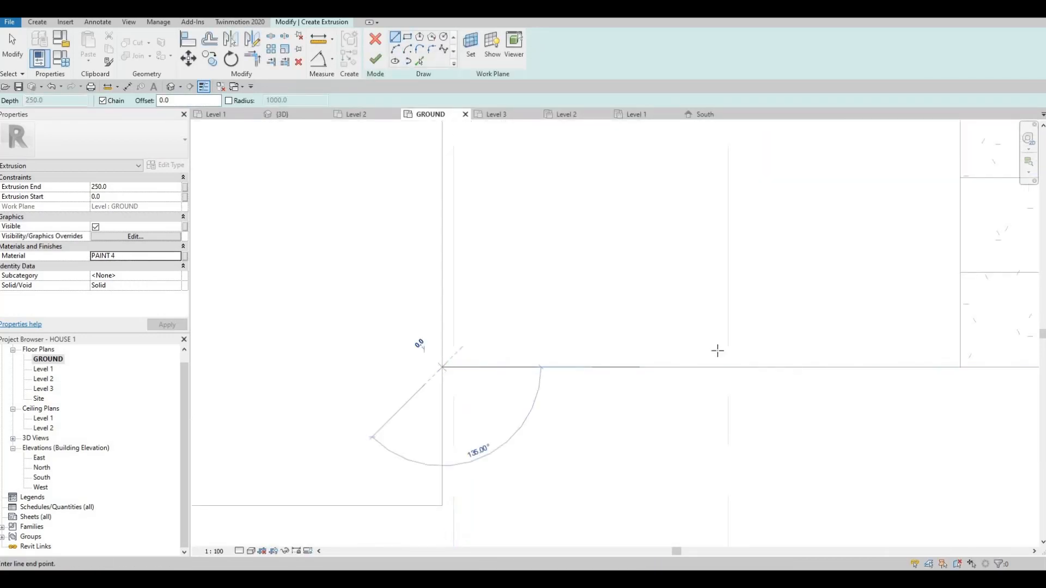
key("Escape")
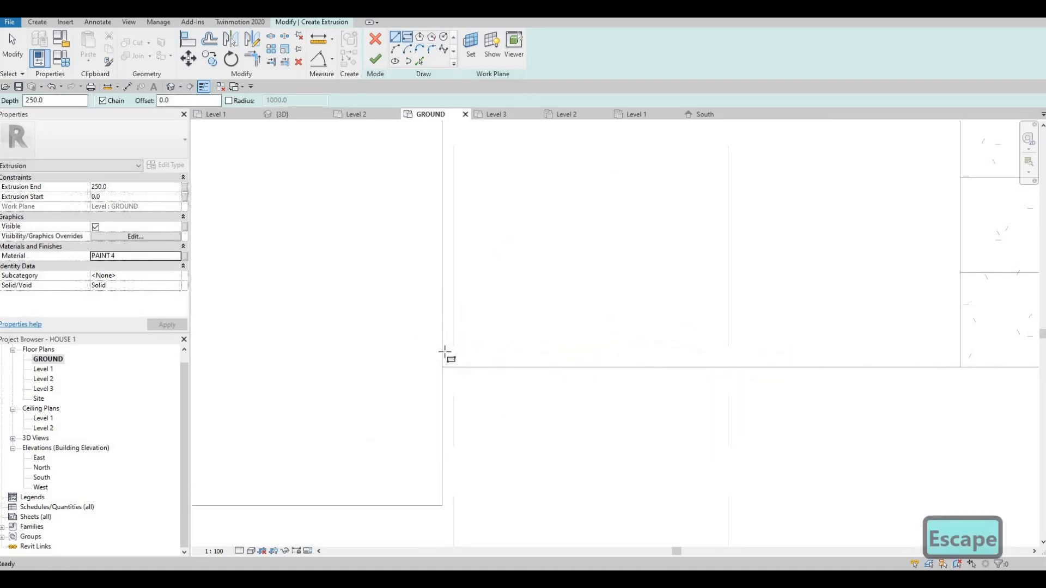
left_click(442, 367)
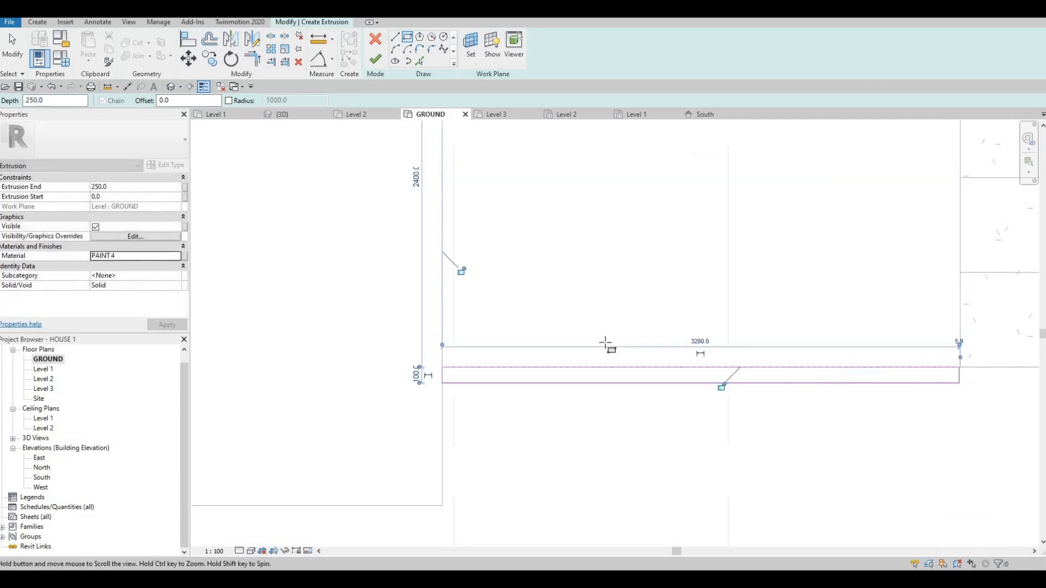
scroll(606, 345, "down", 1)
middle_click_drag(607, 346, 461, 336)
middle_click_drag(791, 362, 589, 342)
middle_click_drag(391, 352, 789, 375)
scroll(596, 361, "up", 2)
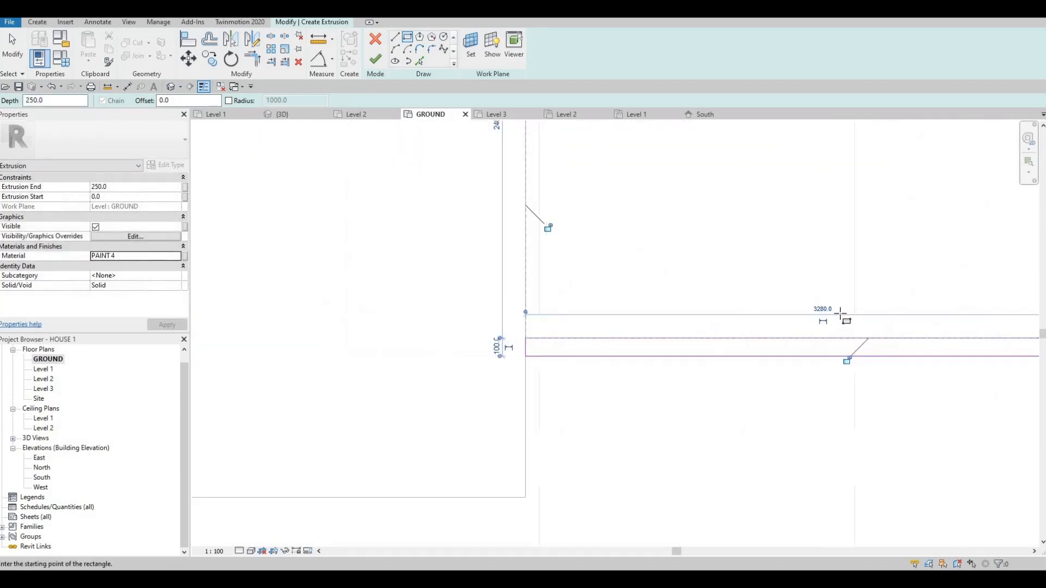
middle_click_drag(840, 314, 481, 267)
scroll(814, 298, "up", 1)
key("Escape")
key("Escape")
key("Escape")
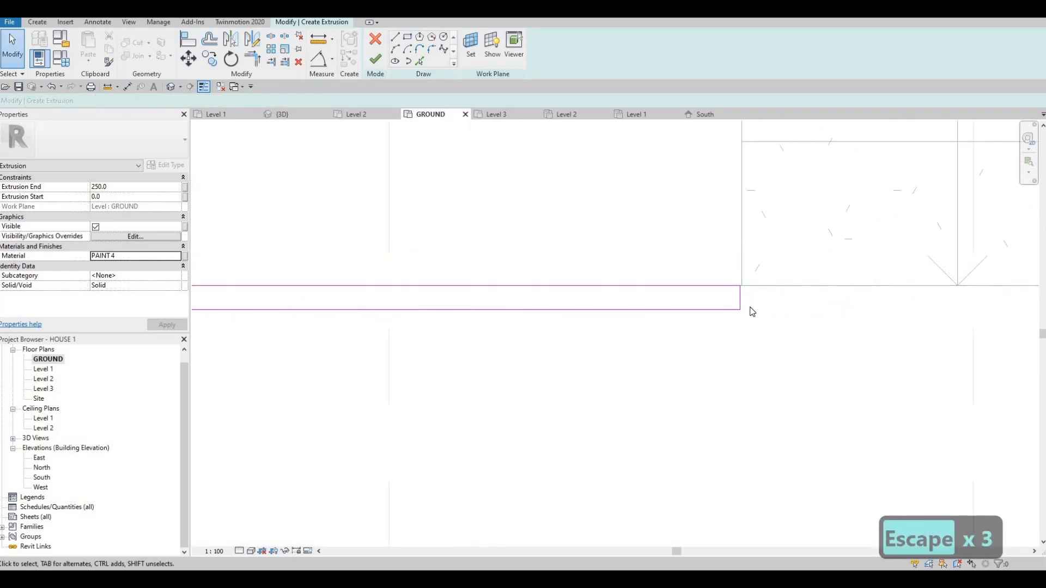
Step: Align the edging sketch's end line with the entrance stair's side edge and finish the extrusion
key("a")
key("l")
left_click(742, 243)
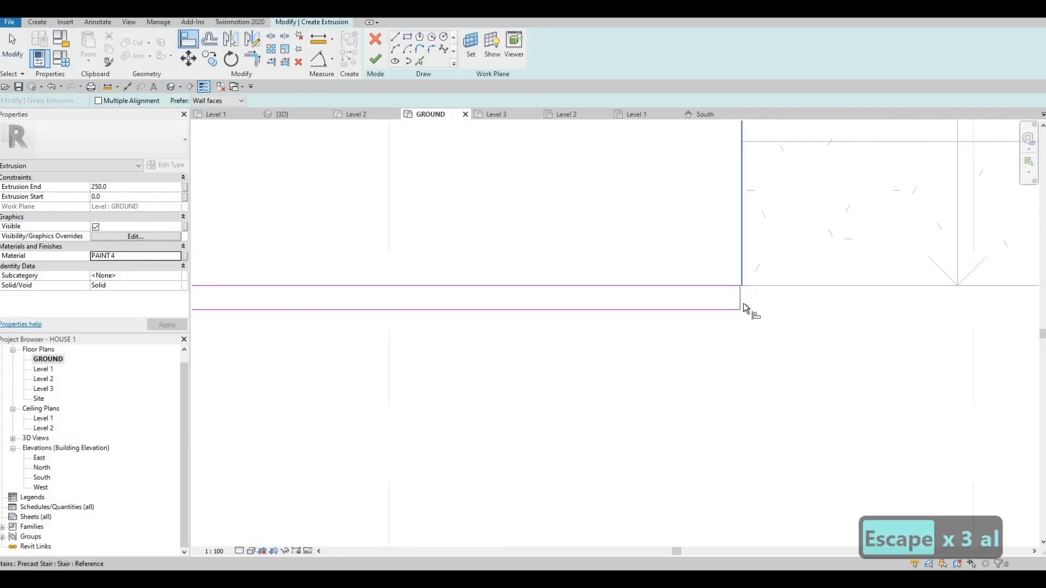
left_click(741, 303)
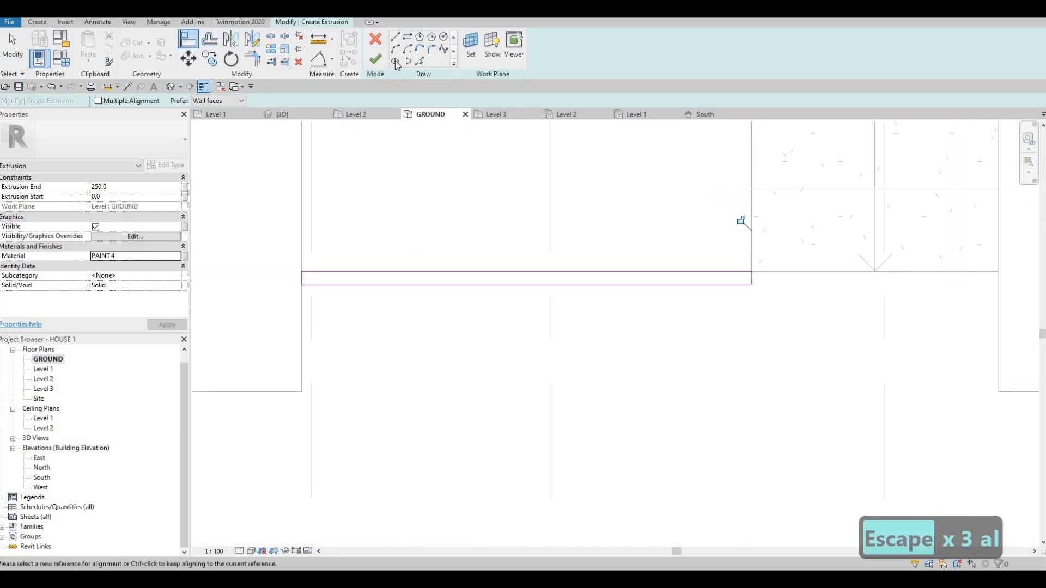
left_click(376, 59)
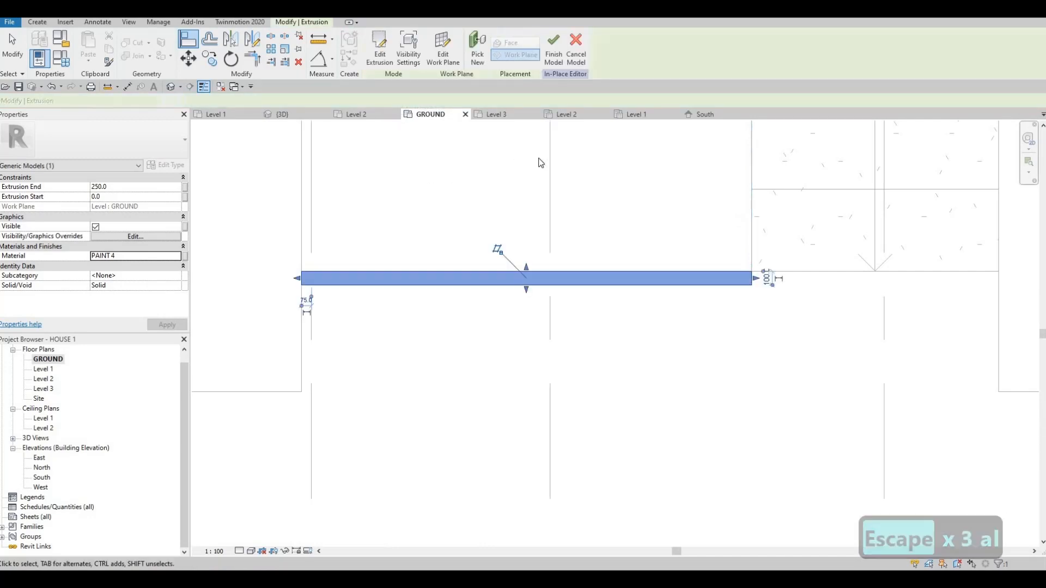
key("Escape")
key("Escape")
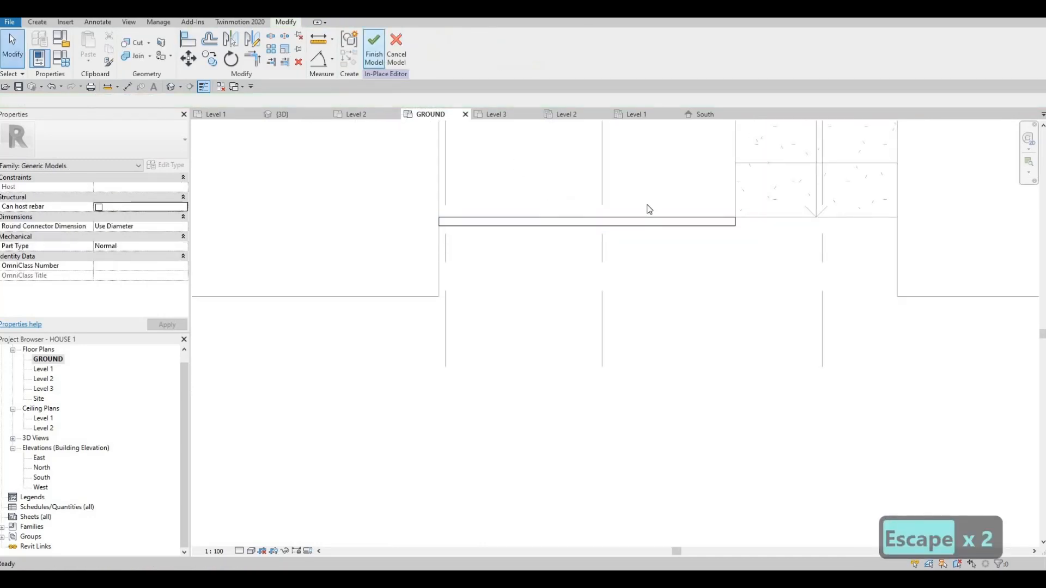
Step: Finish the in-place edging model and open the default 3D view
scroll(653, 215, "down", 4)
scroll(527, 267, "down", 2)
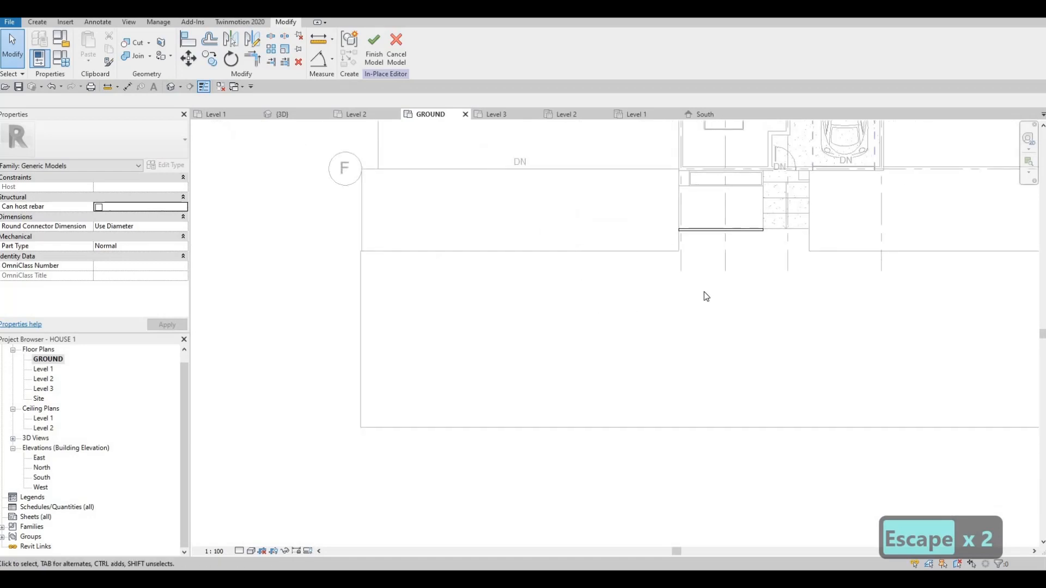
middle_click_drag(739, 270, 686, 305)
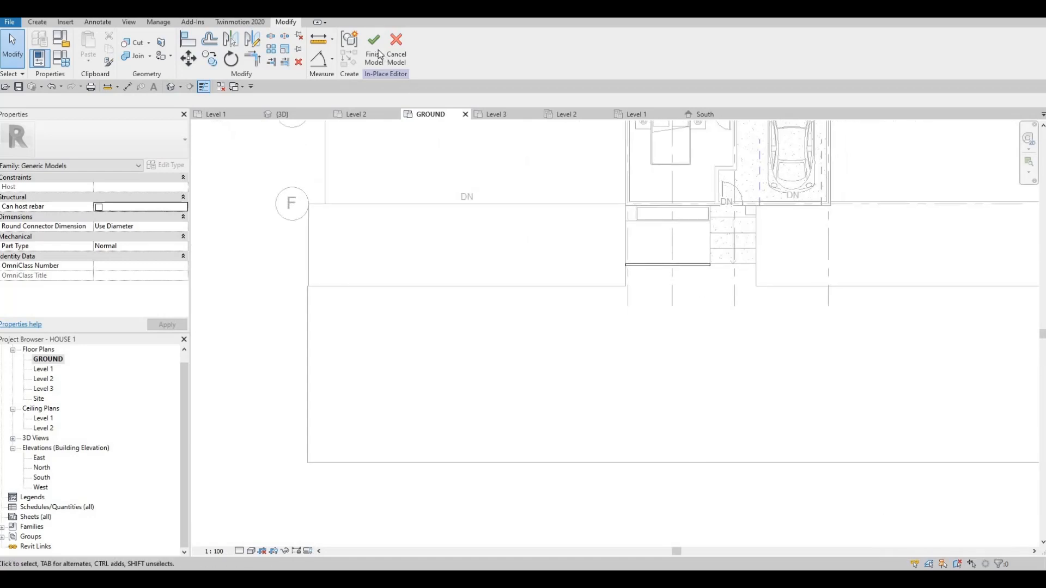
left_click(171, 88)
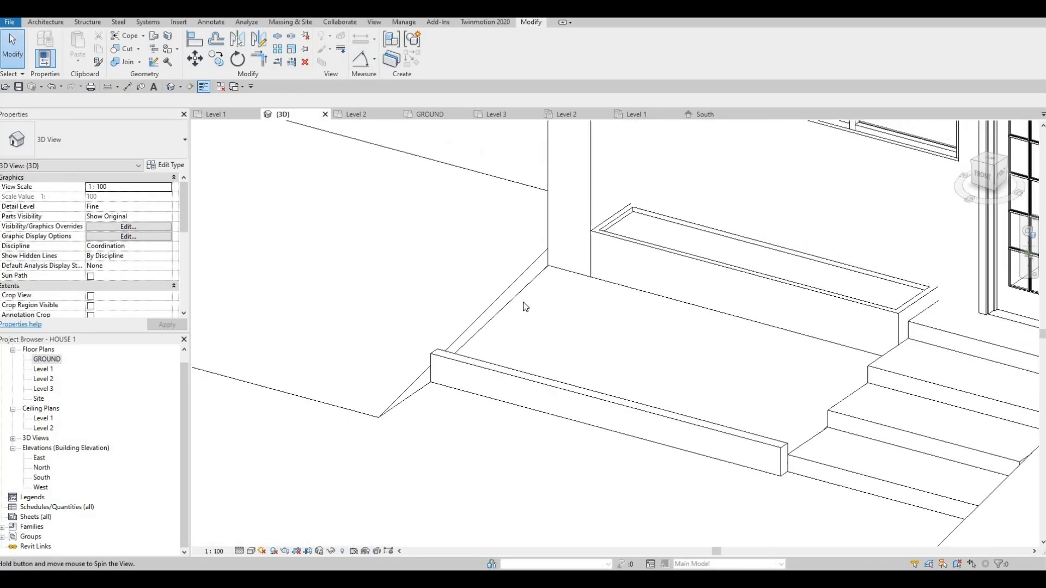
Step: Lower the top of the edging in front of the entrance slab to a low curb and clear the selection
left_click(540, 339)
scroll(544, 340, "up", 2)
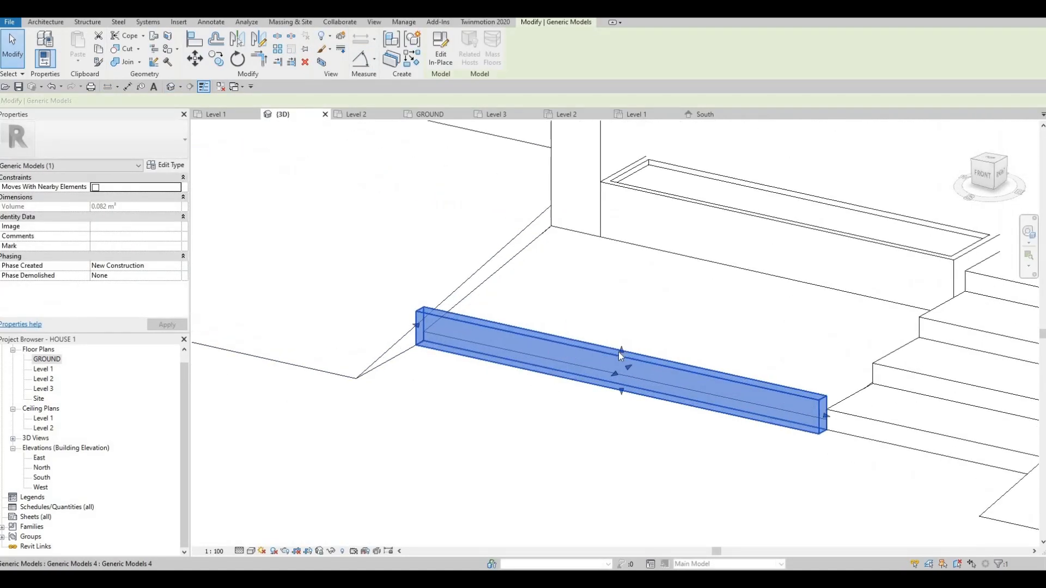
left_click_drag(621, 354, 588, 408)
scroll(621, 375, "up", 2)
key("Escape")
key("Escape")
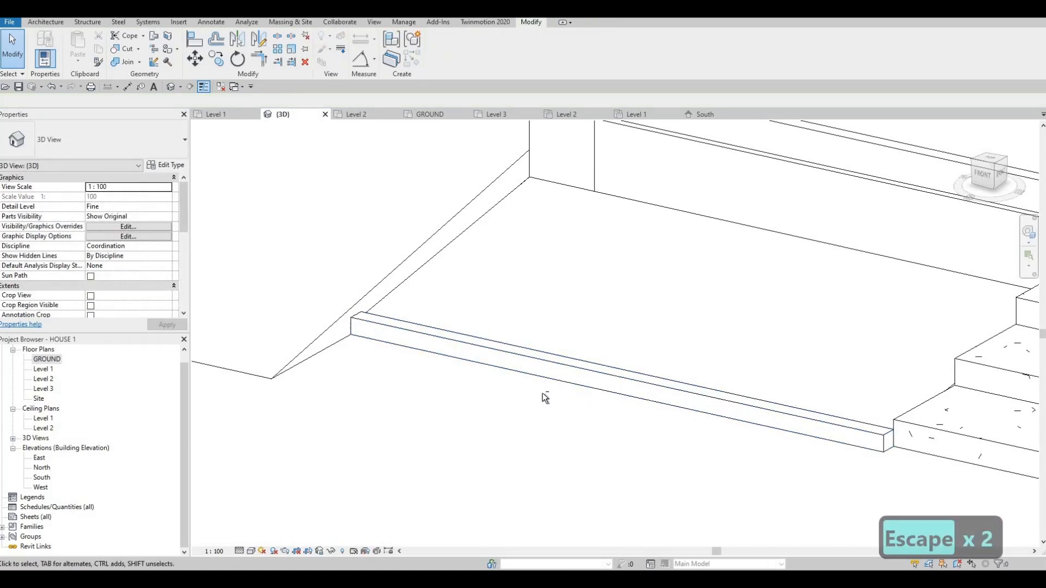
Step: Edit the FLOOR 4 ground slab's boundary, moving its outer side line outward to line up with the sloped slab in front
middle_click_drag(544, 398, 481, 339, "shift")
middle_click_drag(480, 338, 754, 384, "shift")
scroll(700, 398, "down", 1)
scroll(859, 374, "down", 3)
middle_click_drag(673, 343, 697, 433, "shift")
scroll(621, 351, "down", 2)
middle_click_drag(894, 406, 567, 261, "shift")
middle_click_drag(567, 261, 636, 274)
left_click(667, 188)
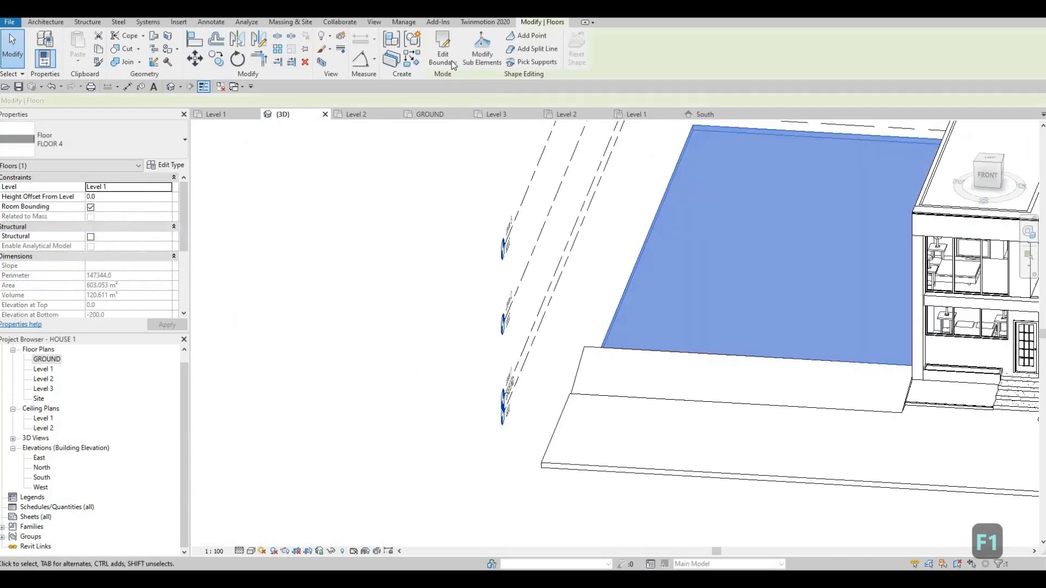
double_click(648, 244)
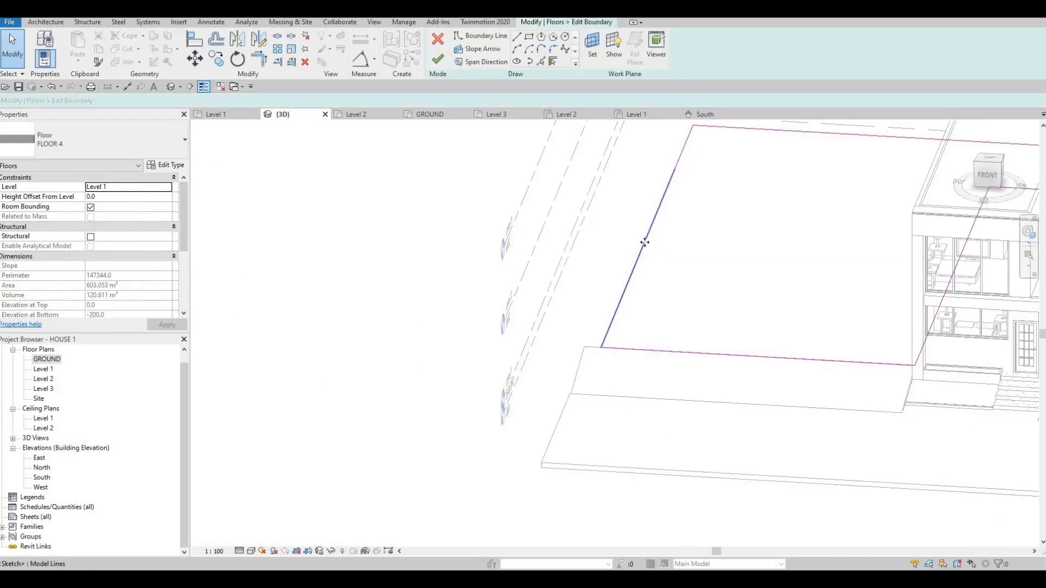
left_click(644, 242)
left_click_drag(628, 245, 627, 245)
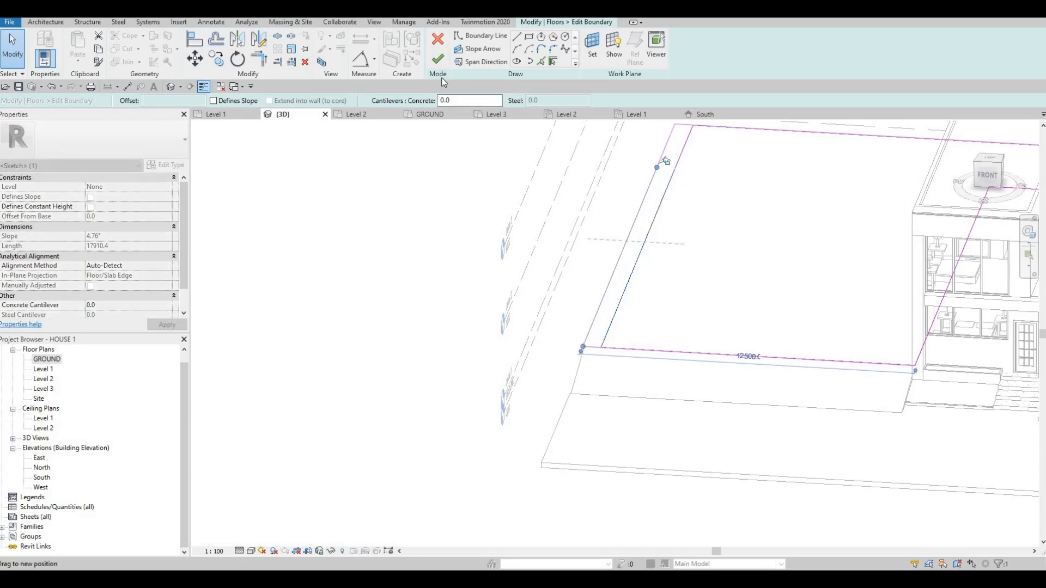
left_click(437, 59)
key("Escape")
key("Escape")
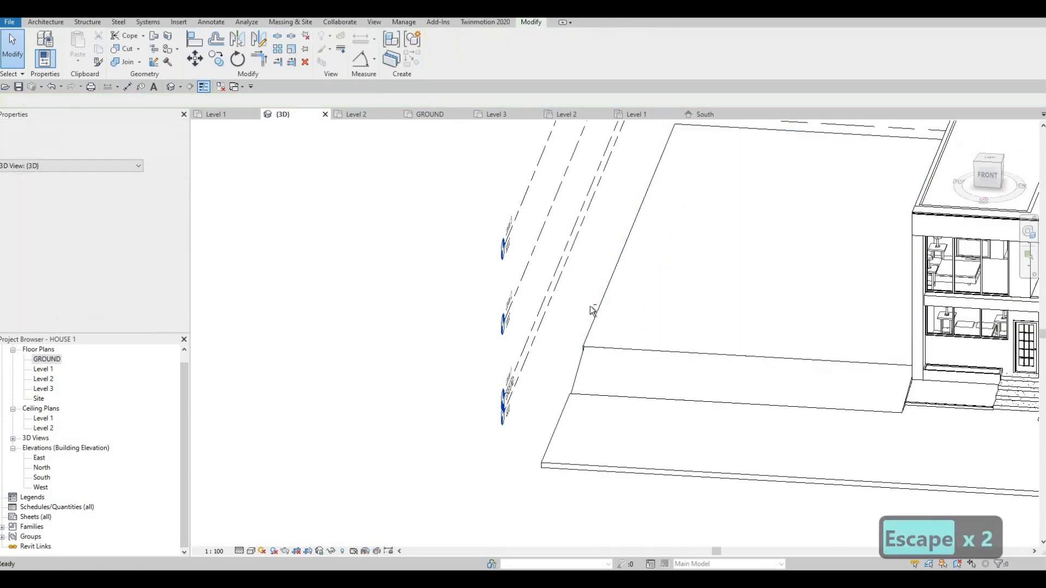
middle_click_drag(806, 288, 659, 236)
middle_click_drag(662, 318, 696, 253, "shift")
middle_click_drag(821, 353, 663, 354)
scroll(663, 354, "down", 1)
middle_click_drag(790, 333, 720, 364, "shift")
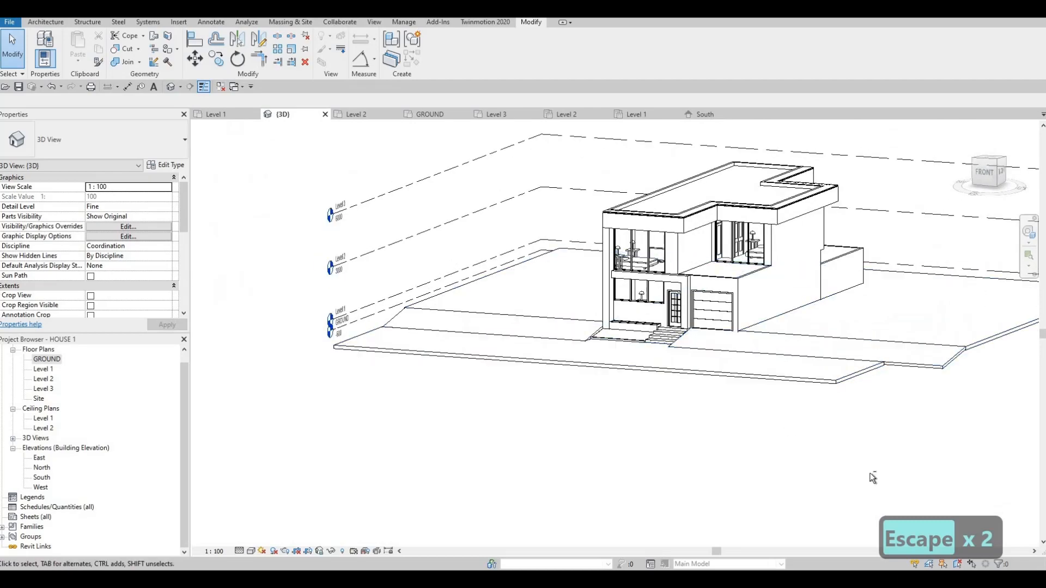
middle_click_drag(895, 415, 930, 442, "shift")
left_click(901, 417)
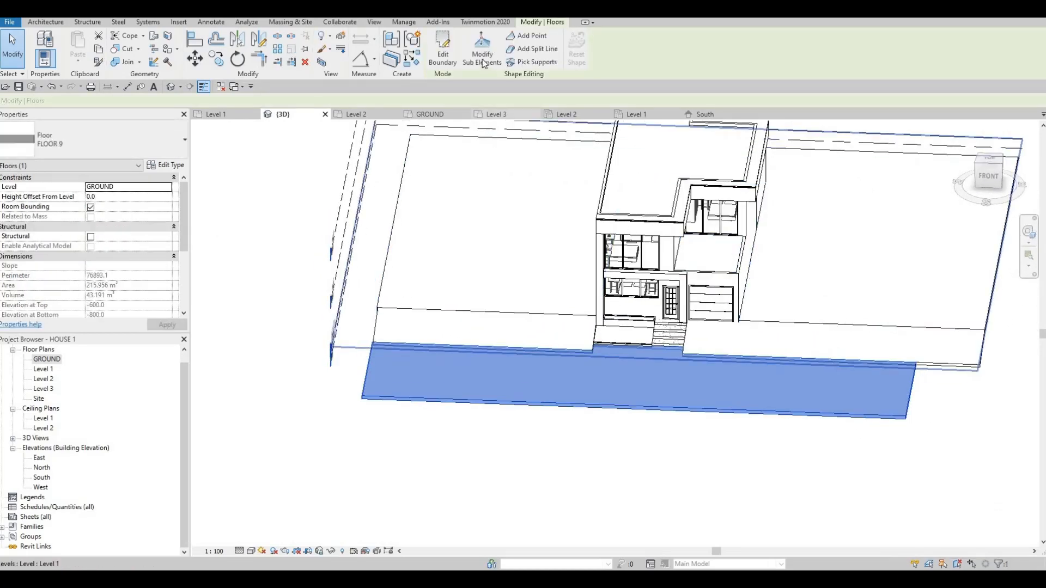
left_click(482, 60)
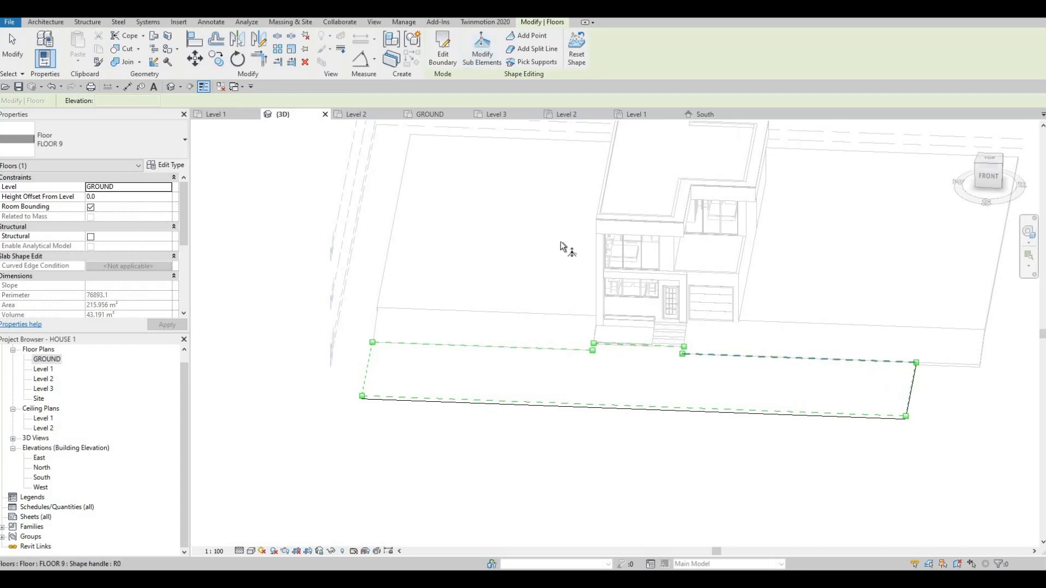
key("Escape")
key("Escape")
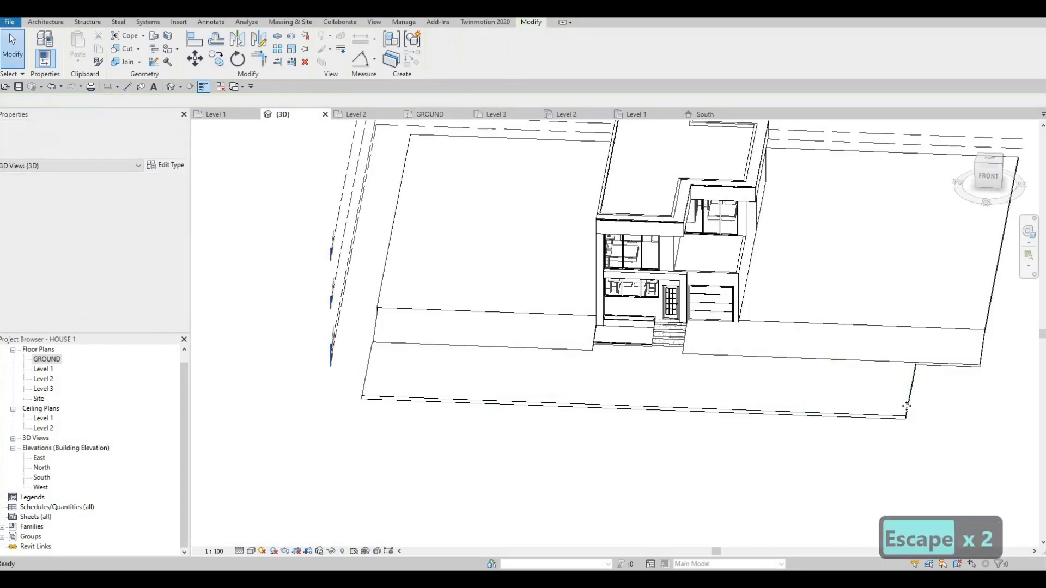
Step: Edit the FLOOR 9 front slab's boundary, moving its short side line on the garage side outward to meet the sloped slab's outer corner
left_click(904, 414)
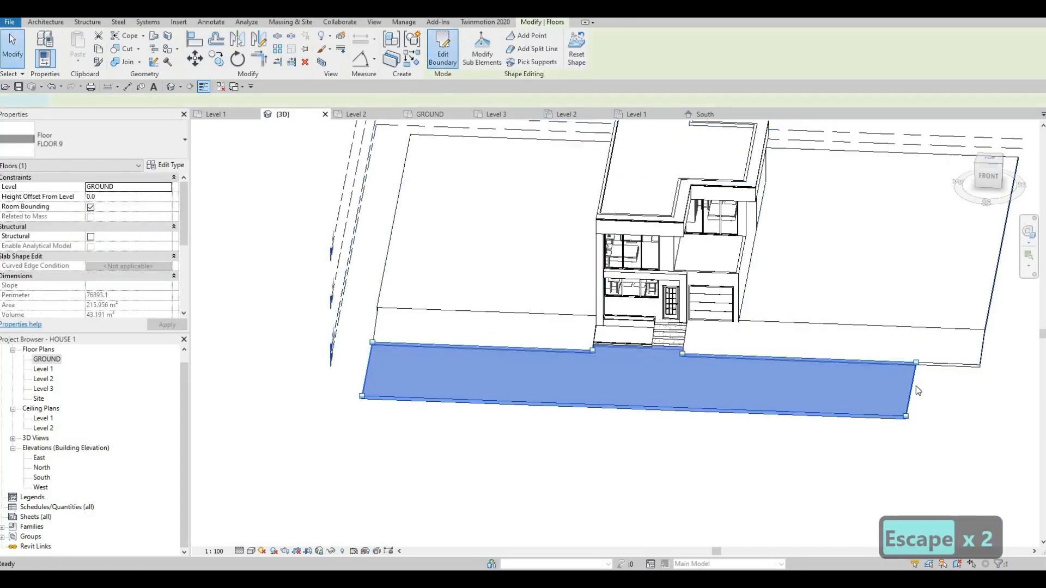
double_click(915, 387)
left_click_drag(920, 391, 975, 397)
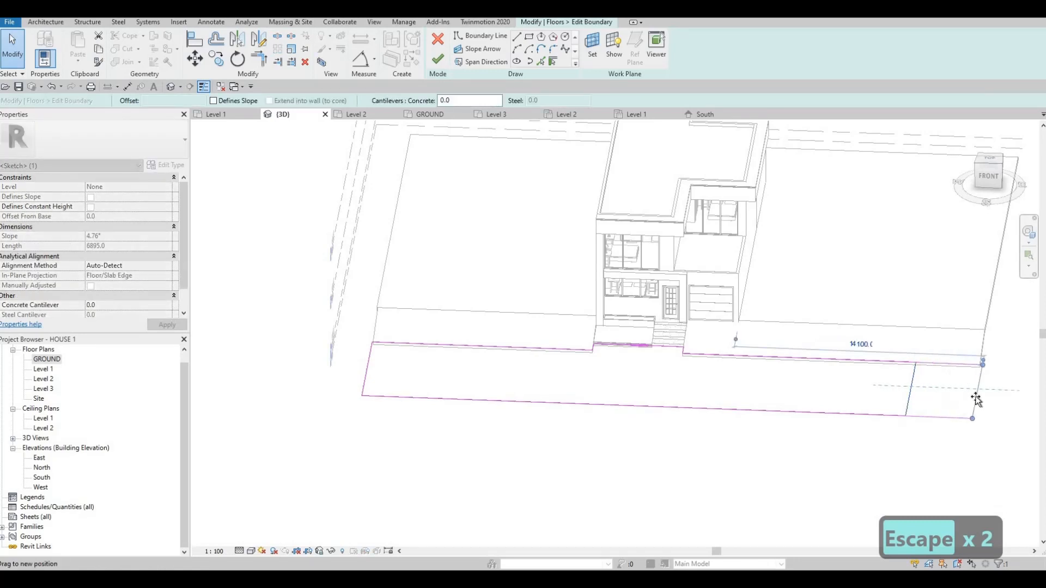
key("Escape")
left_click(437, 58)
key("Escape")
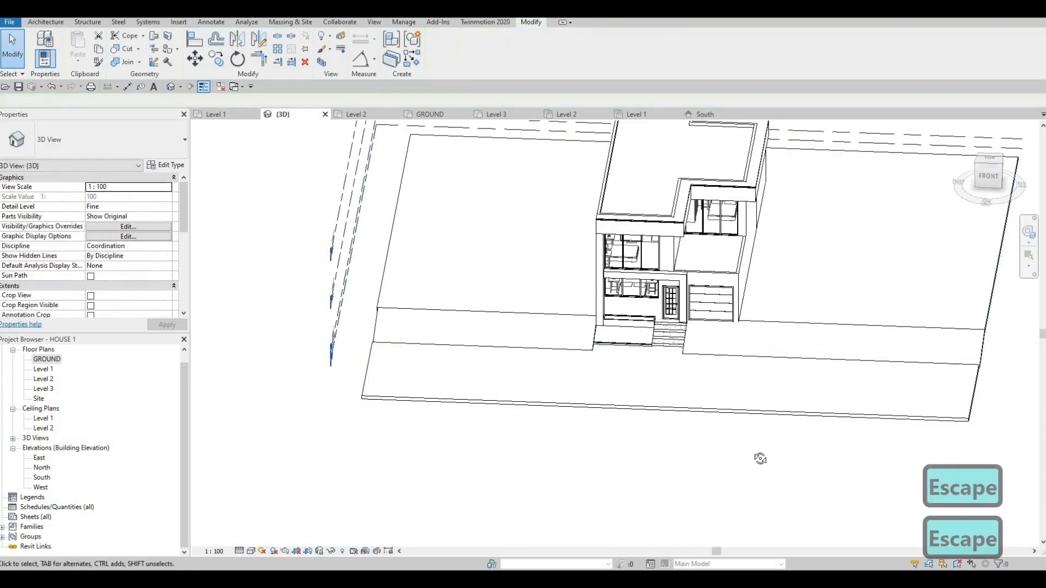
key("Escape")
middle_click_drag(742, 387, 649, 292, "shift")
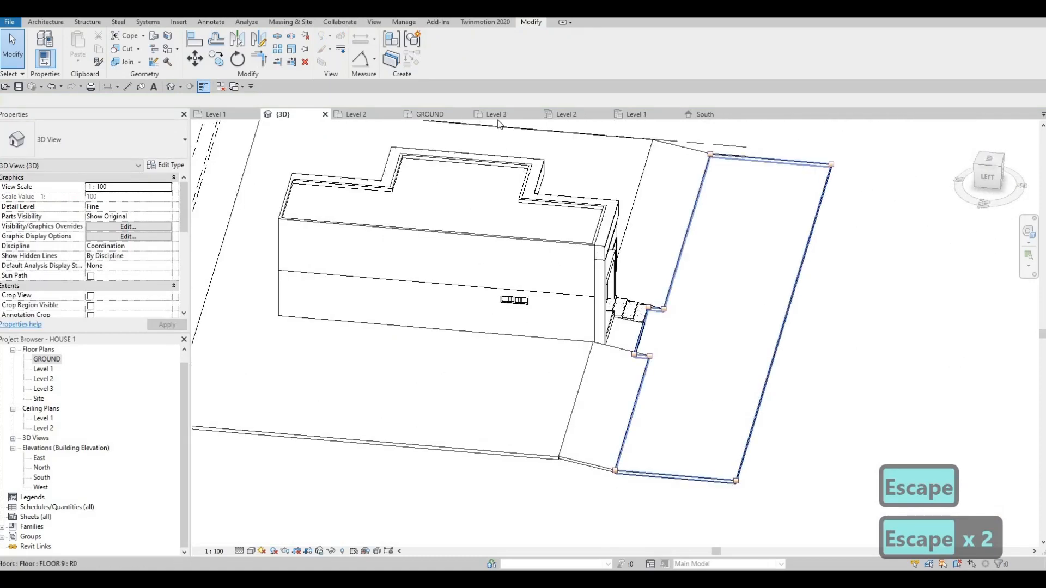
left_click(479, 48)
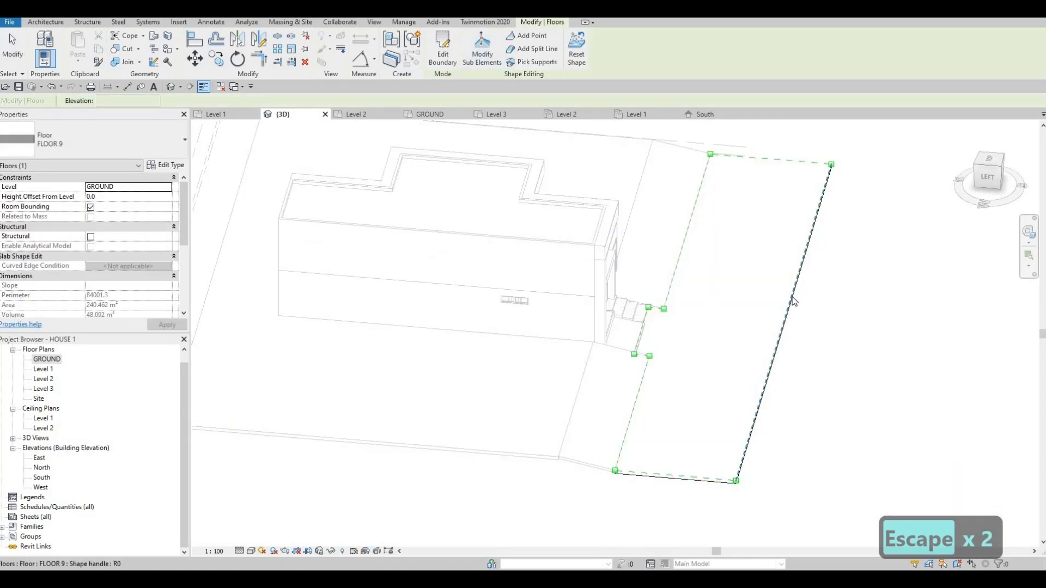
key("Escape")
key("Escape")
Step: Edit the FLOOR 9 slab's boundary, moving its long front line away from the house to a temporary dimension of about 11700 mm
left_click(791, 303)
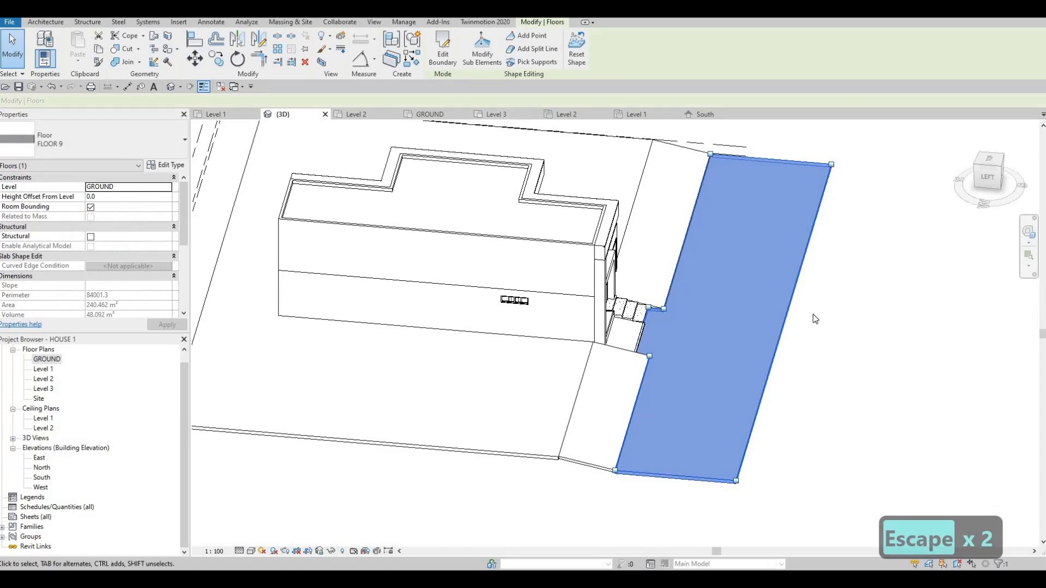
double_click(793, 300)
left_click_drag(791, 300, 857, 316)
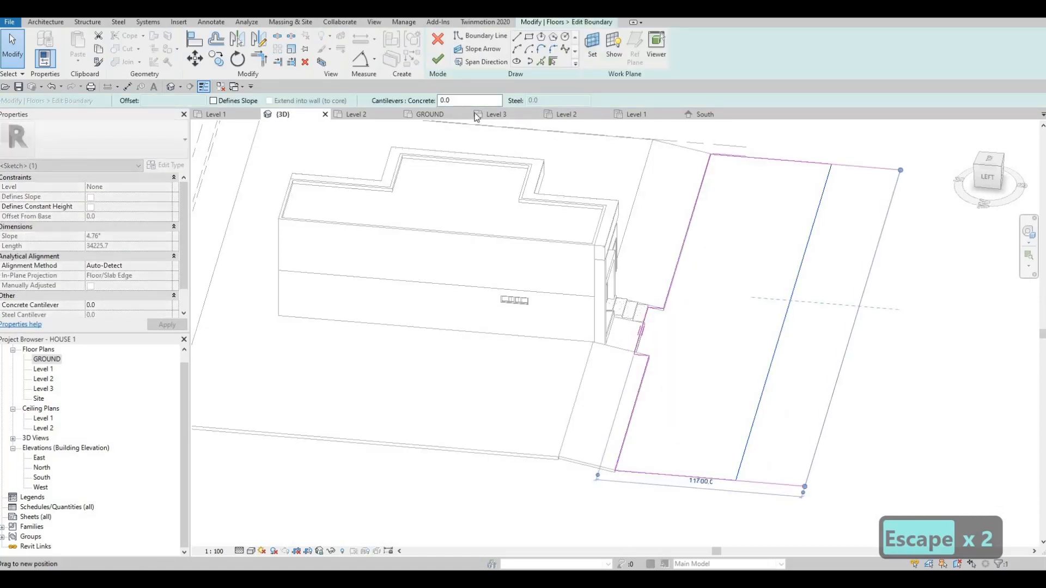
left_click(438, 61)
key("Escape")
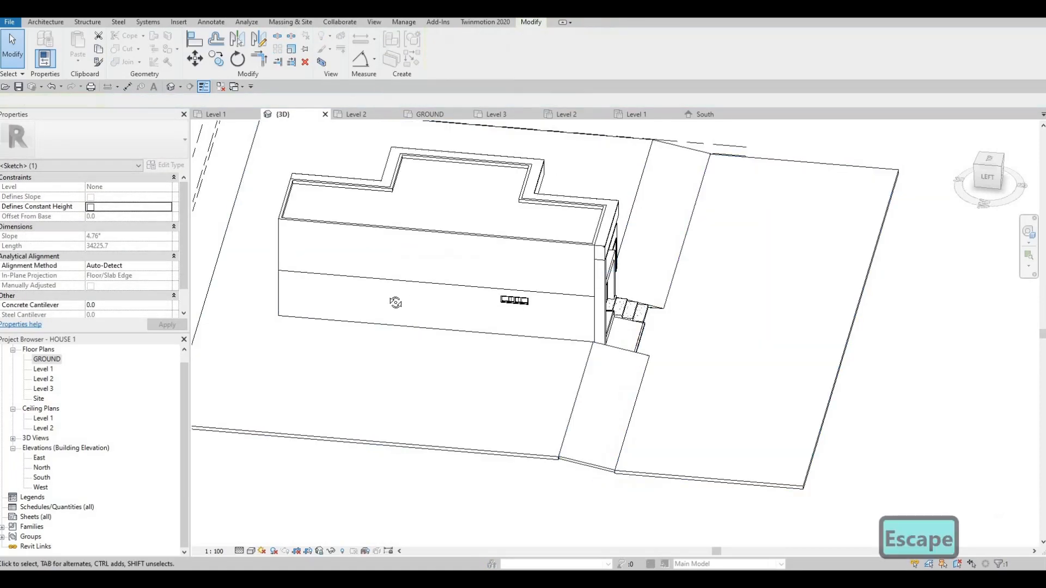
key("Escape")
middle_click_drag(701, 345, 665, 341, "shift")
middle_click_drag(602, 447, 698, 473, "shift")
scroll(700, 478, "up", 1)
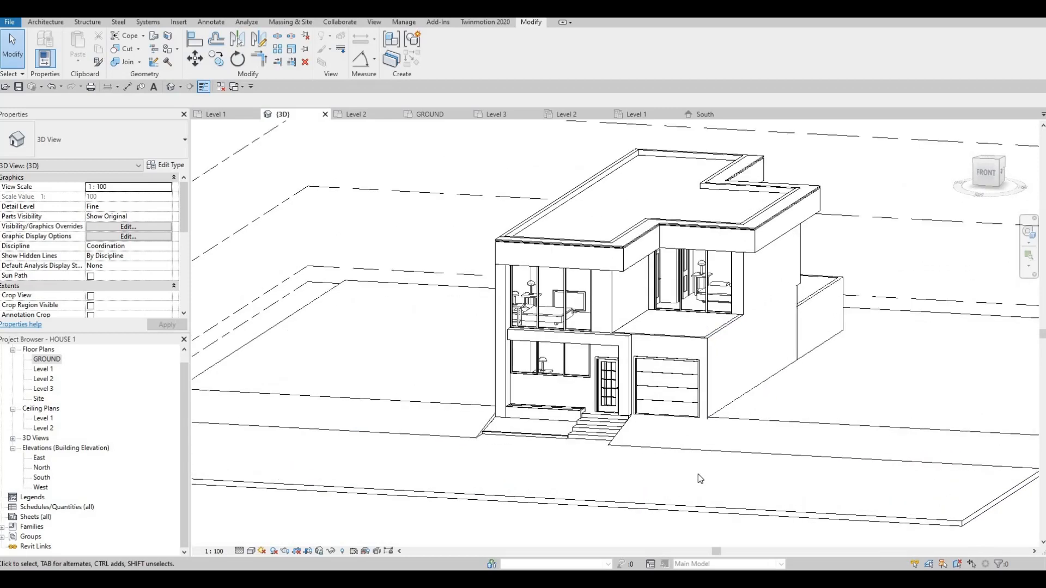